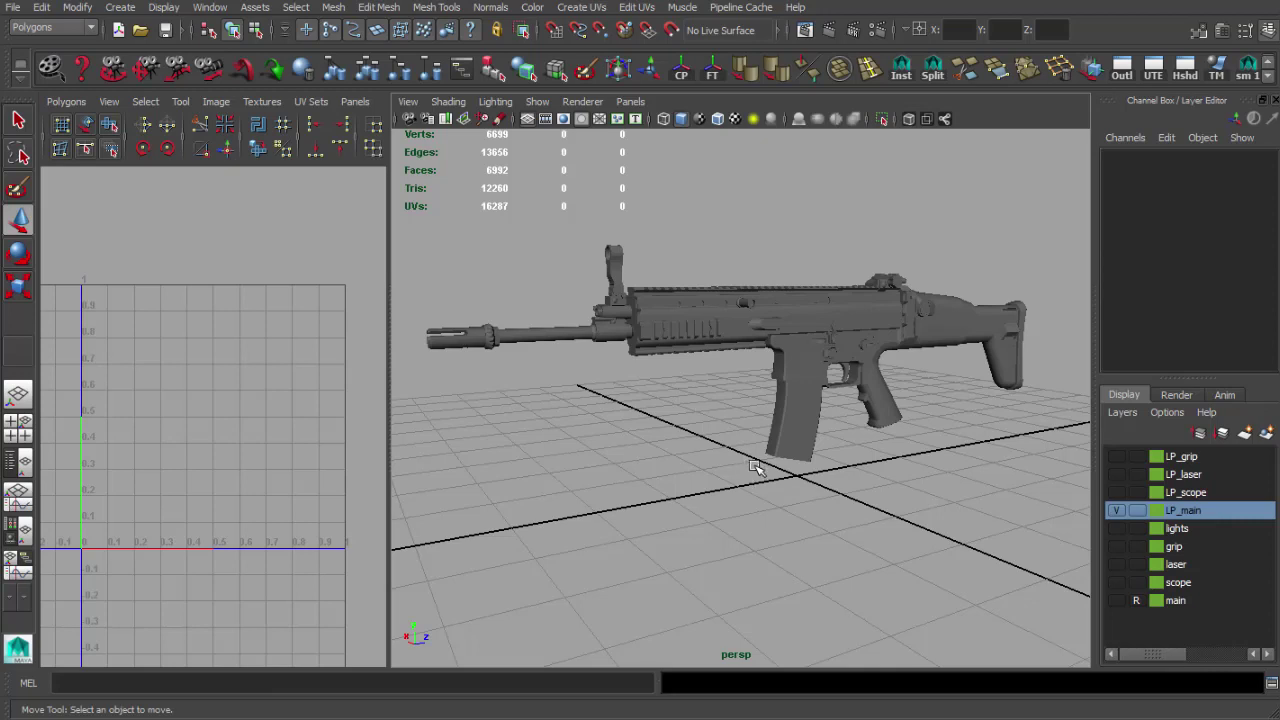
# - Examine the low-poly rifle from both sides and check the existing UVs of the pistol grip
pyautogui.keyDown('alt'); pyautogui.moveTo(838, 377); pyautogui.dragTo(989, 397); pyautogui.keyUp('alt')
pyautogui.keyDown('alt'); pyautogui.moveTo(840, 400); pyautogui.dragTo(876, 400); pyautogui.keyUp('alt')
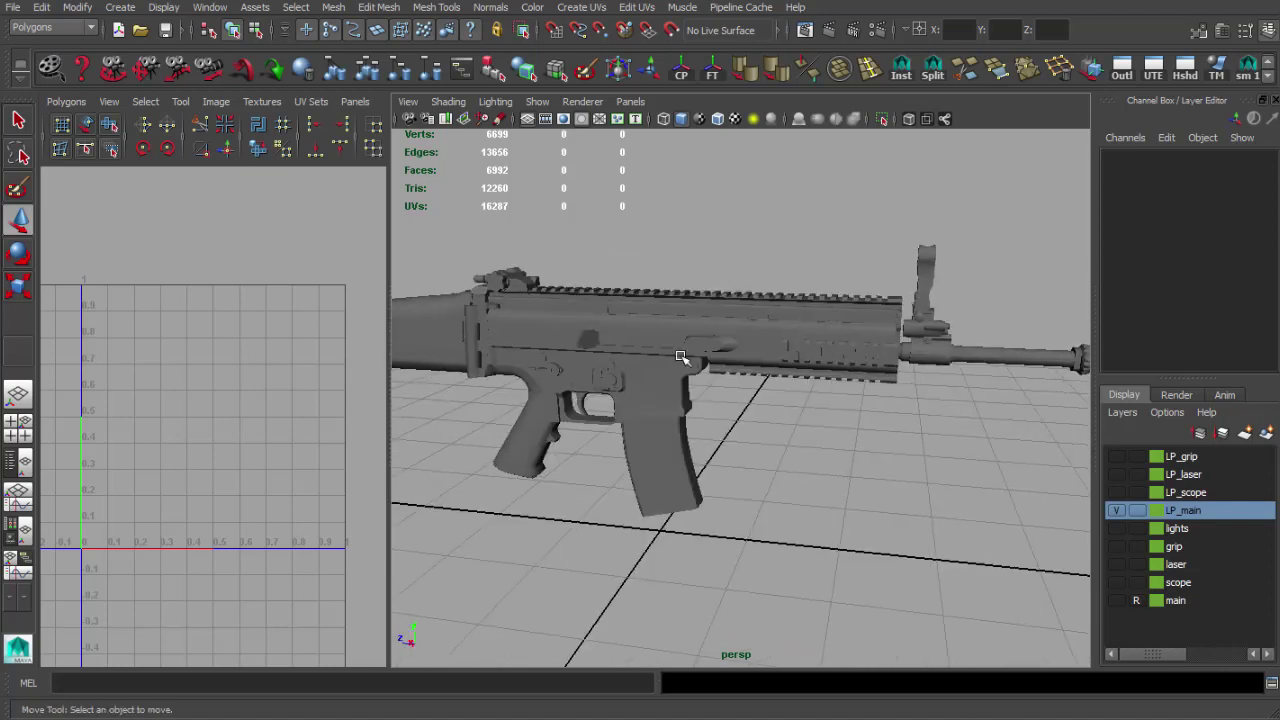
pyautogui.click(683, 360)
pyautogui.keyDown('alt'); pyautogui.moveTo(708, 352); pyautogui.dragTo(503, 360); pyautogui.keyUp('alt')
pyautogui.click(795, 274)
pyautogui.keyDown('alt'); pyautogui.moveTo(795, 276); pyautogui.dragTo(809, 353); pyautogui.keyUp('alt')
pyautogui.keyDown('alt'); pyautogui.moveTo(809, 353); pyautogui.dragTo(880, 356, button='middle'); pyautogui.keyUp('alt')
pyautogui.keyDown('alt'); pyautogui.moveTo(870, 358); pyautogui.dragTo(869, 351); pyautogui.keyUp('alt')
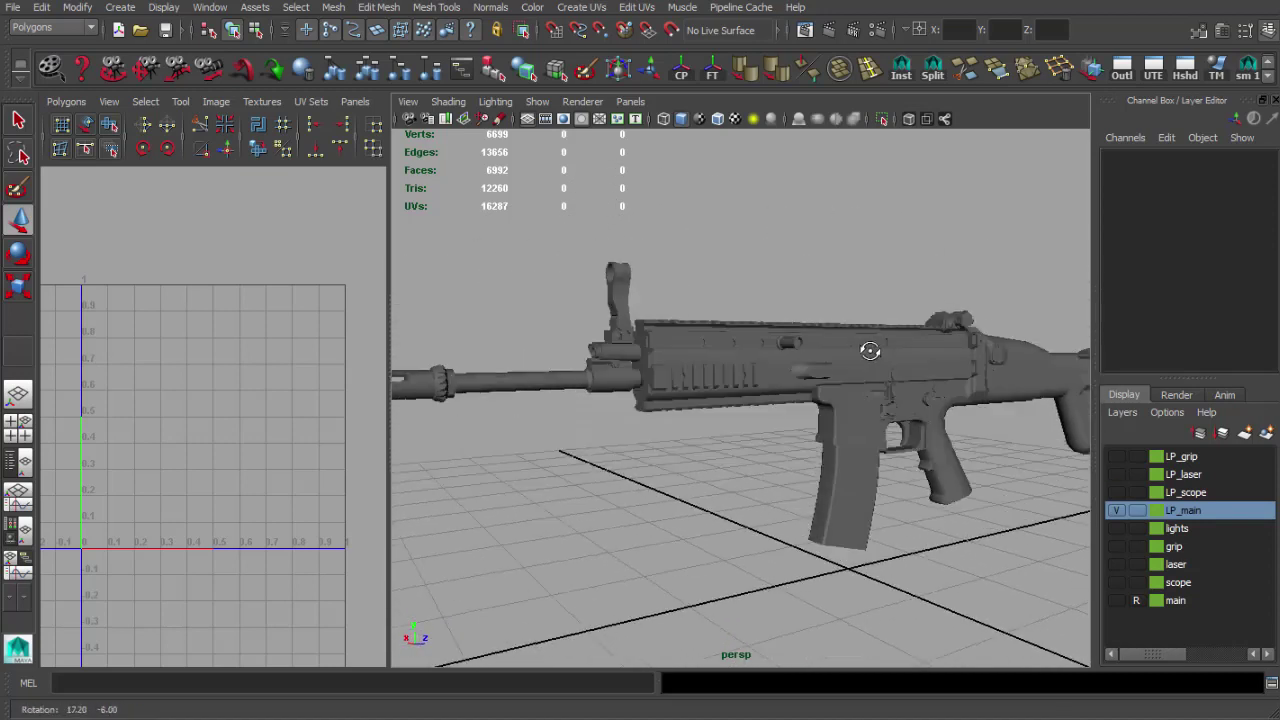
pyautogui.keyDown('alt'); pyautogui.moveTo(869, 351); pyautogui.dragTo(836, 352, button='right'); pyautogui.keyUp('alt')
pyautogui.keyDown('alt'); pyautogui.moveTo(835, 352); pyautogui.dragTo(779, 344); pyautogui.keyUp('alt')
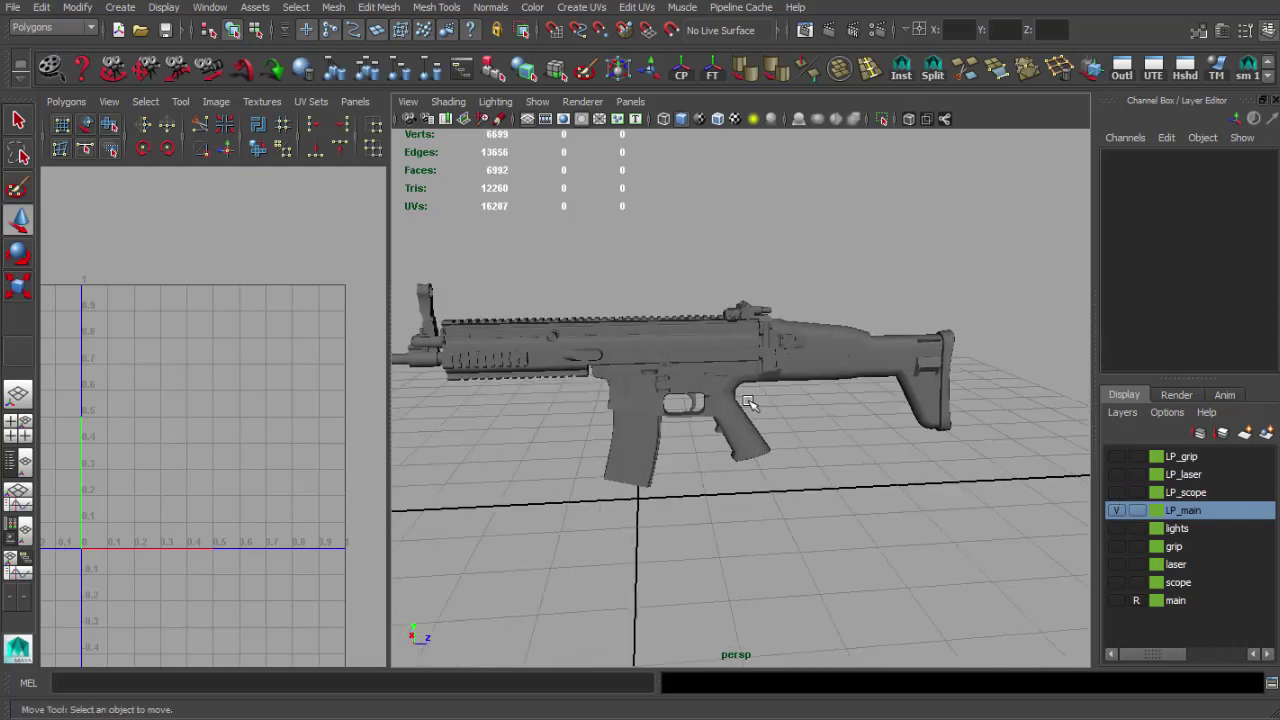
pyautogui.keyDown('alt'); pyautogui.moveTo(671, 414); pyautogui.dragTo(722, 455); pyautogui.keyUp('alt')
pyautogui.click(735, 432)
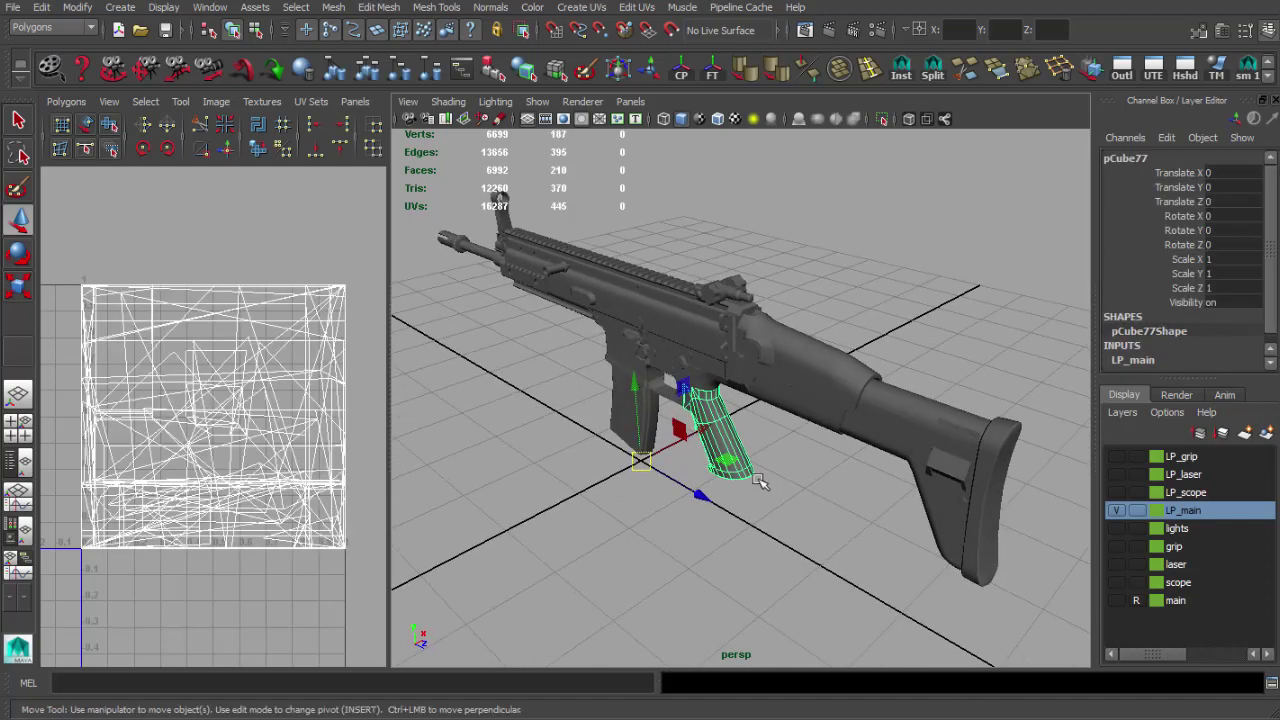
pyautogui.keyDown('alt'); pyautogui.moveTo(745, 547); pyautogui.dragTo(888, 500); pyautogui.keyUp('alt')
pyautogui.scroll(-3, 853, 472)
pyautogui.click(872, 540)
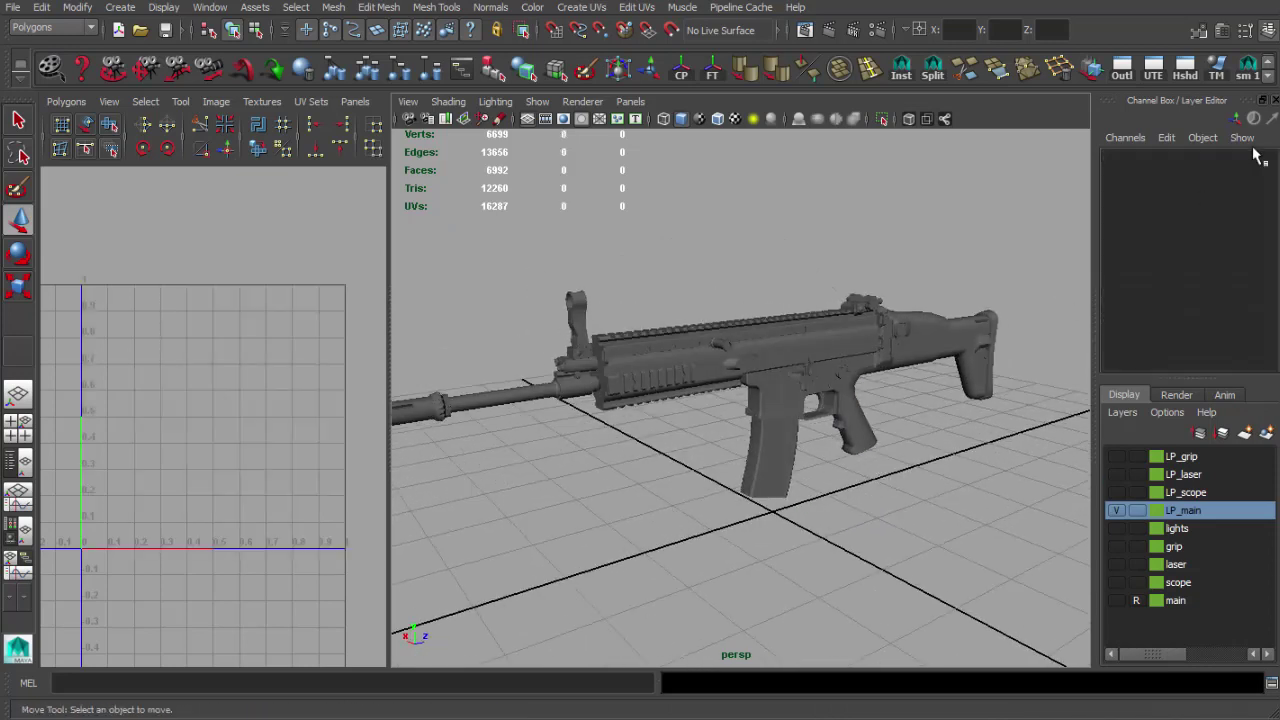
# - Close the Channel Box / Layer Editor to give the perspective view of the rifle more room
pyautogui.click(1274, 100)
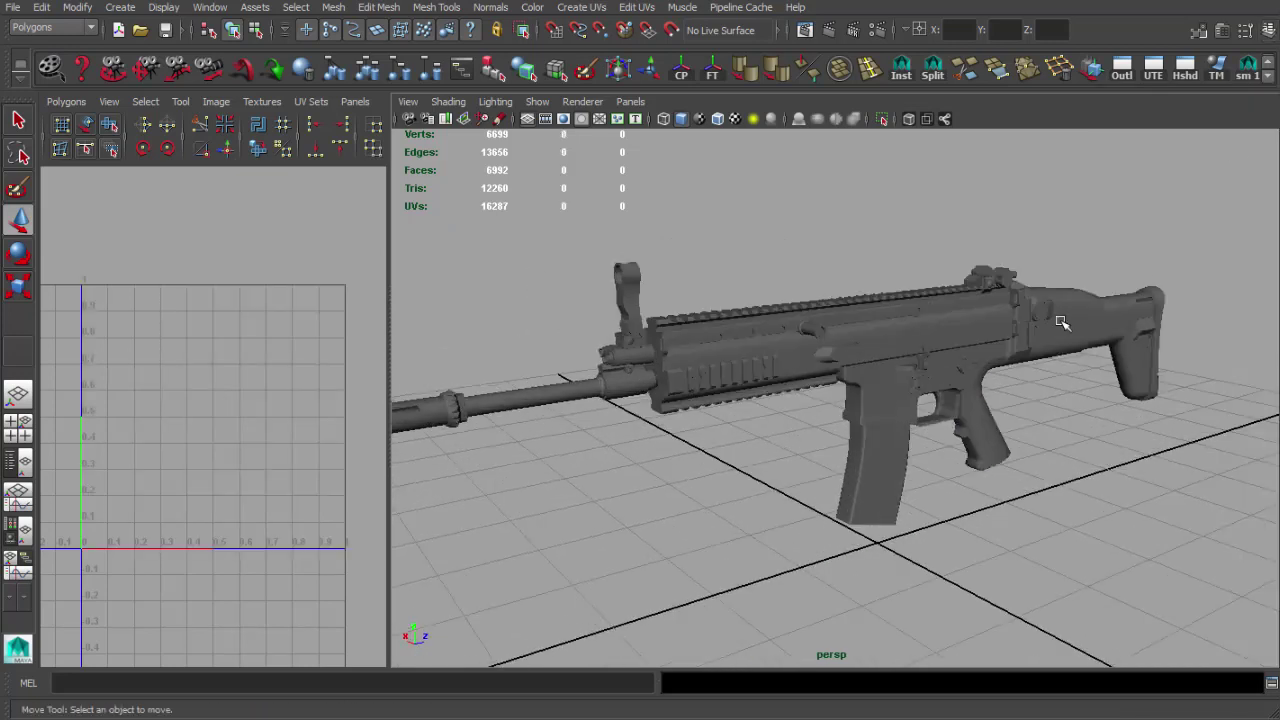
pyautogui.scroll(-3, 1060, 323)
pyautogui.keyDown('alt'); pyautogui.moveTo(888, 343); pyautogui.dragTo(960, 317, button='middle'); pyautogui.keyUp('alt')
pyautogui.moveTo(960, 317)
pyautogui.keyDown('alt'); pyautogui.mouseDown()
pyautogui.moveTo(951, 322)
pyautogui.moveTo(968, 324)
pyautogui.mouseUp(); pyautogui.keyUp('alt')
pyautogui.keyDown('alt'); pyautogui.moveTo(968, 324); pyautogui.dragTo(970, 328, button='right'); pyautogui.keyUp('alt')
pyautogui.keyDown('alt'); pyautogui.moveTo(970, 328); pyautogui.dragTo(925, 329, button='middle'); pyautogui.keyUp('alt')
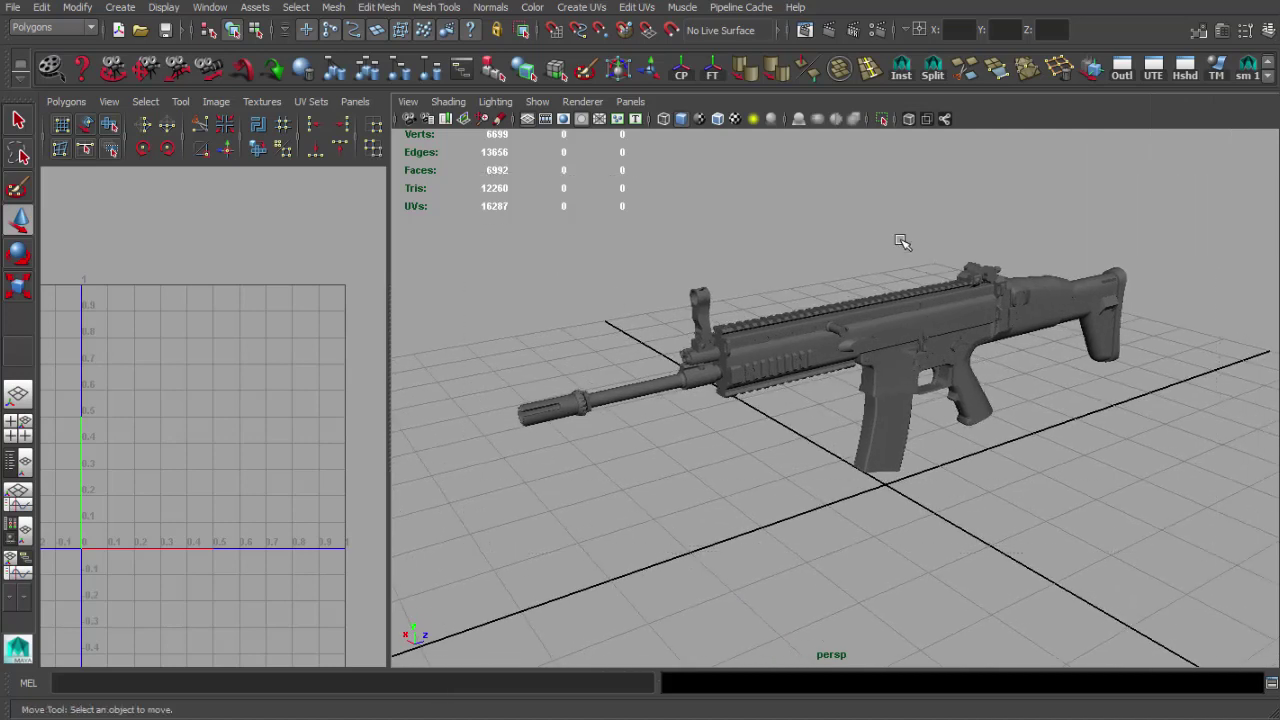
pyautogui.keyDown('alt'); pyautogui.moveTo(902, 242); pyautogui.dragTo(1090, 352); pyautogui.keyUp('alt')
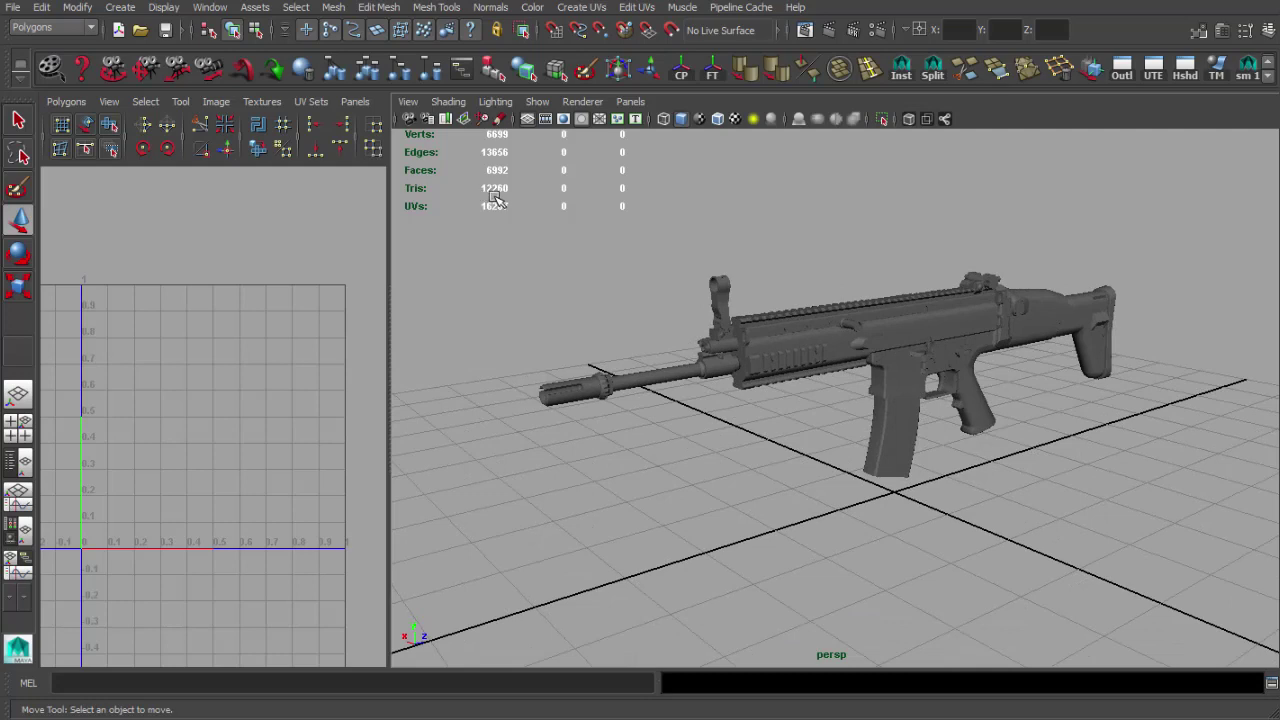
pyautogui.keyDown('alt'); pyautogui.moveTo(855, 301); pyautogui.dragTo(866, 334); pyautogui.keyUp('alt')
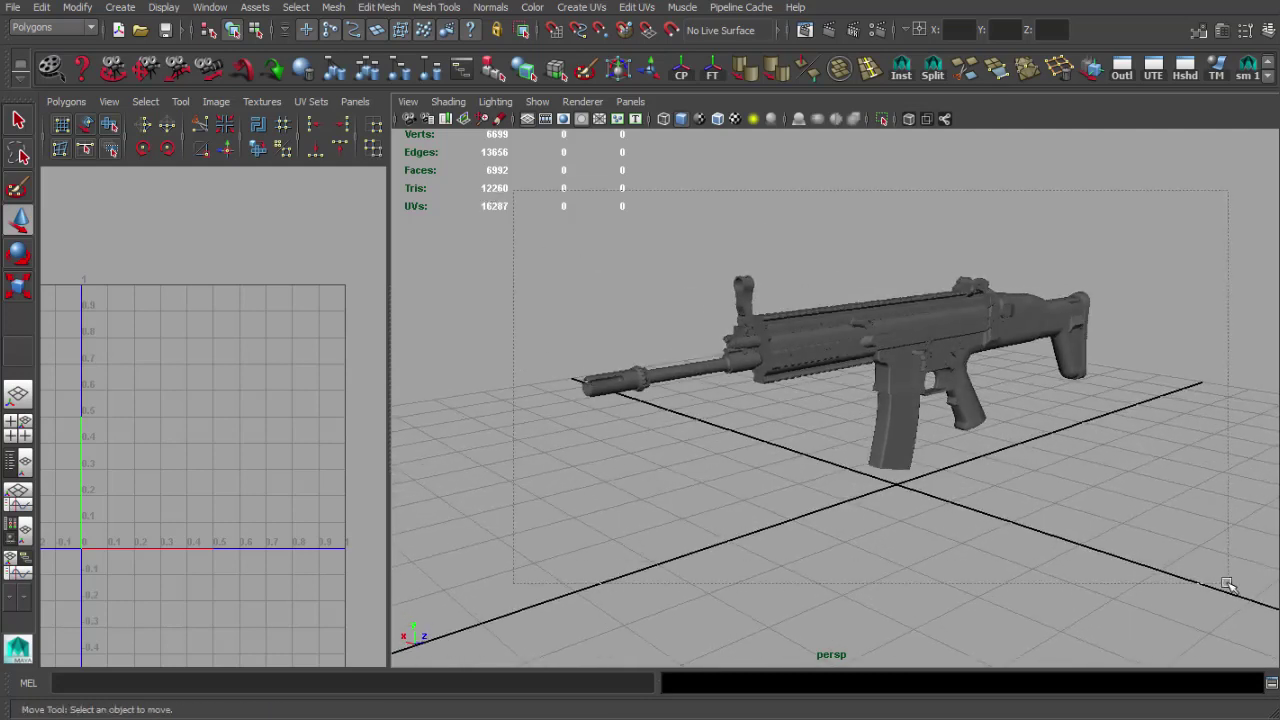
# - Select all rifle meshes, widen the UV editor and delete the UVs of every part
pyautogui.moveTo(1228, 585); pyautogui.dragTo(1228, 585)
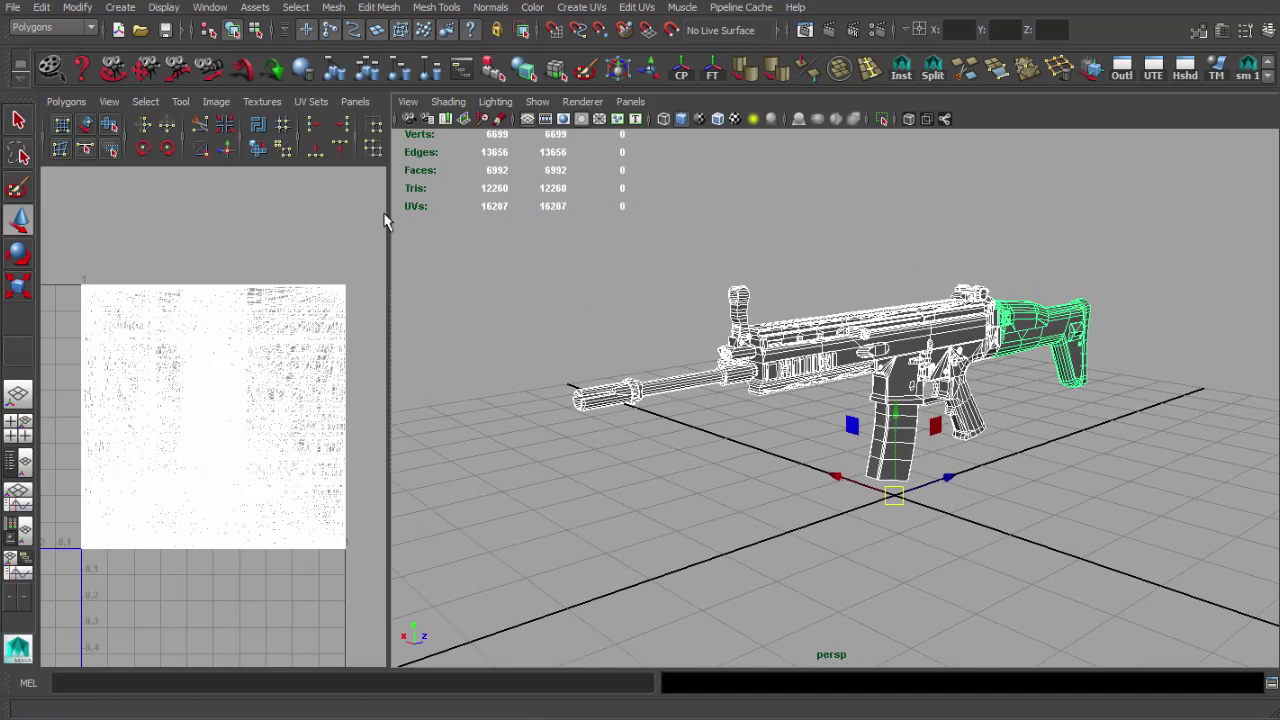
pyautogui.moveTo(388, 216); pyautogui.dragTo(546, 222)
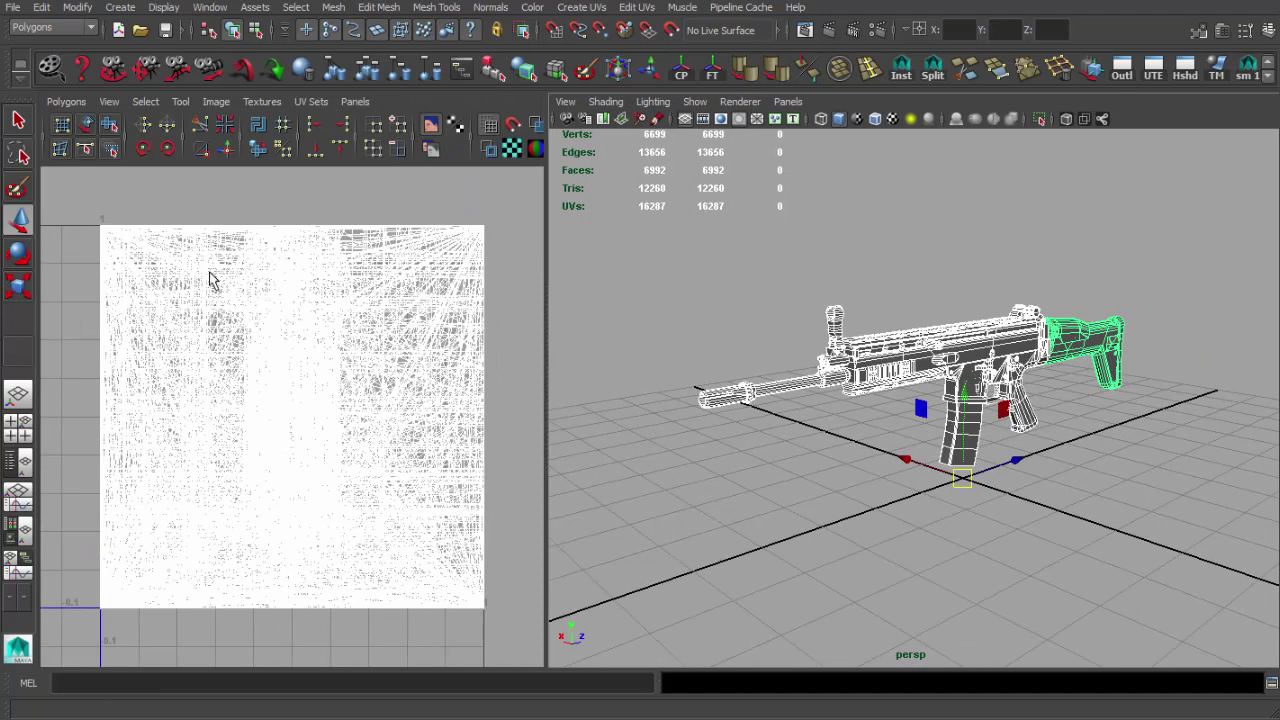
pyautogui.click(64, 102)
pyautogui.click(90, 619)
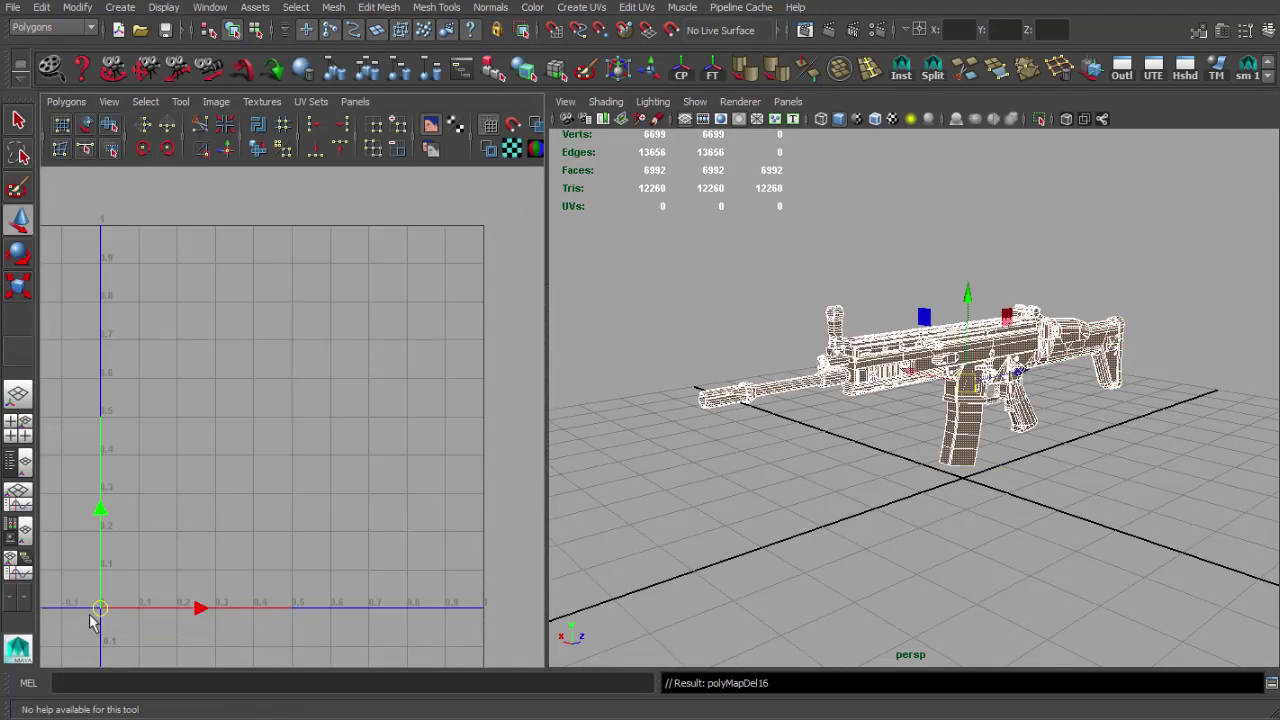
# - Examine the rifle's receiver, magazine, grip and stock from several sides
pyautogui.keyDown('alt'); pyautogui.moveTo(905, 388); pyautogui.dragTo(883, 397); pyautogui.keyUp('alt')
pyautogui.click(815, 220)
pyautogui.keyDown('alt'); pyautogui.moveTo(891, 271); pyautogui.dragTo(852, 288); pyautogui.keyUp('alt')
pyautogui.keyDown('alt'); pyautogui.moveTo(852, 288); pyautogui.dragTo(943, 300, button='right'); pyautogui.keyUp('alt')
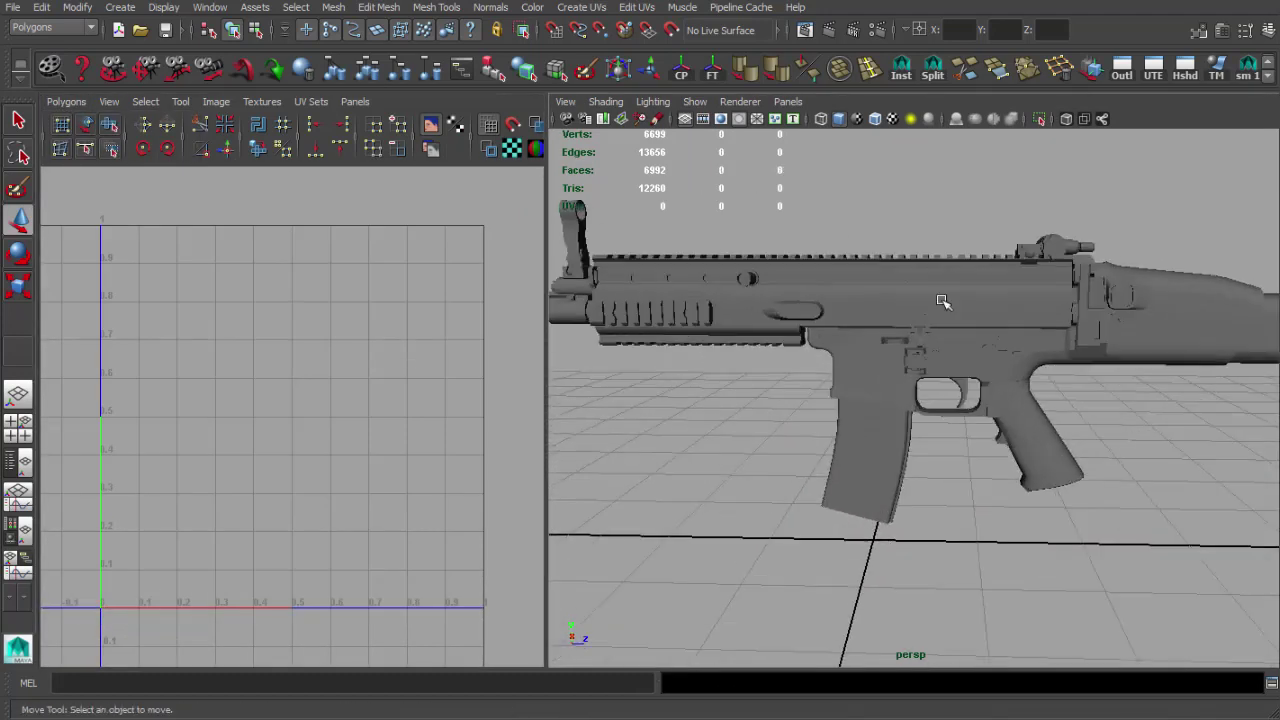
pyautogui.keyDown('alt'); pyautogui.moveTo(935, 335); pyautogui.dragTo(827, 299); pyautogui.keyUp('alt')
pyautogui.keyDown('alt'); pyautogui.moveTo(827, 299); pyautogui.dragTo(909, 337, button='right'); pyautogui.keyUp('alt')
pyautogui.keyDown('alt'); pyautogui.moveTo(909, 337); pyautogui.dragTo(918, 280); pyautogui.keyUp('alt')
pyautogui.click(816, 308)
pyautogui.click(1013, 192)
pyautogui.keyDown('alt'); pyautogui.moveTo(1045, 312); pyautogui.dragTo(983, 323, button='right'); pyautogui.keyUp('alt')
pyautogui.keyDown('alt'); pyautogui.moveTo(983, 323); pyautogui.dragTo(872, 338, button='middle'); pyautogui.keyUp('alt')
pyautogui.keyDown('alt'); pyautogui.moveTo(872, 332); pyautogui.dragTo(898, 321, button='right'); pyautogui.keyUp('alt')
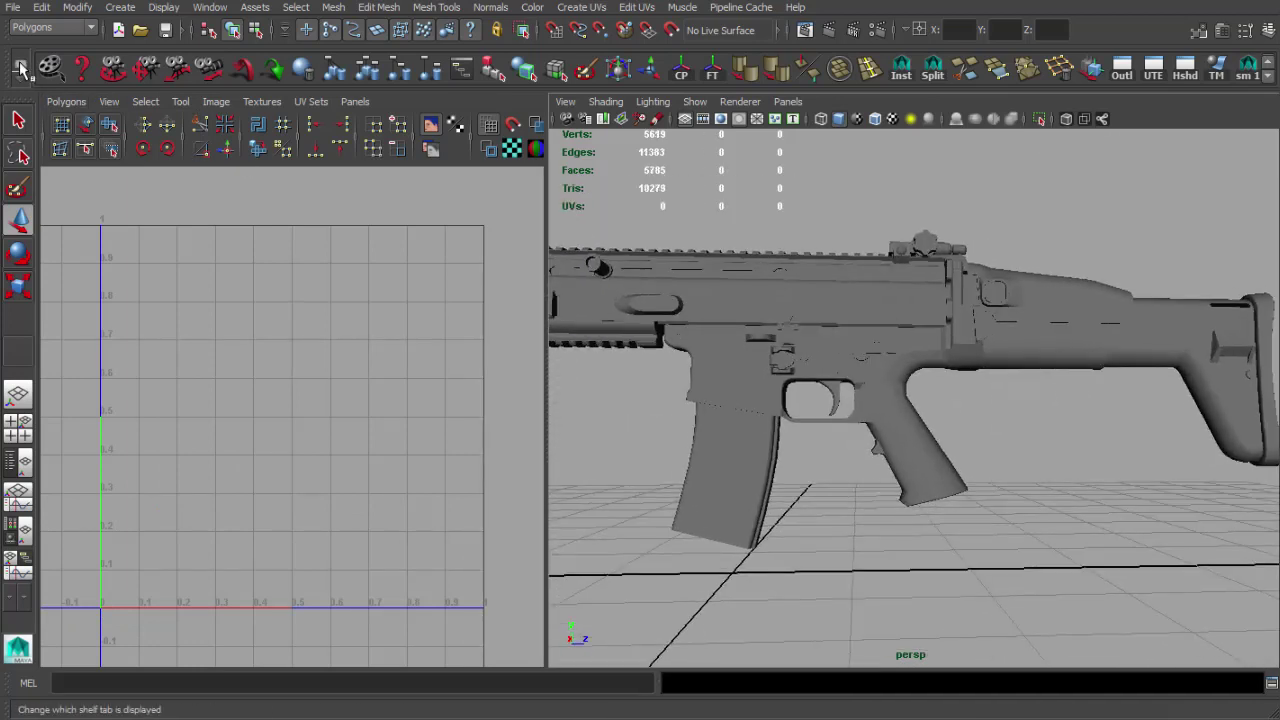
# - Switch to the shelf holding the UV tools and create the Checker_UV lambert material
pyautogui.click(20, 68)
pyautogui.click(104, 328)
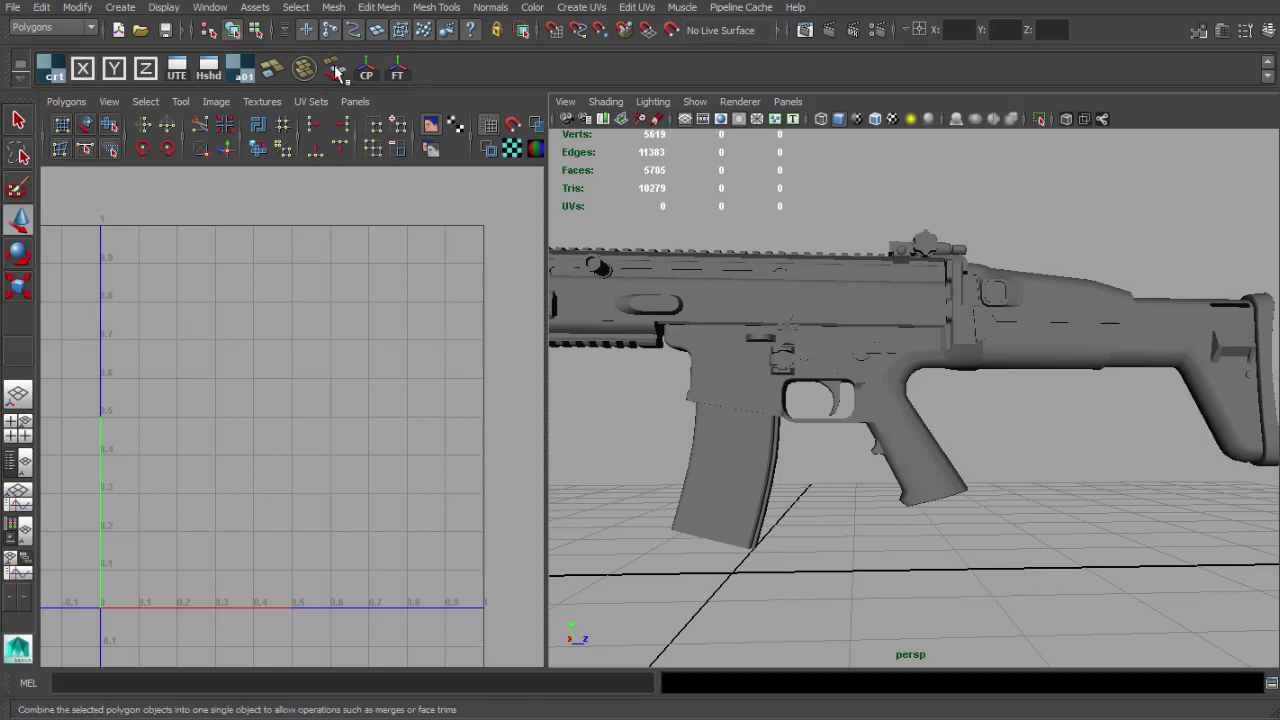
pyautogui.keyDown('alt'); pyautogui.moveTo(866, 362); pyautogui.dragTo(906, 352); pyautogui.keyUp('alt')
pyautogui.keyDown('alt'); pyautogui.moveTo(906, 352); pyautogui.dragTo(834, 341, button='right'); pyautogui.keyUp('alt')
pyautogui.keyDown('alt'); pyautogui.moveTo(834, 341); pyautogui.dragTo(914, 337, button='middle'); pyautogui.keyUp('alt')
pyautogui.moveTo(914, 337)
pyautogui.keyDown('alt'); pyautogui.mouseDown()
pyautogui.moveTo(949, 340)
pyautogui.moveTo(938, 339)
pyautogui.mouseUp(); pyautogui.keyUp('alt')
pyautogui.keyDown('alt'); pyautogui.moveTo(938, 339); pyautogui.dragTo(932, 330, button='middle'); pyautogui.keyUp('alt')
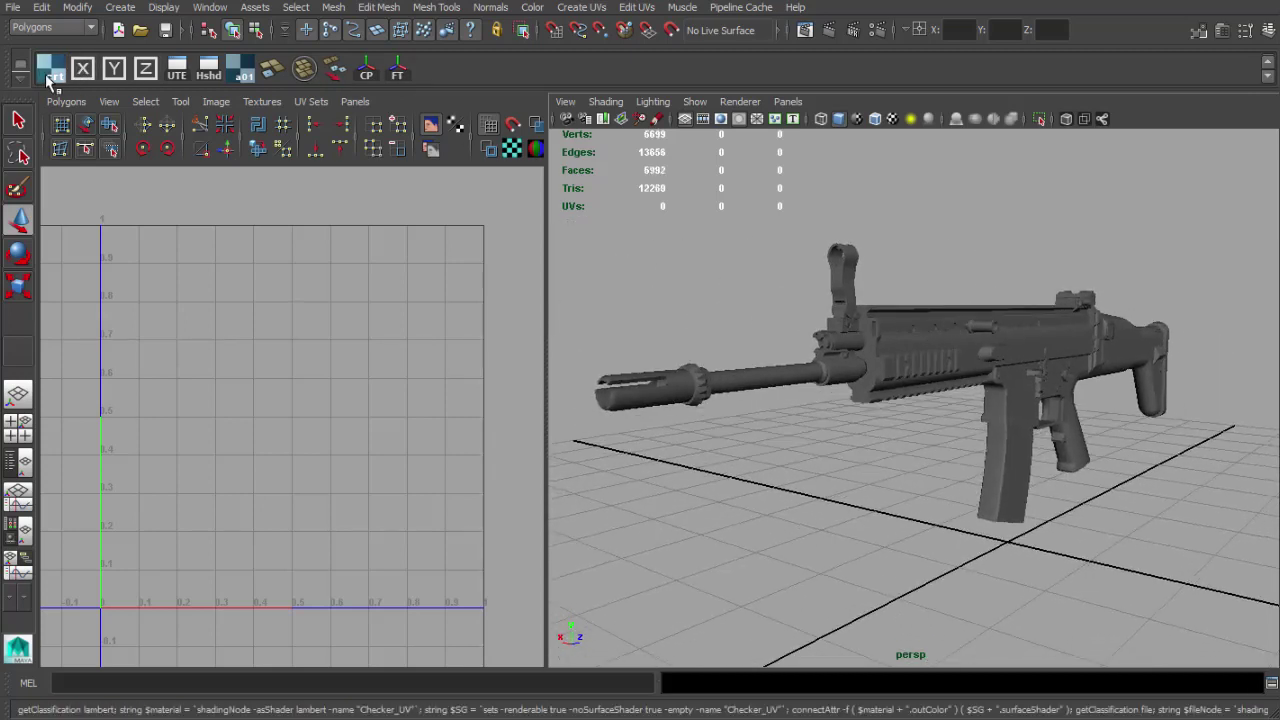
pyautogui.keyDown('alt'); pyautogui.moveTo(913, 264); pyautogui.dragTo(897, 268); pyautogui.keyUp('alt')
pyautogui.keyDown('alt'); pyautogui.moveTo(897, 268); pyautogui.dragTo(904, 270, button='right'); pyautogui.keyUp('alt')
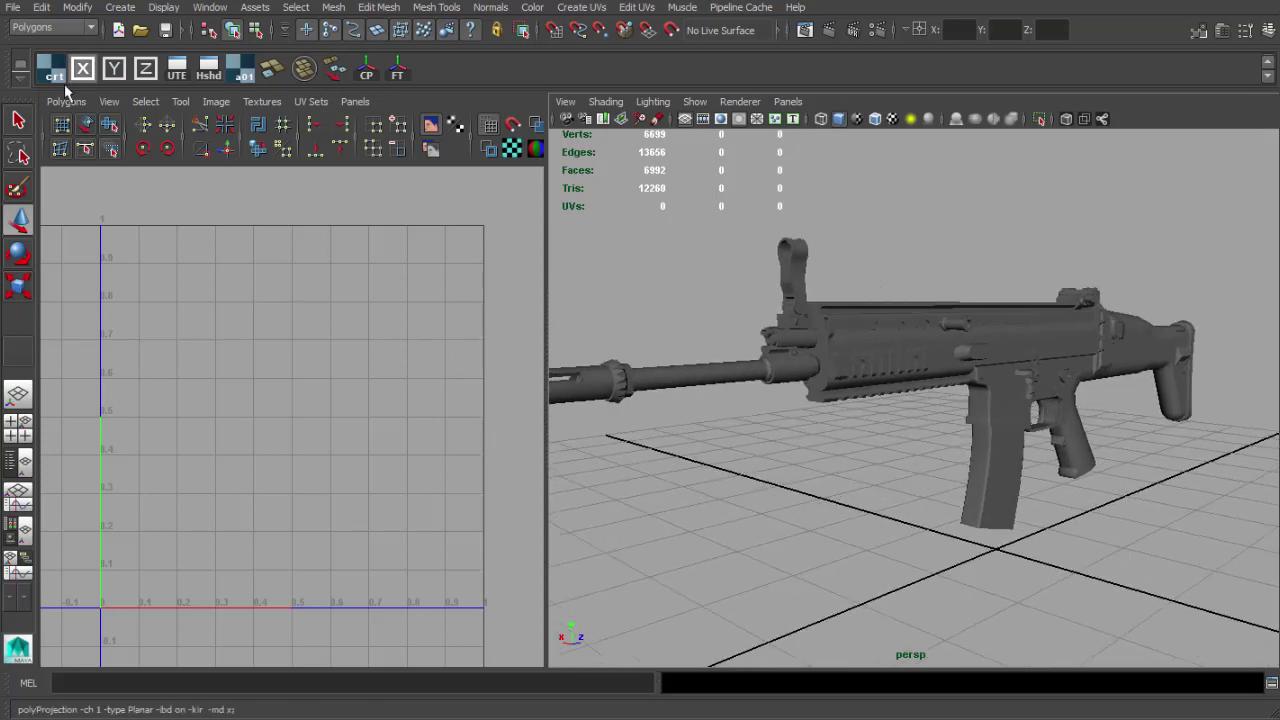
pyautogui.click(52, 74)
# - Frame the pistol grip, try a Z-axis planar projection and replace it with a planar UV projection along X
pyautogui.keyDown('alt'); pyautogui.moveTo(931, 309); pyautogui.dragTo(806, 300); pyautogui.keyUp('alt')
pyautogui.keyDown('alt'); pyautogui.moveTo(806, 300); pyautogui.dragTo(920, 328, button='right'); pyautogui.keyUp('alt')
pyautogui.keyDown('alt'); pyautogui.moveTo(909, 328); pyautogui.dragTo(886, 357, button='middle'); pyautogui.keyUp('alt')
pyautogui.keyDown('alt'); pyautogui.moveTo(886, 357); pyautogui.dragTo(899, 357, button='right'); pyautogui.keyUp('alt')
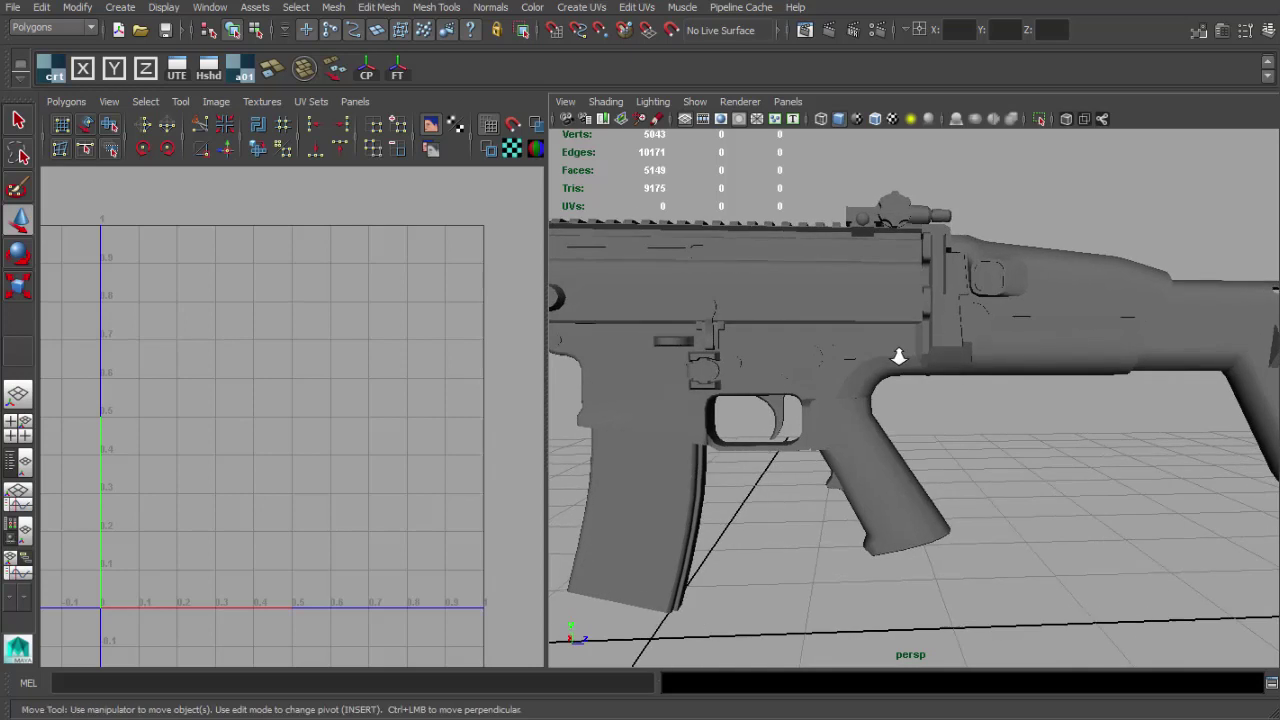
pyautogui.keyDown('alt'); pyautogui.moveTo(899, 357); pyautogui.dragTo(896, 355); pyautogui.keyUp('alt')
pyautogui.press('f')
pyautogui.scroll(-5, 957, 423)
pyautogui.keyDown('alt'); pyautogui.moveTo(945, 426); pyautogui.dragTo(999, 404); pyautogui.keyUp('alt')
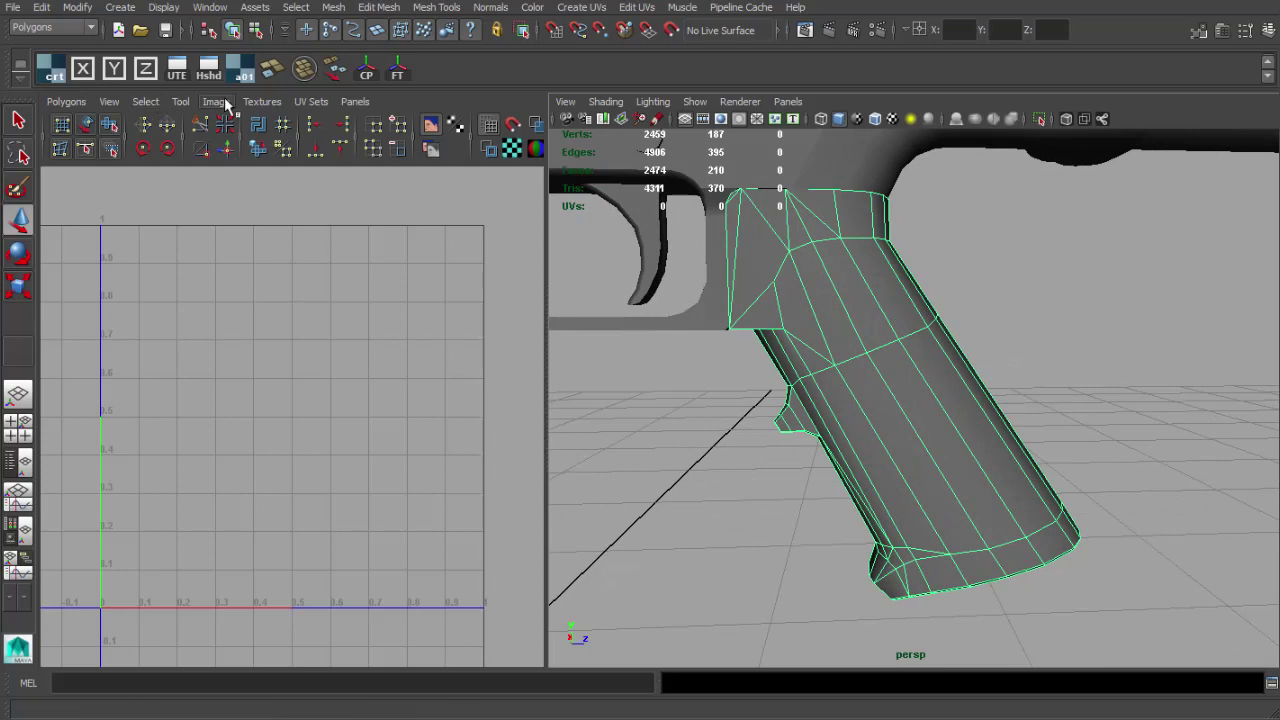
pyautogui.click(147, 75)
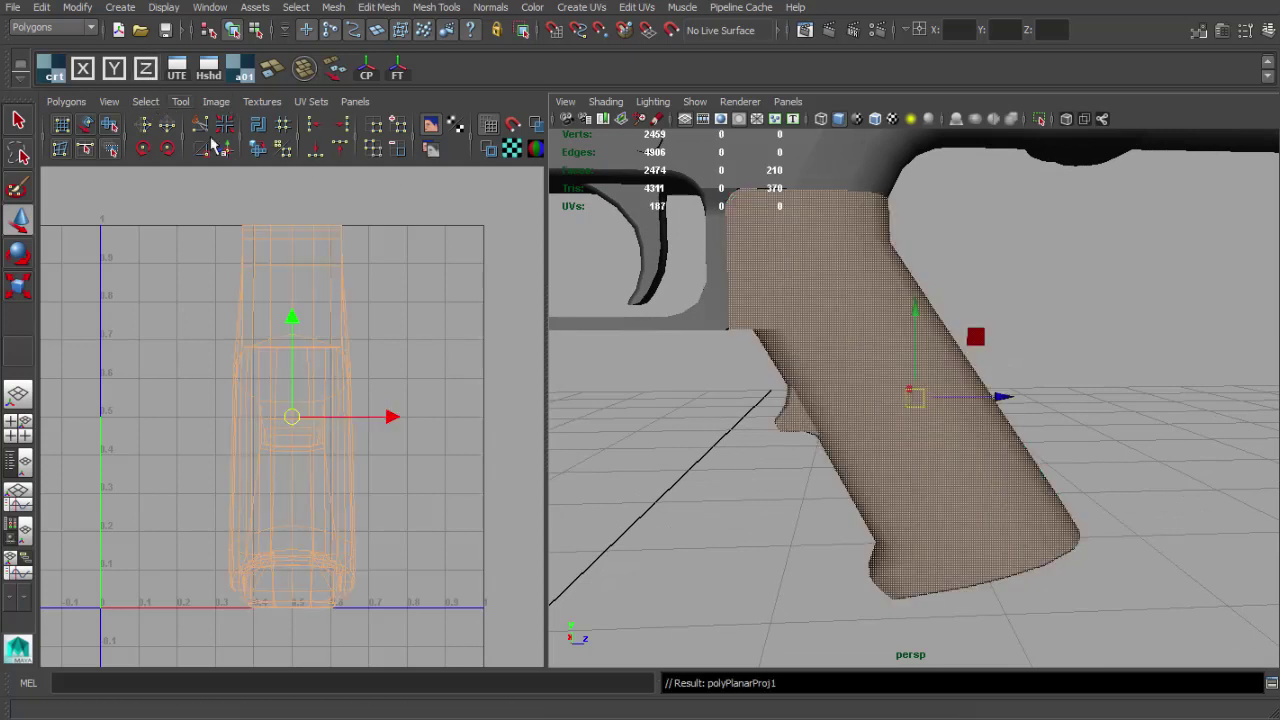
pyautogui.click(86, 74)
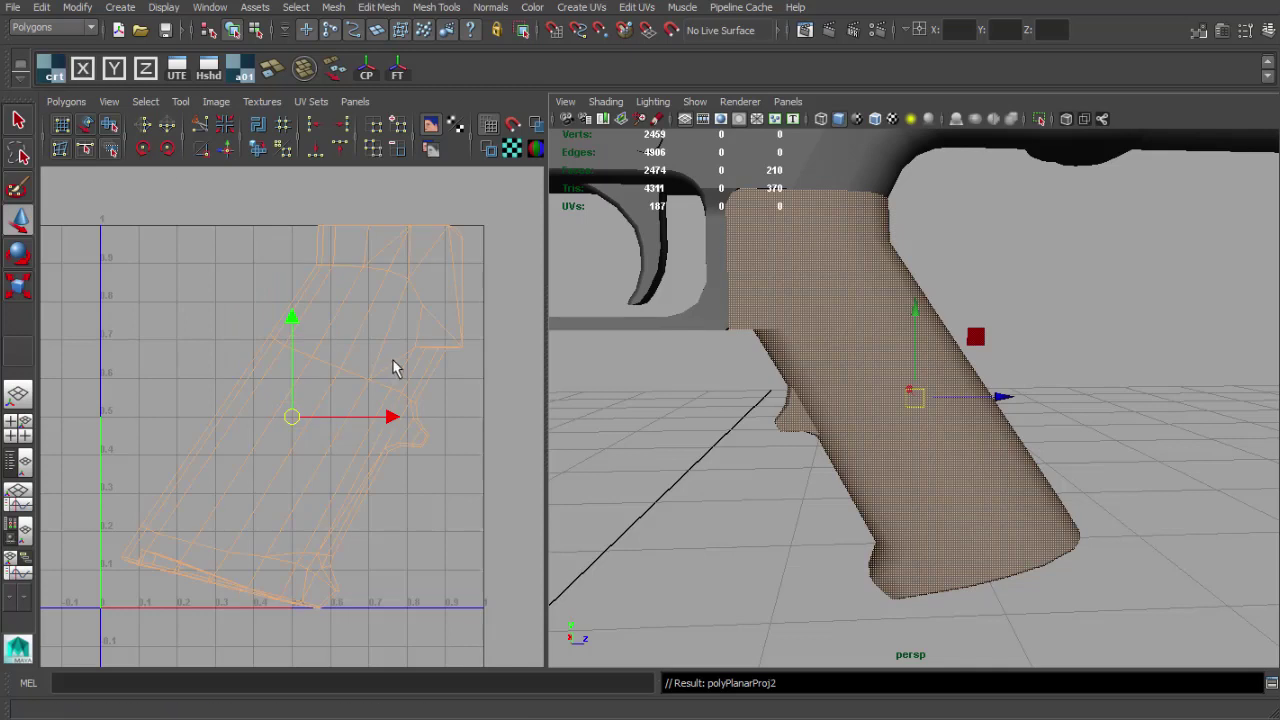
# - Reselect the pistol grip in object mode and assign the checker material to it
pyautogui.scroll(-3, 898, 423)
pyautogui.keyDown('alt'); pyautogui.moveTo(900, 423); pyautogui.dragTo(818, 426); pyautogui.keyUp('alt')
pyautogui.press('q')
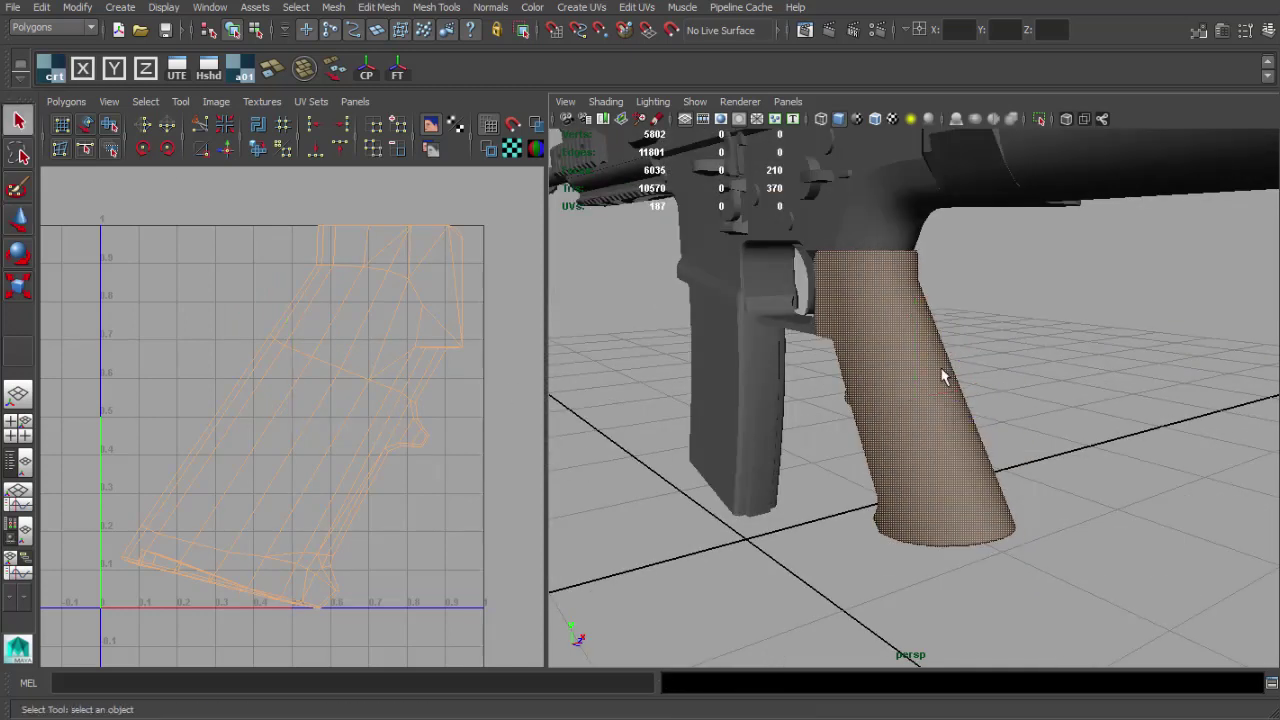
pyautogui.click(898, 384)
pyautogui.keyDown('alt'); pyautogui.moveTo(917, 400); pyautogui.dragTo(980, 391); pyautogui.keyUp('alt')
pyautogui.keyDown('alt'); pyautogui.moveTo(968, 380); pyautogui.dragTo(994, 414, button='middle'); pyautogui.keyUp('alt')
pyautogui.keyDown('alt'); pyautogui.moveTo(912, 360); pyautogui.dragTo(932, 339); pyautogui.keyUp('alt')
pyautogui.keyDown('alt'); pyautogui.moveTo(968, 361); pyautogui.dragTo(966, 367, button='middle'); pyautogui.keyUp('alt')
pyautogui.click(1043, 384)
pyautogui.moveTo(1043, 384)
pyautogui.keyDown('alt'); pyautogui.mouseDown()
pyautogui.moveTo(991, 407)
pyautogui.moveTo(1036, 387)
pyautogui.mouseUp(); pyautogui.keyUp('alt')
pyautogui.click(894, 396)
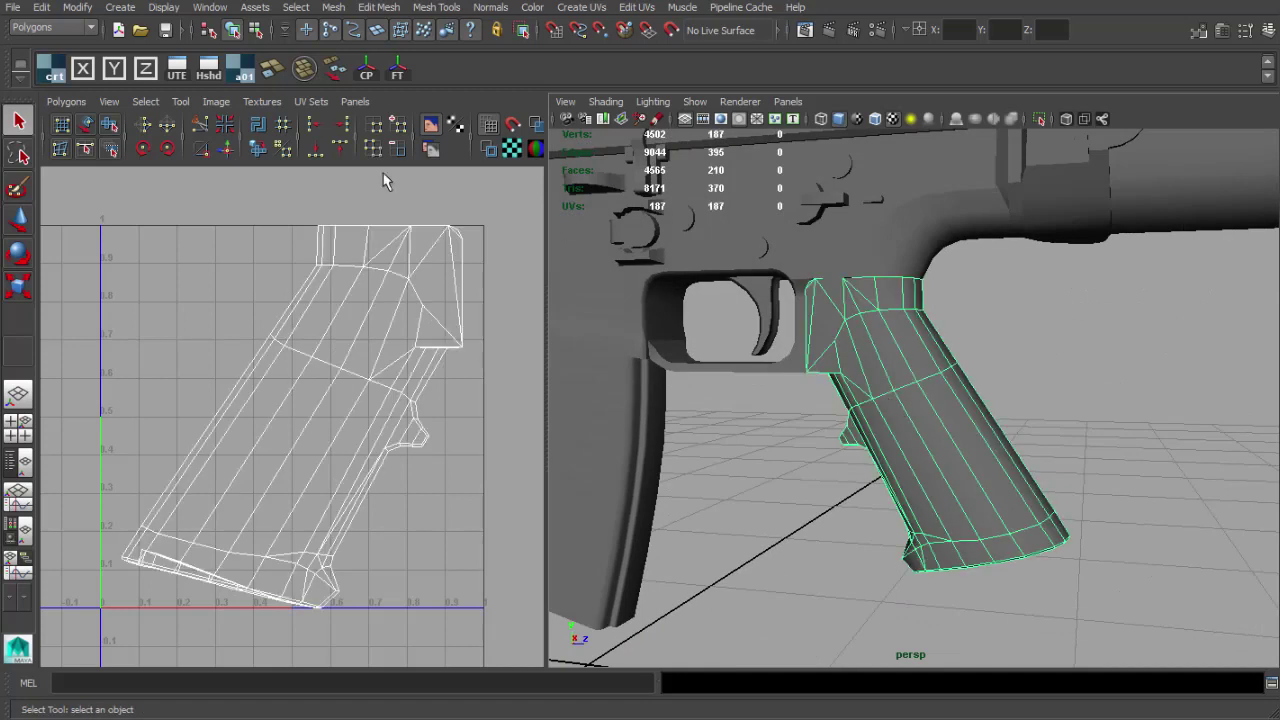
pyautogui.click(244, 75)
# - Examine the checker pattern around the pistol grip for stretching
pyautogui.keyDown('alt'); pyautogui.moveTo(862, 393); pyautogui.dragTo(908, 388); pyautogui.keyUp('alt')
pyautogui.keyDown('alt'); pyautogui.moveTo(980, 414); pyautogui.dragTo(676, 391); pyautogui.keyUp('alt')
pyautogui.click(699, 404)
pyautogui.keyDown('alt'); pyautogui.moveTo(836, 428); pyautogui.dragTo(923, 460, button='right'); pyautogui.keyUp('alt')
pyautogui.keyDown('alt'); pyautogui.moveTo(923, 460); pyautogui.dragTo(678, 441); pyautogui.keyUp('alt')
pyautogui.keyDown('alt'); pyautogui.moveTo(896, 423); pyautogui.dragTo(873, 418); pyautogui.keyUp('alt')
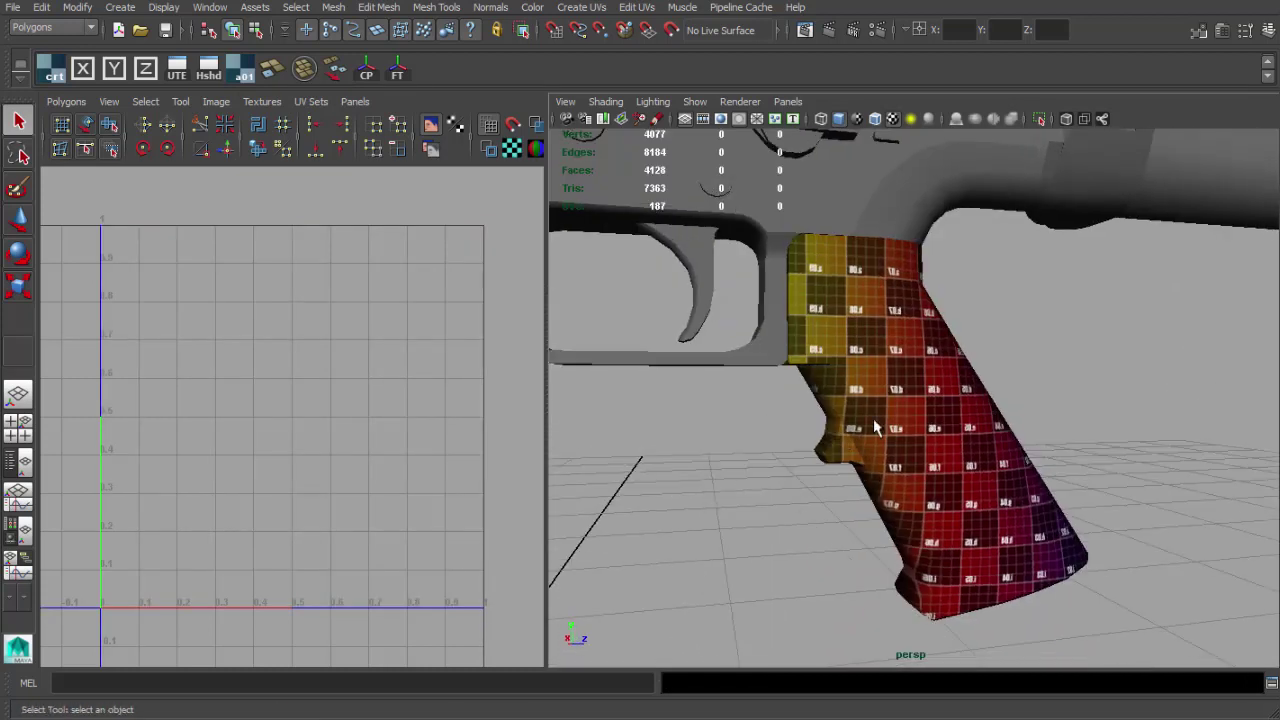
# - Shade the pistol grip's UVs in the UV editor and hide the checker image behind them
pyautogui.click(873, 418)
pyautogui.keyDown('alt'); pyautogui.moveTo(320, 327); pyautogui.dragTo(294, 323, button='right'); pyautogui.keyUp('alt')
pyautogui.keyDown('alt'); pyautogui.moveTo(294, 323); pyautogui.dragTo(277, 323, button='middle'); pyautogui.keyUp('alt')
pyautogui.keyDown('alt'); pyautogui.moveTo(277, 323); pyautogui.dragTo(284, 321, button='right'); pyautogui.keyUp('alt')
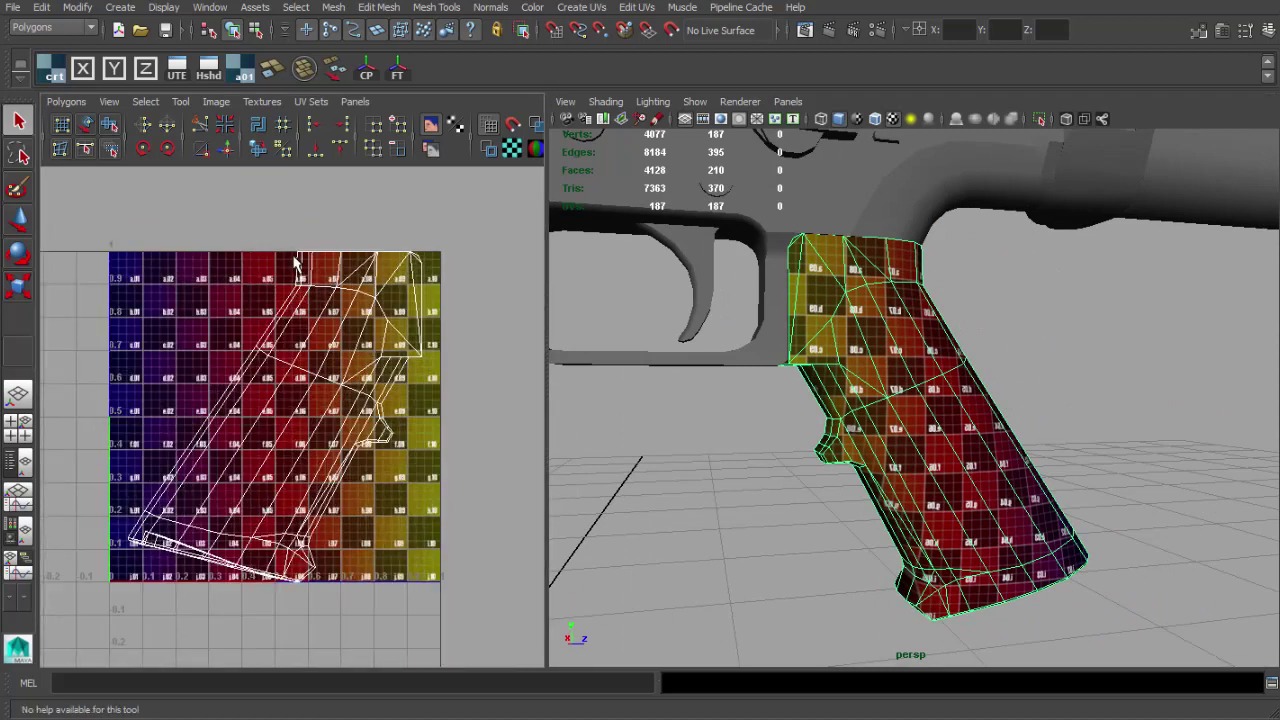
pyautogui.click(262, 103)
pyautogui.moveTo(210, 100)
pyautogui.click(230, 178)
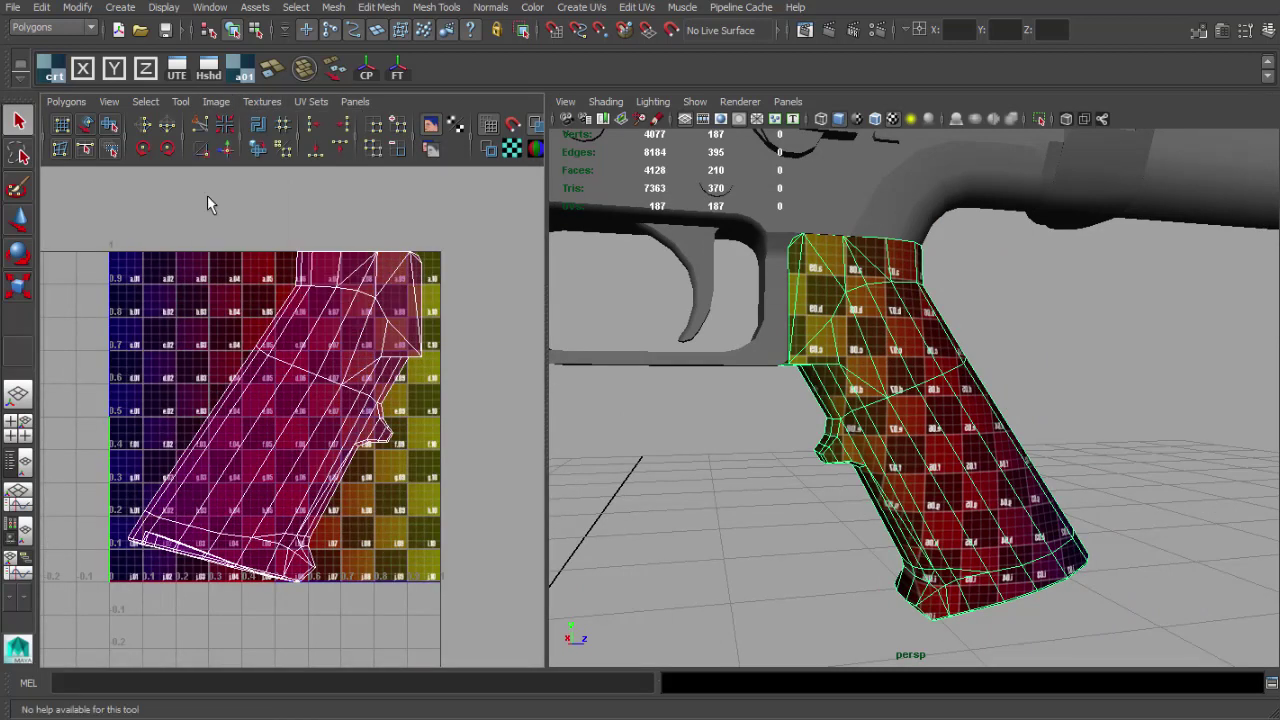
pyautogui.click(430, 124)
pyautogui.keyDown('alt'); pyautogui.moveTo(245, 318); pyautogui.dragTo(251, 286, button='middle'); pyautogui.keyUp('alt')
# - Turn off texture display in the perspective view with the pistol grip selected
pyautogui.moveTo(926, 402)
pyautogui.keyDown('alt'); pyautogui.mouseDown()
pyautogui.moveTo(976, 347)
pyautogui.moveTo(1151, 352)
pyautogui.moveTo(957, 383)
pyautogui.moveTo(949, 396)
pyautogui.mouseUp(); pyautogui.keyUp('alt')
pyautogui.moveTo(949, 398); pyautogui.dragTo(932, 363, button='right')
pyautogui.click(968, 320)
pyautogui.keyDown('alt'); pyautogui.moveTo(911, 325); pyautogui.dragTo(885, 322); pyautogui.keyUp('alt')
pyautogui.click(897, 349)
pyautogui.click(892, 118)
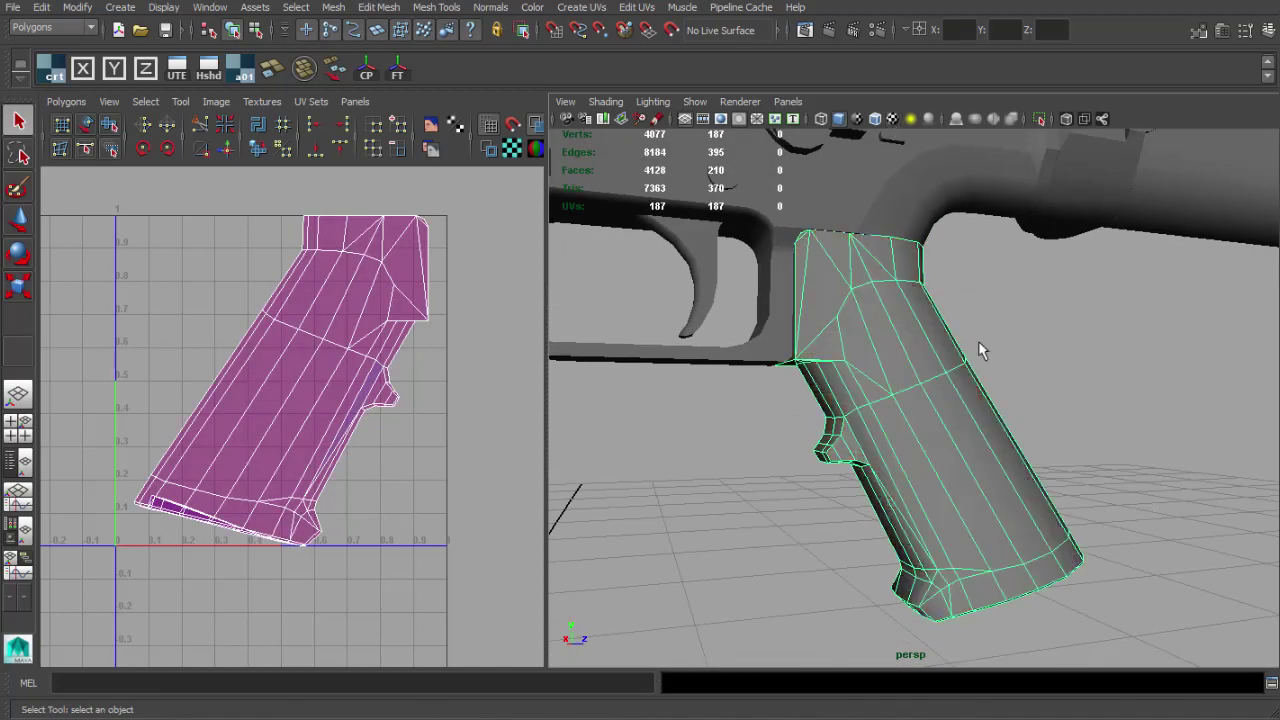
# - Isolate the pistol grip in the perspective view
pyautogui.click(1054, 360)
pyautogui.keyDown('alt'); pyautogui.moveTo(1054, 360); pyautogui.dragTo(933, 470); pyautogui.keyUp('alt')
pyautogui.click(810, 372)
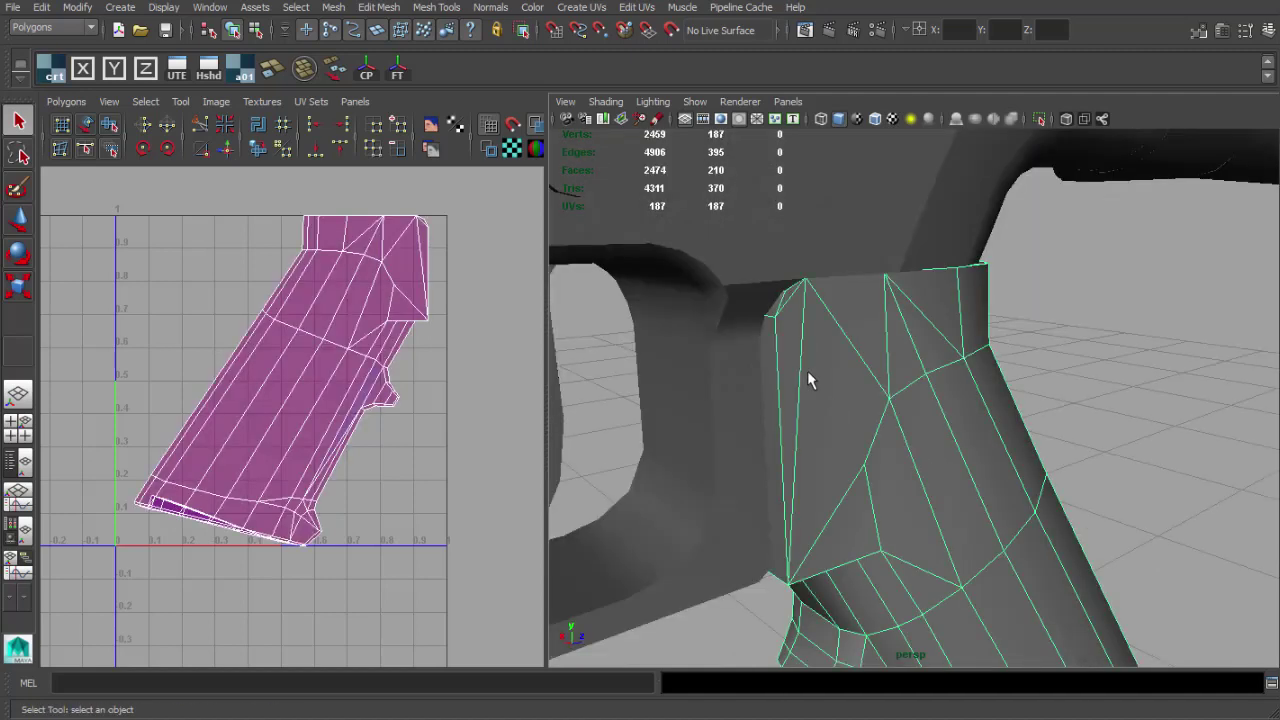
pyautogui.keyDown('alt'); pyautogui.moveTo(807, 370); pyautogui.dragTo(836, 379); pyautogui.keyUp('alt')
pyautogui.click(1036, 118)
pyautogui.scroll(-4, 926, 386)
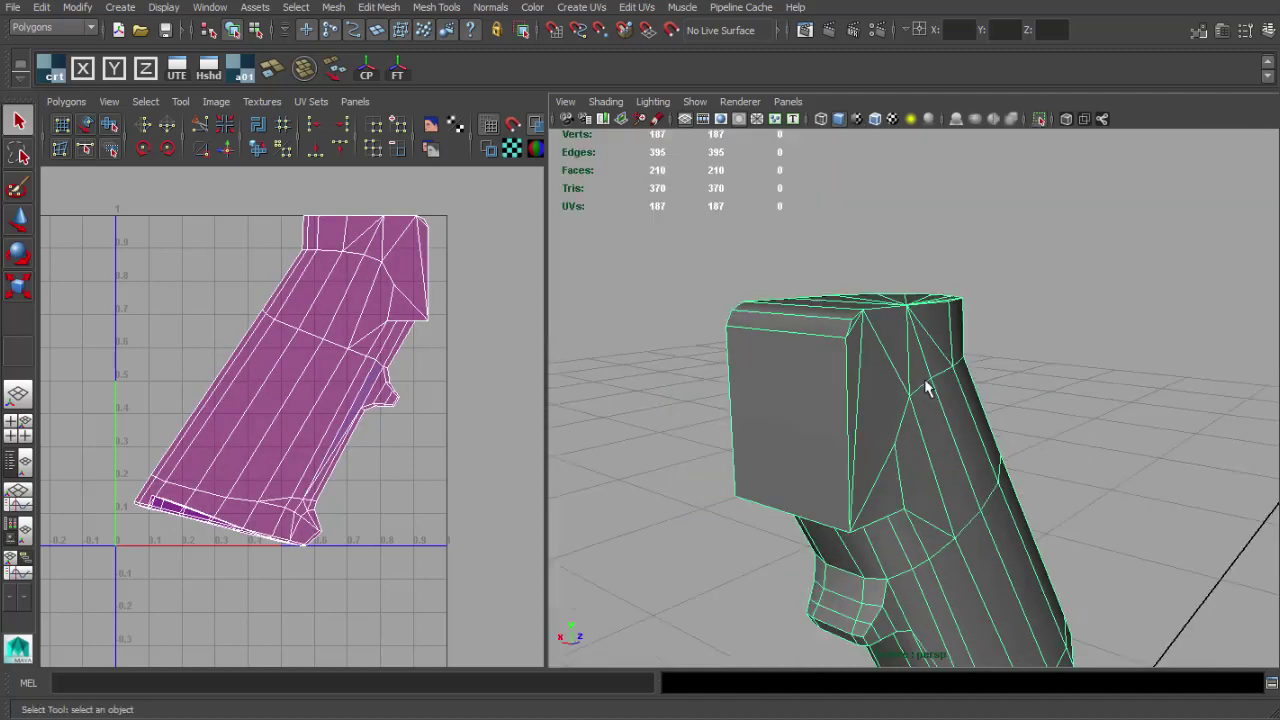
# - Examine the isolated grip's upper block, finger ridge and underside from several angles
pyautogui.keyDown('alt'); pyautogui.moveTo(926, 386); pyautogui.dragTo(932, 284, button='middle'); pyautogui.keyUp('alt')
pyautogui.click(1088, 284)
pyautogui.keyDown('alt'); pyautogui.moveTo(1088, 284); pyautogui.dragTo(871, 276); pyautogui.keyUp('alt')
pyautogui.click(803, 266)
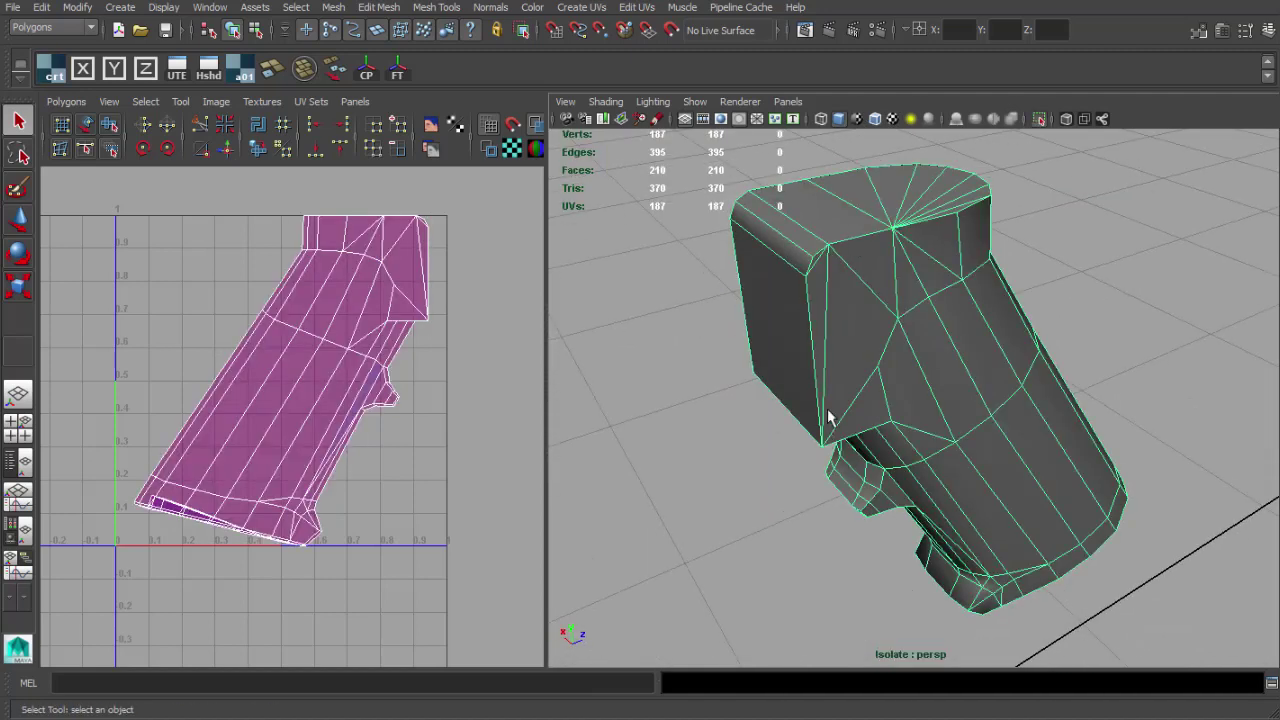
pyautogui.keyDown('alt'); pyautogui.moveTo(1080, 224); pyautogui.dragTo(870, 233); pyautogui.keyUp('alt')
pyautogui.keyDown('alt'); pyautogui.moveTo(1098, 267); pyautogui.dragTo(878, 243); pyautogui.keyUp('alt')
pyautogui.keyDown('alt'); pyautogui.moveTo(938, 404); pyautogui.dragTo(1185, 273); pyautogui.keyUp('alt')
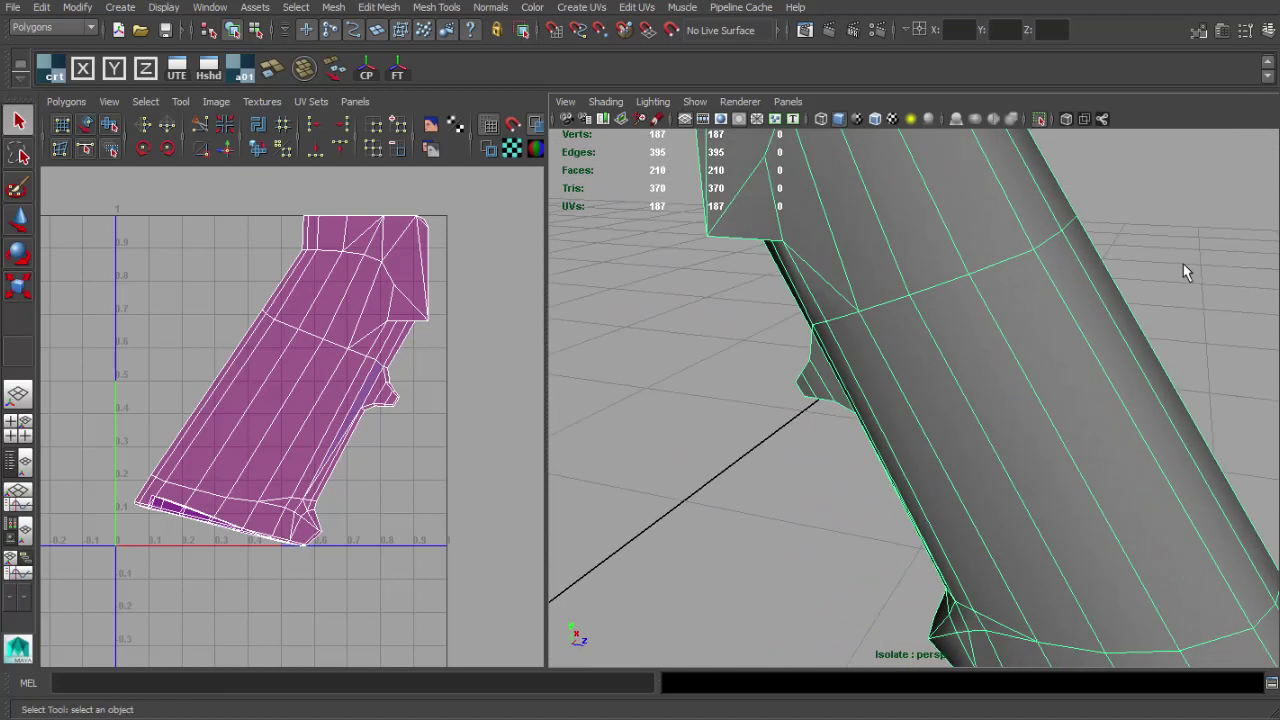
pyautogui.keyDown('alt'); pyautogui.moveTo(844, 341); pyautogui.dragTo(1000, 337); pyautogui.keyUp('alt')
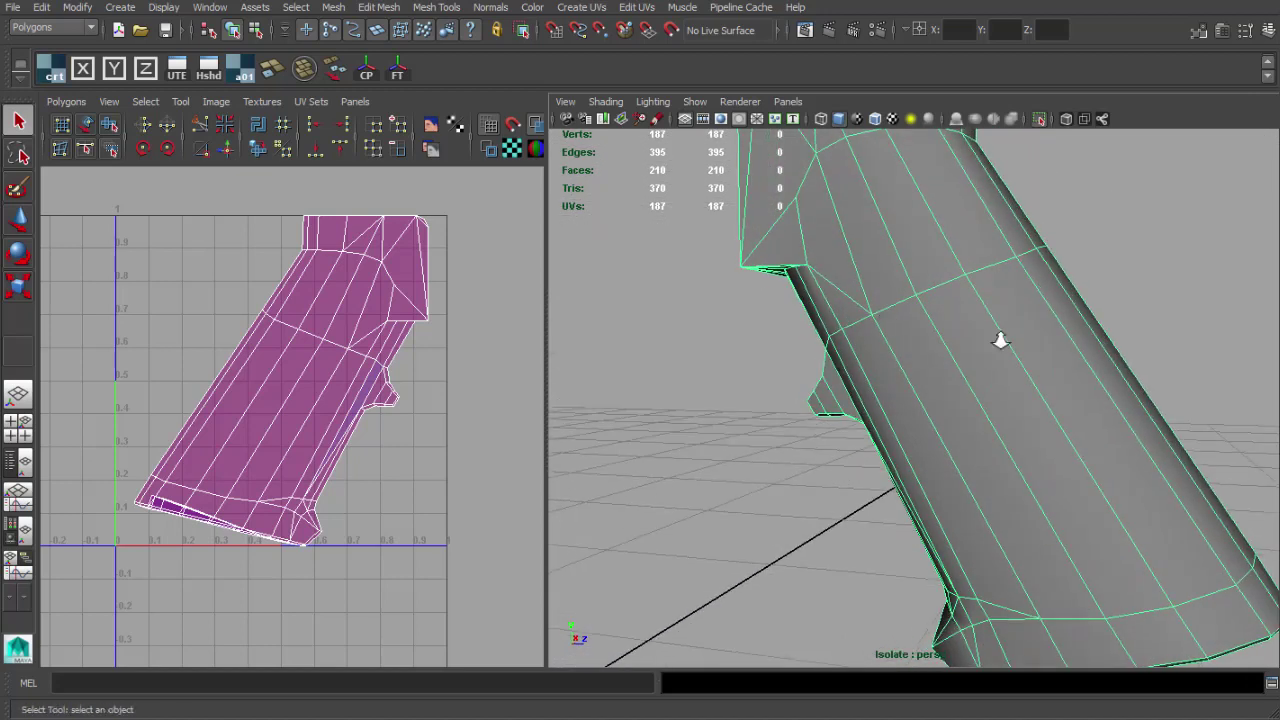
pyautogui.keyDown('alt'); pyautogui.moveTo(1000, 337); pyautogui.dragTo(916, 346, button='right'); pyautogui.keyUp('alt')
pyautogui.keyDown('alt'); pyautogui.moveTo(916, 346); pyautogui.dragTo(976, 302); pyautogui.keyUp('alt')
pyautogui.keyDown('alt'); pyautogui.moveTo(976, 302); pyautogui.dragTo(956, 410, button='middle'); pyautogui.keyUp('alt')
pyautogui.scroll(4, 953, 430)
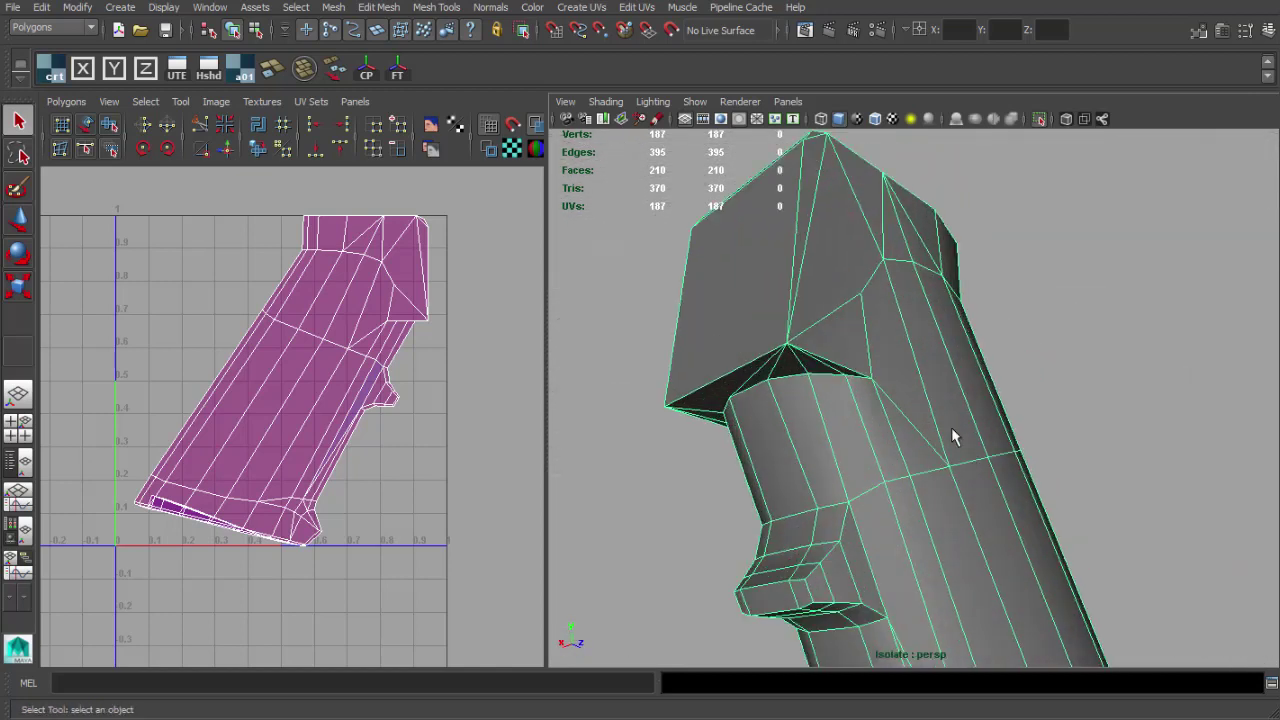
# - Select the lower edges of the grip's upper block, along its flat face and adjoining side, as seams
pyautogui.keyDown('alt'); pyautogui.moveTo(849, 352); pyautogui.dragTo(926, 391, button='middle'); pyautogui.keyUp('alt')
pyautogui.keyDown('alt'); pyautogui.moveTo(926, 398); pyautogui.dragTo(990, 374); pyautogui.keyUp('alt')
pyautogui.keyDown('shift'); pyautogui.click(820, 372); pyautogui.keyUp('shift')
pyautogui.keyDown('shift'); pyautogui.click(803, 337); pyautogui.keyUp('shift')
pyautogui.scroll(-3, 880, 335)
pyautogui.keyDown('alt'); pyautogui.moveTo(882, 275); pyautogui.dragTo(888, 395); pyautogui.keyUp('alt')
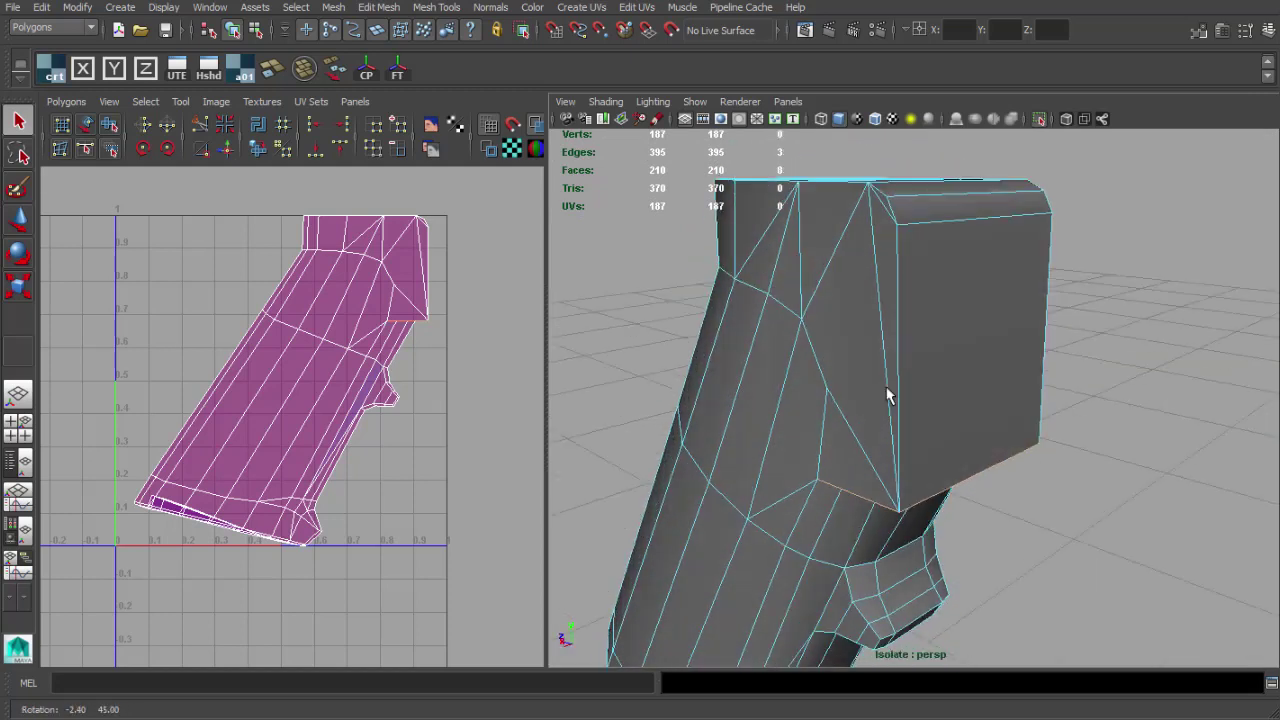
# - Add the edges running all around the upper block's top rim to the seam selection
pyautogui.keyDown('alt'); pyautogui.moveTo(893, 236); pyautogui.dragTo(1012, 287); pyautogui.keyUp('alt')
pyautogui.keyDown('shift'); pyautogui.click(1004, 293); pyautogui.keyUp('shift')
pyautogui.keyDown('alt'); pyautogui.moveTo(911, 312); pyautogui.dragTo(880, 295); pyautogui.keyUp('alt')
pyautogui.keyDown('shift'); pyautogui.click(858, 292); pyautogui.keyUp('shift')
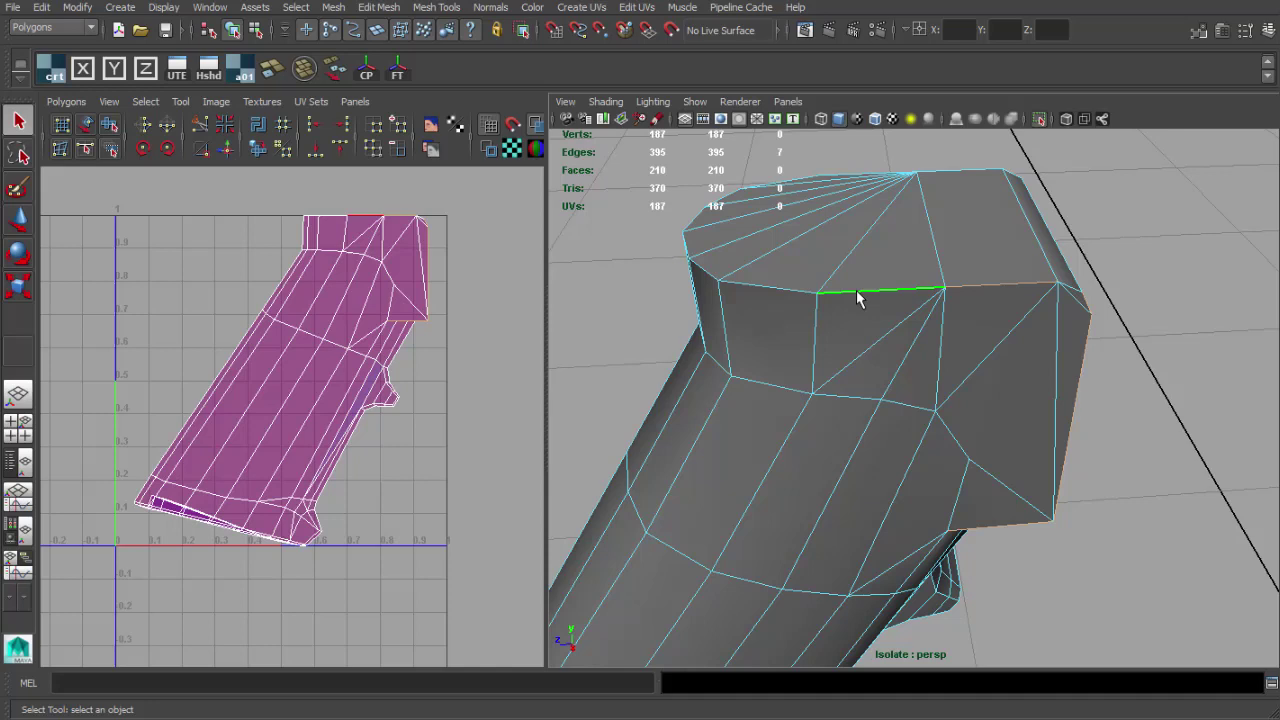
pyautogui.keyDown('shift'); pyautogui.click(1076, 293); pyautogui.keyUp('shift')
pyautogui.keyDown('alt'); pyautogui.moveTo(1102, 299); pyautogui.dragTo(1010, 285); pyautogui.keyUp('alt')
pyautogui.keyDown('shift'); pyautogui.click(904, 231); pyautogui.keyUp('shift')
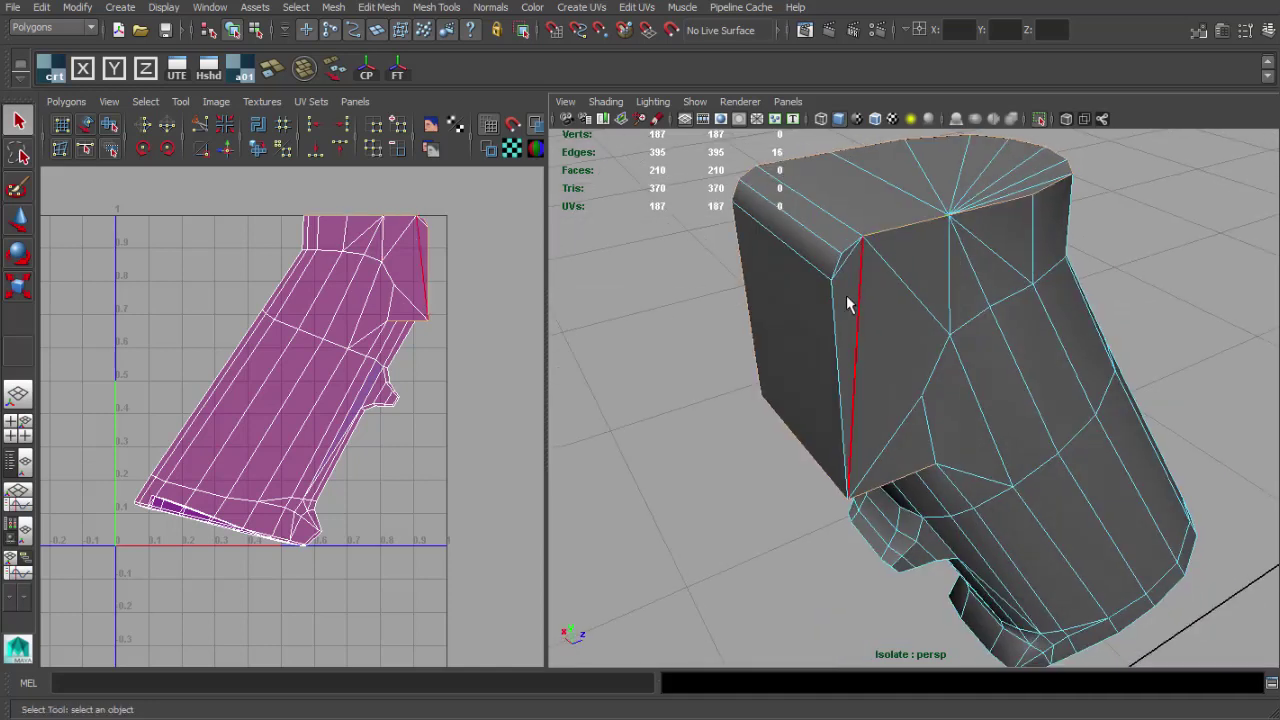
# - Add the block's vertical corner edge and the curved underside edges above the cylinder, and cut the UVs along the selected seam
pyautogui.keyDown('alt'); pyautogui.moveTo(846, 296); pyautogui.dragTo(700, 235); pyautogui.keyUp('alt')
pyautogui.keyDown('shift'); pyautogui.click(852, 322); pyautogui.keyUp('shift')
pyautogui.scroll(5, 889, 354)
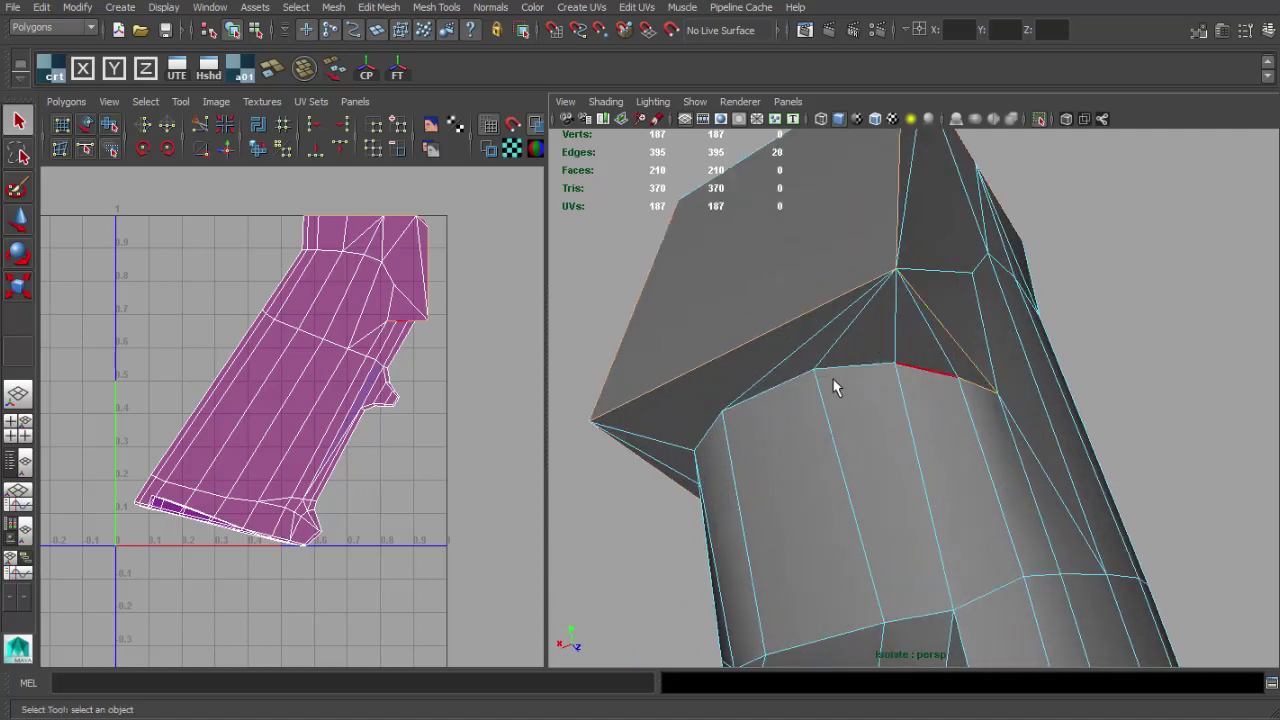
pyautogui.keyDown('alt'); pyautogui.moveTo(835, 388); pyautogui.dragTo(768, 345); pyautogui.keyUp('alt')
pyautogui.keyDown('alt'); pyautogui.moveTo(850, 360); pyautogui.dragTo(811, 391); pyautogui.keyUp('alt')
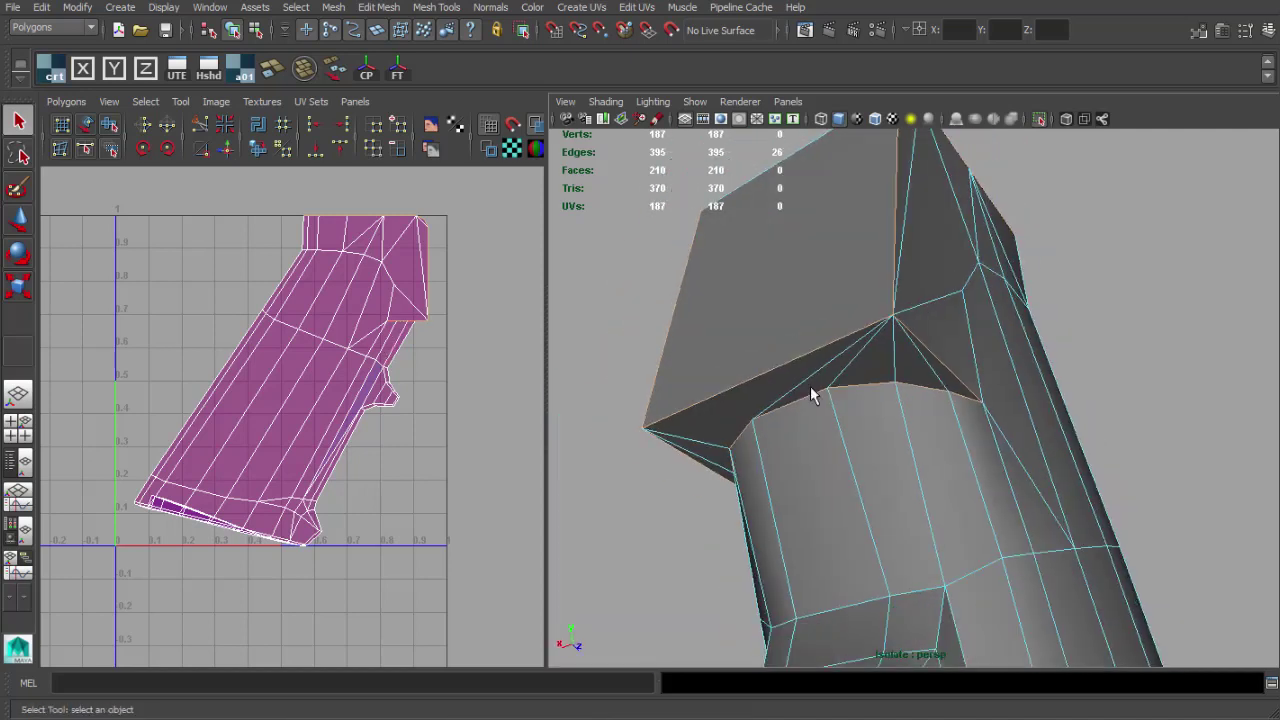
pyautogui.keyDown('shift'); pyautogui.moveTo(376, 280); pyautogui.dragTo(267, 281, button='right'); pyautogui.keyUp('shift')
pyautogui.scroll(-2, 394, 303)
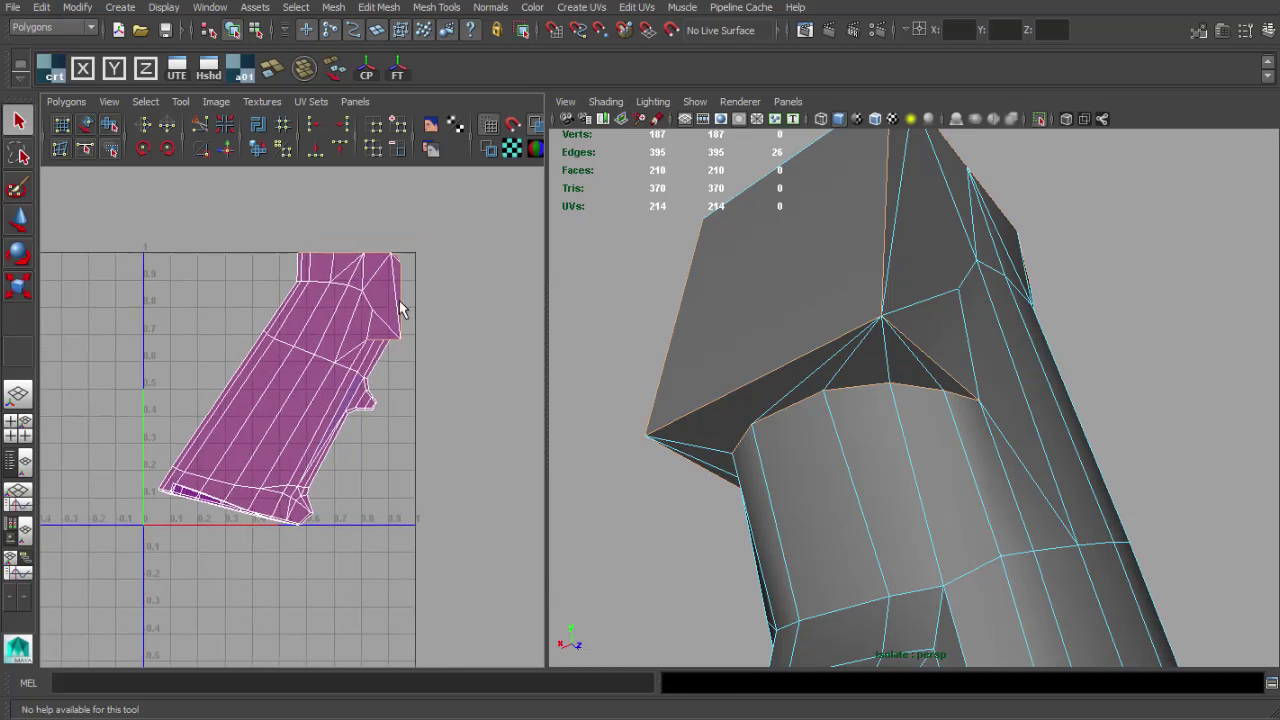
pyautogui.press('F12')
pyautogui.press('w')
pyautogui.moveTo(283, 372); pyautogui.dragTo(232, 394)
pyautogui.hotkey('ctrl', 'z')
pyautogui.moveTo(286, 346)
pyautogui.keyDown('shift'); pyautogui.mouseDown(button='right')
pyautogui.moveTo(262, 344)
pyautogui.moveTo(280, 322)
pyautogui.mouseUp(button='right'); pyautogui.keyUp('shift')
pyautogui.moveTo(303, 359); pyautogui.dragTo(302, 356)
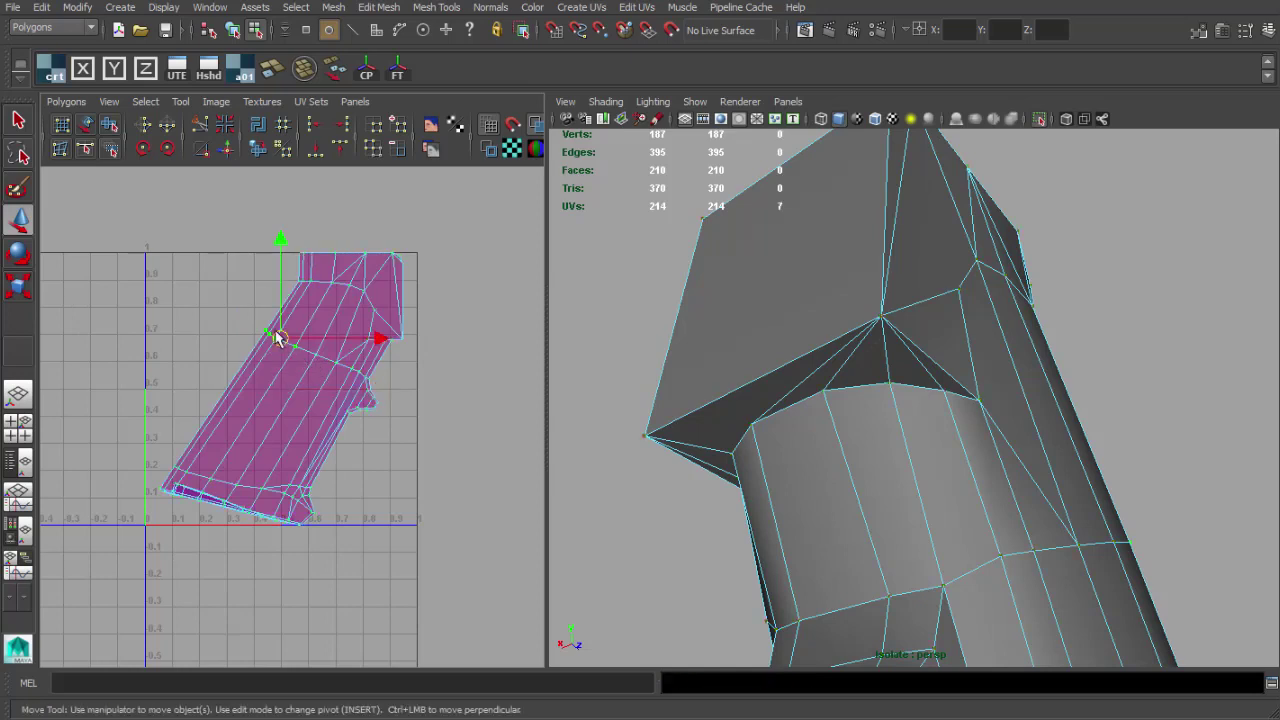
pyautogui.keyDown('shift'); pyautogui.moveTo(275, 331); pyautogui.dragTo(276, 333, button='right'); pyautogui.keyUp('shift')
pyautogui.keyDown('ctrl'); pyautogui.rightClick(279, 337); pyautogui.keyUp('ctrl')
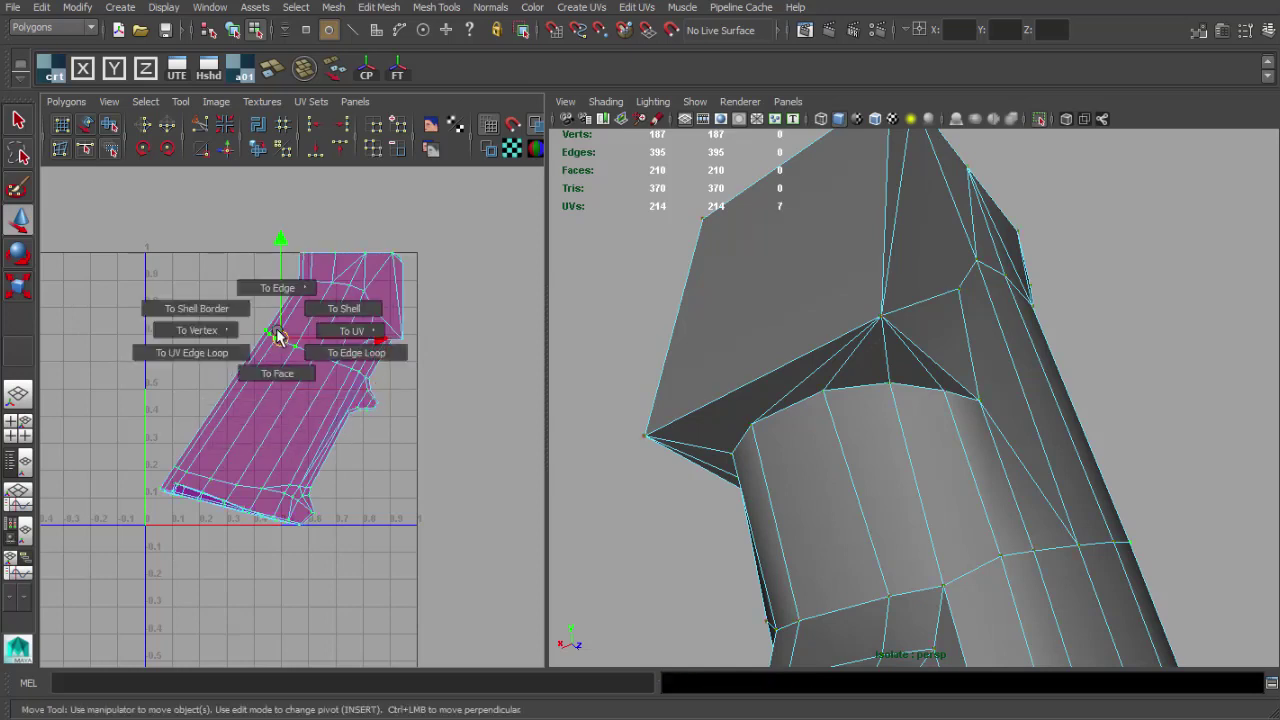
pyautogui.keyDown('shift'); pyautogui.moveTo(278, 336); pyautogui.dragTo(275, 325, button='right'); pyautogui.keyUp('shift')
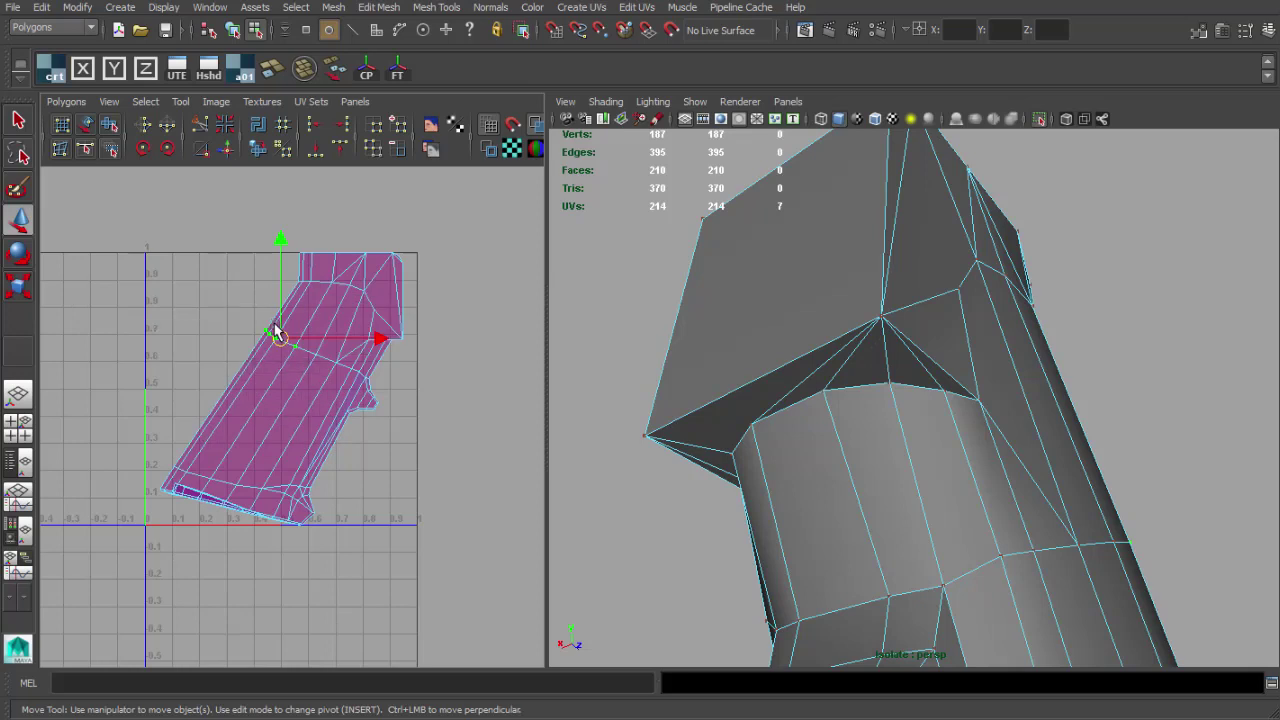
# - Select the grip's main body UV shell and move it away from the upper block's separated shell
pyautogui.press('q')
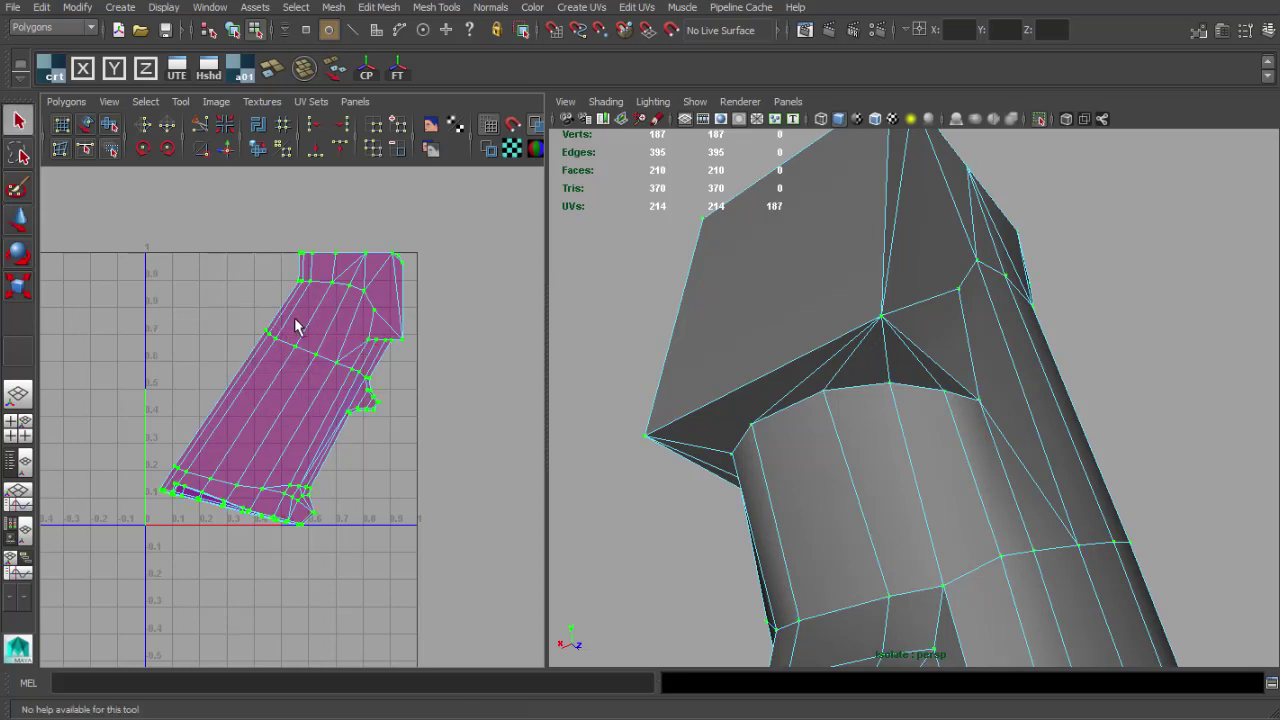
pyautogui.keyDown('ctrl'); pyautogui.moveTo(295, 322); pyautogui.dragTo(352, 297, button='right'); pyautogui.keyUp('ctrl')
pyautogui.scroll(-1, 349, 337)
pyautogui.keyDown('alt'); pyautogui.moveTo(337, 347); pyautogui.dragTo(376, 294, button='middle'); pyautogui.keyUp('alt')
pyautogui.press('w')
pyautogui.moveTo(323, 340); pyautogui.dragTo(203, 386)
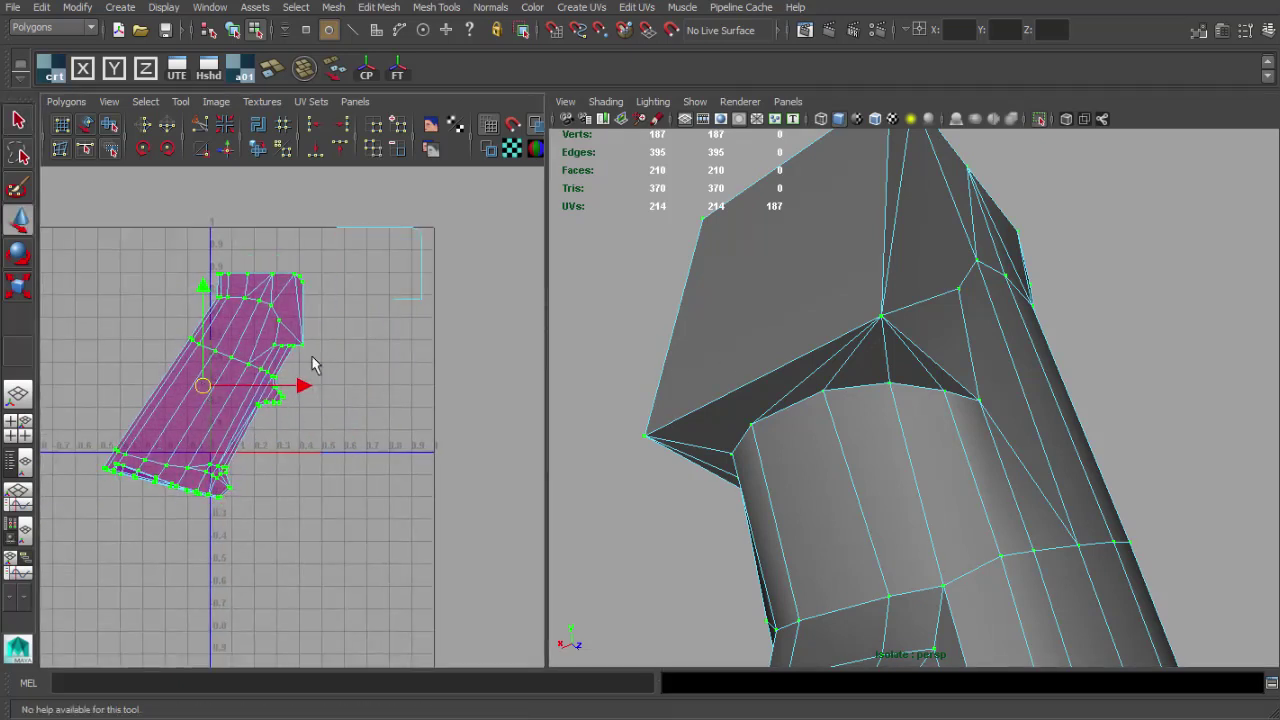
# - Select the upper block's separated UV shell and pick its faces on the flat side, top cap and underside
pyautogui.moveTo(471, 334); pyautogui.dragTo(472, 335)
pyautogui.keyDown('alt'); pyautogui.moveTo(432, 338); pyautogui.dragTo(352, 429, button='middle'); pyautogui.keyUp('alt')
pyautogui.press('q')
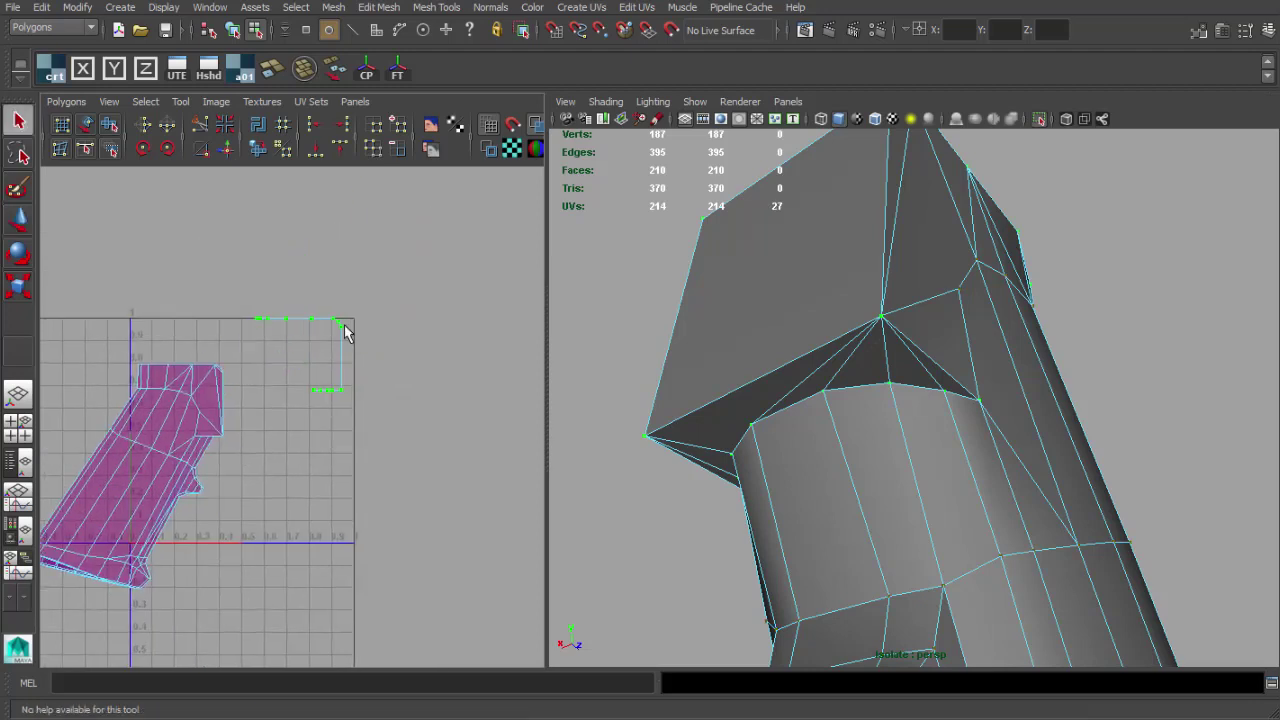
pyautogui.moveTo(345, 325); pyautogui.dragTo(346, 371, button='right')
pyautogui.moveTo(407, 259); pyautogui.dragTo(300, 381)
pyautogui.moveTo(251, 402); pyautogui.dragTo(251, 403)
# - Planar project the selected block faces along Y and move the resulting shell outside the 0–1 UV tile
pyautogui.keyDown('alt'); pyautogui.moveTo(840, 340); pyautogui.dragTo(775, 480); pyautogui.keyUp('alt')
pyautogui.scroll(-5, 829, 366)
pyautogui.keyDown('alt'); pyautogui.moveTo(829, 366); pyautogui.dragTo(862, 372); pyautogui.keyUp('alt')
pyautogui.click(116, 72)
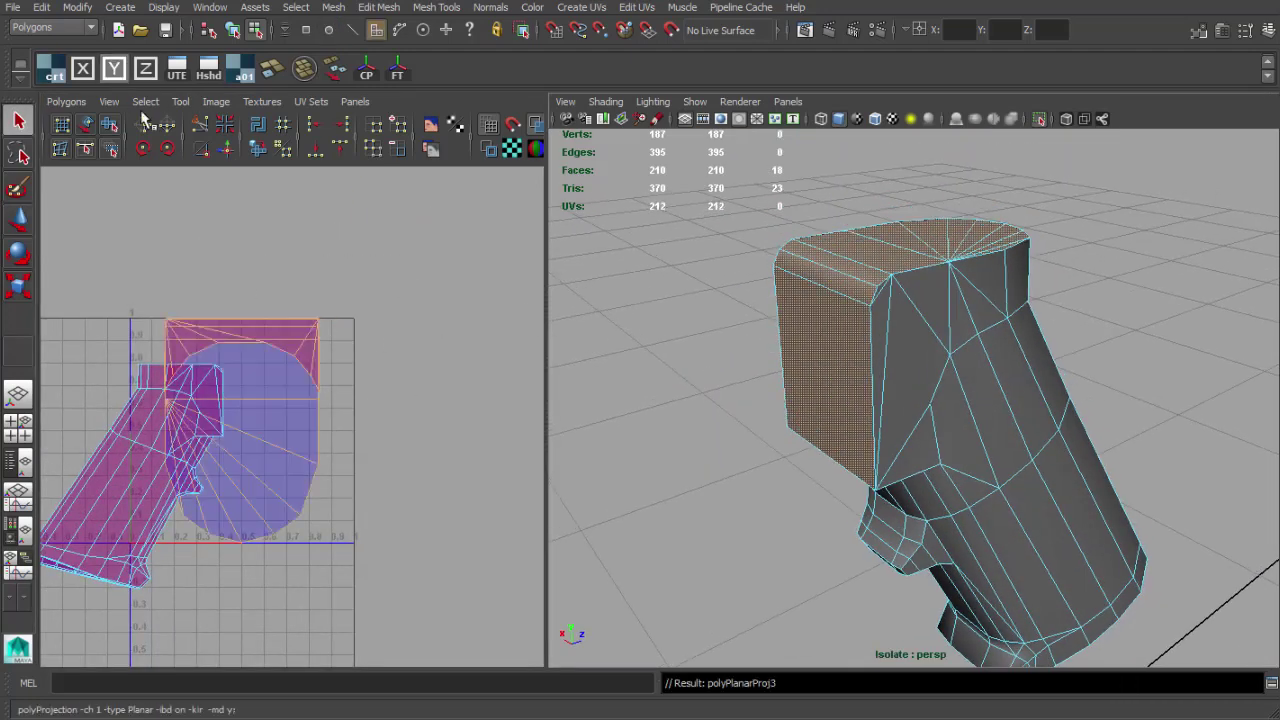
pyautogui.press('w')
pyautogui.moveTo(242, 431); pyautogui.dragTo(462, 395)
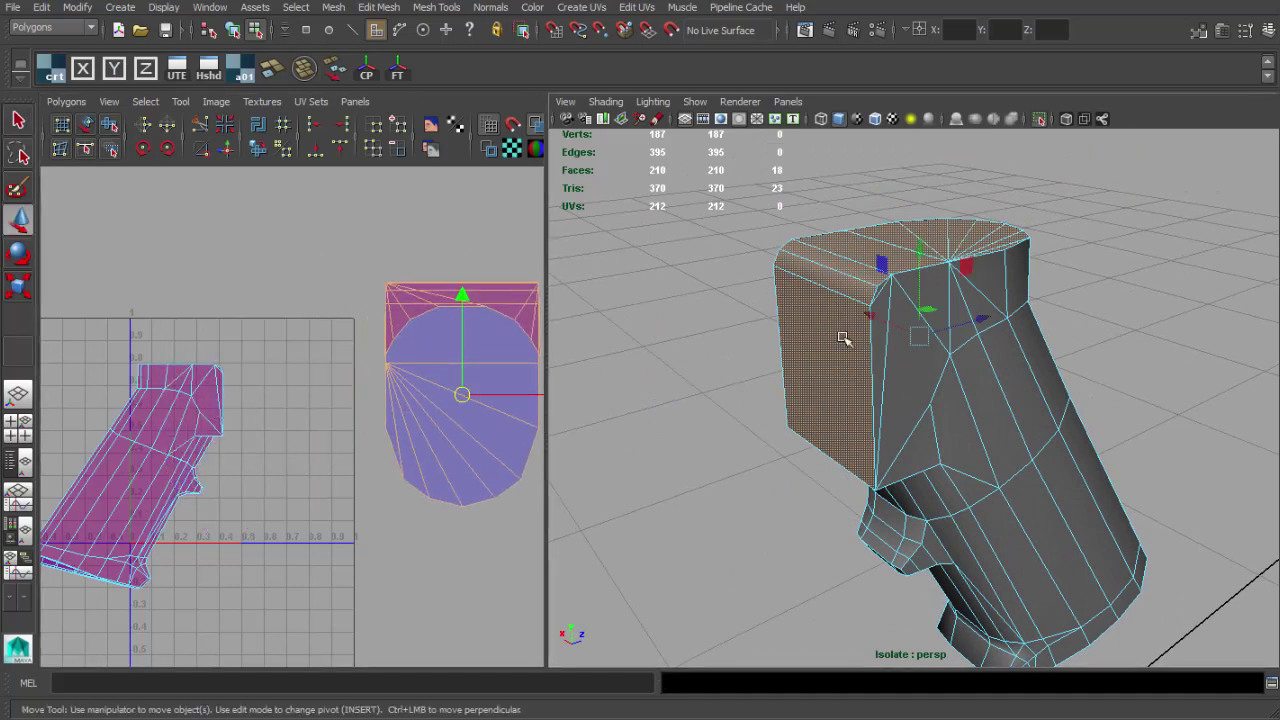
pyautogui.keyDown('alt'); pyautogui.moveTo(843, 337); pyautogui.dragTo(846, 254); pyautogui.keyUp('alt')
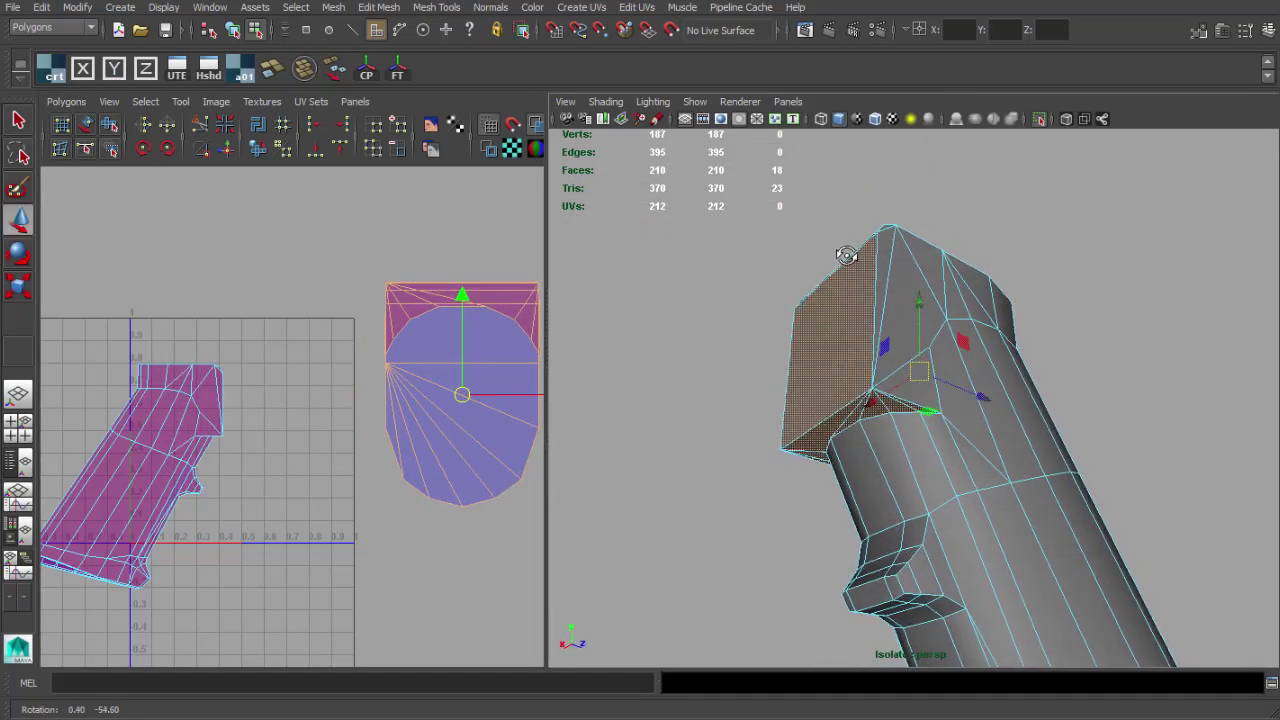
# - Select all the UVs of the newly projected block shell
pyautogui.scroll(-2, 306, 346)
pyautogui.keyDown('alt'); pyautogui.moveTo(288, 341); pyautogui.dragTo(302, 292, button='middle'); pyautogui.keyUp('alt')
pyautogui.scroll(2, 346, 306)
pyautogui.scroll(-1, 289, 306)
pyautogui.press('q')
pyautogui.moveTo(349, 303); pyautogui.dragTo(446, 310, button='right')
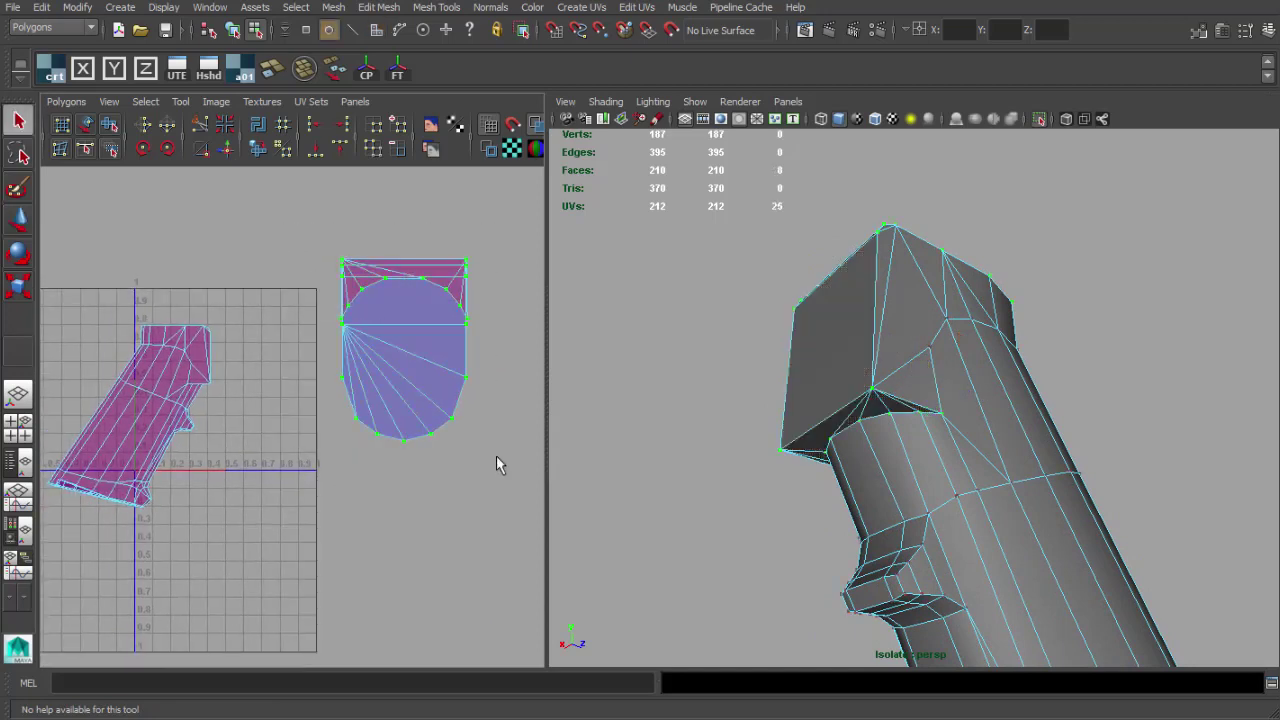
# - Open the Unfold UVs options and set the Legacy method with the Vertical unfold constraint
pyautogui.click(62, 102)
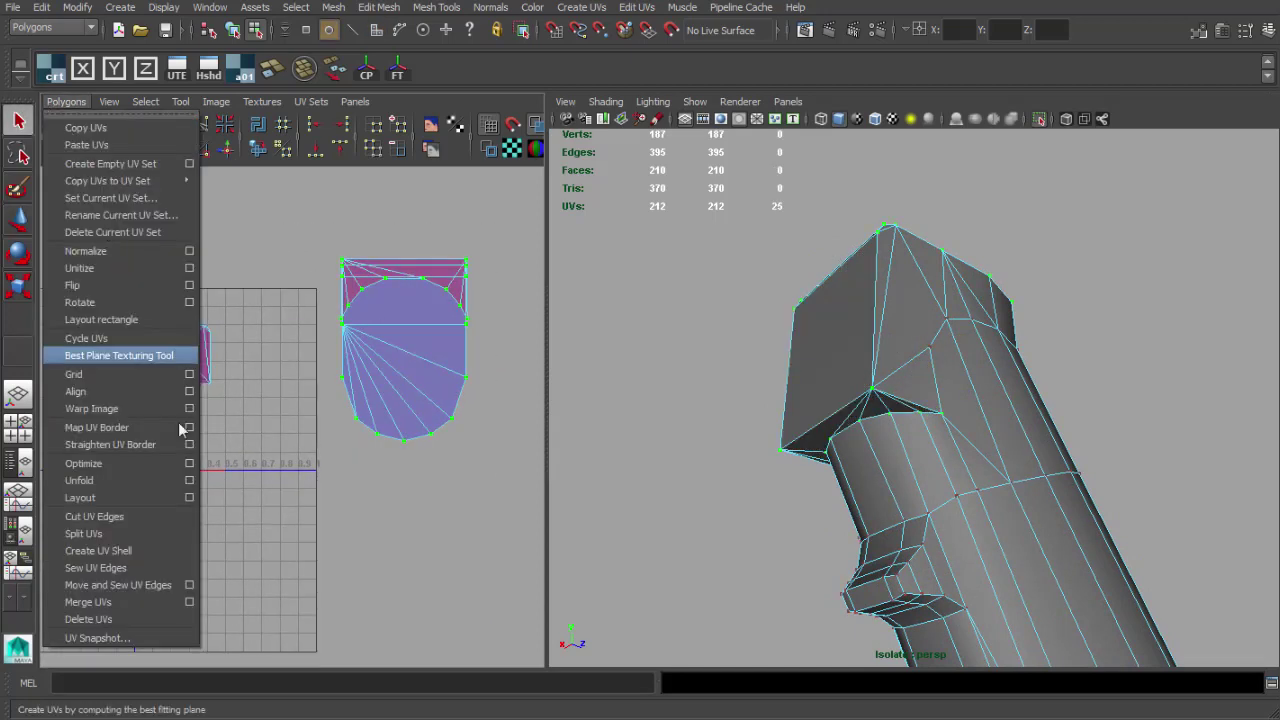
pyautogui.click(190, 481)
pyautogui.moveTo(921, 4); pyautogui.dragTo(810, 23)
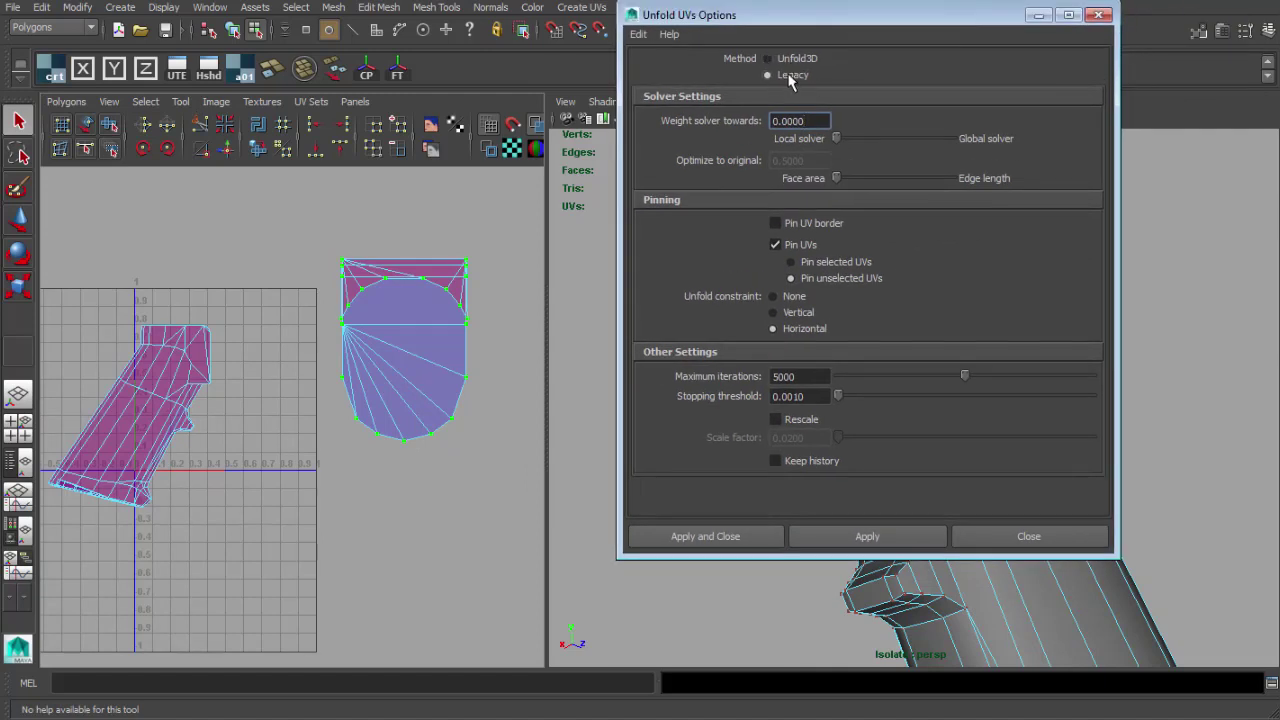
pyautogui.moveTo(790, 30); pyautogui.dragTo(743, 51)
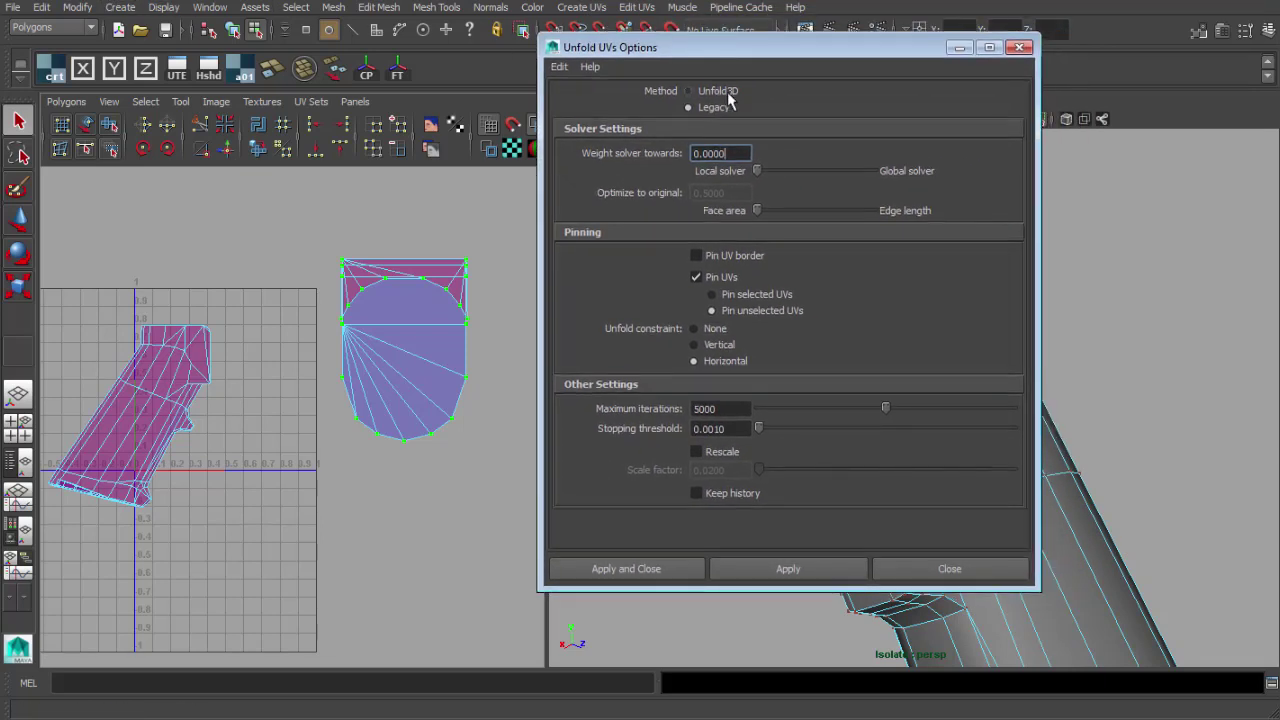
pyautogui.click(714, 92)
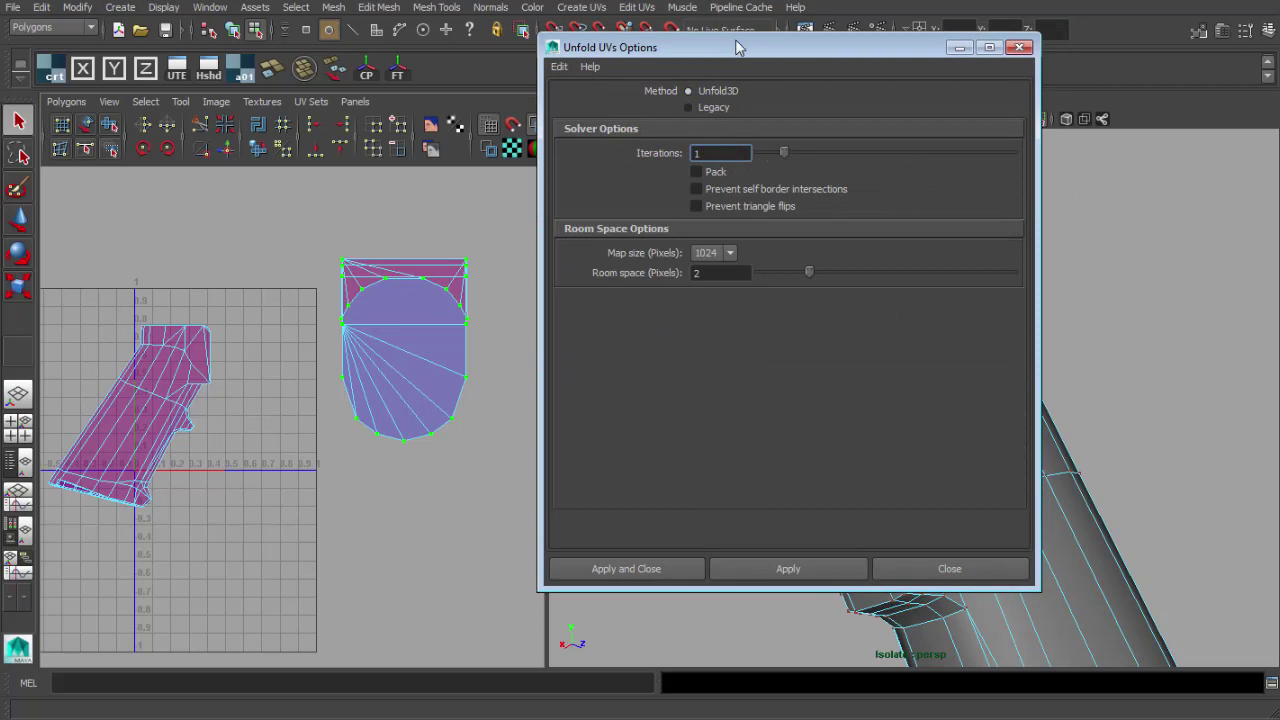
pyautogui.moveTo(738, 47); pyautogui.dragTo(824, 11)
pyautogui.click(757, 113)
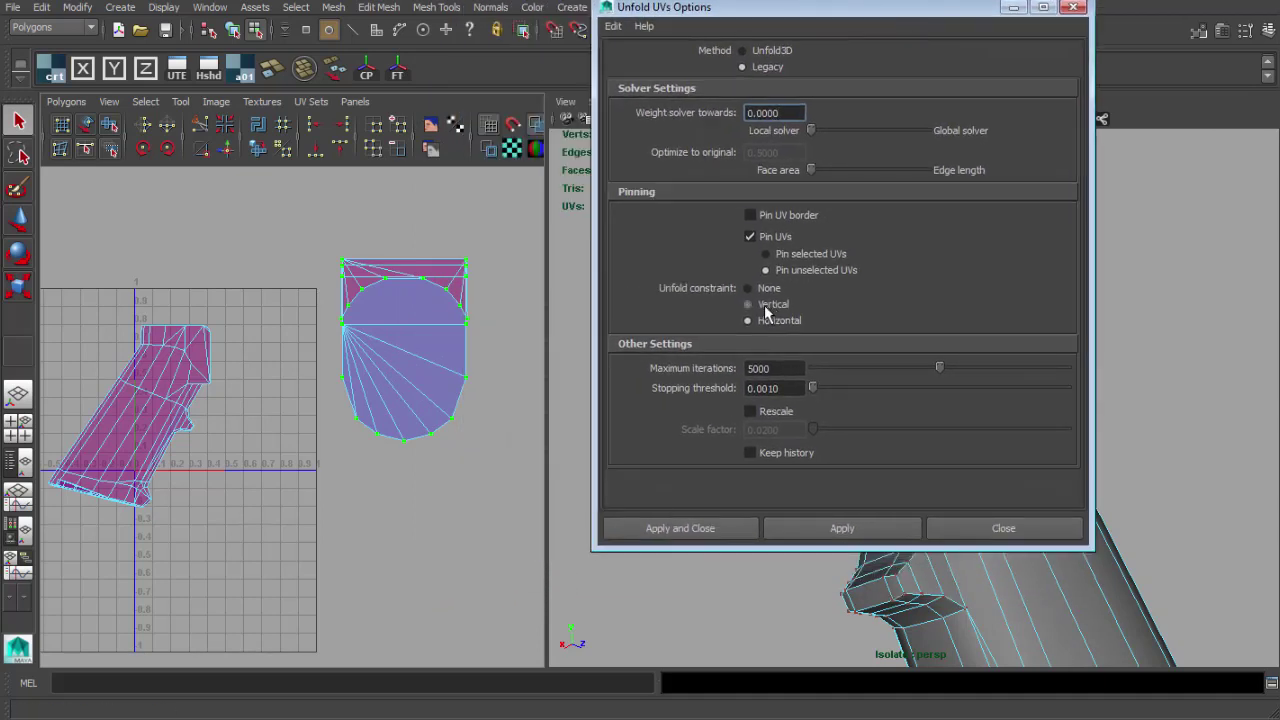
pyautogui.moveTo(793, 12); pyautogui.dragTo(820, 6)
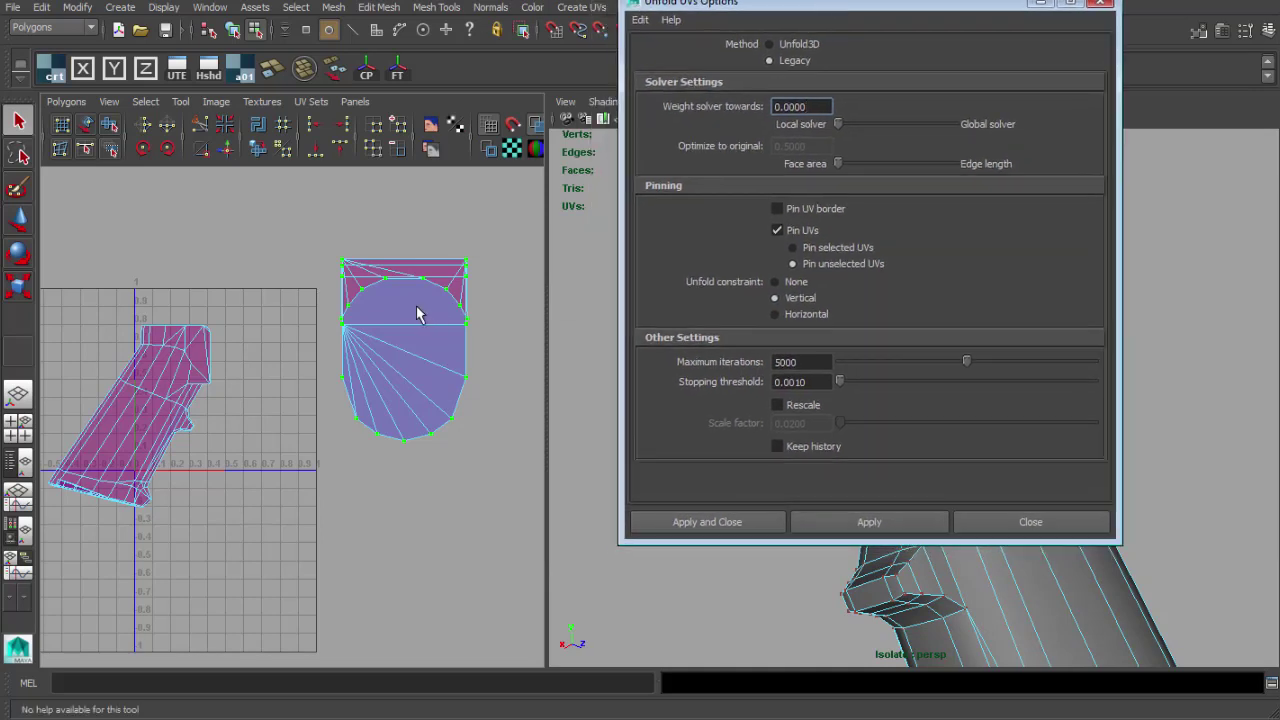
# - Unfold the block shell with these settings and close the unfold options
pyautogui.keyDown('alt'); pyautogui.moveTo(428, 320); pyautogui.dragTo(393, 315, button='middle'); pyautogui.keyUp('alt')
pyautogui.keyDown('alt'); pyautogui.moveTo(393, 315); pyautogui.dragTo(348, 320, button='right'); pyautogui.keyUp('alt')
pyautogui.keyDown('alt'); pyautogui.moveTo(348, 320); pyautogui.dragTo(400, 286, button='middle'); pyautogui.keyUp('alt')
pyautogui.click(848, 520)
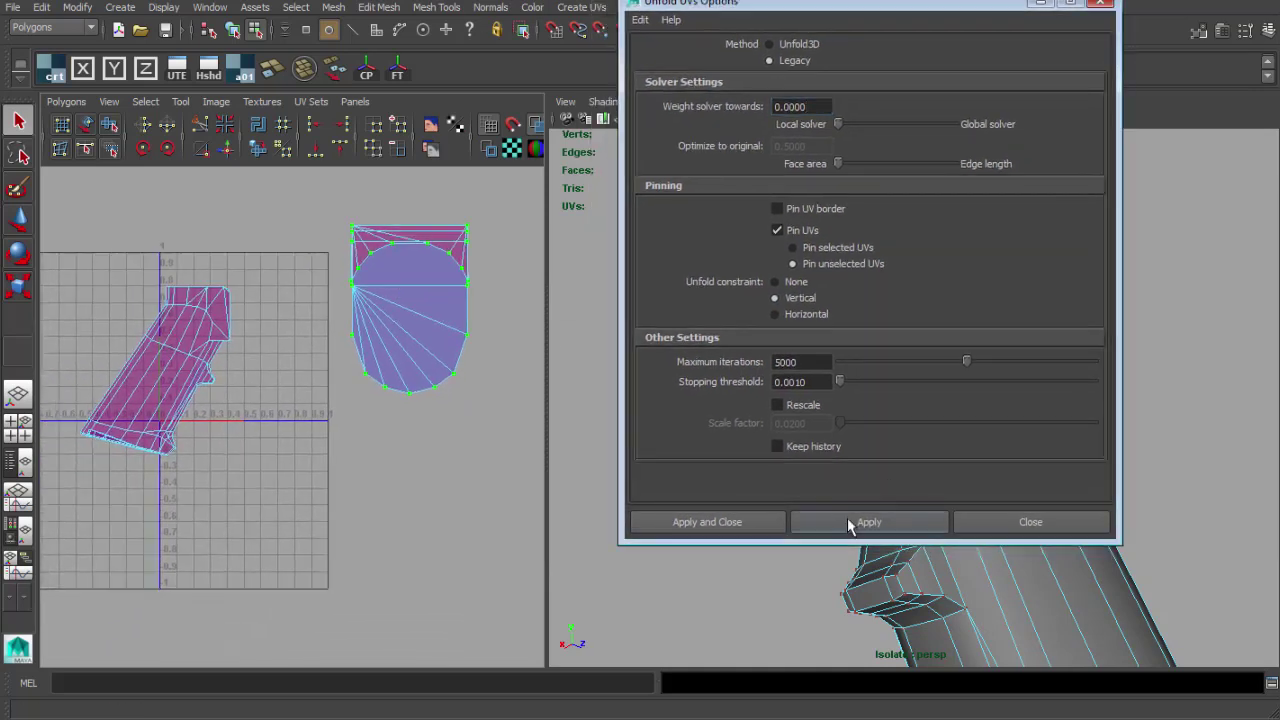
pyautogui.keyDown('alt'); pyautogui.moveTo(420, 345); pyautogui.dragTo(365, 350, button='right'); pyautogui.keyUp('alt')
pyautogui.keyDown('alt'); pyautogui.moveTo(365, 350); pyautogui.dragTo(345, 402, button='middle'); pyautogui.keyUp('alt')
pyautogui.keyDown('alt'); pyautogui.moveTo(345, 402); pyautogui.dragTo(338, 340, button='right'); pyautogui.keyUp('alt')
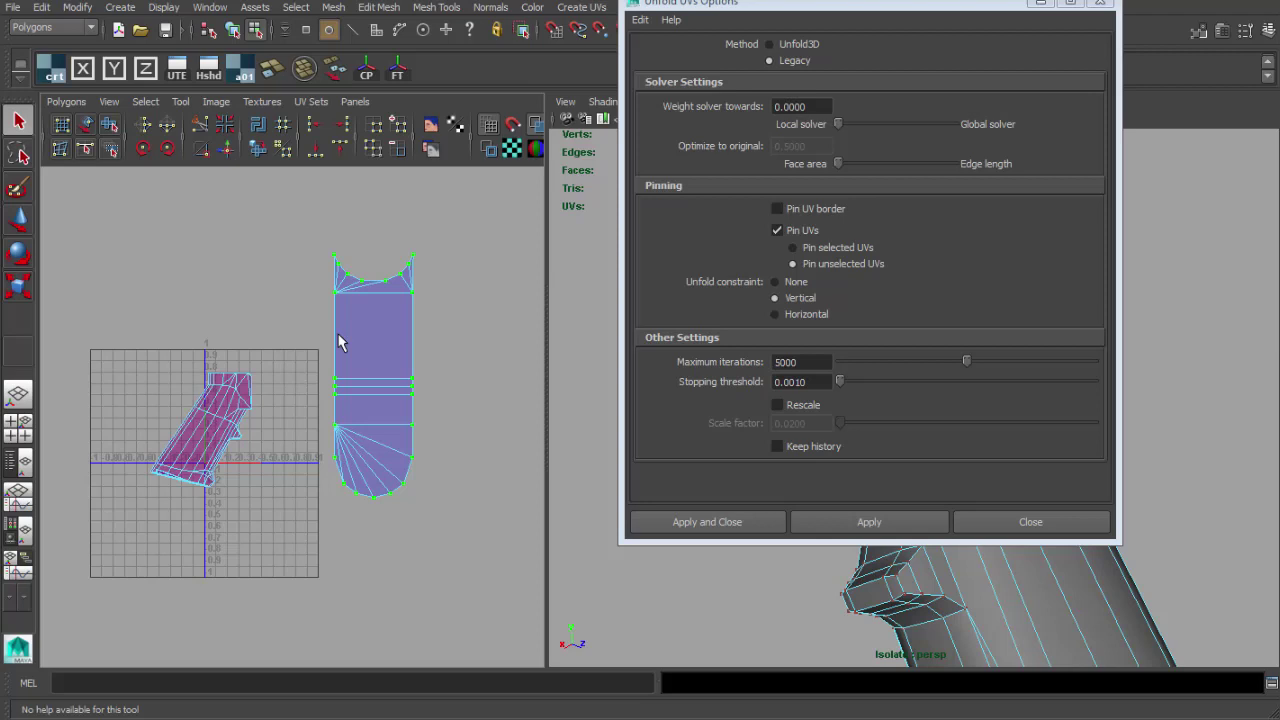
pyautogui.click(1040, 522)
# - Cut the UV edge between the block's flat face and its underside
pyautogui.keyDown('alt'); pyautogui.moveTo(388, 360); pyautogui.dragTo(313, 361, button='middle'); pyautogui.keyUp('alt')
pyautogui.keyDown('alt'); pyautogui.moveTo(313, 361); pyautogui.dragTo(480, 394, button='right'); pyautogui.keyUp('alt')
pyautogui.keyDown('alt'); pyautogui.moveTo(895, 375); pyautogui.dragTo(856, 408); pyautogui.keyUp('alt')
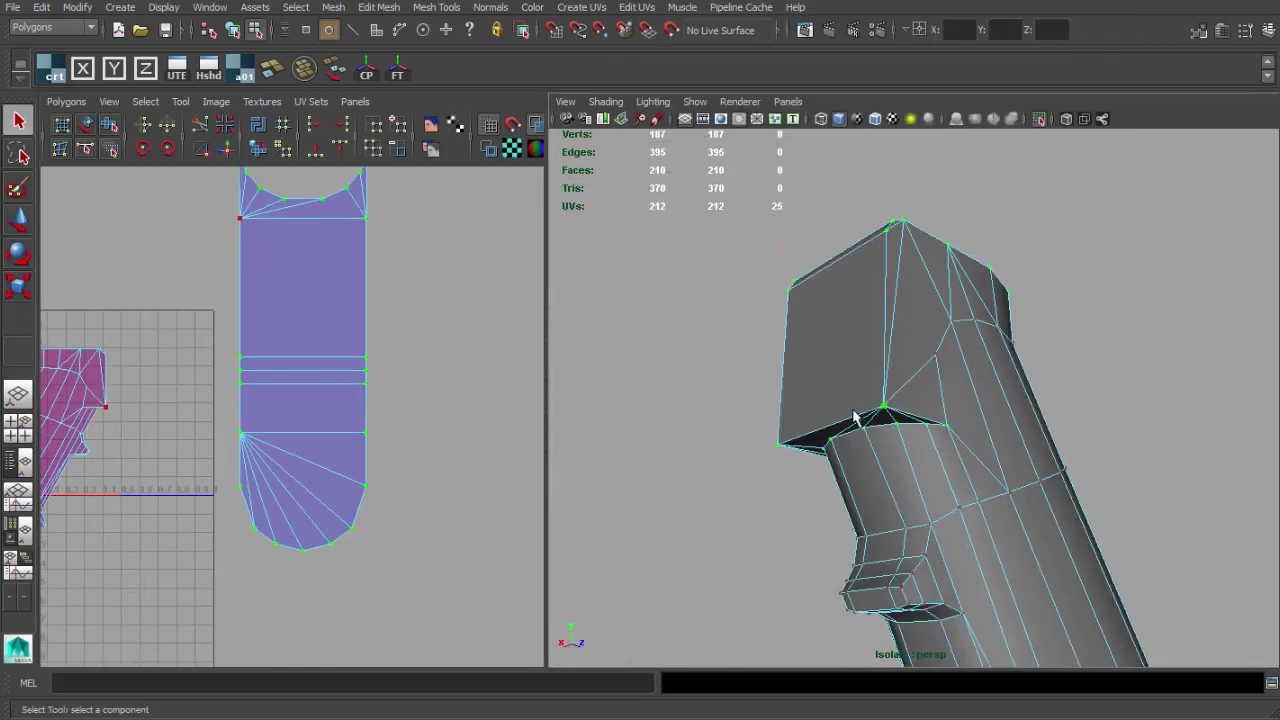
pyautogui.click(836, 415)
pyautogui.keyDown('alt'); pyautogui.moveTo(329, 329); pyautogui.dragTo(345, 410, button='middle'); pyautogui.keyUp('alt')
pyautogui.keyDown('shift'); pyautogui.moveTo(331, 314); pyautogui.dragTo(268, 308, button='right'); pyautogui.keyUp('shift')
# - Move the separated underside shell slightly up, away from the rest of the block strip
pyautogui.keyDown('alt'); pyautogui.moveTo(279, 297); pyautogui.dragTo(288, 391, button='middle'); pyautogui.keyUp('alt')
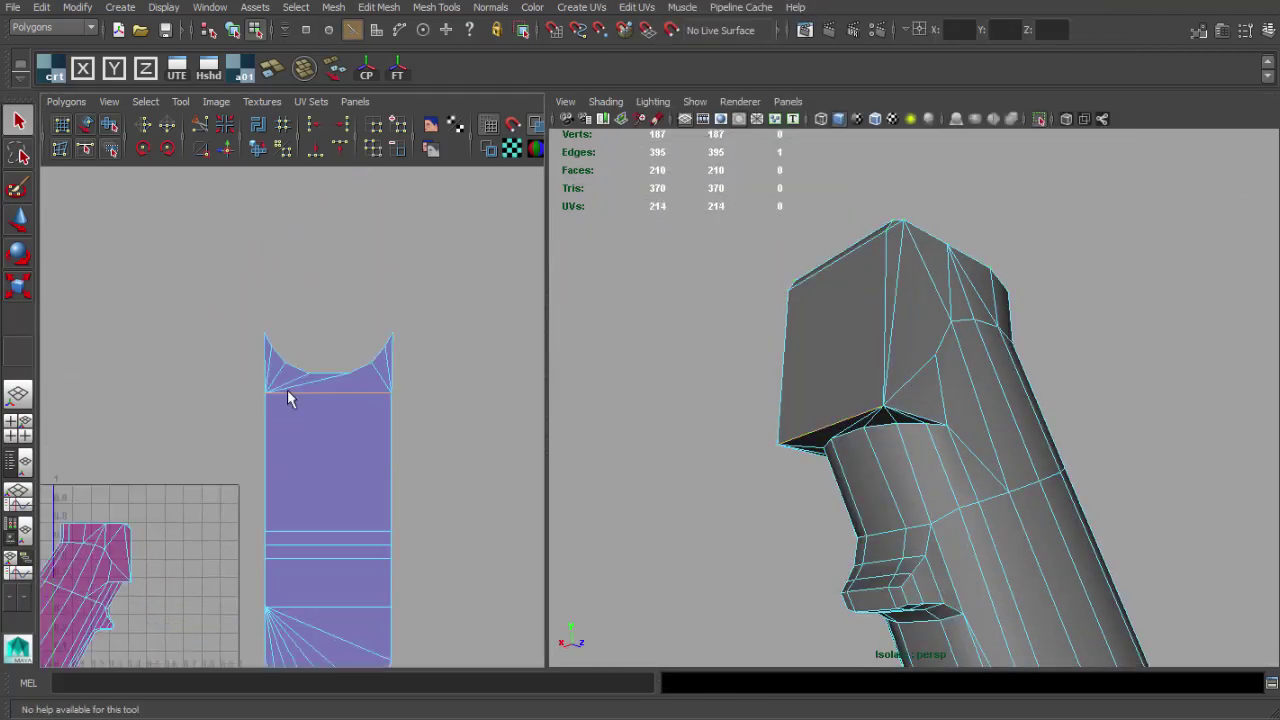
pyautogui.moveTo(331, 274); pyautogui.dragTo(332, 260)
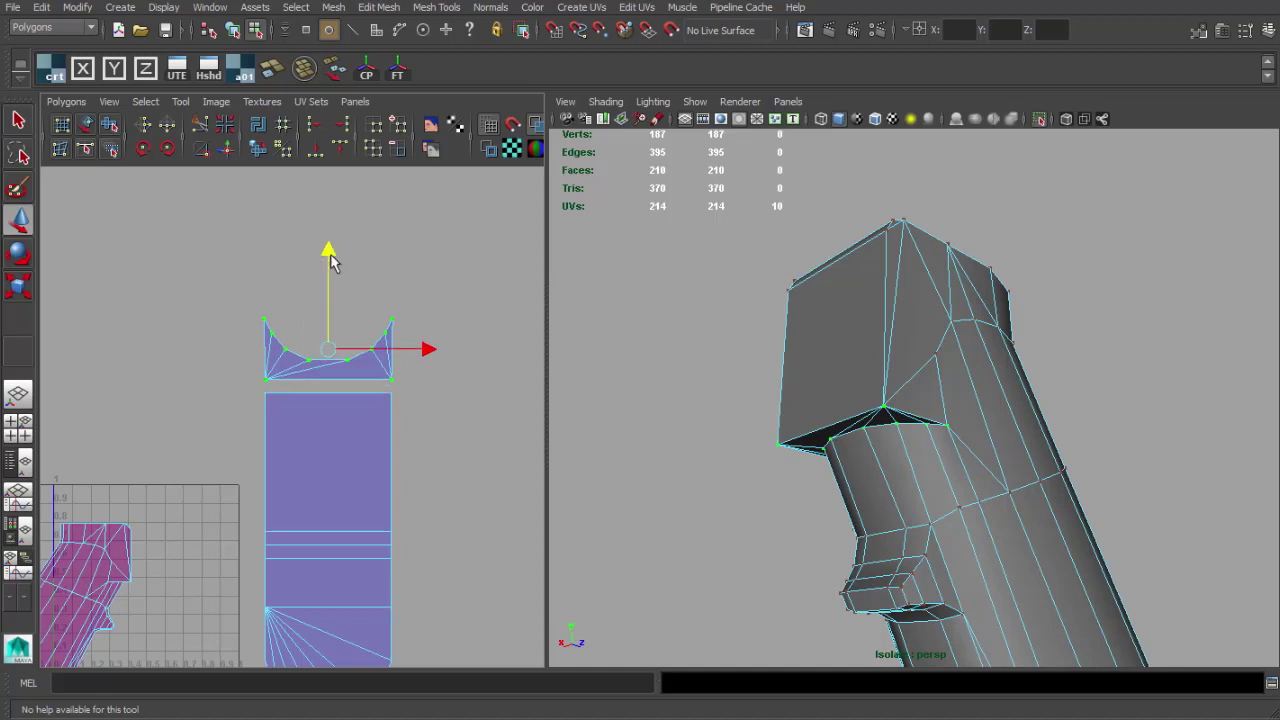
pyautogui.keyDown('alt'); pyautogui.moveTo(411, 354); pyautogui.dragTo(380, 400, button='right'); pyautogui.keyUp('alt')
pyautogui.keyDown('alt'); pyautogui.moveTo(380, 400); pyautogui.dragTo(380, 328, button='middle'); pyautogui.keyUp('alt')
# - Select the block strip's three bevel edges in the UV editor to locate them on the model
pyautogui.keyDown('alt'); pyautogui.moveTo(745, 240); pyautogui.dragTo(797, 407); pyautogui.keyUp('alt')
pyautogui.press('q')
pyautogui.moveTo(327, 450); pyautogui.dragTo(322, 423, button='right')
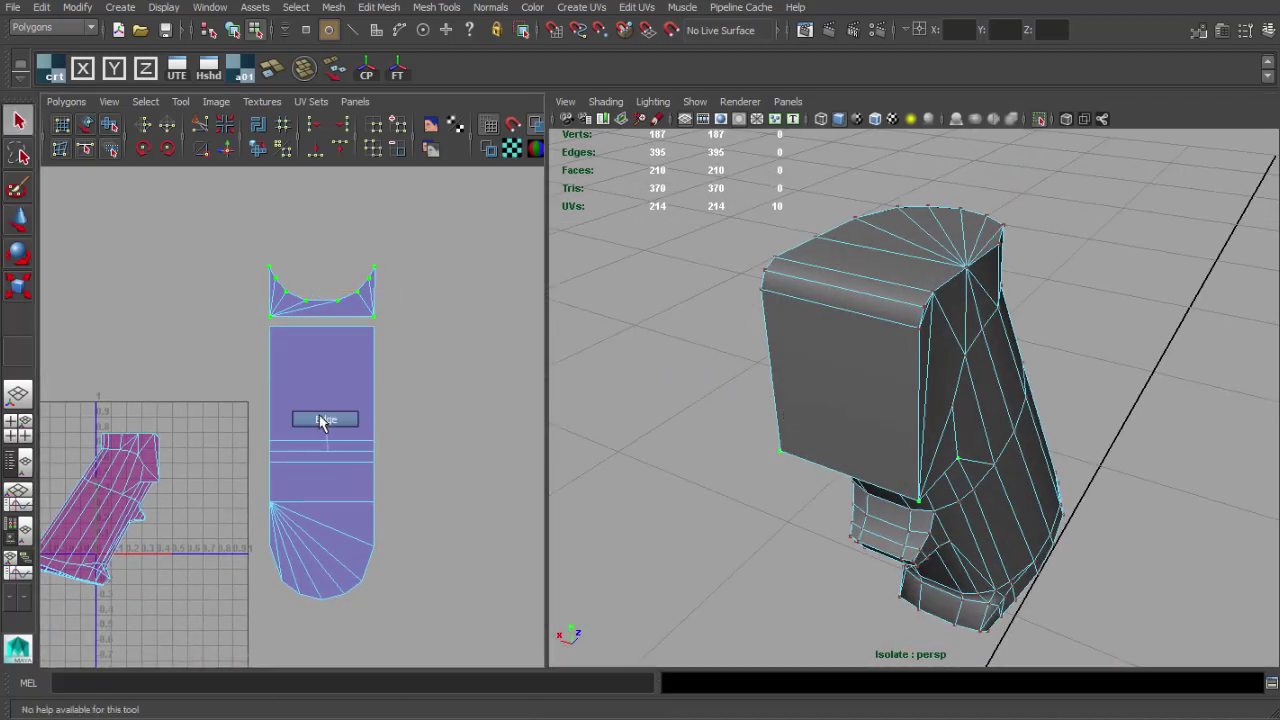
pyautogui.keyDown('alt'); pyautogui.moveTo(928, 364); pyautogui.dragTo(866, 335); pyautogui.keyUp('alt')
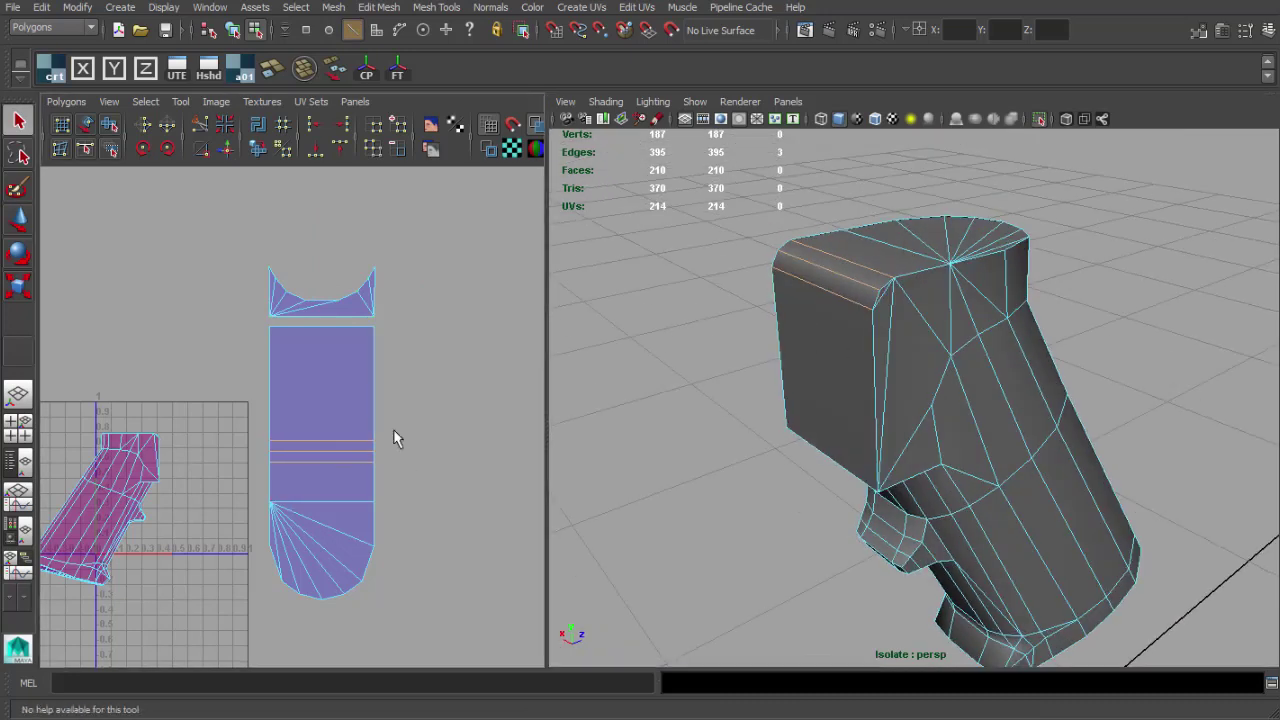
# - Examine the grip's finger ridge from several angles, with and without the wireframe of the selected mesh
pyautogui.moveTo(905, 278); pyautogui.dragTo(940, 248, button='right')
pyautogui.keyDown('alt'); pyautogui.moveTo(934, 391); pyautogui.dragTo(898, 322); pyautogui.keyUp('alt')
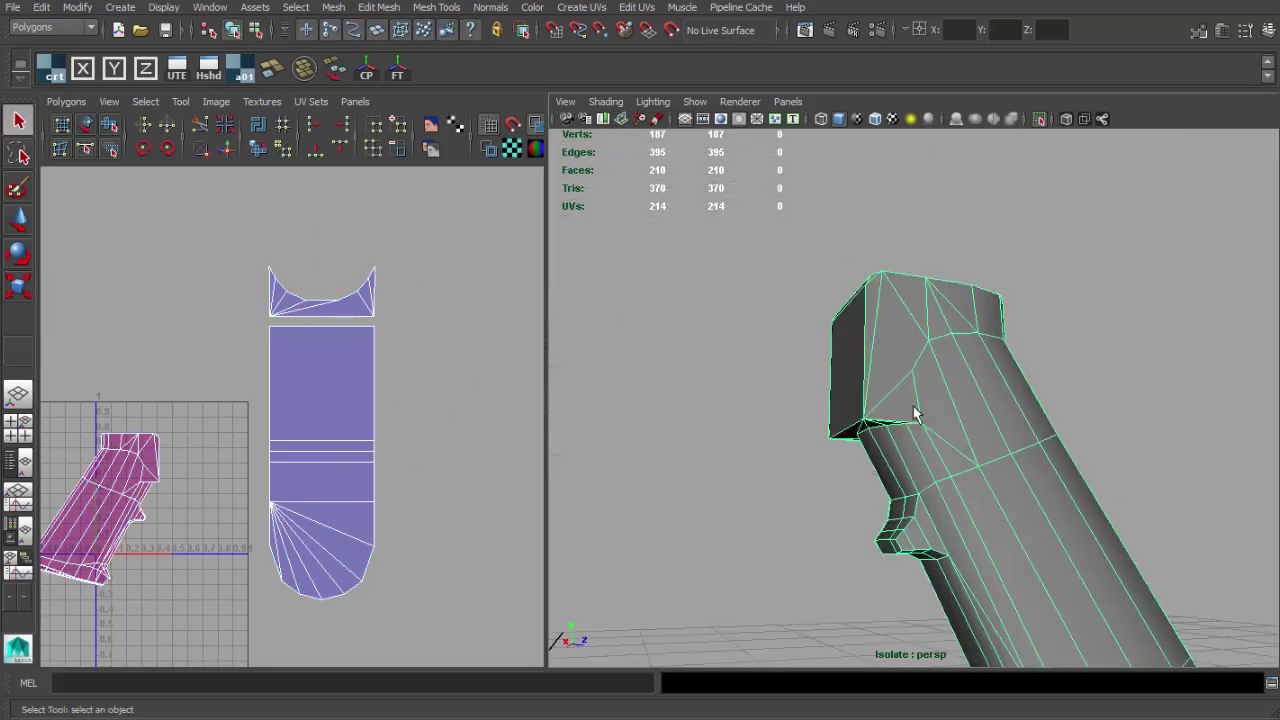
pyautogui.keyDown('alt'); pyautogui.moveTo(914, 411); pyautogui.dragTo(930, 245, button='middle'); pyautogui.keyUp('alt')
pyautogui.keyDown('alt'); pyautogui.moveTo(932, 244); pyautogui.dragTo(866, 265); pyautogui.keyUp('alt')
pyautogui.keyDown('alt'); pyautogui.moveTo(866, 264); pyautogui.dragTo(935, 297, button='middle'); pyautogui.keyUp('alt')
pyautogui.scroll(4, 923, 314)
pyautogui.keyDown('alt'); pyautogui.moveTo(923, 314); pyautogui.dragTo(1012, 332); pyautogui.keyUp('alt')
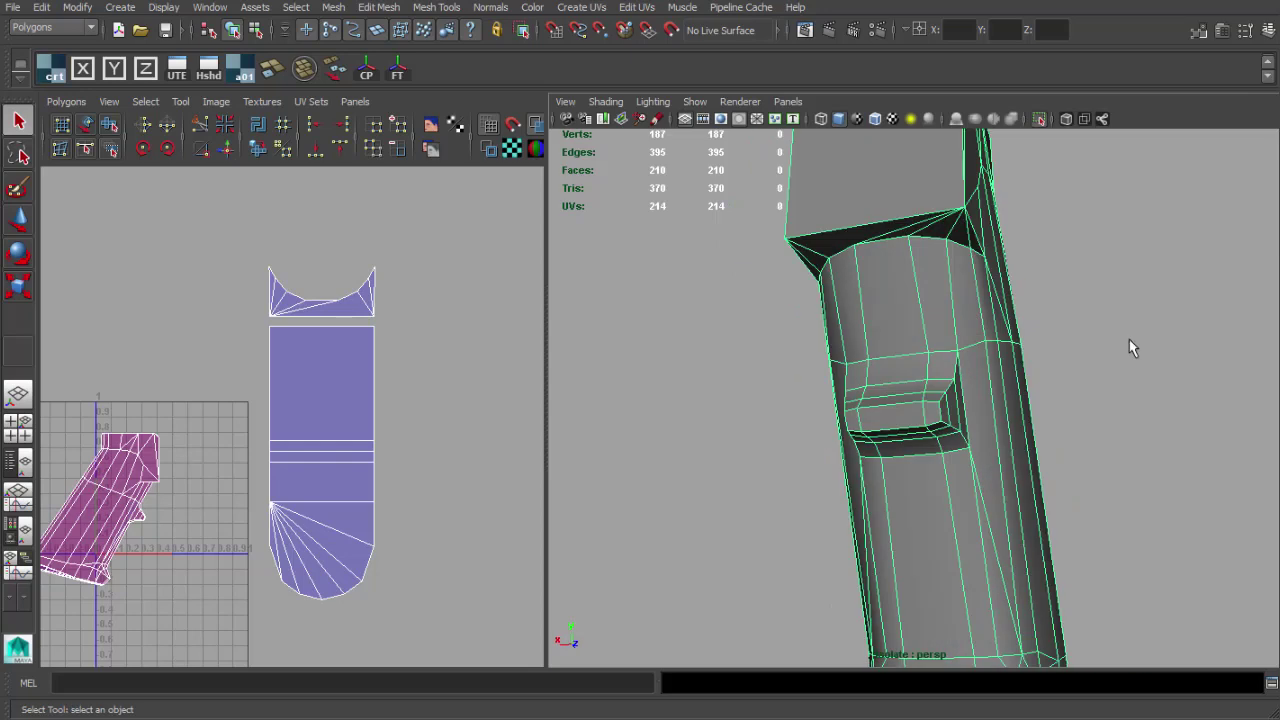
pyautogui.click(1130, 342)
pyautogui.keyDown('alt'); pyautogui.moveTo(1130, 342); pyautogui.dragTo(879, 393); pyautogui.keyUp('alt')
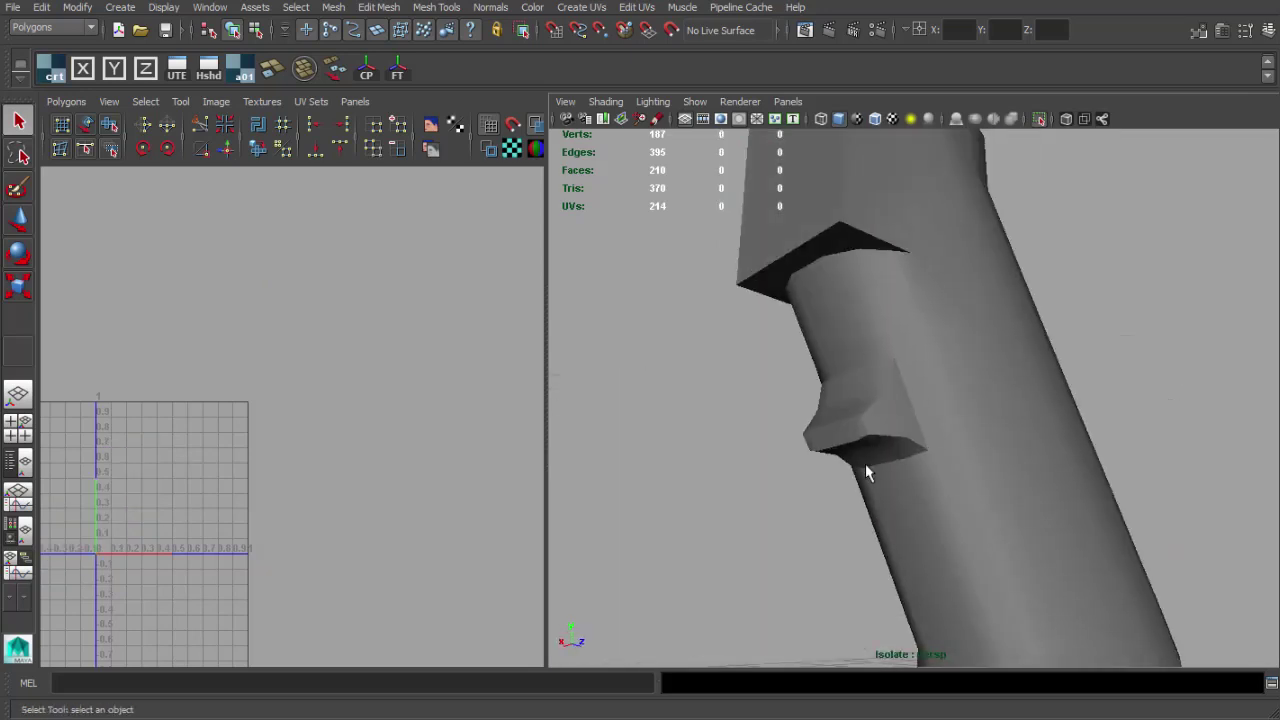
pyautogui.keyDown('alt'); pyautogui.moveTo(865, 464); pyautogui.dragTo(979, 464); pyautogui.keyUp('alt')
pyautogui.keyDown('alt'); pyautogui.moveTo(974, 382); pyautogui.dragTo(937, 415); pyautogui.keyUp('alt')
pyautogui.keyDown('alt'); pyautogui.moveTo(937, 415); pyautogui.dragTo(960, 400, button='right'); pyautogui.keyUp('alt')
# - Cut the UV edges all the way around the border between the finger ridge and the grip body
pyautogui.click(918, 366)
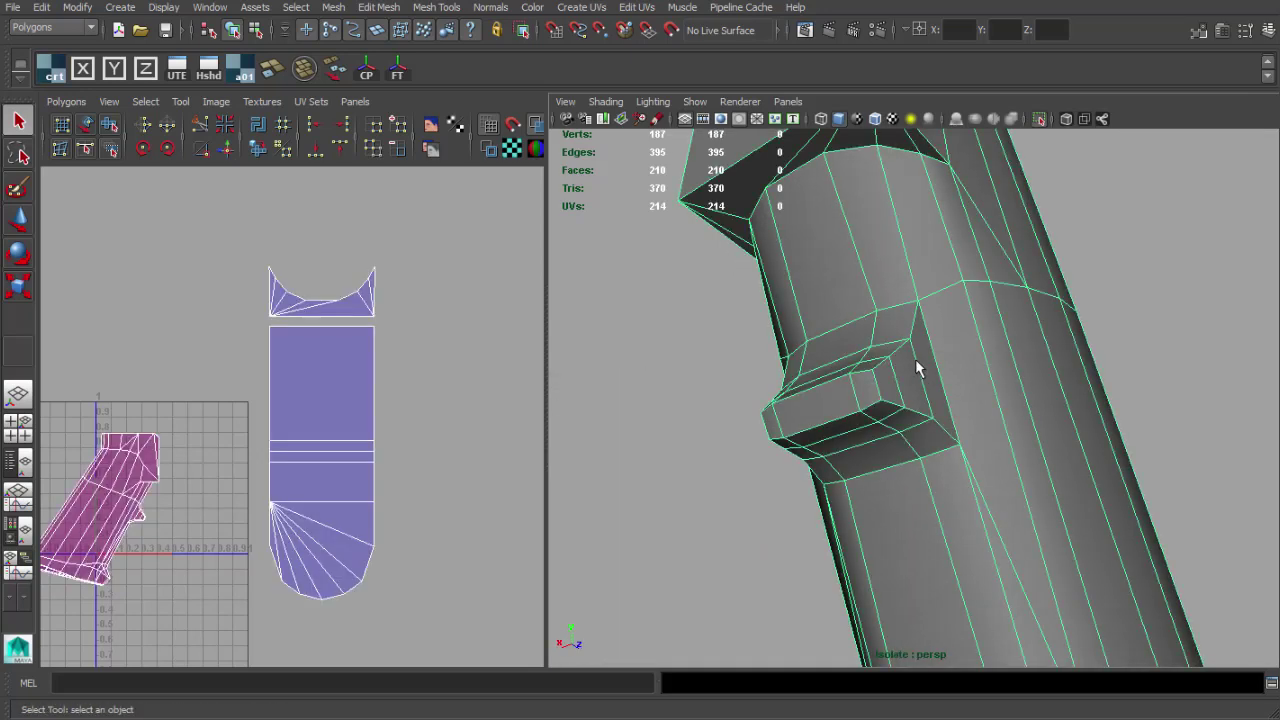
pyautogui.keyDown('alt'); pyautogui.moveTo(918, 366); pyautogui.dragTo(908, 398); pyautogui.keyUp('alt')
pyautogui.moveTo(908, 398); pyautogui.dragTo(906, 366, button='right')
pyautogui.keyDown('alt'); pyautogui.moveTo(900, 372); pyautogui.dragTo(1040, 376); pyautogui.keyUp('alt')
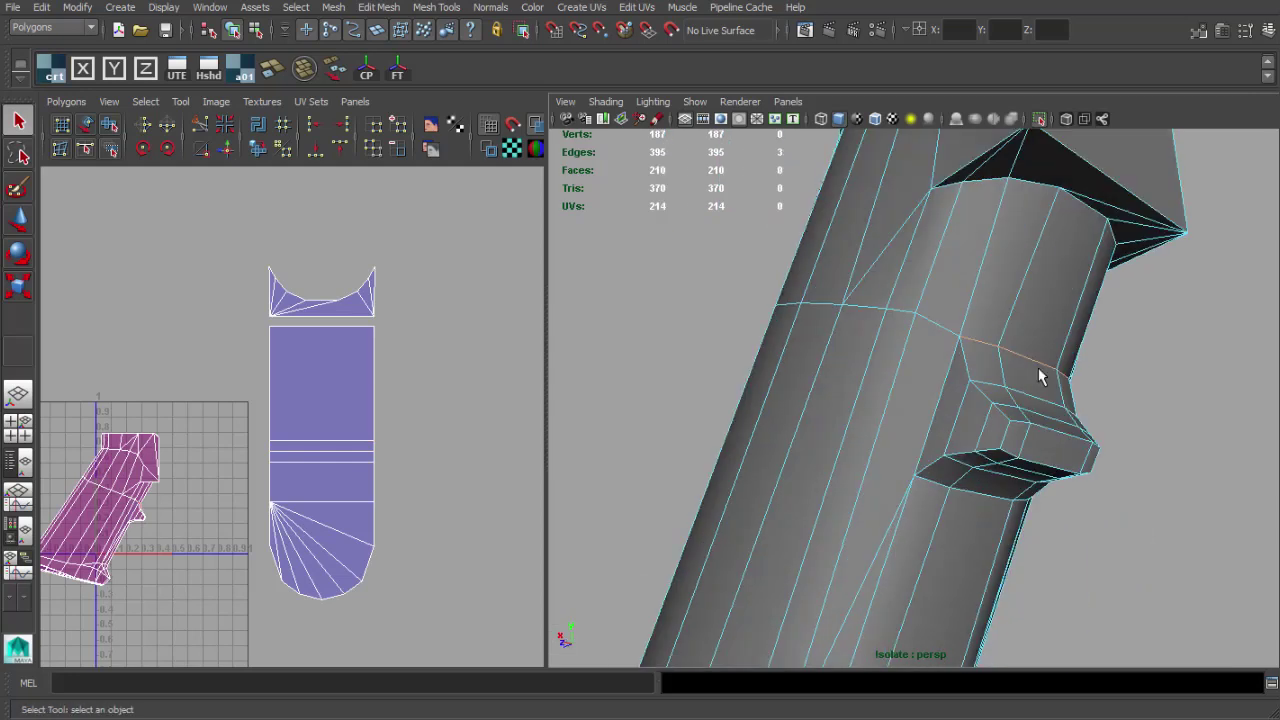
pyautogui.keyDown('shift'); pyautogui.doubleClick(940, 483); pyautogui.keyUp('shift')
pyautogui.keyDown('alt'); pyautogui.moveTo(940, 483); pyautogui.dragTo(836, 458); pyautogui.keyUp('alt')
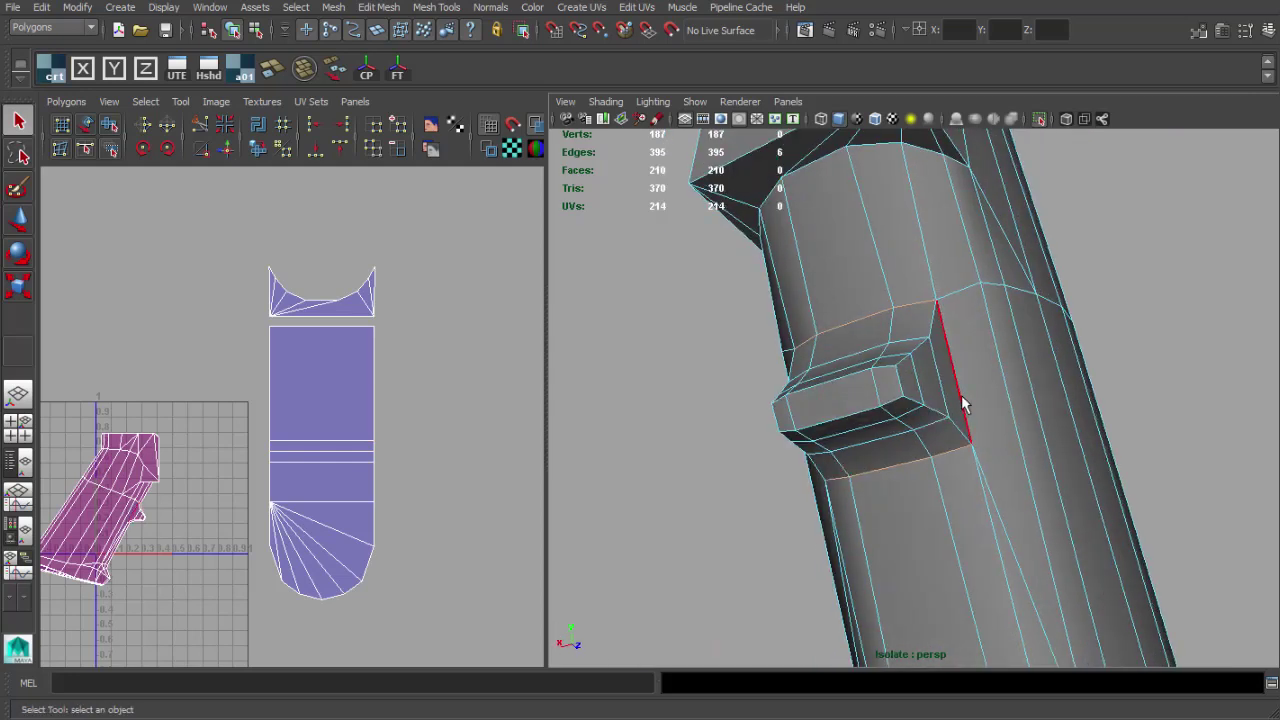
pyautogui.keyDown('shift'); pyautogui.click(962, 404); pyautogui.keyUp('shift')
pyautogui.keyDown('alt'); pyautogui.moveTo(962, 404); pyautogui.dragTo(775, 360); pyautogui.keyUp('alt')
pyautogui.keyDown('alt'); pyautogui.moveTo(231, 397); pyautogui.dragTo(361, 290, button='middle'); pyautogui.keyUp('alt')
pyautogui.scroll(4, 300, 340)
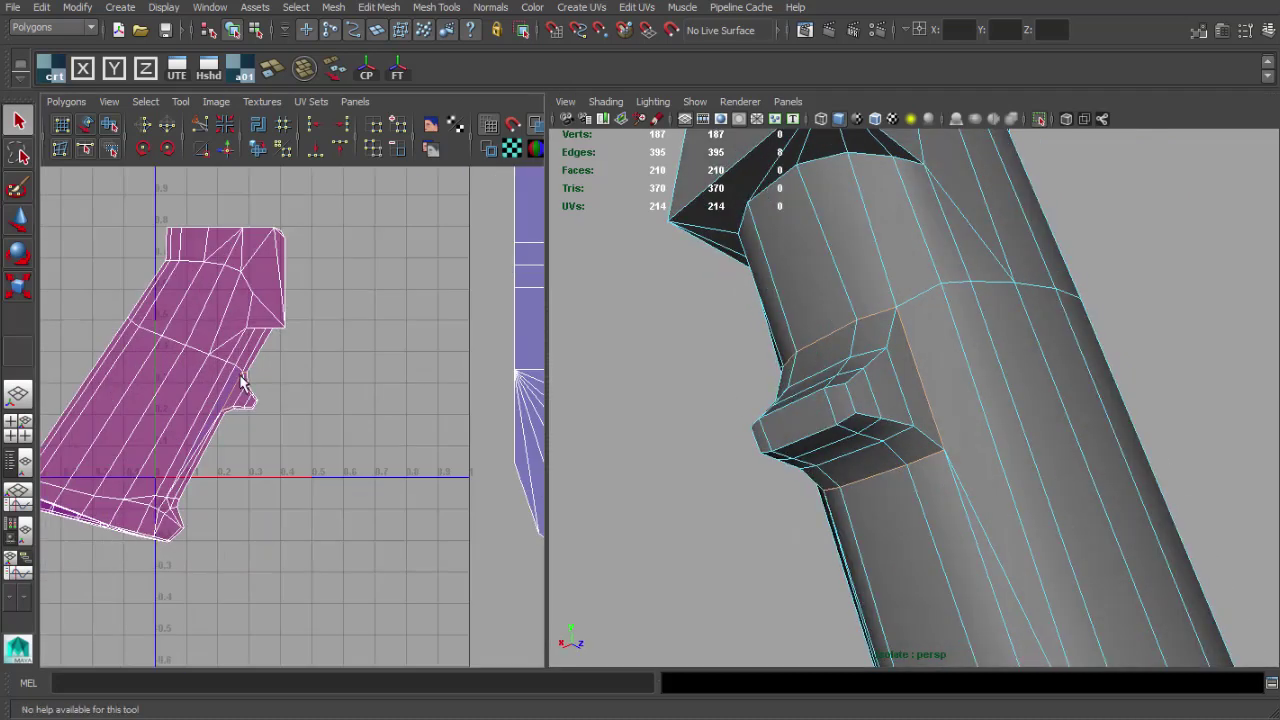
pyautogui.keyDown('shift'); pyautogui.moveTo(240, 396); pyautogui.dragTo(305, 390, button='right'); pyautogui.keyUp('shift')
# - Move the separated finger ridge UV shell out beside the grip body shell
pyautogui.press('w')
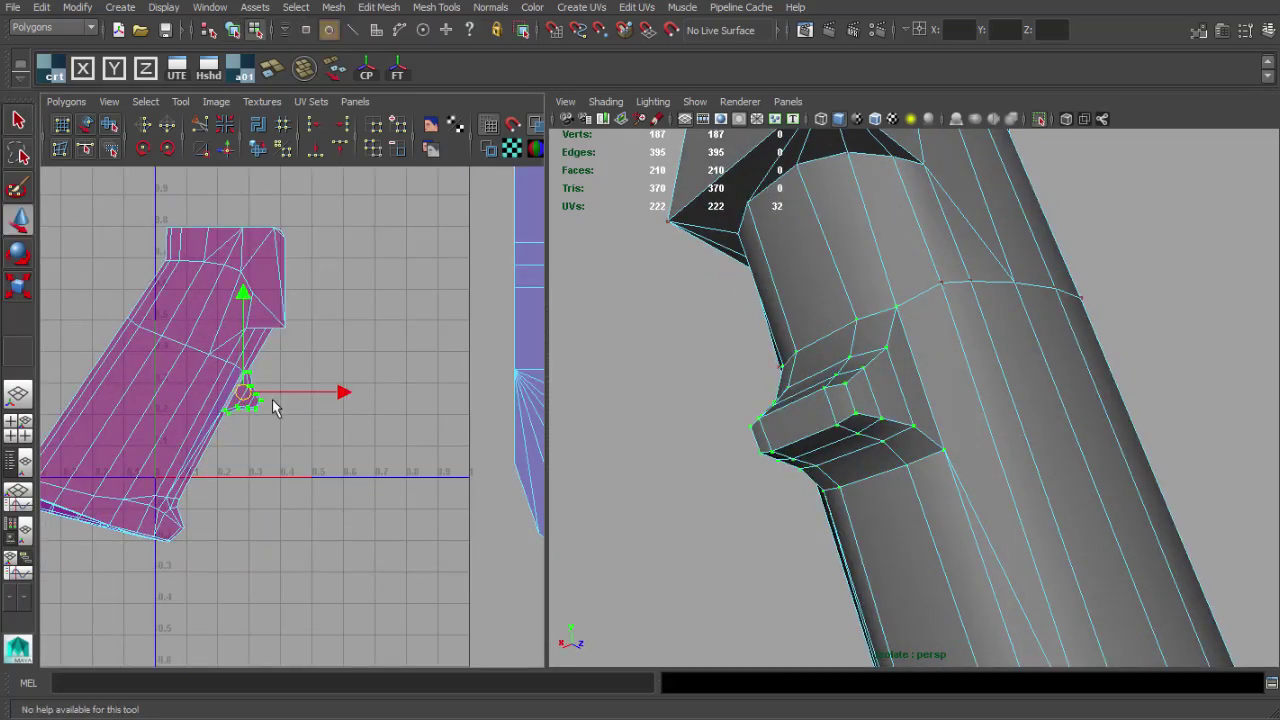
pyautogui.scroll(-2, 334, 405)
pyautogui.keyDown('alt'); pyautogui.moveTo(334, 416); pyautogui.dragTo(350, 365, button='middle'); pyautogui.keyUp('alt')
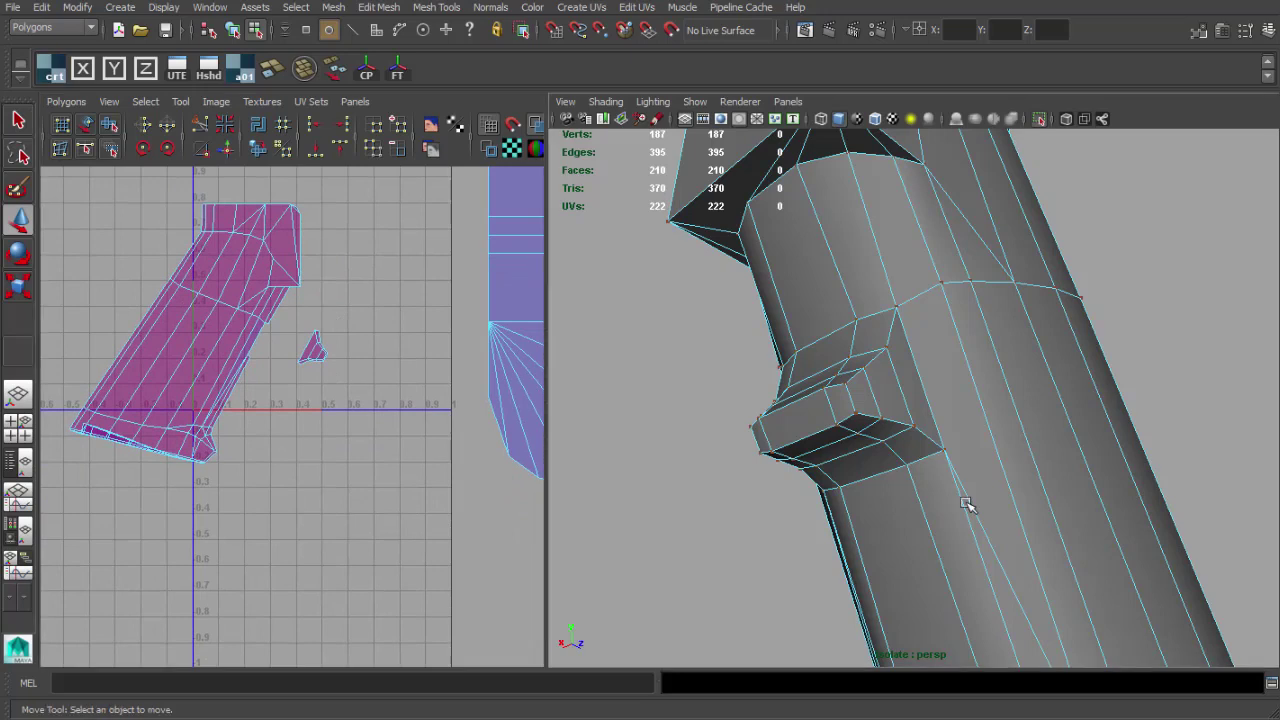
# - Examine the grip's lower end and its recessed underside from several angles without the wireframe
pyautogui.scroll(-3, 966, 520)
pyautogui.keyDown('alt'); pyautogui.moveTo(960, 606); pyautogui.dragTo(899, 394, button='middle'); pyautogui.keyUp('alt')
pyautogui.keyDown('alt'); pyautogui.moveTo(903, 398); pyautogui.dragTo(923, 457); pyautogui.keyUp('alt')
pyautogui.press('q')
pyautogui.moveTo(923, 457); pyautogui.dragTo(980, 412, button='right')
pyautogui.keyDown('alt'); pyautogui.moveTo(975, 412); pyautogui.dragTo(937, 397); pyautogui.keyUp('alt')
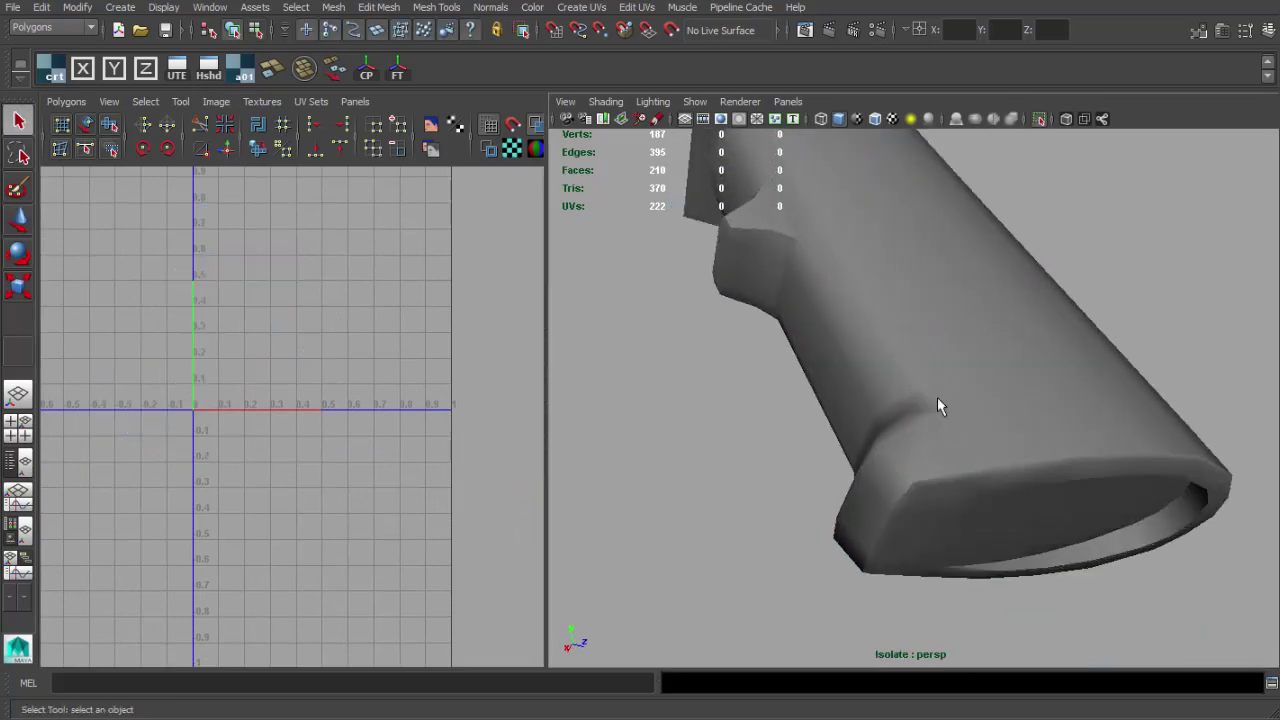
pyautogui.click(975, 403)
pyautogui.keyDown('alt'); pyautogui.moveTo(978, 404); pyautogui.dragTo(908, 373, button='middle'); pyautogui.keyUp('alt')
pyautogui.click(1088, 302)
pyautogui.keyDown('alt'); pyautogui.moveTo(1042, 338); pyautogui.dragTo(958, 346); pyautogui.keyUp('alt')
pyautogui.moveTo(958, 346)
pyautogui.keyDown('alt'); pyautogui.mouseDown(button='right')
pyautogui.moveTo(1089, 391)
pyautogui.moveTo(947, 356)
pyautogui.mouseUp(button='right'); pyautogui.keyUp('alt')
pyautogui.keyDown('alt'); pyautogui.moveTo(946, 354); pyautogui.dragTo(852, 460); pyautogui.keyUp('alt')
pyautogui.click(1056, 464)
pyautogui.moveTo(852, 460); pyautogui.dragTo(846, 430, button='right')
pyautogui.keyDown('alt'); pyautogui.moveTo(893, 446); pyautogui.dragTo(1090, 440); pyautogui.keyUp('alt')
pyautogui.keyDown('shift'); pyautogui.doubleClick(889, 409); pyautogui.keyUp('shift')
pyautogui.keyDown('alt'); pyautogui.moveTo(868, 425); pyautogui.dragTo(906, 500); pyautogui.keyUp('alt')
pyautogui.keyDown('alt'); pyautogui.moveTo(834, 486); pyautogui.dragTo(854, 466, button='middle'); pyautogui.keyUp('alt')
pyautogui.keyDown('alt'); pyautogui.moveTo(854, 466); pyautogui.dragTo(928, 482); pyautogui.keyUp('alt')
# - Select all faces of the grip's bottom end in wireframe view and project their UVs along the Y axis
pyautogui.moveTo(930, 466); pyautogui.dragTo(922, 505, button='right')
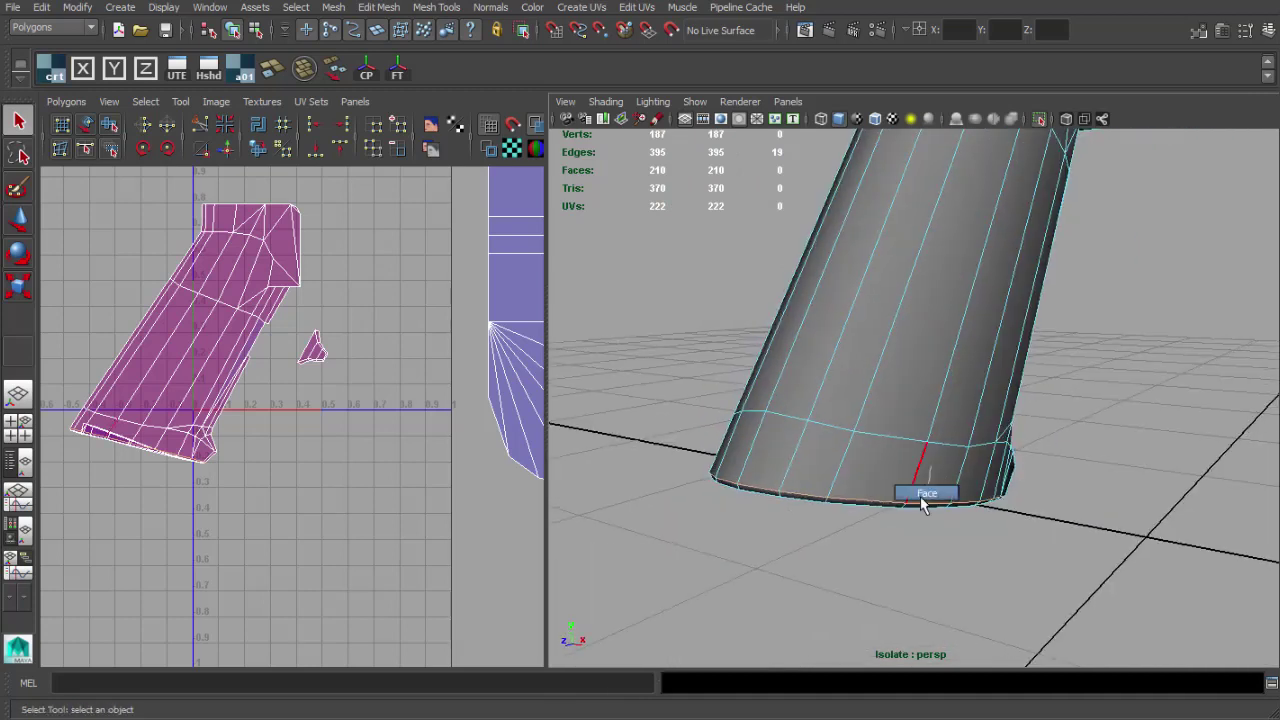
pyautogui.keyDown('alt'); pyautogui.moveTo(858, 479); pyautogui.dragTo(906, 489); pyautogui.keyUp('alt')
pyautogui.press('4')
pyautogui.keyDown('alt'); pyautogui.moveTo(826, 489); pyautogui.dragTo(843, 500); pyautogui.keyUp('alt')
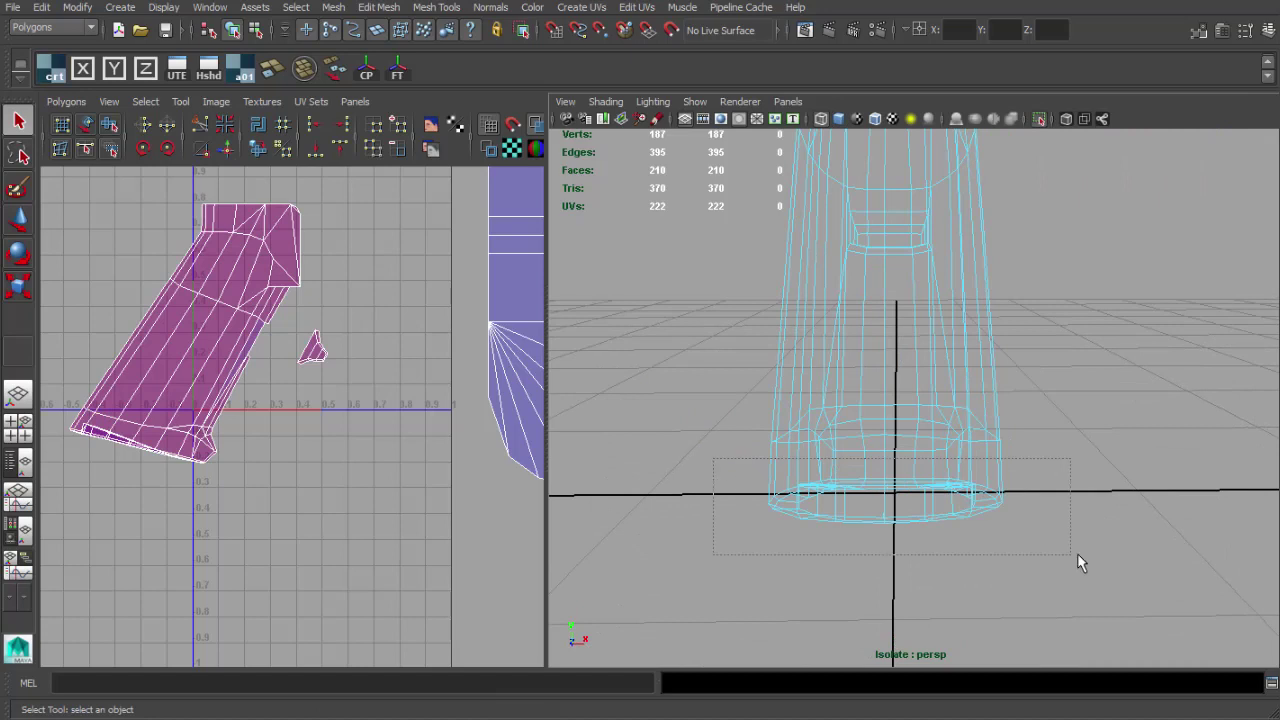
pyautogui.moveTo(1077, 553); pyautogui.dragTo(1078, 554)
pyautogui.moveTo(820, 441)
pyautogui.keyDown('alt'); pyautogui.mouseDown()
pyautogui.moveTo(897, 440)
pyautogui.moveTo(886, 426)
pyautogui.mouseUp(); pyautogui.keyUp('alt')
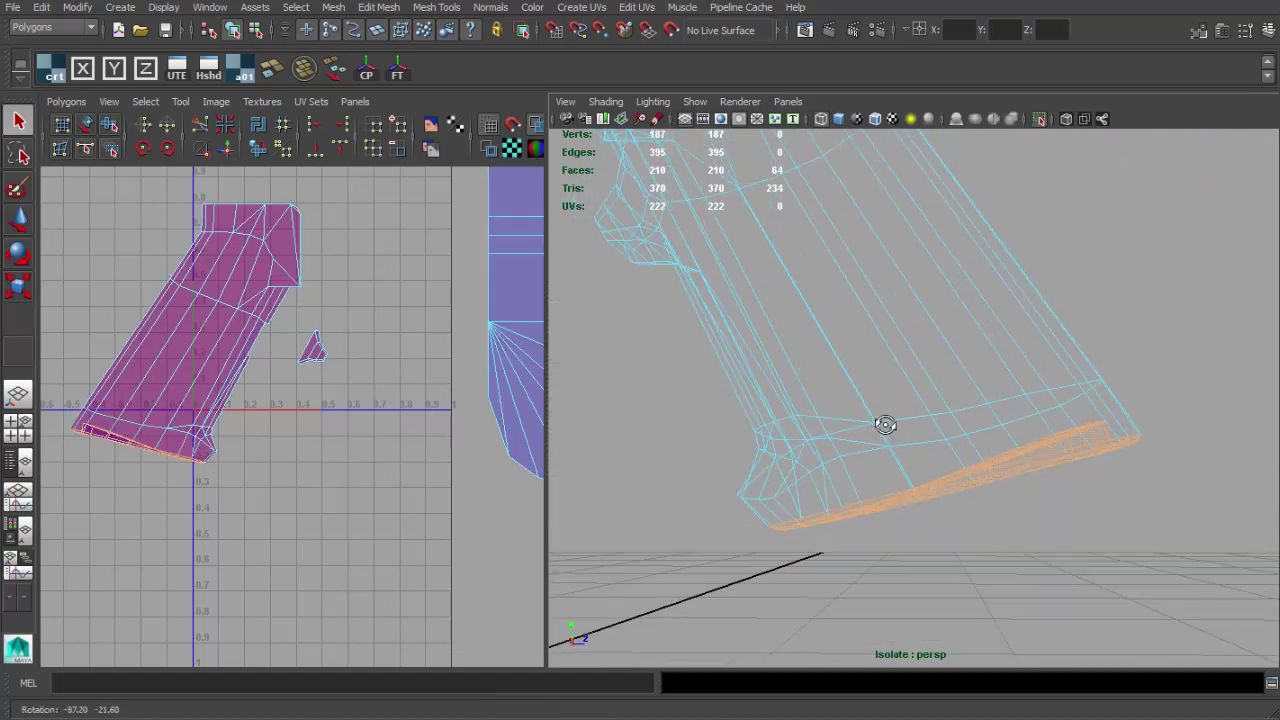
pyautogui.press('5')
pyautogui.moveTo(942, 459)
pyautogui.keyDown('alt'); pyautogui.mouseDown()
pyautogui.moveTo(902, 331)
pyautogui.moveTo(916, 420)
pyautogui.mouseUp(); pyautogui.keyUp('alt')
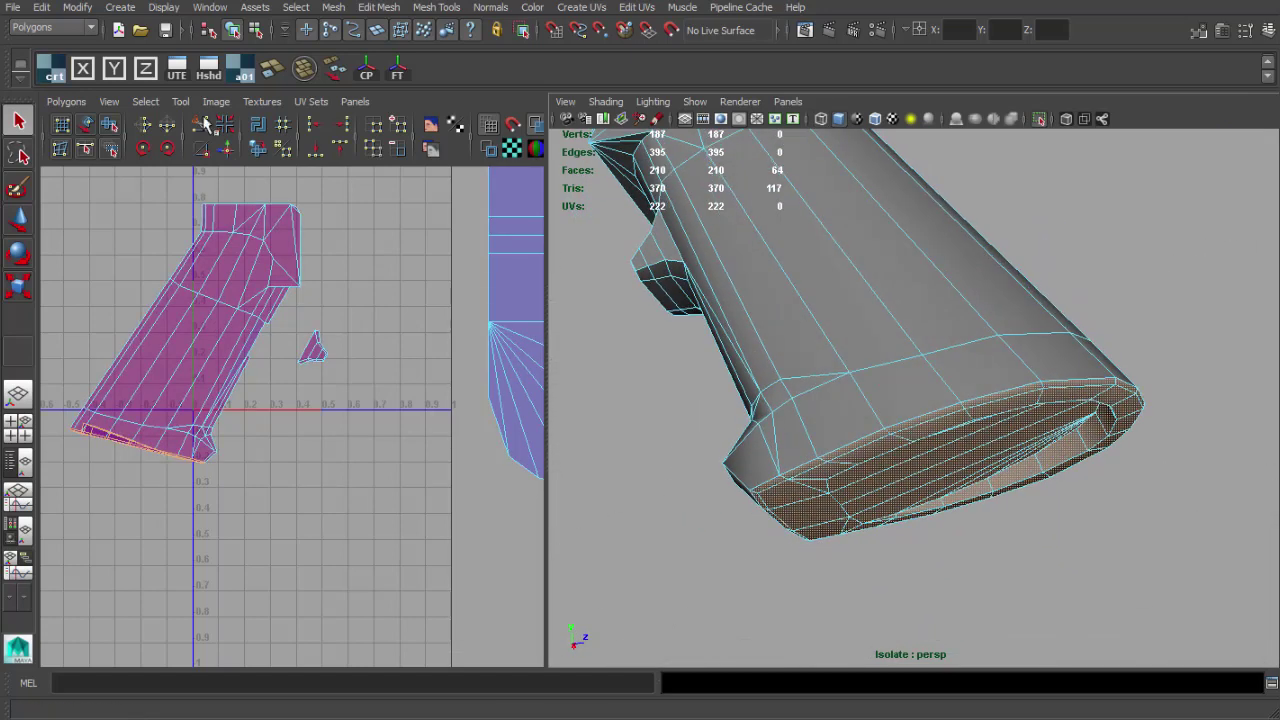
pyautogui.click(117, 71)
# - Move the projected bottom shell clear of the grip body, onto the far side of the block shells
pyautogui.scroll(-3, 288, 313)
pyautogui.keyDown('alt'); pyautogui.moveTo(303, 296); pyautogui.dragTo(273, 308, button='middle'); pyautogui.keyUp('alt')
pyautogui.press('w')
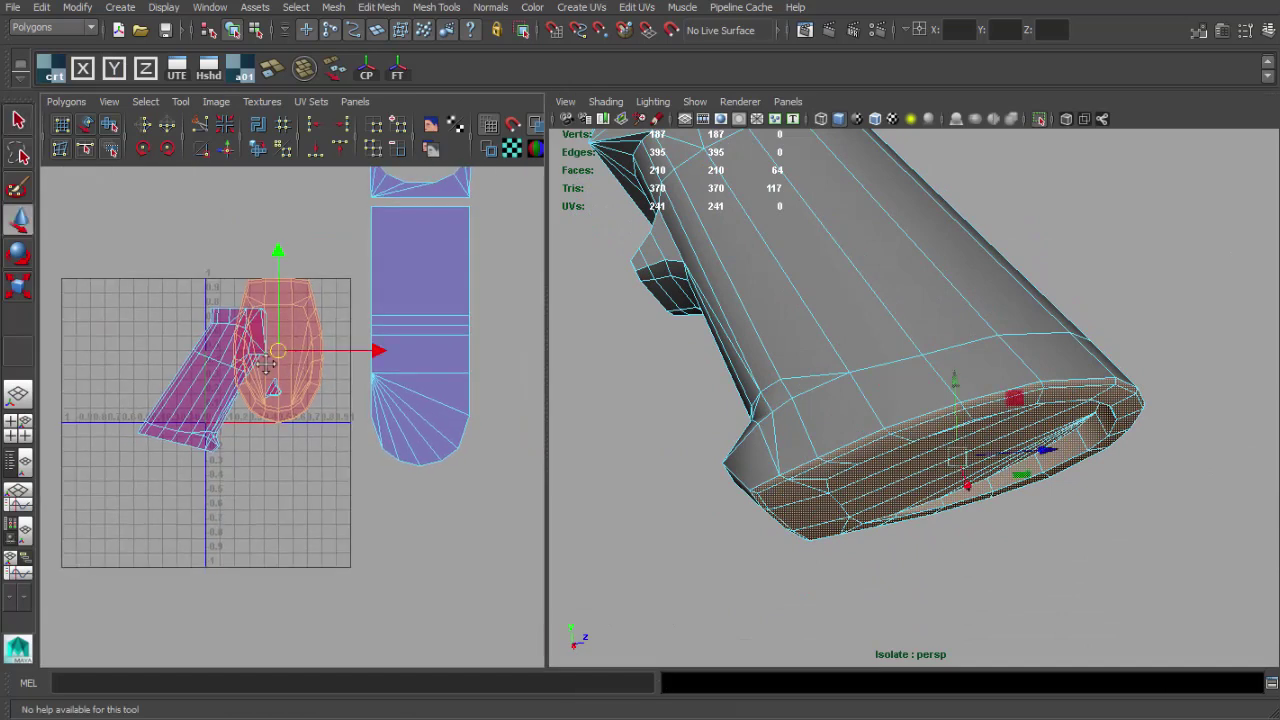
pyautogui.keyDown('alt'); pyautogui.moveTo(271, 354); pyautogui.dragTo(170, 358, button='middle'); pyautogui.keyUp('alt')
pyautogui.moveTo(174, 357); pyautogui.dragTo(449, 321)
pyautogui.scroll(2, 434, 351)
pyautogui.keyDown('alt'); pyautogui.moveTo(434, 351); pyautogui.dragTo(393, 392, button='middle'); pyautogui.keyUp('alt')
pyautogui.press('q')
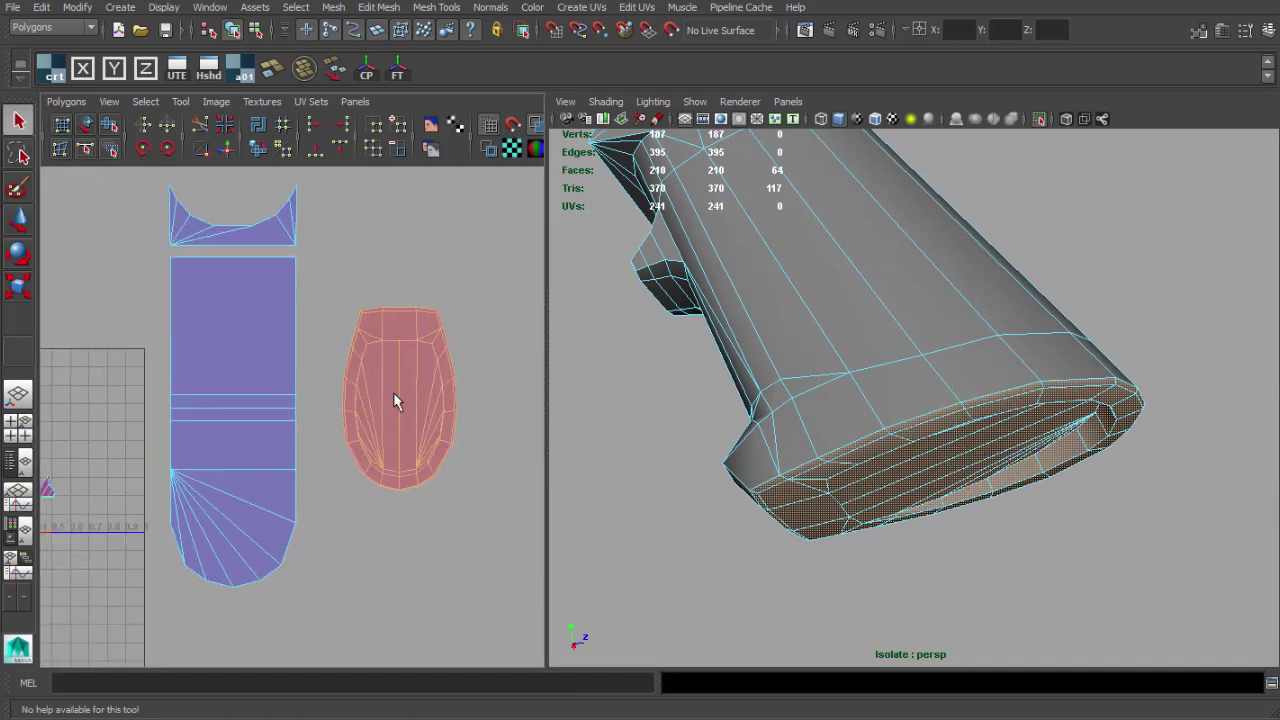
# - Flip the UVs of the grip's bottom shell horizontally and unfold them
pyautogui.press('F12')
pyautogui.moveTo(332, 264); pyautogui.dragTo(485, 518)
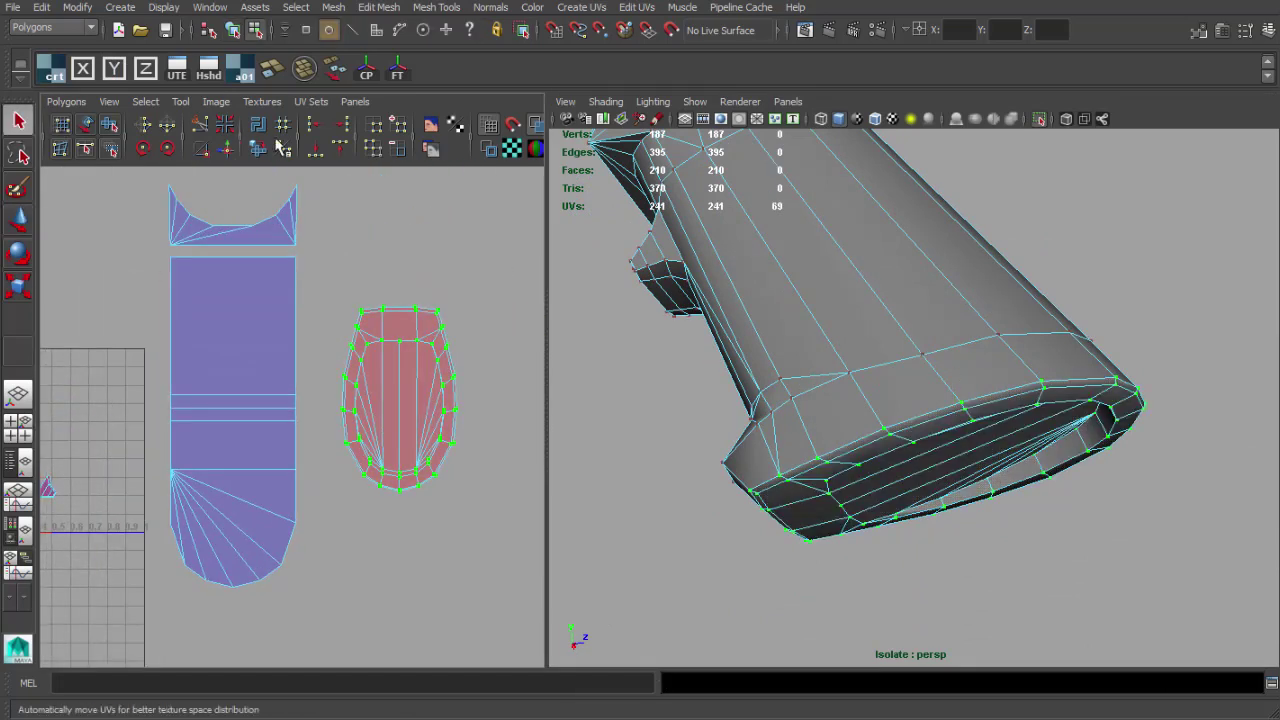
pyautogui.click(143, 123)
pyautogui.click(66, 101)
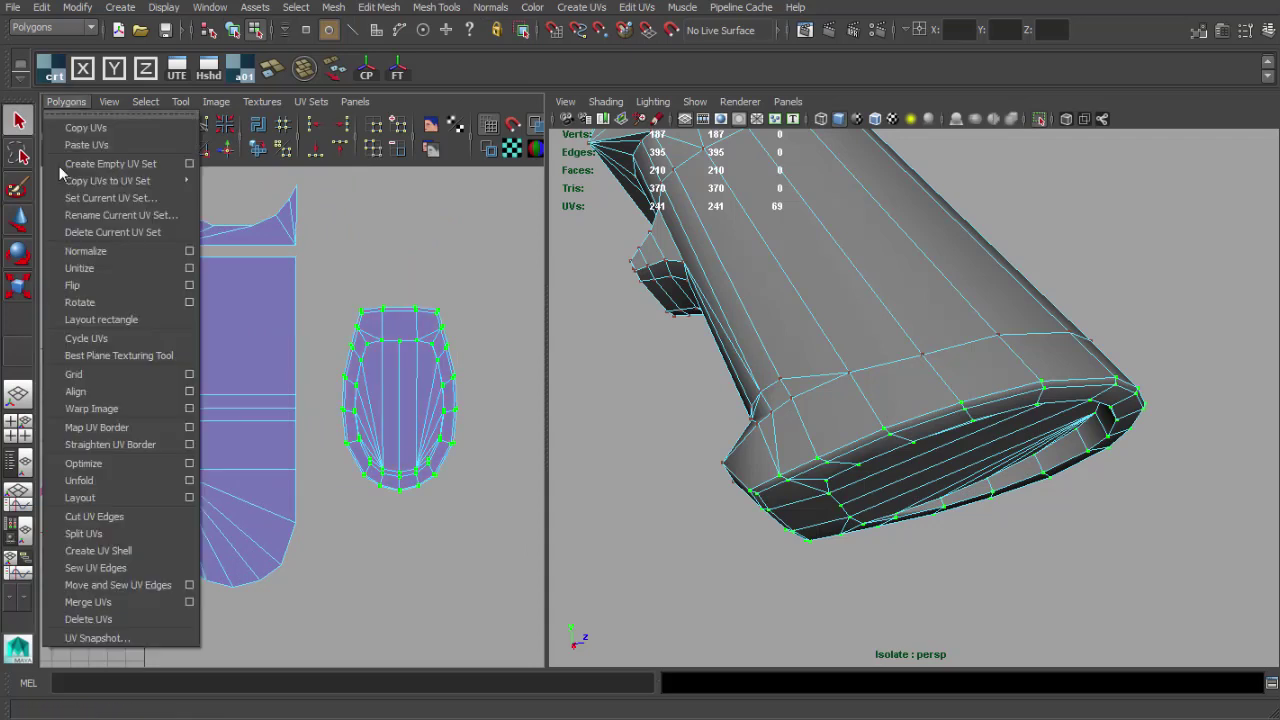
pyautogui.click(142, 480)
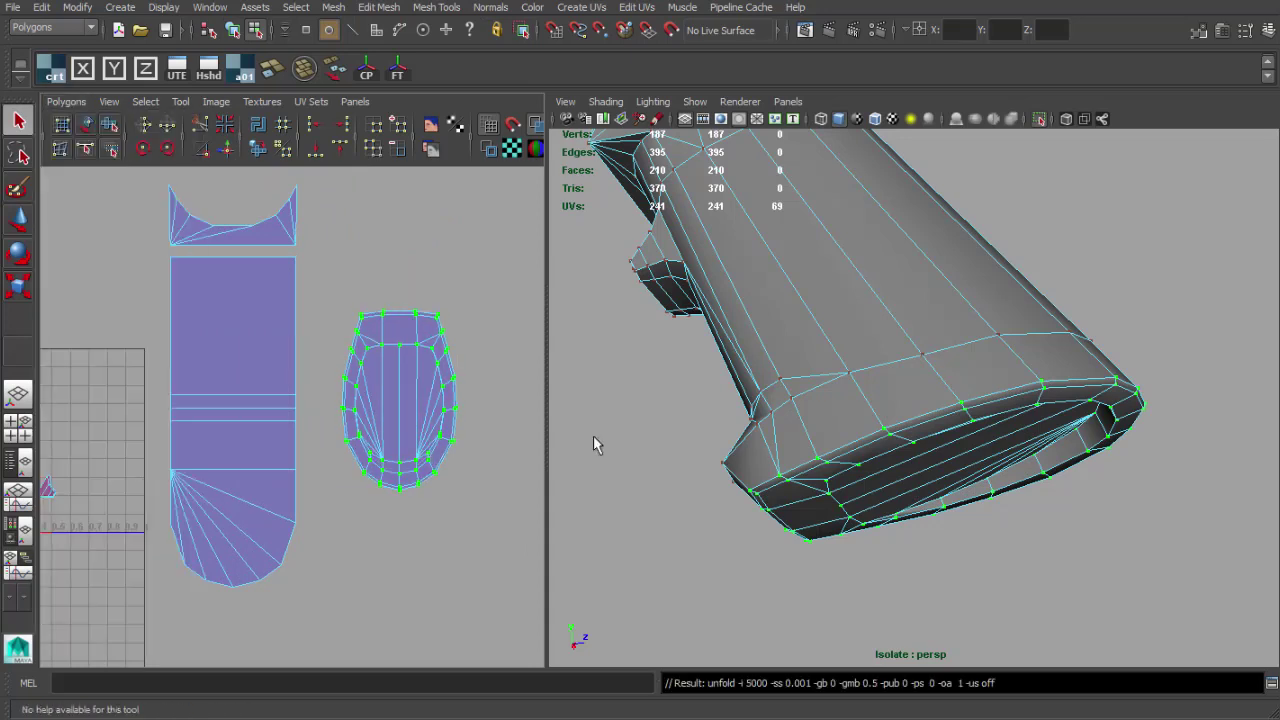
# - Show the checker texture on the model and examine it on the grip's bottom without the wireframe
pyautogui.keyDown('alt'); pyautogui.moveTo(935, 373); pyautogui.dragTo(1088, 326); pyautogui.keyUp('alt')
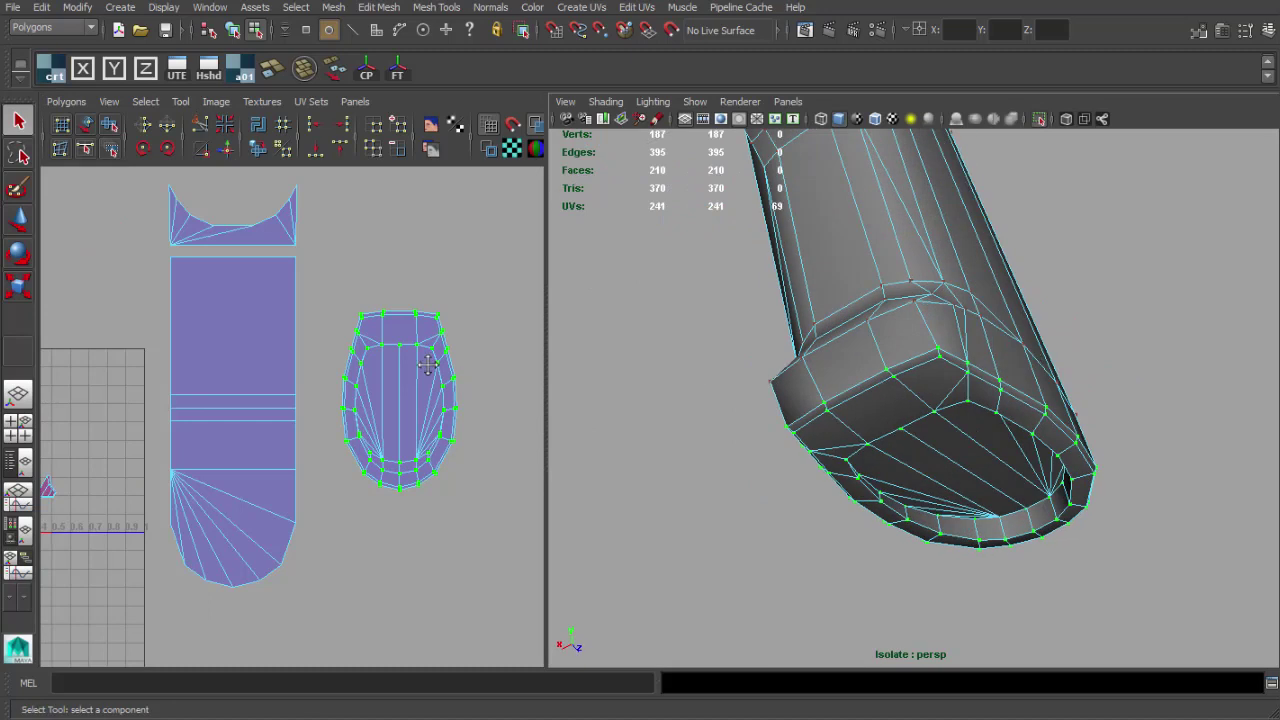
pyautogui.scroll(2, 429, 363)
pyautogui.keyDown('alt'); pyautogui.moveTo(429, 363); pyautogui.dragTo(310, 396, button='middle'); pyautogui.keyUp('alt')
pyautogui.scroll(1, 341, 356)
pyautogui.keyDown('alt'); pyautogui.moveTo(755, 380); pyautogui.dragTo(811, 376); pyautogui.keyUp('alt')
pyautogui.click(888, 124)
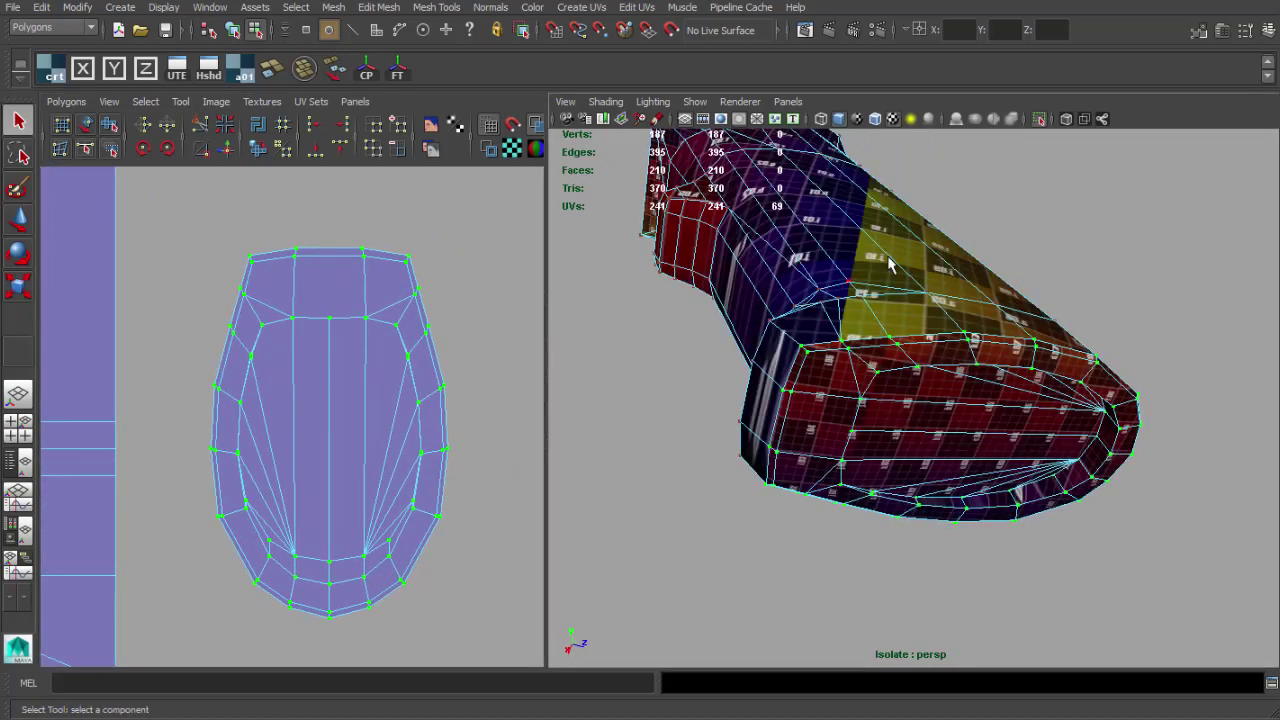
pyautogui.keyDown('alt'); pyautogui.moveTo(887, 255); pyautogui.dragTo(1006, 415); pyautogui.keyUp('alt')
pyautogui.moveTo(970, 390); pyautogui.dragTo(987, 360, button='right')
pyautogui.keyDown('alt'); pyautogui.moveTo(985, 360); pyautogui.dragTo(1020, 370); pyautogui.keyUp('alt')
pyautogui.keyDown('alt'); pyautogui.moveTo(896, 357); pyautogui.dragTo(892, 384); pyautogui.keyUp('alt')
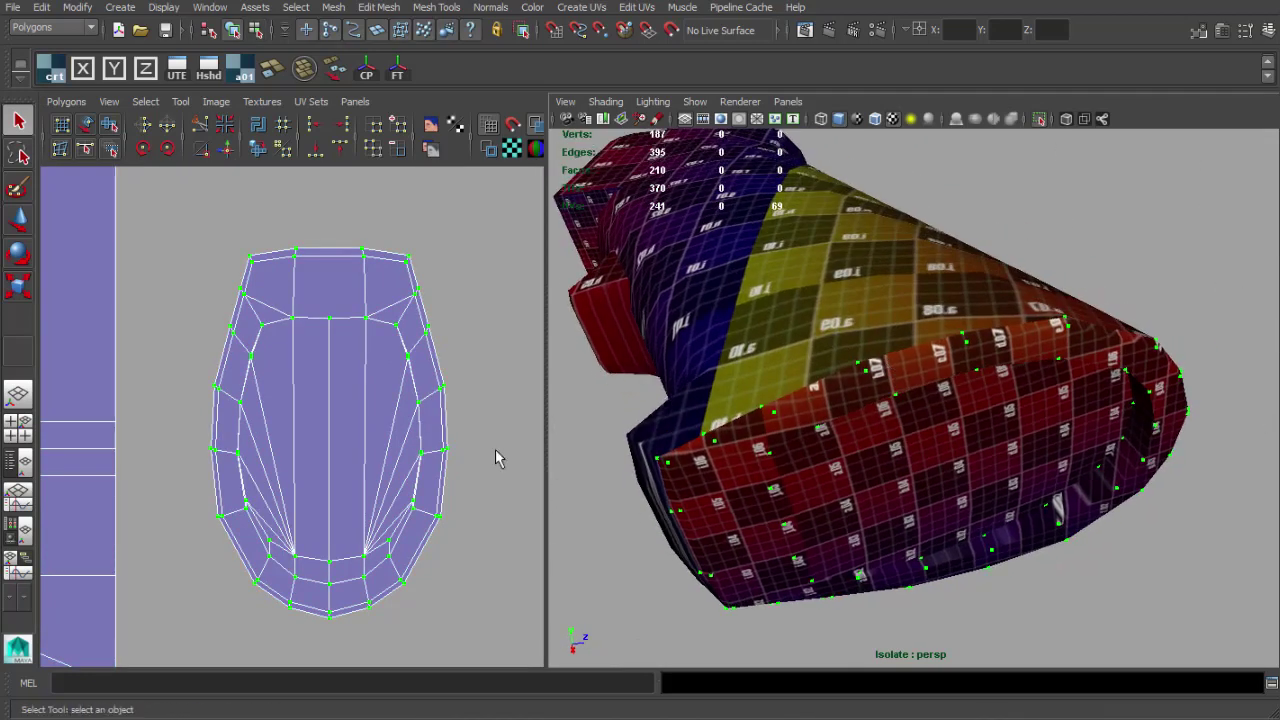
# - Compare the checker size on the grip's bottom with that on its side and the sizes of their UV shells
pyautogui.keyDown('alt'); pyautogui.moveTo(497, 457); pyautogui.dragTo(352, 371, button='right'); pyautogui.keyUp('alt')
pyautogui.keyDown('alt'); pyautogui.moveTo(352, 371); pyautogui.dragTo(387, 363, button='middle'); pyautogui.keyUp('alt')
pyautogui.press('r')
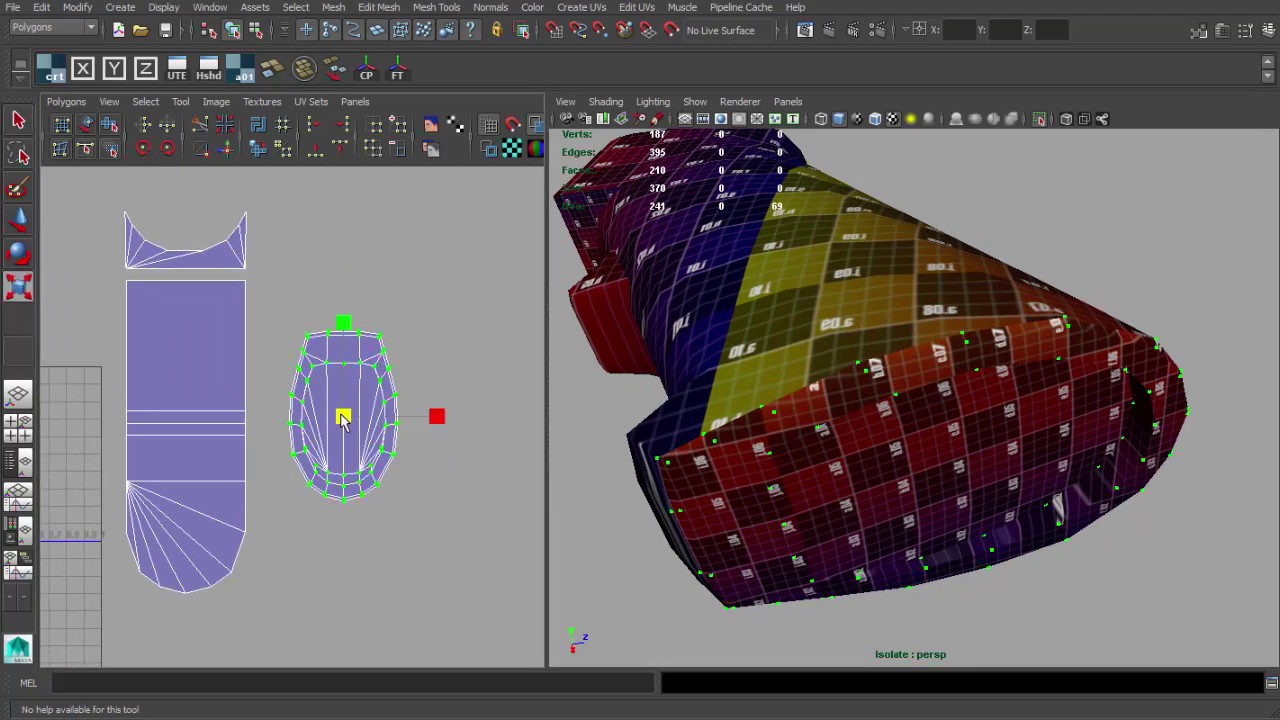
pyautogui.keyDown('alt'); pyautogui.moveTo(838, 393); pyautogui.dragTo(837, 422); pyautogui.keyUp('alt')
pyautogui.keyDown('alt'); pyautogui.moveTo(430, 420); pyautogui.dragTo(260, 452, button='right'); pyautogui.keyUp('alt')
pyautogui.keyDown('alt'); pyautogui.moveTo(260, 452); pyautogui.dragTo(361, 380, button='middle'); pyautogui.keyUp('alt')
pyautogui.keyDown('alt'); pyautogui.moveTo(361, 380); pyautogui.dragTo(429, 372, button='right'); pyautogui.keyUp('alt')
pyautogui.keyDown('alt'); pyautogui.moveTo(429, 372); pyautogui.dragTo(334, 430, button='middle'); pyautogui.keyUp('alt')
pyautogui.keyDown('alt'); pyautogui.moveTo(903, 478); pyautogui.dragTo(866, 394); pyautogui.keyUp('alt')
pyautogui.keyDown('alt'); pyautogui.moveTo(866, 394); pyautogui.dragTo(943, 412, button='right'); pyautogui.keyUp('alt')
pyautogui.keyDown('alt'); pyautogui.moveTo(943, 412); pyautogui.dragTo(944, 426); pyautogui.keyUp('alt')
pyautogui.keyDown('alt'); pyautogui.moveTo(826, 400); pyautogui.dragTo(876, 441, button='middle'); pyautogui.keyUp('alt')
pyautogui.keyDown('alt'); pyautogui.moveTo(390, 410); pyautogui.dragTo(334, 380, button='right'); pyautogui.keyUp('alt')
pyautogui.keyDown('alt'); pyautogui.moveTo(334, 380); pyautogui.dragTo(414, 372, button='middle'); pyautogui.keyUp('alt')
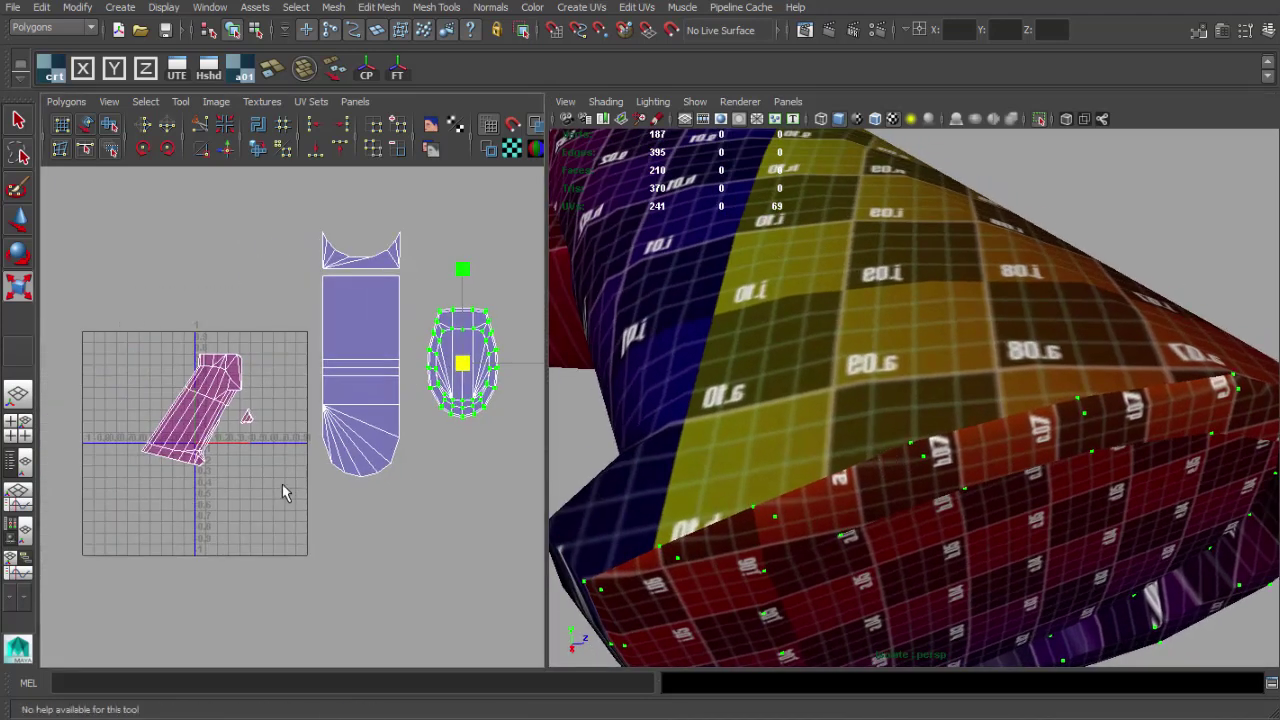
# - Scale up the grip body and finger ridge shells together to match the bottom's checker size, and shift them slightly sideways
pyautogui.moveTo(222, 385); pyautogui.dragTo(250, 386, button='right')
pyautogui.moveTo(125, 317); pyautogui.dragTo(268, 492)
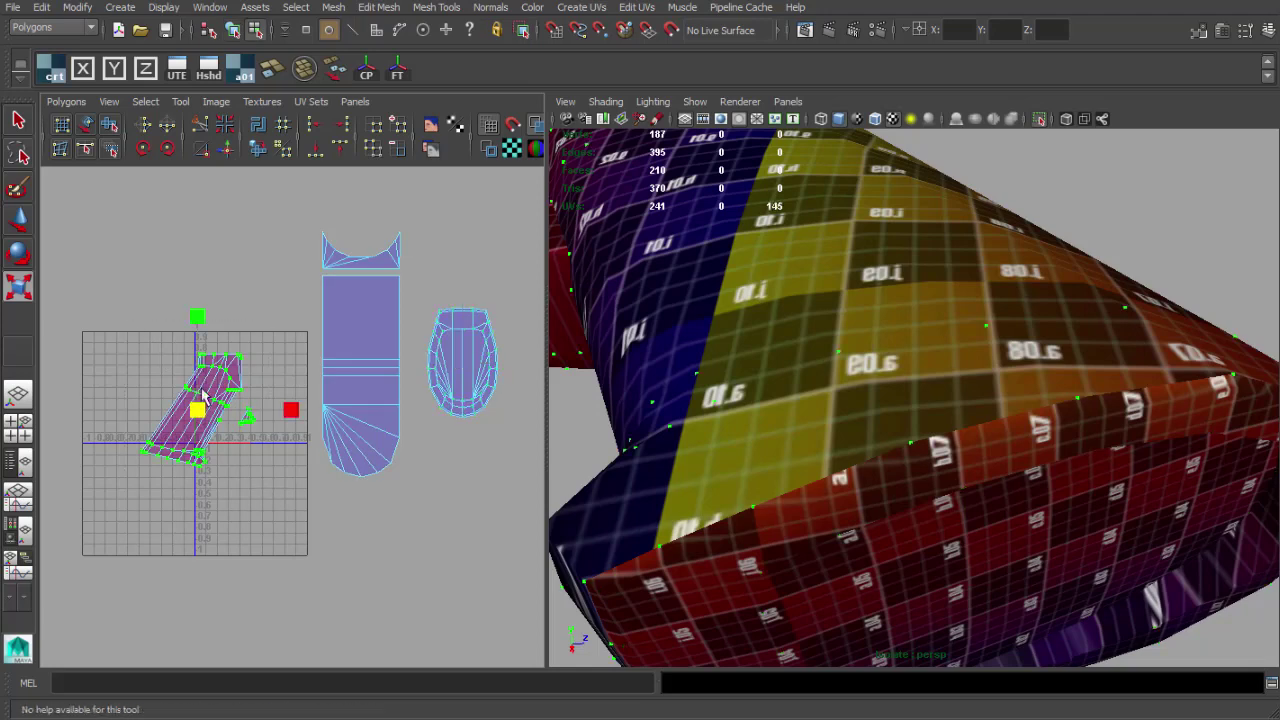
pyautogui.moveTo(195, 410); pyautogui.dragTo(294, 410)
pyautogui.press('w')
pyautogui.press('f')
pyautogui.keyDown('alt'); pyautogui.moveTo(343, 429); pyautogui.dragTo(320, 414, button='middle'); pyautogui.keyUp('alt')
pyautogui.press('r')
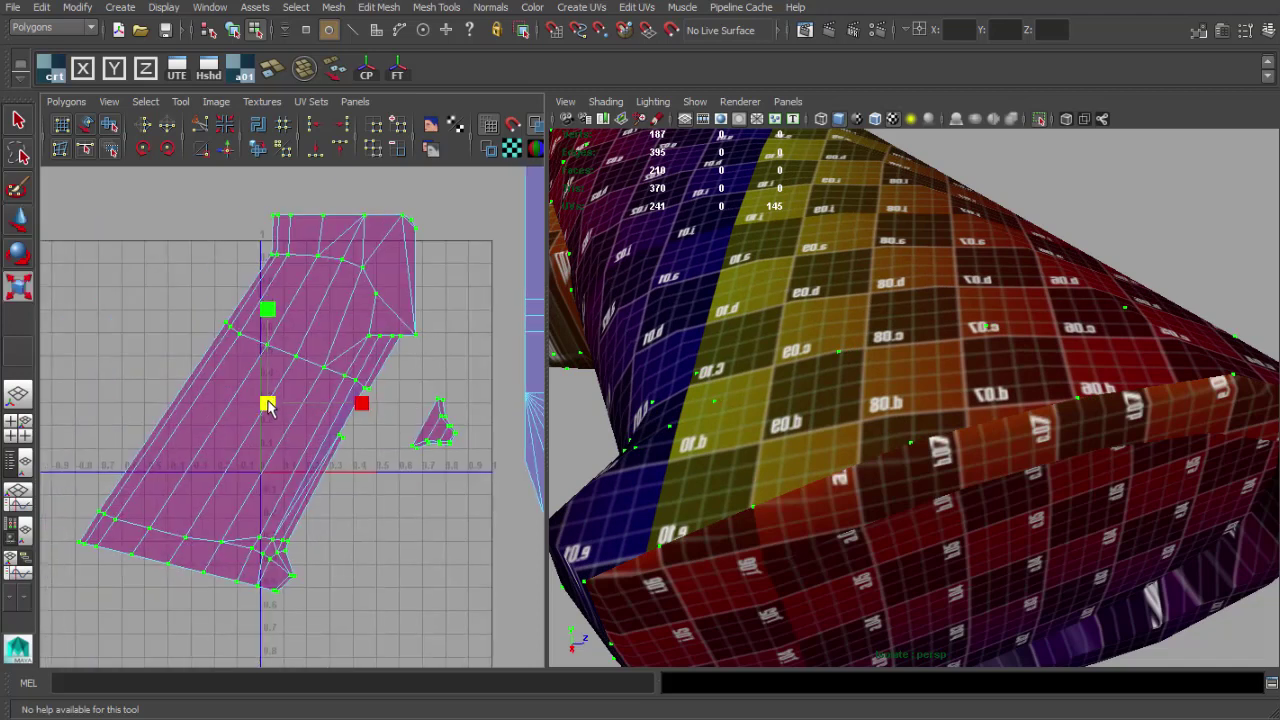
pyautogui.moveTo(268, 405); pyautogui.dragTo(272, 405)
pyautogui.press('w')
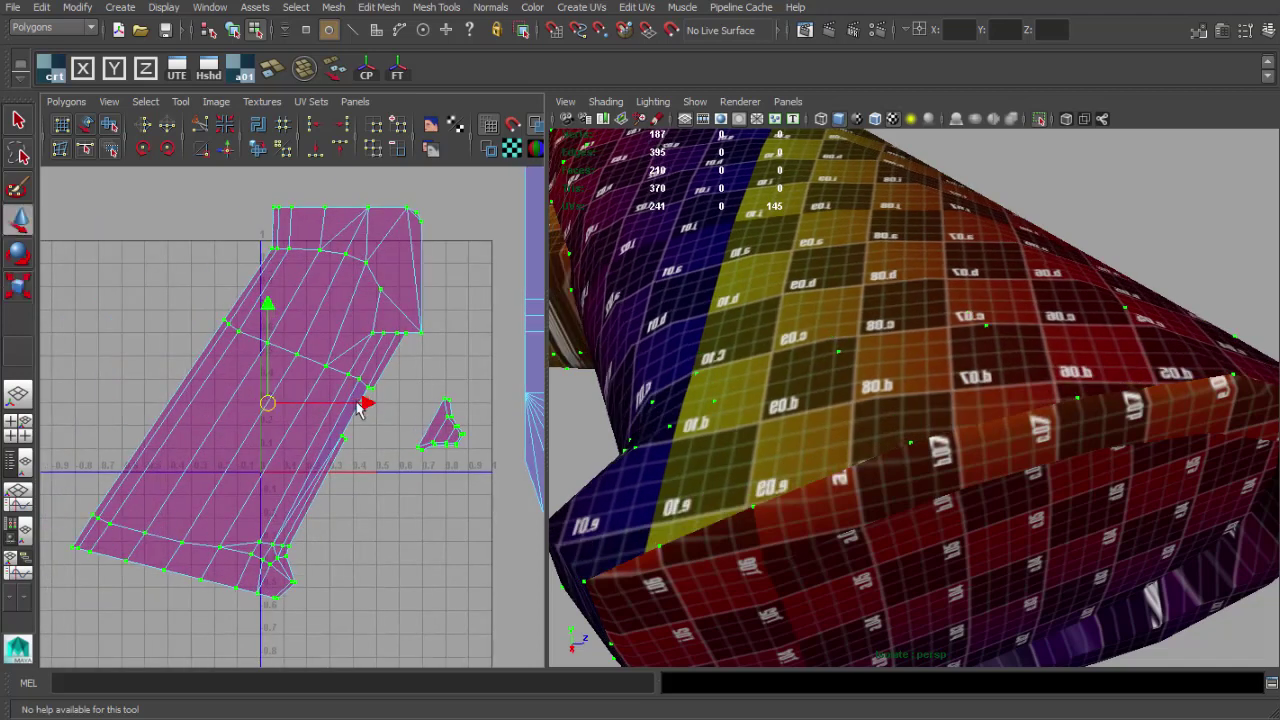
pyautogui.moveTo(363, 408); pyautogui.dragTo(364, 408)
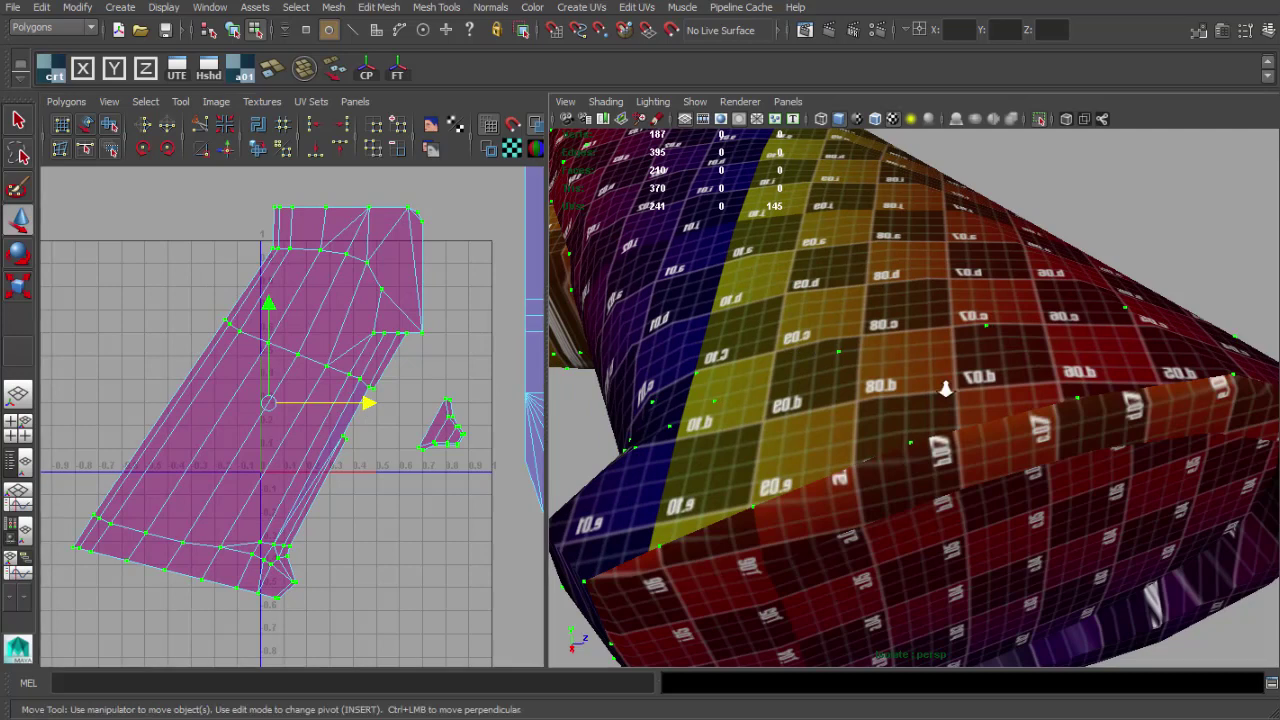
# - Examine the checker pattern on the whole grip and close up on its recessed bottom
pyautogui.keyDown('alt'); pyautogui.moveTo(946, 386); pyautogui.dragTo(785, 338, button='right'); pyautogui.keyUp('alt')
pyautogui.keyDown('alt'); pyautogui.moveTo(785, 338); pyautogui.dragTo(769, 334); pyautogui.keyUp('alt')
pyautogui.press('q')
pyautogui.press('F8')
pyautogui.keyDown('alt'); pyautogui.moveTo(1005, 287); pyautogui.dragTo(957, 288, button='right'); pyautogui.keyUp('alt')
pyautogui.keyDown('alt'); pyautogui.moveTo(957, 288); pyautogui.dragTo(958, 361); pyautogui.keyUp('alt')
pyautogui.keyDown('alt'); pyautogui.moveTo(381, 395); pyautogui.dragTo(325, 390, button='right'); pyautogui.keyUp('alt')
pyautogui.keyDown('alt'); pyautogui.moveTo(429, 380); pyautogui.dragTo(389, 376, button='middle'); pyautogui.keyUp('alt')
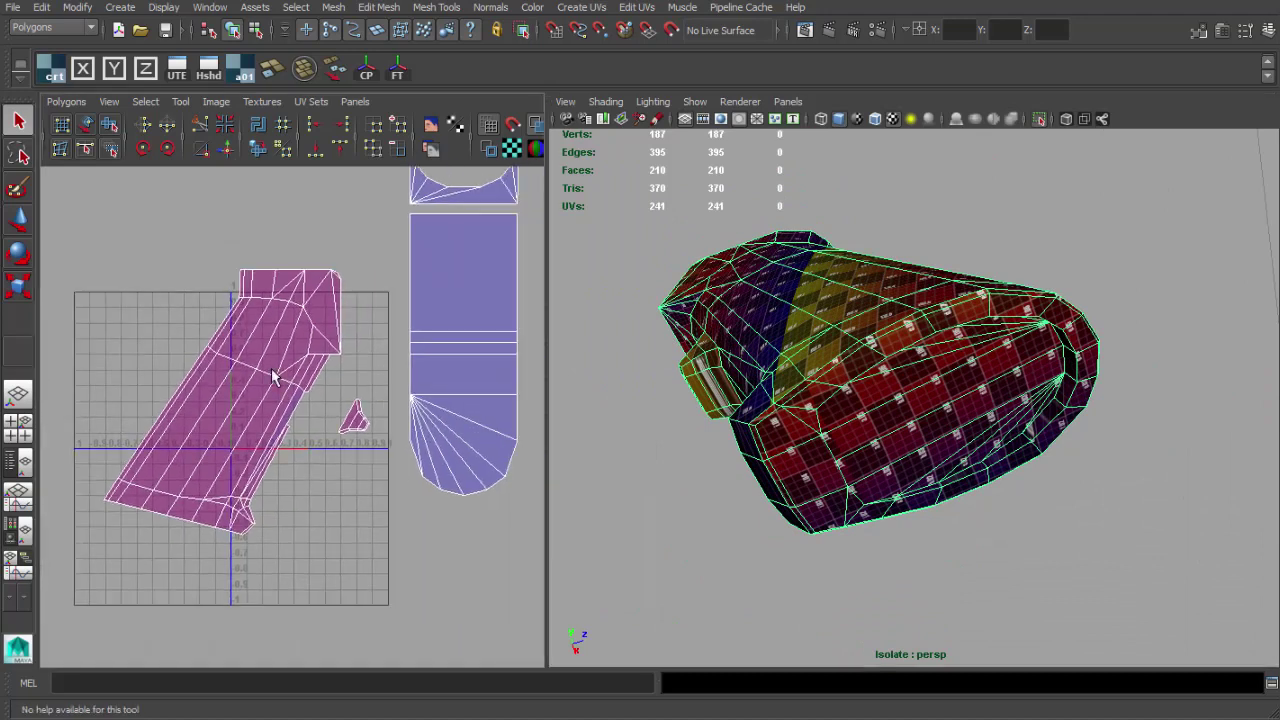
pyautogui.moveTo(872, 352)
pyautogui.keyDown('alt'); pyautogui.mouseDown()
pyautogui.moveTo(877, 314)
pyautogui.moveTo(872, 345)
pyautogui.mouseUp(); pyautogui.keyUp('alt')
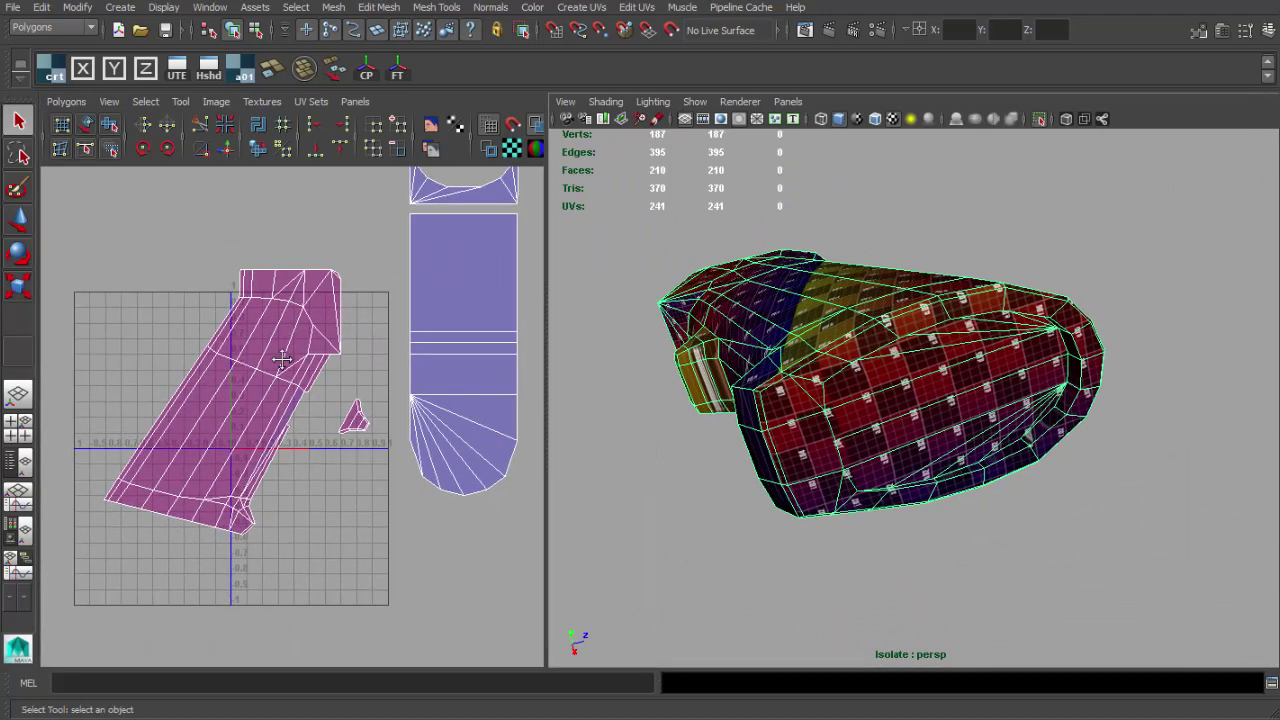
pyautogui.keyDown('alt'); pyautogui.moveTo(283, 360); pyautogui.dragTo(20, 358, button='middle'); pyautogui.keyUp('alt')
pyautogui.keyDown('alt'); pyautogui.moveTo(700, 352); pyautogui.dragTo(804, 342, button='right'); pyautogui.keyUp('alt')
pyautogui.keyDown('alt'); pyautogui.moveTo(804, 342); pyautogui.dragTo(831, 360); pyautogui.keyUp('alt')
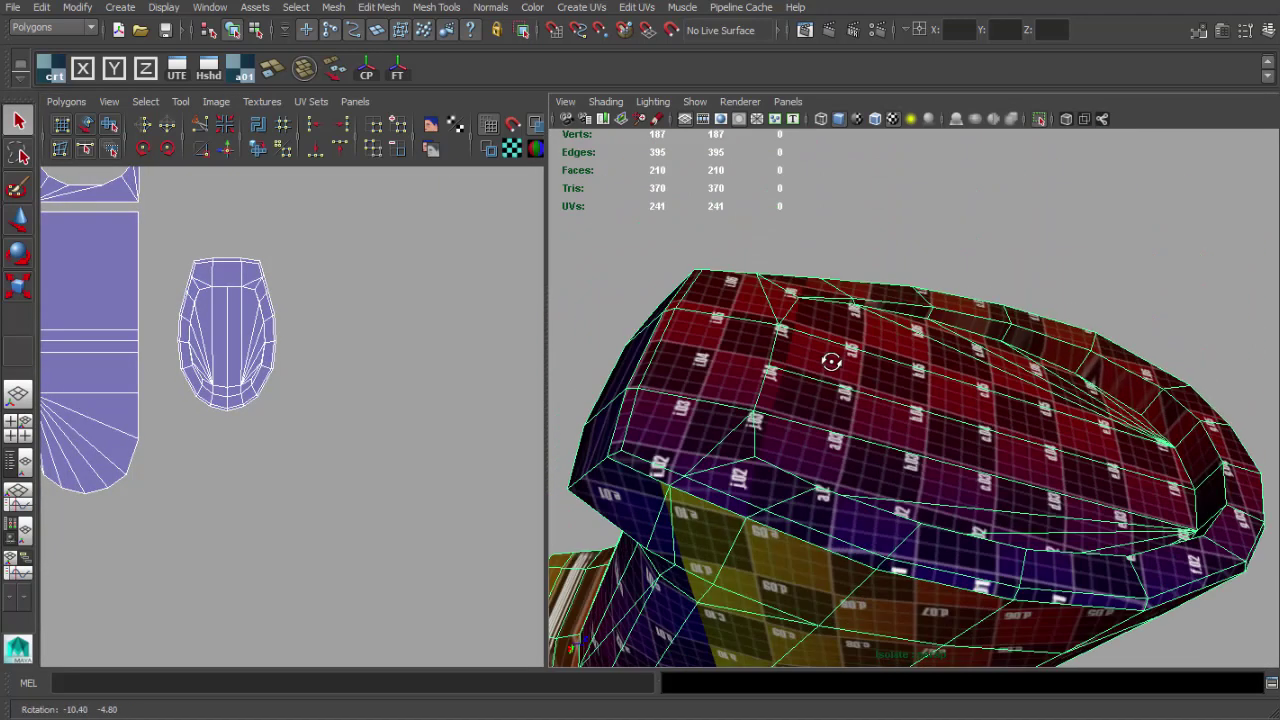
pyautogui.keyDown('alt'); pyautogui.moveTo(831, 360); pyautogui.dragTo(920, 343, button='right'); pyautogui.keyUp('alt')
pyautogui.keyDown('alt'); pyautogui.moveTo(870, 325); pyautogui.dragTo(879, 377); pyautogui.keyUp('alt')
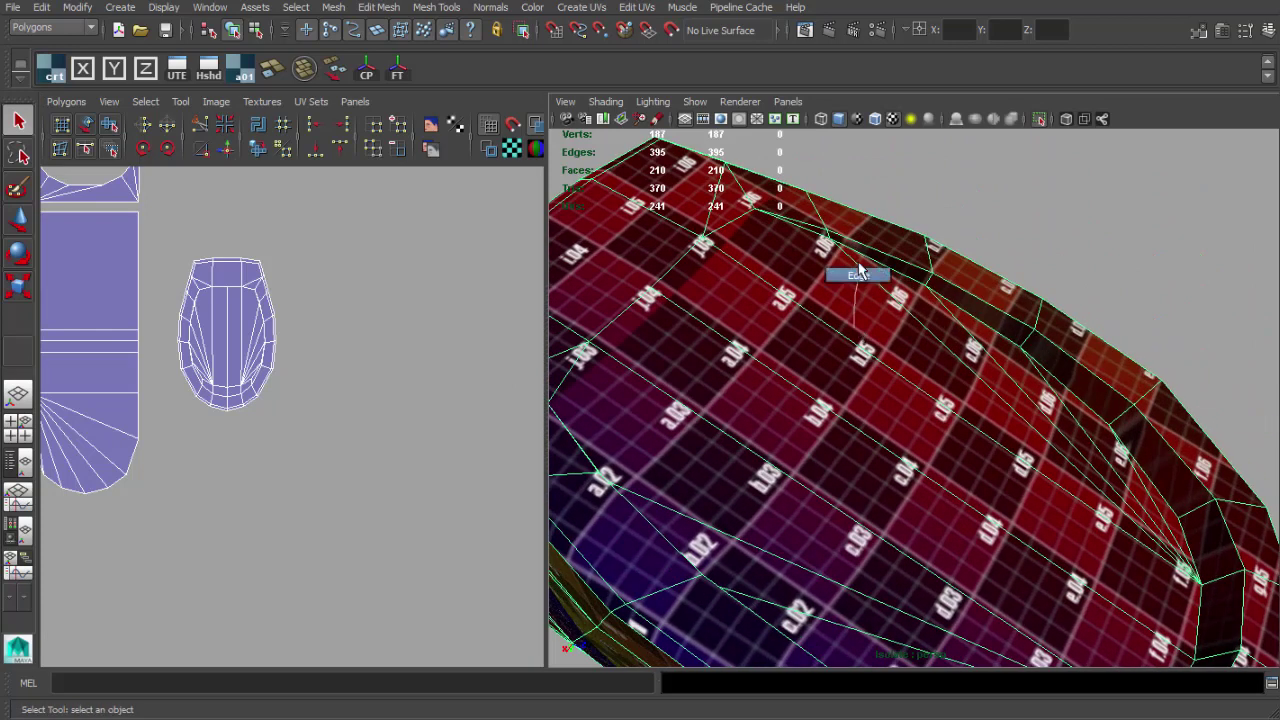
# - Cut the UVs along the upper and lower edges of the recess wall in the grip's bottom, and hide the checker texture
pyautogui.doubleClick(897, 256)
pyautogui.press('f')
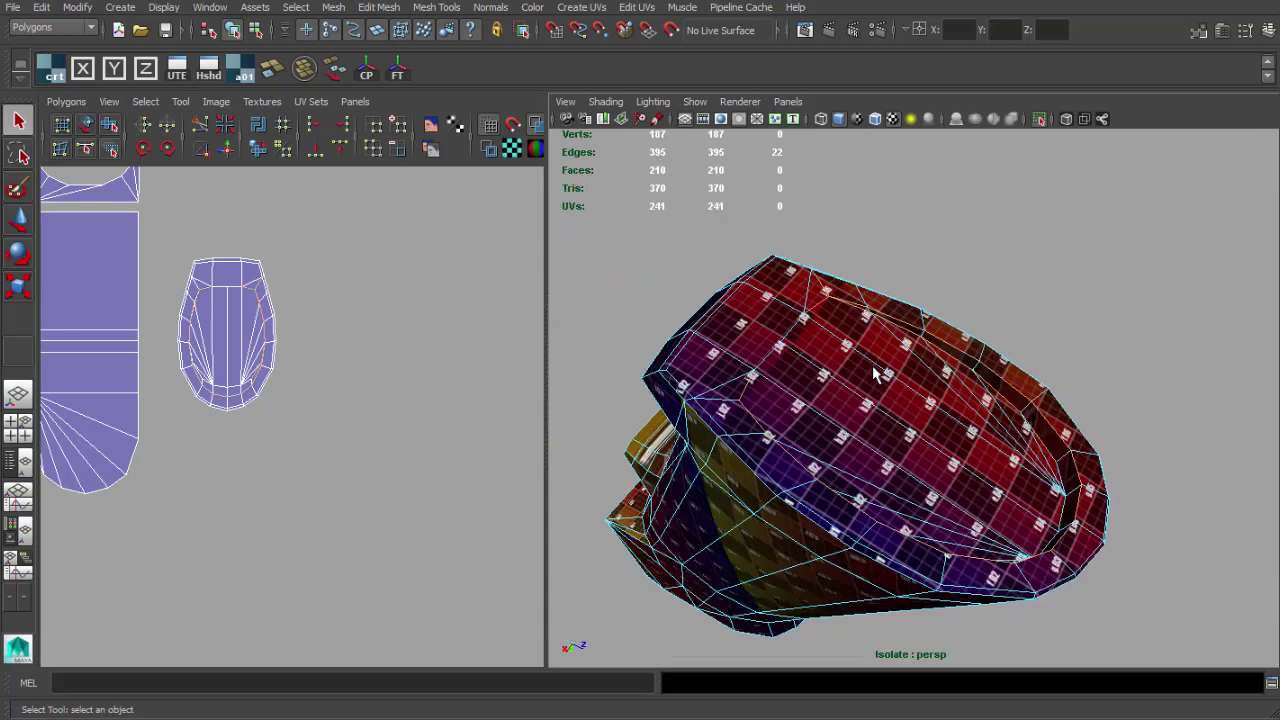
pyautogui.keyDown('alt'); pyautogui.moveTo(877, 374); pyautogui.dragTo(648, 277); pyautogui.keyUp('alt')
pyautogui.keyDown('alt'); pyautogui.moveTo(648, 277); pyautogui.dragTo(734, 326, button='right'); pyautogui.keyUp('alt')
pyautogui.keyDown('alt'); pyautogui.moveTo(734, 326); pyautogui.dragTo(757, 286); pyautogui.keyUp('alt')
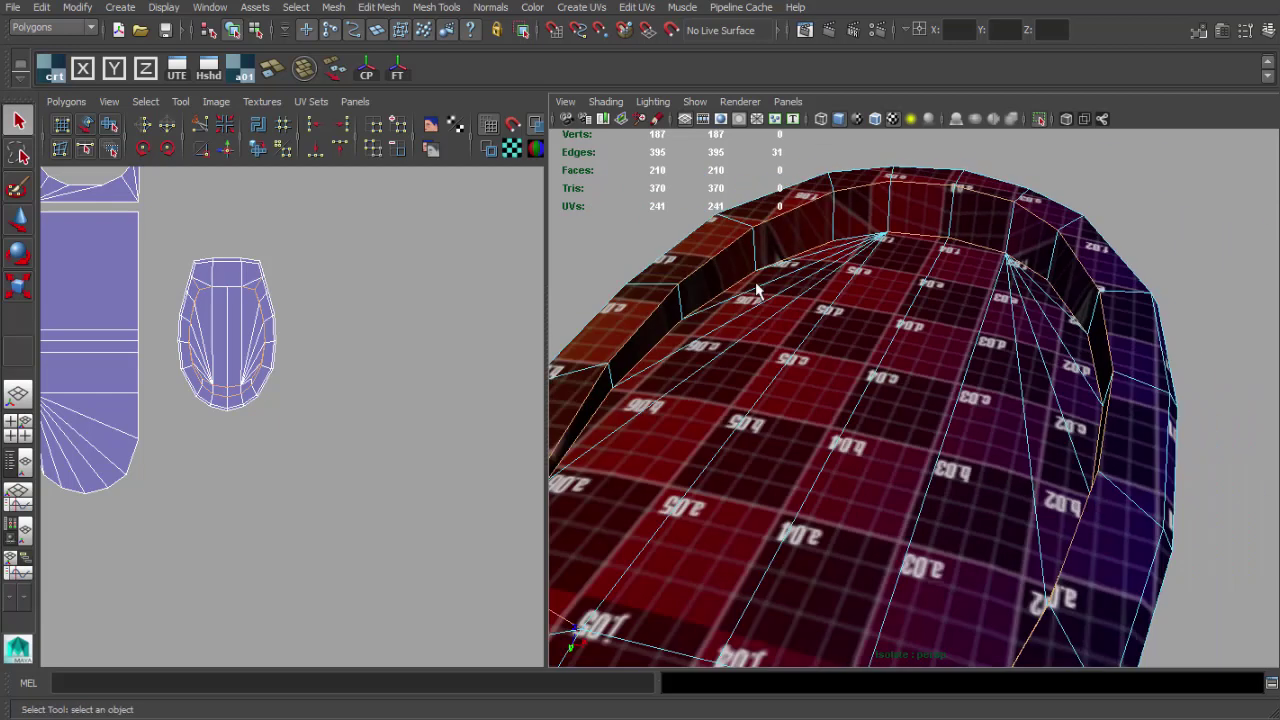
pyautogui.scroll(-3, 855, 332)
pyautogui.keyDown('alt'); pyautogui.moveTo(855, 332); pyautogui.dragTo(1100, 433); pyautogui.keyUp('alt')
pyautogui.scroll(3, 908, 372)
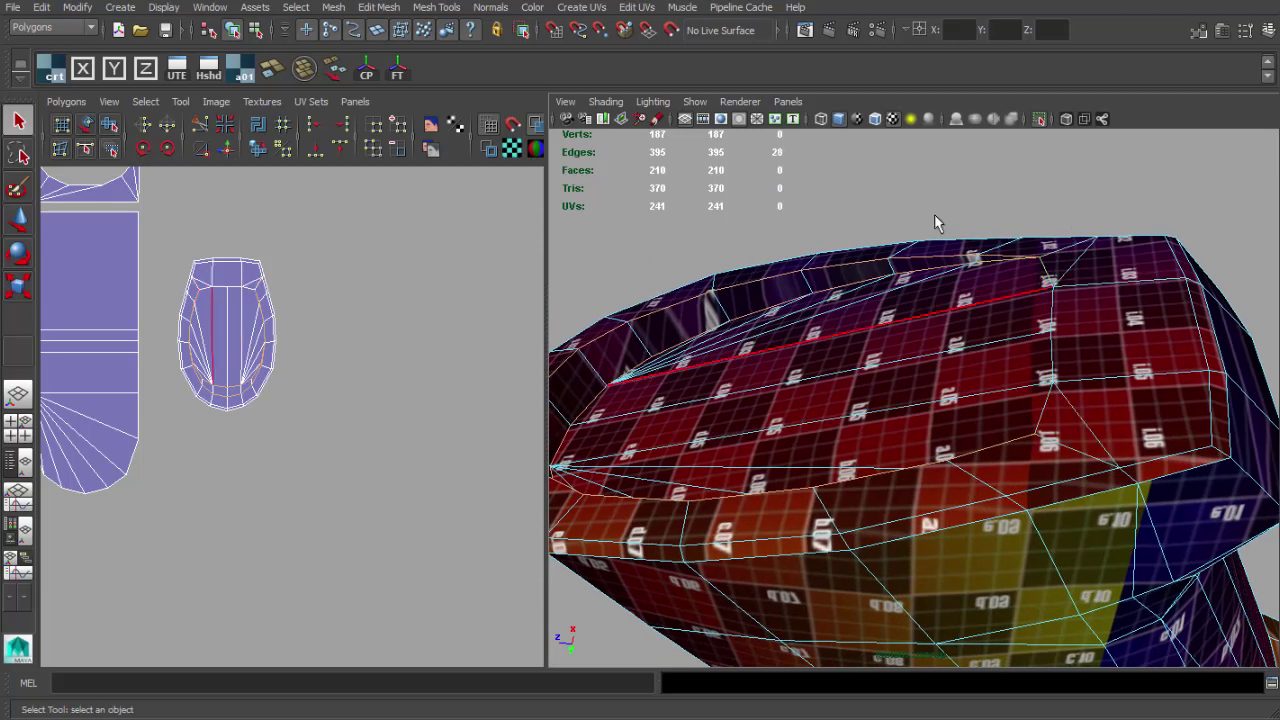
pyautogui.click(895, 120)
pyautogui.moveTo(895, 259)
pyautogui.keyDown('alt'); pyautogui.mouseDown()
pyautogui.moveTo(1021, 281)
pyautogui.moveTo(1016, 261)
pyautogui.mouseUp(); pyautogui.keyUp('alt')
pyautogui.keyDown('shift'); pyautogui.moveTo(241, 319); pyautogui.dragTo(166, 322, button='right'); pyautogui.keyUp('shift')
# - Select the faces of the recess wall and move their UV shell out beside the bottom shell
pyautogui.keyDown('alt'); pyautogui.moveTo(264, 362); pyautogui.dragTo(334, 404, button='middle'); pyautogui.keyUp('alt')
pyautogui.scroll(5, 349, 410)
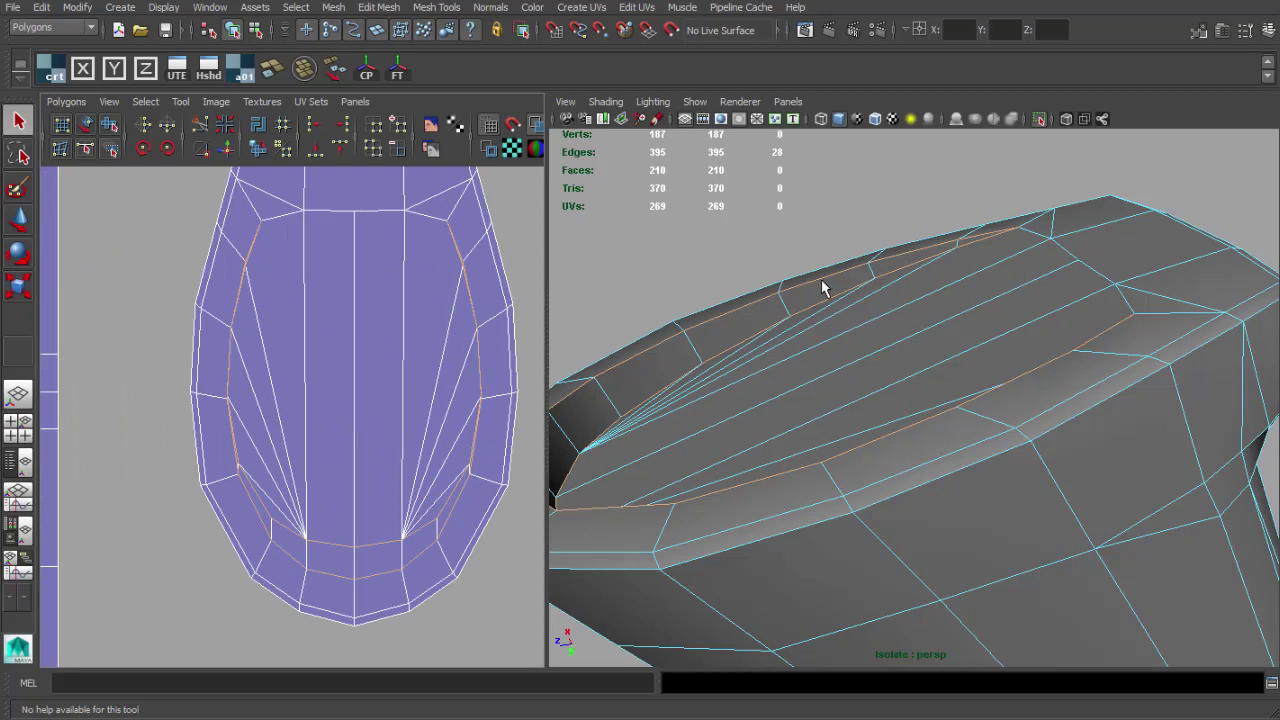
pyautogui.moveTo(821, 281); pyautogui.dragTo(806, 304, button='right')
pyautogui.click(806, 304)
pyautogui.keyDown('shift'); pyautogui.doubleClick(714, 344); pyautogui.keyUp('shift')
pyautogui.scroll(-4, 335, 431)
pyautogui.press('w')
pyautogui.moveTo(333, 405); pyautogui.dragTo(512, 405)
pyautogui.keyDown('alt'); pyautogui.moveTo(472, 414); pyautogui.dragTo(318, 400, button='middle'); pyautogui.keyUp('alt')
# - Cut the UVs along the four edges where the recess floor meets the flat part of the grip's bottom rim
pyautogui.keyDown('alt'); pyautogui.moveTo(594, 378); pyautogui.dragTo(905, 380); pyautogui.keyUp('alt')
pyautogui.press('q')
pyautogui.click(805, 224)
pyautogui.keyDown('alt'); pyautogui.moveTo(805, 223); pyautogui.dragTo(986, 224); pyautogui.keyUp('alt')
pyautogui.click(948, 222)
pyautogui.click(851, 300)
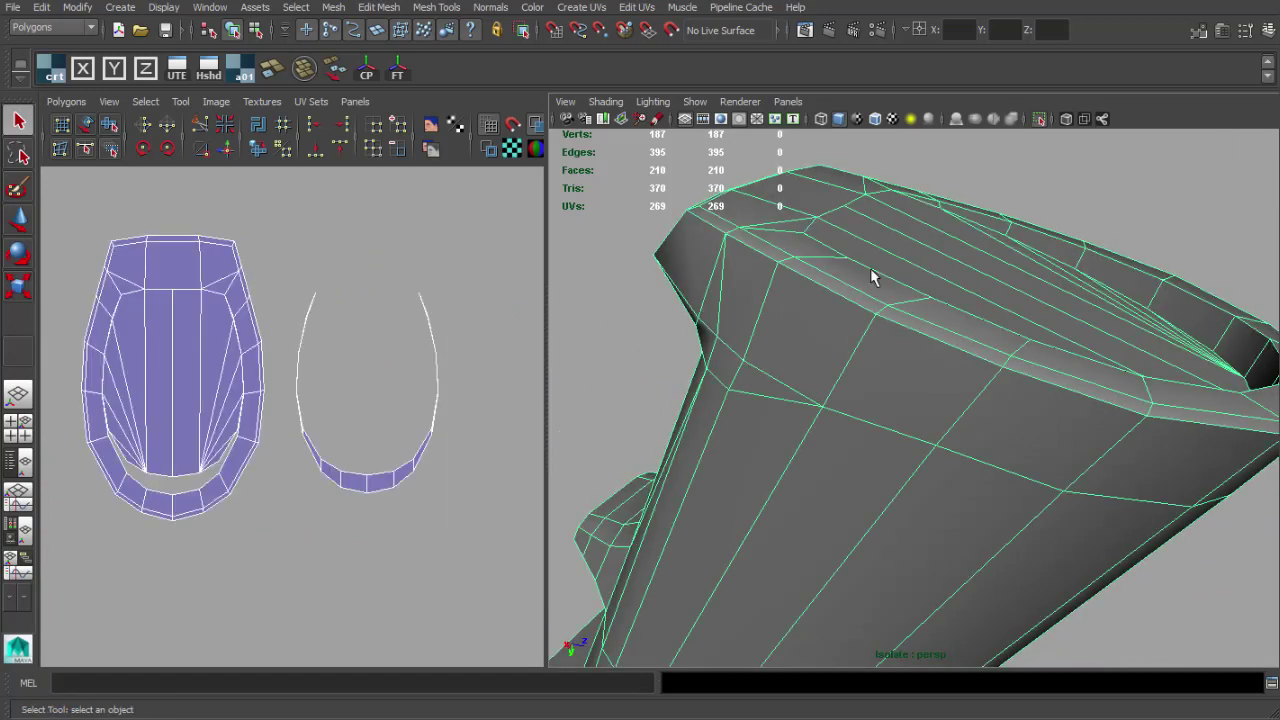
pyautogui.keyDown('alt'); pyautogui.moveTo(871, 269); pyautogui.dragTo(830, 288); pyautogui.keyUp('alt')
pyautogui.moveTo(830, 288); pyautogui.dragTo(820, 236, button='right')
pyautogui.doubleClick(820, 219)
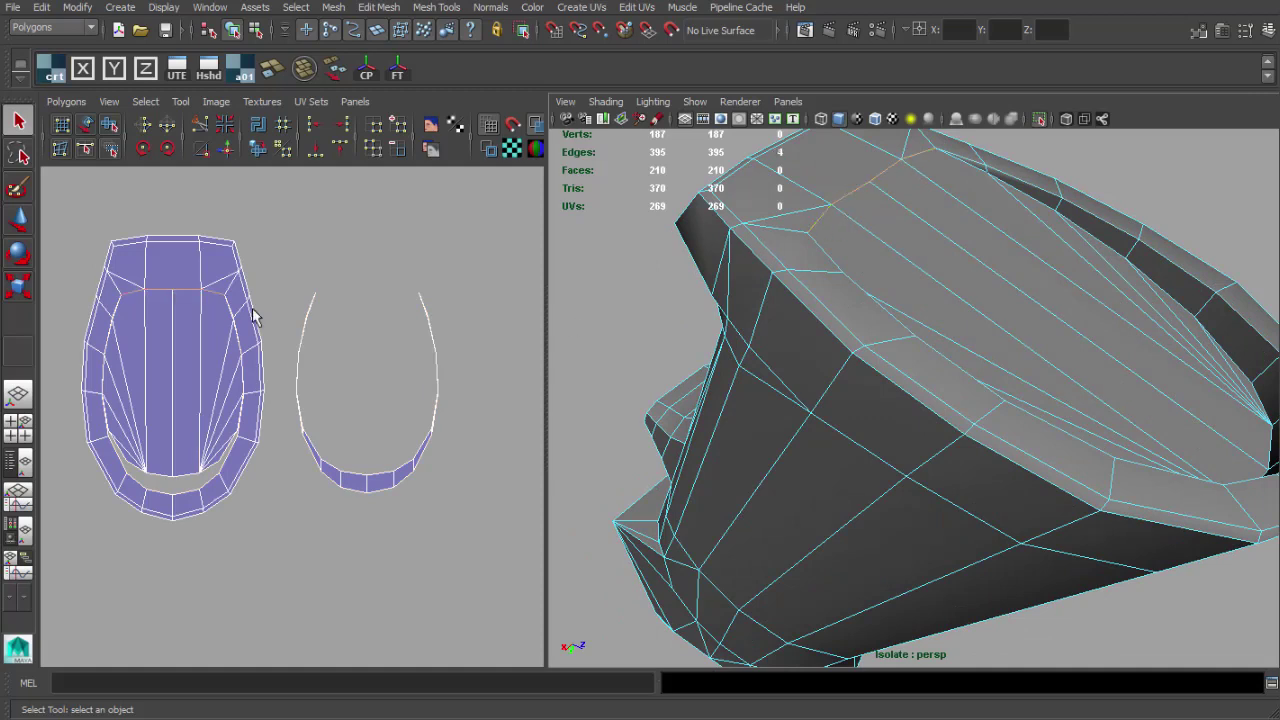
pyautogui.keyDown('shift'); pyautogui.moveTo(210, 306); pyautogui.dragTo(160, 306, button='right'); pyautogui.keyUp('shift')
# - Select the UVs of the recess floor and move their shell out beyond the recess wall's shell
pyautogui.moveTo(160, 388); pyautogui.dragTo(150, 444, button='right')
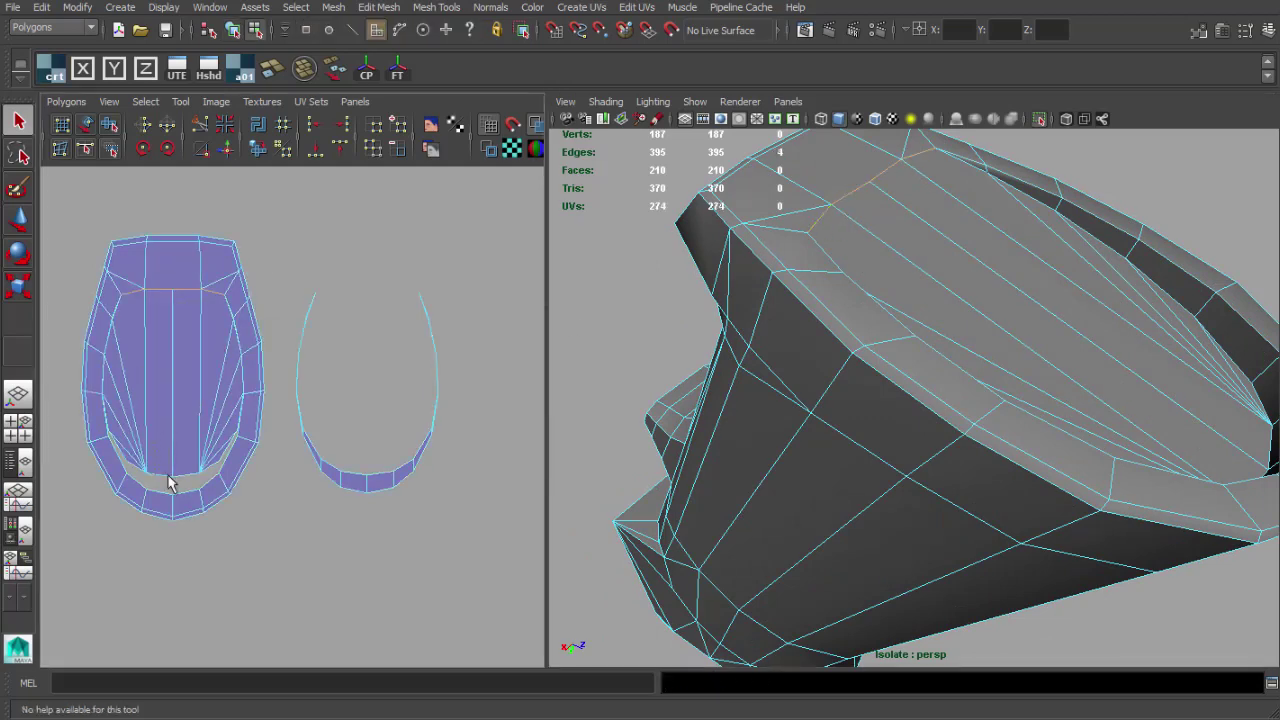
pyautogui.press('F9')
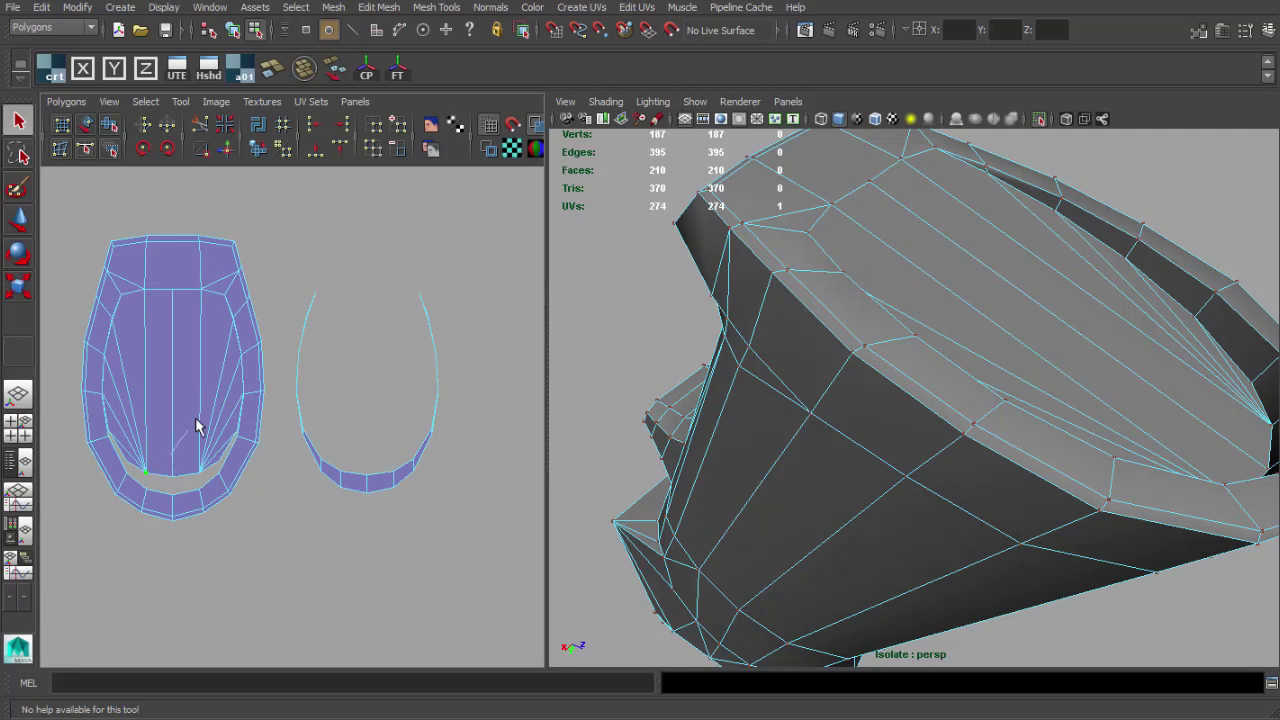
pyautogui.moveTo(272, 384); pyautogui.dragTo(646, 387)
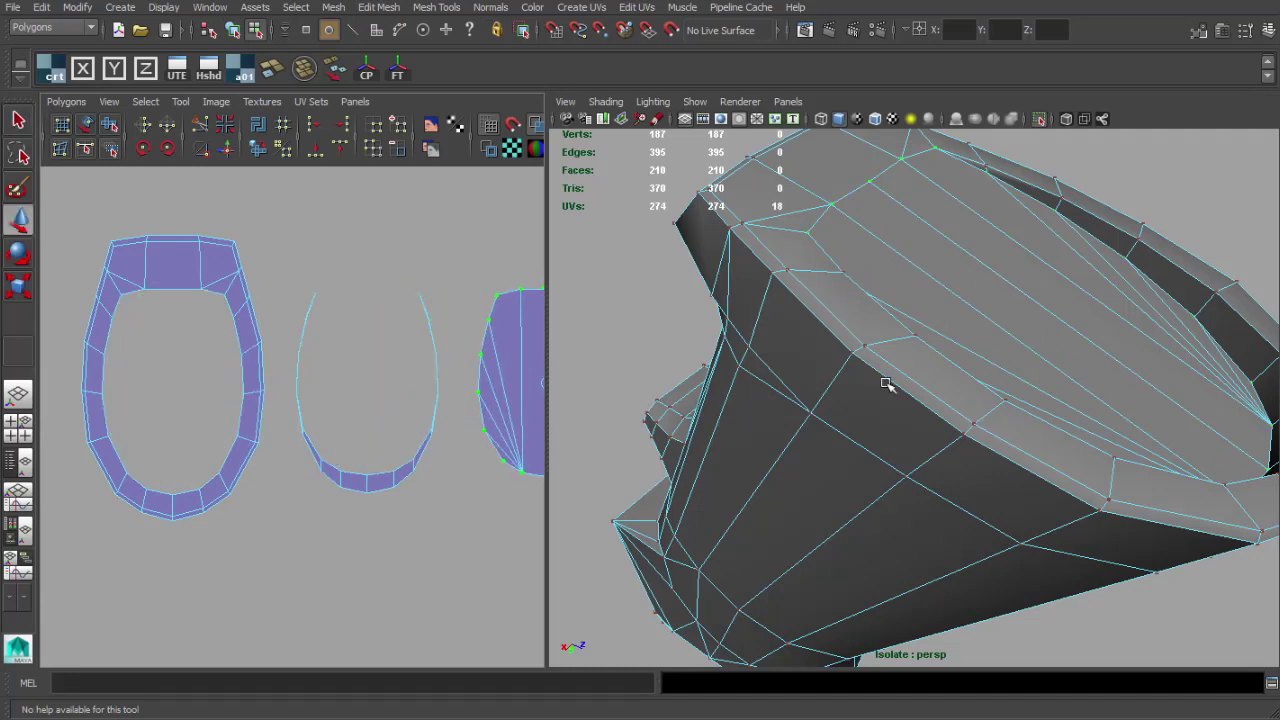
# - Select the recess wall's UVs and open up their overlapping shell with the Smooth UV tool
pyautogui.scroll(-3, 882, 378)
pyautogui.keyDown('alt'); pyautogui.moveTo(873, 378); pyautogui.dragTo(925, 332); pyautogui.keyUp('alt')
pyautogui.press('q')
pyautogui.press('F11')
pyautogui.click(967, 330)
pyautogui.keyDown('shift'); pyautogui.doubleClick(995, 344); pyautogui.keyUp('shift')
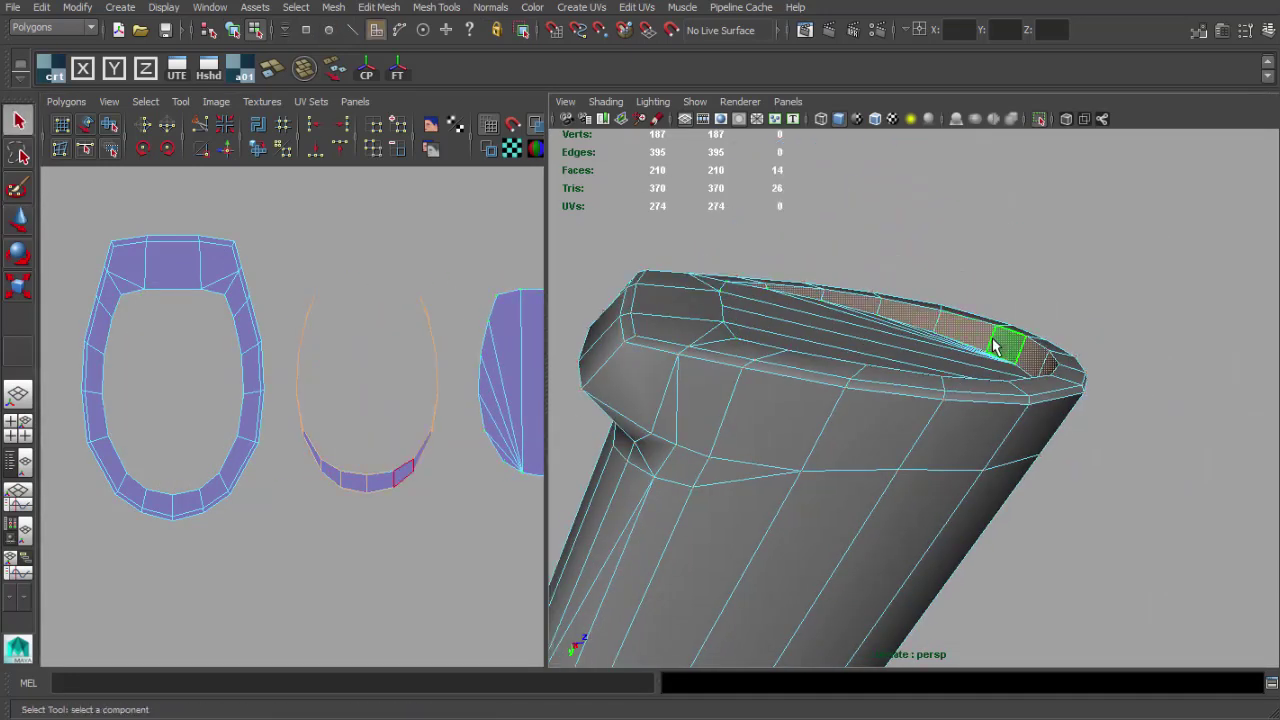
pyautogui.keyDown('alt'); pyautogui.moveTo(364, 364); pyautogui.dragTo(268, 340, button='middle'); pyautogui.keyUp('alt')
pyautogui.scroll(-2, 268, 340)
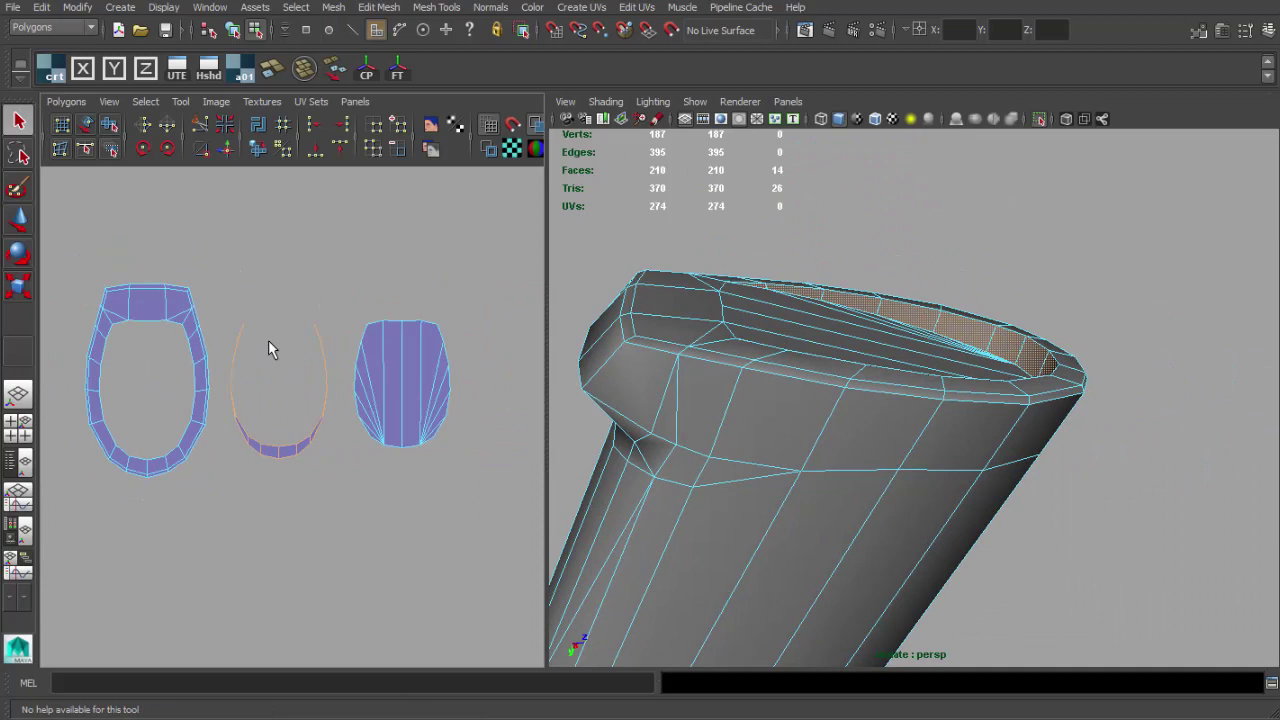
pyautogui.click(107, 122)
pyautogui.press('q')
pyautogui.press('F12')
pyautogui.moveTo(224, 304); pyautogui.dragTo(251, 347)
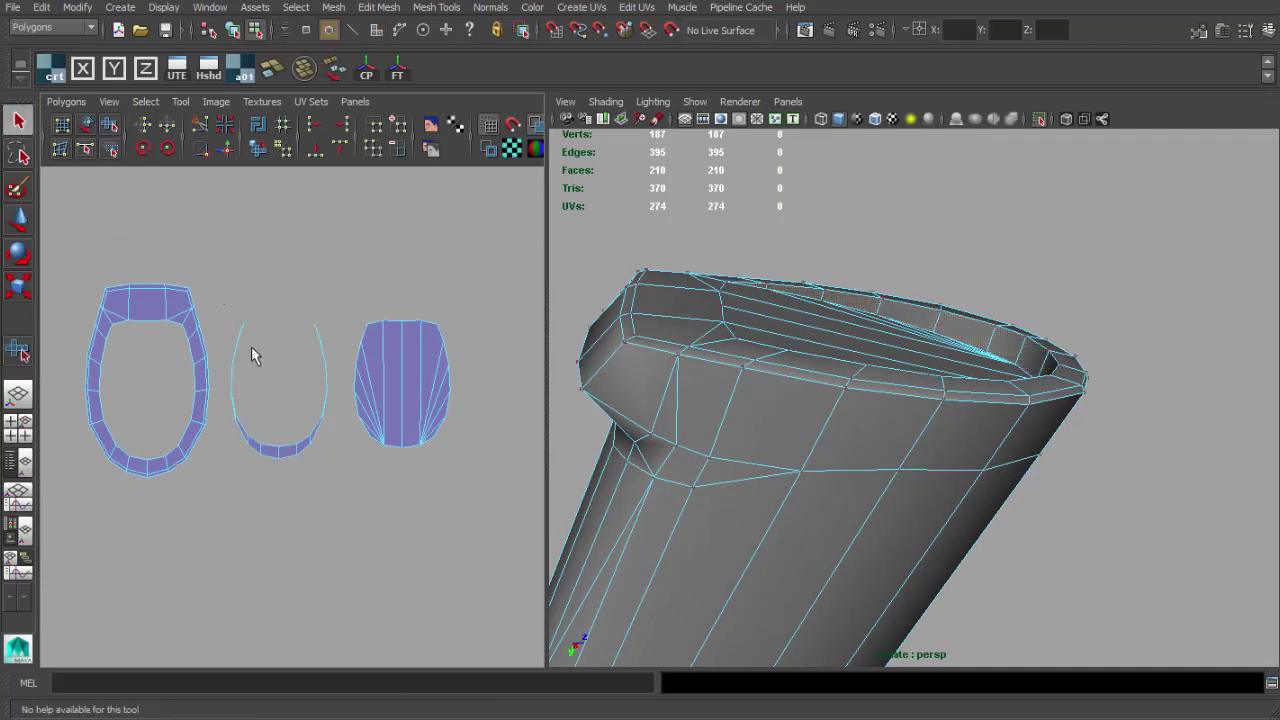
pyautogui.click(109, 127)
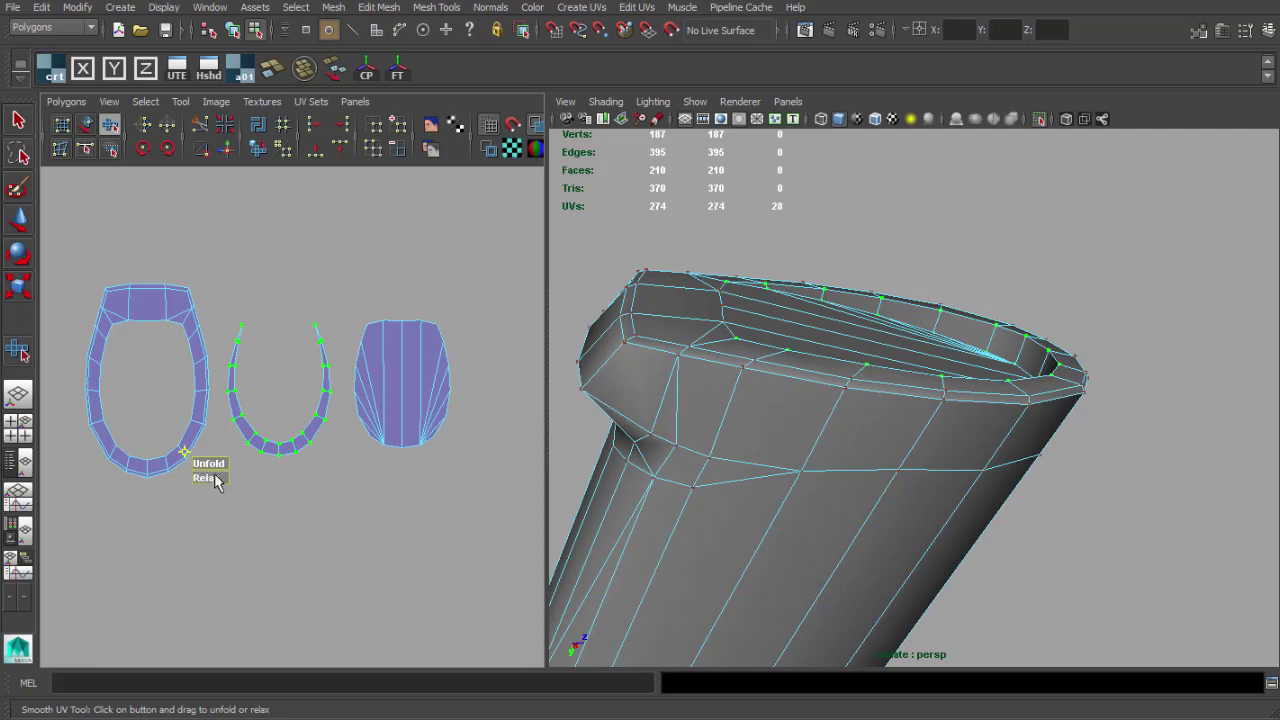
# - Try to unfold and relax the recess wall's UV shell further with the Smooth UV tool
pyautogui.keyDown('alt'); pyautogui.moveTo(747, 361); pyautogui.dragTo(883, 377); pyautogui.keyUp('alt')
pyautogui.scroll(2, 883, 377)
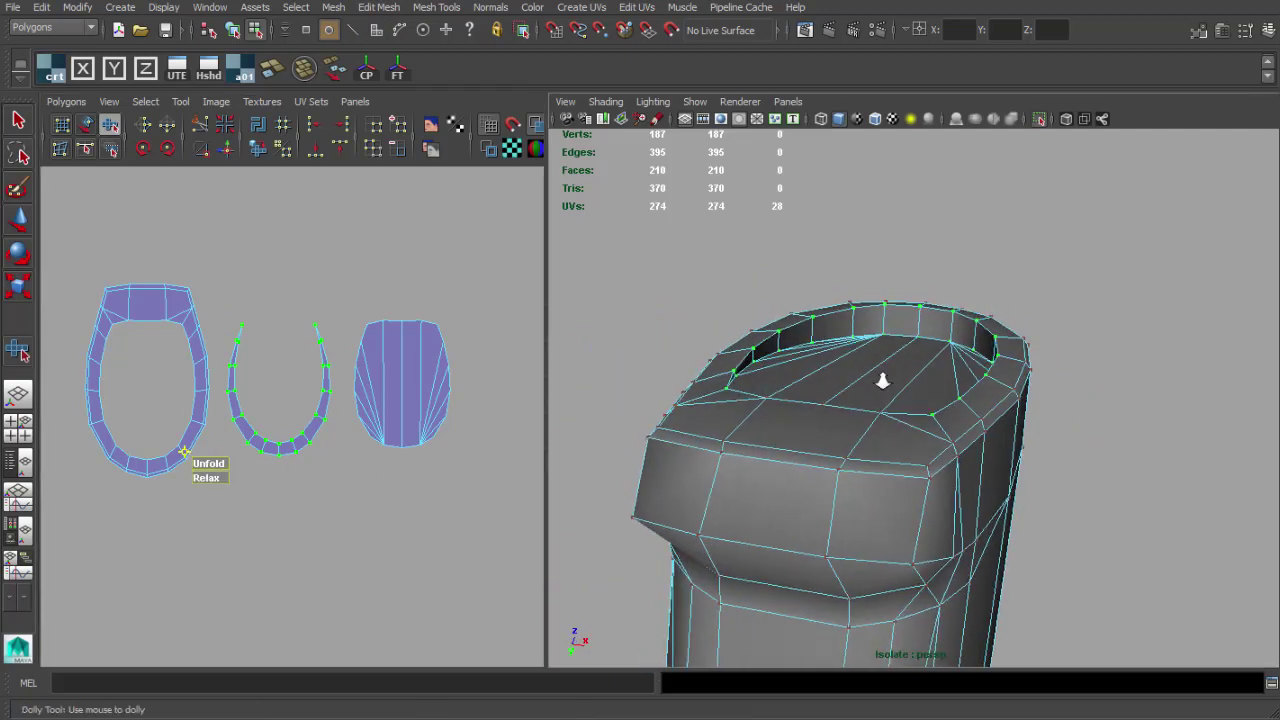
pyautogui.moveTo(217, 475); pyautogui.dragTo(227, 475)
pyautogui.moveTo(279, 474); pyautogui.dragTo(288, 473)
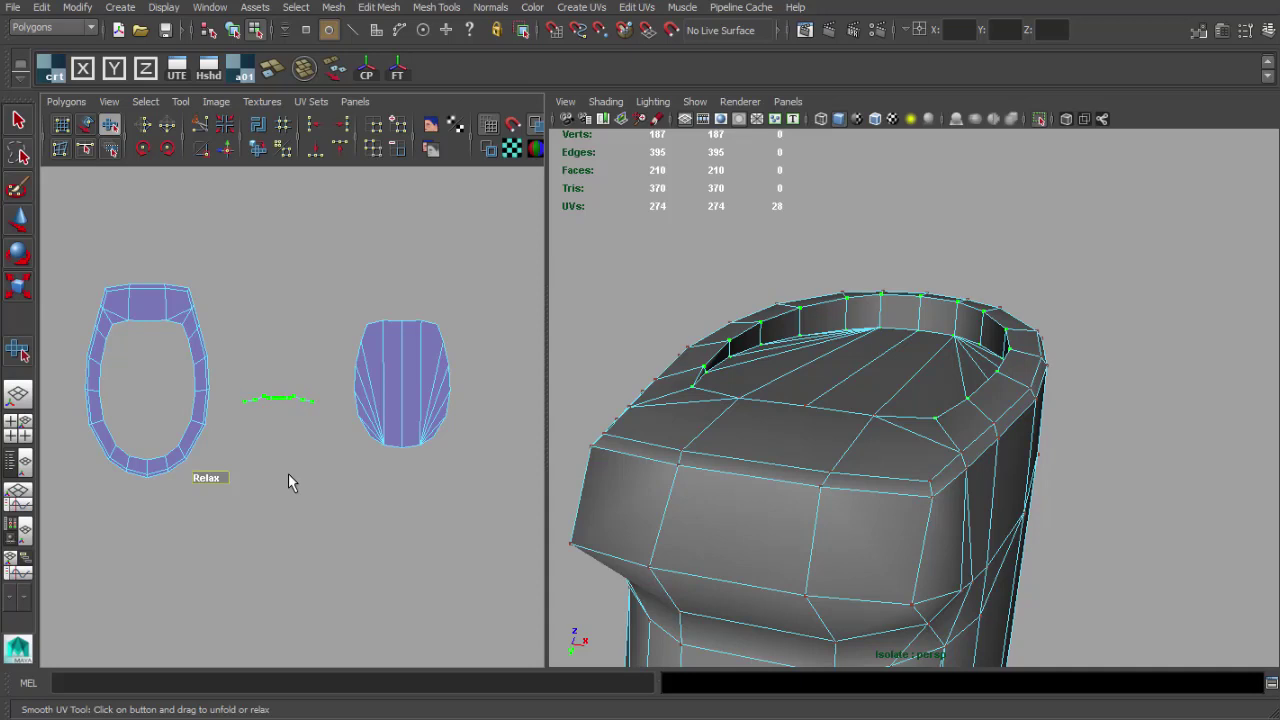
pyautogui.moveTo(204, 464); pyautogui.dragTo(580, 482)
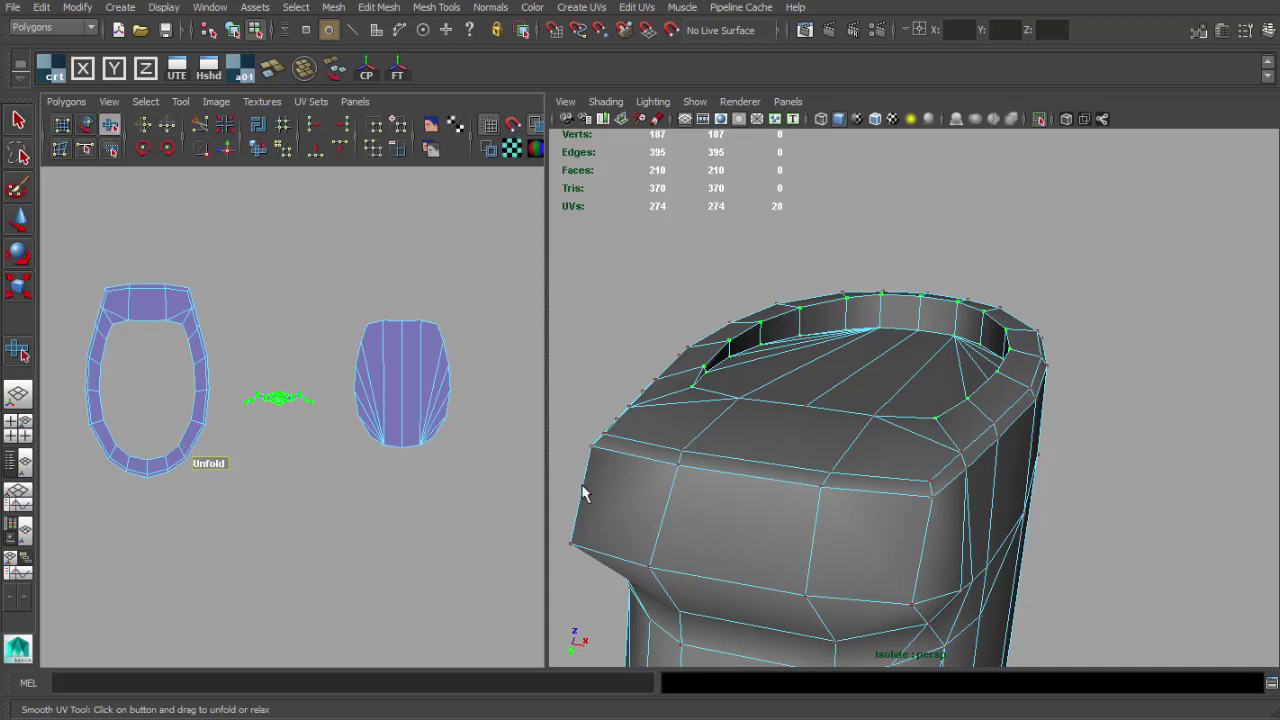
pyautogui.hotkey('ctrl', 'z')
pyautogui.hotkey('ctrl', 'z')
pyautogui.hotkey('ctrl', 'z')
# - Select the recess wall's faces, reproject their UVs from the side, and move the new shell above the other shells
pyautogui.press('q')
pyautogui.press('F11')
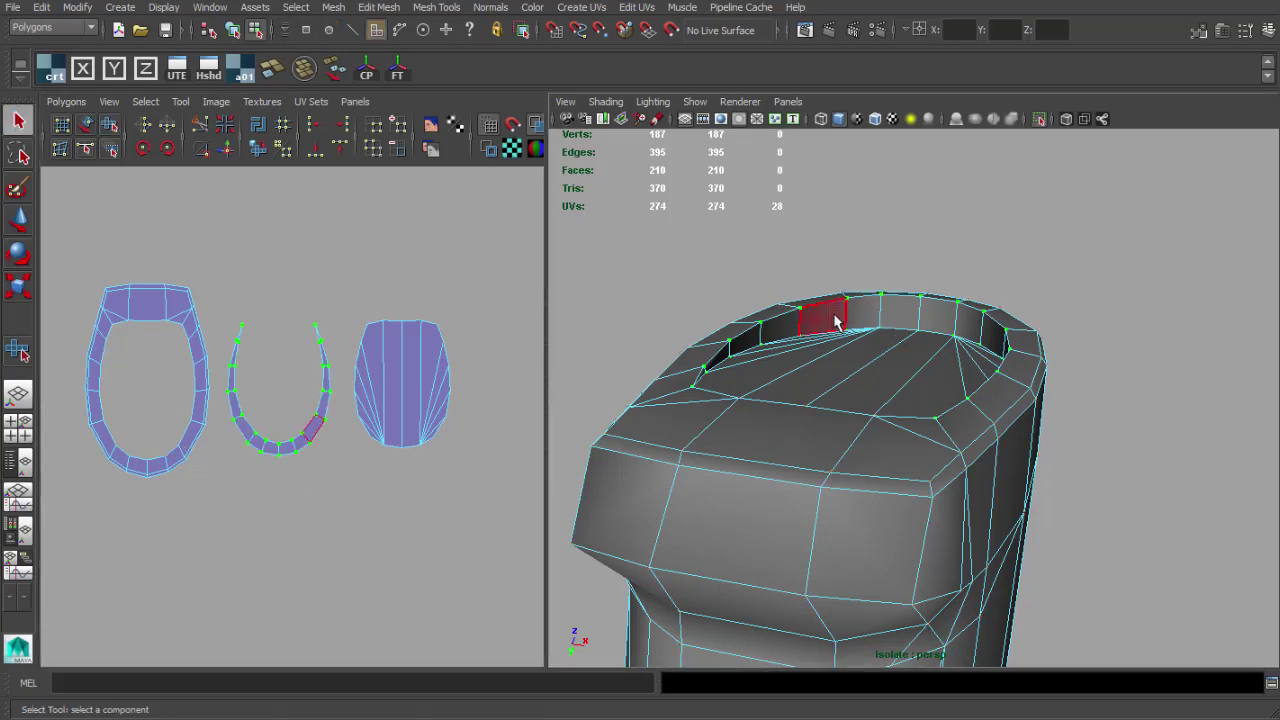
pyautogui.doubleClick(856, 320)
pyautogui.scroll(-6, 238, 306)
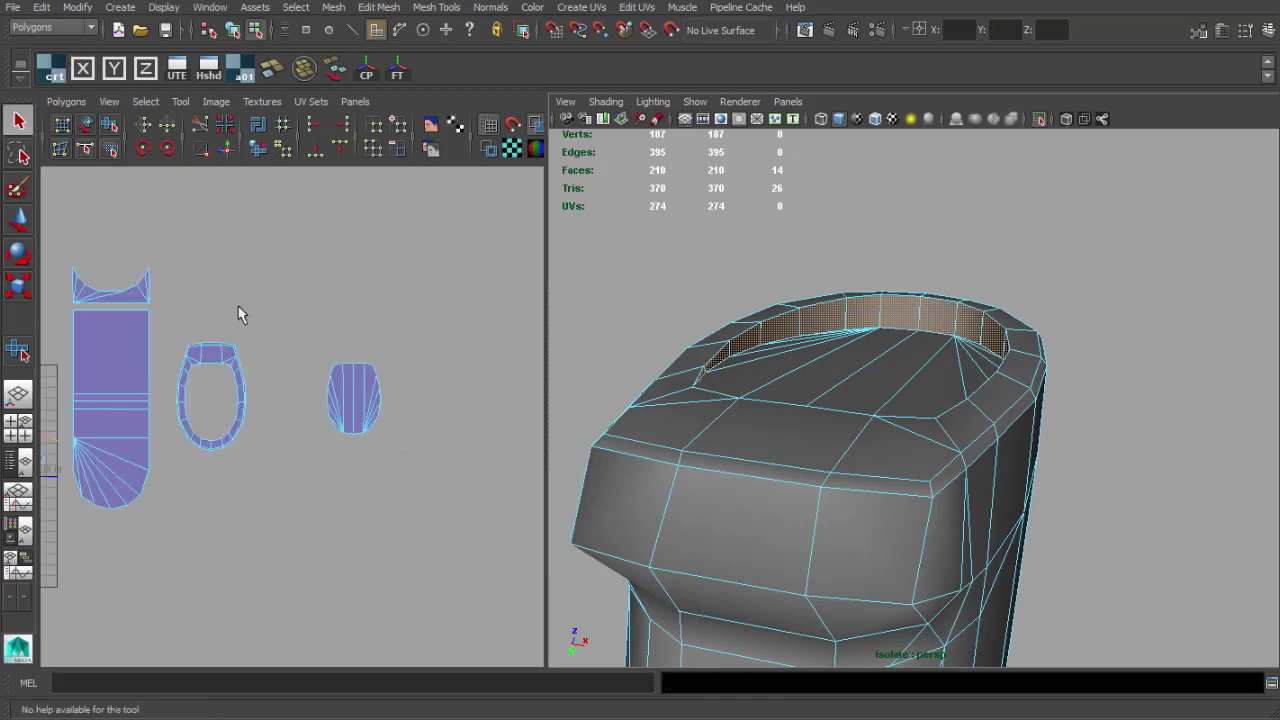
pyautogui.press('w')
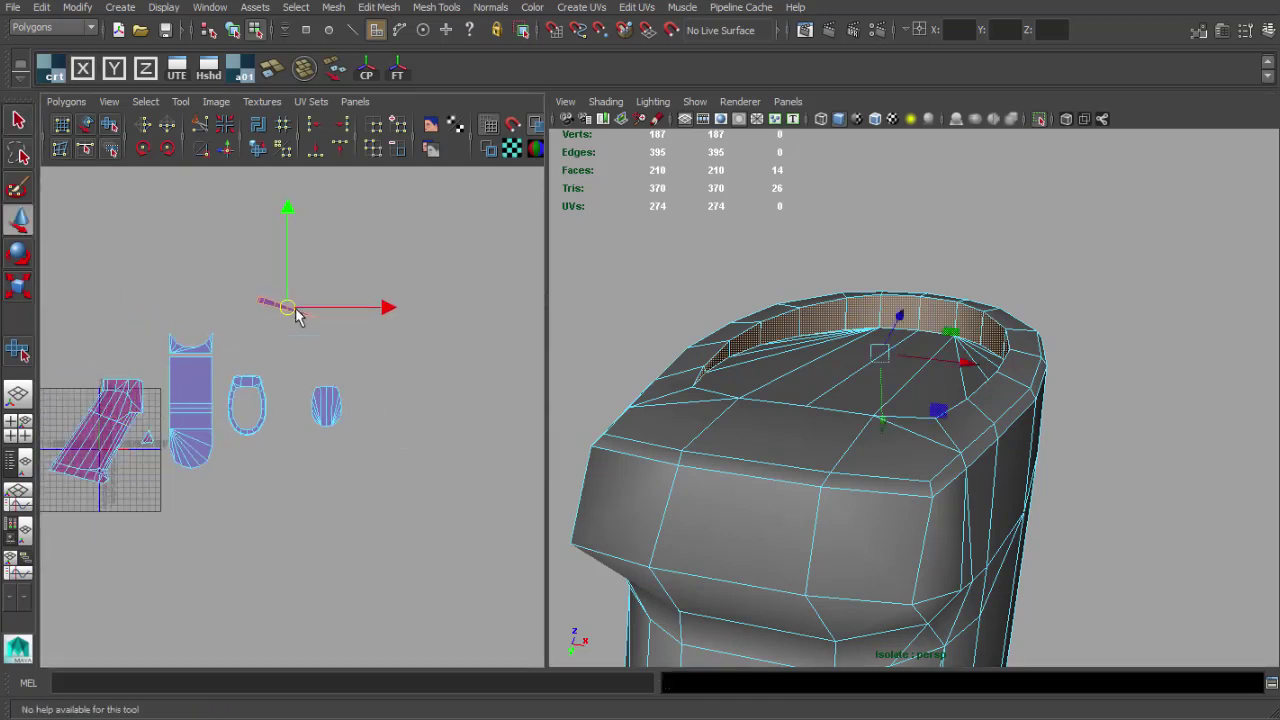
pyautogui.scroll(5, 296, 309)
pyautogui.keyDown('alt'); pyautogui.moveTo(282, 357); pyautogui.dragTo(311, 488, button='middle'); pyautogui.keyUp('alt')
# - Select the recess wall's UVs and rotate the slanted shell until it lies horizontally
pyautogui.press('q')
pyautogui.press('F12')
pyautogui.moveTo(237, 292); pyautogui.dragTo(435, 376)
pyautogui.press('e')
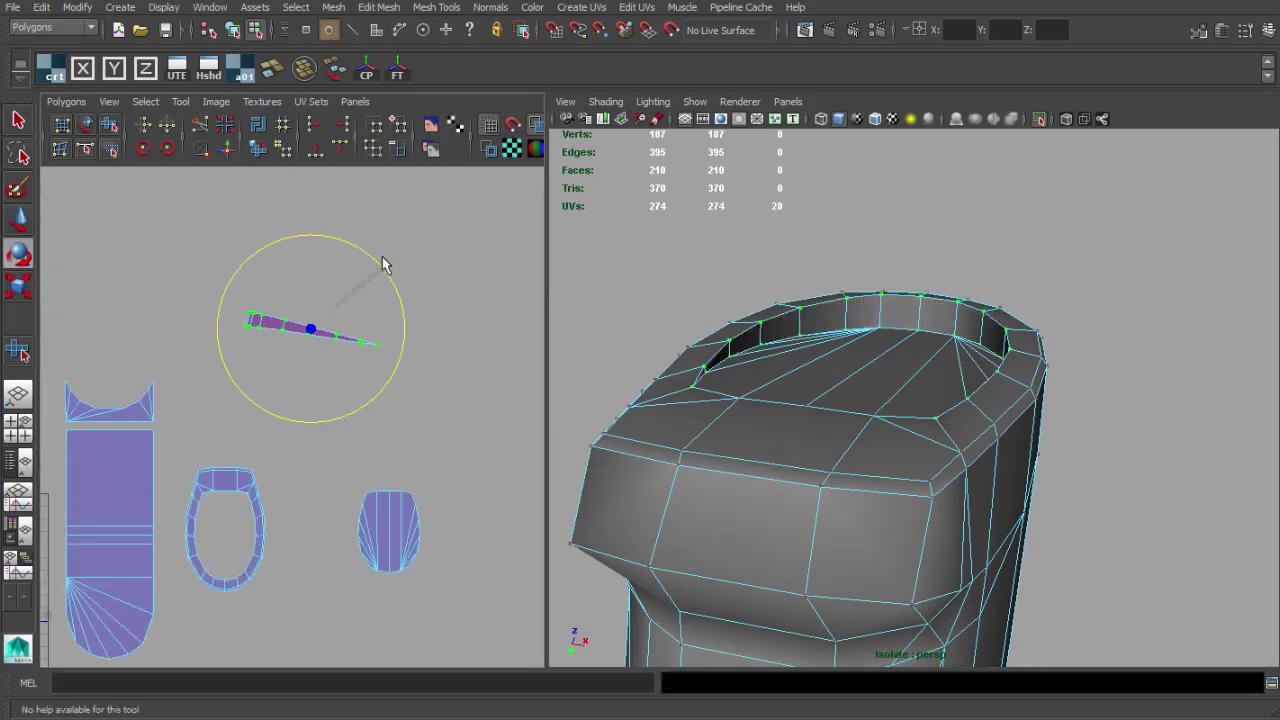
# - Unfold the recess wall's UVs with the Legacy method, constrained horizontally and with unselected UVs pinned
pyautogui.click(66, 101)
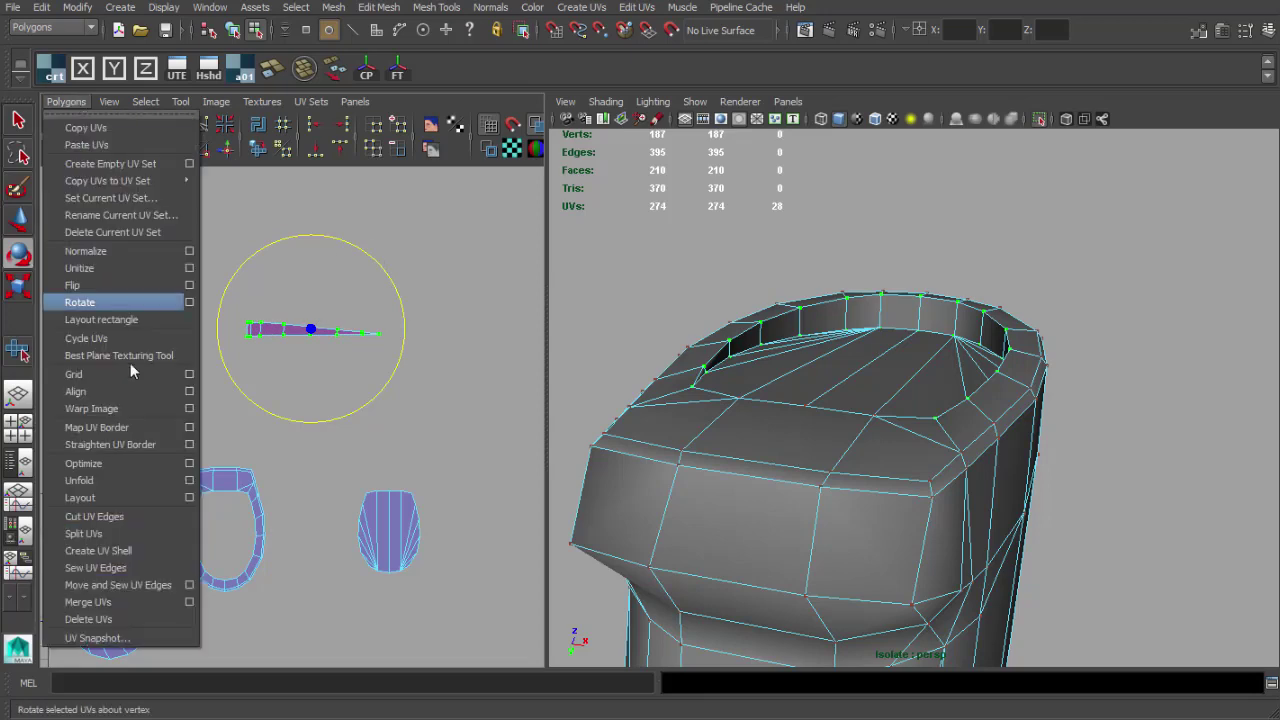
pyautogui.click(197, 488)
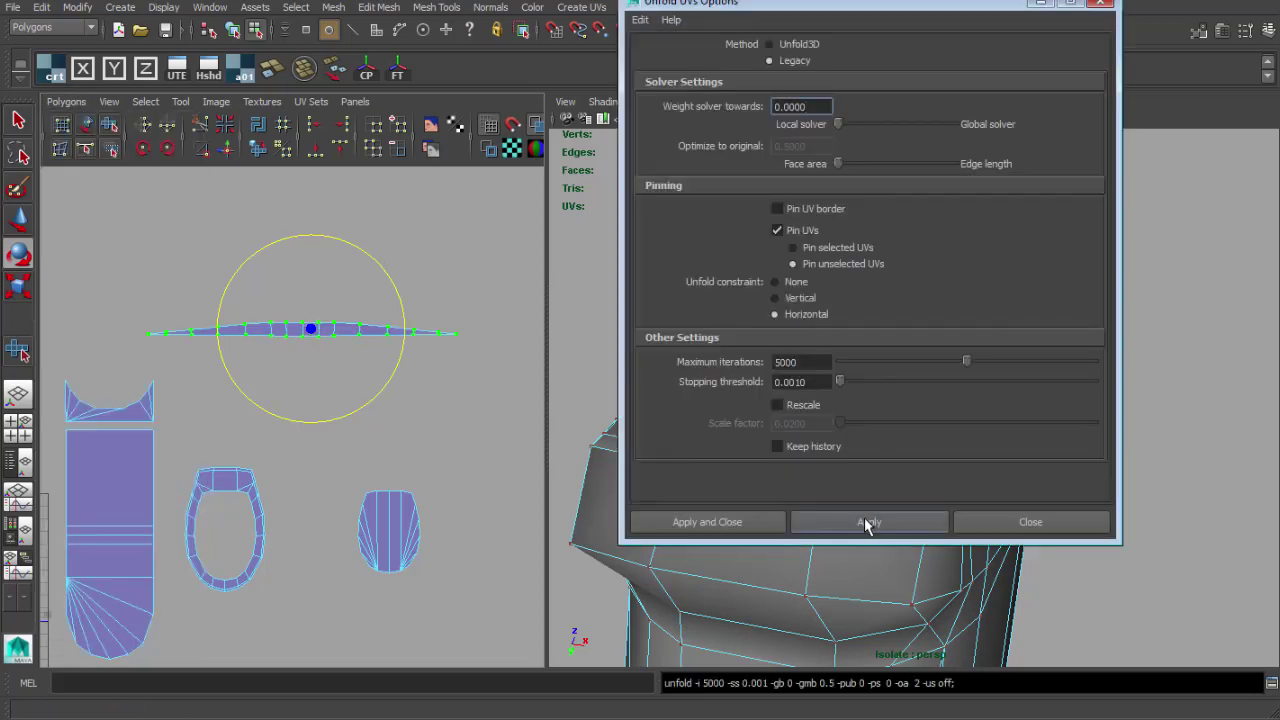
pyautogui.click(974, 530)
# - Show the checker texture, scale down the recess wall's shell to match the recess floor's checker size, and shift it slightly sideways
pyautogui.keyDown('alt'); pyautogui.moveTo(709, 366); pyautogui.dragTo(758, 370); pyautogui.keyUp('alt')
pyautogui.click(892, 120)
pyautogui.scroll(3, 906, 290)
pyautogui.keyDown('alt'); pyautogui.moveTo(906, 300); pyautogui.dragTo(891, 337); pyautogui.keyUp('alt')
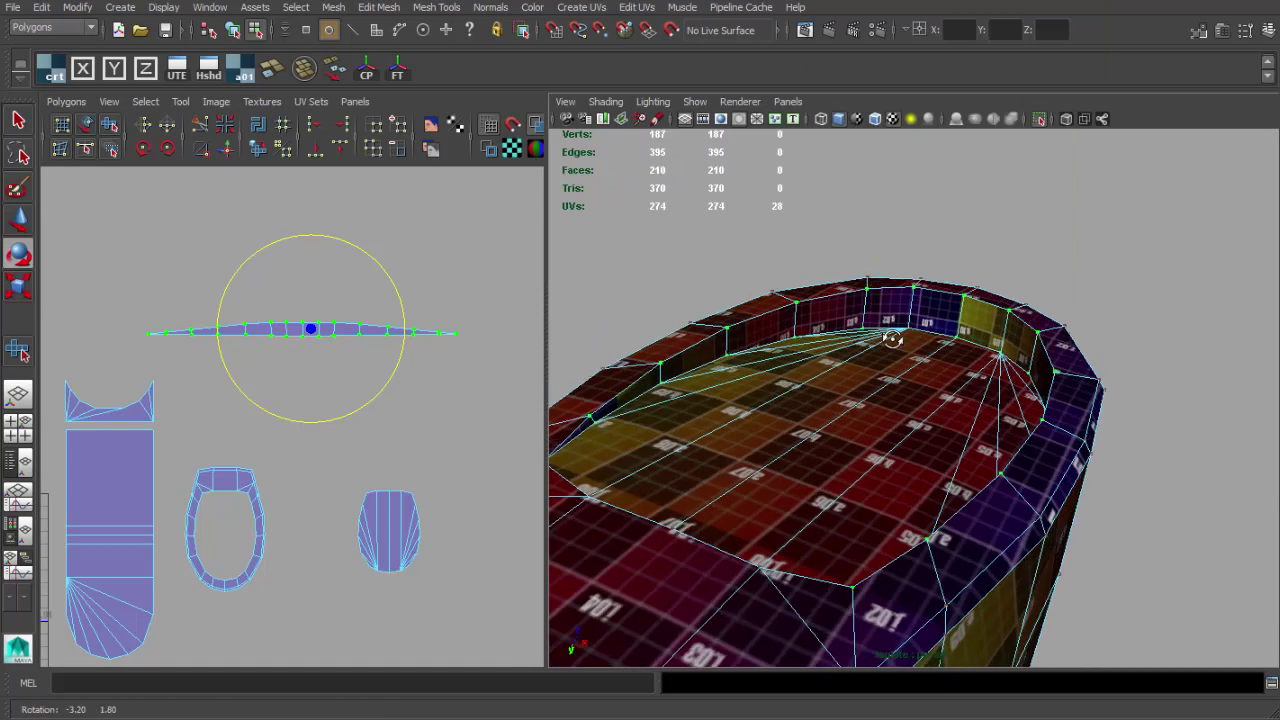
pyautogui.scroll(4, 923, 286)
pyautogui.keyDown('alt'); pyautogui.moveTo(917, 383); pyautogui.dragTo(836, 393); pyautogui.keyUp('alt')
pyautogui.scroll(1, 873, 380)
pyautogui.press('r')
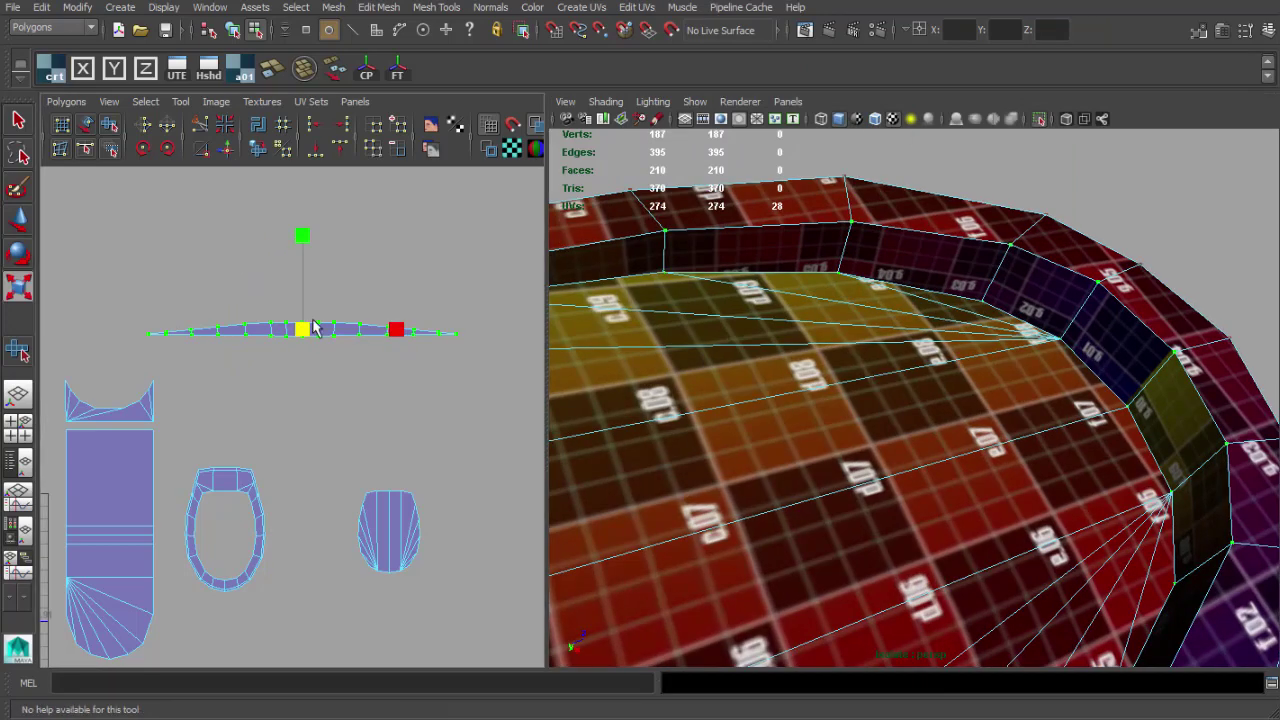
pyautogui.moveTo(302, 331); pyautogui.dragTo(270, 331)
pyautogui.press('w')
pyautogui.moveTo(403, 330); pyautogui.dragTo(392, 329)
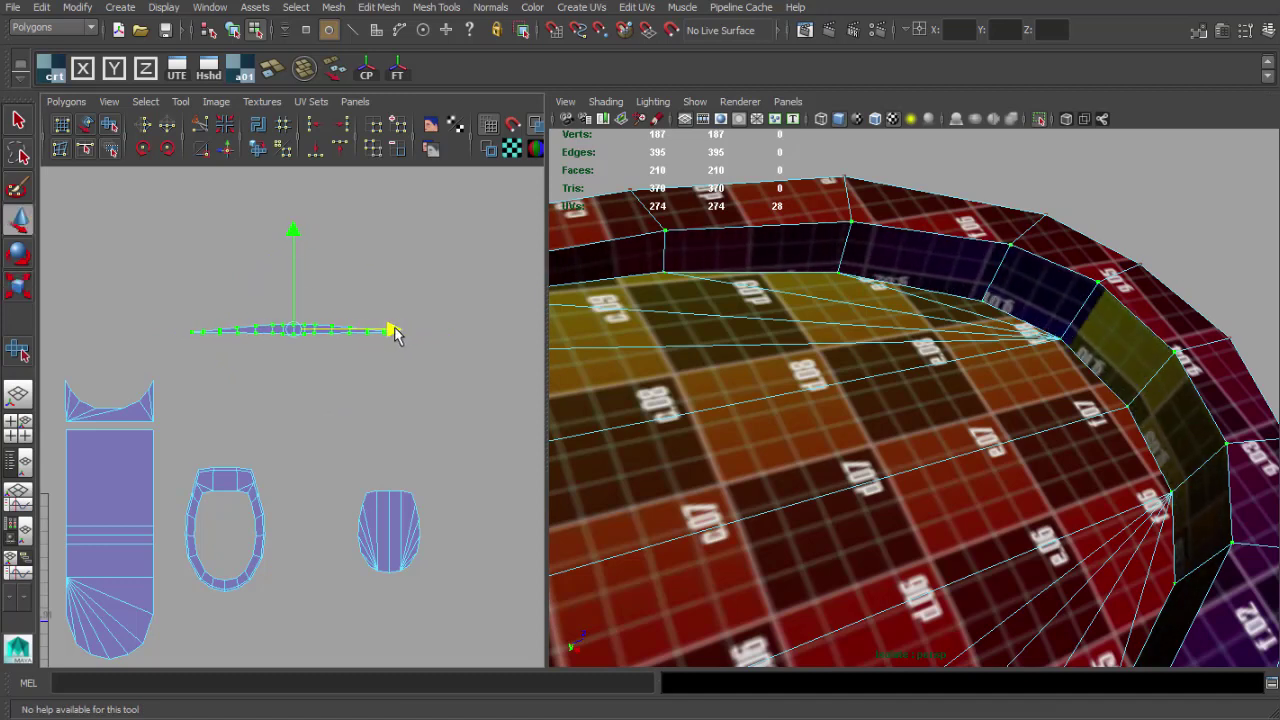
# - Rotate the recess wall's shell to vertical and place it close along the outer side of the tall top strip shell
pyautogui.scroll(-1, 310, 357)
pyautogui.keyDown('alt'); pyautogui.moveTo(309, 357); pyautogui.dragTo(383, 269, button='middle'); pyautogui.keyUp('alt')
pyautogui.click(144, 150)
pyautogui.click(144, 150)
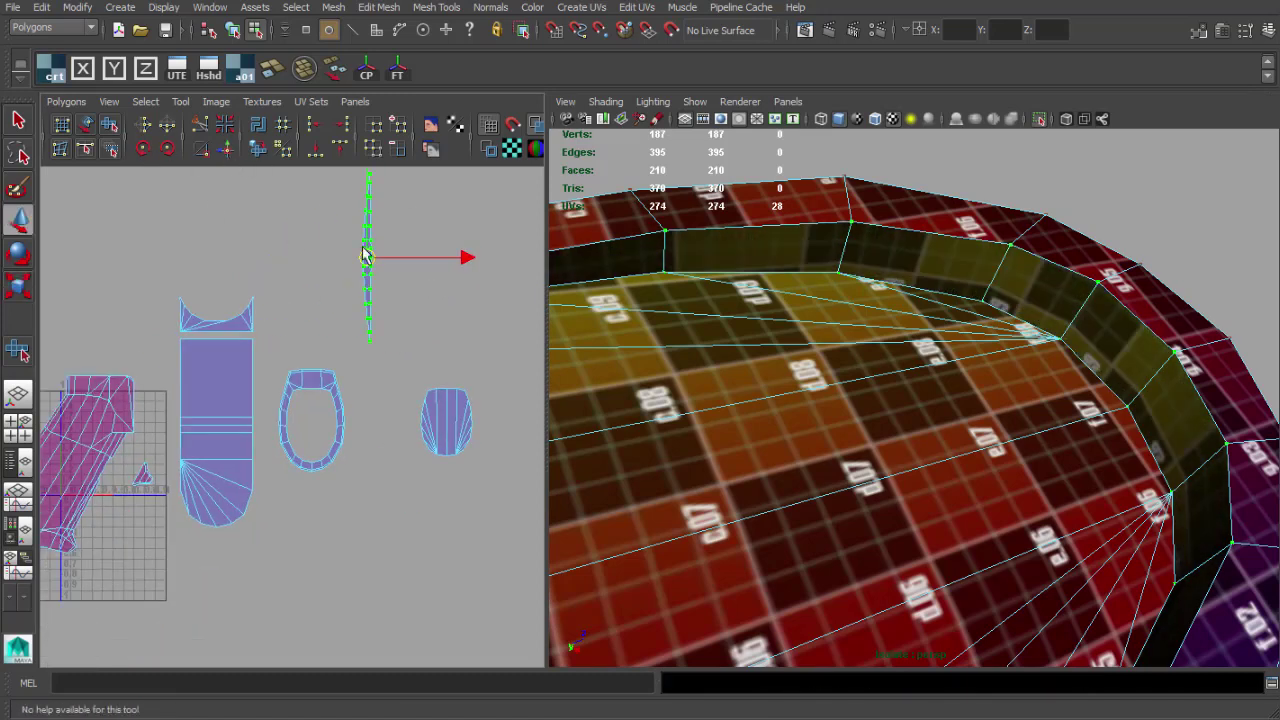
pyautogui.moveTo(368, 256); pyautogui.dragTo(170, 411)
pyautogui.scroll(2, 300, 346)
pyautogui.keyDown('alt'); pyautogui.moveTo(176, 411); pyautogui.dragTo(308, 420, button='middle'); pyautogui.keyUp('alt')
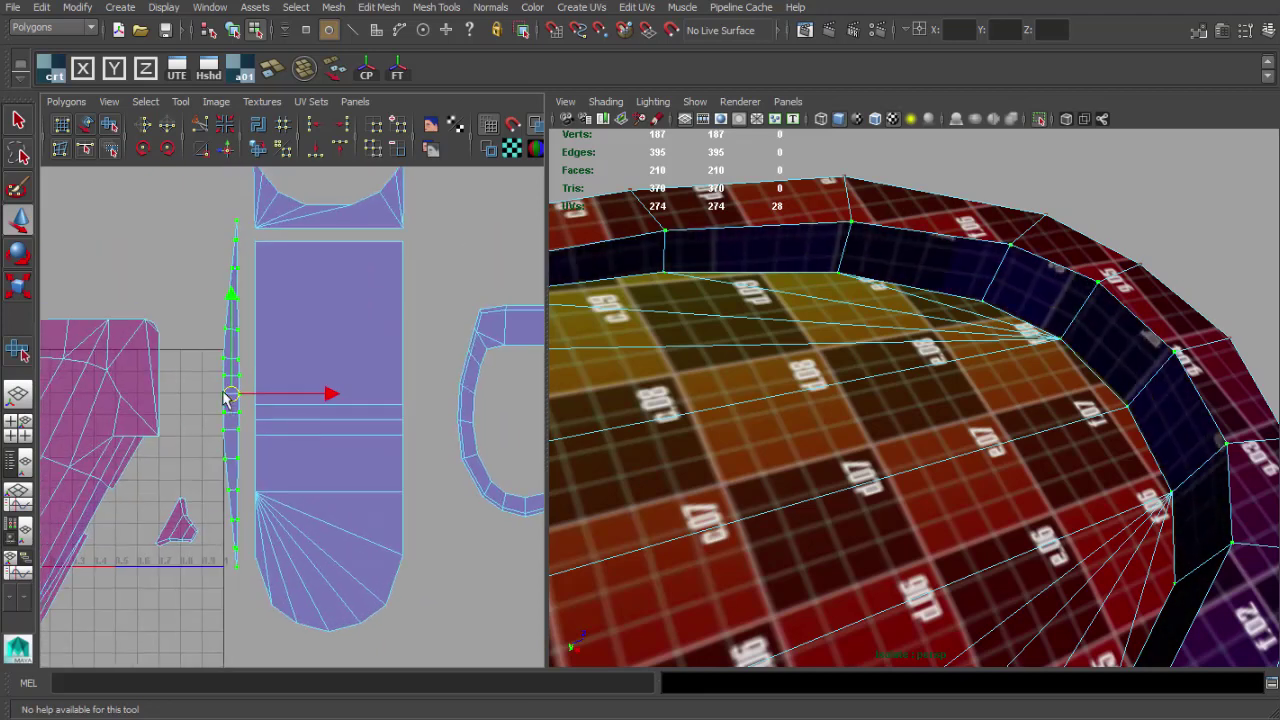
pyautogui.moveTo(229, 393); pyautogui.dragTo(241, 334)
pyautogui.scroll(-2, 276, 356)
pyautogui.keyDown('alt'); pyautogui.moveTo(277, 356); pyautogui.dragTo(232, 364, button='middle'); pyautogui.keyUp('alt')
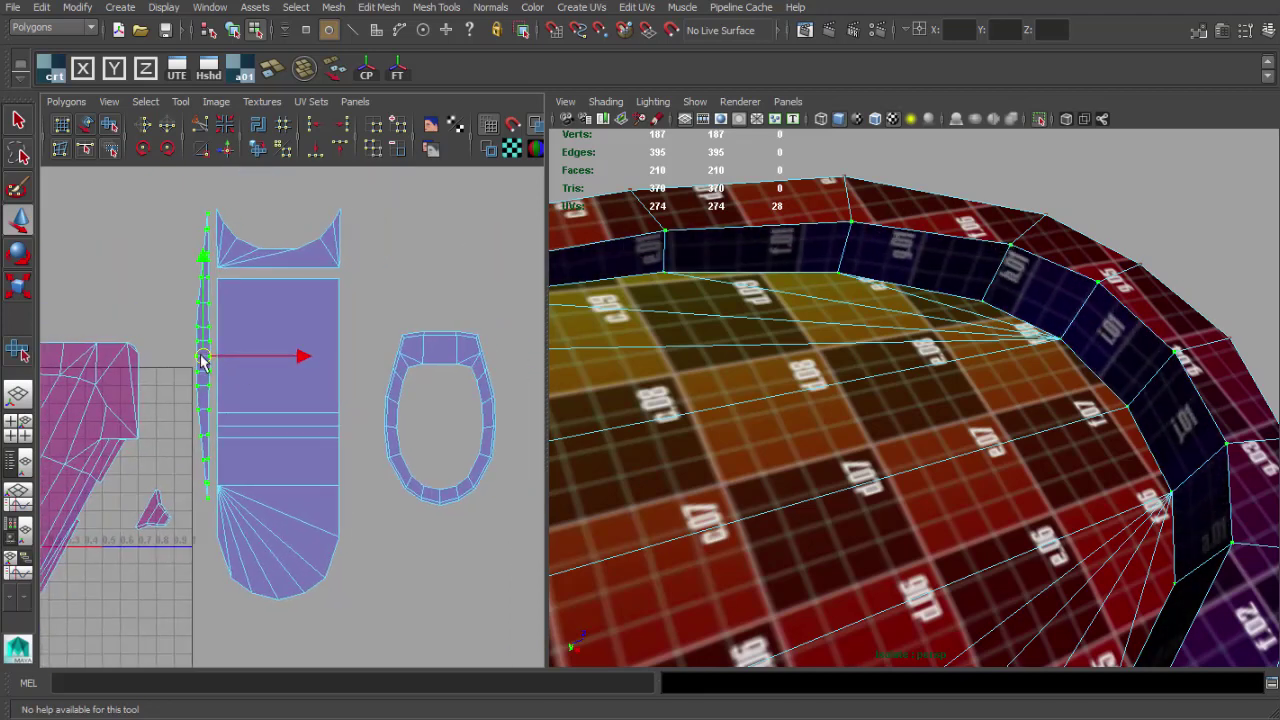
pyautogui.moveTo(201, 356); pyautogui.dragTo(203, 357)
# - Place the rim shell beside the tall strip with the recess floor shell below it, and shift these shells slightly away from the wall shell
pyautogui.scroll(-2, 370, 352)
pyautogui.keyDown('alt'); pyautogui.moveTo(379, 350); pyautogui.dragTo(271, 331, button='middle'); pyautogui.keyUp('alt')
pyautogui.moveTo(306, 399); pyautogui.dragTo(282, 300)
pyautogui.moveTo(492, 402); pyautogui.dragTo(274, 436)
pyautogui.click(399, 377)
pyautogui.scroll(-2, 345, 410)
pyautogui.keyDown('alt'); pyautogui.moveTo(330, 413); pyautogui.dragTo(395, 408, button='middle'); pyautogui.keyUp('alt')
pyautogui.scroll(1, 394, 407)
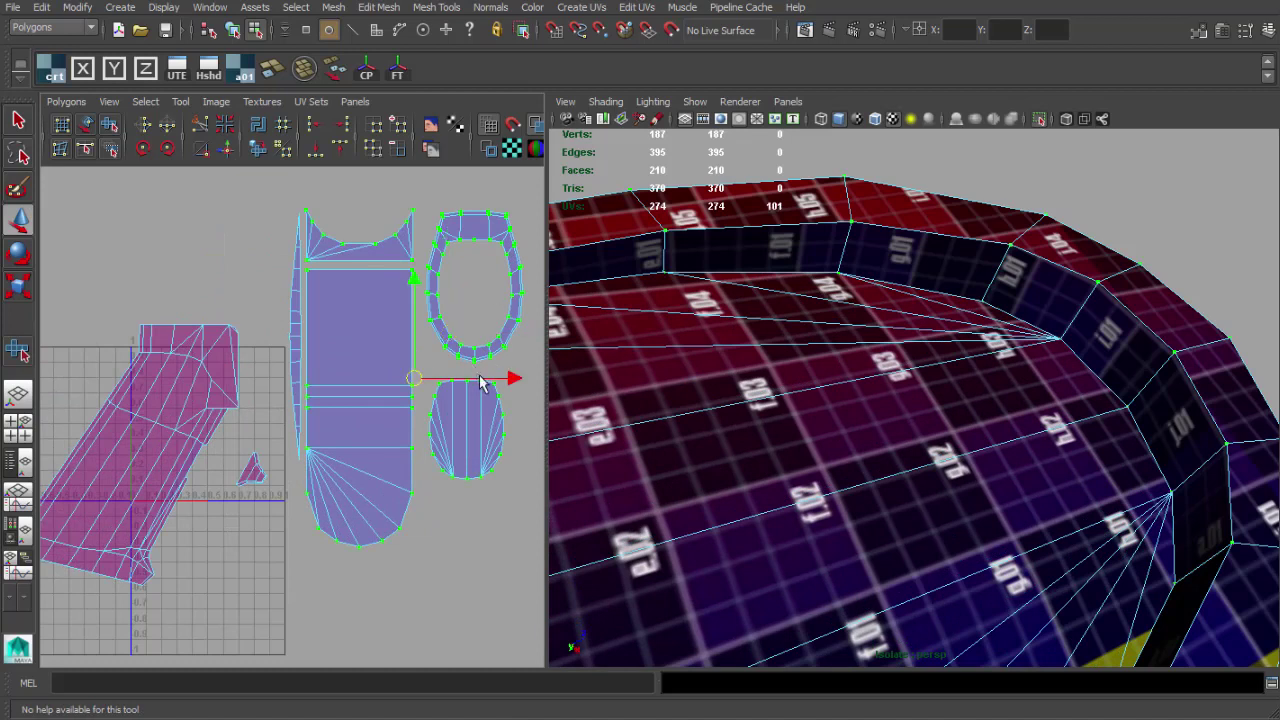
pyautogui.moveTo(483, 383); pyautogui.dragTo(489, 383)
# - Examine the whole grip from its recessed bottom, sides and top, with and without the checker texture
pyautogui.scroll(-3, 891, 334)
pyautogui.keyDown('alt'); pyautogui.moveTo(884, 350); pyautogui.dragTo(830, 321); pyautogui.keyUp('alt')
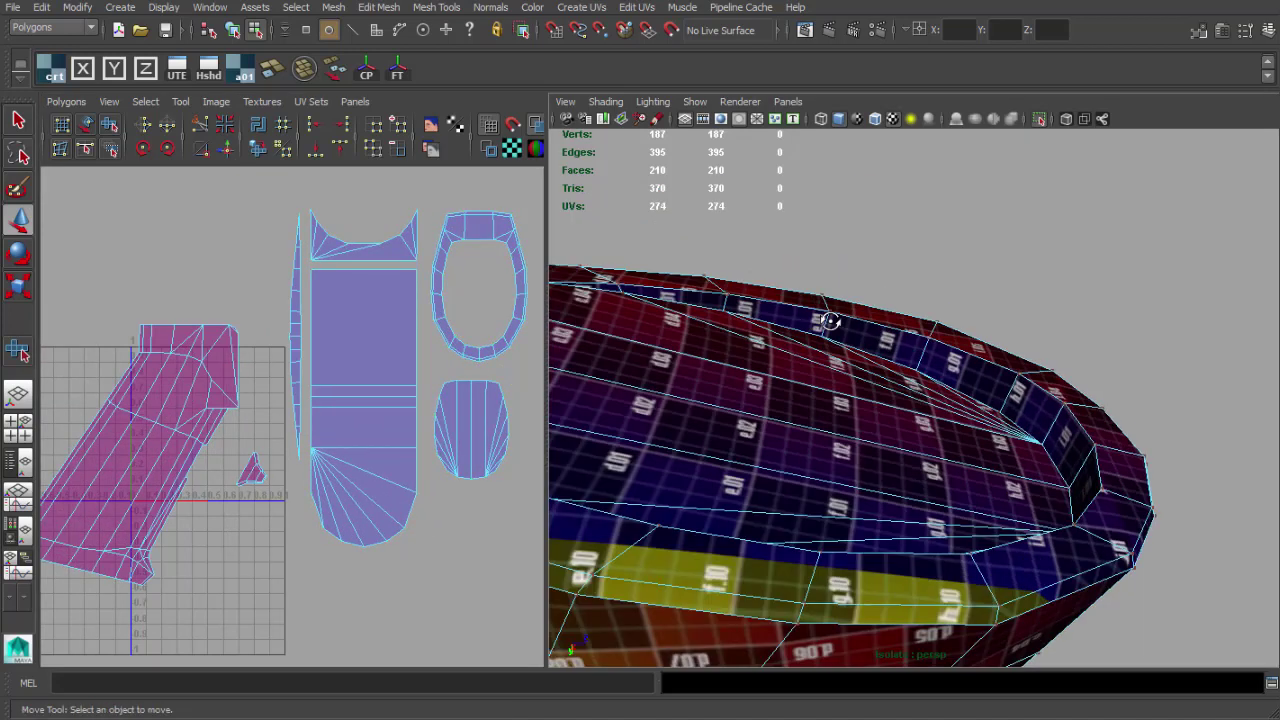
pyautogui.scroll(-5, 838, 332)
pyautogui.keyDown('alt'); pyautogui.moveTo(780, 374); pyautogui.dragTo(958, 354); pyautogui.keyUp('alt')
pyautogui.press('q')
pyautogui.moveTo(947, 352); pyautogui.dragTo(924, 213, button='right')
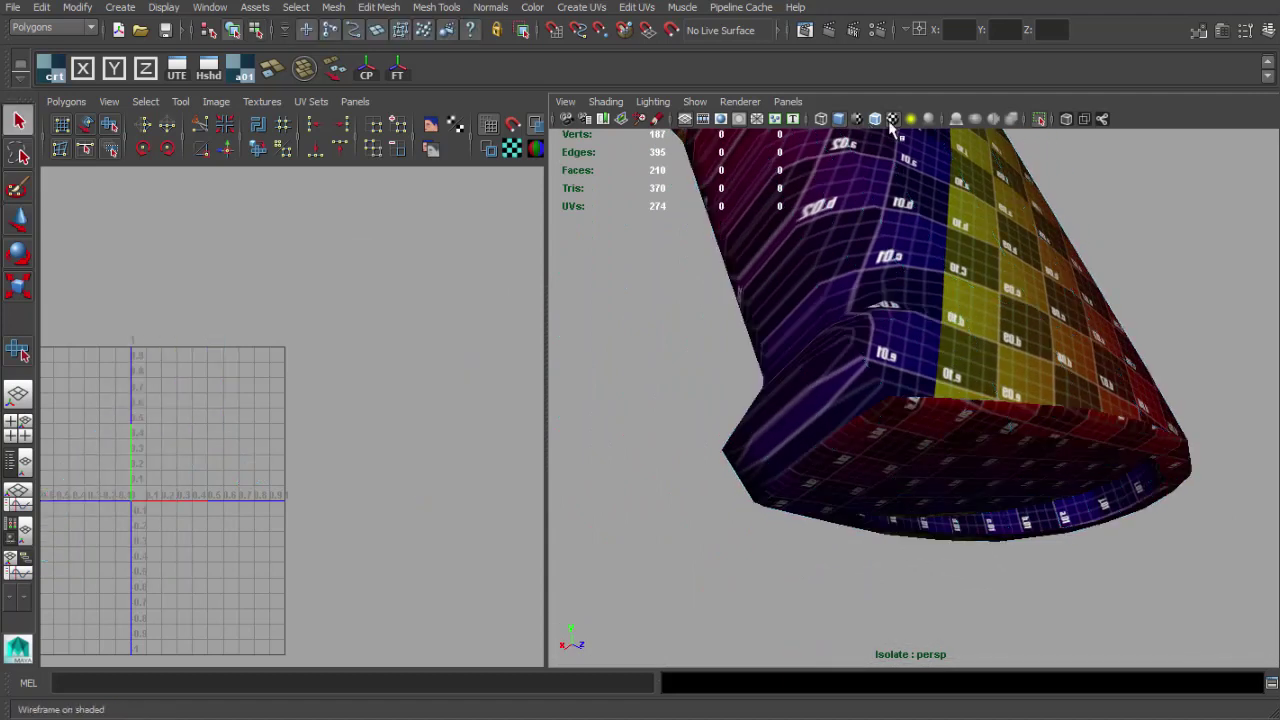
pyautogui.click(893, 120)
pyautogui.keyDown('alt'); pyautogui.moveTo(881, 283); pyautogui.dragTo(1130, 382); pyautogui.keyUp('alt')
pyautogui.click(1038, 428)
pyautogui.keyDown('alt'); pyautogui.moveTo(1040, 435); pyautogui.dragTo(1033, 478); pyautogui.keyUp('alt')
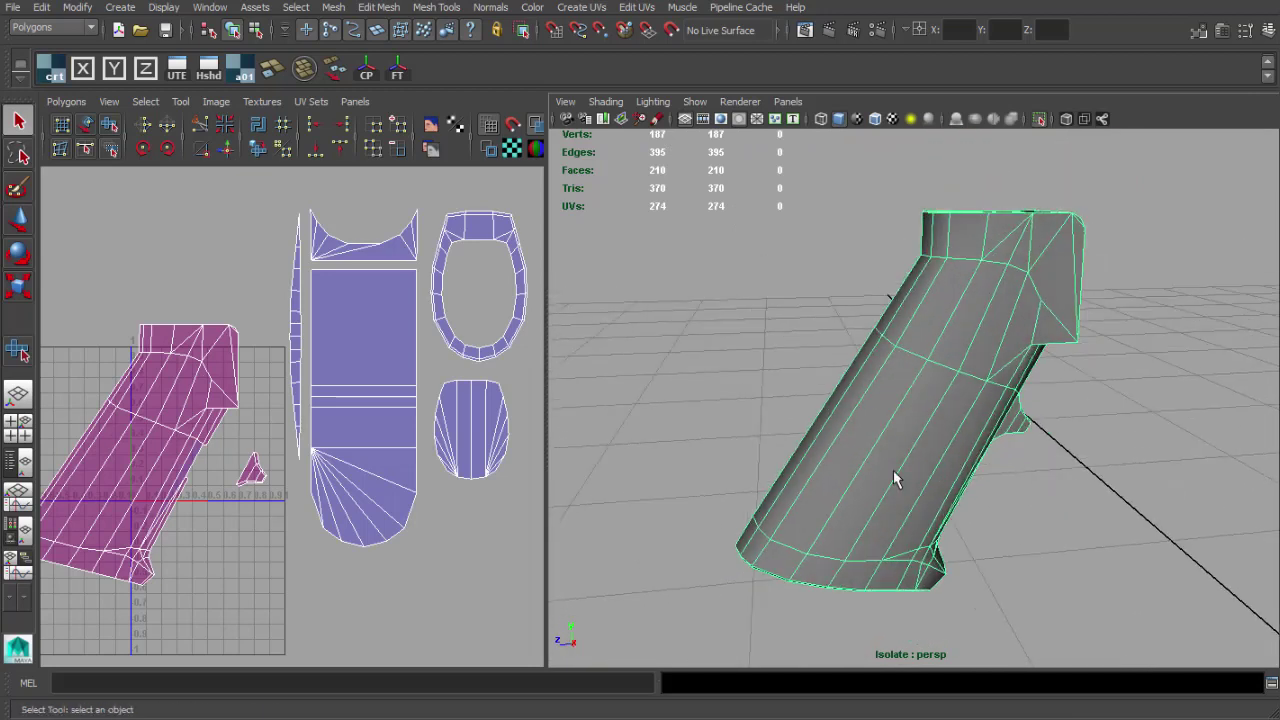
pyautogui.keyDown('alt'); pyautogui.moveTo(968, 428); pyautogui.dragTo(1025, 367); pyautogui.keyUp('alt')
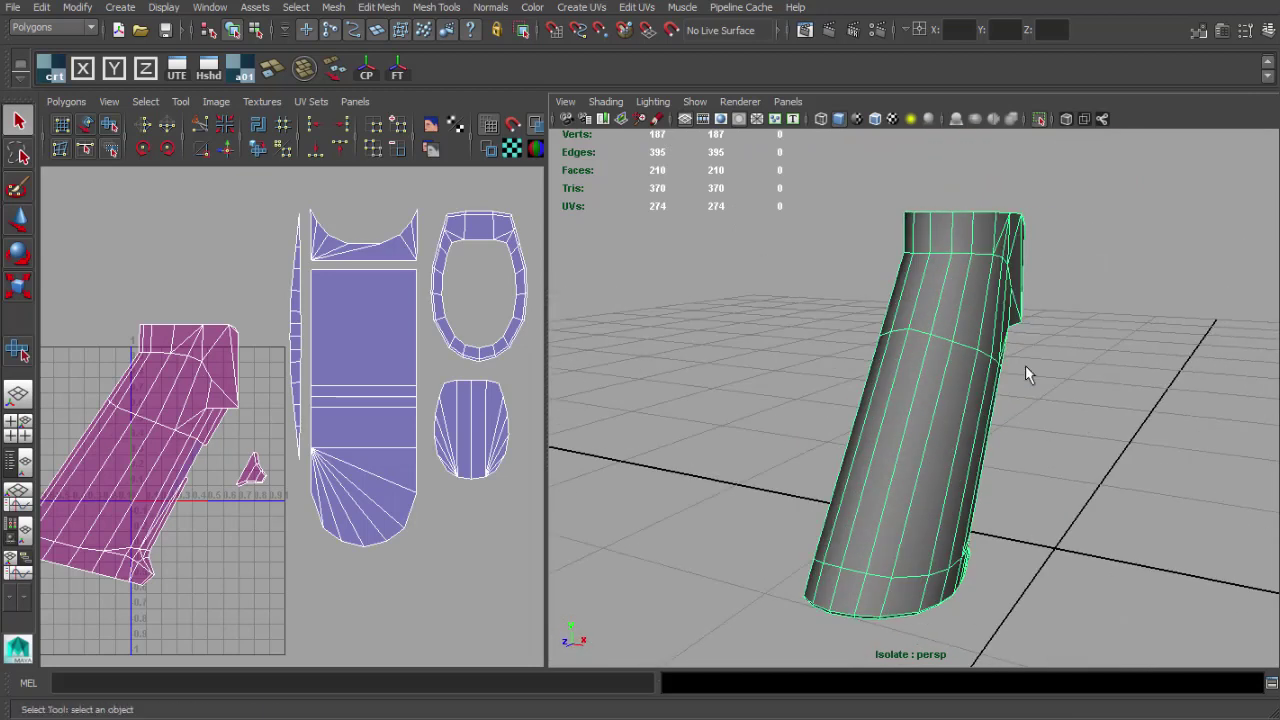
pyautogui.click(891, 121)
pyautogui.moveTo(922, 308)
pyautogui.keyDown('alt'); pyautogui.mouseDown()
pyautogui.moveTo(811, 323)
pyautogui.moveTo(664, 292)
pyautogui.mouseUp(); pyautogui.keyUp('alt')
pyautogui.moveTo(862, 362)
pyautogui.keyDown('alt'); pyautogui.mouseDown()
pyautogui.moveTo(797, 351)
pyautogui.moveTo(811, 354)
pyautogui.moveTo(796, 332)
pyautogui.moveTo(814, 326)
pyautogui.moveTo(1131, 417)
pyautogui.moveTo(1033, 433)
pyautogui.mouseUp(); pyautogui.keyUp('alt')
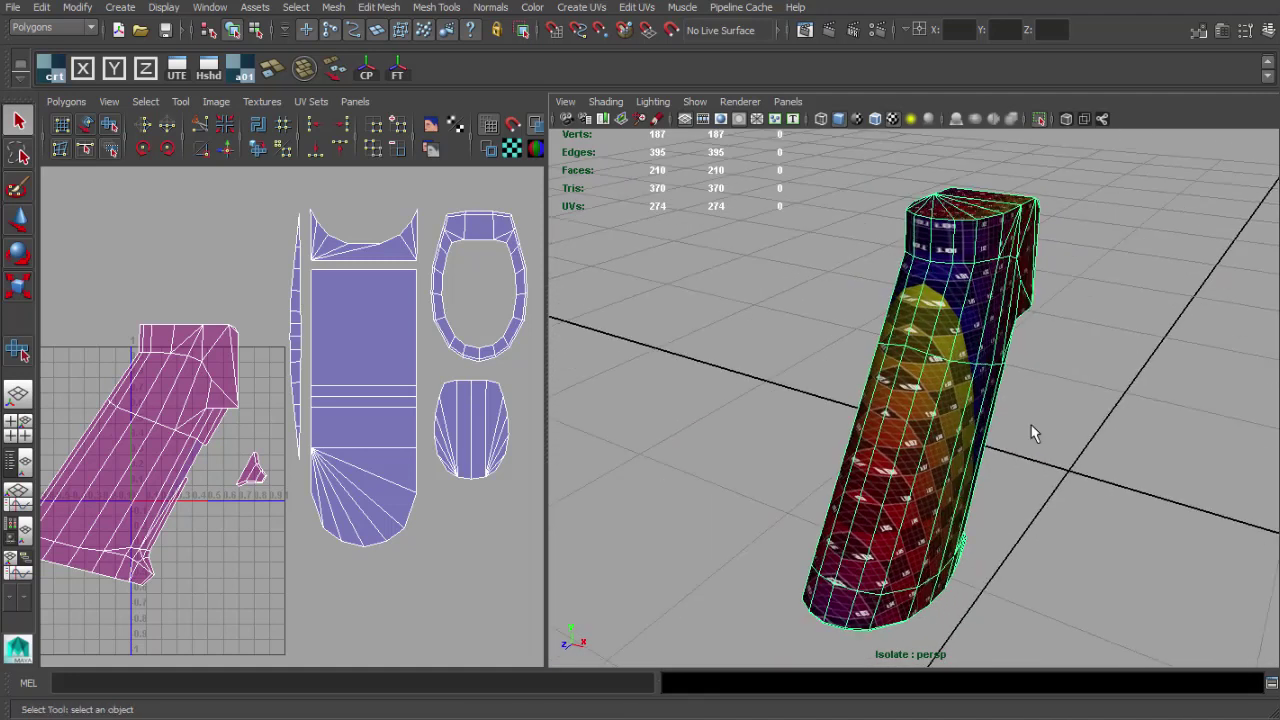
# - Select the centre edge loop down the back of the grip and cut the body's UVs along it
pyautogui.keyDown('alt'); pyautogui.moveTo(981, 339); pyautogui.dragTo(901, 182); pyautogui.keyUp('alt')
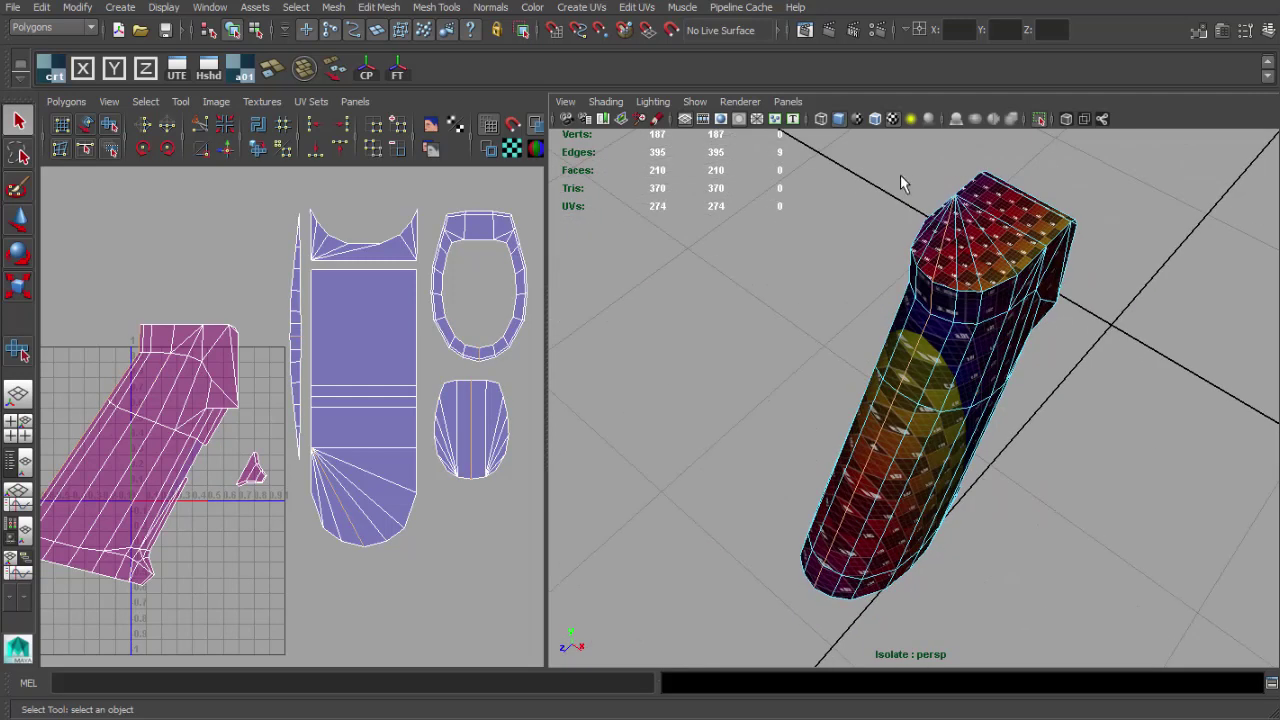
pyautogui.keyDown('ctrl'); pyautogui.moveTo(1015, 261); pyautogui.dragTo(1016, 262); pyautogui.keyUp('ctrl')
pyautogui.keyDown('alt'); pyautogui.moveTo(1016, 262); pyautogui.dragTo(1115, 148); pyautogui.keyUp('alt')
pyautogui.keyDown('alt'); pyautogui.moveTo(495, 357); pyautogui.dragTo(434, 338, button='right'); pyautogui.keyUp('alt')
pyautogui.moveTo(497, 229); pyautogui.dragTo(279, 543)
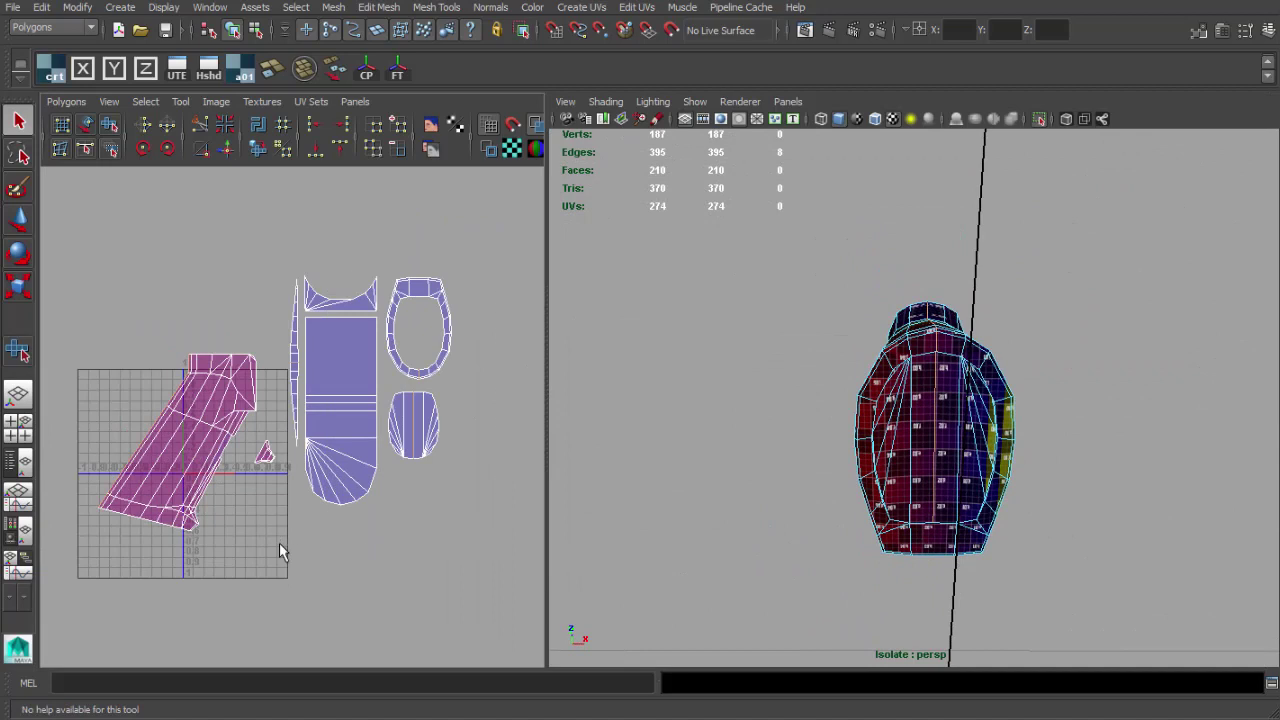
pyautogui.moveTo(422, 345); pyautogui.dragTo(424, 303, button='right')
pyautogui.moveTo(507, 200); pyautogui.dragTo(346, 460)
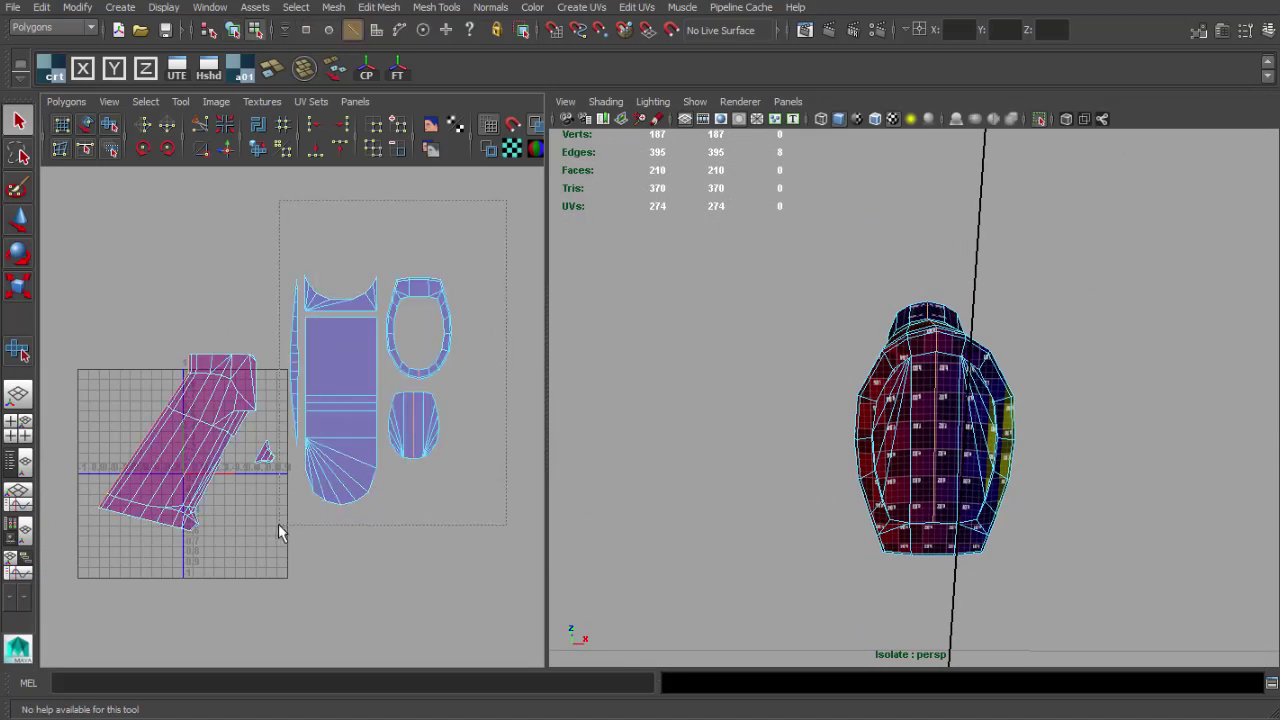
pyautogui.keyDown('ctrl'); pyautogui.moveTo(278, 524); pyautogui.dragTo(278, 525); pyautogui.keyUp('ctrl')
pyautogui.keyDown('alt'); pyautogui.moveTo(250, 420); pyautogui.dragTo(326, 380, button='middle'); pyautogui.keyUp('alt')
pyautogui.scroll(2, 329, 379)
pyautogui.keyDown('shift'); pyautogui.moveTo(280, 386); pyautogui.dragTo(196, 385, button='right'); pyautogui.keyUp('shift')
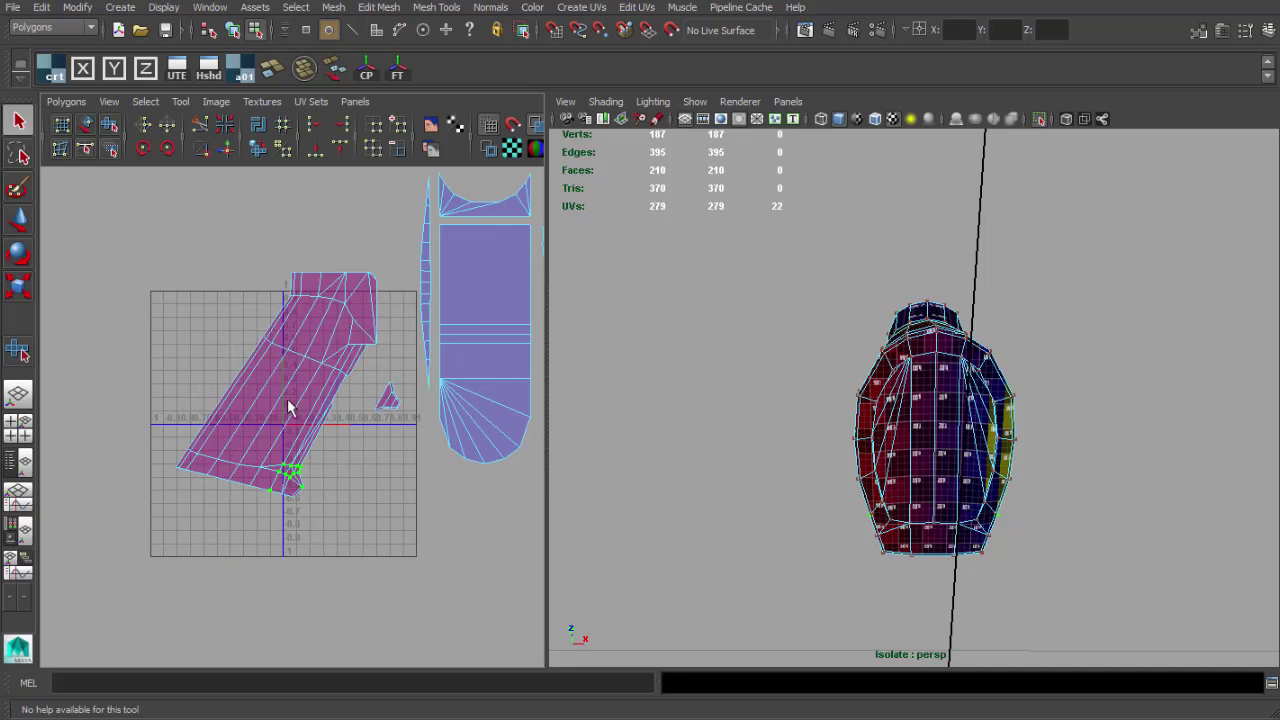
# - Try moving the grip body's UV shell sideways, and undo the move
pyautogui.moveTo(376, 387); pyautogui.dragTo(337, 385)
pyautogui.hotkey('ctrl', 'z')
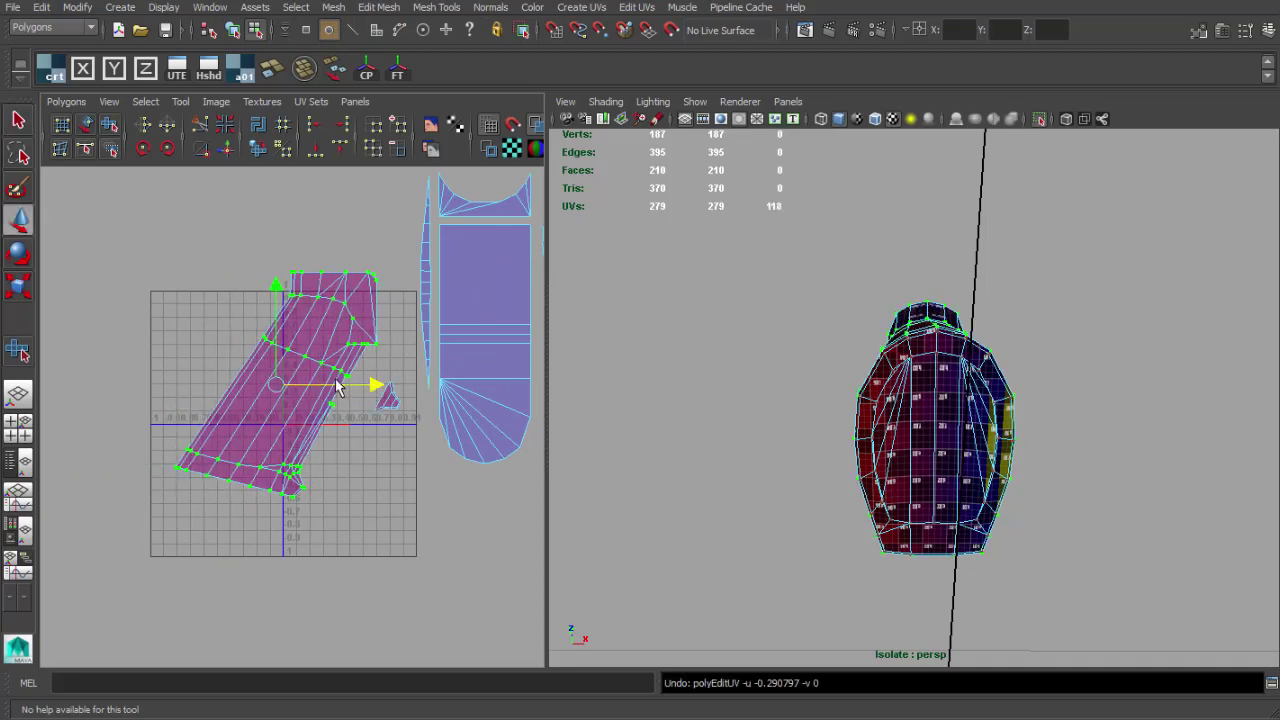
# - Try unfolding the grip body's UV shell horizontally and vertically with the Legacy method, and check the finger side on the model
pyautogui.click(66, 101)
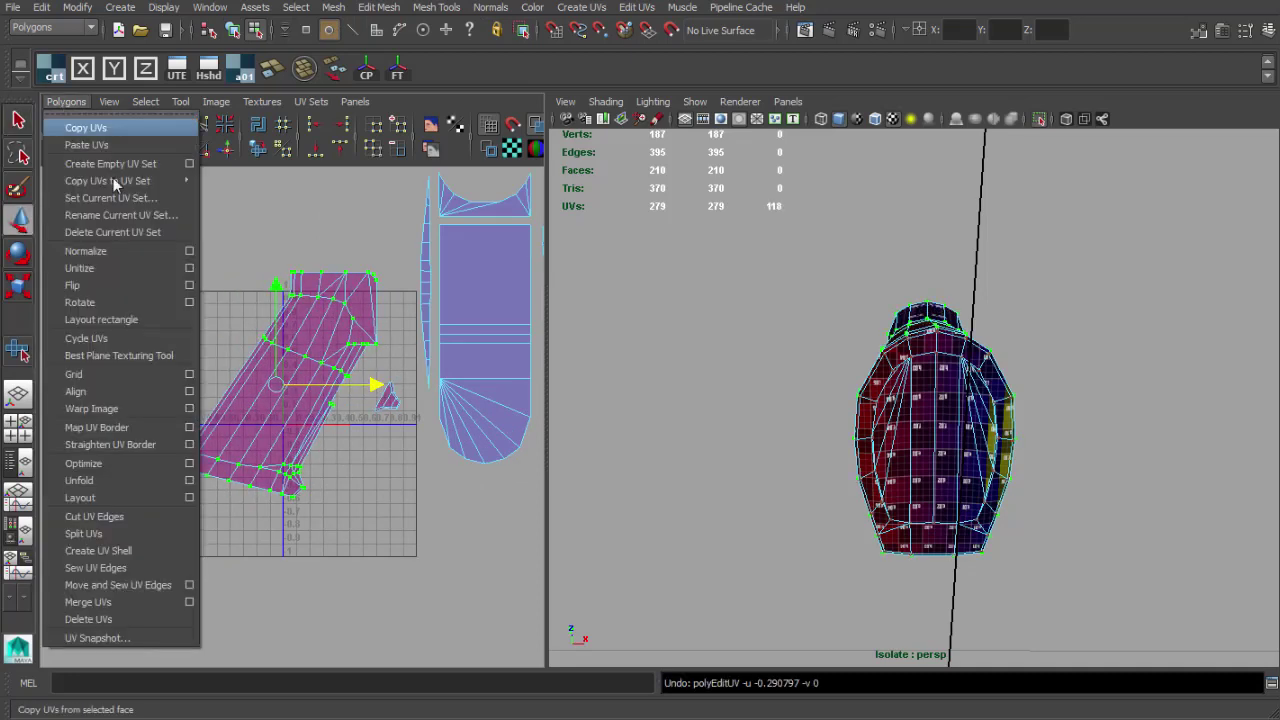
pyautogui.click(191, 482)
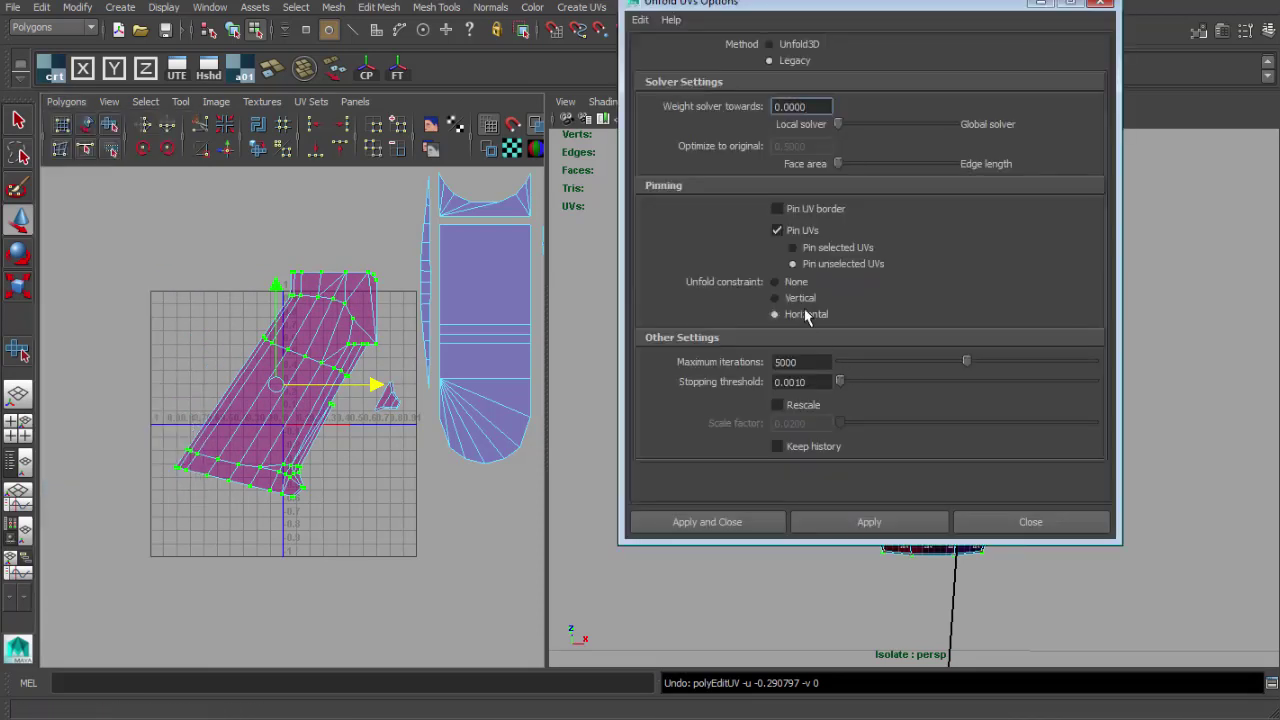
pyautogui.click(868, 522)
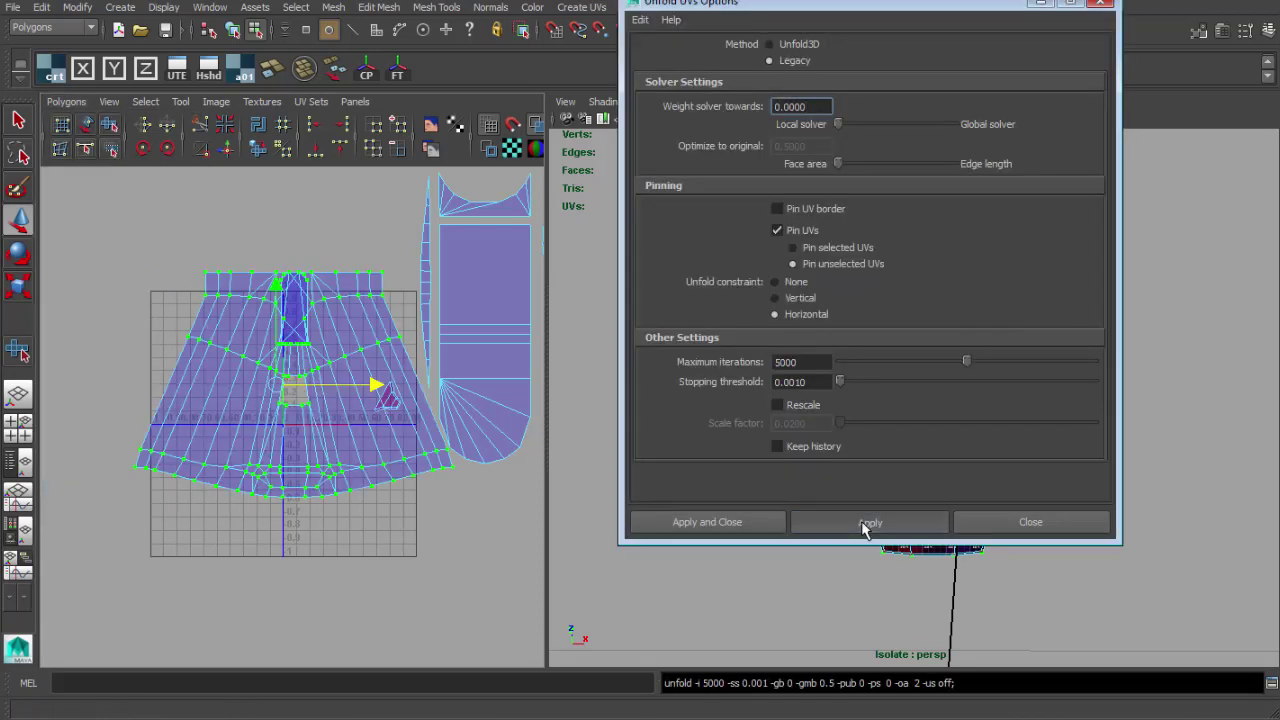
pyautogui.click(849, 523)
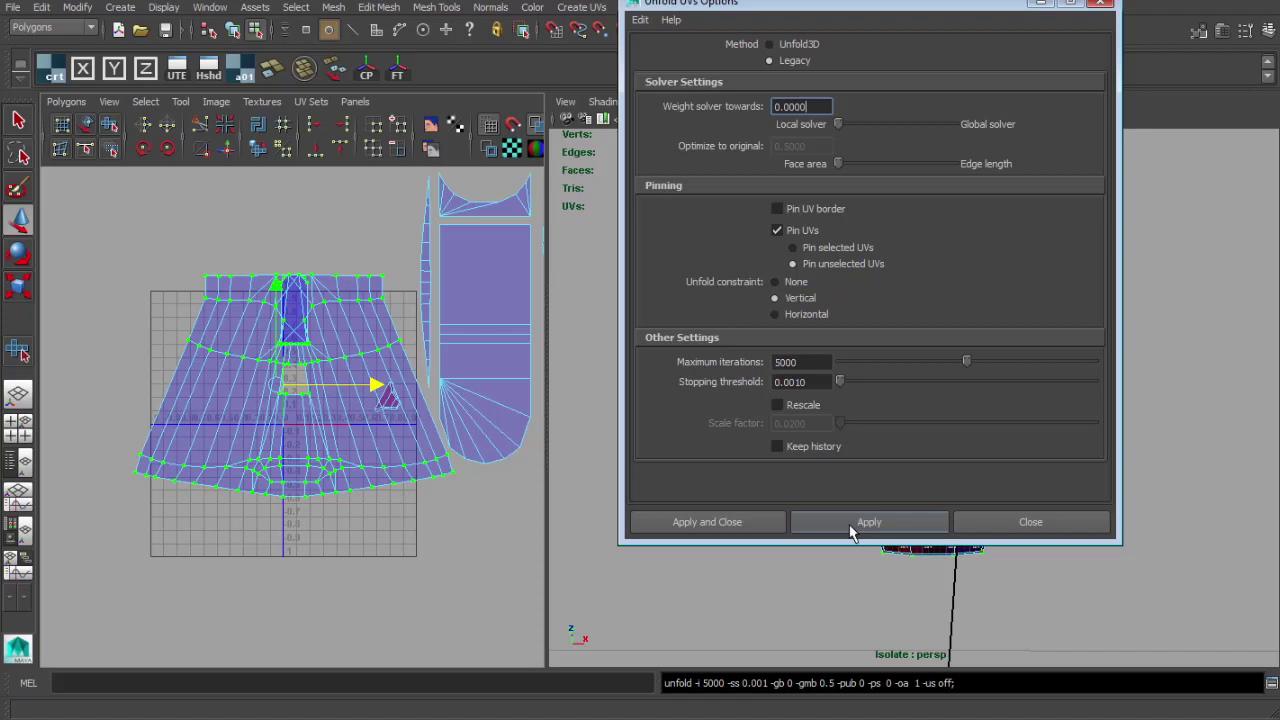
pyautogui.click(980, 525)
pyautogui.keyDown('alt'); pyautogui.moveTo(900, 388); pyautogui.dragTo(712, 378); pyautogui.keyUp('alt')
pyautogui.keyDown('alt'); pyautogui.moveTo(712, 378); pyautogui.dragTo(798, 405, button='right'); pyautogui.keyUp('alt')
pyautogui.keyDown('alt'); pyautogui.moveTo(798, 405); pyautogui.dragTo(766, 389); pyautogui.keyUp('alt')
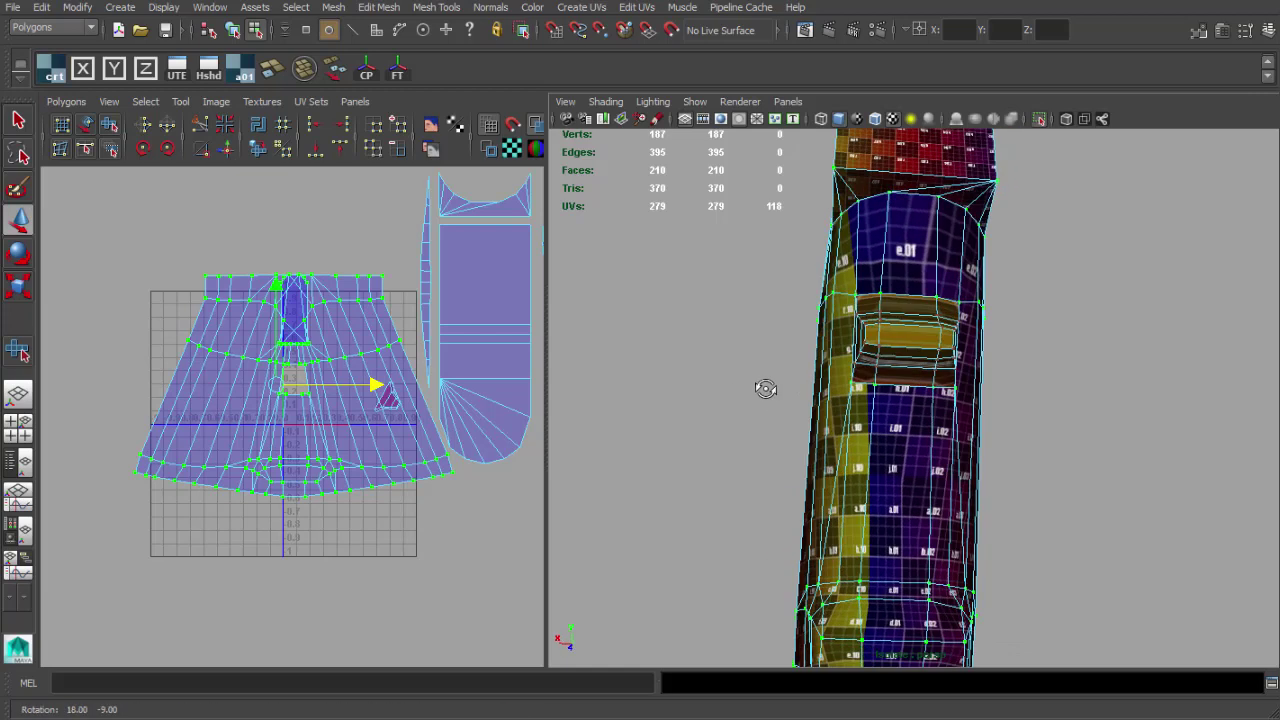
pyautogui.keyDown('alt'); pyautogui.moveTo(769, 391); pyautogui.dragTo(782, 345, button='middle'); pyautogui.keyUp('alt')
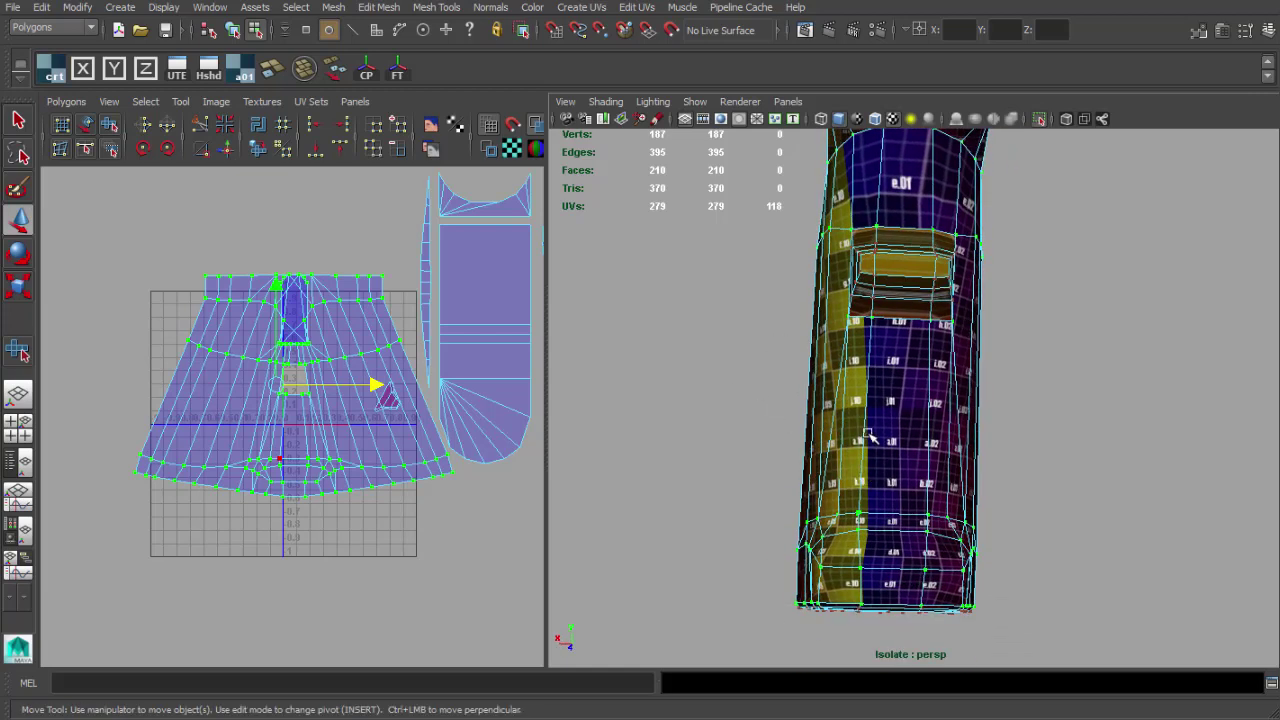
# - Undo the unfolds and the last seam cut, going back to the earlier edge loop selection on the grip
pyautogui.hotkey('ctrl', 'z')
pyautogui.hotkey('ctrl', 'z')
pyautogui.hotkey('ctrl', 'z')
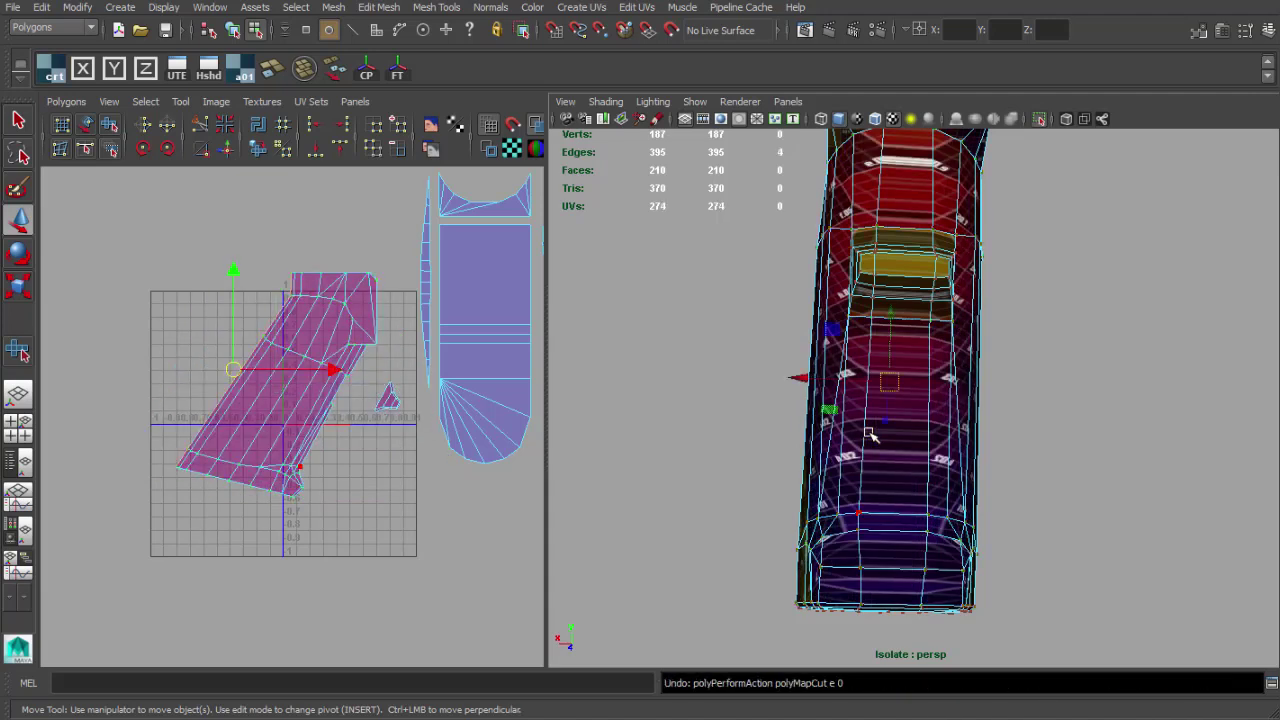
pyautogui.hotkey('ctrl', 'z')
pyautogui.keyDown('alt'); pyautogui.moveTo(860, 440); pyautogui.dragTo(846, 462); pyautogui.keyUp('alt')
pyautogui.hotkey('ctrl', 'z')
pyautogui.hotkey('ctrl', 'z')
pyautogui.hotkey('ctrl', 'z')
pyautogui.press('q')
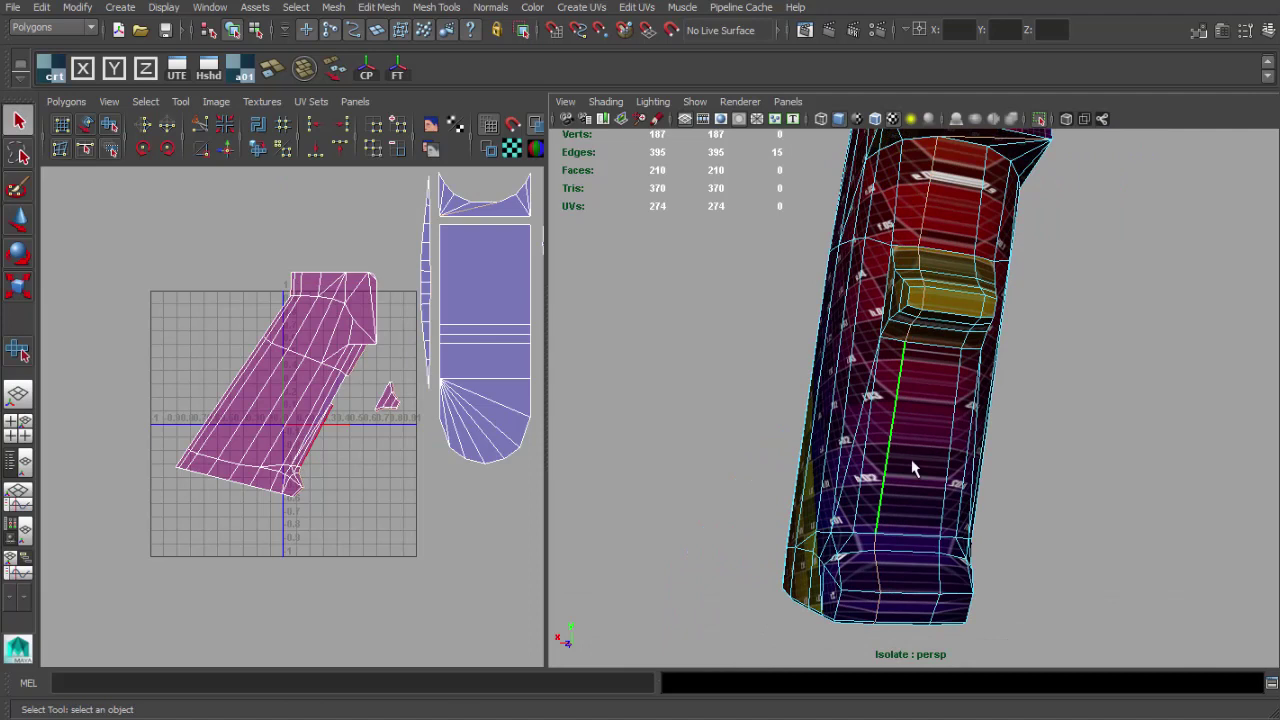
# - Remove the surplus edges near the grip's lower end from the edge selection, keeping the loop down the finger side
pyautogui.scroll(-5, 912, 466)
pyautogui.keyDown('alt'); pyautogui.moveTo(901, 418); pyautogui.dragTo(845, 410); pyautogui.keyUp('alt')
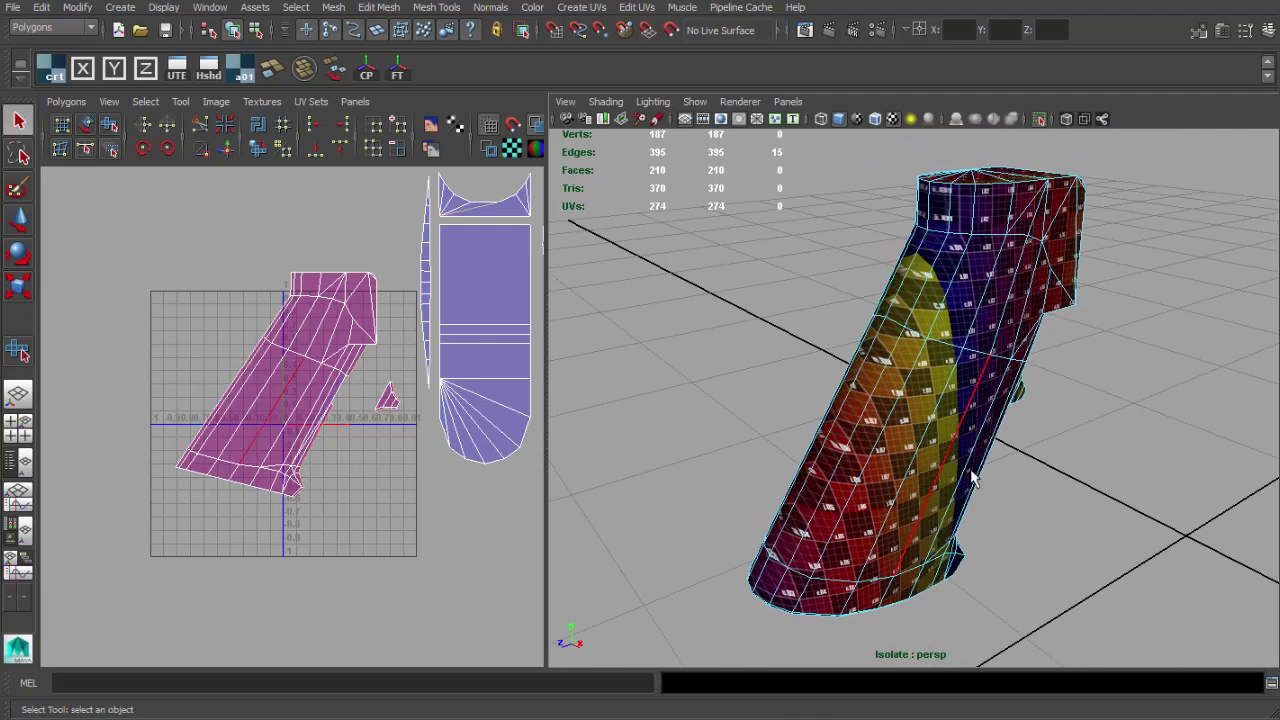
pyautogui.keyDown('alt'); pyautogui.moveTo(972, 480); pyautogui.dragTo(820, 537); pyautogui.keyUp('alt')
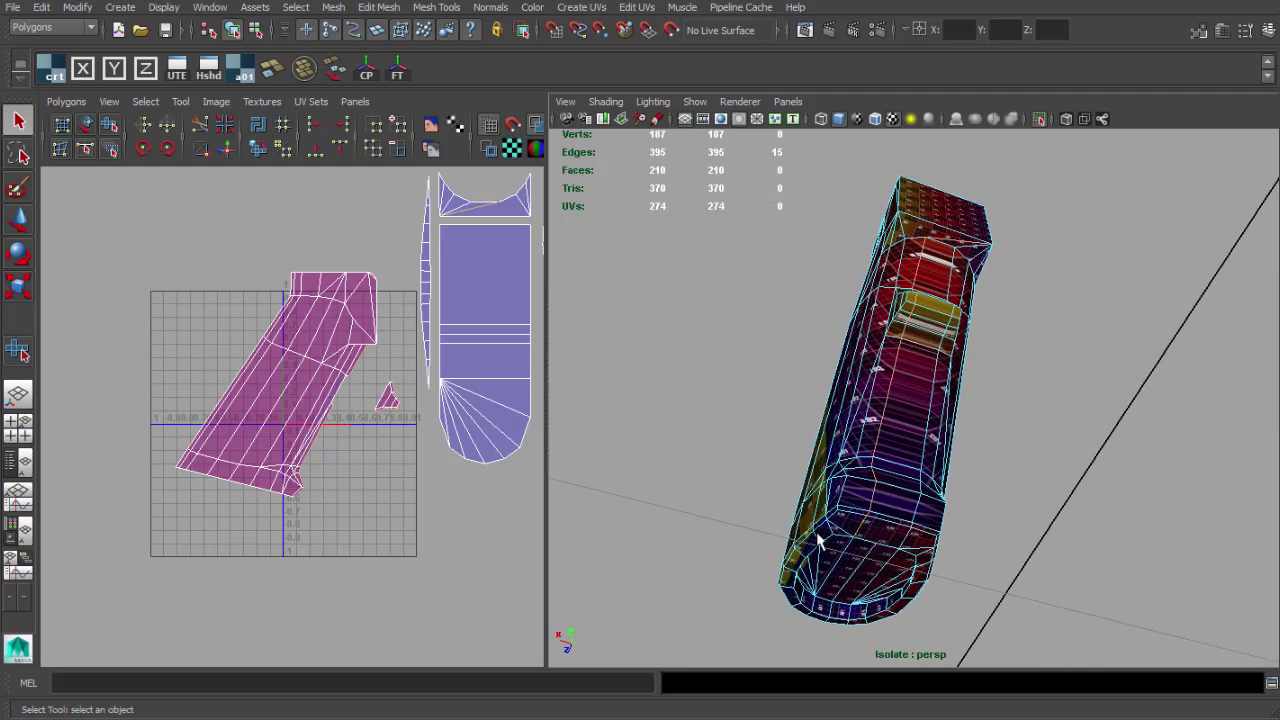
pyautogui.keyDown('alt'); pyautogui.moveTo(820, 537); pyautogui.dragTo(867, 450, button='middle'); pyautogui.keyUp('alt')
pyautogui.scroll(3, 867, 450)
pyautogui.keyDown('ctrl'); pyautogui.moveTo(862, 361); pyautogui.dragTo(930, 448); pyautogui.keyUp('ctrl')
pyautogui.keyDown('alt'); pyautogui.moveTo(930, 448); pyautogui.dragTo(946, 437); pyautogui.keyUp('alt')
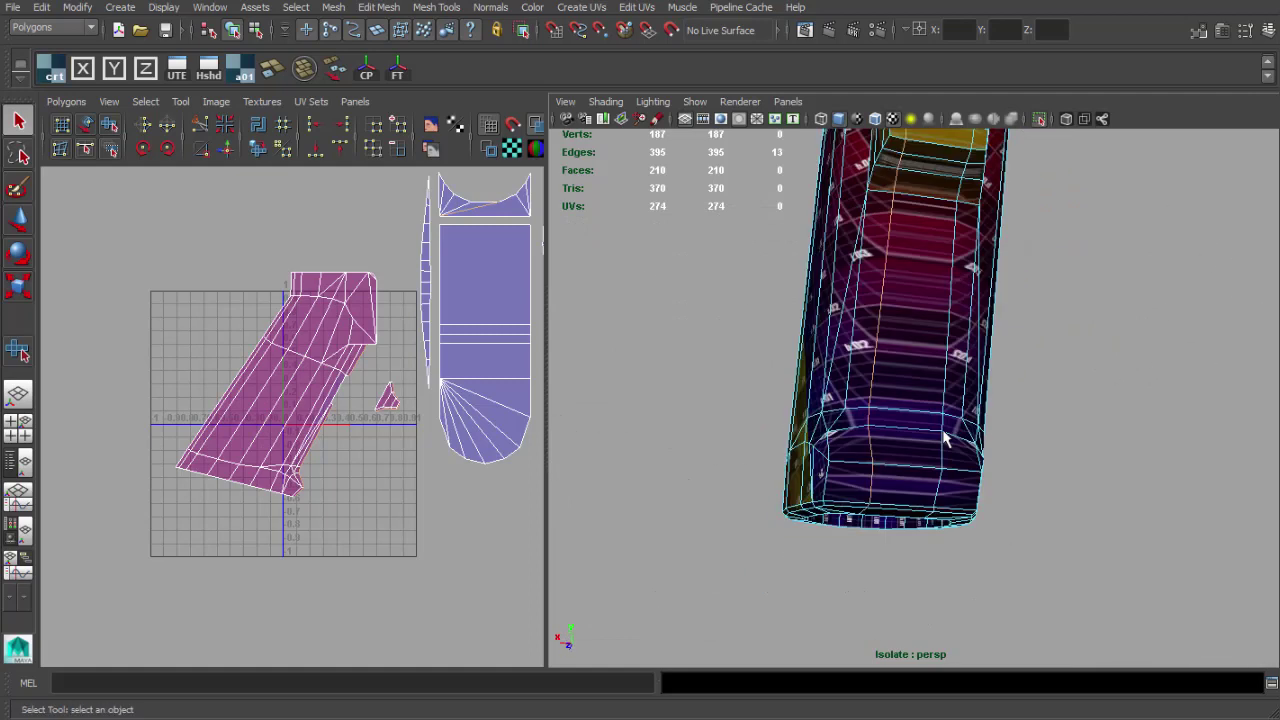
pyautogui.keyDown('alt'); pyautogui.moveTo(946, 437); pyautogui.dragTo(951, 460, button='middle'); pyautogui.keyUp('alt')
pyautogui.keyDown('alt'); pyautogui.moveTo(951, 460); pyautogui.dragTo(950, 432); pyautogui.keyUp('alt')
pyautogui.keyDown('alt'); pyautogui.moveTo(950, 432); pyautogui.dragTo(994, 440, button='right'); pyautogui.keyUp('alt')
pyautogui.keyDown('alt'); pyautogui.moveTo(891, 318); pyautogui.dragTo(934, 441, button='middle'); pyautogui.keyUp('alt')
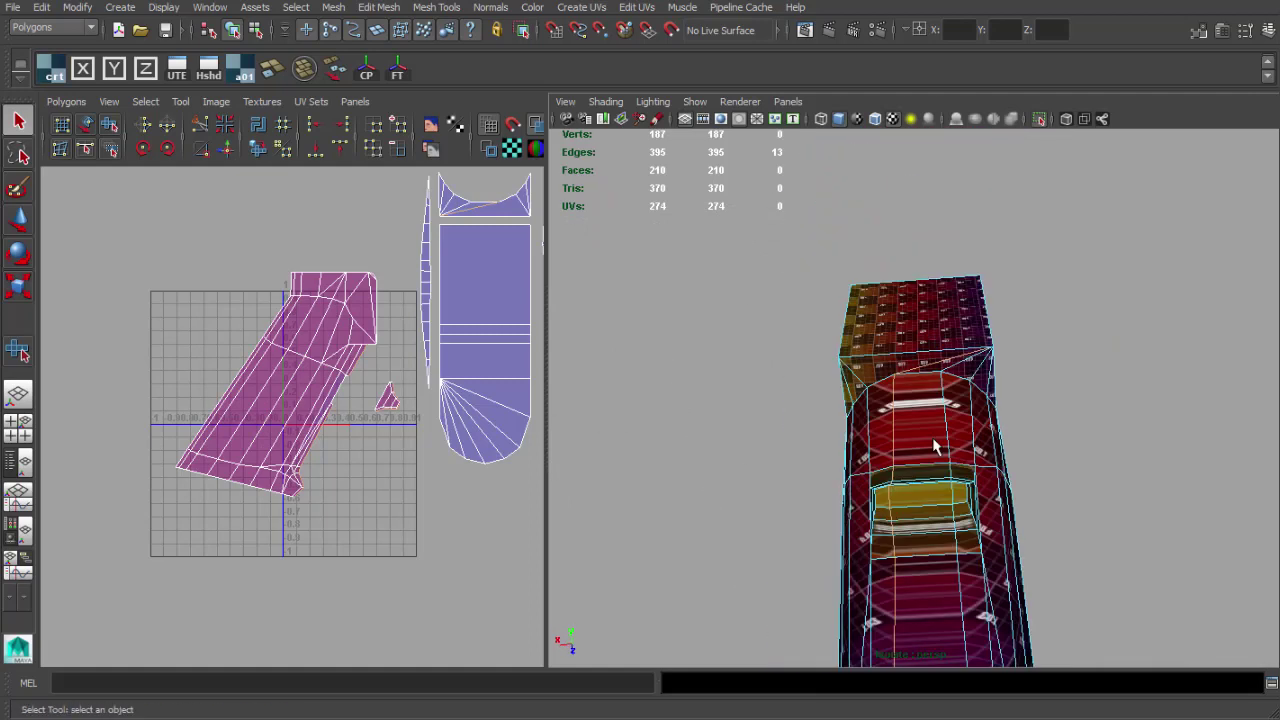
# - Deselect the extra edge under the grip's top block and cut the body's UVs along the remaining finger-side edges
pyautogui.keyDown('alt'); pyautogui.moveTo(934, 441); pyautogui.dragTo(990, 385, button='right'); pyautogui.keyUp('alt')
pyautogui.keyDown('alt'); pyautogui.moveTo(990, 385); pyautogui.dragTo(1000, 362); pyautogui.keyUp('alt')
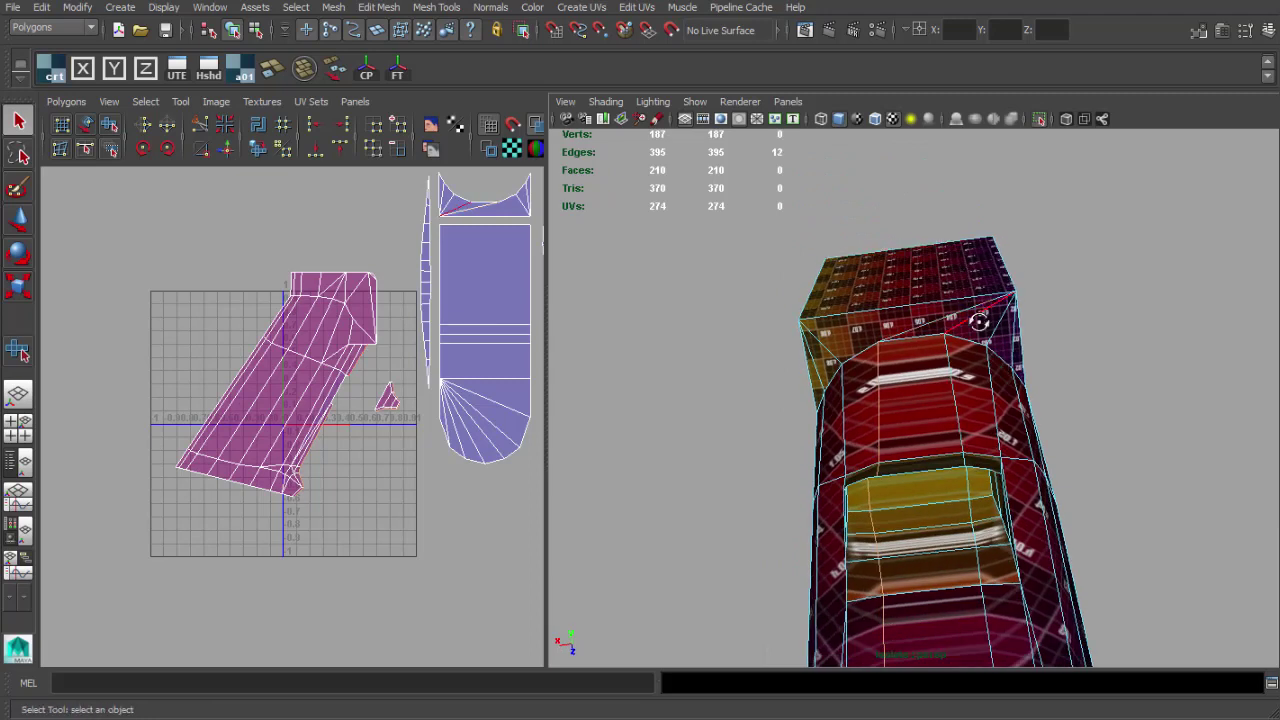
pyautogui.keyDown('alt'); pyautogui.moveTo(979, 322); pyautogui.dragTo(1026, 331); pyautogui.keyUp('alt')
pyautogui.keyDown('alt'); pyautogui.moveTo(1026, 331); pyautogui.dragTo(918, 340, button='right'); pyautogui.keyUp('alt')
pyautogui.keyDown('alt'); pyautogui.moveTo(918, 340); pyautogui.dragTo(784, 394); pyautogui.keyUp('alt')
pyautogui.keyDown('alt'); pyautogui.moveTo(486, 434); pyautogui.dragTo(425, 430, button='right'); pyautogui.keyUp('alt')
pyautogui.keyDown('alt'); pyautogui.moveTo(425, 430); pyautogui.dragTo(342, 436, button='middle'); pyautogui.keyUp('alt')
pyautogui.keyDown('alt'); pyautogui.moveTo(342, 436); pyautogui.dragTo(400, 402, button='right'); pyautogui.keyUp('alt')
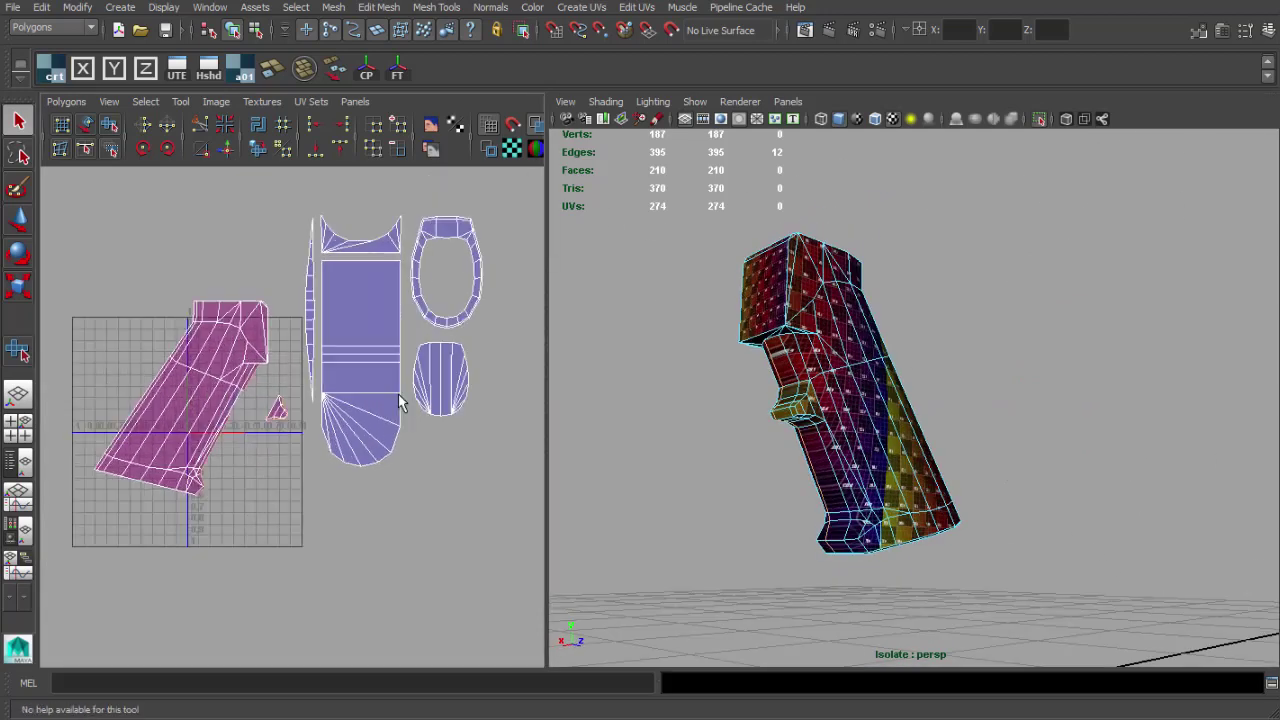
pyautogui.keyDown('shift'); pyautogui.rightClick(265, 392); pyautogui.keyUp('shift')
pyautogui.keyDown('shift'); pyautogui.moveTo(175, 381); pyautogui.dragTo(166, 384, button='right'); pyautogui.keyUp('shift')
pyautogui.keyDown('alt'); pyautogui.moveTo(165, 384); pyautogui.dragTo(245, 403, button='middle'); pyautogui.keyUp('alt')
# - Try unfolding the newly cut grip body shell, and undo the unfold
pyautogui.press('F12')
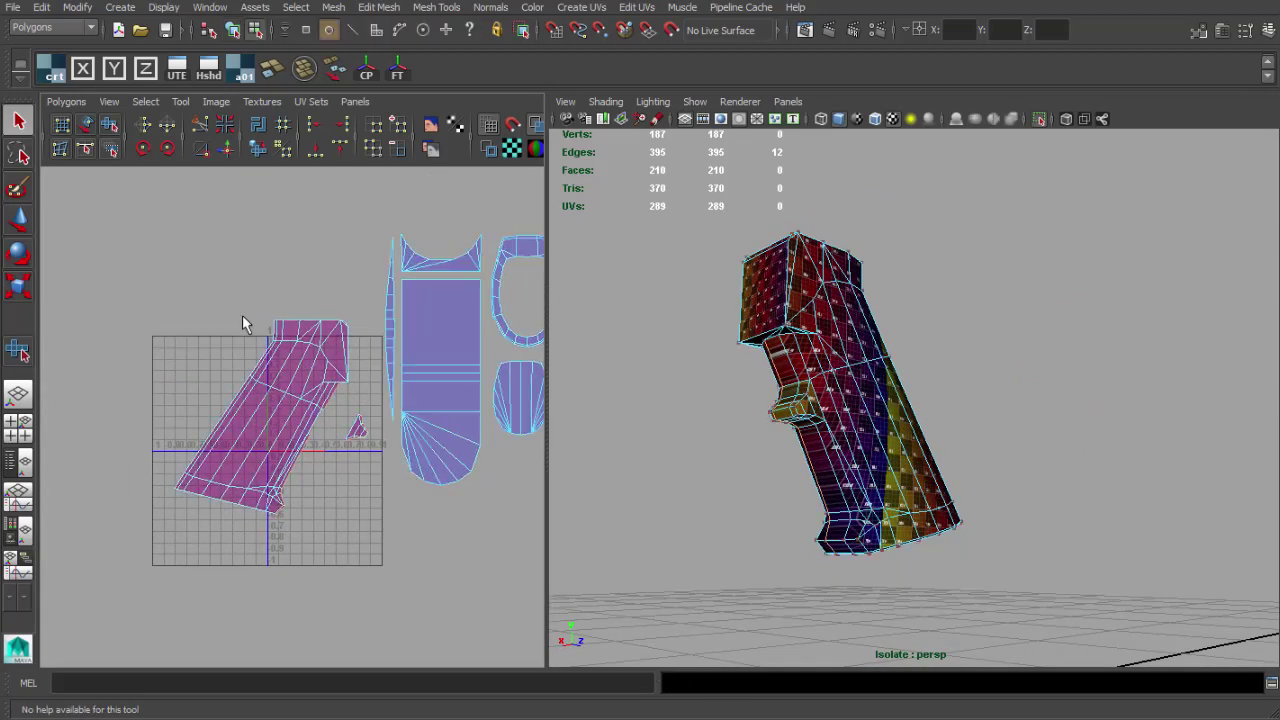
pyautogui.click(60, 102)
pyautogui.click(158, 463)
pyautogui.hotkey('ctrl', 'z')
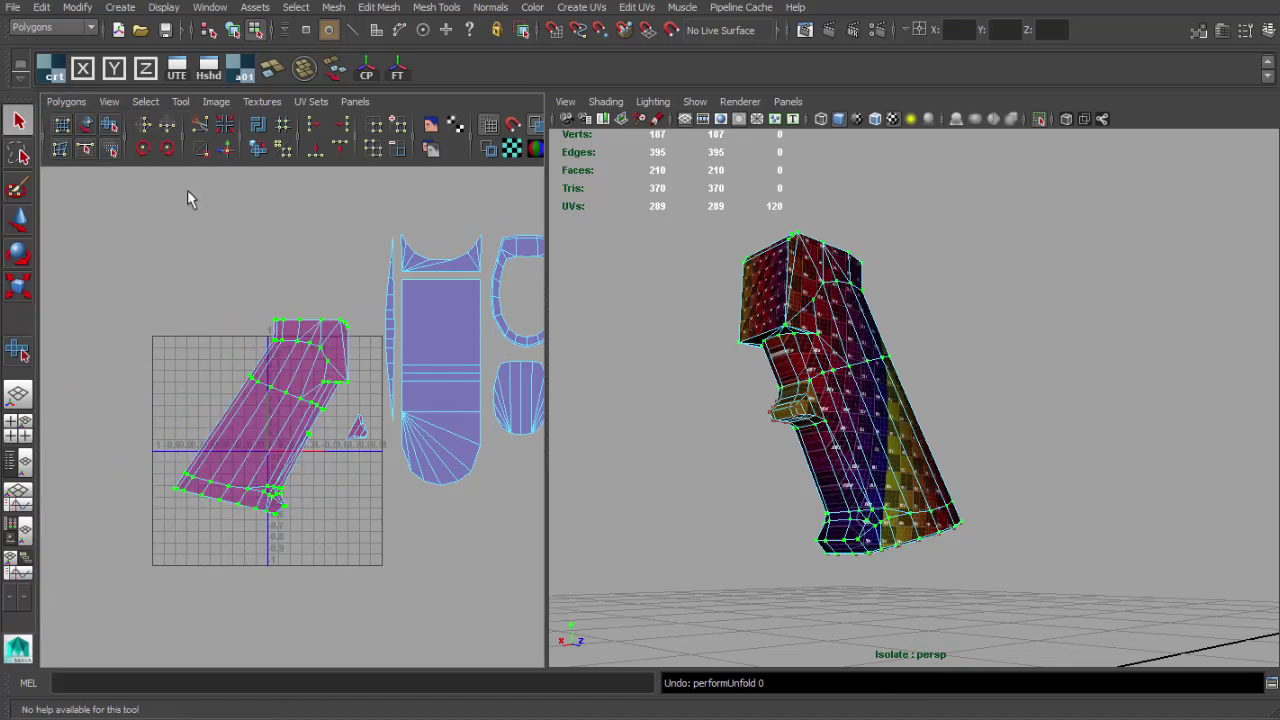
# - Rotate the slanted grip body shell until it stands upright and shift it sideways, away from the small triangular shell
pyautogui.moveTo(308, 343); pyautogui.dragTo(272, 325)
pyautogui.press('w')
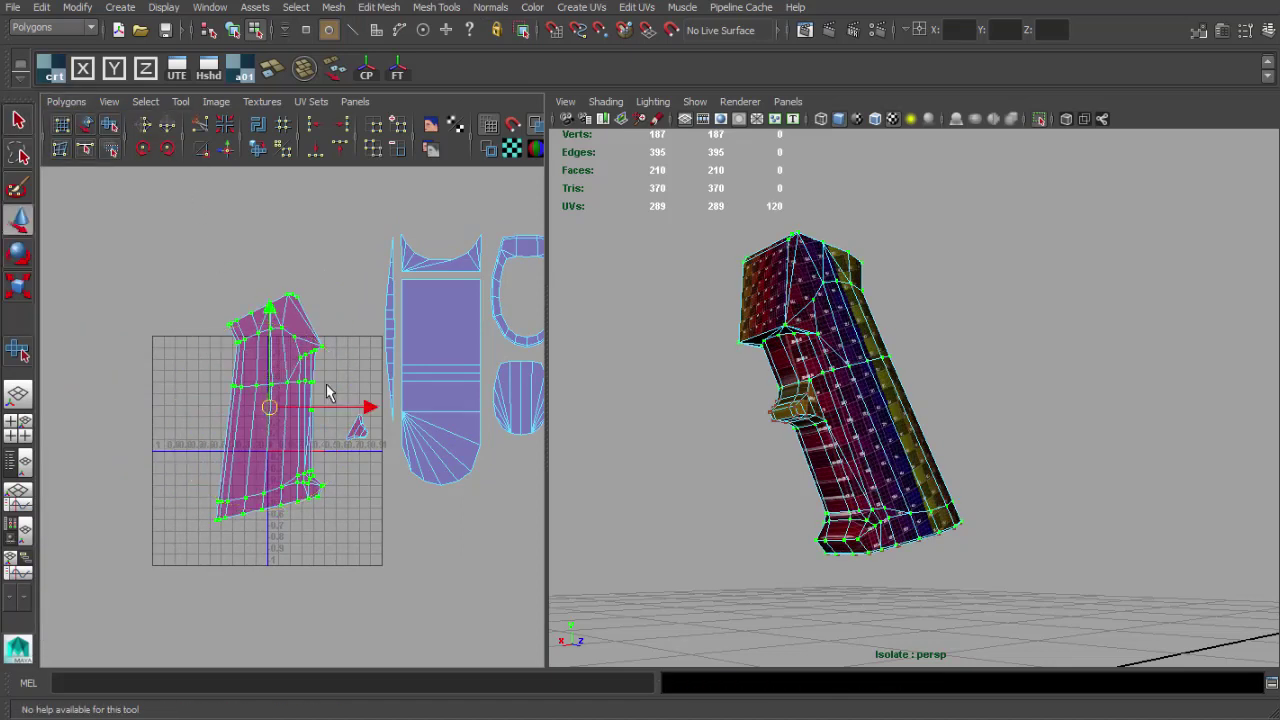
pyautogui.moveTo(366, 407); pyautogui.dragTo(341, 407)
pyautogui.press('e')
pyautogui.moveTo(307, 334); pyautogui.dragTo(303, 331)
pyautogui.press('w')
pyautogui.moveTo(332, 406); pyautogui.dragTo(324, 406)
# - Unfold the grip body shell with the Horizontal constraint and move it clear of the neighbouring shells
pyautogui.click(54, 103)
pyautogui.click(189, 480)
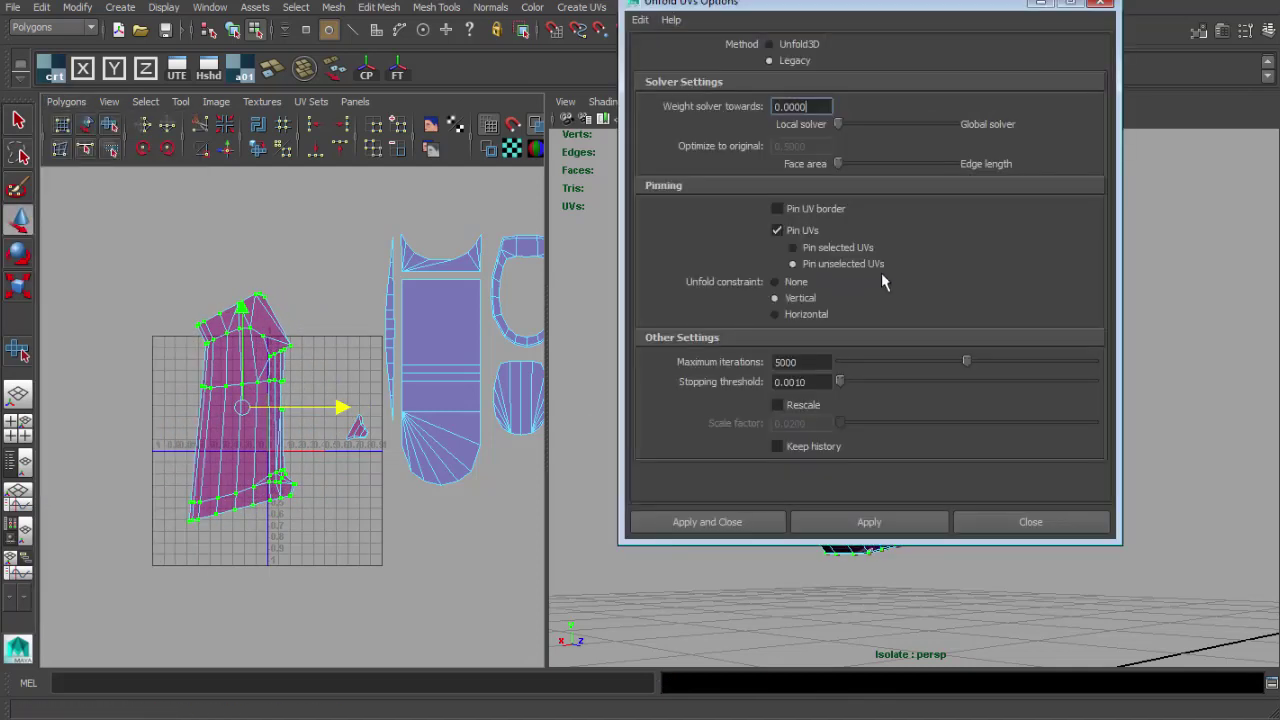
pyautogui.click(866, 528)
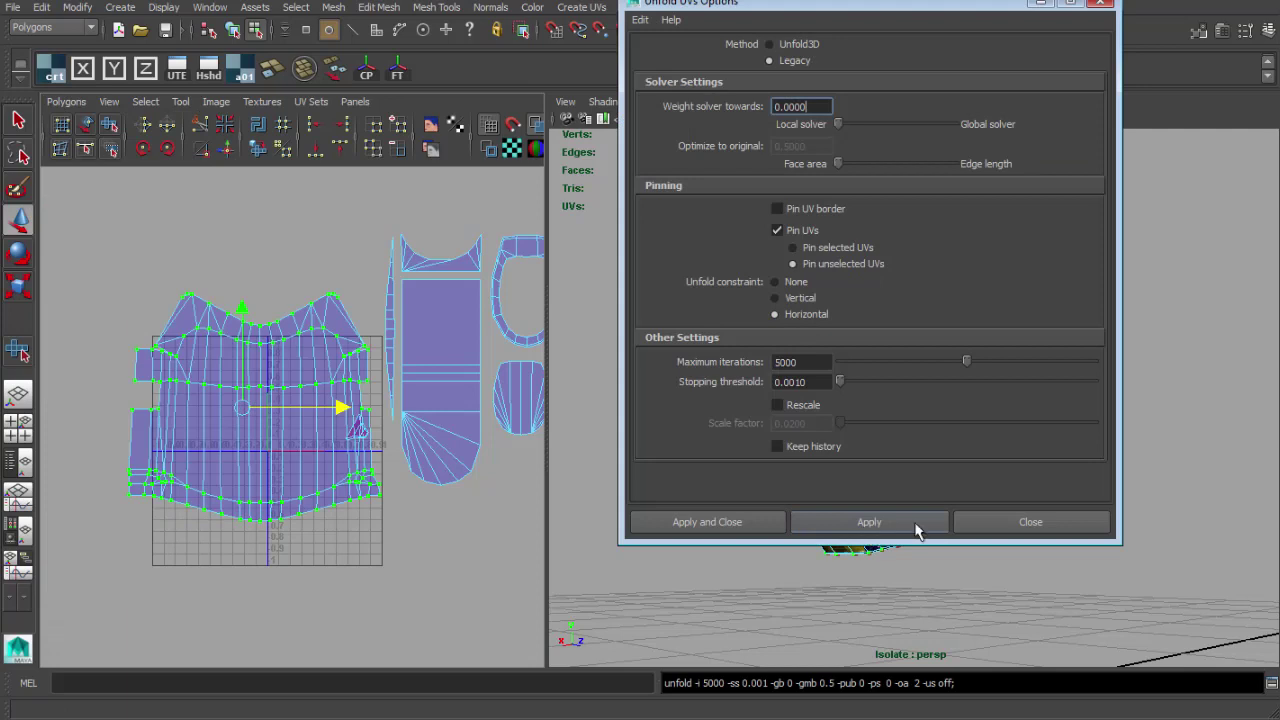
pyautogui.click(992, 530)
pyautogui.keyDown('alt'); pyautogui.moveTo(380, 392); pyautogui.dragTo(404, 384, button='right'); pyautogui.keyUp('alt')
pyautogui.moveTo(342, 374); pyautogui.dragTo(204, 368)
pyautogui.keyDown('alt'); pyautogui.moveTo(308, 374); pyautogui.dragTo(281, 373, button='right'); pyautogui.keyUp('alt')
# - Smooth the grip body shell with the Smooth UV Tool, applying both Unfold and Relax
pyautogui.press('f')
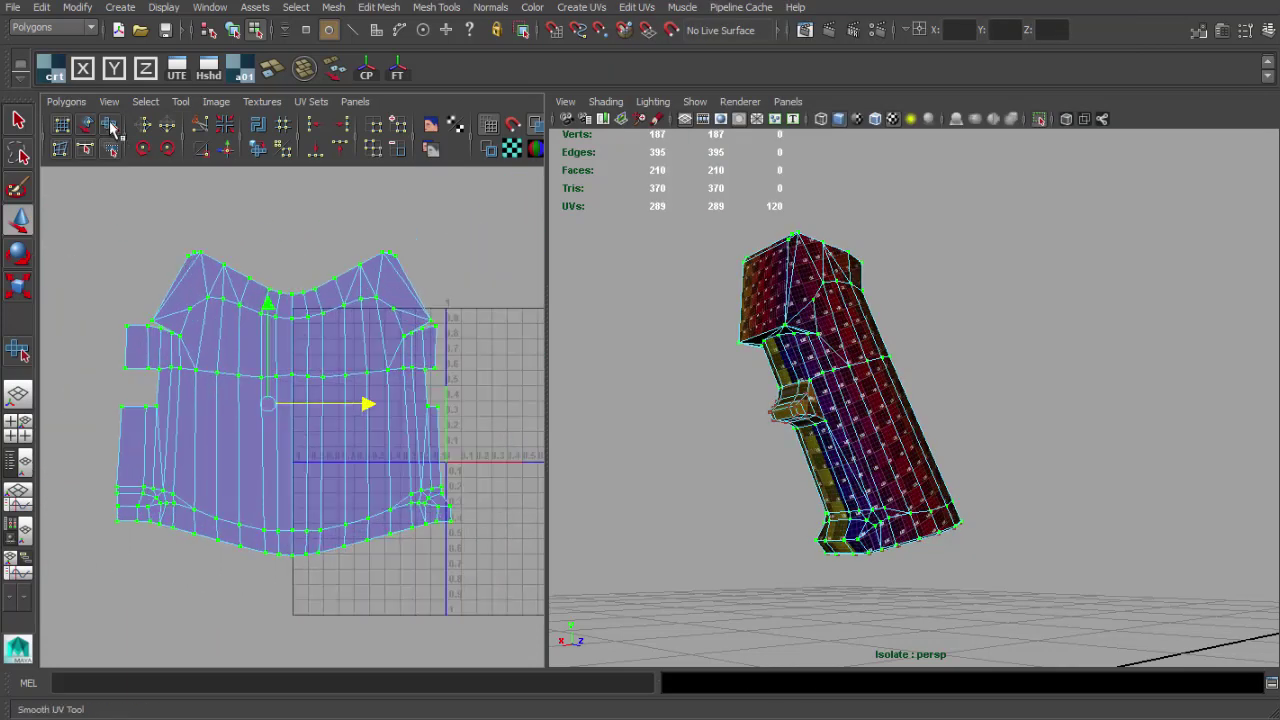
pyautogui.moveTo(136, 564); pyautogui.dragTo(548, 566)
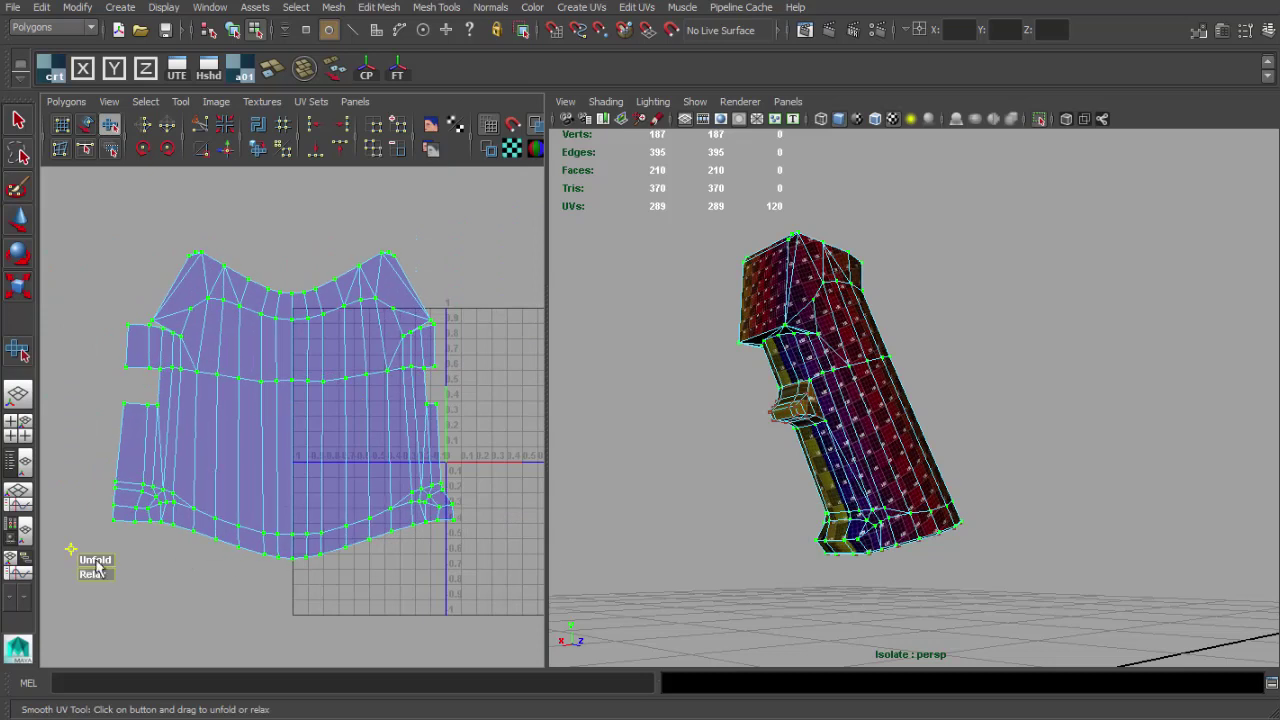
pyautogui.moveTo(90, 574); pyautogui.dragTo(667, 580)
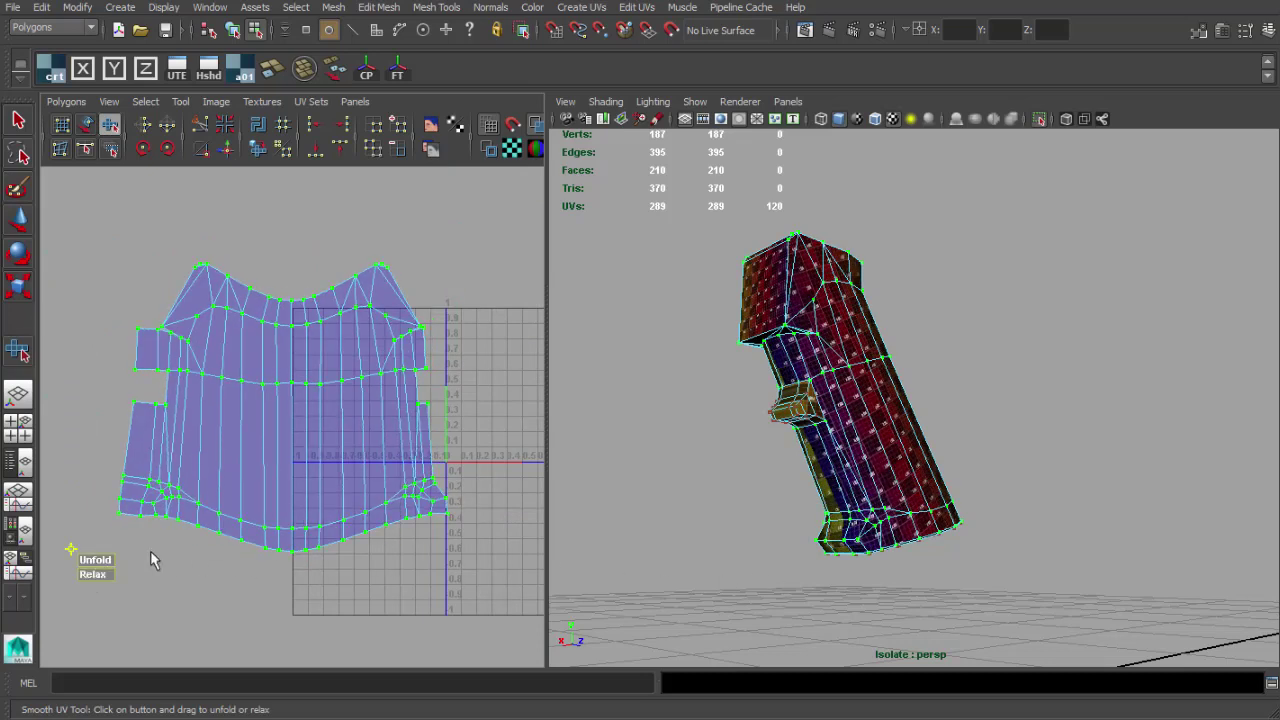
# - Examine the checker texture on the grip's sides, back and finger side for stretching and seam placement
pyautogui.keyDown('alt'); pyautogui.moveTo(853, 413); pyautogui.dragTo(991, 457); pyautogui.keyUp('alt')
pyautogui.keyDown('alt'); pyautogui.moveTo(991, 457); pyautogui.dragTo(1060, 470, button='right'); pyautogui.keyUp('alt')
pyautogui.keyDown('alt'); pyautogui.moveTo(905, 440); pyautogui.dragTo(884, 424); pyautogui.keyUp('alt')
pyautogui.keyDown('alt'); pyautogui.moveTo(884, 424); pyautogui.dragTo(906, 434, button='right'); pyautogui.keyUp('alt')
pyautogui.moveTo(904, 435)
pyautogui.keyDown('alt'); pyautogui.mouseDown()
pyautogui.moveTo(898, 417)
pyautogui.moveTo(916, 432)
pyautogui.mouseUp(); pyautogui.keyUp('alt')
pyautogui.click(991, 406)
pyautogui.keyDown('alt'); pyautogui.moveTo(916, 432); pyautogui.dragTo(794, 429, button='right'); pyautogui.keyUp('alt')
pyautogui.keyDown('alt'); pyautogui.moveTo(794, 427); pyautogui.dragTo(986, 462); pyautogui.keyUp('alt')
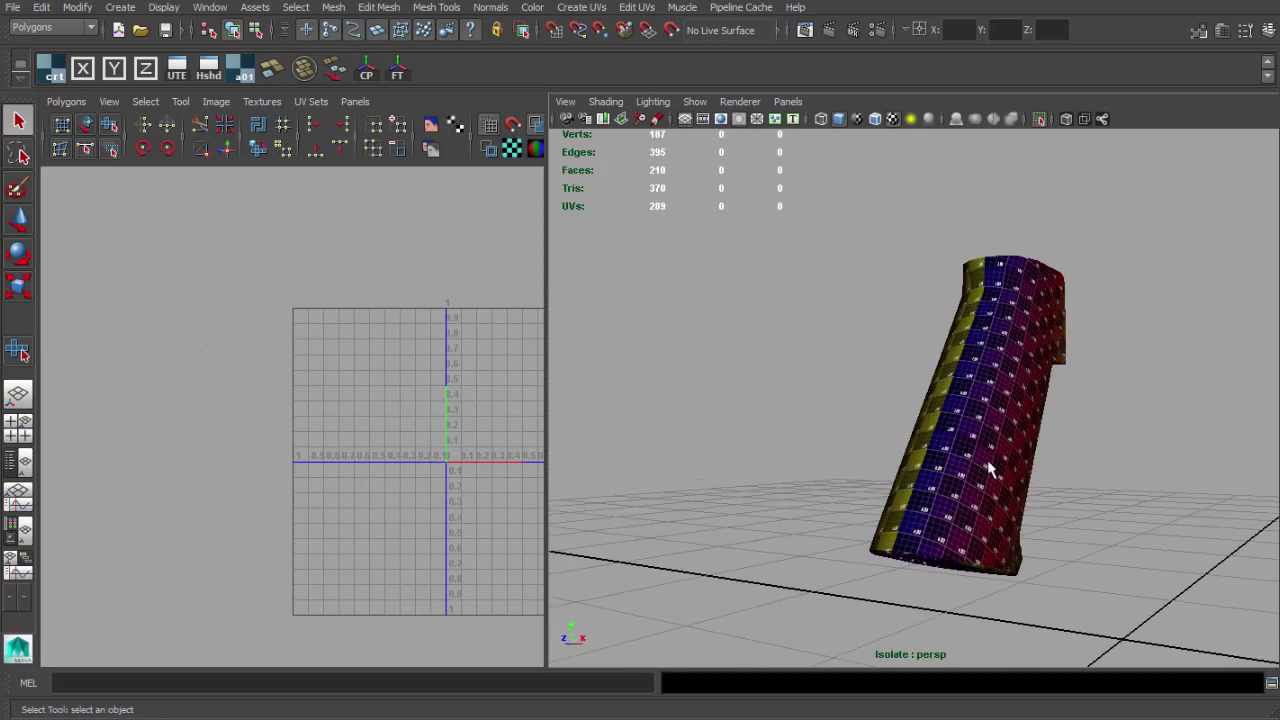
pyautogui.keyDown('alt'); pyautogui.moveTo(986, 462); pyautogui.dragTo(1060, 468, button='right'); pyautogui.keyUp('alt')
pyautogui.keyDown('alt'); pyautogui.moveTo(980, 461); pyautogui.dragTo(1037, 474); pyautogui.keyUp('alt')
pyautogui.keyDown('alt'); pyautogui.moveTo(1037, 474); pyautogui.dragTo(941, 456, button='right'); pyautogui.keyUp('alt')
pyautogui.keyDown('alt'); pyautogui.moveTo(942, 458); pyautogui.dragTo(955, 264); pyautogui.keyUp('alt')
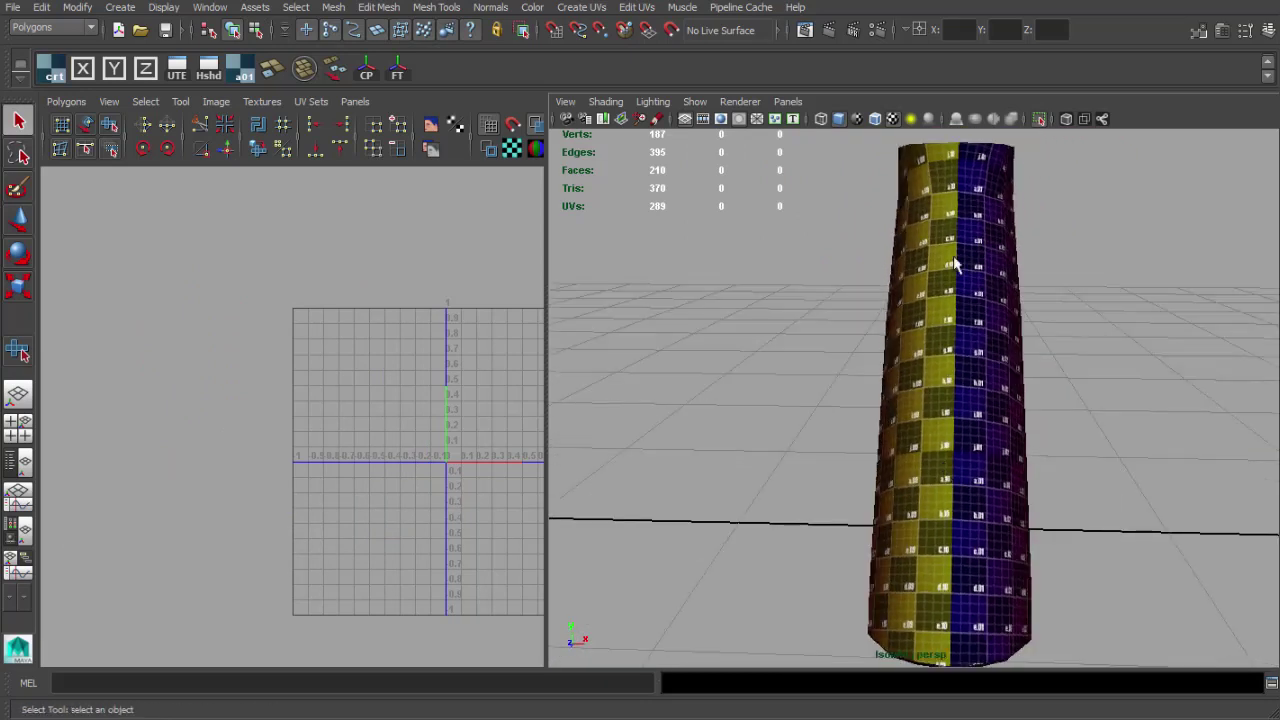
pyautogui.moveTo(924, 420)
pyautogui.keyDown('alt'); pyautogui.mouseDown()
pyautogui.moveTo(1017, 443)
pyautogui.moveTo(1117, 414)
pyautogui.moveTo(933, 493)
pyautogui.moveTo(1006, 460)
pyautogui.moveTo(1063, 471)
pyautogui.moveTo(942, 427)
pyautogui.moveTo(909, 440)
pyautogui.moveTo(903, 423)
pyautogui.moveTo(922, 440)
pyautogui.mouseUp(); pyautogui.keyUp('alt')
pyautogui.keyDown('alt'); pyautogui.moveTo(932, 396); pyautogui.dragTo(817, 377); pyautogui.keyUp('alt')
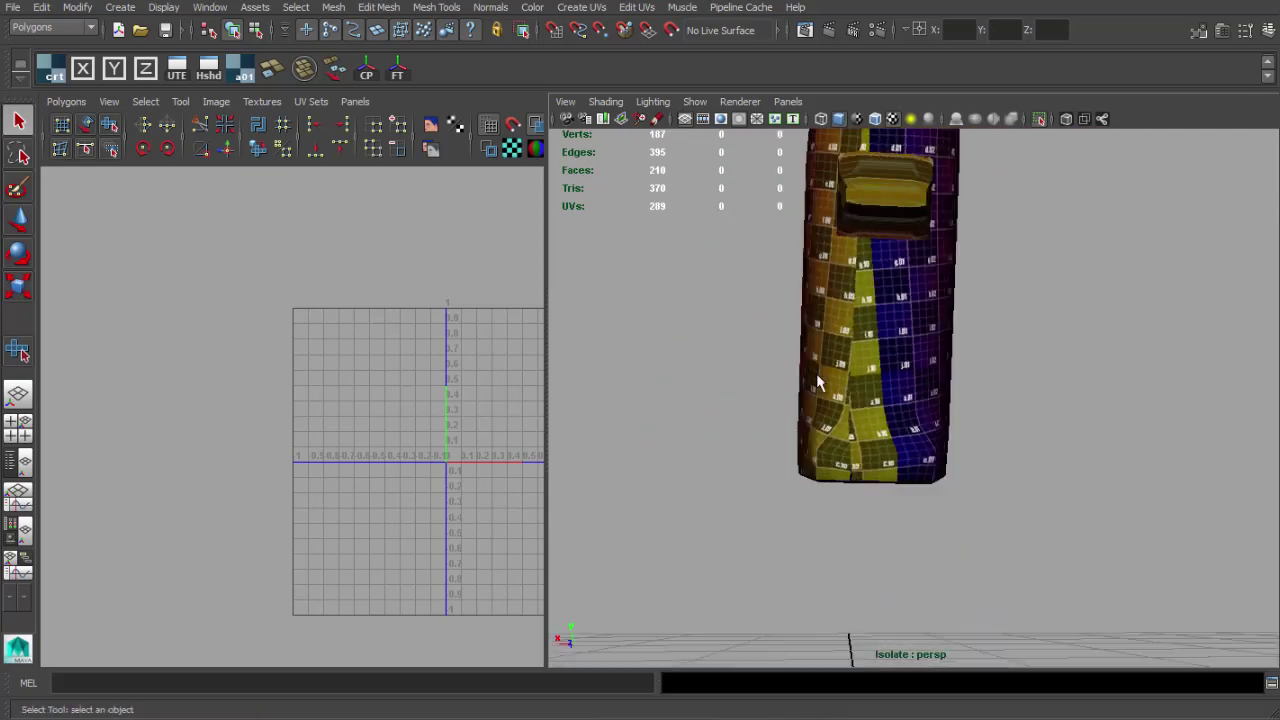
pyautogui.keyDown('alt'); pyautogui.moveTo(873, 300); pyautogui.dragTo(762, 420); pyautogui.keyUp('alt')
# - Reselect the grip, scale its body shell up slightly and nudge the shell sideways
pyautogui.click(932, 407)
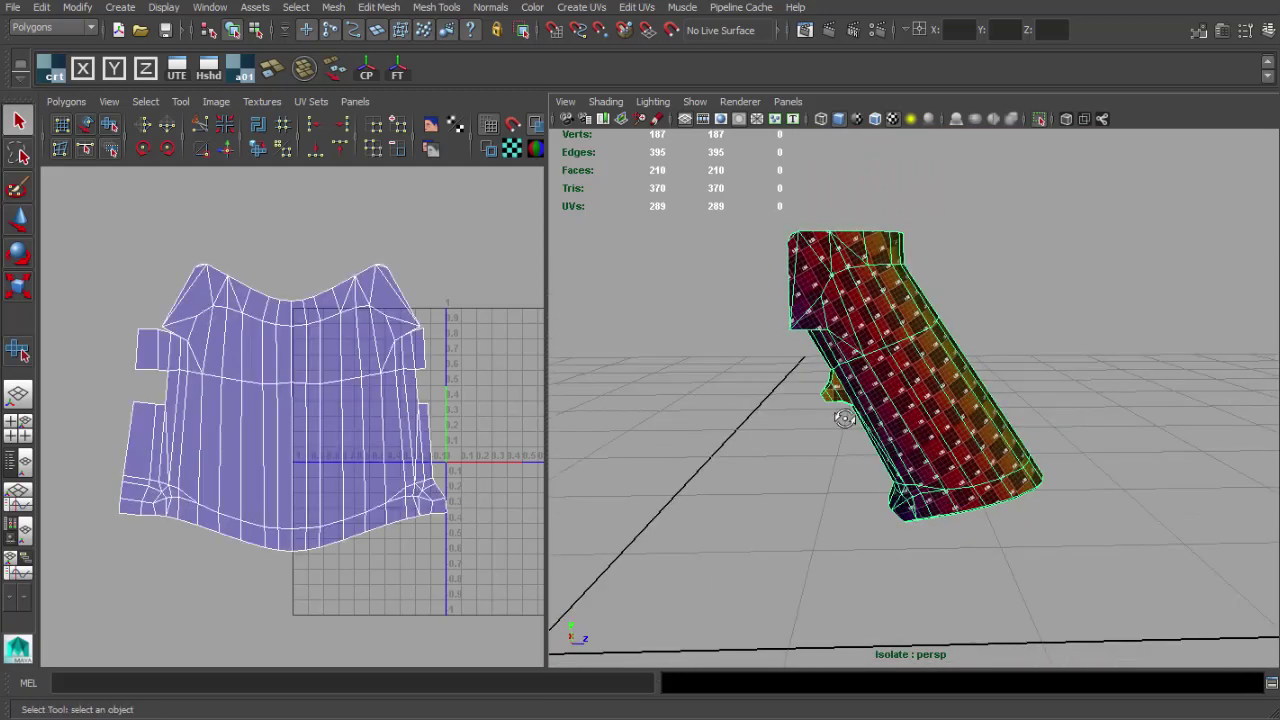
pyautogui.keyDown('alt'); pyautogui.moveTo(843, 414); pyautogui.dragTo(797, 398); pyautogui.keyUp('alt')
pyautogui.keyDown('alt'); pyautogui.moveTo(797, 398); pyautogui.dragTo(851, 394, button='right'); pyautogui.keyUp('alt')
pyautogui.keyDown('alt'); pyautogui.moveTo(851, 394); pyautogui.dragTo(862, 335); pyautogui.keyUp('alt')
pyautogui.keyDown('alt'); pyautogui.moveTo(862, 335); pyautogui.dragTo(922, 374, button='right'); pyautogui.keyUp('alt')
pyautogui.moveTo(336, 378); pyautogui.dragTo(388, 371, button='right')
pyautogui.moveTo(283, 409); pyautogui.dragTo(288, 409)
pyautogui.press('w')
pyautogui.moveTo(377, 410); pyautogui.dragTo(385, 410)
pyautogui.moveTo(286, 408); pyautogui.dragTo(288, 408)
pyautogui.moveTo(384, 410); pyautogui.dragTo(387, 410)
# - Examine the grip's end cap up close, comparing its checker size with the adjoining body faces
pyautogui.scroll(-4, 843, 294)
pyautogui.keyDown('alt'); pyautogui.moveTo(843, 294); pyautogui.dragTo(751, 349); pyautogui.keyUp('alt')
pyautogui.scroll(-4, 745, 345)
pyautogui.keyDown('alt'); pyautogui.moveTo(720, 335); pyautogui.dragTo(791, 455, button='middle'); pyautogui.keyUp('alt')
pyautogui.keyDown('alt'); pyautogui.moveTo(791, 455); pyautogui.dragTo(890, 450); pyautogui.keyUp('alt')
pyautogui.keyDown('alt'); pyautogui.moveTo(890, 450); pyautogui.dragTo(975, 410, button='right'); pyautogui.keyUp('alt')
pyautogui.keyDown('alt'); pyautogui.moveTo(975, 400); pyautogui.dragTo(900, 440); pyautogui.keyUp('alt')
pyautogui.keyDown('alt'); pyautogui.moveTo(840, 345); pyautogui.dragTo(884, 398, button='middle'); pyautogui.keyUp('alt')
pyautogui.keyDown('alt'); pyautogui.moveTo(884, 398); pyautogui.dragTo(925, 345); pyautogui.keyUp('alt')
pyautogui.keyDown('alt'); pyautogui.moveTo(925, 400); pyautogui.dragTo(1075, 425, button='right'); pyautogui.keyUp('alt')
# - Scale down the wide cap and block shell so its checker size matches that of the grip body
pyautogui.keyDown('alt'); pyautogui.moveTo(487, 393); pyautogui.dragTo(421, 427, button='right'); pyautogui.keyUp('alt')
pyautogui.keyDown('alt'); pyautogui.moveTo(421, 427); pyautogui.dragTo(263, 417, button='middle'); pyautogui.keyUp('alt')
pyautogui.keyDown('alt'); pyautogui.moveTo(263, 417); pyautogui.dragTo(420, 347, button='right'); pyautogui.keyUp('alt')
pyautogui.keyDown('alt'); pyautogui.moveTo(420, 347); pyautogui.dragTo(300, 443, button='middle'); pyautogui.keyUp('alt')
pyautogui.press('q')
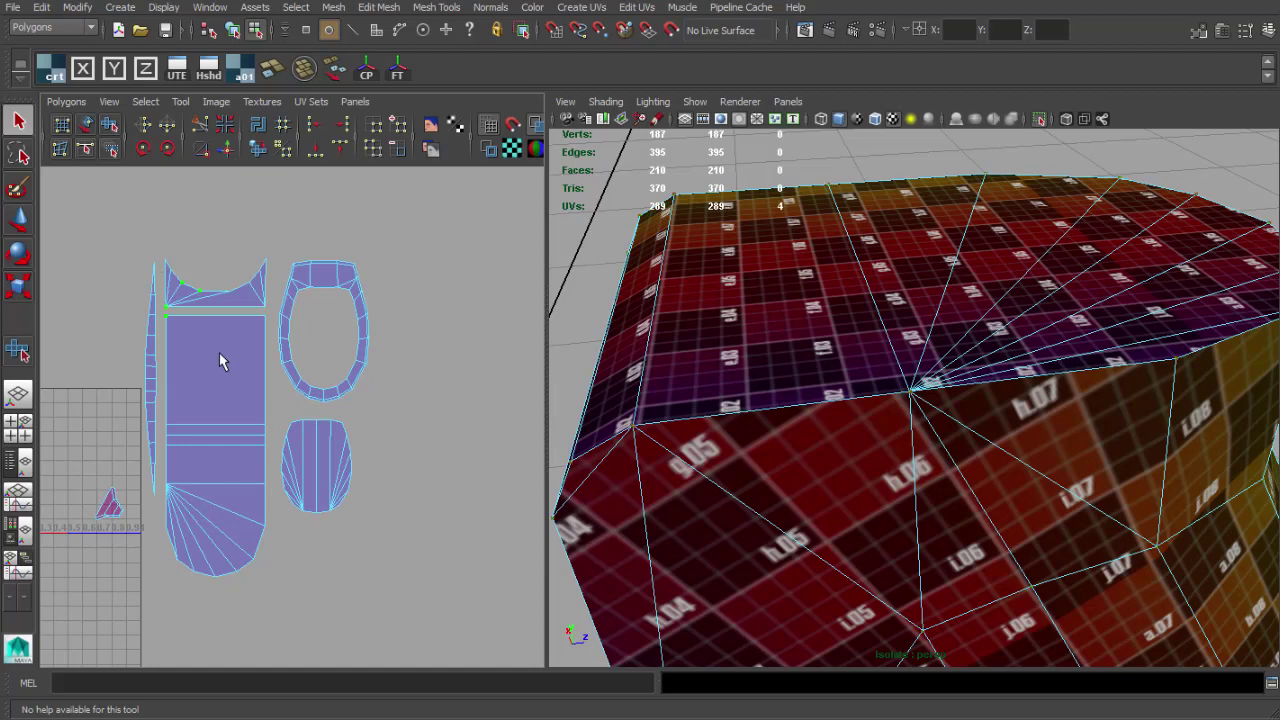
pyautogui.moveTo(210, 423); pyautogui.dragTo(168, 423)
pyautogui.moveTo(303, 417); pyautogui.dragTo(301, 417)
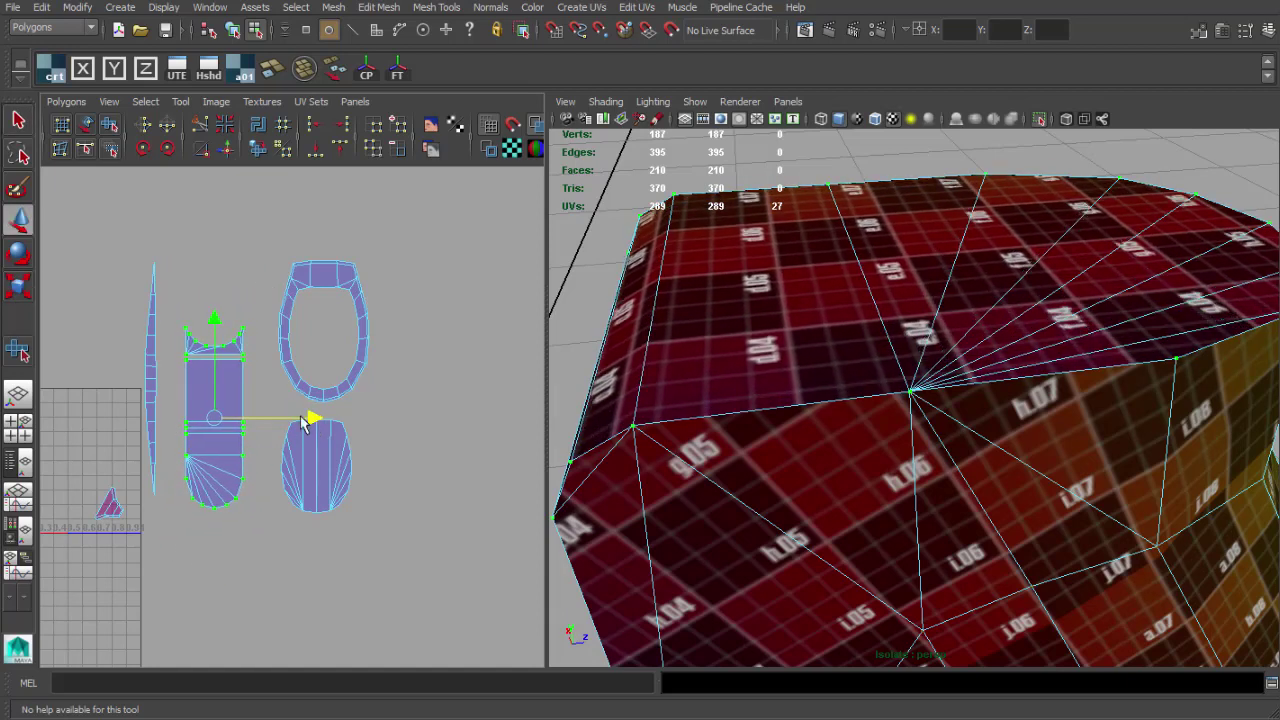
pyautogui.moveTo(219, 420); pyautogui.dragTo(225, 420)
# - Move the scaled cap and block shell next to the thin tall strip, with their upper ends level
pyautogui.press('w')
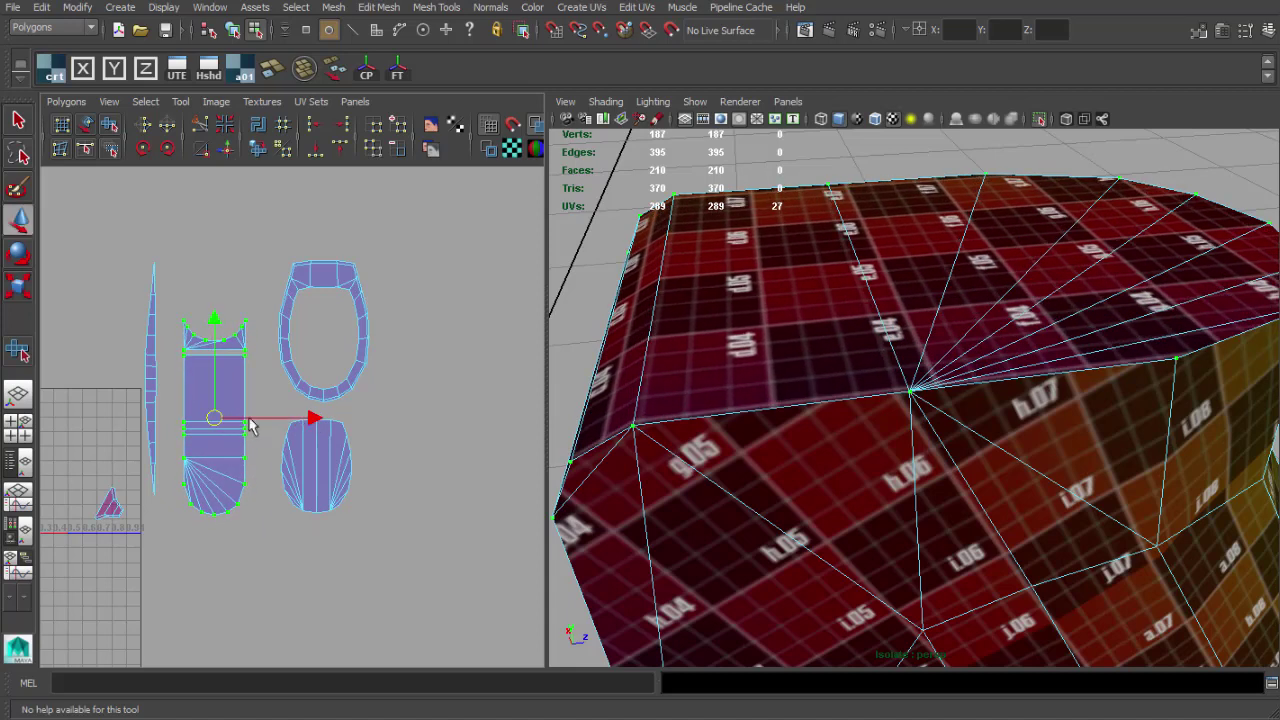
pyautogui.moveTo(311, 419); pyautogui.dragTo(309, 419)
pyautogui.moveTo(222, 322); pyautogui.dragTo(212, 324)
pyautogui.keyDown('alt'); pyautogui.moveTo(211, 394); pyautogui.dragTo(287, 368, button='middle'); pyautogui.keyUp('alt')
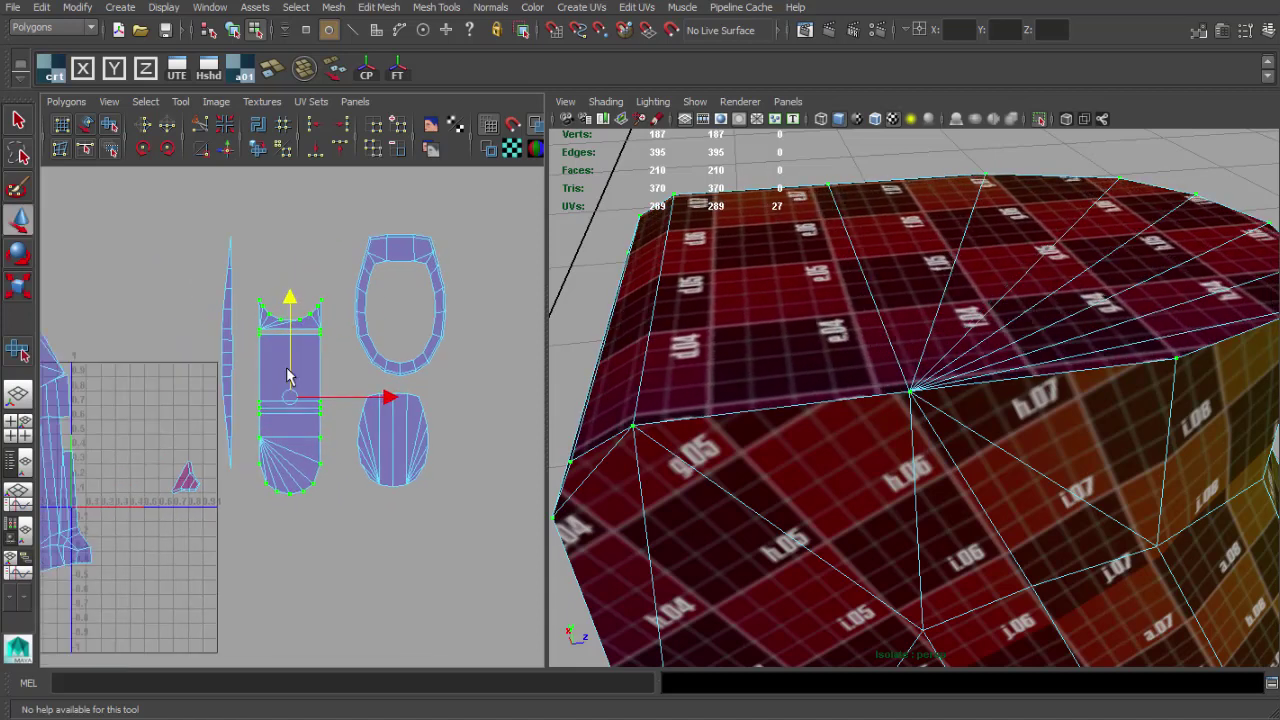
pyautogui.moveTo(293, 408); pyautogui.dragTo(272, 344)
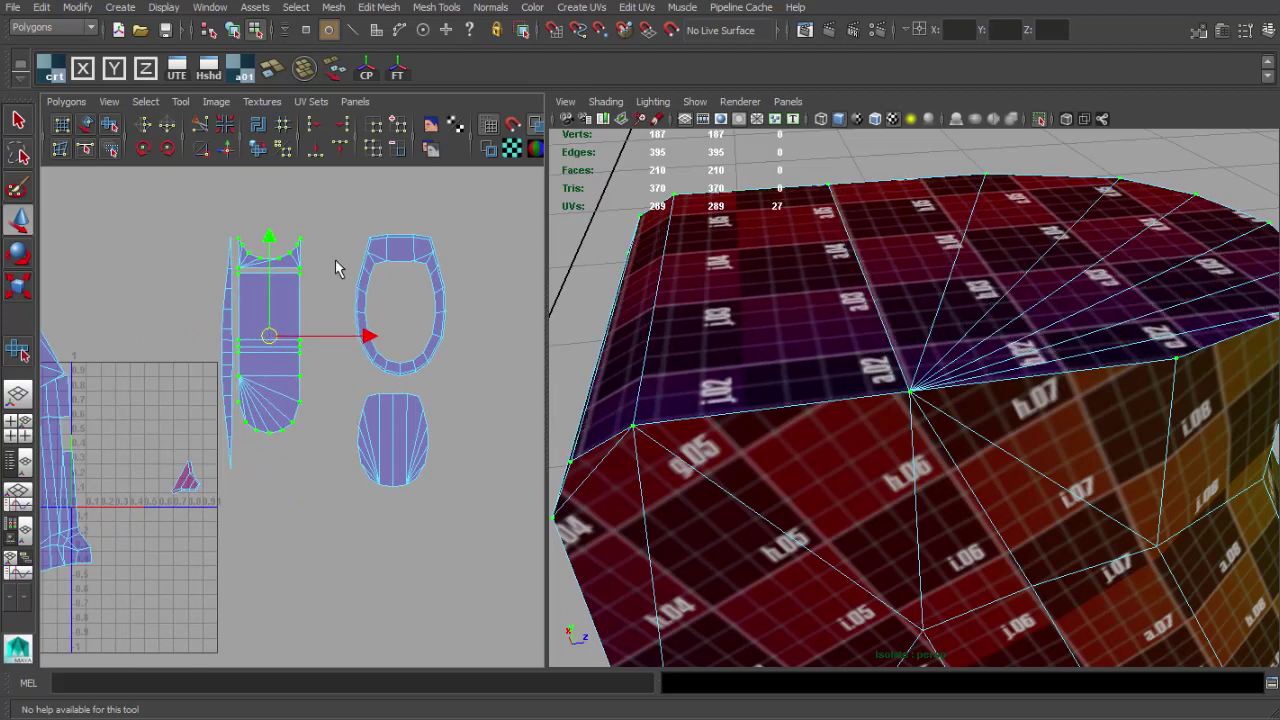
# - Move the rim and recess floor shells beside the cap shell, and centre the floor shell inside the rim
pyautogui.moveTo(403, 366); pyautogui.dragTo(357, 368)
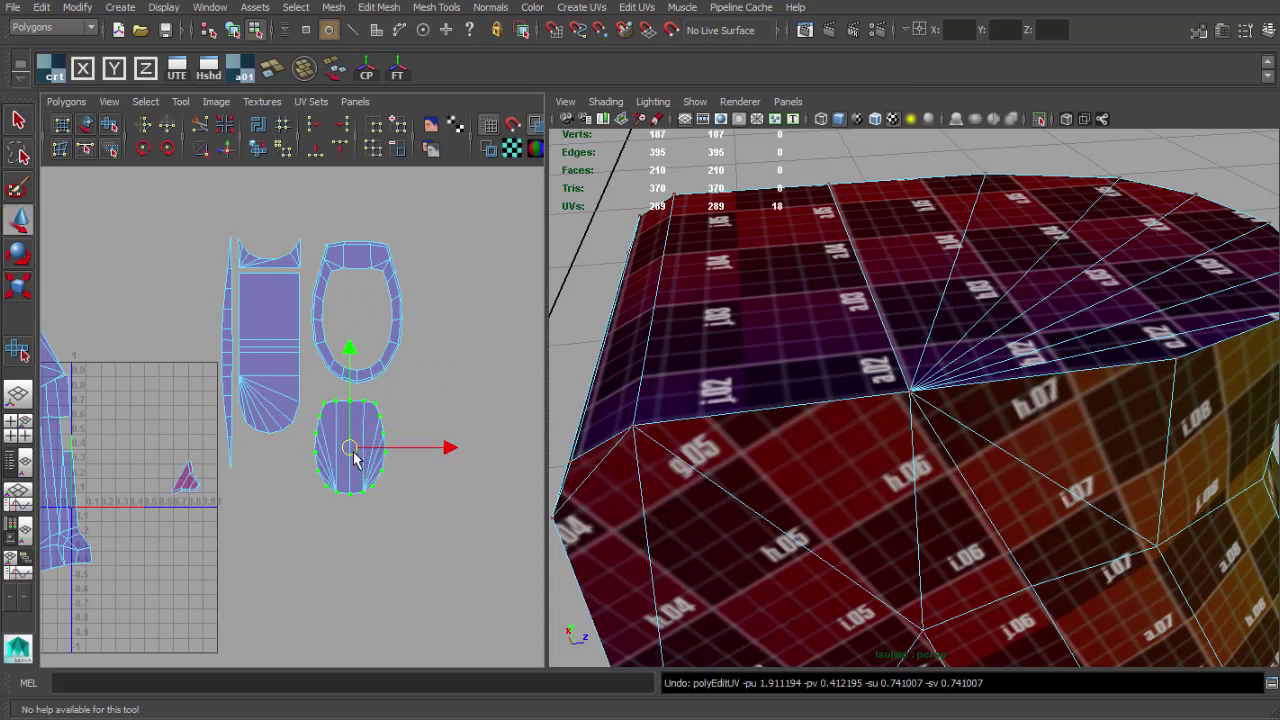
pyautogui.keyDown('alt'); pyautogui.moveTo(361, 398); pyautogui.dragTo(334, 487, button='middle'); pyautogui.keyUp('alt')
pyautogui.scroll(1, 340, 520)
pyautogui.press('w')
pyautogui.moveTo(333, 570); pyautogui.dragTo(342, 403)
pyautogui.scroll(2, 342, 403)
pyautogui.scroll(2, 342, 403)
pyautogui.keyDown('alt'); pyautogui.moveTo(392, 393); pyautogui.dragTo(307, 406, button='middle'); pyautogui.keyUp('alt')
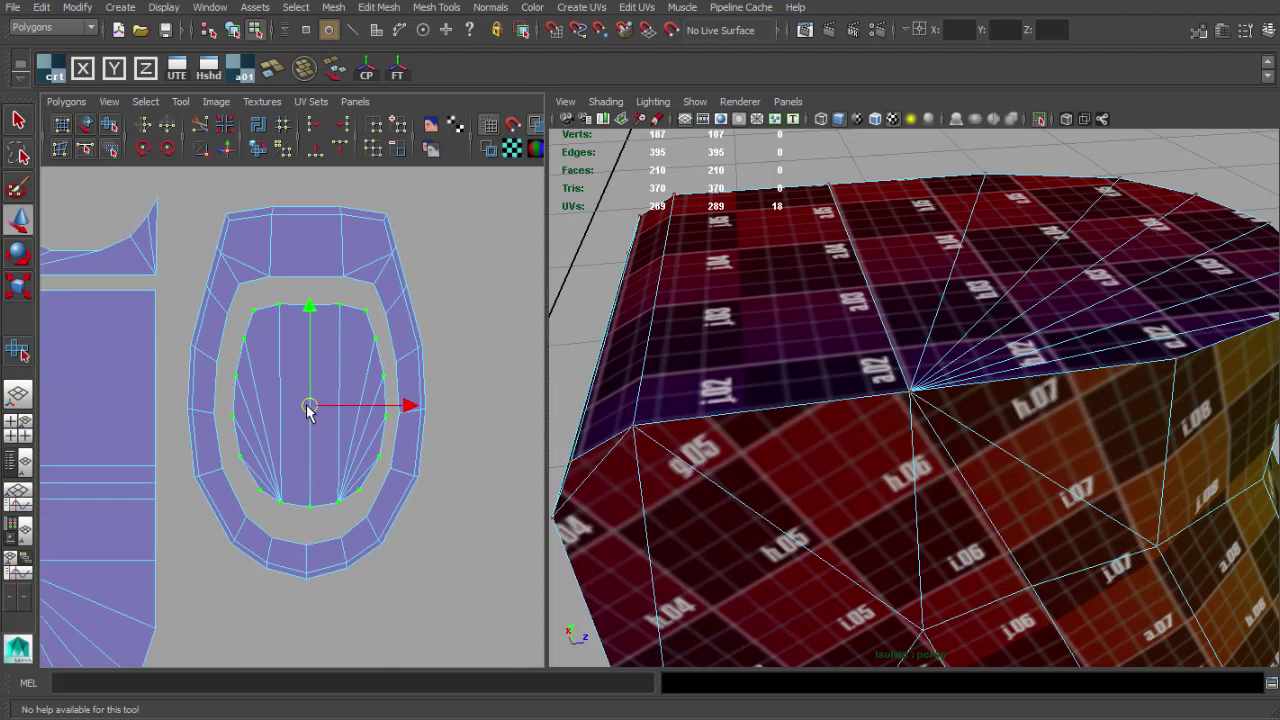
pyautogui.moveTo(414, 405); pyautogui.dragTo(411, 405)
# - Move the large grip body shell out of the 0–1 UV square to the far side of the oval rim shell
pyautogui.keyDown('alt'); pyautogui.moveTo(411, 405); pyautogui.dragTo(302, 369, button='right'); pyautogui.keyUp('alt')
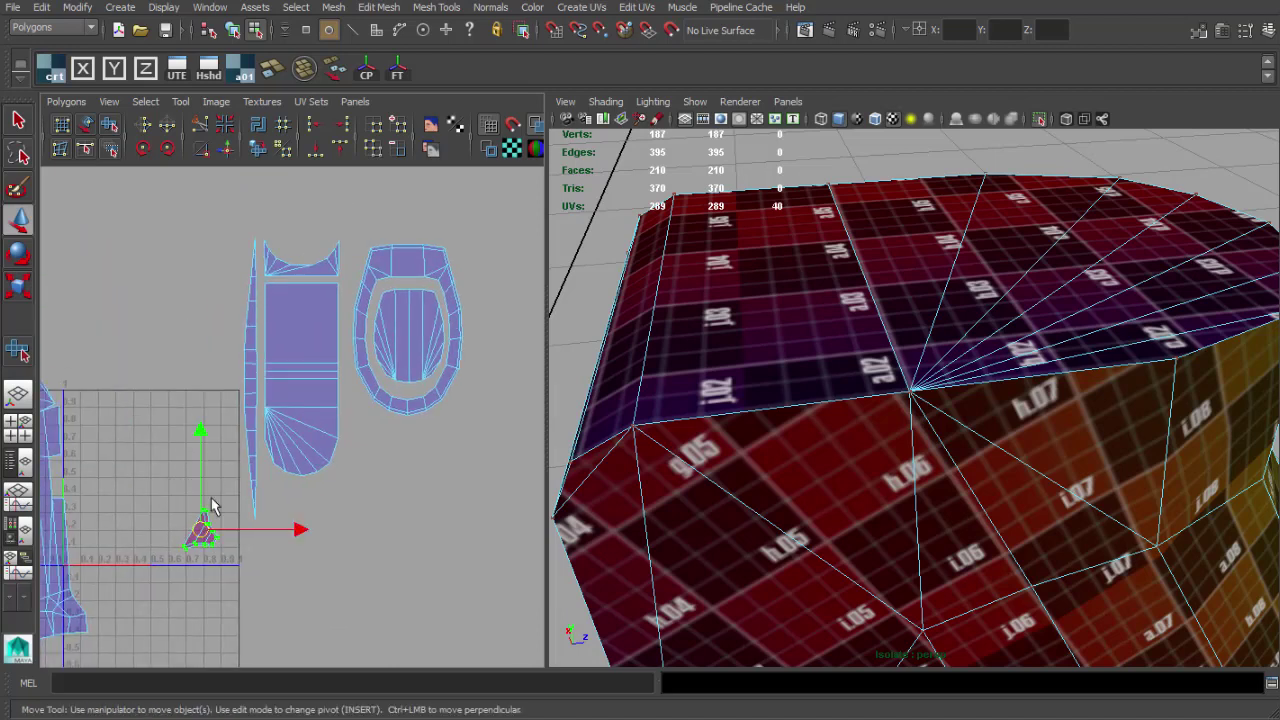
pyautogui.keyDown('alt'); pyautogui.moveTo(212, 506); pyautogui.dragTo(187, 458, button='right'); pyautogui.keyUp('alt')
pyautogui.keyDown('alt'); pyautogui.moveTo(187, 458); pyautogui.dragTo(315, 436, button='middle'); pyautogui.keyUp('alt')
pyautogui.moveTo(188, 360); pyautogui.dragTo(238, 383)
pyautogui.keyDown('alt'); pyautogui.moveTo(354, 347); pyautogui.dragTo(262, 398, button='right'); pyautogui.keyUp('alt')
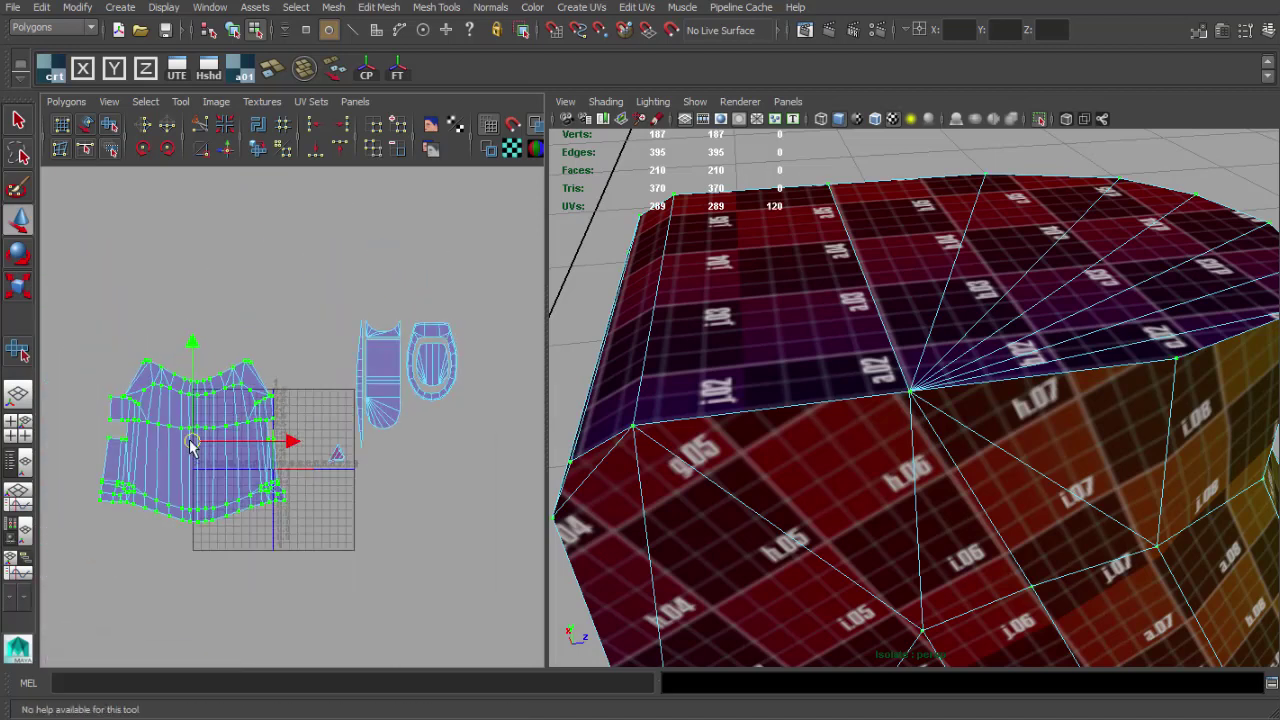
pyautogui.moveTo(193, 441); pyautogui.dragTo(565, 378)
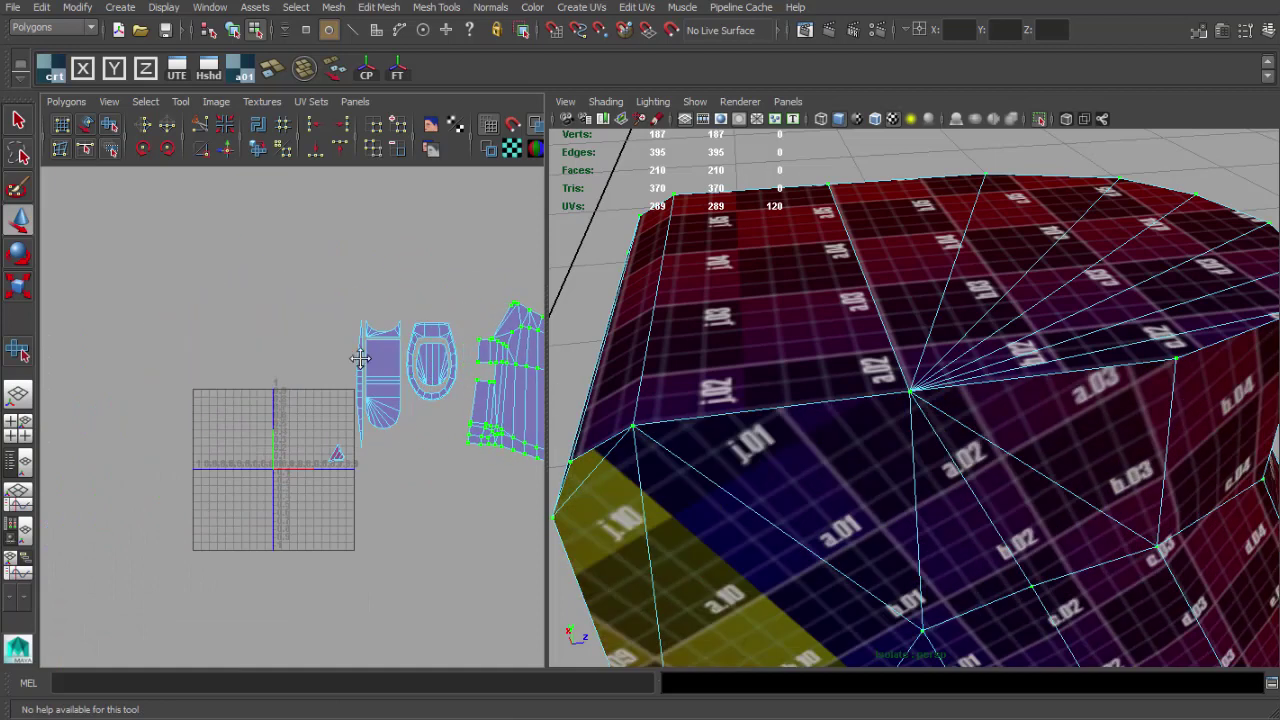
pyautogui.keyDown('alt'); pyautogui.moveTo(360, 358); pyautogui.dragTo(166, 302, button='middle'); pyautogui.keyUp('alt')
# - Locate the small triangular shell's geometry, the raised ridge on the grip, and select the ridge's protruding faces
pyautogui.keyDown('alt'); pyautogui.moveTo(786, 402); pyautogui.dragTo(636, 504, button='right'); pyautogui.keyUp('alt')
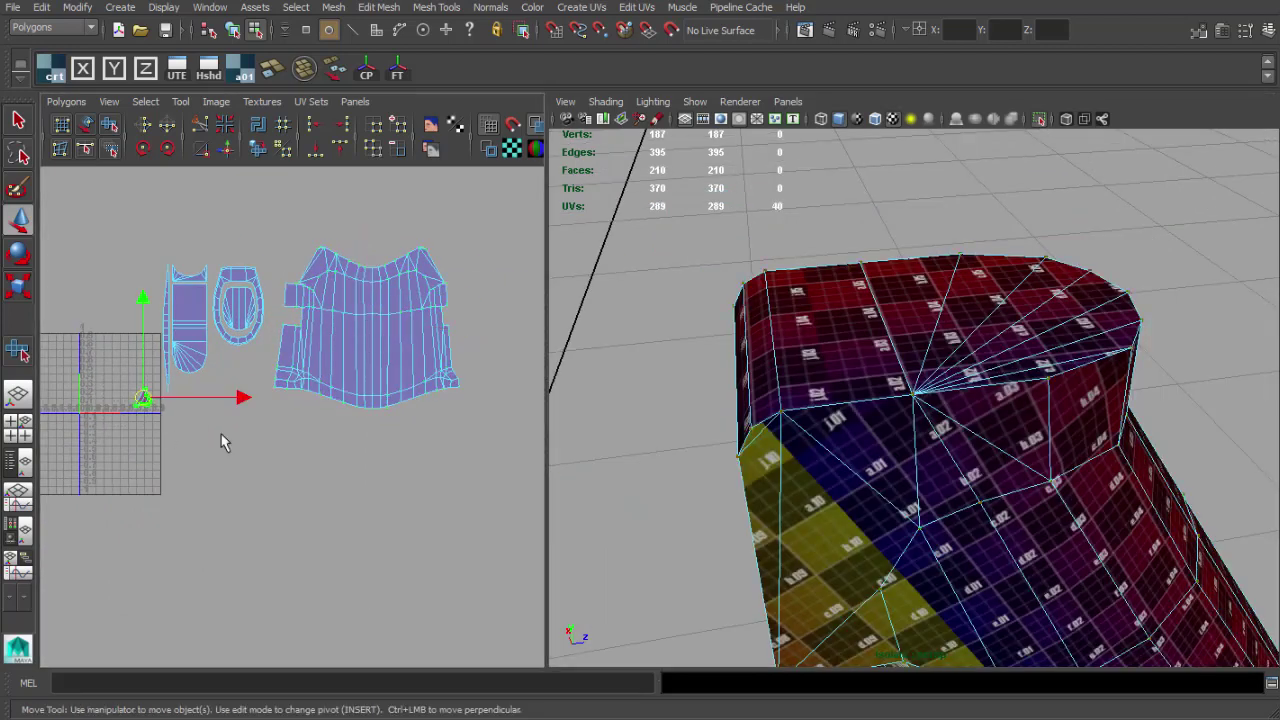
pyautogui.press('f')
pyautogui.press('f')
pyautogui.keyDown('alt'); pyautogui.moveTo(823, 477); pyautogui.dragTo(905, 430); pyautogui.keyUp('alt')
pyautogui.keyDown('alt'); pyautogui.moveTo(905, 430); pyautogui.dragTo(980, 380, button='right'); pyautogui.keyUp('alt')
pyautogui.keyDown('alt'); pyautogui.moveTo(980, 380); pyautogui.dragTo(972, 376); pyautogui.keyUp('alt')
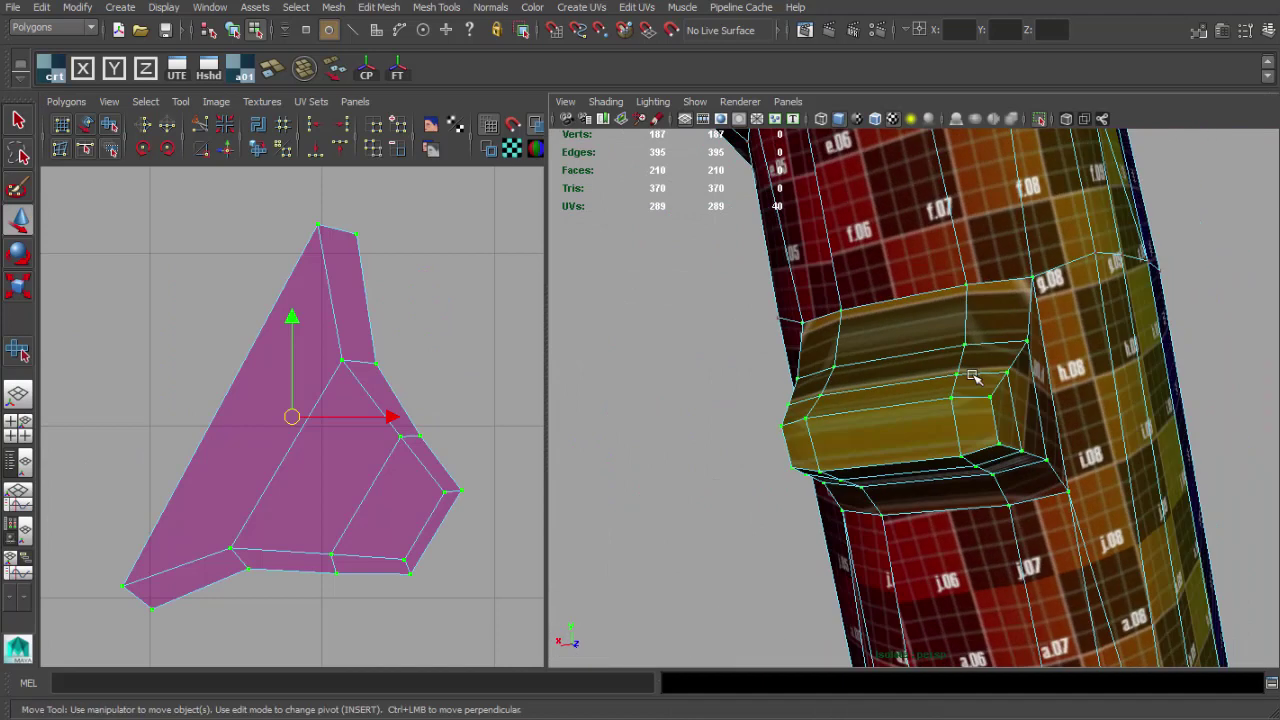
pyautogui.press('q')
pyautogui.moveTo(972, 376); pyautogui.dragTo(970, 412, button='right')
pyautogui.keyDown('alt'); pyautogui.moveTo(932, 394); pyautogui.dragTo(1020, 410); pyautogui.keyUp('alt')
pyautogui.doubleClick(839, 405)
pyautogui.keyDown('alt'); pyautogui.moveTo(839, 405); pyautogui.dragTo(614, 475); pyautogui.keyUp('alt')
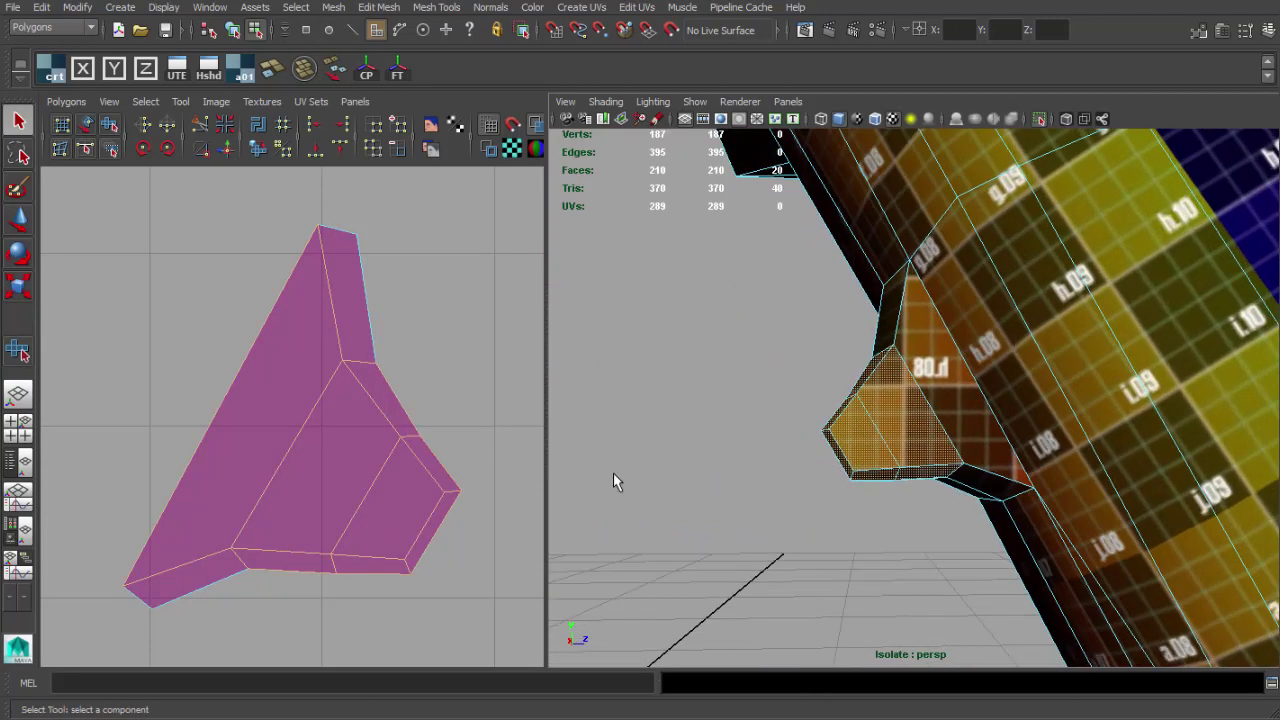
# - Extend the face selection with the ridge's remaining side and sloping base faces where it meets the grip body
pyautogui.keyDown('alt'); pyautogui.moveTo(870, 392); pyautogui.dragTo(868, 424); pyautogui.keyUp('alt')
pyautogui.keyDown('shift'); pyautogui.click(895, 344); pyautogui.keyUp('shift')
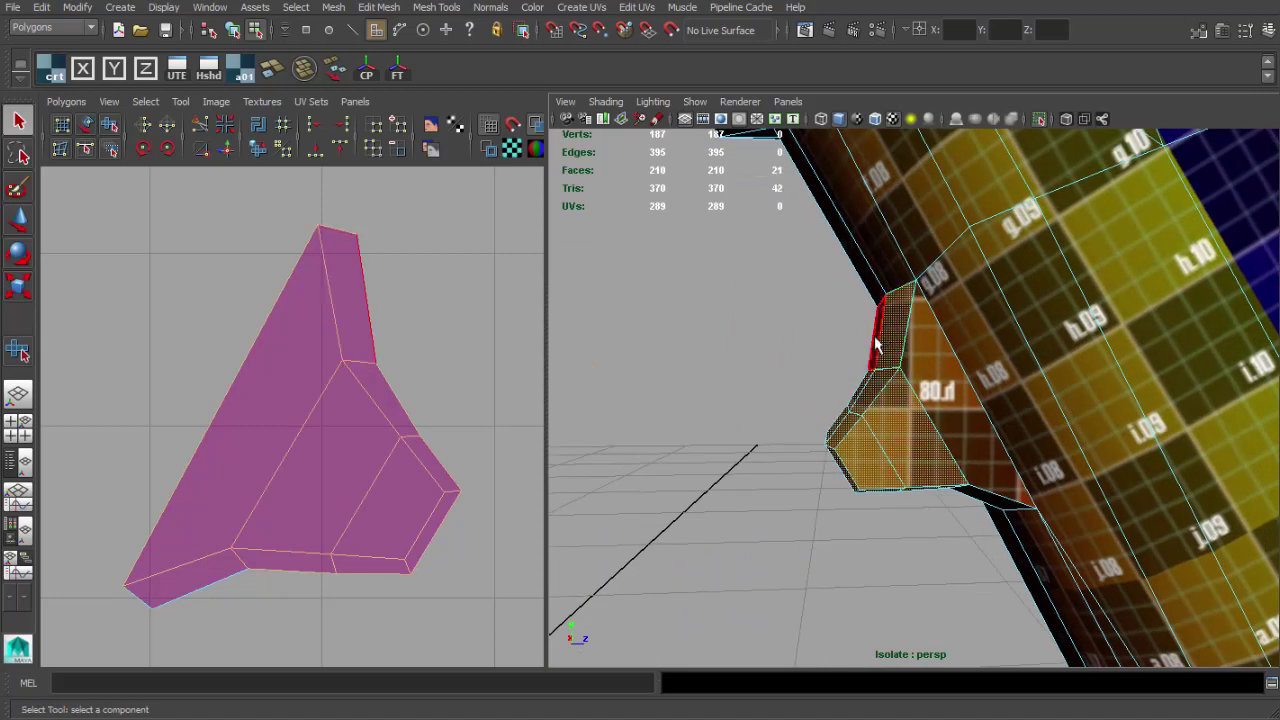
pyautogui.keyDown('shift'); pyautogui.click(876, 343); pyautogui.keyUp('shift')
pyautogui.keyDown('shift'); pyautogui.click(943, 418); pyautogui.keyUp('shift')
pyautogui.keyDown('alt'); pyautogui.moveTo(953, 473); pyautogui.dragTo(997, 404); pyautogui.keyUp('alt')
pyautogui.keyDown('shift'); pyautogui.click(1003, 408); pyautogui.keyUp('shift')
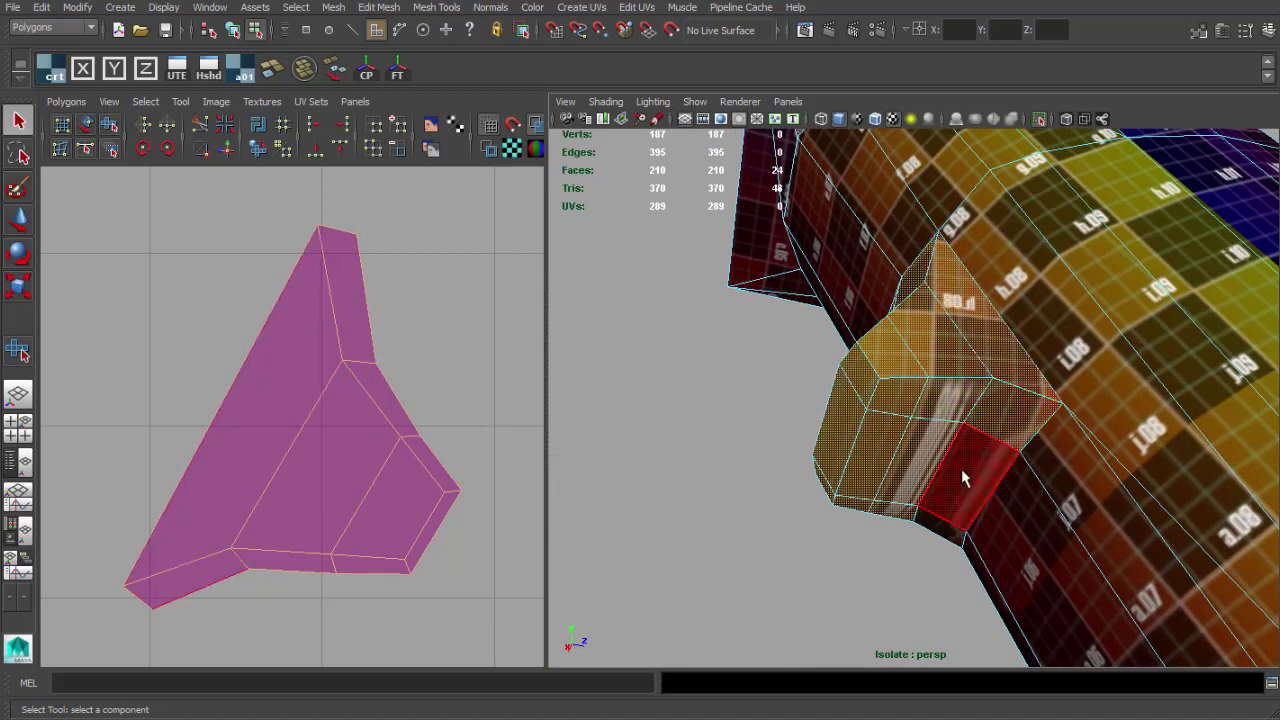
pyautogui.keyDown('shift'); pyautogui.click(951, 497); pyautogui.keyUp('shift')
pyautogui.keyDown('alt'); pyautogui.moveTo(951, 497); pyautogui.dragTo(892, 503); pyautogui.keyUp('alt')
pyautogui.keyDown('alt'); pyautogui.moveTo(833, 413); pyautogui.dragTo(846, 428); pyautogui.keyUp('alt')
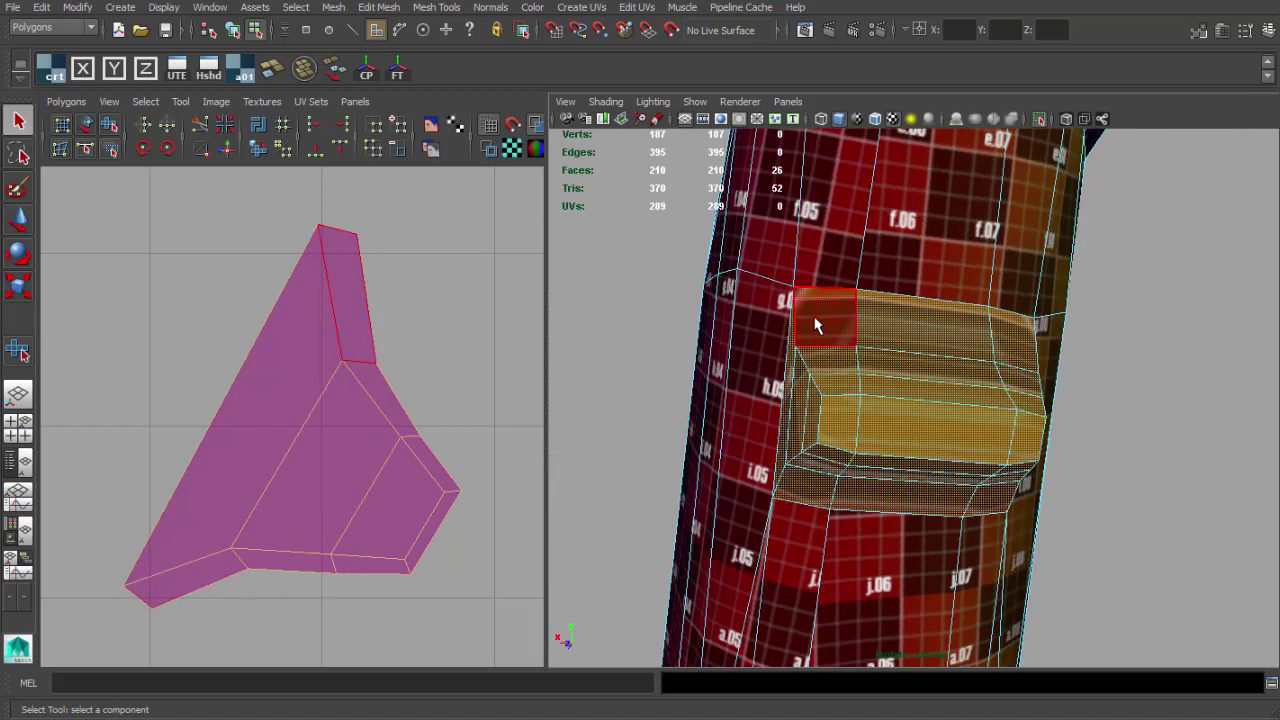
pyautogui.keyDown('shift'); pyautogui.click(815, 321); pyautogui.keyUp('shift')
pyautogui.keyDown('alt'); pyautogui.moveTo(822, 358); pyautogui.dragTo(735, 390); pyautogui.keyUp('alt')
# - Planar-project all the ridge faces from the front and shift the resulting shell sideways across the UV square
pyautogui.keyDown('alt'); pyautogui.moveTo(449, 451); pyautogui.dragTo(287, 367, button='right'); pyautogui.keyUp('alt')
pyautogui.hotkey('ctrl', 'z')
pyautogui.click(145, 67)
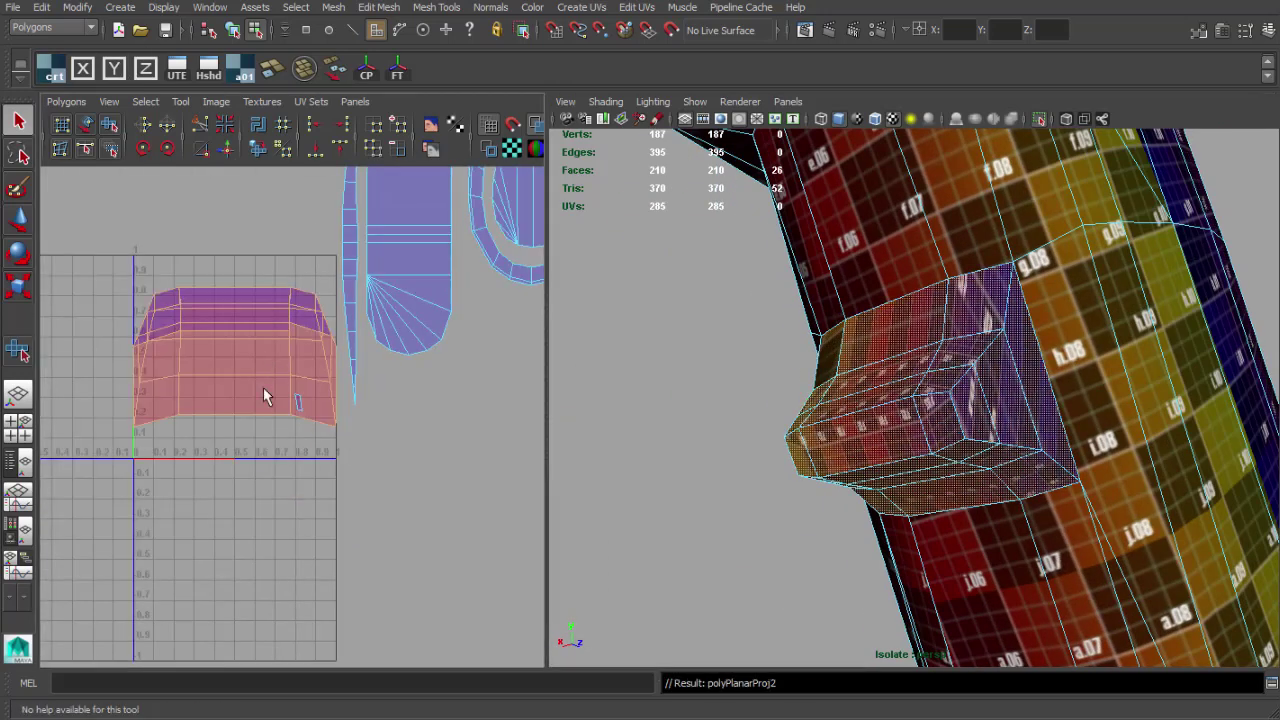
pyautogui.hotkey('ctrl', 'z')
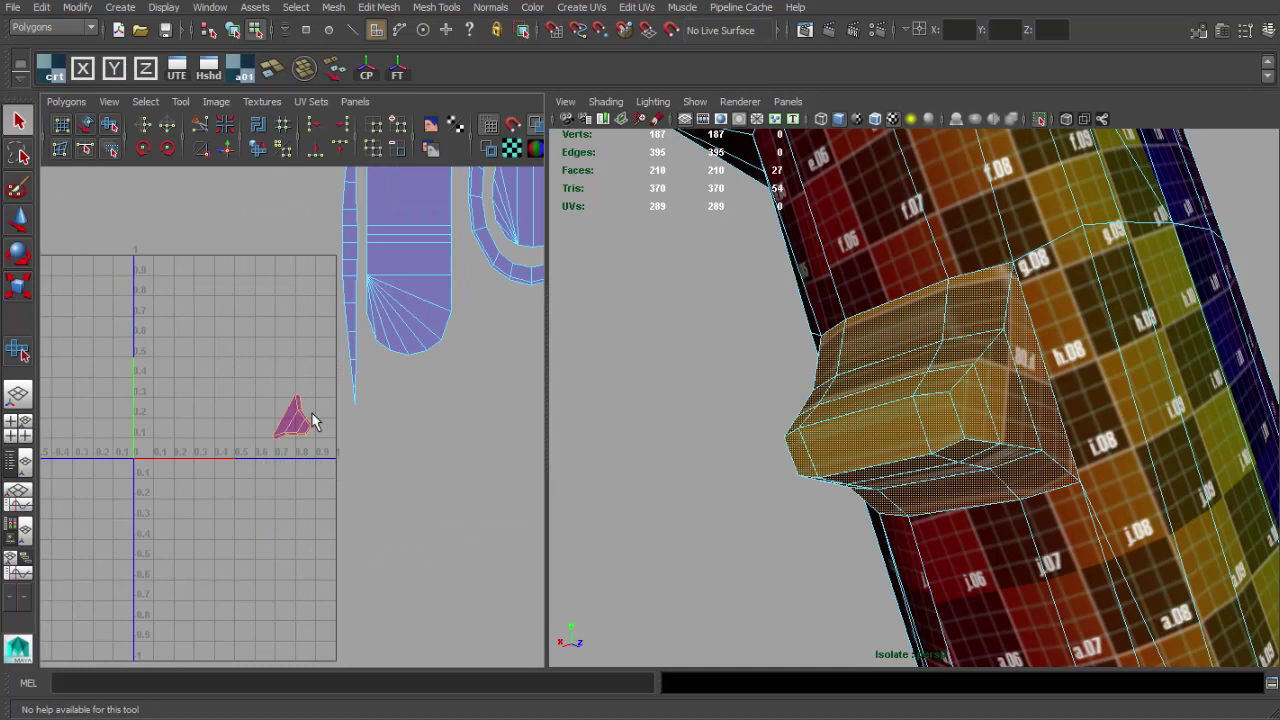
pyautogui.click(113, 68)
pyautogui.moveTo(235, 360); pyautogui.dragTo(171, 368)
# - Select the six faces on the ridge's two flat ends, planar-project them from the side, and move them clear of the strip shell
pyautogui.keyDown('alt'); pyautogui.moveTo(851, 402); pyautogui.dragTo(1104, 354); pyautogui.keyUp('alt')
pyautogui.press('q')
pyautogui.click(814, 364)
pyautogui.keyDown('alt'); pyautogui.moveTo(1005, 428); pyautogui.dragTo(963, 372); pyautogui.keyUp('alt')
pyautogui.keyDown('shift'); pyautogui.click(900, 403); pyautogui.keyUp('shift')
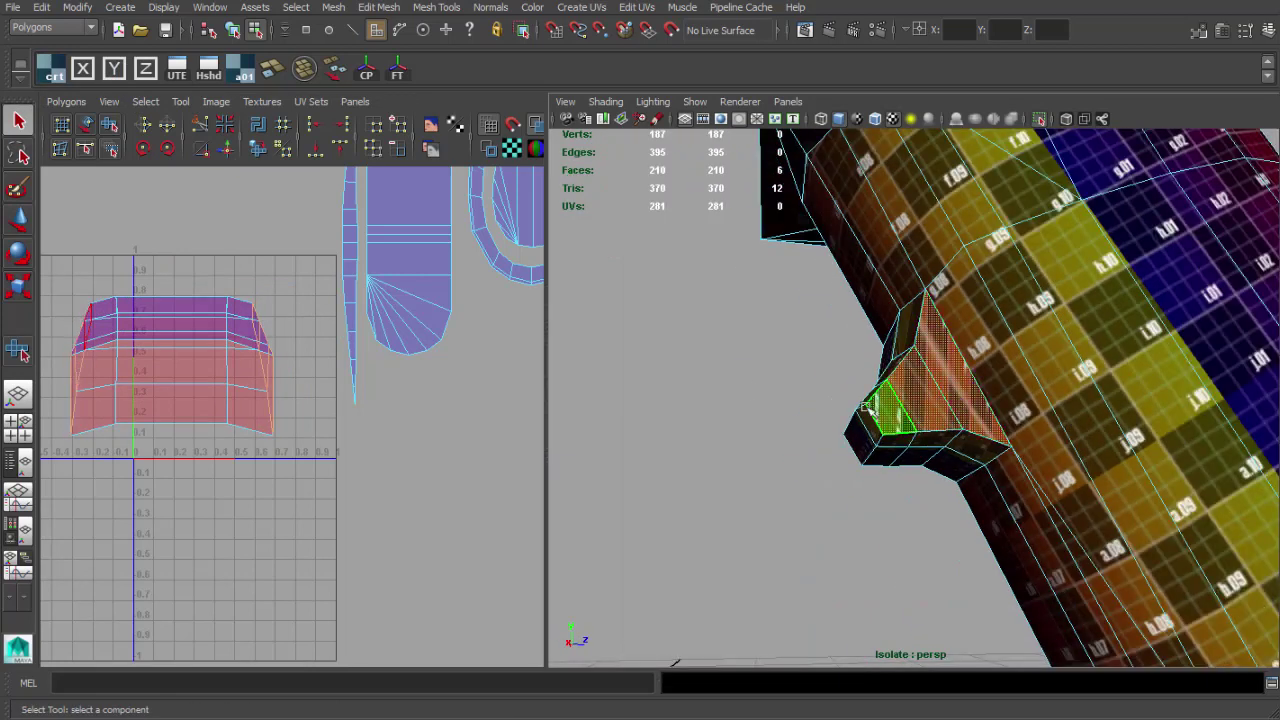
pyautogui.press('w')
pyautogui.keyDown('alt'); pyautogui.moveTo(870, 408); pyautogui.dragTo(932, 416); pyautogui.keyUp('alt')
pyautogui.click(138, 75)
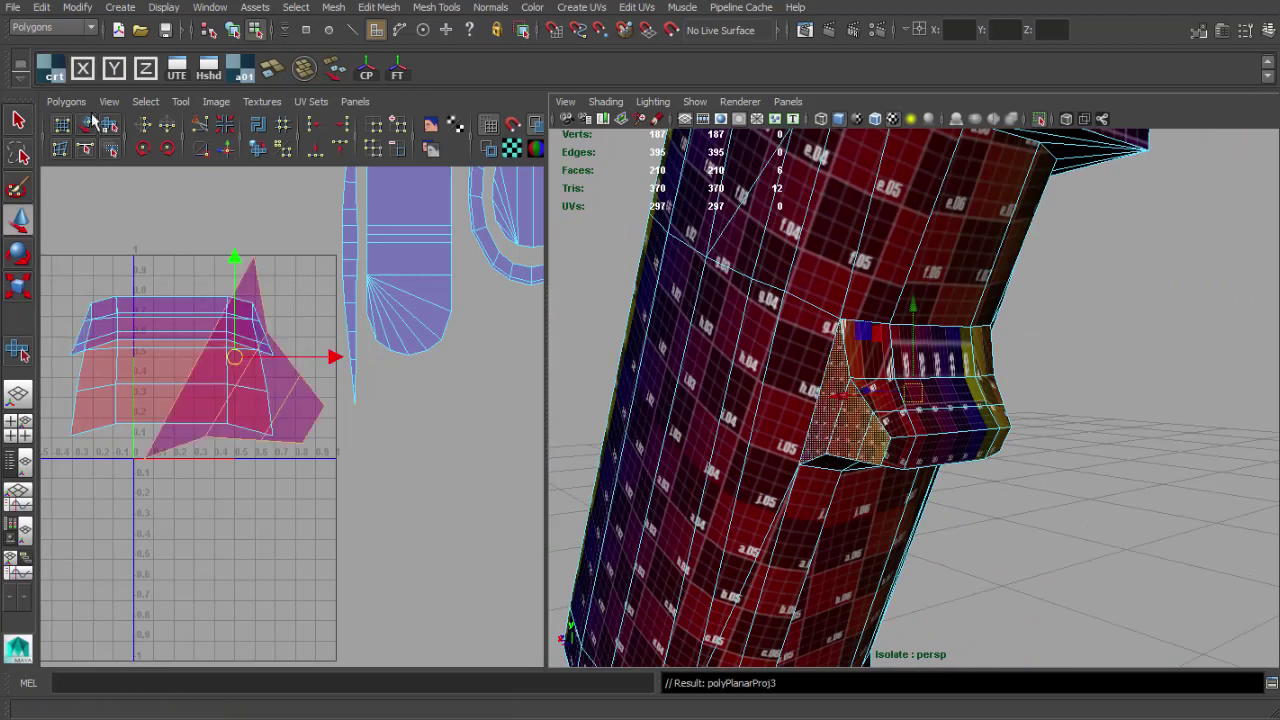
pyautogui.moveTo(236, 358); pyautogui.dragTo(432, 503)
# - Unfold the ridge's strip shell along its height with the Legacy method so its overlapping bands spread apart
pyautogui.keyDown('alt'); pyautogui.moveTo(894, 414); pyautogui.dragTo(847, 342); pyautogui.keyUp('alt')
pyautogui.moveTo(149, 339); pyautogui.dragTo(166, 336, button='right')
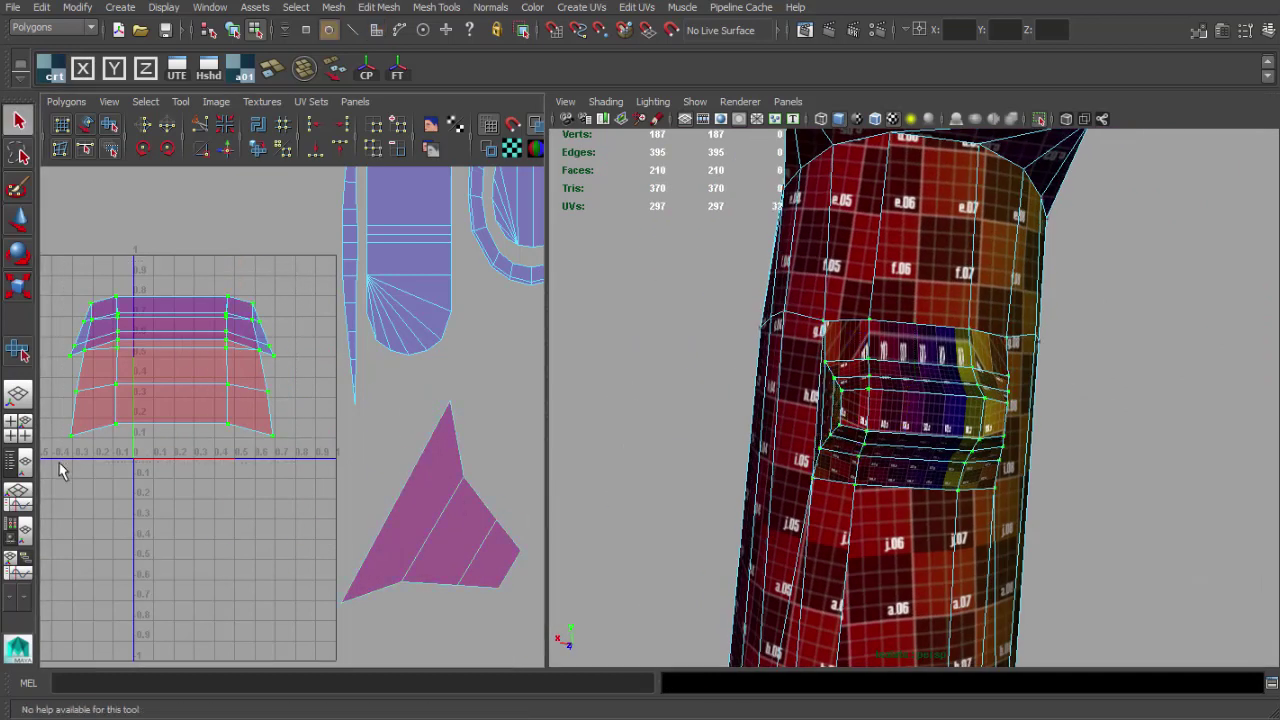
pyautogui.scroll(-2, 189, 365)
pyautogui.keyDown('alt'); pyautogui.moveTo(189, 365); pyautogui.dragTo(215, 363, button='middle'); pyautogui.keyUp('alt')
pyautogui.click(63, 103)
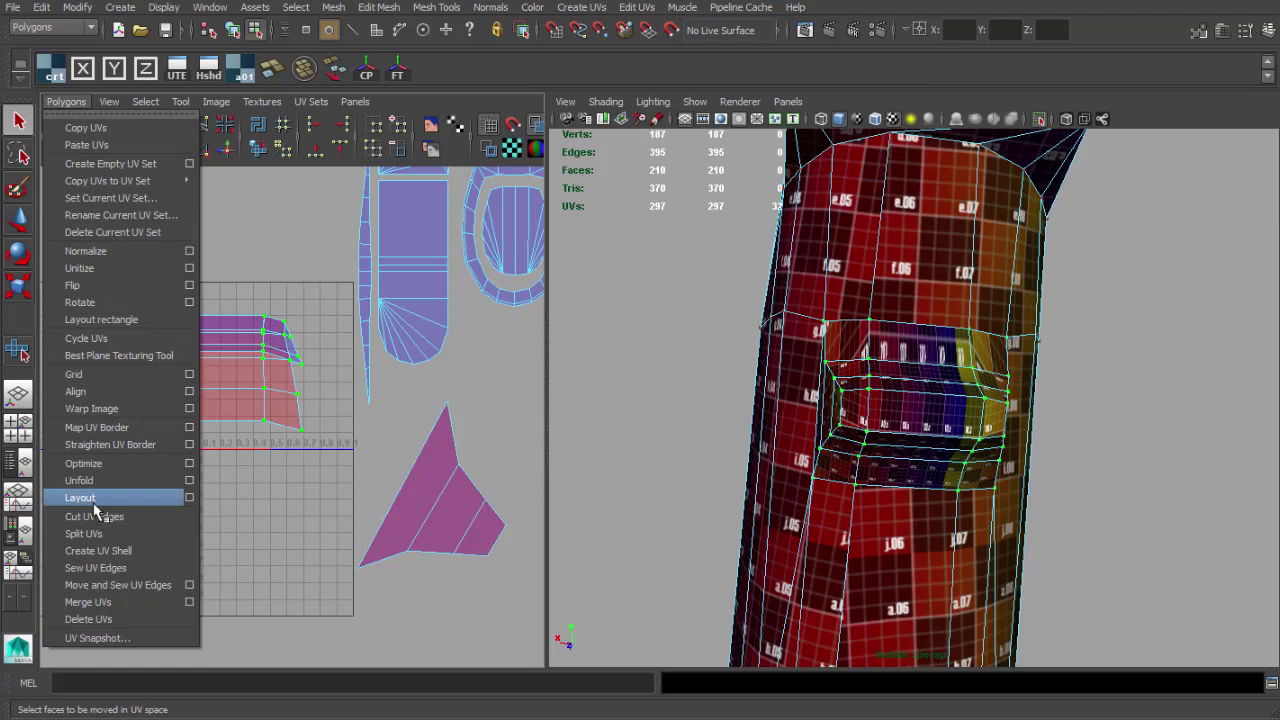
pyautogui.click(190, 481)
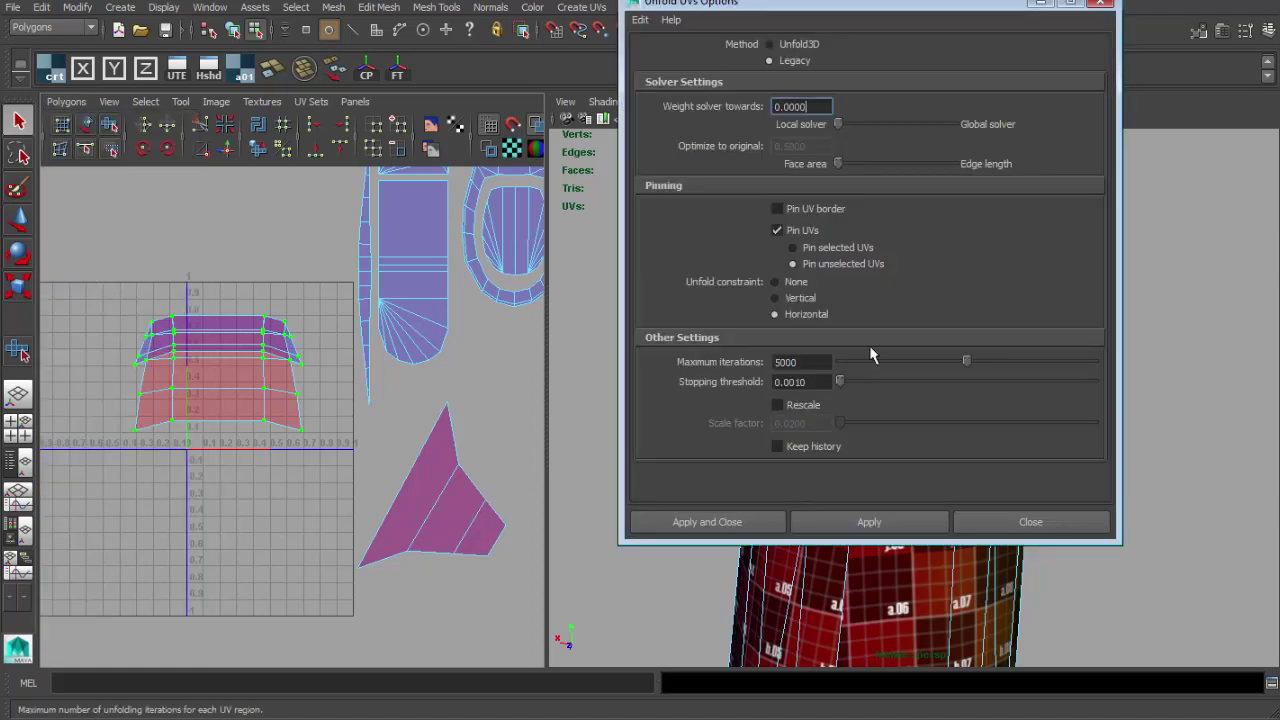
pyautogui.click(851, 522)
pyautogui.click(1064, 522)
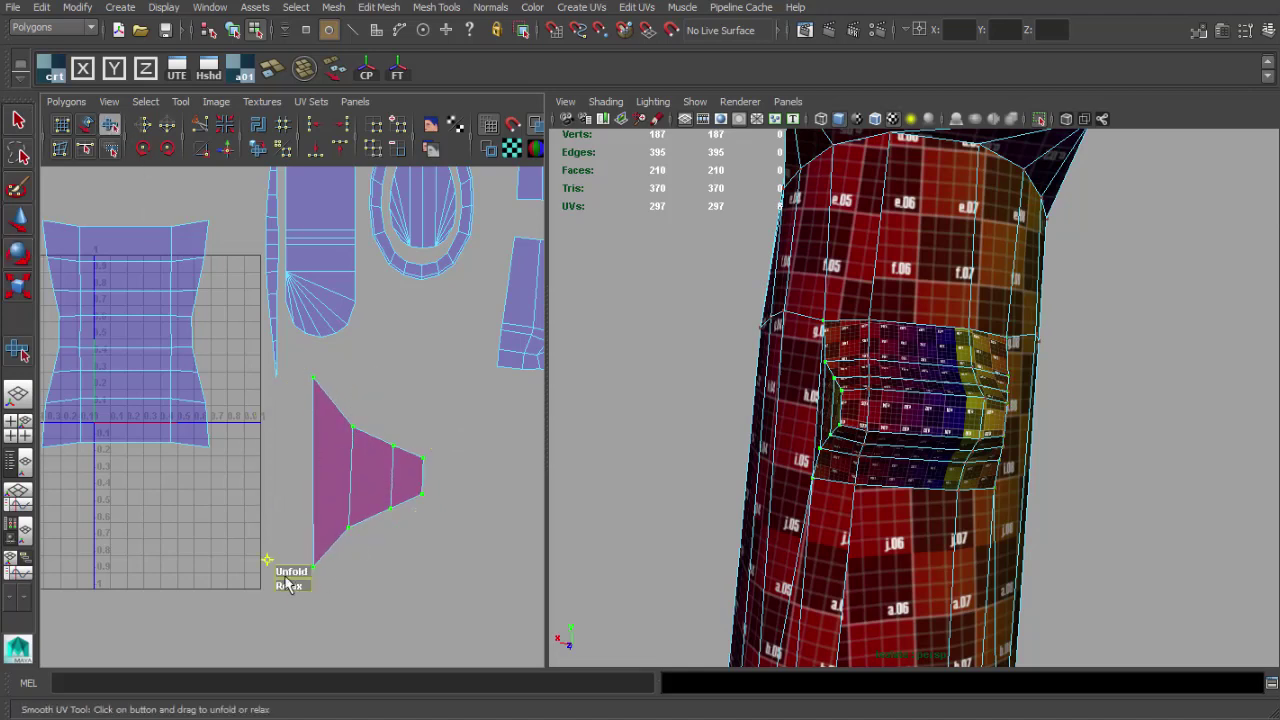
# - Separate the two overlapping ridge end shells, flip the reversed one horizontally, and place them back to back with a narrow gap
pyautogui.moveTo(460, 480); pyautogui.dragTo(602, 482)
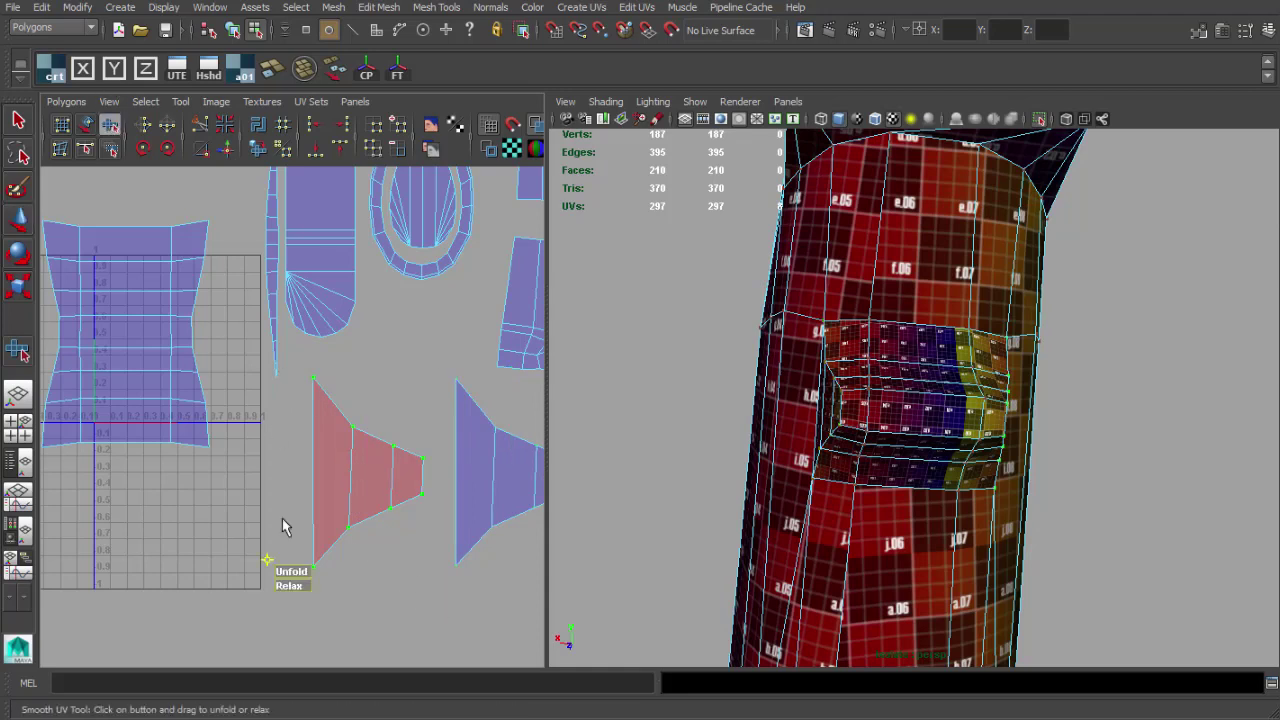
pyautogui.moveTo(291, 571); pyautogui.dragTo(462, 578)
pyautogui.hotkey('ctrl', 'z')
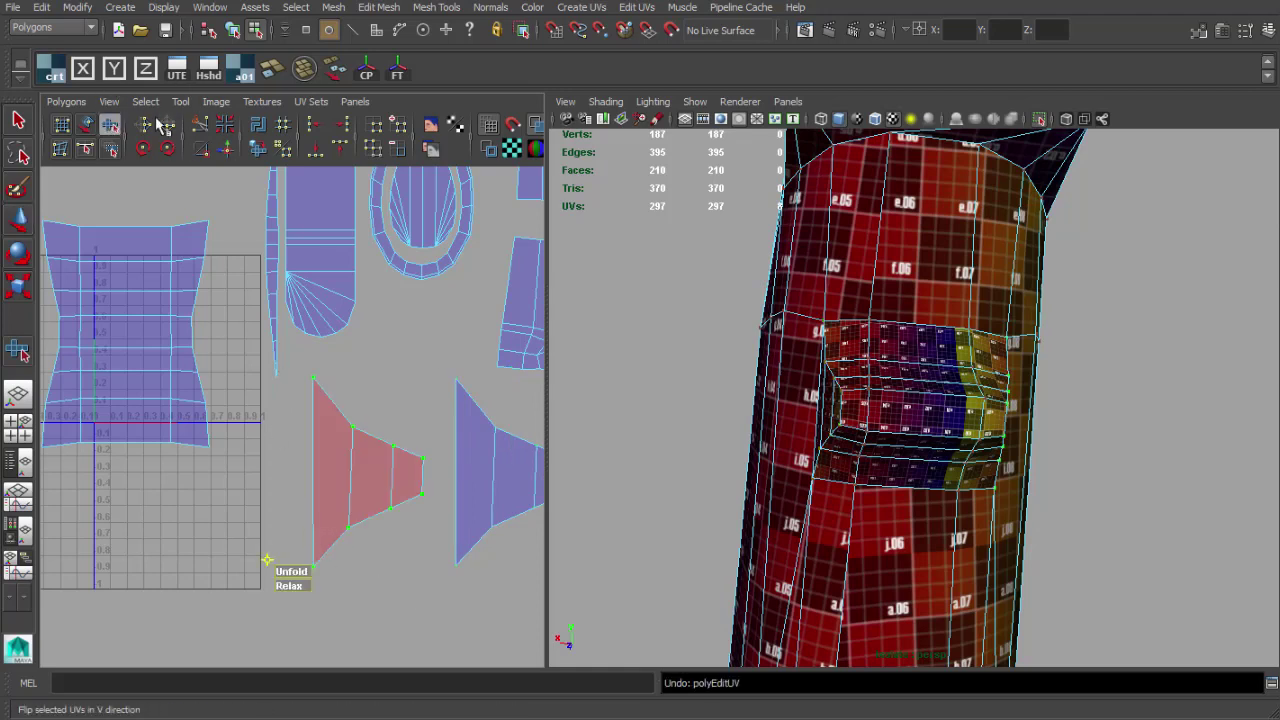
pyautogui.click(158, 121)
pyautogui.press('w')
pyautogui.scroll(-1, 418, 513)
pyautogui.keyDown('alt'); pyautogui.moveTo(438, 472); pyautogui.dragTo(370, 438, button='middle'); pyautogui.keyUp('alt')
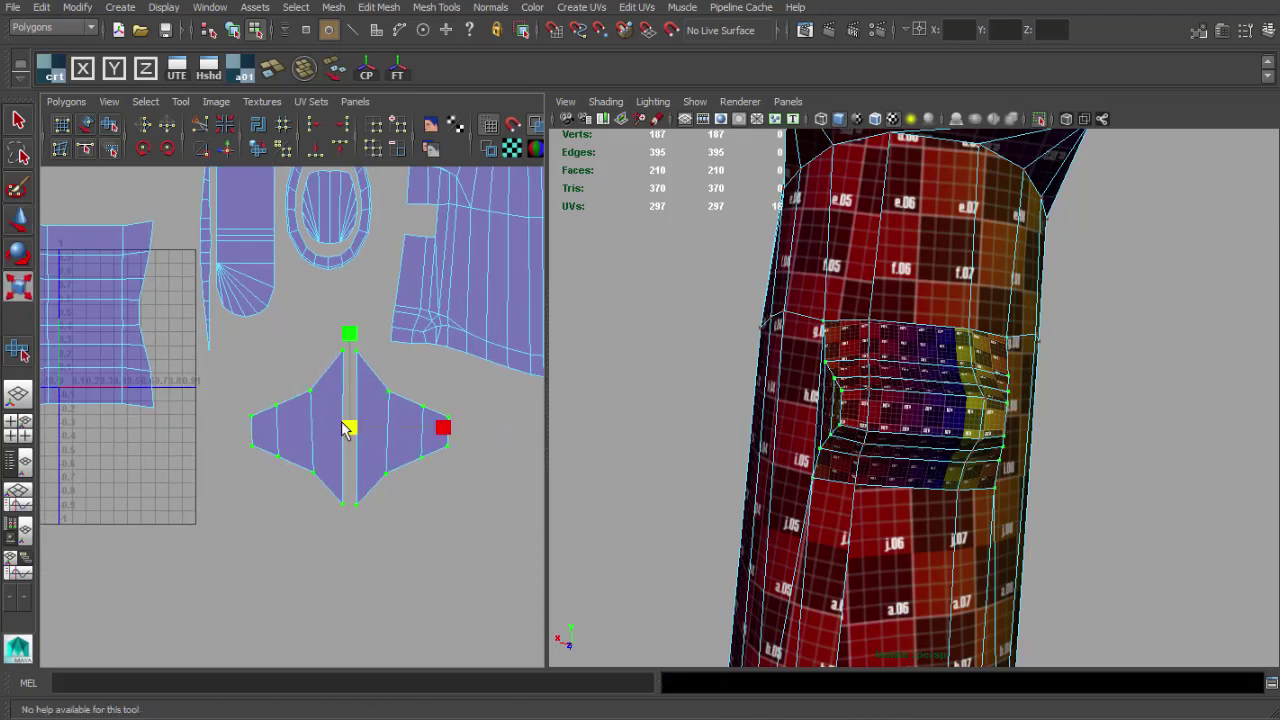
# - Scale both ridge end shells down until their checker size matches the surrounding grip body
pyautogui.moveTo(349, 435); pyautogui.dragTo(302, 430)
pyautogui.keyDown('alt'); pyautogui.moveTo(700, 432); pyautogui.dragTo(920, 431); pyautogui.keyUp('alt')
pyautogui.scroll(4, 930, 422)
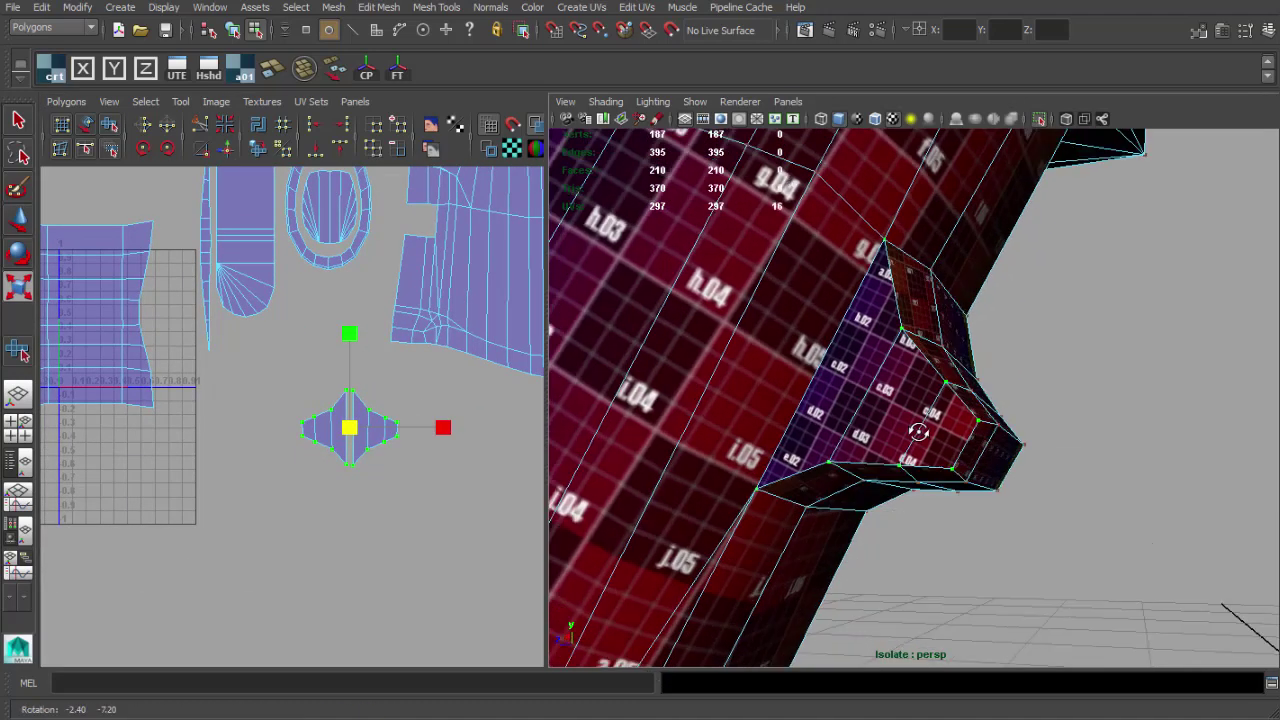
pyautogui.scroll(2, 918, 432)
pyautogui.moveTo(342, 440)
pyautogui.mouseDown()
pyautogui.moveTo(297, 423)
pyautogui.moveTo(343, 429)
pyautogui.mouseUp()
pyautogui.scroll(3, 372, 410)
pyautogui.press('w')
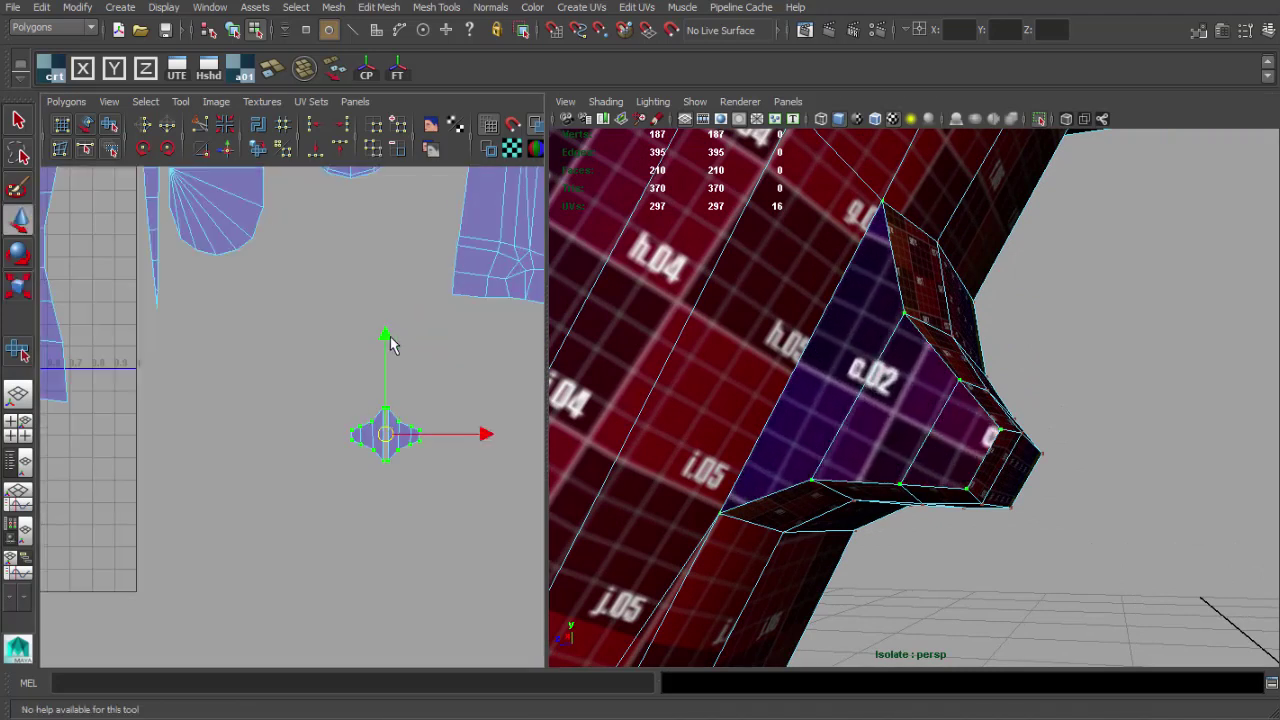
pyautogui.moveTo(387, 336); pyautogui.dragTo(385, 331)
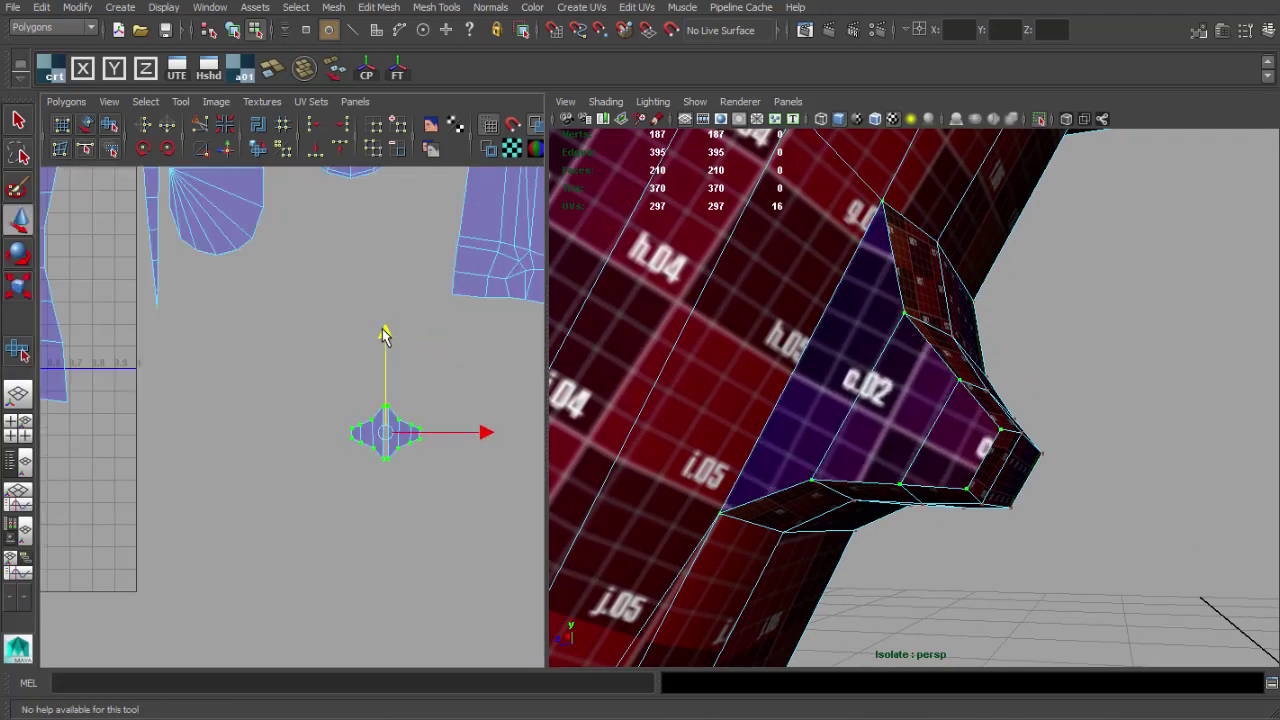
# - Cut the ridge's strip shell along the two long edges that border its middle band
pyautogui.scroll(-4, 330, 400)
pyautogui.keyDown('alt'); pyautogui.moveTo(826, 440); pyautogui.dragTo(812, 403); pyautogui.keyUp('alt')
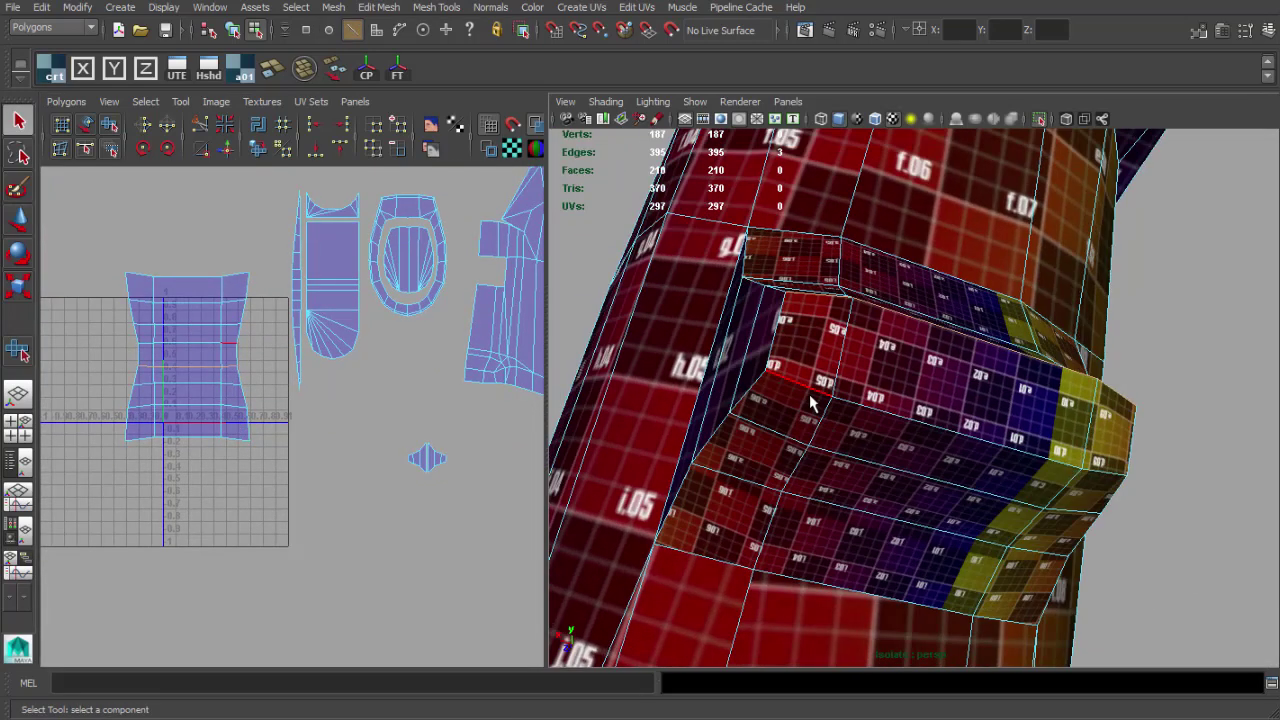
pyautogui.keyDown('alt'); pyautogui.moveTo(925, 425); pyautogui.dragTo(777, 437); pyautogui.keyUp('alt')
pyautogui.keyDown('alt'); pyautogui.moveTo(252, 371); pyautogui.dragTo(352, 391, button='right'); pyautogui.keyUp('alt')
pyautogui.keyDown('shift'); pyautogui.rightClick(302, 356); pyautogui.keyUp('shift')
pyautogui.keyDown('shift'); pyautogui.moveTo(301, 355); pyautogui.dragTo(265, 375, button='right'); pyautogui.keyUp('shift')
pyautogui.keyDown('alt'); pyautogui.moveTo(265, 375); pyautogui.dragTo(230, 357, button='middle'); pyautogui.keyUp('alt')
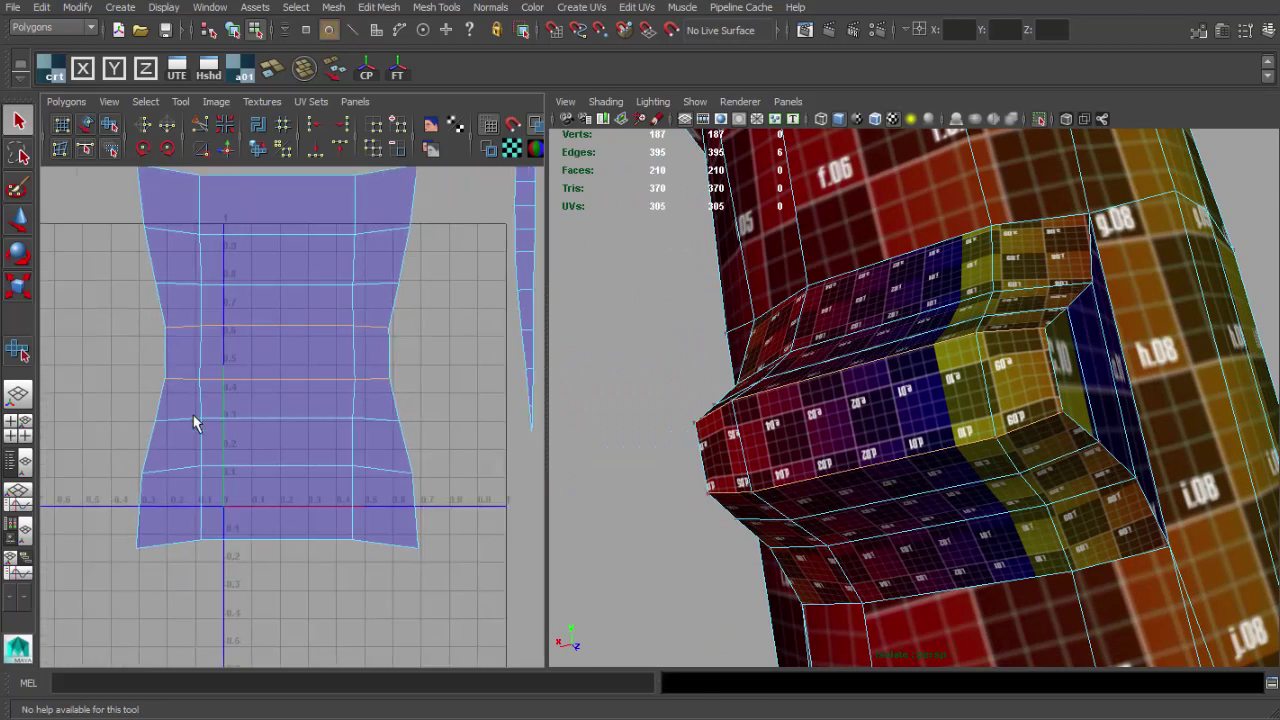
# - Move the lower and upper sections of the ridge strip away from the middle band, leaving a small gap on each side
pyautogui.moveTo(278, 366); pyautogui.dragTo(278, 377)
pyautogui.keyDown('alt'); pyautogui.moveTo(162, 185); pyautogui.dragTo(180, 284, button='middle'); pyautogui.keyUp('alt')
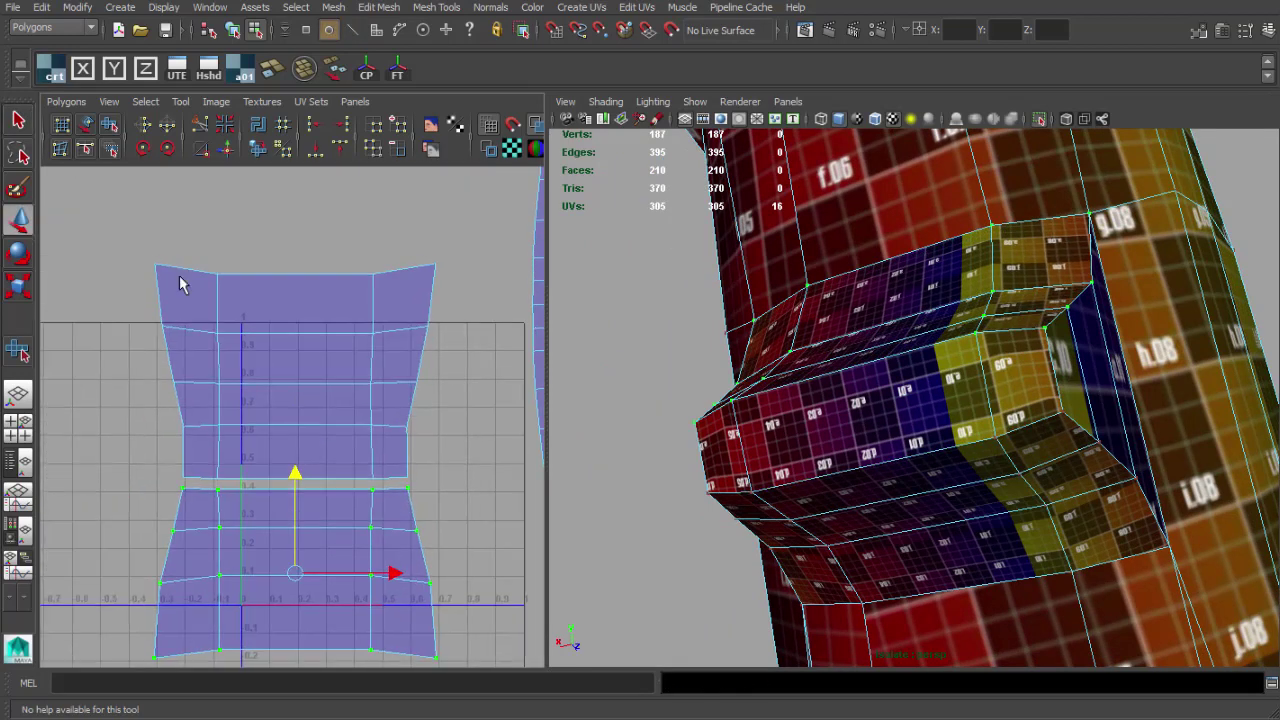
pyautogui.moveTo(286, 265); pyautogui.dragTo(282, 247)
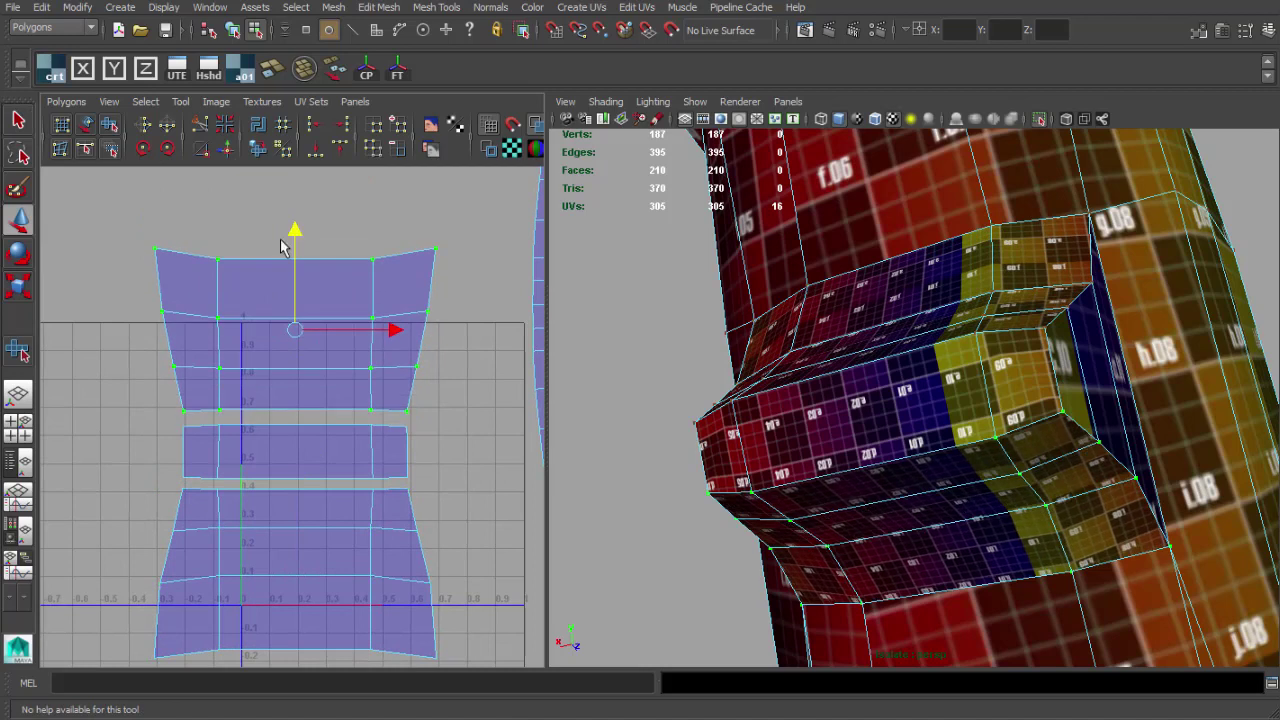
pyautogui.click(152, 216)
pyautogui.keyDown('alt'); pyautogui.moveTo(260, 360); pyautogui.dragTo(205, 368, button='right'); pyautogui.keyUp('alt')
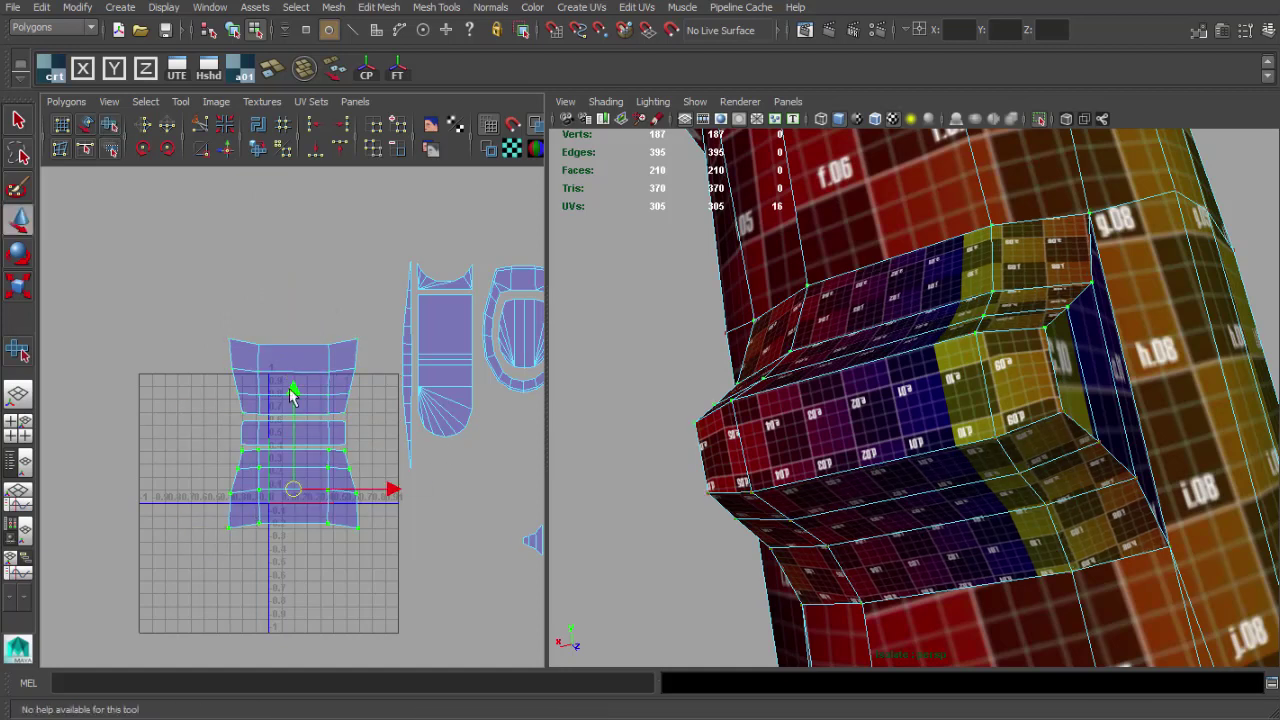
pyautogui.moveTo(292, 393); pyautogui.dragTo(291, 397)
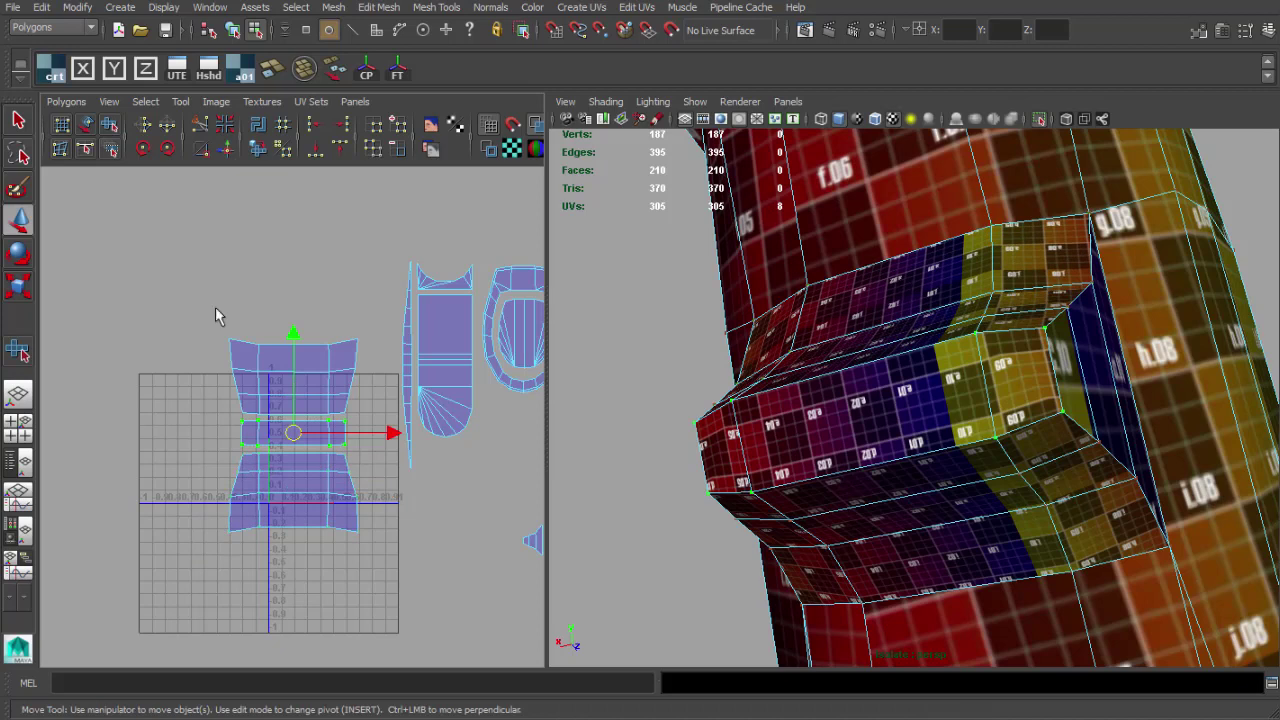
# - Unfold the narrow middle band of the ridge with the Smooth UV tool
pyautogui.moveTo(240, 451); pyautogui.dragTo(548, 488)
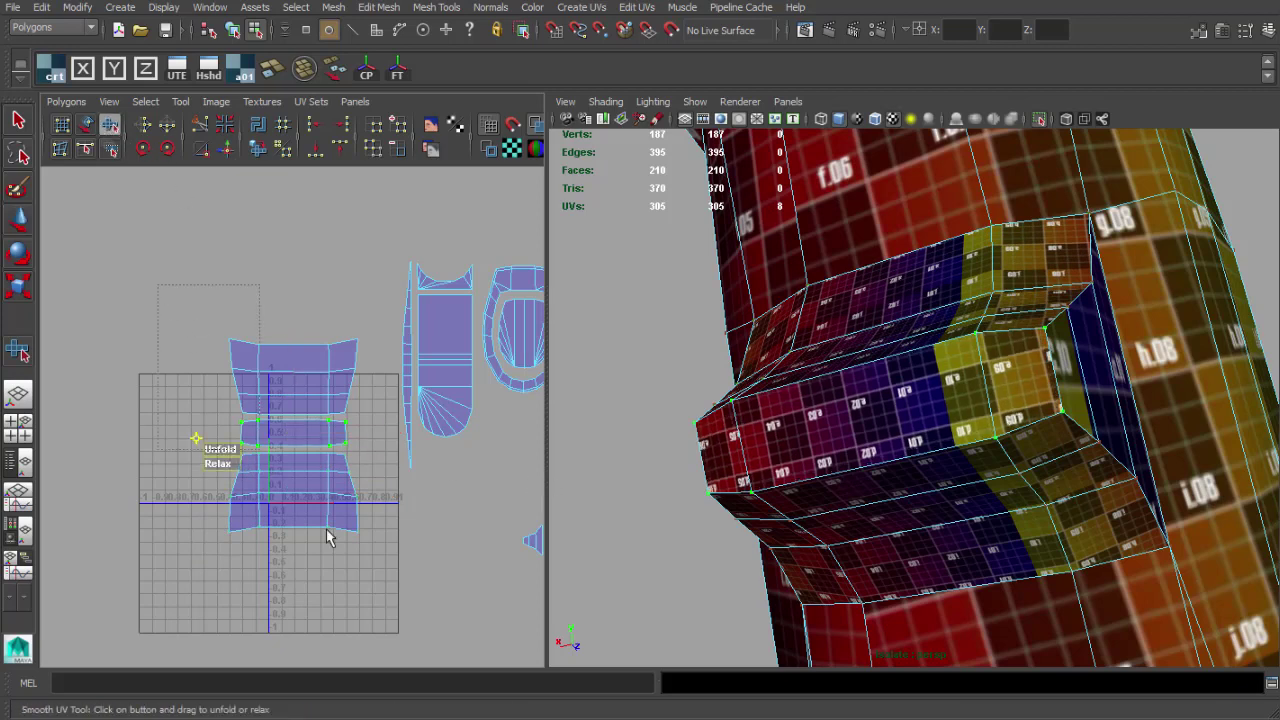
pyautogui.scroll(-2, 371, 543)
pyautogui.keyDown('alt'); pyautogui.moveTo(313, 418); pyautogui.dragTo(230, 385, button='middle'); pyautogui.keyUp('alt')
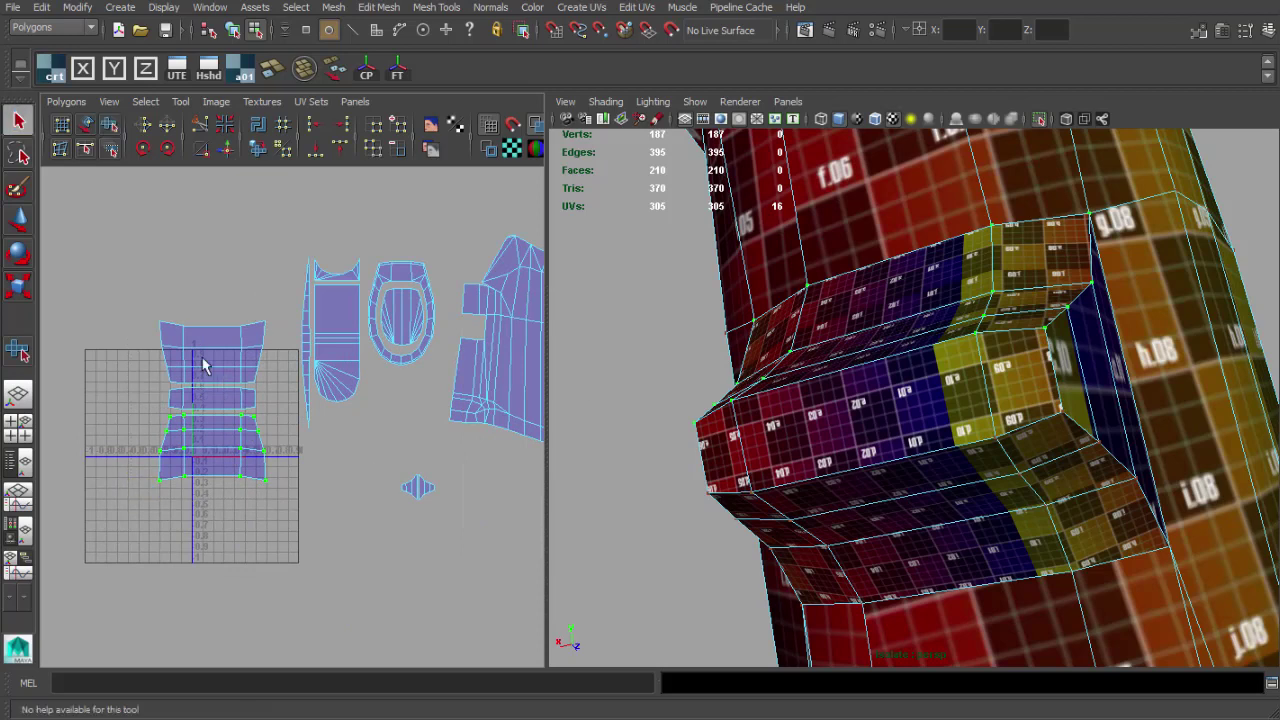
# - Scale all three ridge strip shells down together so their checker size matches the grip body
pyautogui.moveTo(177, 371); pyautogui.dragTo(212, 370, button='right')
pyautogui.moveTo(116, 289); pyautogui.dragTo(273, 499)
pyautogui.keyDown('alt'); pyautogui.moveTo(789, 407); pyautogui.dragTo(878, 392); pyautogui.keyUp('alt')
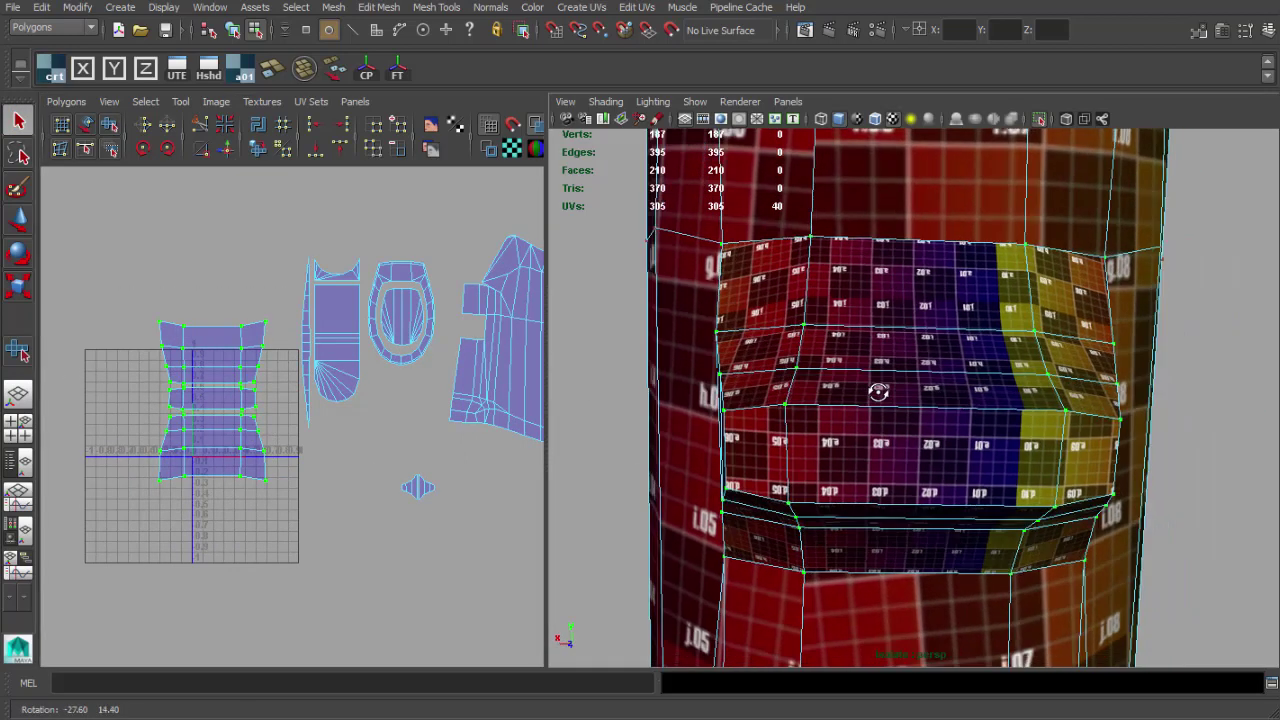
pyautogui.press('r')
pyautogui.moveTo(212, 401); pyautogui.dragTo(154, 399)
pyautogui.press('w')
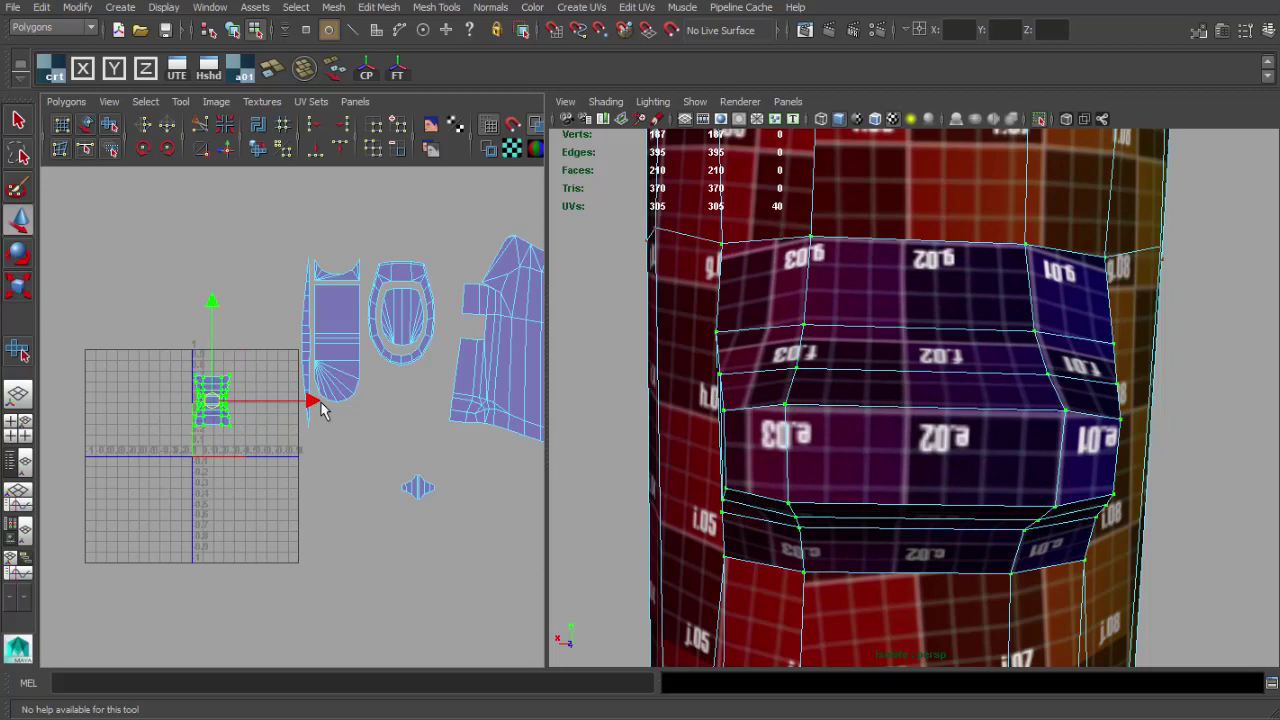
# - Move the three scaled ridge strip shells beneath the oval rim shell, beside the cap and block shell
pyautogui.moveTo(313, 401); pyautogui.dragTo(314, 402)
pyautogui.scroll(-2, 313, 413)
pyautogui.keyDown('alt'); pyautogui.moveTo(313, 413); pyautogui.dragTo(273, 359, button='middle'); pyautogui.keyUp('alt')
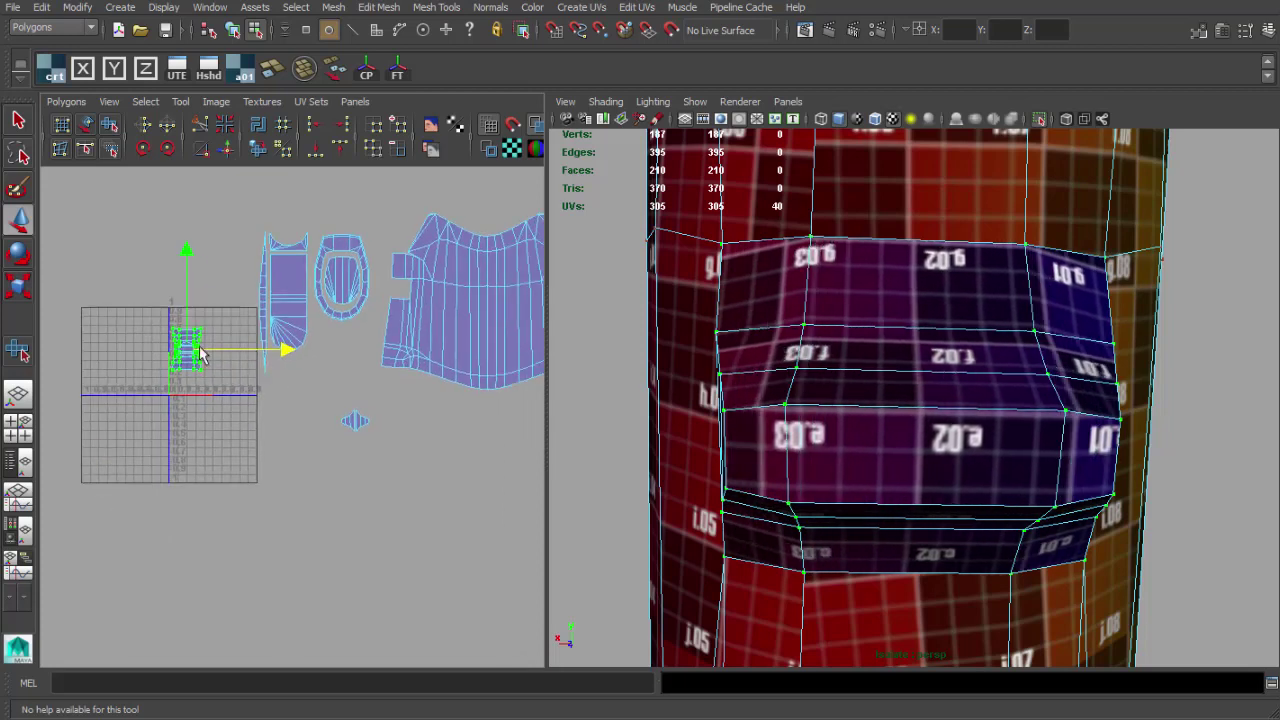
pyautogui.moveTo(187, 350); pyautogui.dragTo(395, 402)
pyautogui.keyDown('alt'); pyautogui.moveTo(395, 402); pyautogui.dragTo(339, 448, button='middle'); pyautogui.keyUp('alt')
pyautogui.scroll(2, 340, 448)
pyautogui.moveTo(341, 452); pyautogui.dragTo(248, 381)
pyautogui.scroll(-1, 284, 388)
pyautogui.keyDown('alt'); pyautogui.moveTo(284, 390); pyautogui.dragTo(330, 387, button='middle'); pyautogui.keyUp('alt')
pyautogui.scroll(6, 314, 398)
pyautogui.scroll(-1, 330, 387)
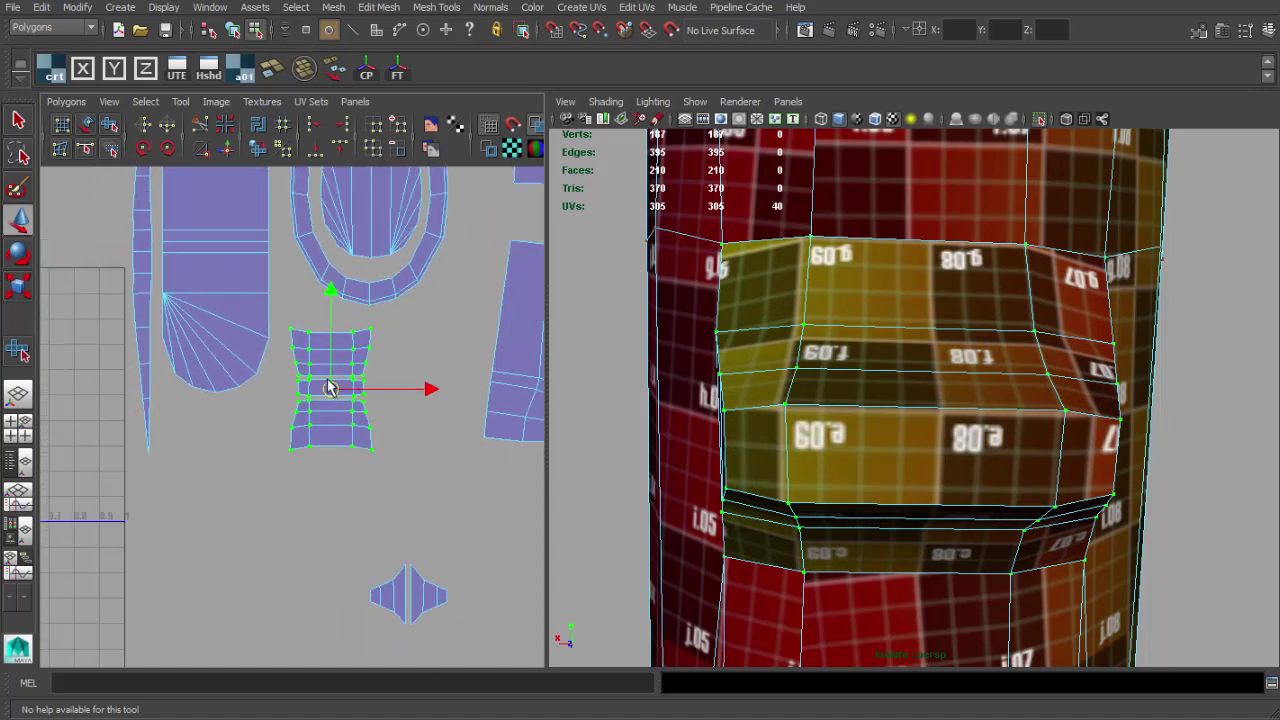
# - Tuck the three ridge strip shells closer under the oval rim shell and place the small diamond-shaped shells beneath the cap and block shell
pyautogui.moveTo(330, 387); pyautogui.dragTo(323, 377)
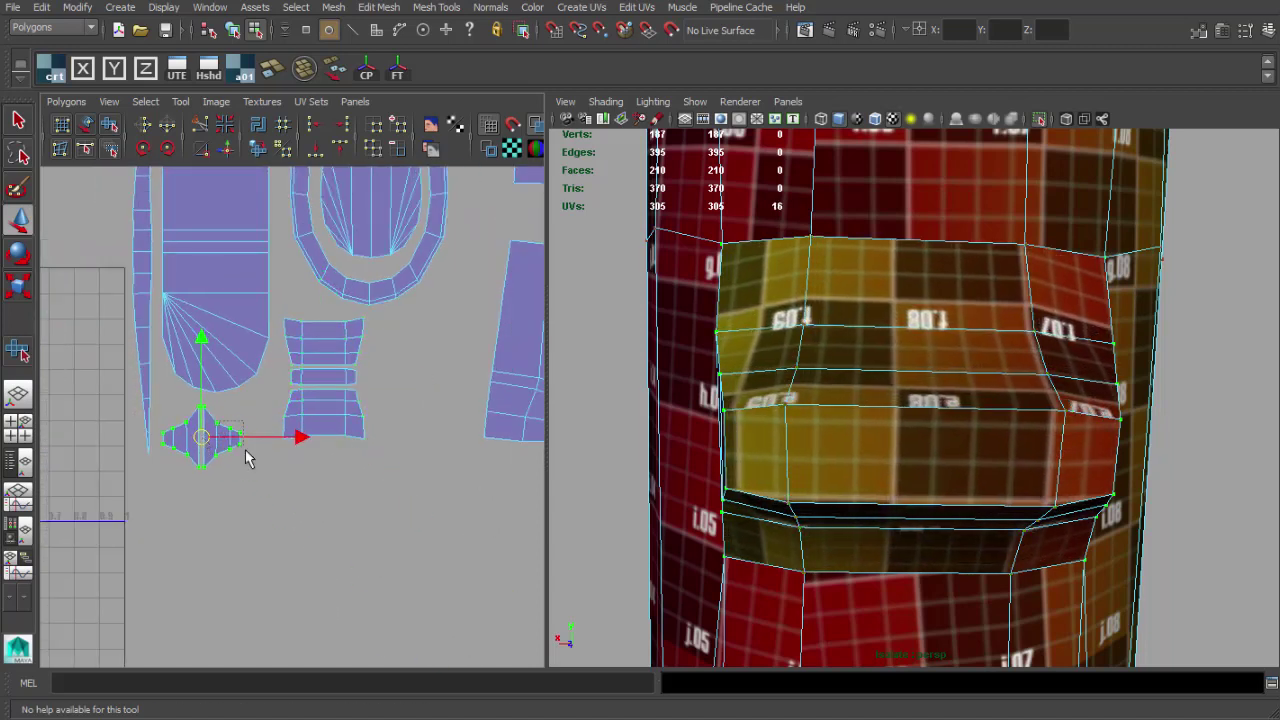
pyautogui.click(278, 511)
pyautogui.scroll(-5, 365, 397)
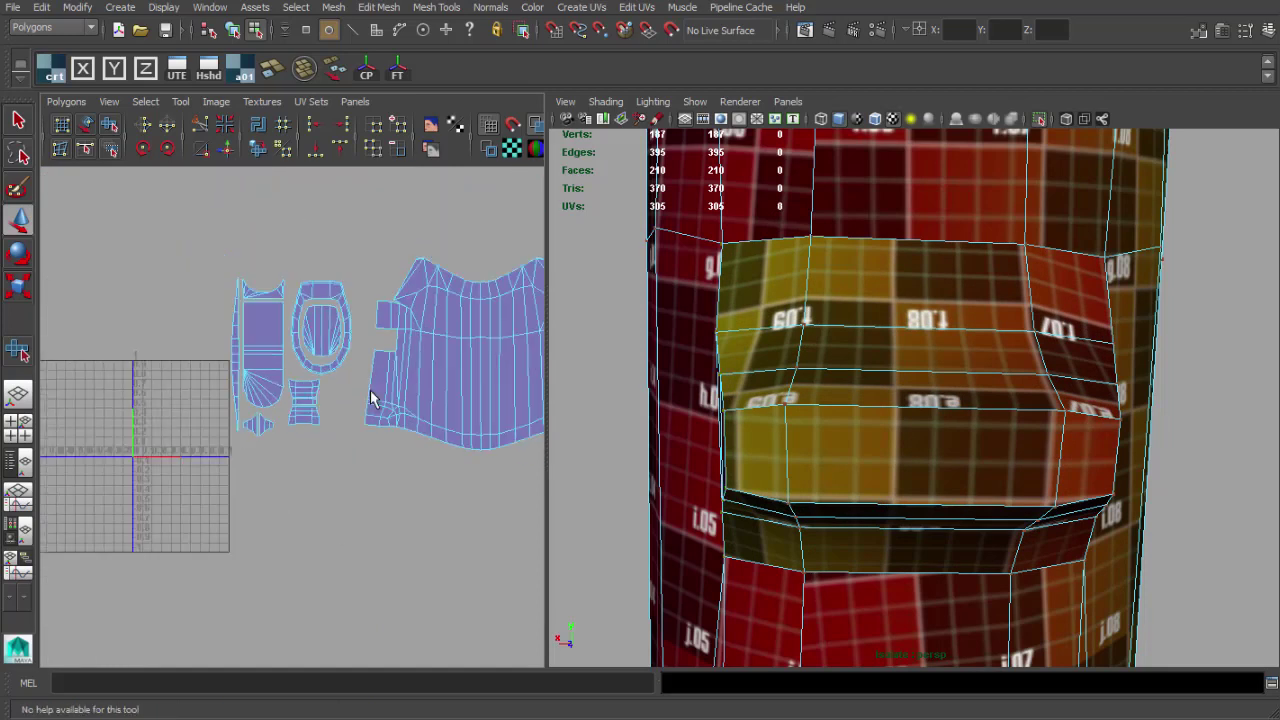
pyautogui.keyDown('alt'); pyautogui.moveTo(369, 391); pyautogui.dragTo(318, 490, button='middle'); pyautogui.keyUp('alt')
pyautogui.press('q')
pyautogui.moveTo(772, 380); pyautogui.dragTo(826, 352, button='right')
# - Examine the checker pattern on the whole pistol grip from all sides, including its underside, for distortion and uneven density
pyautogui.scroll(-5, 826, 353)
pyautogui.keyDown('alt'); pyautogui.moveTo(828, 354); pyautogui.dragTo(940, 395); pyautogui.keyUp('alt')
pyautogui.scroll(2, 940, 398)
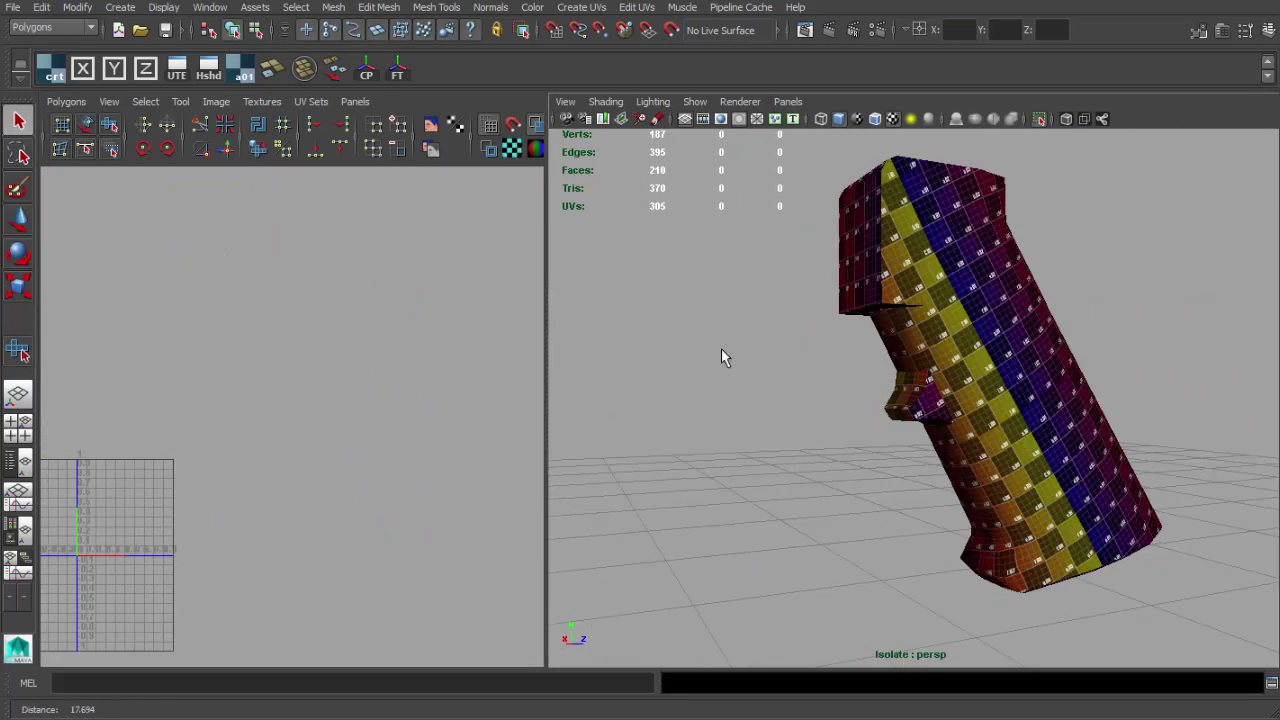
pyautogui.keyDown('alt'); pyautogui.moveTo(723, 357); pyautogui.dragTo(1060, 362); pyautogui.keyUp('alt')
pyautogui.keyDown('alt'); pyautogui.moveTo(766, 335); pyautogui.dragTo(711, 262); pyautogui.keyUp('alt')
pyautogui.keyDown('alt'); pyautogui.moveTo(786, 357); pyautogui.dragTo(918, 372, button='middle'); pyautogui.keyUp('alt')
pyautogui.keyDown('alt'); pyautogui.moveTo(918, 372); pyautogui.dragTo(985, 385, button='right'); pyautogui.keyUp('alt')
pyautogui.keyDown('alt'); pyautogui.moveTo(950, 372); pyautogui.dragTo(880, 310); pyautogui.keyUp('alt')
pyautogui.keyDown('alt'); pyautogui.moveTo(900, 350); pyautogui.dragTo(977, 391, button='right'); pyautogui.keyUp('alt')
pyautogui.keyDown('alt'); pyautogui.moveTo(977, 391); pyautogui.dragTo(777, 380); pyautogui.keyUp('alt')
pyautogui.hotkey('ctrl', 'z')
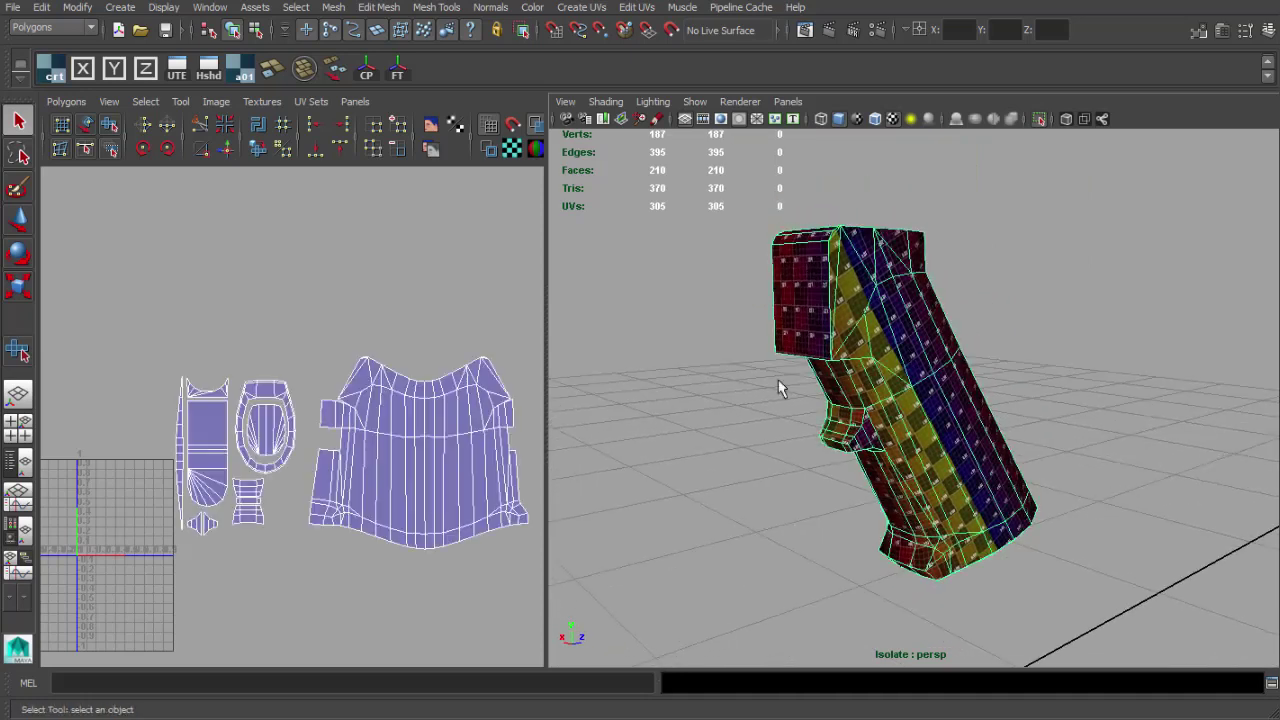
pyautogui.keyDown('alt'); pyautogui.moveTo(316, 411); pyautogui.dragTo(297, 396, button='right'); pyautogui.keyUp('alt')
pyautogui.keyDown('alt'); pyautogui.moveTo(297, 396); pyautogui.dragTo(328, 311, button='middle'); pyautogui.keyUp('alt')
pyautogui.keyDown('alt'); pyautogui.moveTo(330, 315); pyautogui.dragTo(341, 302, button='right'); pyautogui.keyUp('alt')
pyautogui.keyDown('alt'); pyautogui.moveTo(341, 302); pyautogui.dragTo(390, 280, button='middle'); pyautogui.keyUp('alt')
pyautogui.keyDown('alt'); pyautogui.moveTo(390, 280); pyautogui.dragTo(334, 286, button='right'); pyautogui.keyUp('alt')
pyautogui.keyDown('alt'); pyautogui.moveTo(334, 286); pyautogui.dragTo(328, 269, button='middle'); pyautogui.keyUp('alt')
pyautogui.keyDown('alt'); pyautogui.moveTo(824, 323); pyautogui.dragTo(760, 315); pyautogui.keyUp('alt')
pyautogui.keyDown('alt'); pyautogui.moveTo(760, 315); pyautogui.dragTo(791, 329, button='right'); pyautogui.keyUp('alt')
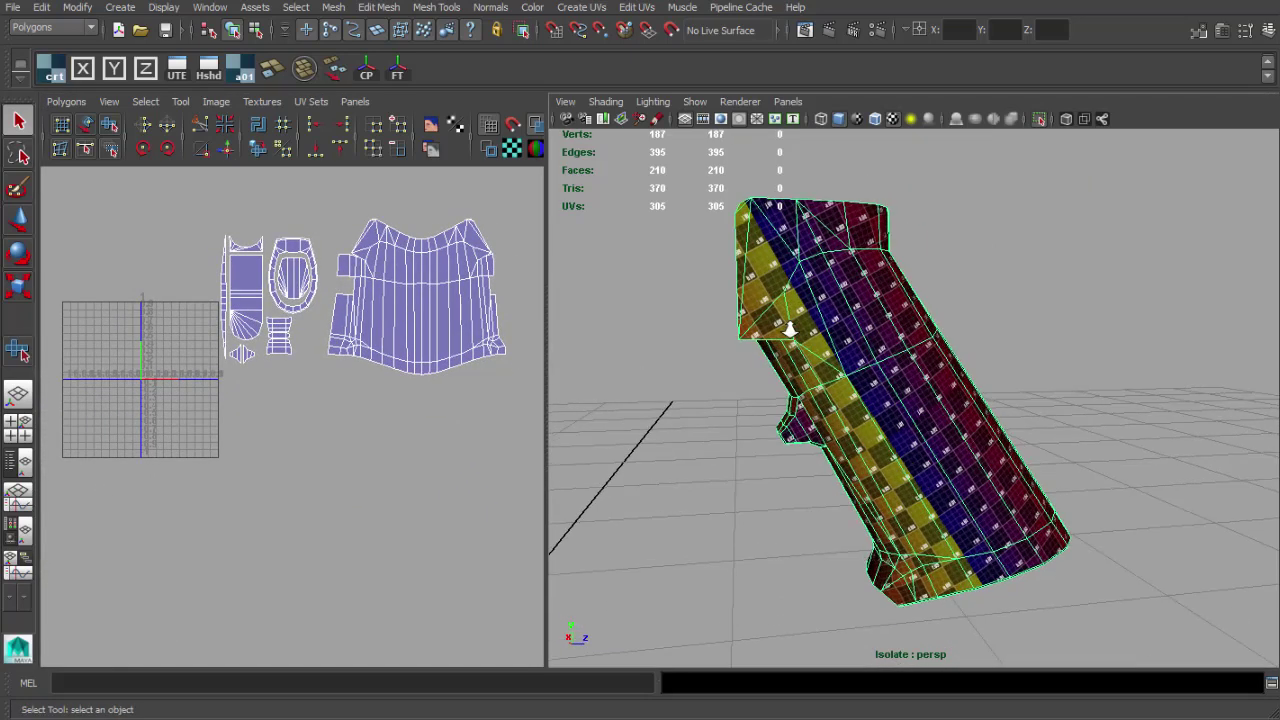
pyautogui.keyDown('alt'); pyautogui.moveTo(850, 331); pyautogui.dragTo(1109, 337); pyautogui.keyUp('alt')
pyautogui.keyDown('alt'); pyautogui.moveTo(1109, 337); pyautogui.dragTo(1055, 355, button='middle'); pyautogui.keyUp('alt')
pyautogui.keyDown('alt'); pyautogui.moveTo(1035, 358); pyautogui.dragTo(1000, 362); pyautogui.keyUp('alt')
pyautogui.keyDown('alt'); pyautogui.moveTo(962, 367); pyautogui.dragTo(990, 373, button='right'); pyautogui.keyUp('alt')
pyautogui.keyDown('alt'); pyautogui.moveTo(990, 372); pyautogui.dragTo(840, 378); pyautogui.keyUp('alt')
pyautogui.keyDown('alt'); pyautogui.moveTo(840, 378); pyautogui.dragTo(925, 355, button='right'); pyautogui.keyUp('alt')
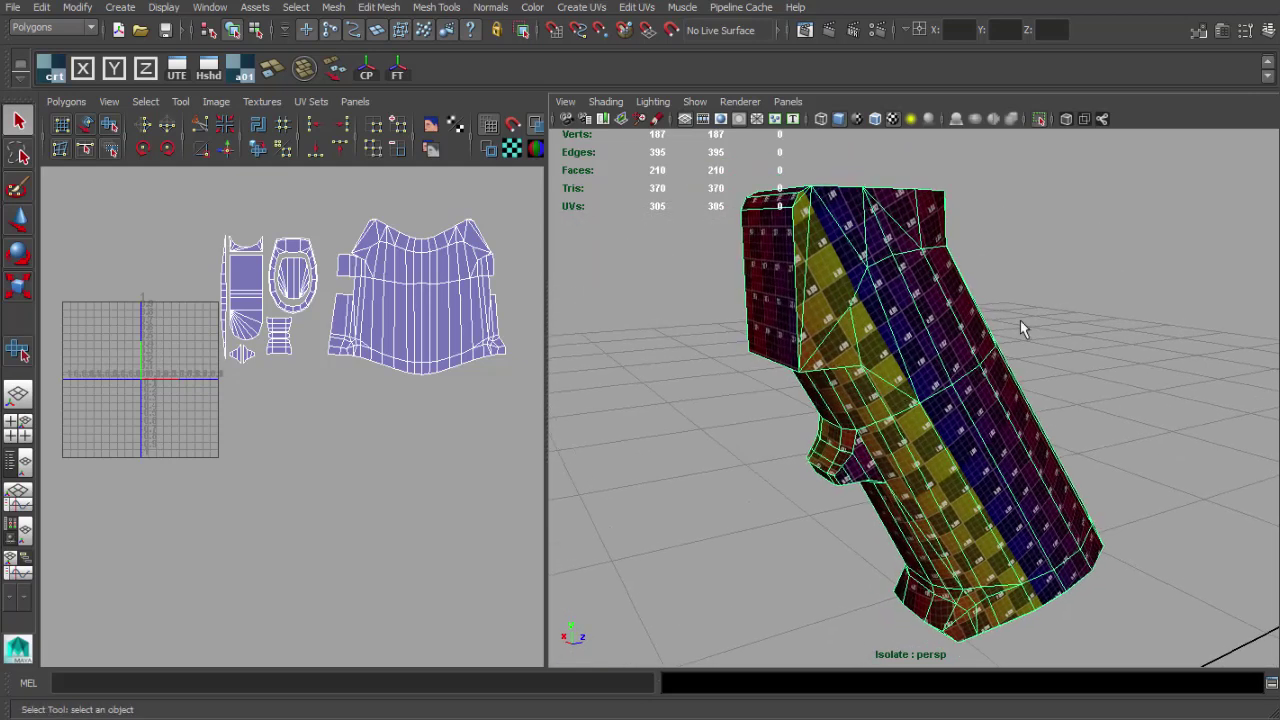
pyautogui.click(1020, 320)
pyautogui.keyDown('alt'); pyautogui.moveTo(990, 308); pyautogui.dragTo(1144, 309); pyautogui.keyUp('alt')
pyautogui.keyDown('alt'); pyautogui.moveTo(1144, 309); pyautogui.dragTo(1100, 309, button='right'); pyautogui.keyUp('alt')
pyautogui.keyDown('alt'); pyautogui.moveTo(1100, 309); pyautogui.dragTo(1084, 309, button='middle'); pyautogui.keyUp('alt')
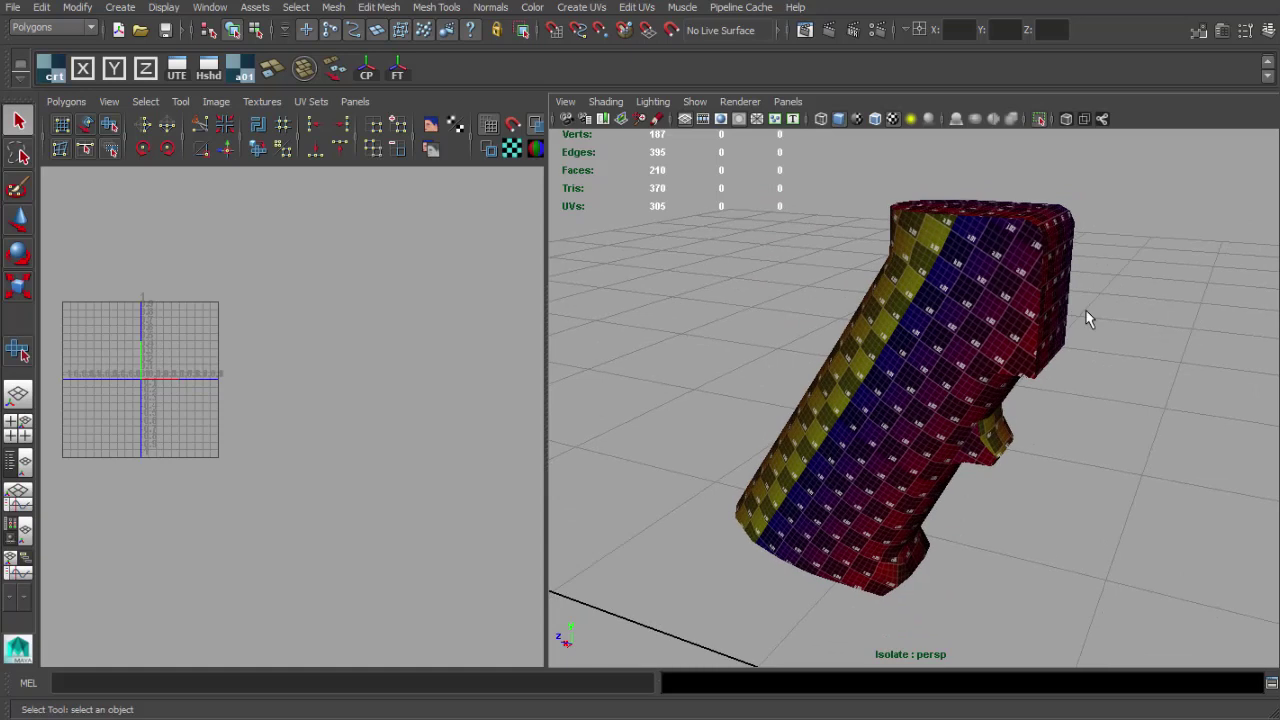
pyautogui.keyDown('alt'); pyautogui.moveTo(1070, 330); pyautogui.dragTo(1000, 325); pyautogui.keyUp('alt')
pyautogui.keyDown('alt'); pyautogui.moveTo(1000, 325); pyautogui.dragTo(867, 353, button='middle'); pyautogui.keyUp('alt')
pyautogui.keyDown('alt'); pyautogui.moveTo(868, 360); pyautogui.dragTo(680, 343); pyautogui.keyUp('alt')
pyautogui.keyDown('alt'); pyautogui.moveTo(680, 343); pyautogui.dragTo(777, 426, button='middle'); pyautogui.keyUp('alt')
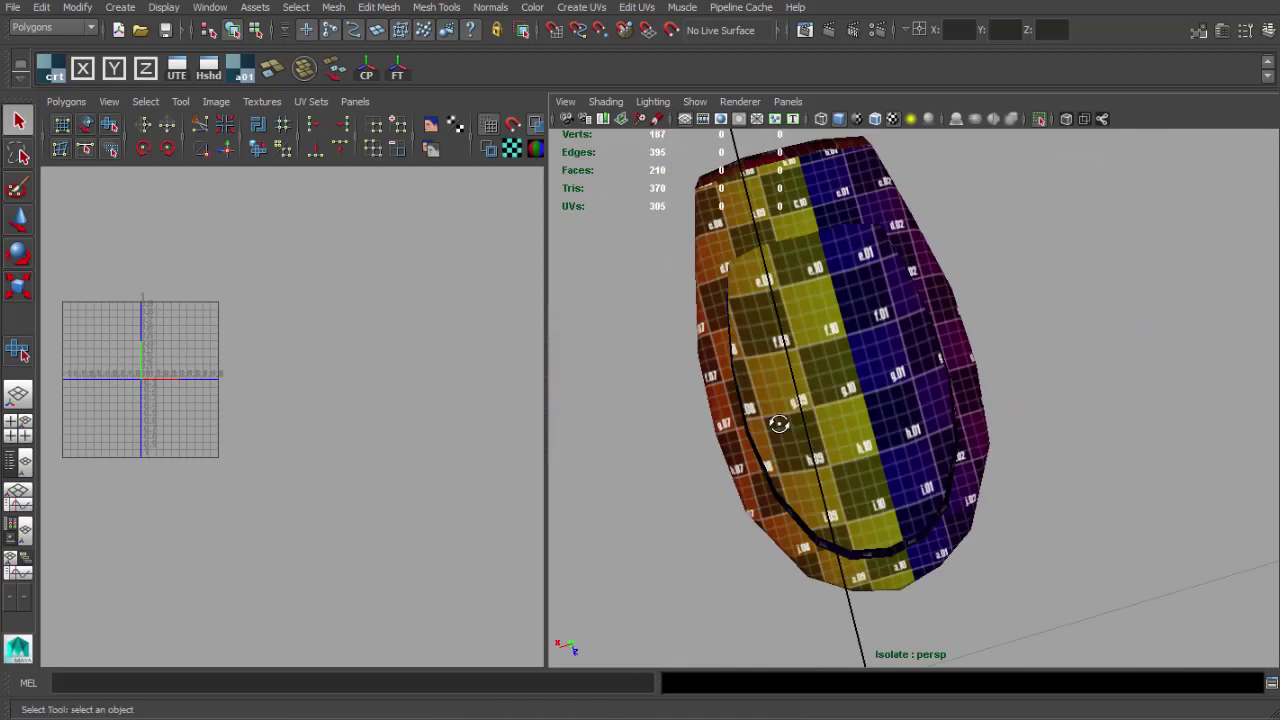
# - Unfold the inner base shell inside the grip's oval rim with the Smooth UV tool
pyautogui.keyDown('alt'); pyautogui.moveTo(777, 426); pyautogui.dragTo(803, 429); pyautogui.keyUp('alt')
pyautogui.moveTo(803, 429); pyautogui.dragTo(805, 475, button='right')
pyautogui.click(815, 390)
pyautogui.keyDown('alt'); pyautogui.moveTo(386, 326); pyautogui.dragTo(388, 446, button='middle'); pyautogui.keyUp('alt')
pyautogui.keyDown('alt'); pyautogui.moveTo(180, 440); pyautogui.dragTo(410, 306, button='right'); pyautogui.keyUp('alt')
pyautogui.keyDown('alt'); pyautogui.moveTo(254, 188); pyautogui.dragTo(224, 312, button='middle'); pyautogui.keyUp('alt')
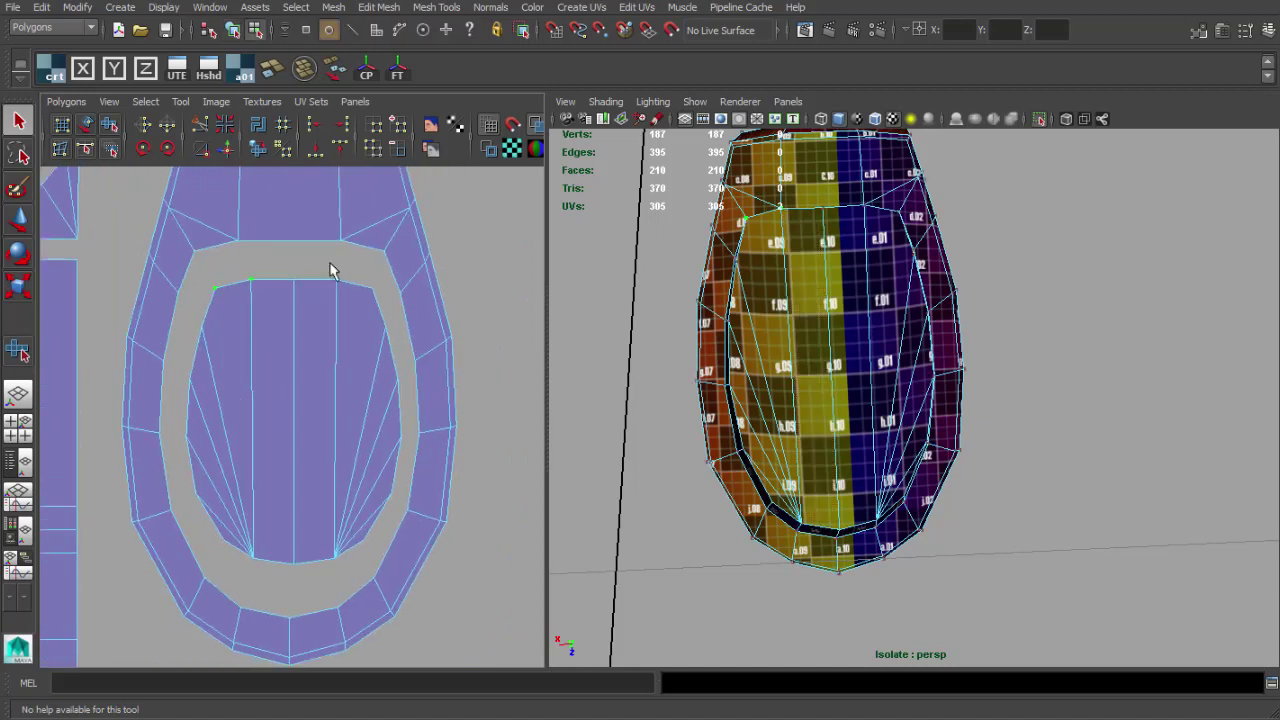
pyautogui.moveTo(168, 573); pyautogui.dragTo(372, 594)
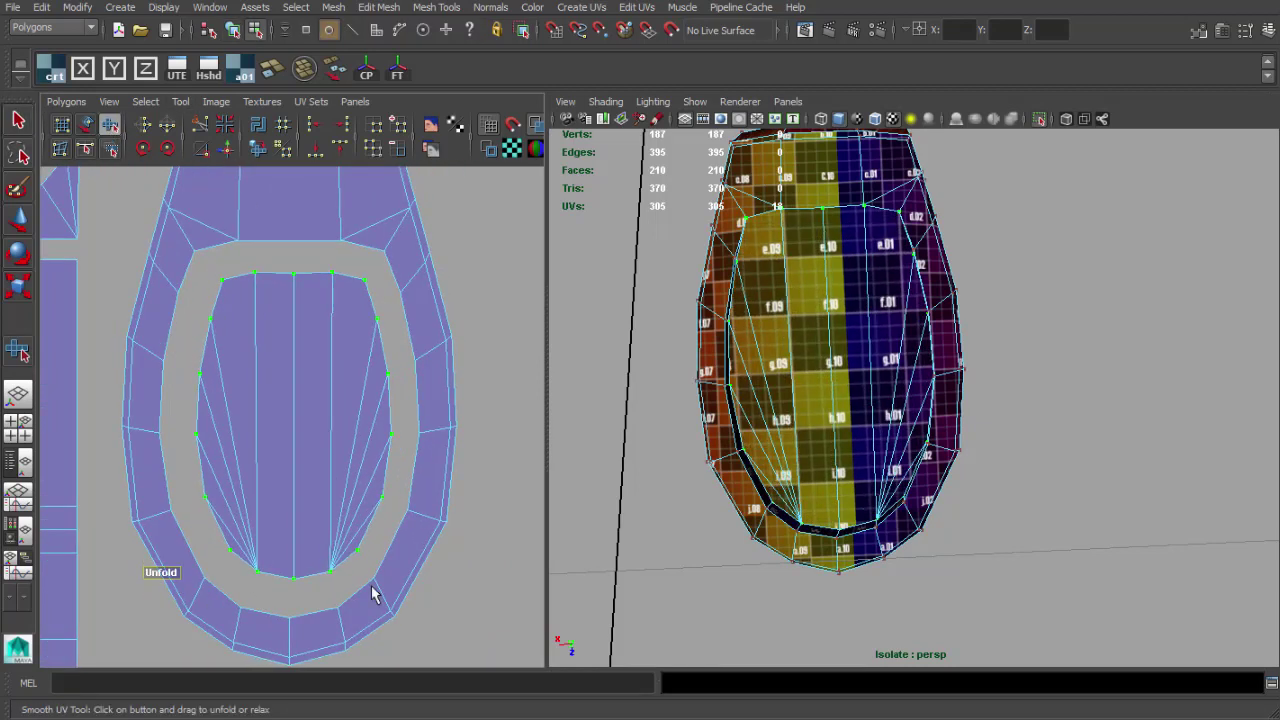
pyautogui.keyDown('alt'); pyautogui.moveTo(988, 385); pyautogui.dragTo(939, 365); pyautogui.keyUp('alt')
pyautogui.hotkey('ctrl', 'z')
pyautogui.moveTo(157, 574); pyautogui.dragTo(440, 578)
pyautogui.keyDown('alt'); pyautogui.moveTo(870, 302); pyautogui.dragTo(853, 321); pyautogui.keyUp('alt')
pyautogui.keyDown('alt'); pyautogui.moveTo(853, 321); pyautogui.dragTo(852, 362, button='middle'); pyautogui.keyUp('alt')
pyautogui.press('q')
pyautogui.moveTo(840, 345); pyautogui.dragTo(894, 300, button='right')
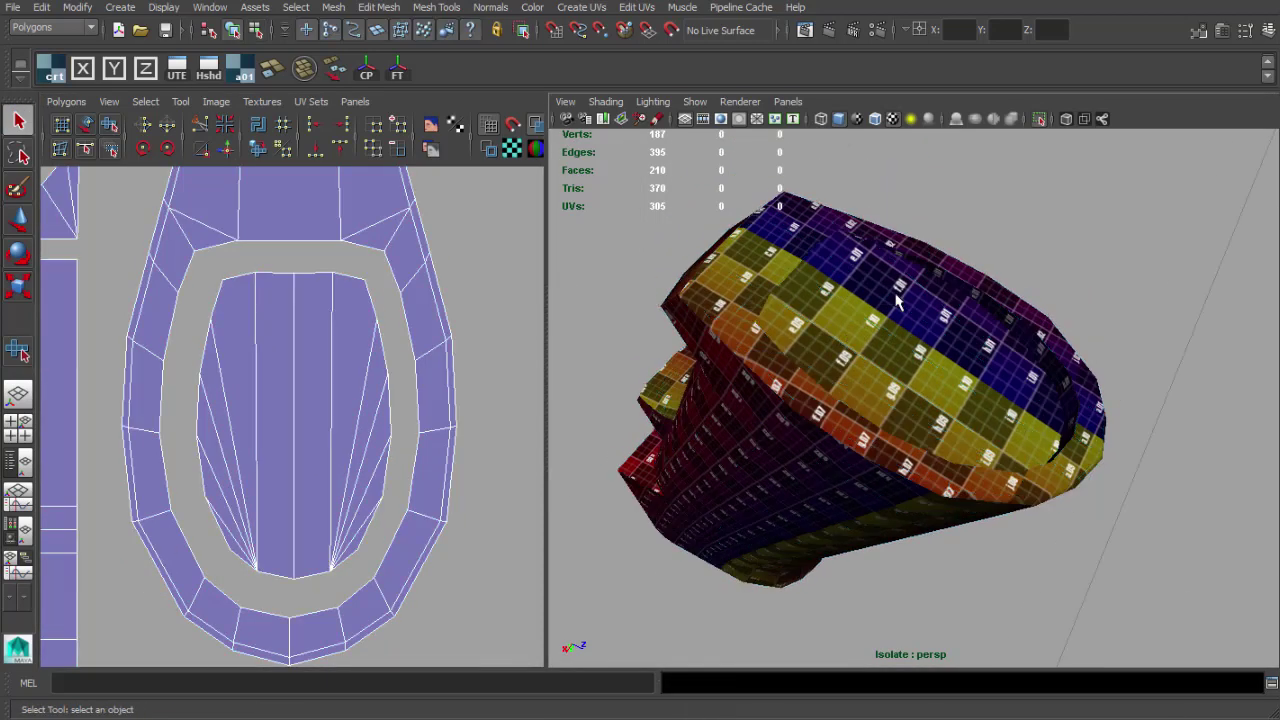
# - End the isolated view of the pistol grip so that the whole rifle is shown
pyautogui.click(1038, 236)
pyautogui.keyDown('alt'); pyautogui.moveTo(1036, 238); pyautogui.dragTo(742, 268); pyautogui.keyUp('alt')
pyautogui.keyDown('alt'); pyautogui.moveTo(874, 338); pyautogui.dragTo(882, 368); pyautogui.keyUp('alt')
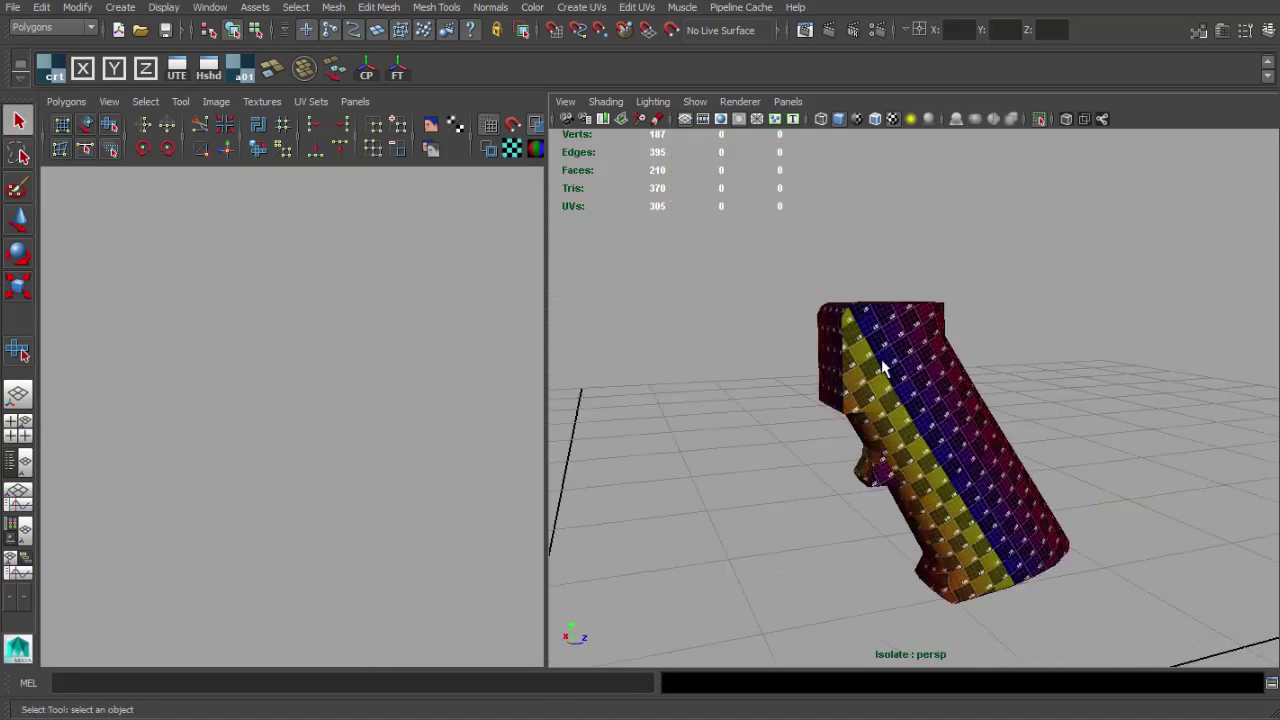
pyautogui.click(1040, 119)
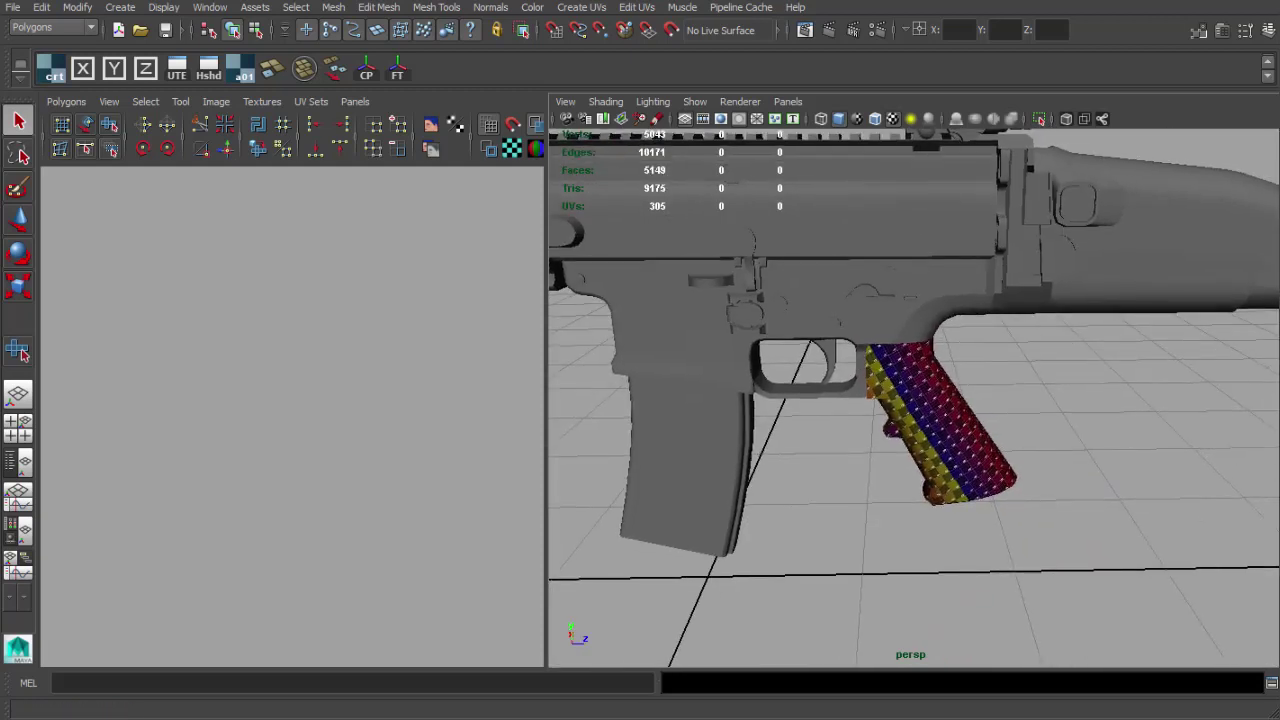
# - Start face selection on the upper receiver mesh and pick the top face of one tooth on the top rail
pyautogui.keyDown('alt'); pyautogui.moveTo(930, 405); pyautogui.dragTo(1005, 430); pyautogui.keyUp('alt')
pyautogui.keyDown('alt'); pyautogui.moveTo(1005, 430); pyautogui.dragTo(926, 432, button='right'); pyautogui.keyUp('alt')
pyautogui.keyDown('alt'); pyautogui.moveTo(926, 432); pyautogui.dragTo(858, 415); pyautogui.keyUp('alt')
pyautogui.keyDown('alt'); pyautogui.moveTo(925, 435); pyautogui.dragTo(960, 410, button='right'); pyautogui.keyUp('alt')
pyautogui.click(870, 338)
pyautogui.keyDown('alt'); pyautogui.moveTo(930, 362); pyautogui.dragTo(846, 384); pyautogui.keyUp('alt')
pyautogui.keyDown('alt'); pyautogui.moveTo(846, 384); pyautogui.dragTo(800, 380, button='right'); pyautogui.keyUp('alt')
pyautogui.keyDown('alt'); pyautogui.moveTo(852, 379); pyautogui.dragTo(900, 402); pyautogui.keyUp('alt')
pyautogui.keyDown('alt'); pyautogui.moveTo(900, 402); pyautogui.dragTo(1030, 440, button='right'); pyautogui.keyUp('alt')
pyautogui.keyDown('alt'); pyautogui.moveTo(915, 375); pyautogui.dragTo(906, 409, button='middle'); pyautogui.keyUp('alt')
pyautogui.keyDown('alt'); pyautogui.moveTo(906, 409); pyautogui.dragTo(872, 408); pyautogui.keyUp('alt')
pyautogui.moveTo(824, 391); pyautogui.dragTo(822, 439, button='right')
pyautogui.click(824, 392)
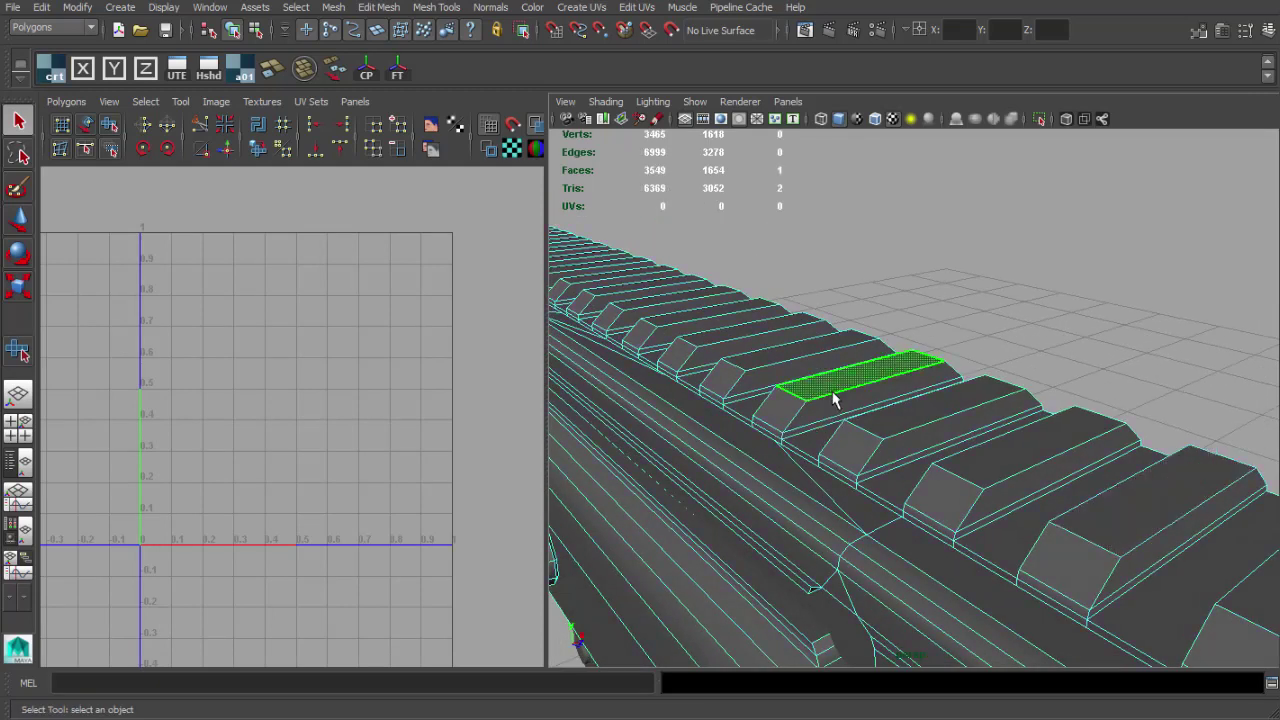
# - Select the faces of one rail tooth together with a selection box, removing unwanted faces
pyautogui.press('f')
pyautogui.keyDown('alt'); pyautogui.moveTo(838, 391); pyautogui.dragTo(896, 383); pyautogui.keyUp('alt')
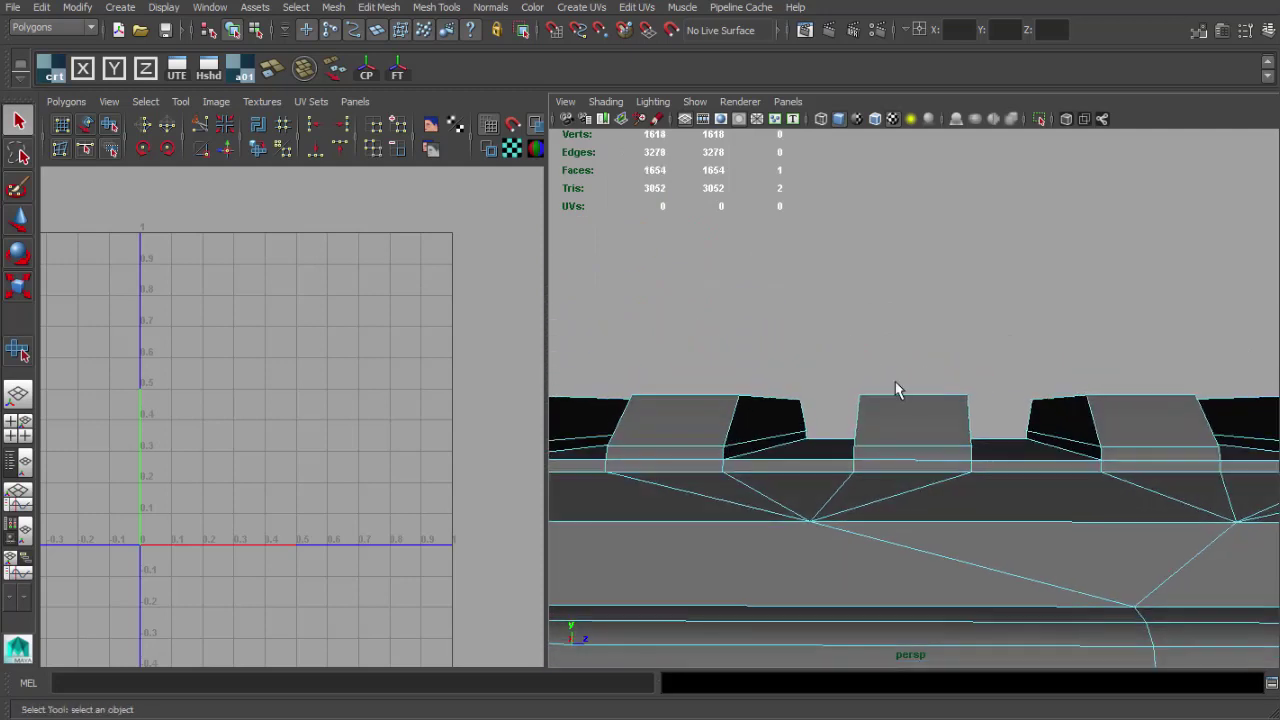
pyautogui.moveTo(965, 445); pyautogui.dragTo(995, 438)
pyautogui.keyDown('ctrl'); pyautogui.moveTo(780, 400); pyautogui.dragTo(832, 450); pyautogui.keyUp('ctrl')
pyautogui.keyDown('alt'); pyautogui.moveTo(842, 456); pyautogui.dragTo(911, 466); pyautogui.keyUp('alt')
pyautogui.scroll(-8, 911, 466)
pyautogui.keyDown('alt'); pyautogui.moveTo(911, 466); pyautogui.dragTo(958, 337, button='middle'); pyautogui.keyUp('alt')
pyautogui.keyDown('alt'); pyautogui.moveTo(958, 337); pyautogui.dragTo(783, 325); pyautogui.keyUp('alt')
pyautogui.keyDown('alt'); pyautogui.moveTo(783, 325); pyautogui.dragTo(903, 349, button='right'); pyautogui.keyUp('alt')
pyautogui.keyDown('alt'); pyautogui.moveTo(903, 349); pyautogui.dragTo(911, 404, button='middle'); pyautogui.keyUp('alt')
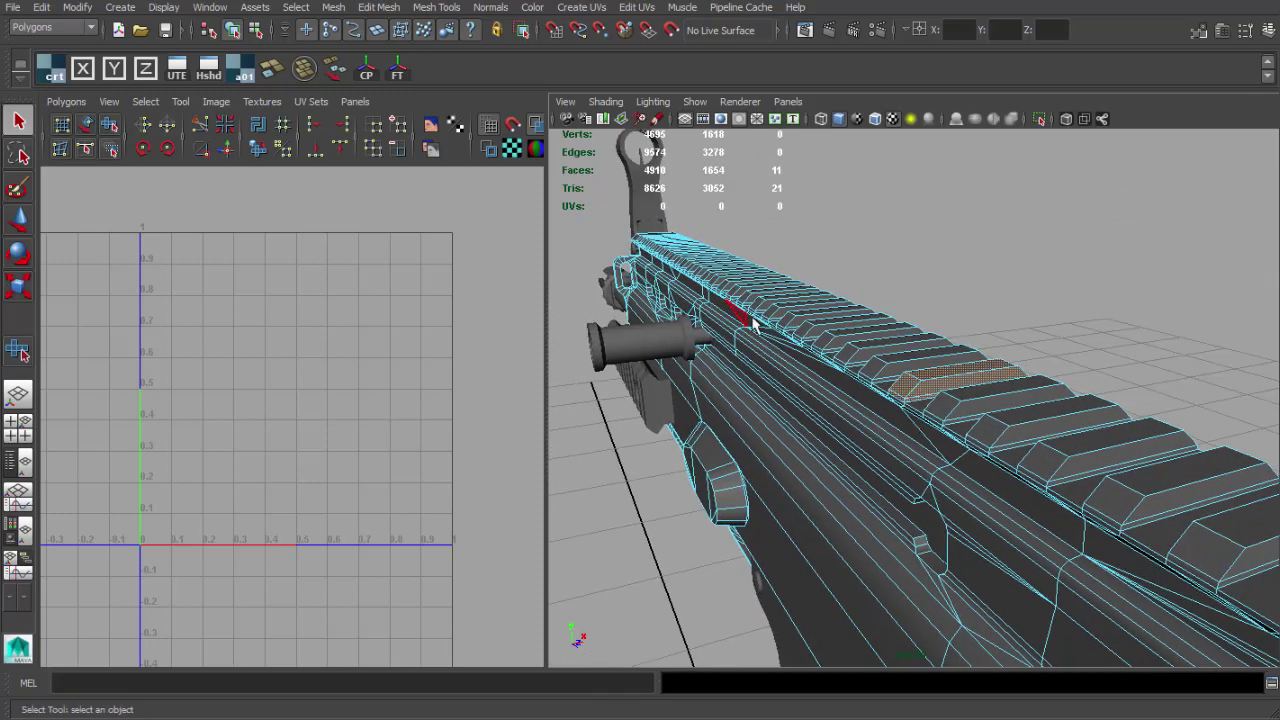
# - Examine the row of repeated teeth along the top rail around the selected tooth
pyautogui.keyDown('alt'); pyautogui.moveTo(754, 323); pyautogui.dragTo(874, 334); pyautogui.keyUp('alt')
pyautogui.keyDown('alt'); pyautogui.moveTo(1145, 377); pyautogui.dragTo(951, 371, button='middle'); pyautogui.keyUp('alt')
pyautogui.scroll(5, 853, 379)
pyautogui.scroll(4, 951, 371)
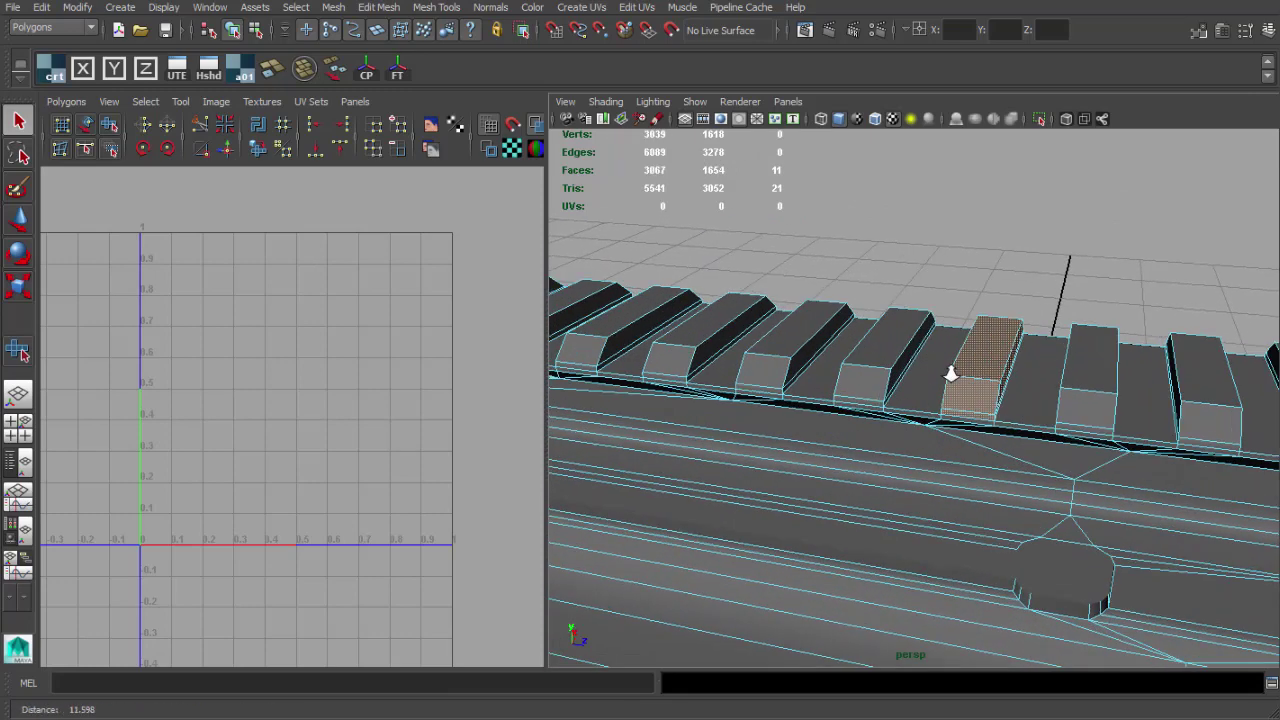
pyautogui.keyDown('alt'); pyautogui.moveTo(904, 384); pyautogui.dragTo(1010, 377); pyautogui.keyUp('alt')
pyautogui.keyDown('alt'); pyautogui.moveTo(1010, 377); pyautogui.dragTo(957, 378, button='middle'); pyautogui.keyUp('alt')
pyautogui.scroll(-5, 855, 359)
pyautogui.keyDown('alt'); pyautogui.moveTo(855, 359); pyautogui.dragTo(912, 318); pyautogui.keyUp('alt')
pyautogui.keyDown('alt'); pyautogui.moveTo(1036, 334); pyautogui.dragTo(908, 366); pyautogui.keyUp('alt')
pyautogui.keyDown('alt'); pyautogui.moveTo(908, 366); pyautogui.dragTo(1004, 371, button='middle'); pyautogui.keyUp('alt')
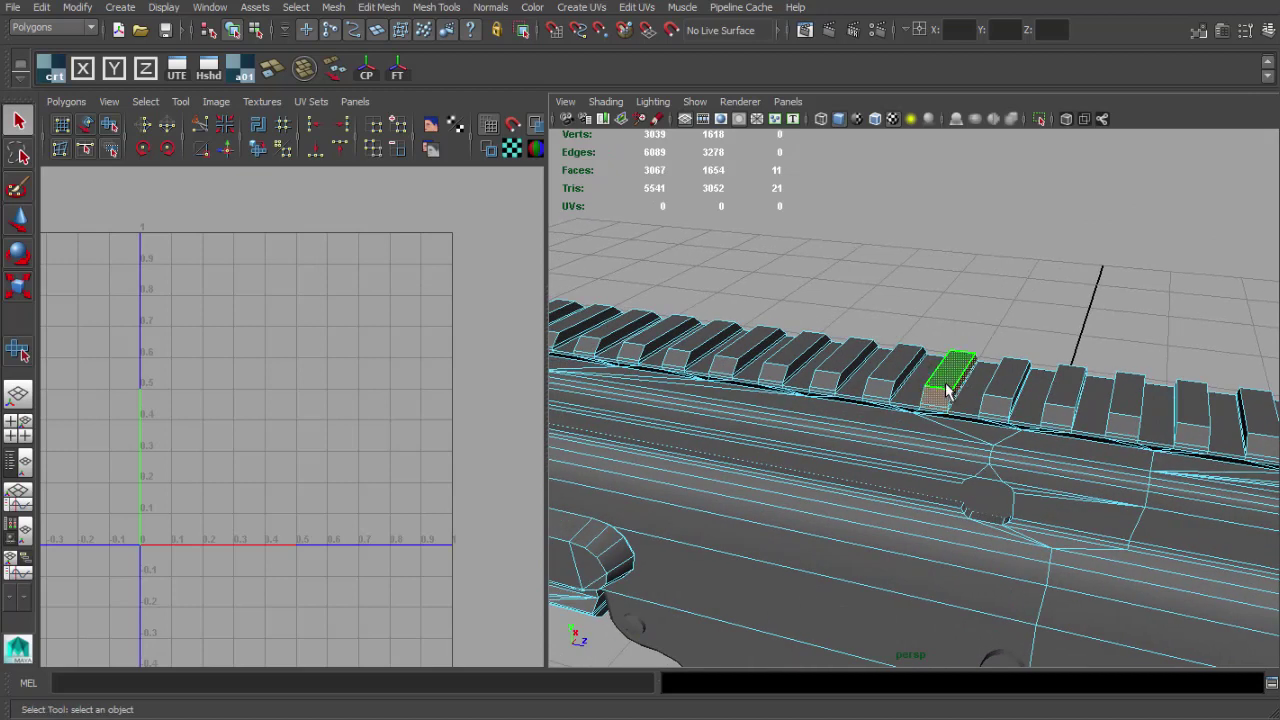
pyautogui.scroll(5, 946, 390)
pyautogui.keyDown('alt'); pyautogui.moveTo(982, 358); pyautogui.dragTo(872, 378); pyautogui.keyUp('alt')
# - Select one rail tooth's top face plus the sloped and lower faces at both ends, and planar-project them along Y
pyautogui.click(916, 396)
pyautogui.scroll(6, 926, 392)
pyautogui.scroll(-5, 927, 390)
pyautogui.keyDown('alt'); pyautogui.moveTo(872, 378); pyautogui.dragTo(893, 414, button='middle'); pyautogui.keyUp('alt')
pyautogui.scroll(-6, 897, 443)
pyautogui.keyDown('alt'); pyautogui.moveTo(985, 425); pyautogui.dragTo(1080, 420); pyautogui.keyUp('alt')
pyautogui.scroll(7, 1200, 464)
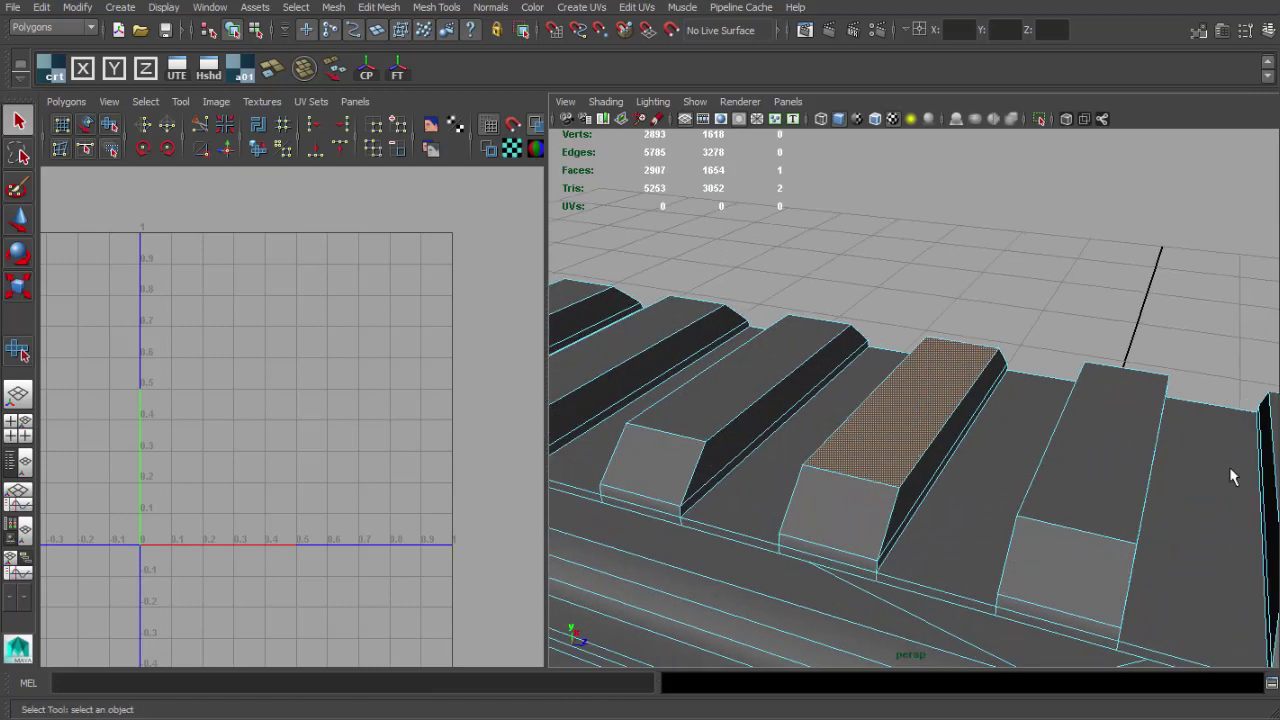
pyautogui.keyDown('alt'); pyautogui.moveTo(1061, 463); pyautogui.dragTo(928, 408); pyautogui.keyUp('alt')
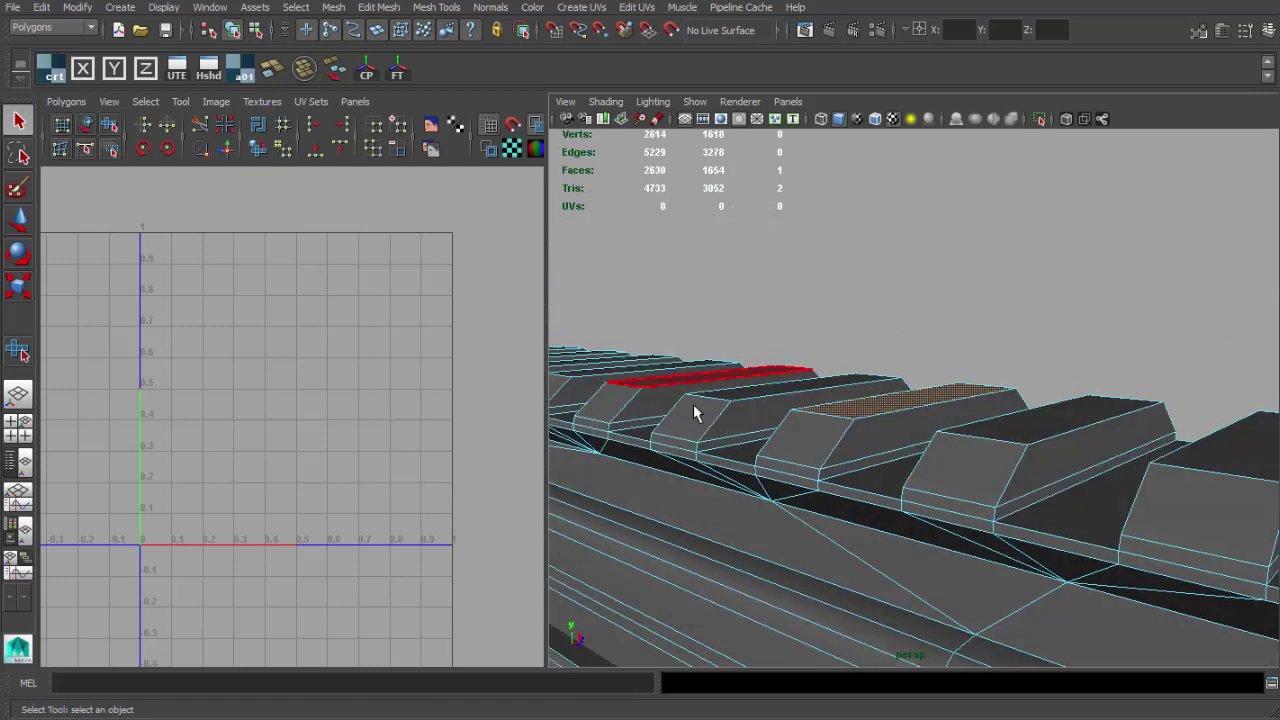
pyautogui.keyDown('alt'); pyautogui.moveTo(693, 404); pyautogui.dragTo(780, 458); pyautogui.keyUp('alt')
pyautogui.keyDown('alt'); pyautogui.moveTo(812, 462); pyautogui.dragTo(889, 431); pyautogui.keyUp('alt')
pyautogui.keyDown('alt'); pyautogui.moveTo(889, 431); pyautogui.dragTo(908, 427, button='right'); pyautogui.keyUp('alt')
pyautogui.keyDown('alt'); pyautogui.moveTo(908, 427); pyautogui.dragTo(930, 400); pyautogui.keyUp('alt')
pyautogui.keyDown('alt'); pyautogui.moveTo(930, 400); pyautogui.dragTo(915, 361, button='middle'); pyautogui.keyUp('alt')
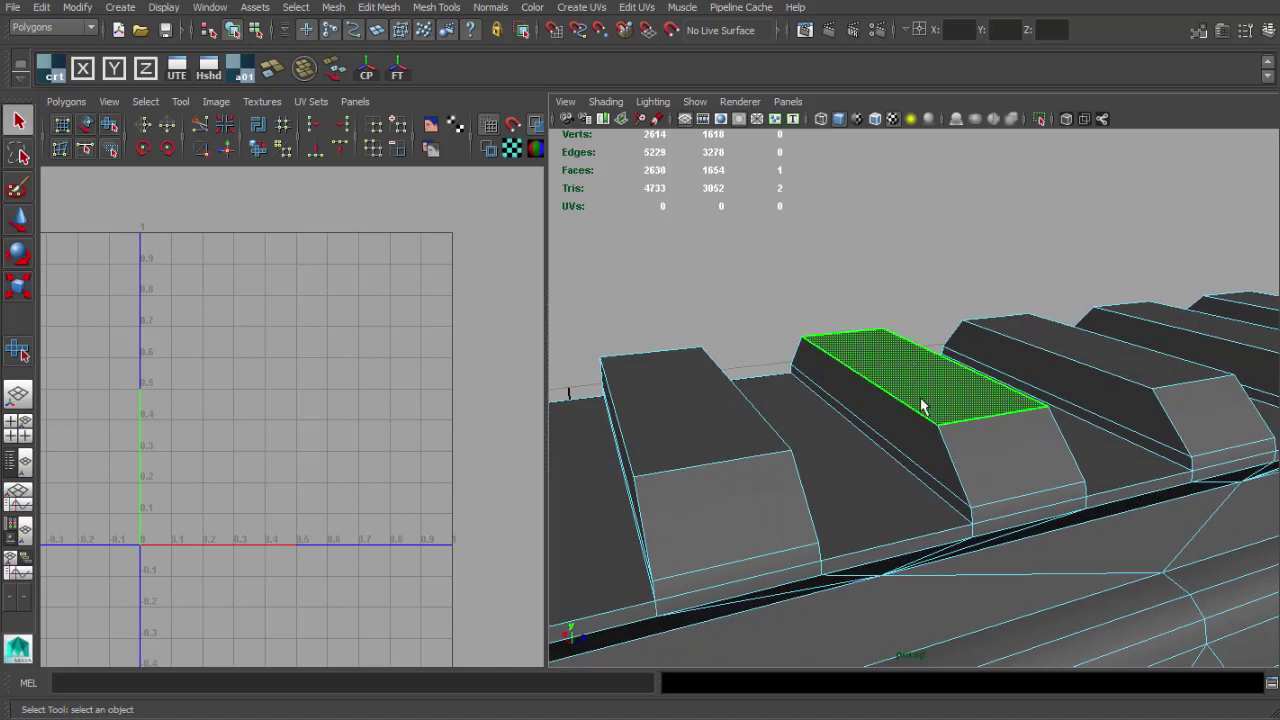
pyautogui.keyDown('alt'); pyautogui.moveTo(958, 406); pyautogui.dragTo(900, 394); pyautogui.keyUp('alt')
pyautogui.keyDown('shift'); pyautogui.click(899, 436); pyautogui.keyUp('shift')
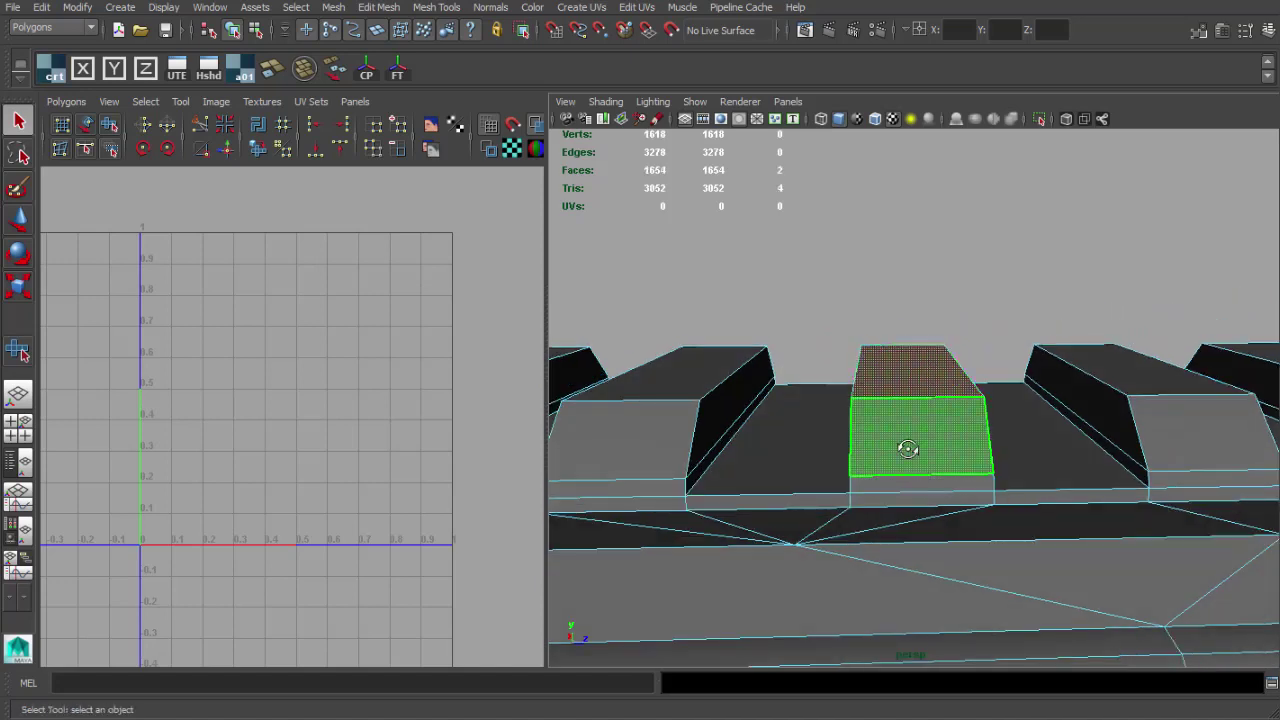
pyautogui.keyDown('alt'); pyautogui.moveTo(908, 449); pyautogui.dragTo(968, 454); pyautogui.keyUp('alt')
pyautogui.keyDown('shift'); pyautogui.click(971, 477); pyautogui.keyUp('shift')
pyautogui.keyDown('alt'); pyautogui.moveTo(898, 385); pyautogui.dragTo(1150, 370); pyautogui.keyUp('alt')
pyautogui.keyDown('shift'); pyautogui.click(885, 472); pyautogui.keyUp('shift')
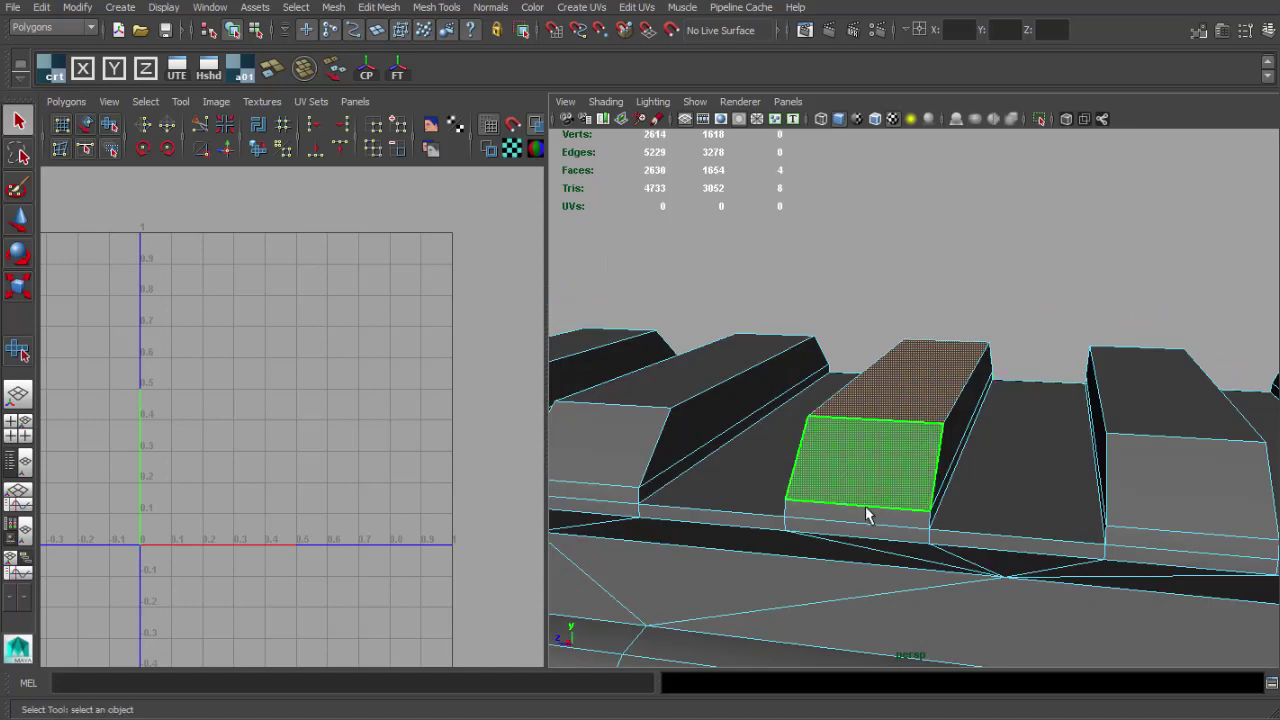
pyautogui.keyDown('shift'); pyautogui.click(867, 515); pyautogui.keyUp('shift')
pyautogui.keyDown('alt'); pyautogui.moveTo(955, 440); pyautogui.dragTo(868, 478); pyautogui.keyUp('alt')
pyautogui.click(119, 75)
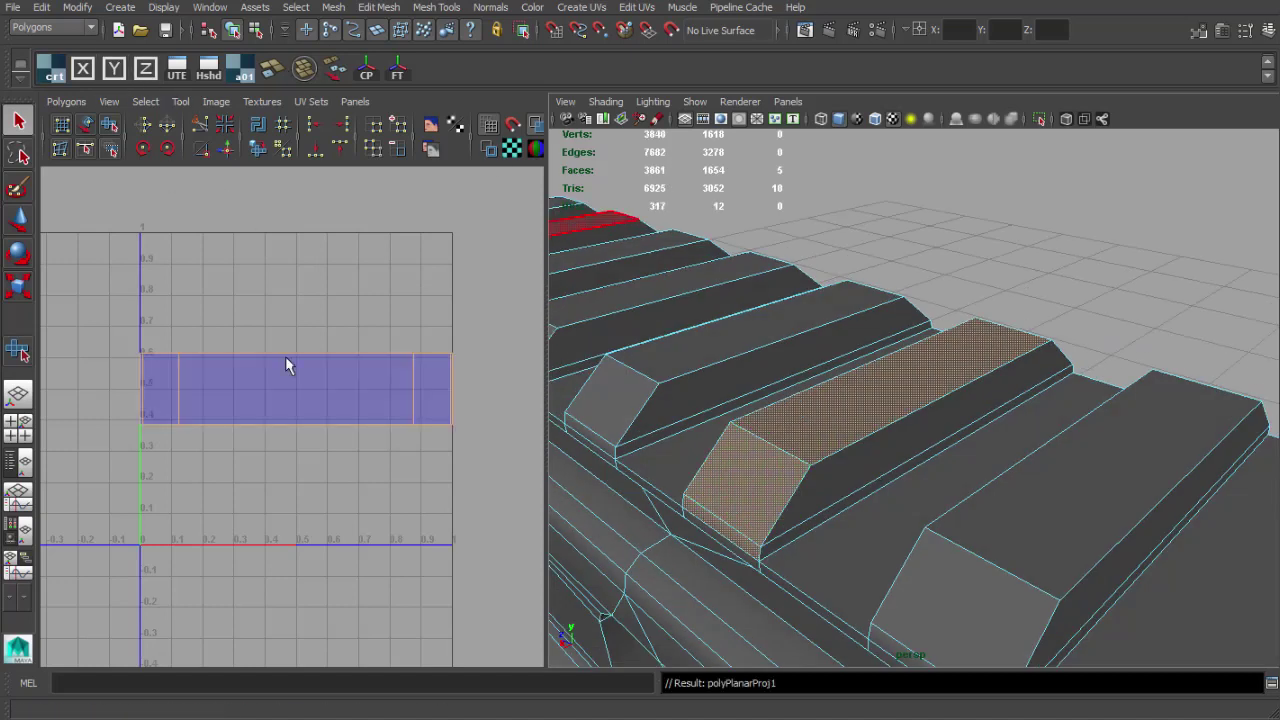
# - Unfold the rail tooth strip's UVs with the Legacy method and the Horizontal constraint
pyautogui.moveTo(287, 366); pyautogui.dragTo(338, 367, button='right')
pyautogui.click(60, 102)
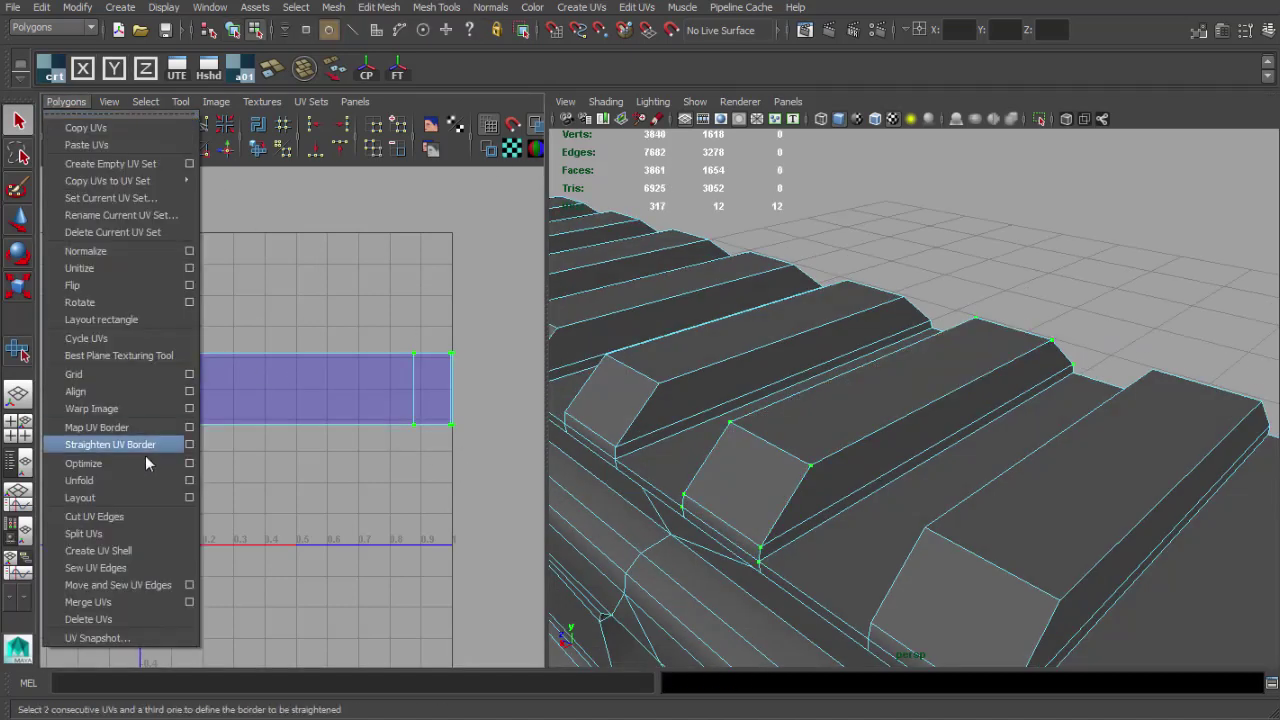
pyautogui.click(190, 485)
pyautogui.click(776, 314)
pyautogui.click(867, 524)
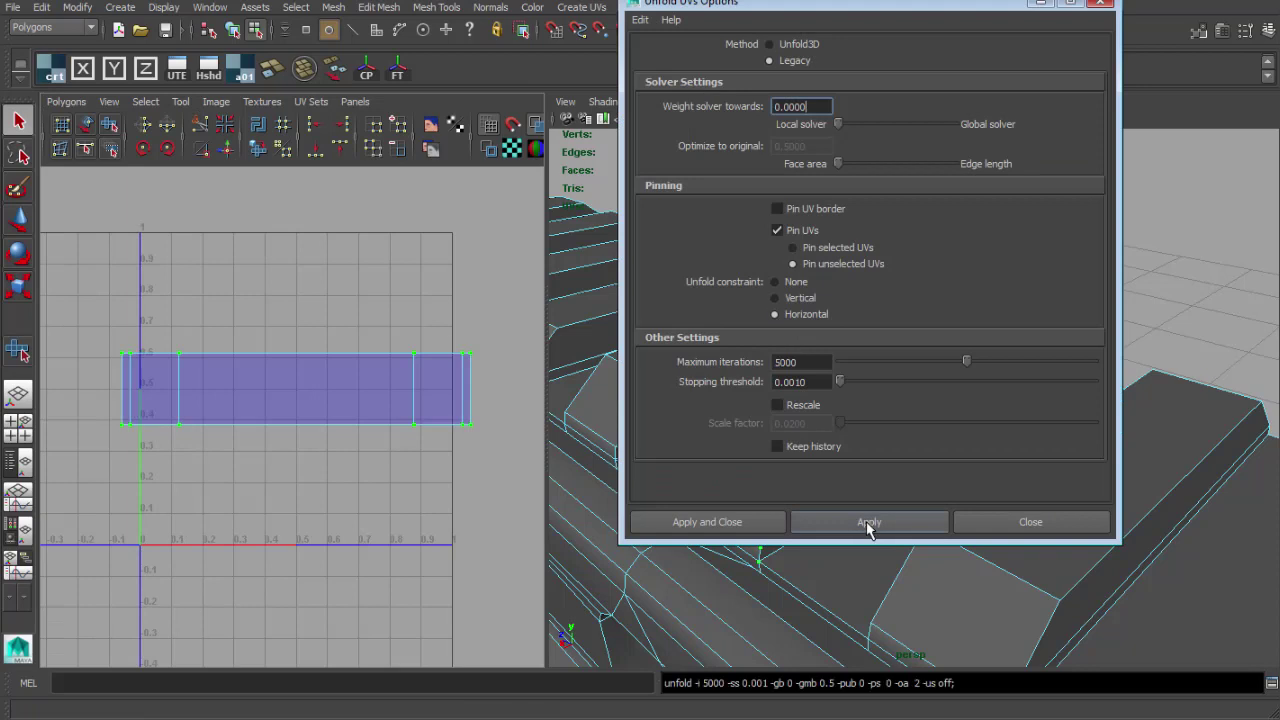
pyautogui.click(1030, 523)
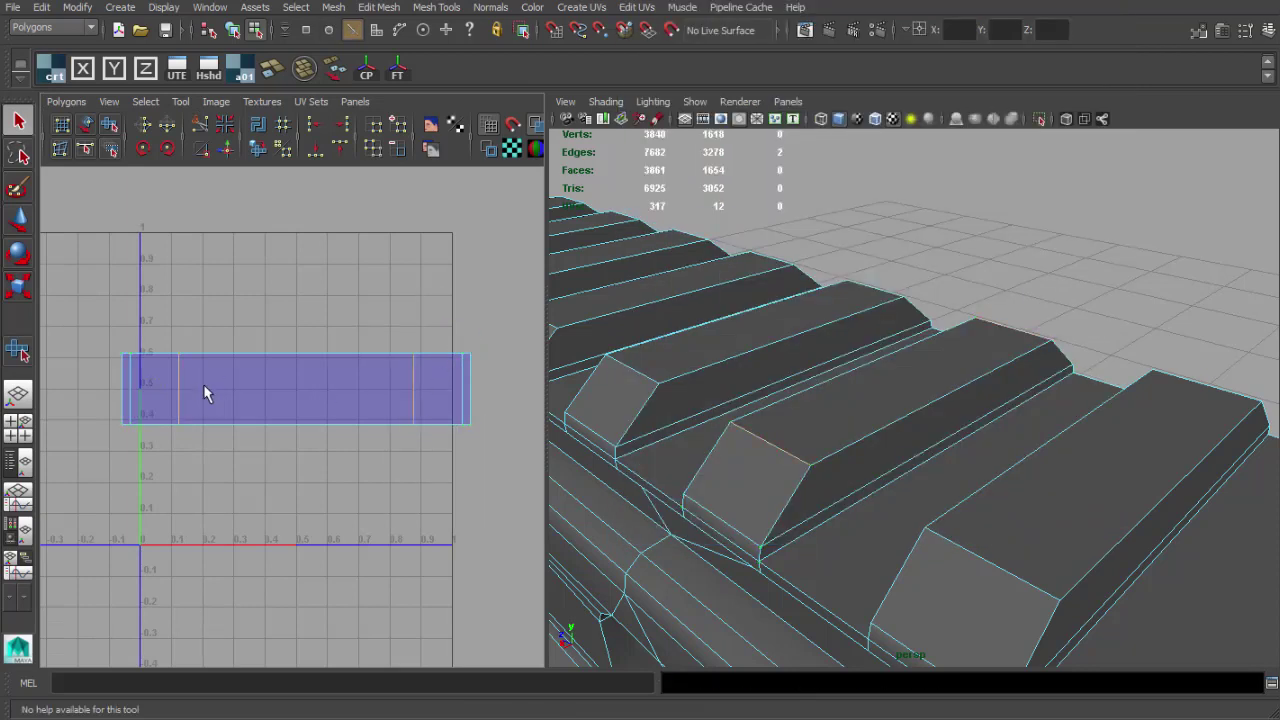
# - Cut the tooth strip along its two upper bevel edges and move both end pieces outward, leaving small gaps
pyautogui.keyDown('shift'); pyautogui.moveTo(203, 384); pyautogui.dragTo(123, 378, button='right'); pyautogui.keyUp('shift')
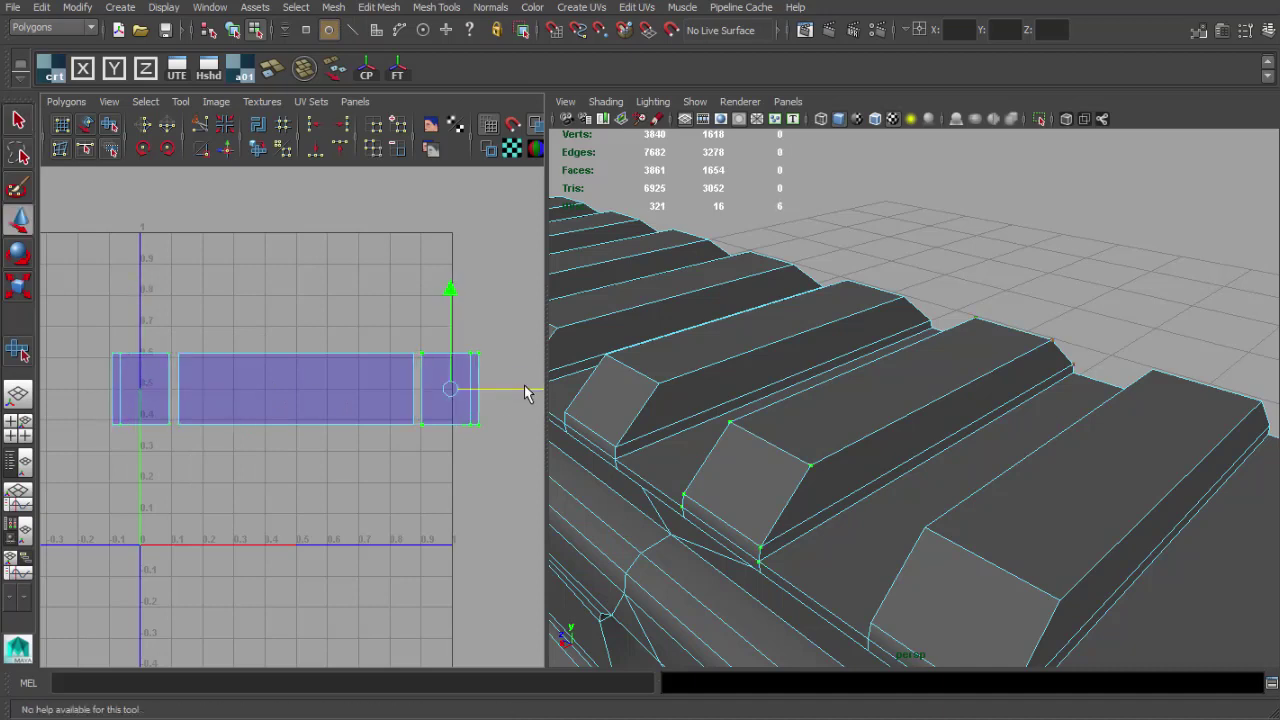
pyautogui.moveTo(766, 395)
pyautogui.keyDown('alt'); pyautogui.mouseDown()
pyautogui.moveTo(800, 386)
pyautogui.moveTo(767, 380)
pyautogui.moveTo(780, 377)
pyautogui.mouseUp(); pyautogui.keyUp('alt')
pyautogui.press('q')
# - Apply the checker material to the whole upper receiver mesh
pyautogui.press('F8')
pyautogui.click(919, 399)
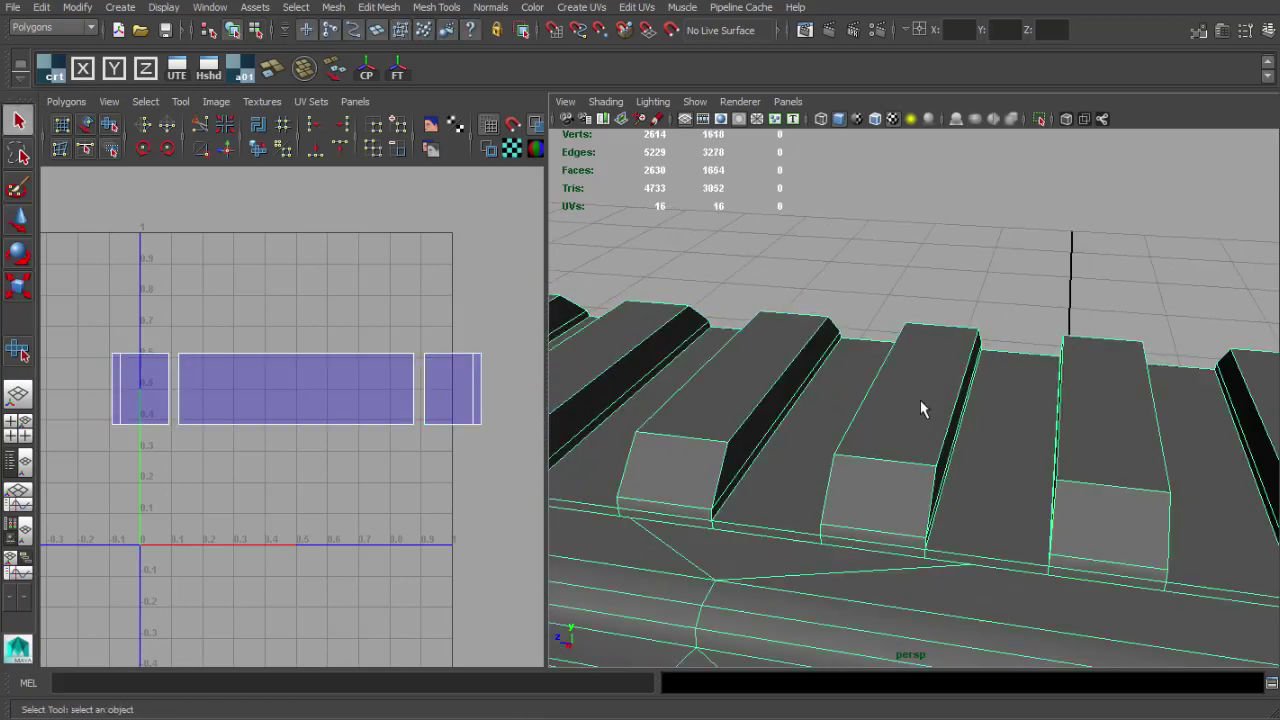
pyautogui.scroll(-3, 920, 400)
pyautogui.keyDown('alt'); pyautogui.moveTo(907, 352); pyautogui.dragTo(817, 259); pyautogui.keyUp('alt')
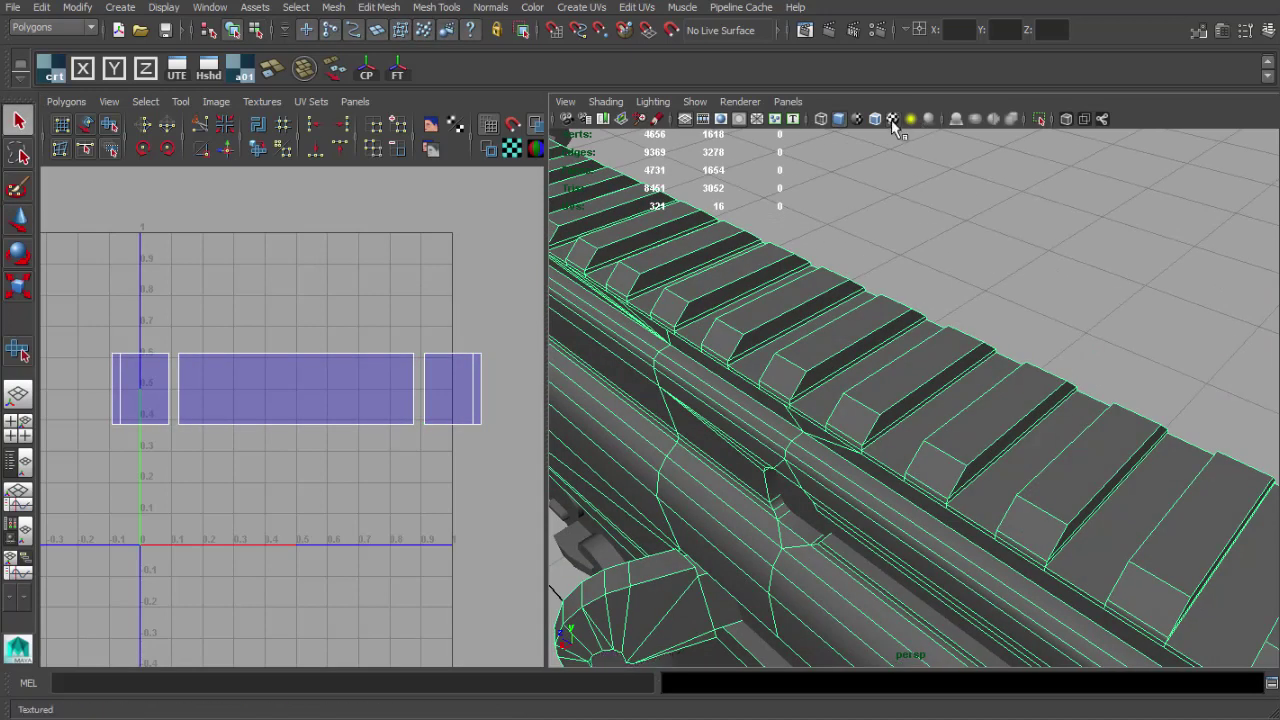
pyautogui.keyDown('alt'); pyautogui.moveTo(920, 334); pyautogui.dragTo(893, 324); pyautogui.keyUp('alt')
pyautogui.scroll(-4, 893, 324)
pyautogui.keyDown('alt'); pyautogui.moveTo(893, 324); pyautogui.dragTo(872, 277, button='middle'); pyautogui.keyUp('alt')
pyautogui.keyDown('alt'); pyautogui.moveTo(872, 277); pyautogui.dragTo(913, 315); pyautogui.keyUp('alt')
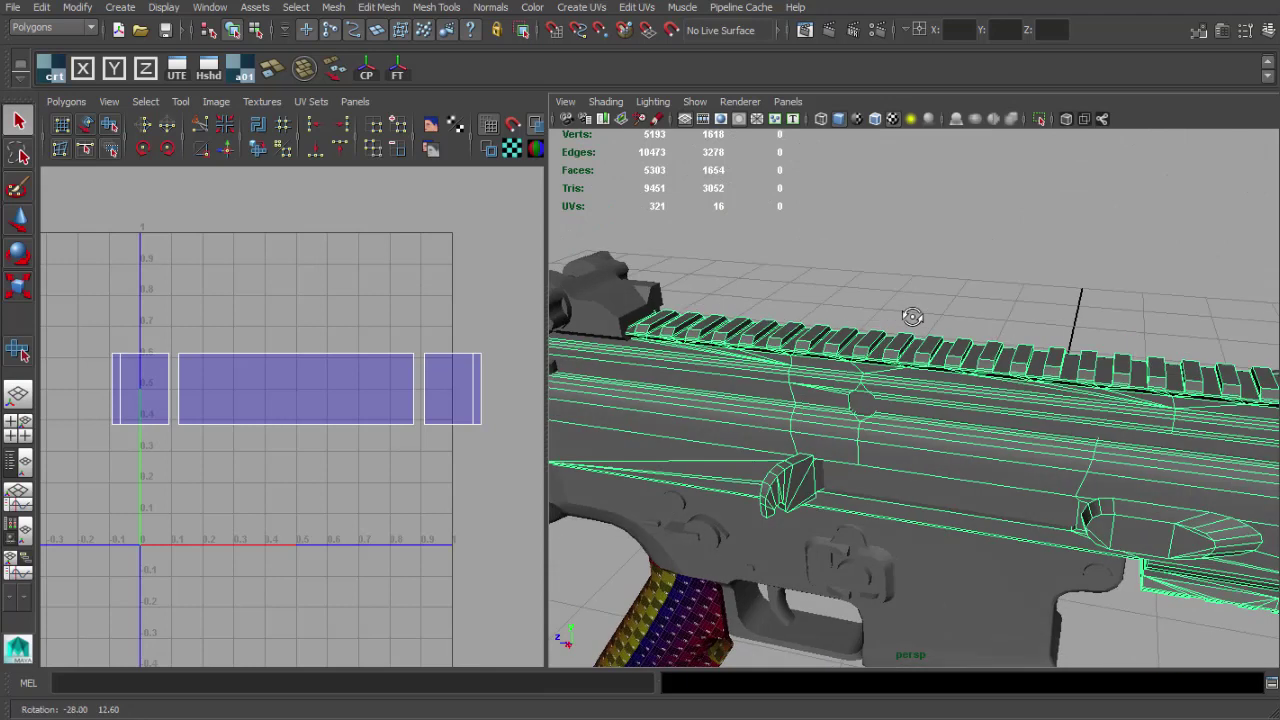
pyautogui.keyDown('alt'); pyautogui.moveTo(913, 315); pyautogui.dragTo(943, 350, button='middle'); pyautogui.keyUp('alt')
pyautogui.click(244, 72)
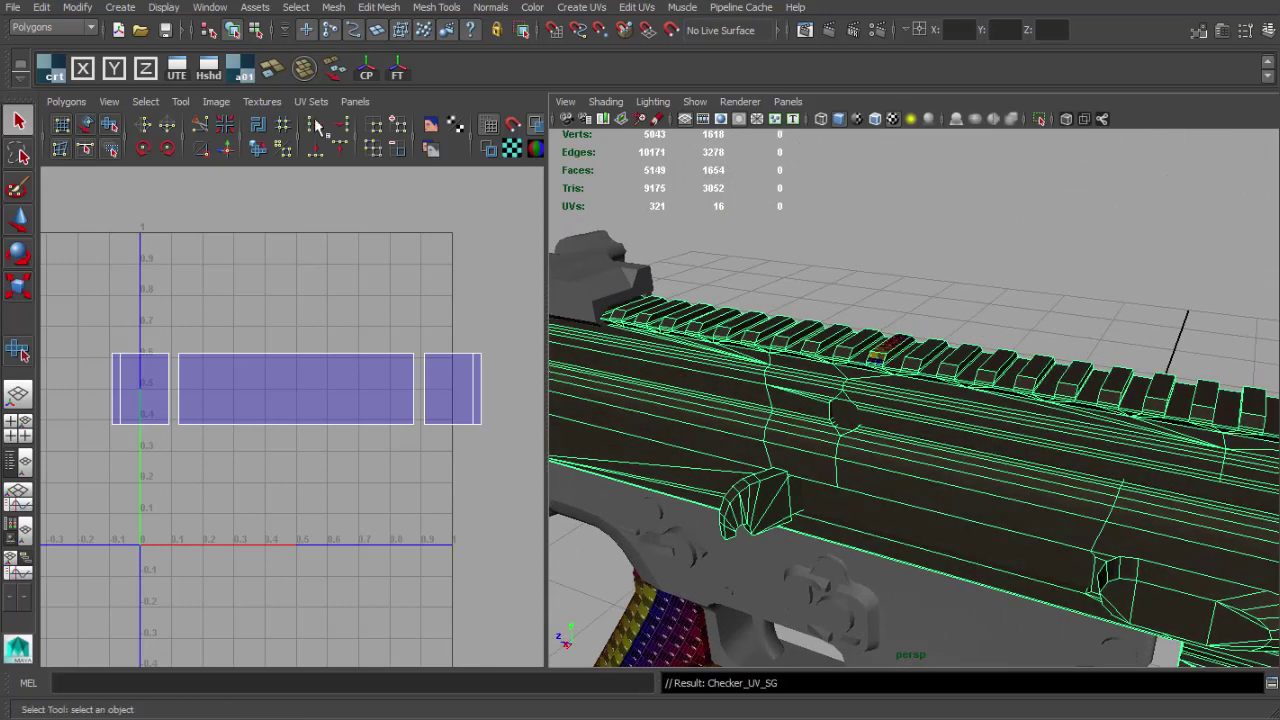
# - Examine the checker squares on the mapped rail tooth's top and sloped end faces up close
pyautogui.keyDown('alt'); pyautogui.moveTo(955, 378); pyautogui.dragTo(687, 350); pyautogui.keyUp('alt')
pyautogui.click(829, 280)
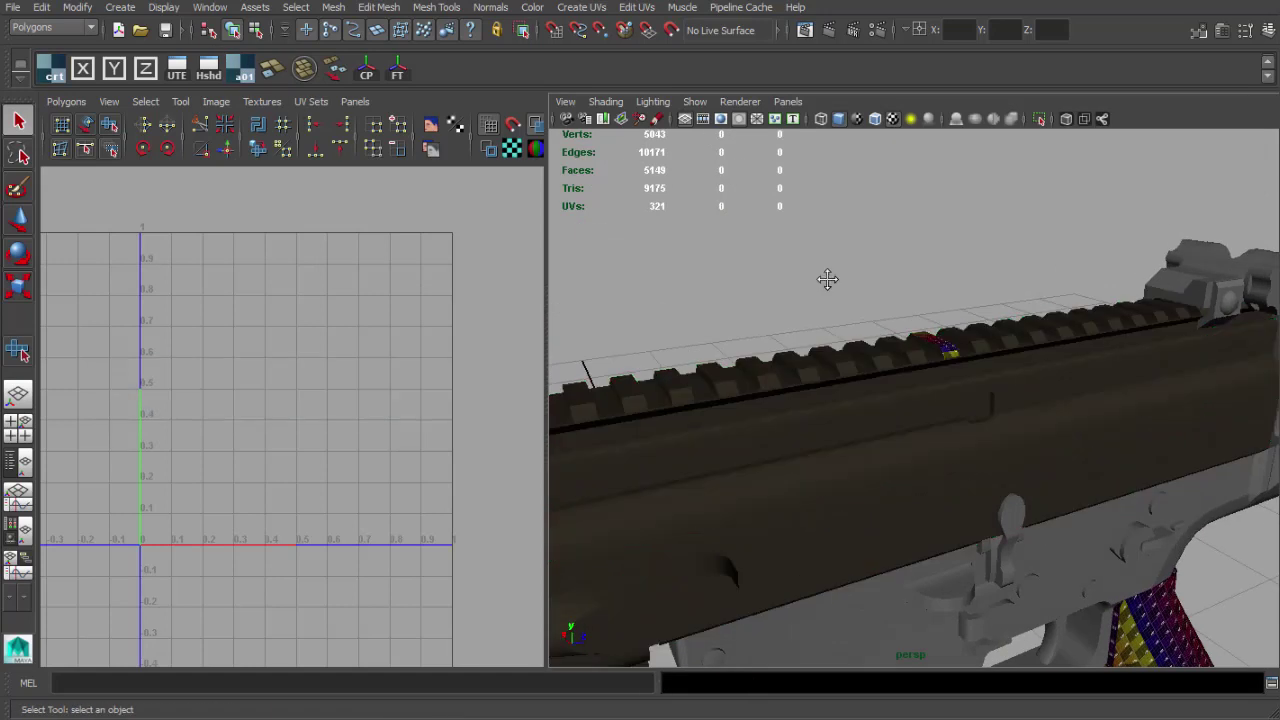
pyautogui.keyDown('alt'); pyautogui.moveTo(829, 280); pyautogui.dragTo(771, 343, button='middle'); pyautogui.keyUp('alt')
pyautogui.scroll(5, 771, 343)
pyautogui.keyDown('alt'); pyautogui.moveTo(771, 343); pyautogui.dragTo(743, 371); pyautogui.keyUp('alt')
pyautogui.scroll(3, 750, 400)
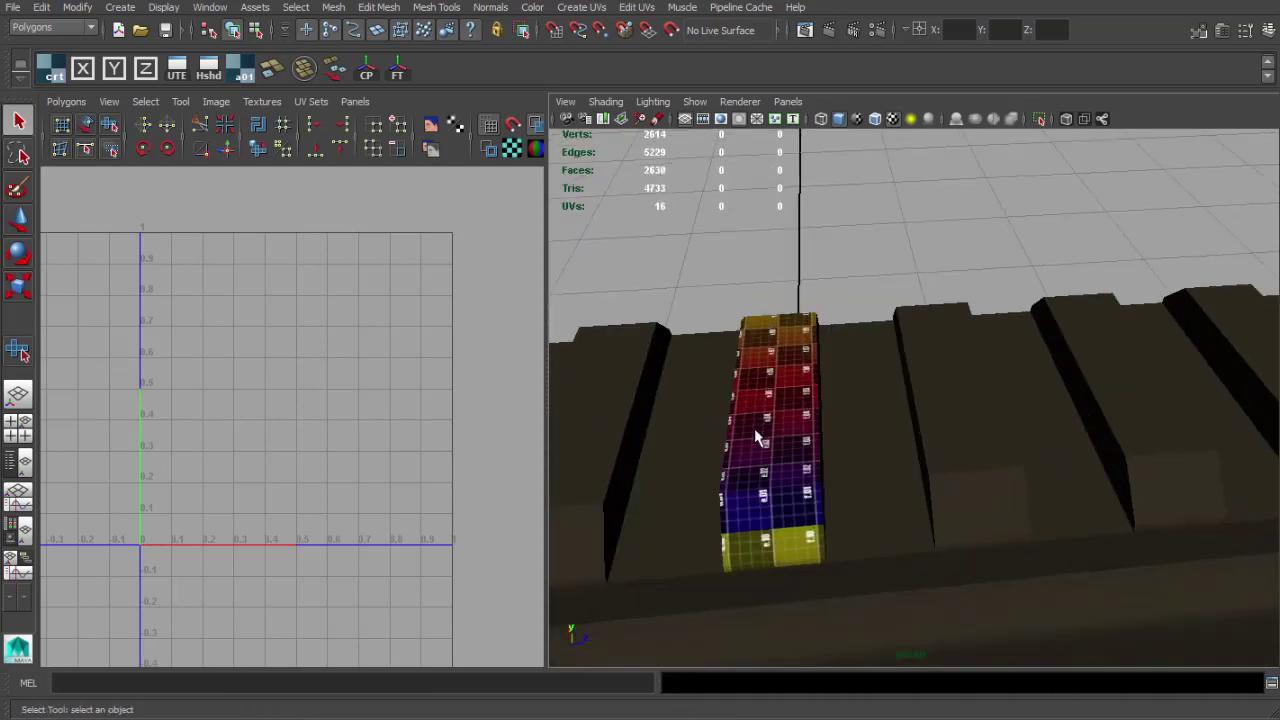
pyautogui.click(754, 428)
pyautogui.keyDown('alt'); pyautogui.moveTo(754, 428); pyautogui.dragTo(845, 375, button='middle'); pyautogui.keyUp('alt')
pyautogui.scroll(4, 845, 375)
pyautogui.keyDown('alt'); pyautogui.moveTo(845, 375); pyautogui.dragTo(740, 353); pyautogui.keyUp('alt')
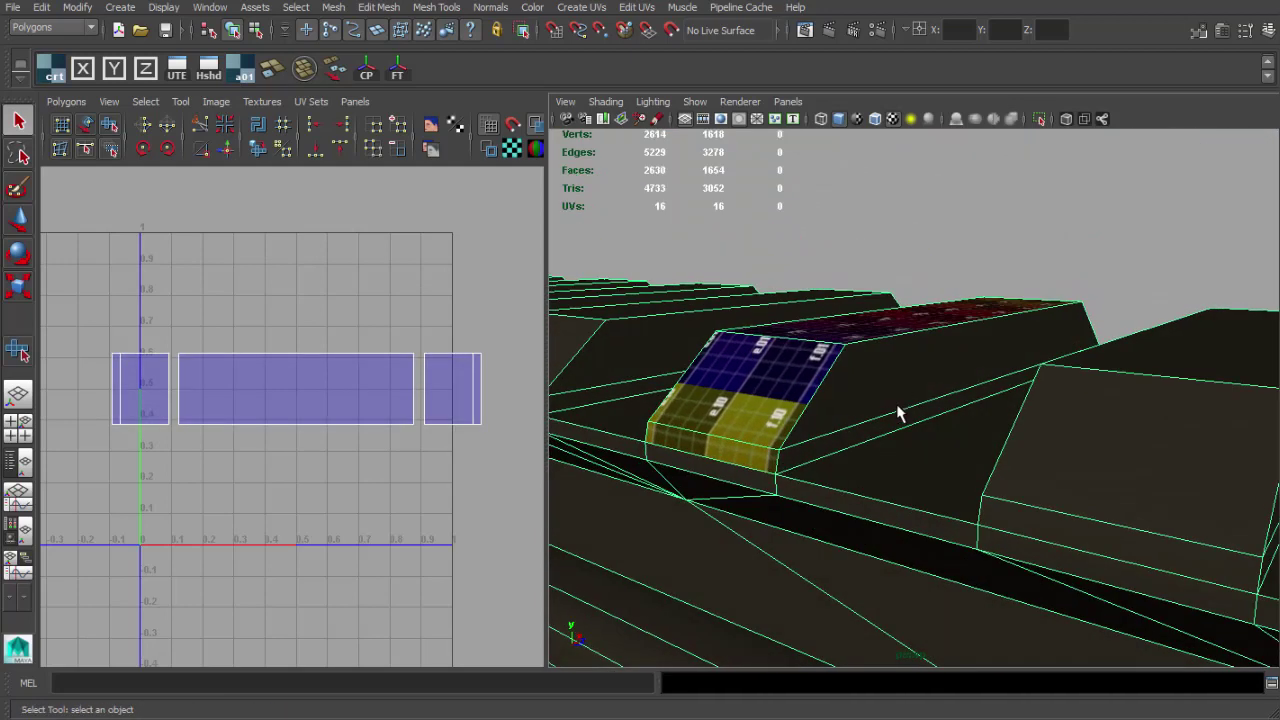
# - Select the four side faces of the mapped rail tooth and apply a planar UV projection along Z
pyautogui.press('F11')
pyautogui.click(892, 404)
pyautogui.keyDown('shift'); pyautogui.click(883, 424); pyautogui.keyUp('shift')
pyautogui.keyDown('alt'); pyautogui.moveTo(847, 407); pyautogui.dragTo(965, 422); pyautogui.keyUp('alt')
pyautogui.keyDown('shift'); pyautogui.click(763, 402); pyautogui.keyUp('shift')
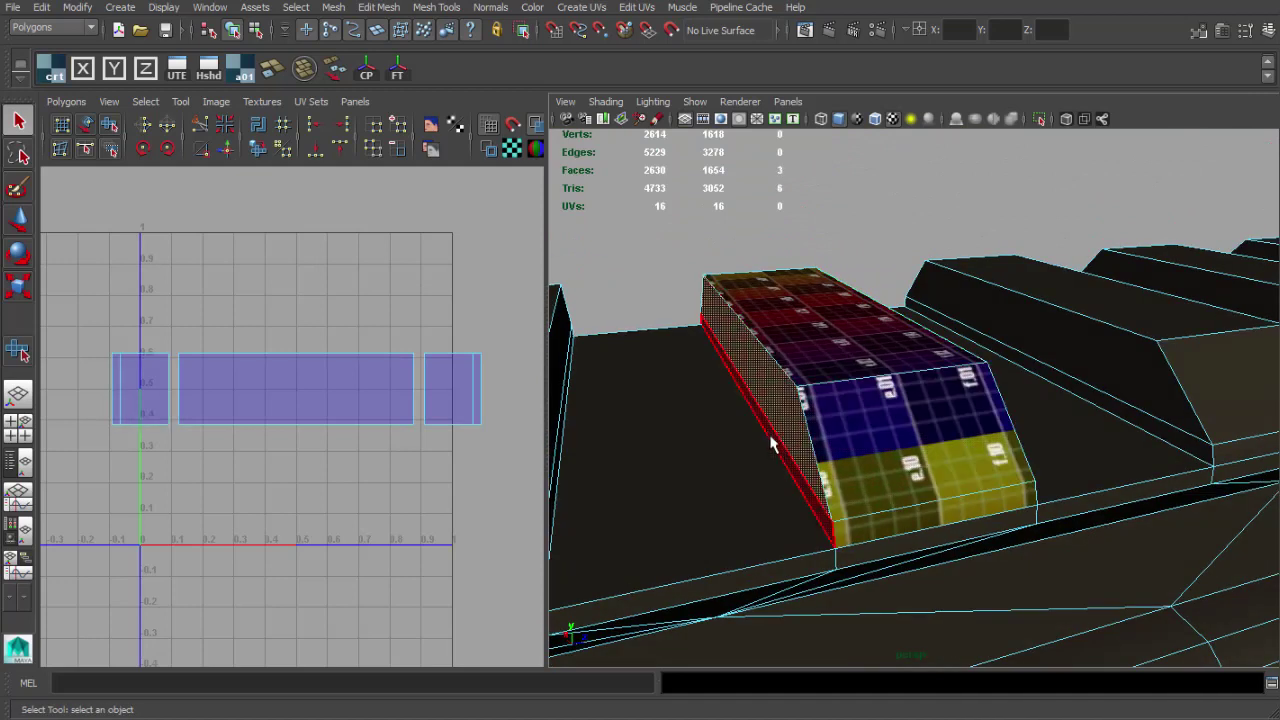
pyautogui.keyDown('shift'); pyautogui.click(771, 445); pyautogui.keyUp('shift')
pyautogui.scroll(-4, 800, 400)
pyautogui.keyDown('alt'); pyautogui.moveTo(818, 371); pyautogui.dragTo(856, 376); pyautogui.keyUp('alt')
pyautogui.scroll(2, 856, 376)
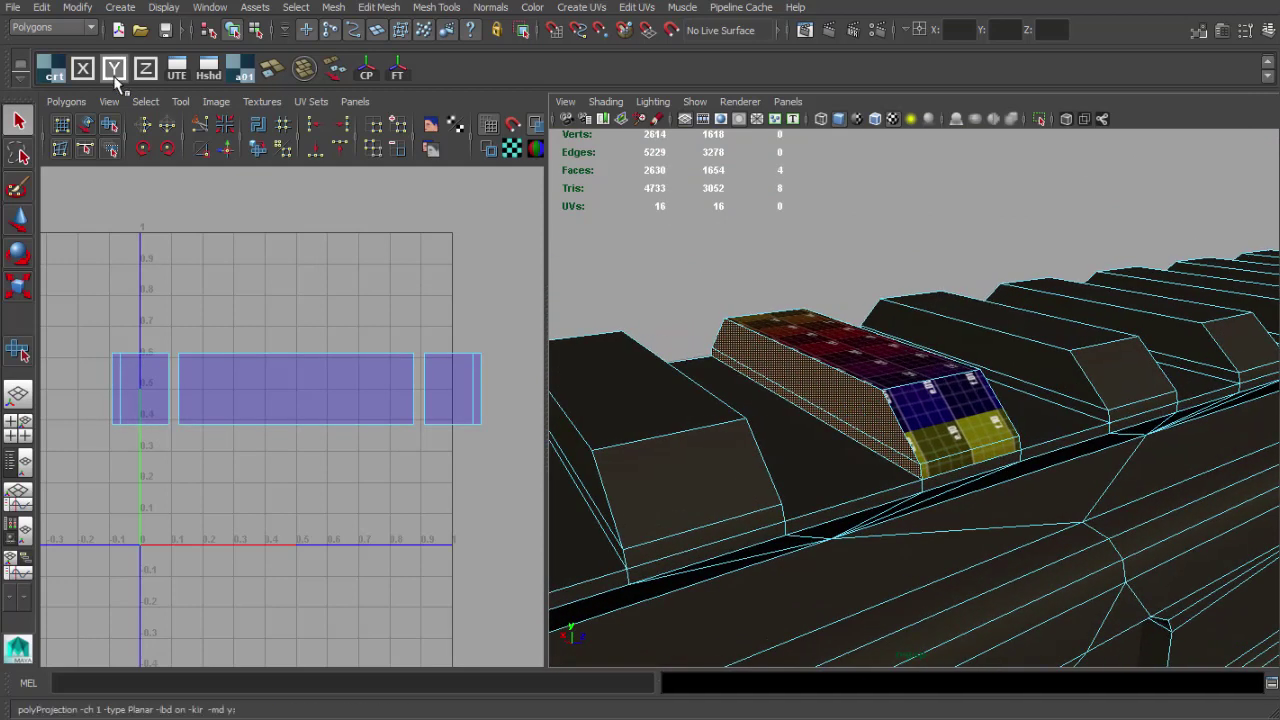
pyautogui.click(143, 70)
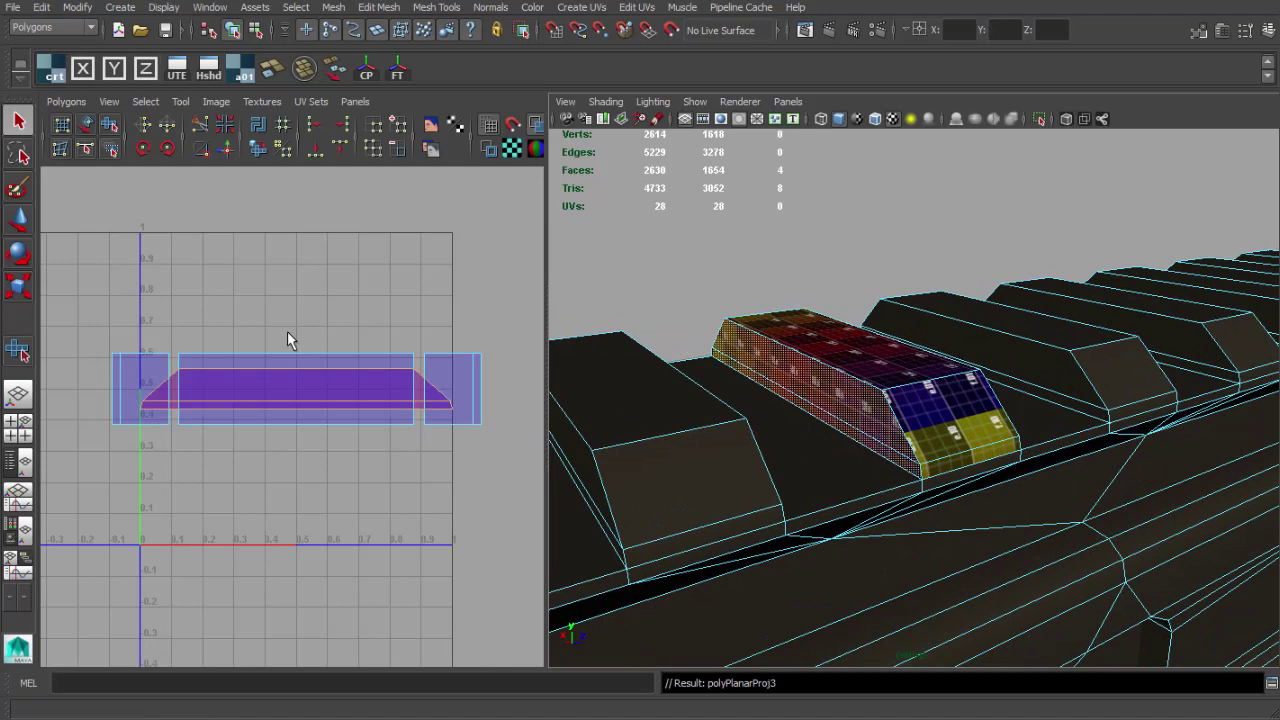
# - Move the overlapping side-face UV shells straight down below the tooth's middle strip
pyautogui.press('w')
pyautogui.moveTo(296, 389); pyautogui.dragTo(297, 437)
pyautogui.hotkey('ctrl', 'z')
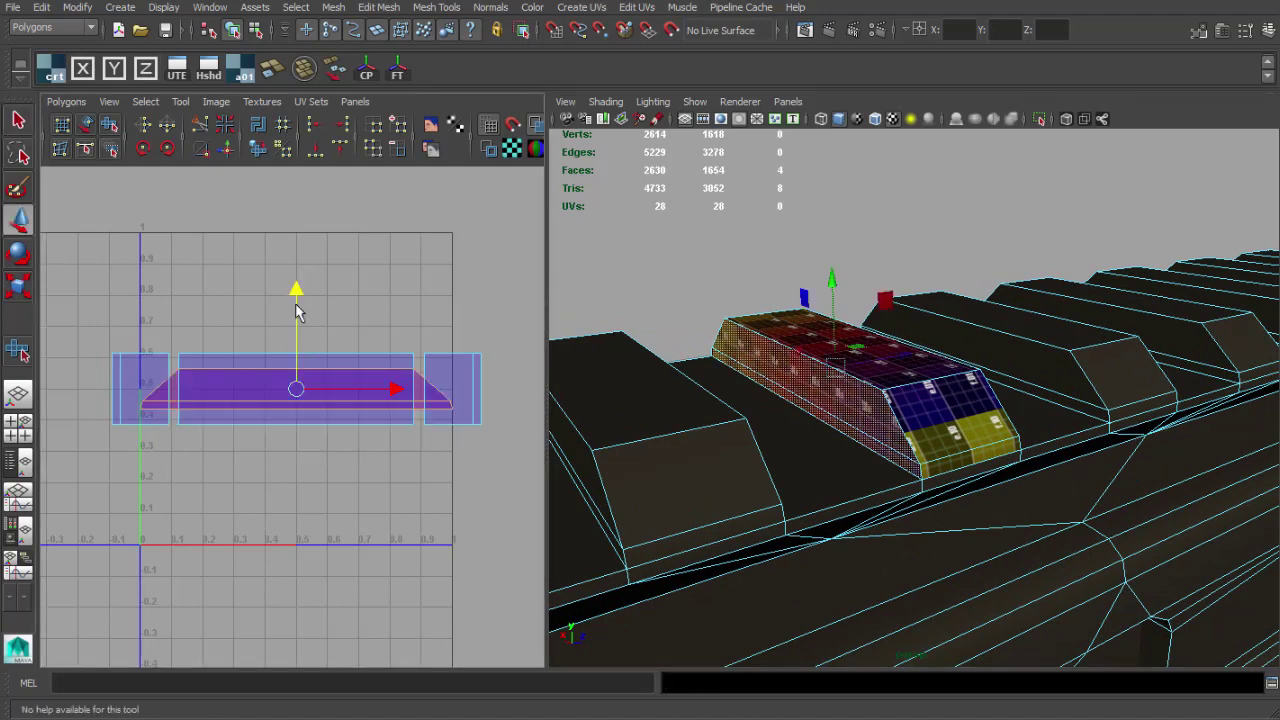
pyautogui.moveTo(296, 312); pyautogui.dragTo(289, 362)
pyautogui.moveTo(494, 536); pyautogui.dragTo(494, 538)
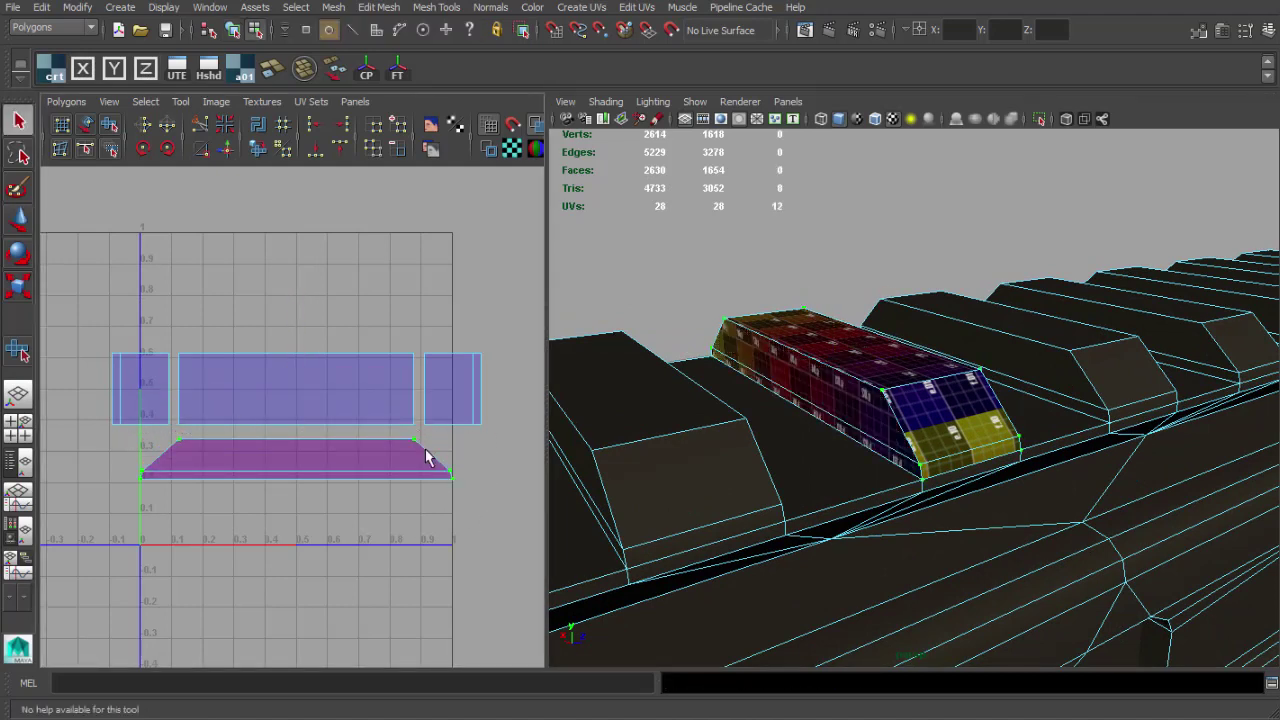
# - Move one side shell above the middle strip, flip it vertically, and leave matching small gaps to both side shells
pyautogui.moveTo(304, 370); pyautogui.dragTo(298, 226)
pyautogui.click(168, 130)
pyautogui.moveTo(135, 435); pyautogui.dragTo(496, 523)
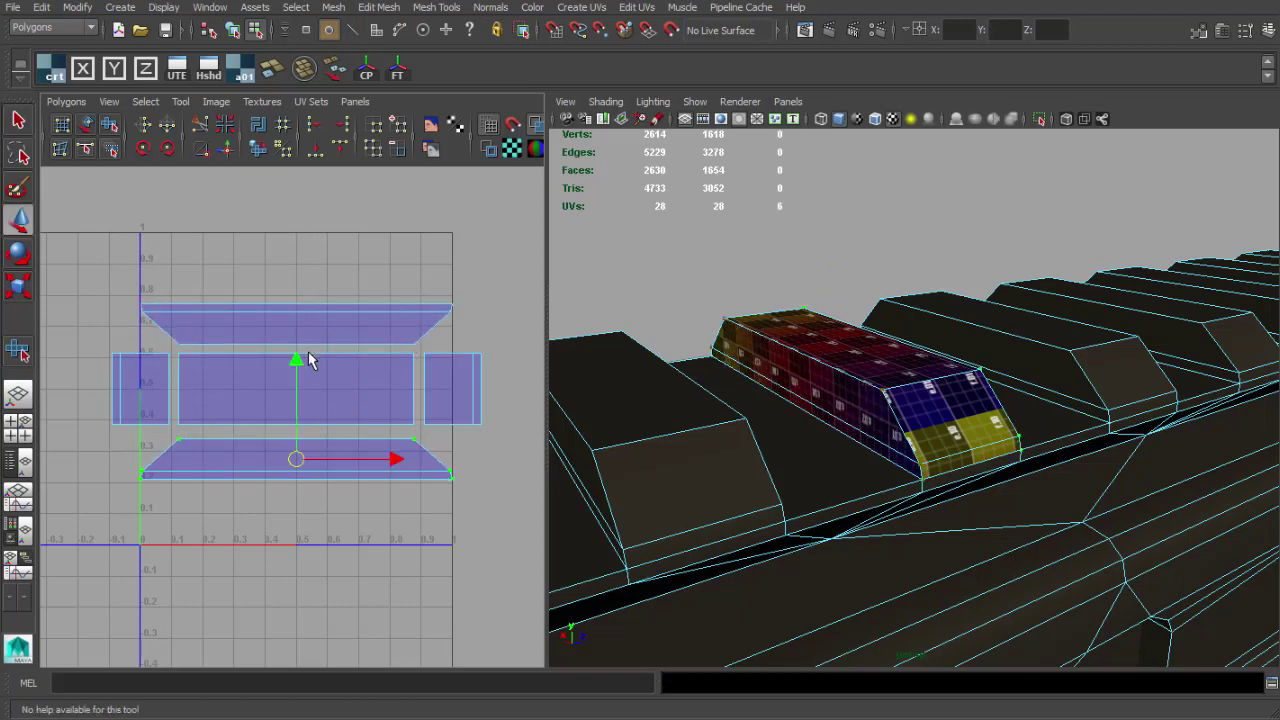
pyautogui.moveTo(309, 360); pyautogui.dragTo(302, 361)
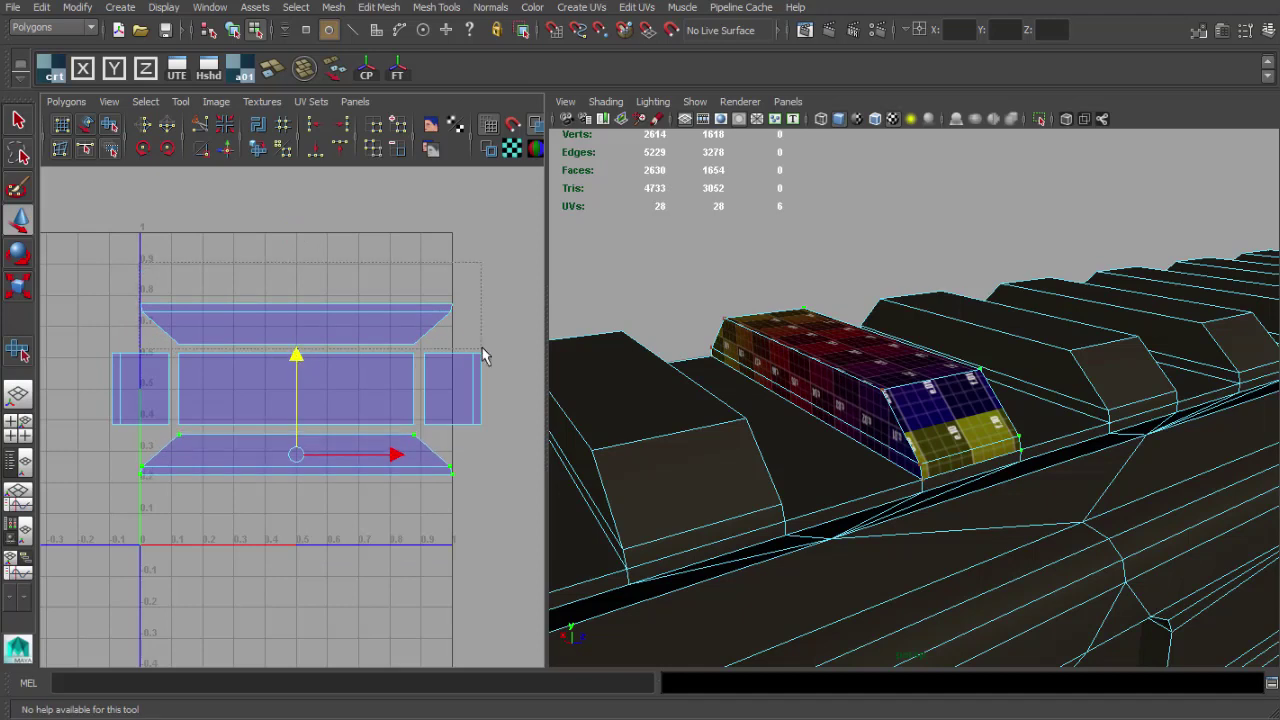
pyautogui.moveTo(296, 223); pyautogui.dragTo(296, 220)
pyautogui.press('q')
# - Return to object mode and examine the mapped tooth against the rest of the receiver rail from several angles
pyautogui.moveTo(840, 366); pyautogui.dragTo(872, 348, button='right')
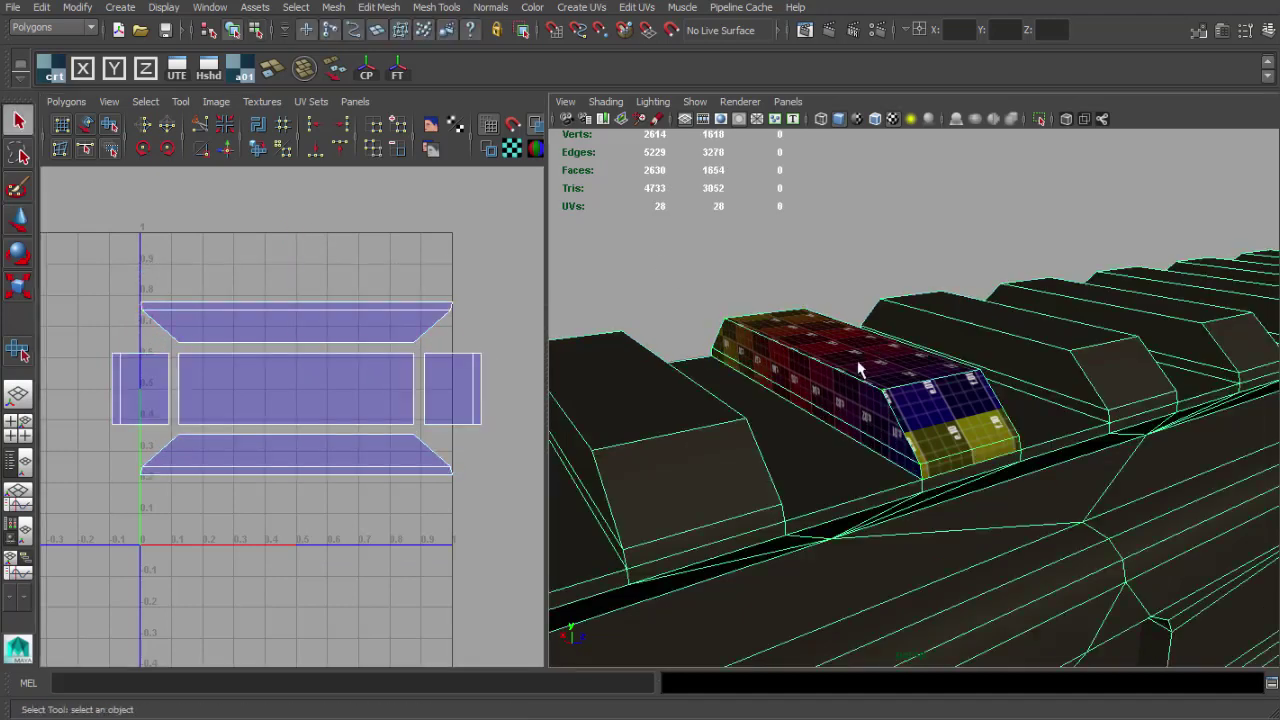
pyautogui.click(771, 274)
pyautogui.keyDown('alt'); pyautogui.moveTo(771, 274); pyautogui.dragTo(1212, 317); pyautogui.keyUp('alt')
pyautogui.keyDown('alt'); pyautogui.moveTo(1214, 318); pyautogui.dragTo(1088, 388, button='right'); pyautogui.keyUp('alt')
pyautogui.keyDown('alt'); pyautogui.moveTo(1088, 388); pyautogui.dragTo(862, 384, button='middle'); pyautogui.keyUp('alt')
pyautogui.keyDown('alt'); pyautogui.moveTo(858, 385); pyautogui.dragTo(648, 278); pyautogui.keyUp('alt')
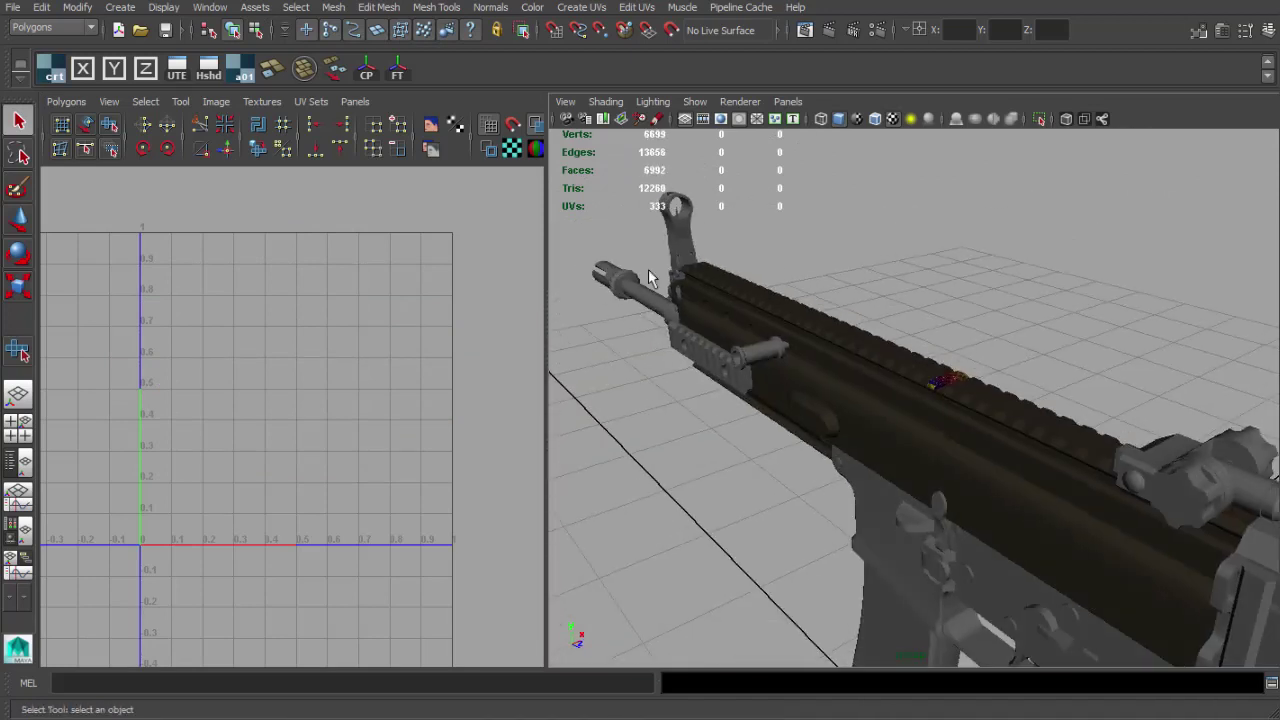
pyautogui.keyDown('alt'); pyautogui.moveTo(832, 408); pyautogui.dragTo(979, 413); pyautogui.keyUp('alt')
pyautogui.keyDown('alt'); pyautogui.moveTo(979, 413); pyautogui.dragTo(1105, 425, button='right'); pyautogui.keyUp('alt')
pyautogui.keyDown('alt'); pyautogui.moveTo(1105, 425); pyautogui.dragTo(922, 498, button='middle'); pyautogui.keyUp('alt')
pyautogui.keyDown('alt'); pyautogui.moveTo(922, 498); pyautogui.dragTo(1055, 510, button='right'); pyautogui.keyUp('alt')
pyautogui.keyDown('alt'); pyautogui.moveTo(1055, 510); pyautogui.dragTo(770, 442); pyautogui.keyUp('alt')
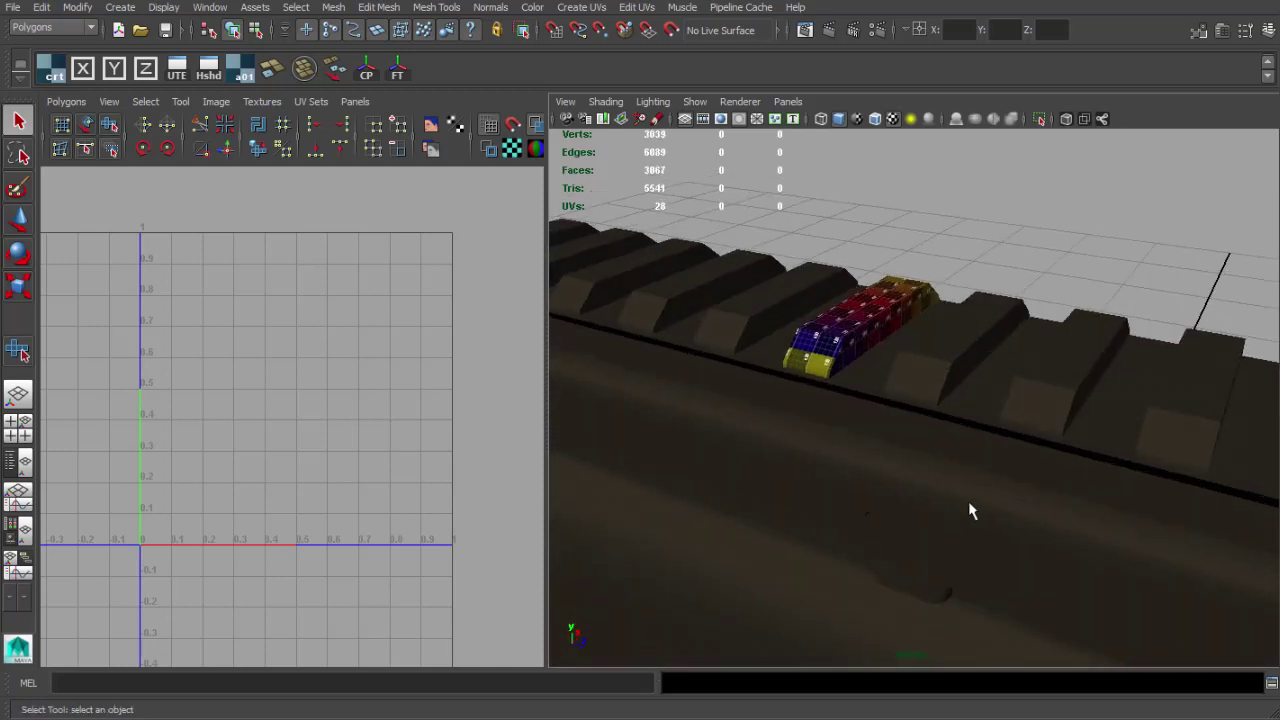
# - Select only the mapped tooth's nine faces and extract them from the upper receiver as a separate mesh
pyautogui.click(843, 349)
pyautogui.keyDown('alt'); pyautogui.moveTo(843, 349); pyautogui.dragTo(880, 350, button='right'); pyautogui.keyUp('alt')
pyautogui.keyDown('alt'); pyautogui.moveTo(880, 350); pyautogui.dragTo(811, 300); pyautogui.keyUp('alt')
pyautogui.press('F11')
pyautogui.keyDown('shift'); pyautogui.moveTo(768, 396); pyautogui.dragTo(910, 420); pyautogui.keyUp('shift')
pyautogui.keyDown('ctrl'); pyautogui.click(895, 435); pyautogui.keyUp('ctrl')
pyautogui.keyDown('ctrl'); pyautogui.click(654, 416); pyautogui.keyUp('ctrl')
pyautogui.keyDown('ctrl'); pyautogui.click(745, 428); pyautogui.keyUp('ctrl')
pyautogui.keyDown('alt'); pyautogui.moveTo(690, 486); pyautogui.dragTo(942, 409); pyautogui.keyUp('alt')
pyautogui.keyDown('ctrl'); pyautogui.click(879, 438); pyautogui.keyUp('ctrl')
pyautogui.press('w')
pyautogui.keyDown('alt'); pyautogui.moveTo(1005, 415); pyautogui.dragTo(712, 381); pyautogui.keyUp('alt')
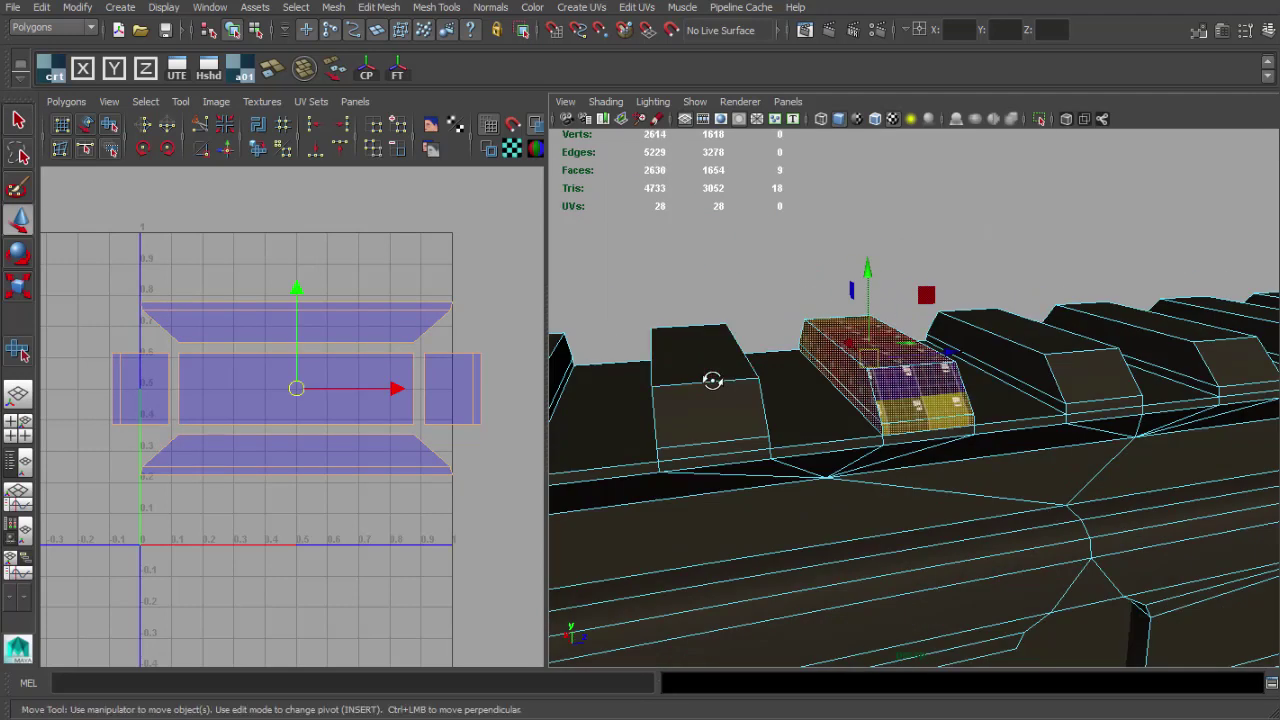
pyautogui.click(335, 9)
pyautogui.click(372, 91)
# - Select the extracted rail tooth and center its pivot
pyautogui.press('q')
pyautogui.click(908, 370)
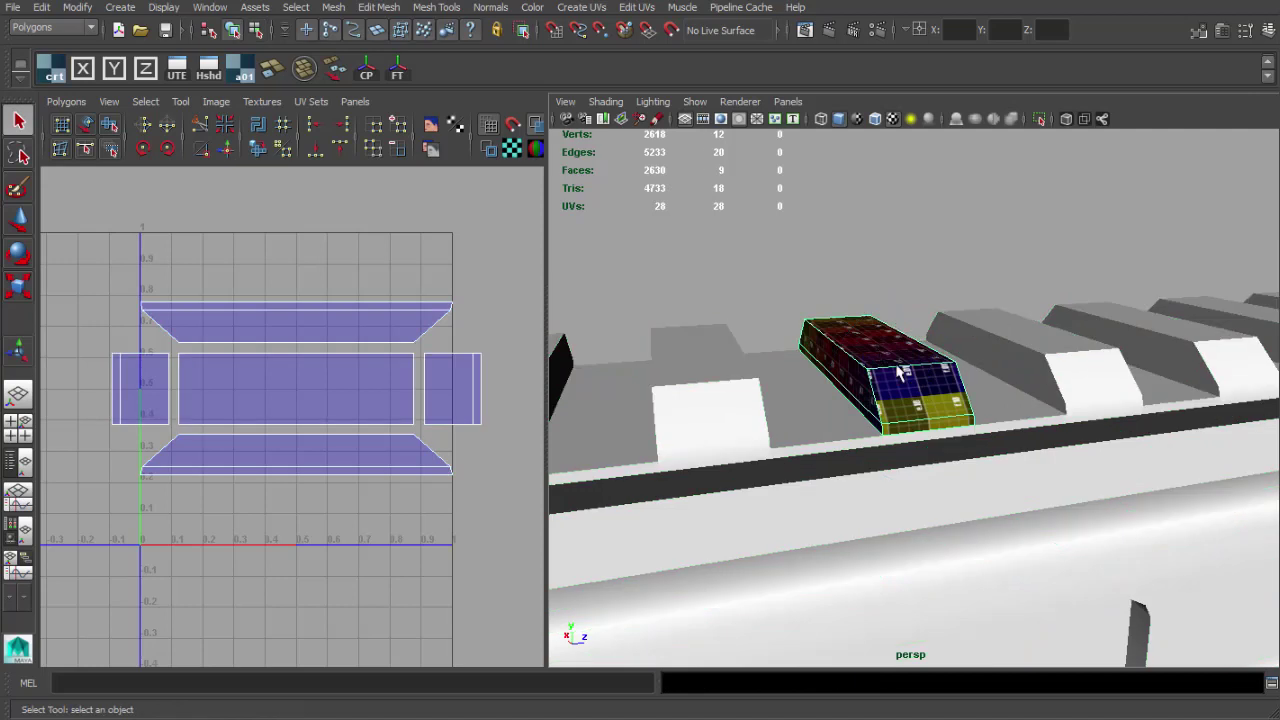
pyautogui.keyDown('alt'); pyautogui.moveTo(1060, 366); pyautogui.dragTo(888, 408); pyautogui.keyUp('alt')
pyautogui.click(366, 72)
pyautogui.press('w')
pyautogui.scroll(-3, 777, 326)
pyautogui.keyDown('alt'); pyautogui.moveTo(777, 326); pyautogui.dragTo(868, 320); pyautogui.keyUp('alt')
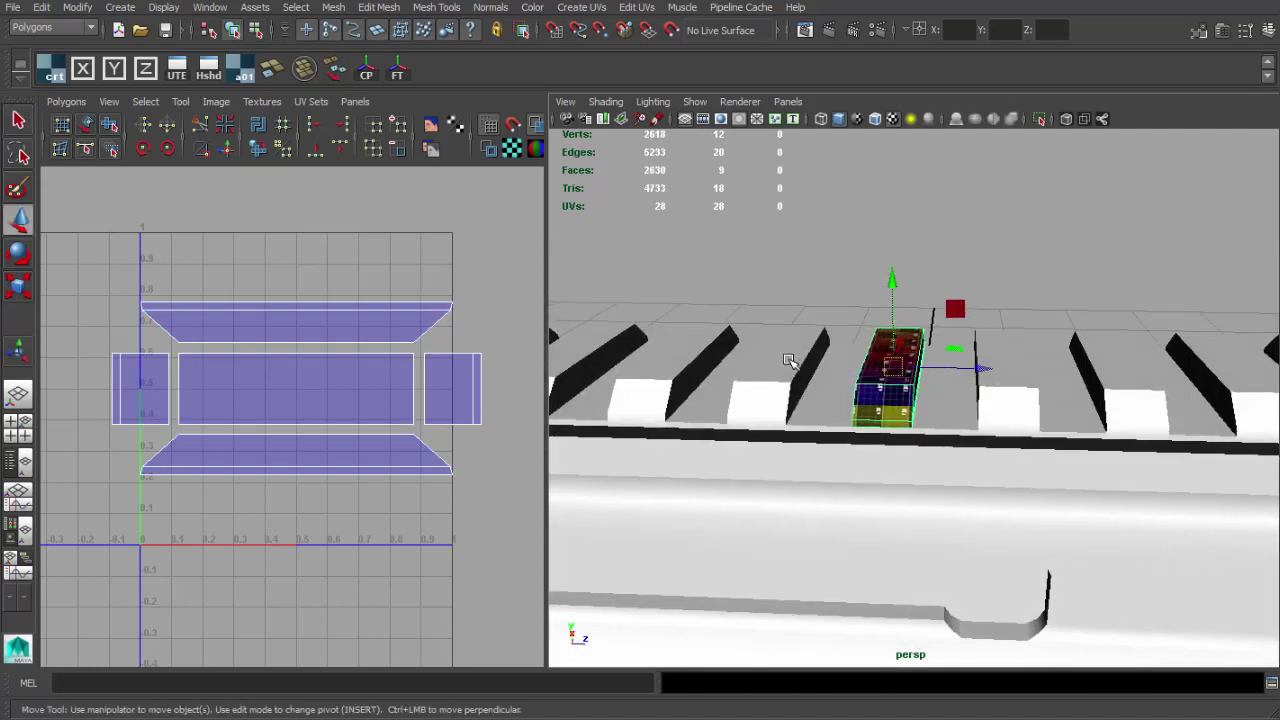
# - Select the upper receiver mesh and bring its top rail up close in a maximized side view
pyautogui.keyDown('alt'); pyautogui.moveTo(791, 363); pyautogui.dragTo(978, 370, button='middle'); pyautogui.keyUp('alt')
pyautogui.click(938, 395)
pyautogui.keyDown('alt'); pyautogui.moveTo(938, 395); pyautogui.dragTo(894, 397); pyautogui.keyUp('alt')
pyautogui.scroll(-8, 894, 397)
pyautogui.keyDown('alt'); pyautogui.moveTo(894, 397); pyautogui.dragTo(809, 382, button='middle'); pyautogui.keyUp('alt')
pyautogui.press('space')
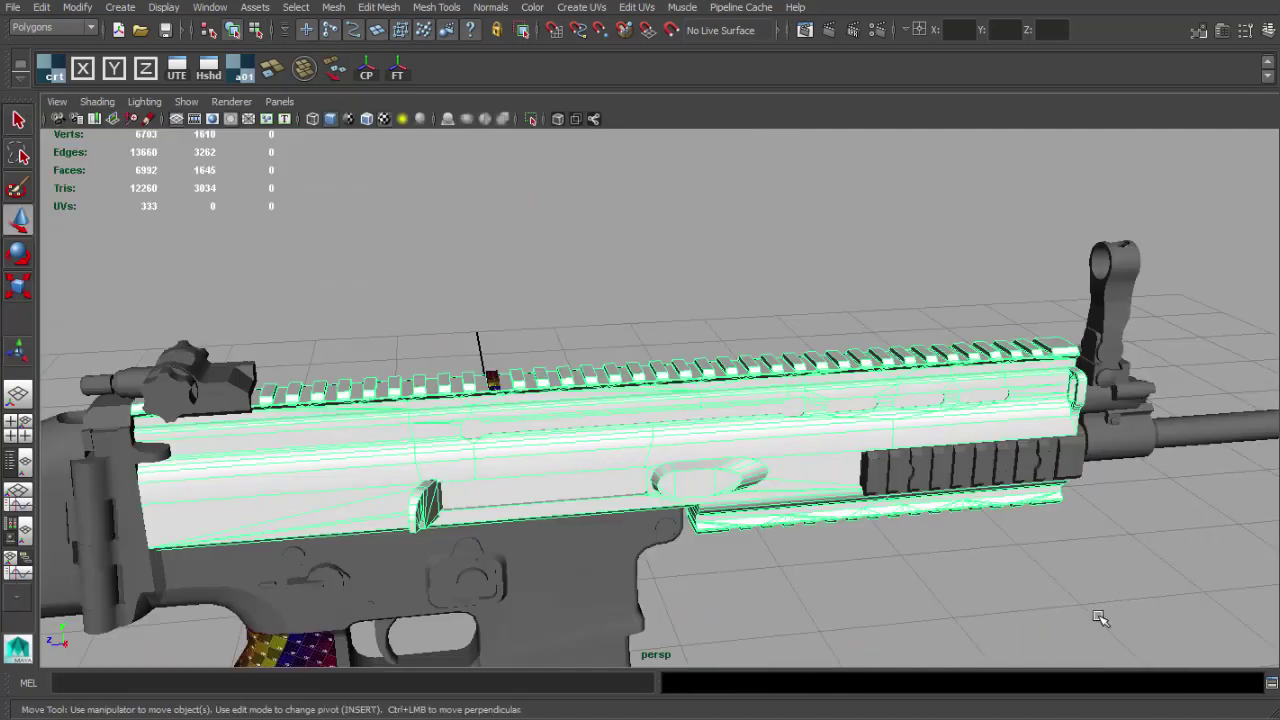
pyautogui.keyDown('alt'); pyautogui.moveTo(1060, 618); pyautogui.dragTo(977, 563); pyautogui.keyUp('alt')
pyautogui.press('space')
pyautogui.press('space')
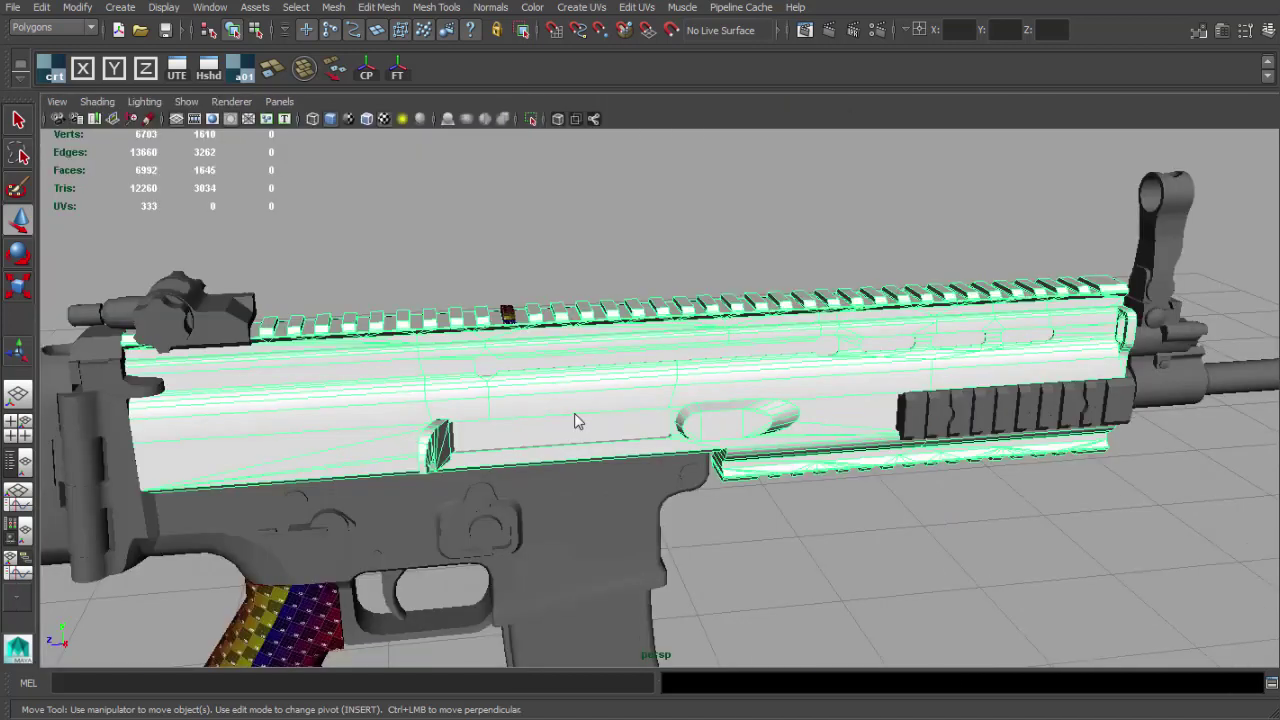
pyautogui.press('space')
pyautogui.click(18, 430)
pyautogui.press('space')
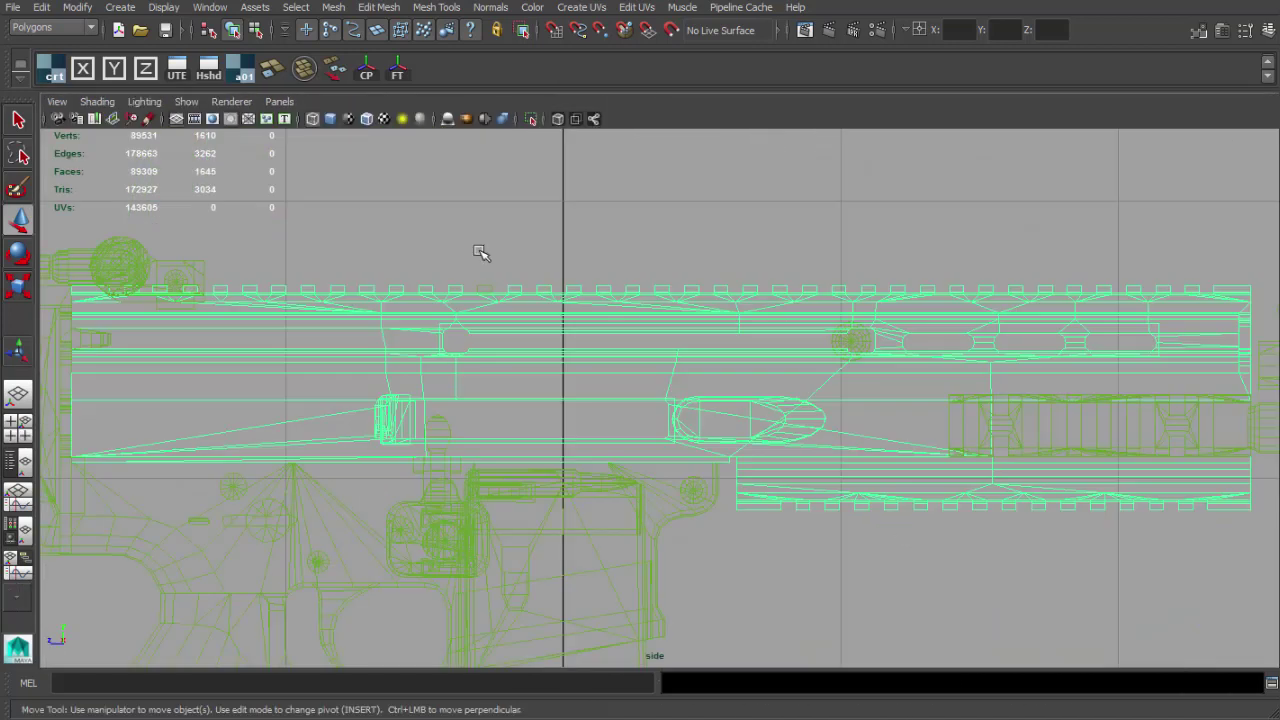
pyautogui.scroll(8, 446, 208)
pyautogui.keyDown('alt'); pyautogui.moveTo(446, 208); pyautogui.dragTo(518, 486, button='middle'); pyautogui.keyUp('alt')
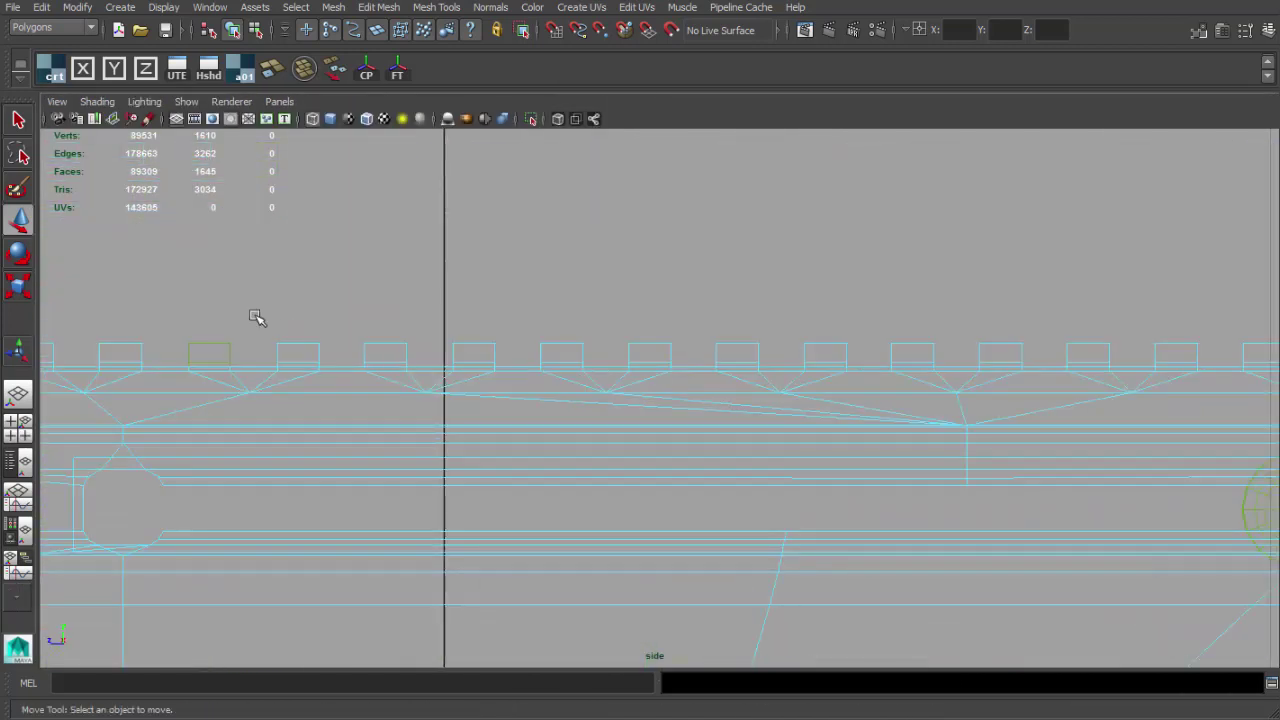
# - Select the faces of the teeth ahead of the extracted tooth, deselecting the rail floor faces between them
pyautogui.moveTo(1270, 366); pyautogui.dragTo(1270, 367)
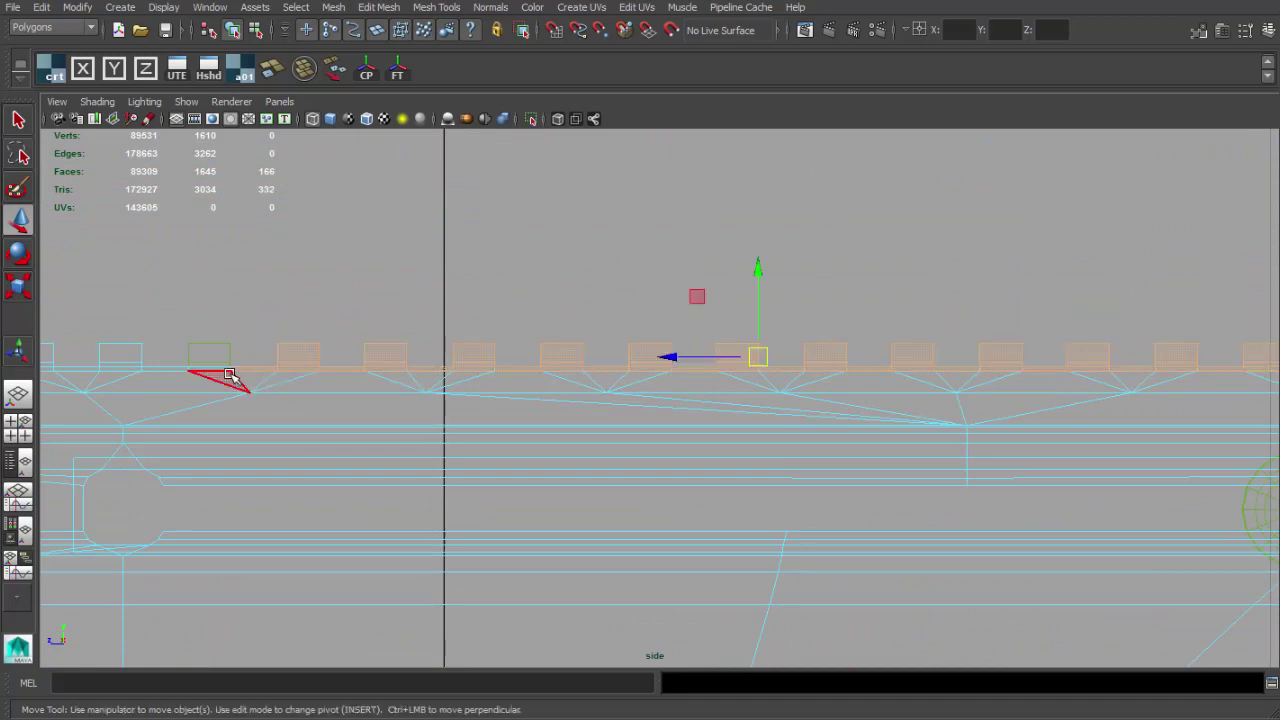
pyautogui.keyDown('ctrl'); pyautogui.moveTo(949, 455); pyautogui.dragTo(1150, 468); pyautogui.keyUp('ctrl')
pyautogui.keyDown('alt'); pyautogui.moveTo(1149, 440); pyautogui.dragTo(404, 412, button='middle'); pyautogui.keyUp('alt')
pyautogui.scroll(3, 404, 410)
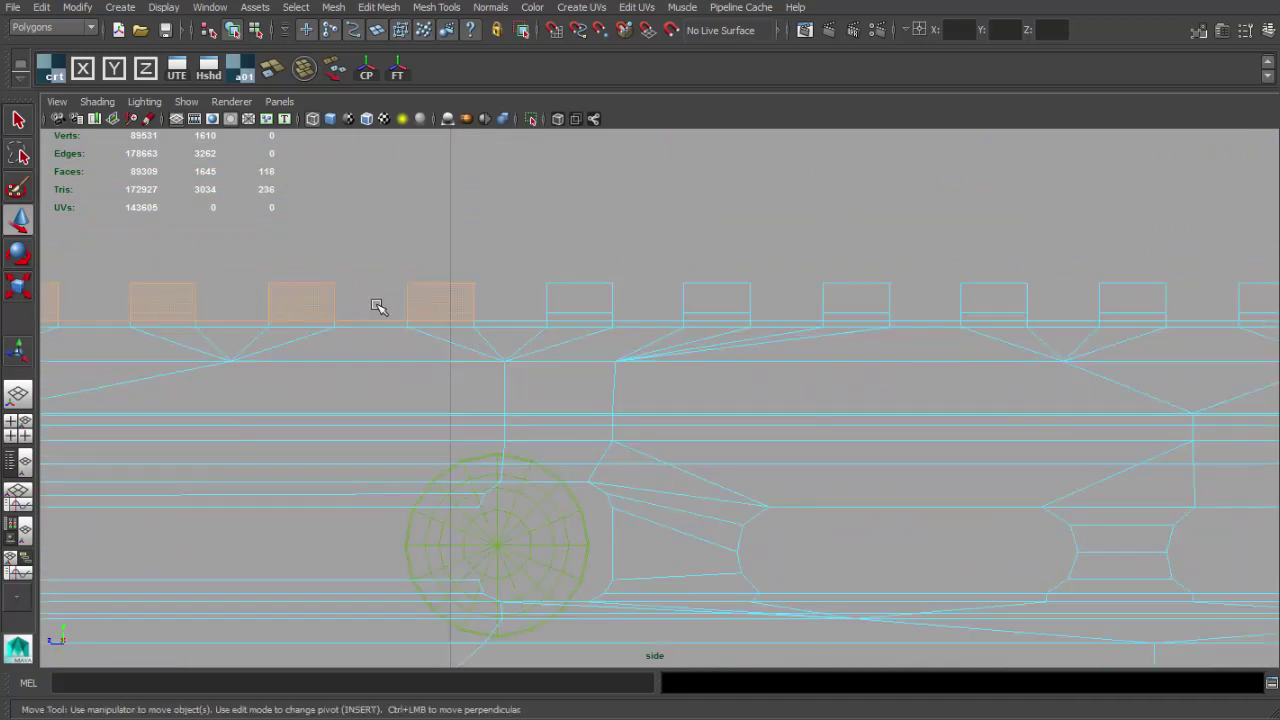
pyautogui.keyDown('ctrl'); pyautogui.moveTo(377, 306); pyautogui.dragTo(365, 336); pyautogui.keyUp('ctrl')
pyautogui.keyDown('alt'); pyautogui.moveTo(256, 336); pyautogui.dragTo(735, 369, button='middle'); pyautogui.keyUp('alt')
pyautogui.keyDown('ctrl'); pyautogui.moveTo(577, 356); pyautogui.dragTo(566, 368); pyautogui.keyUp('ctrl')
pyautogui.keyDown('ctrl'); pyautogui.moveTo(449, 343); pyautogui.dragTo(438, 366); pyautogui.keyUp('ctrl')
pyautogui.keyDown('alt'); pyautogui.moveTo(472, 373); pyautogui.dragTo(960, 390, button='middle'); pyautogui.keyUp('alt')
pyautogui.scroll(-3, 960, 390)
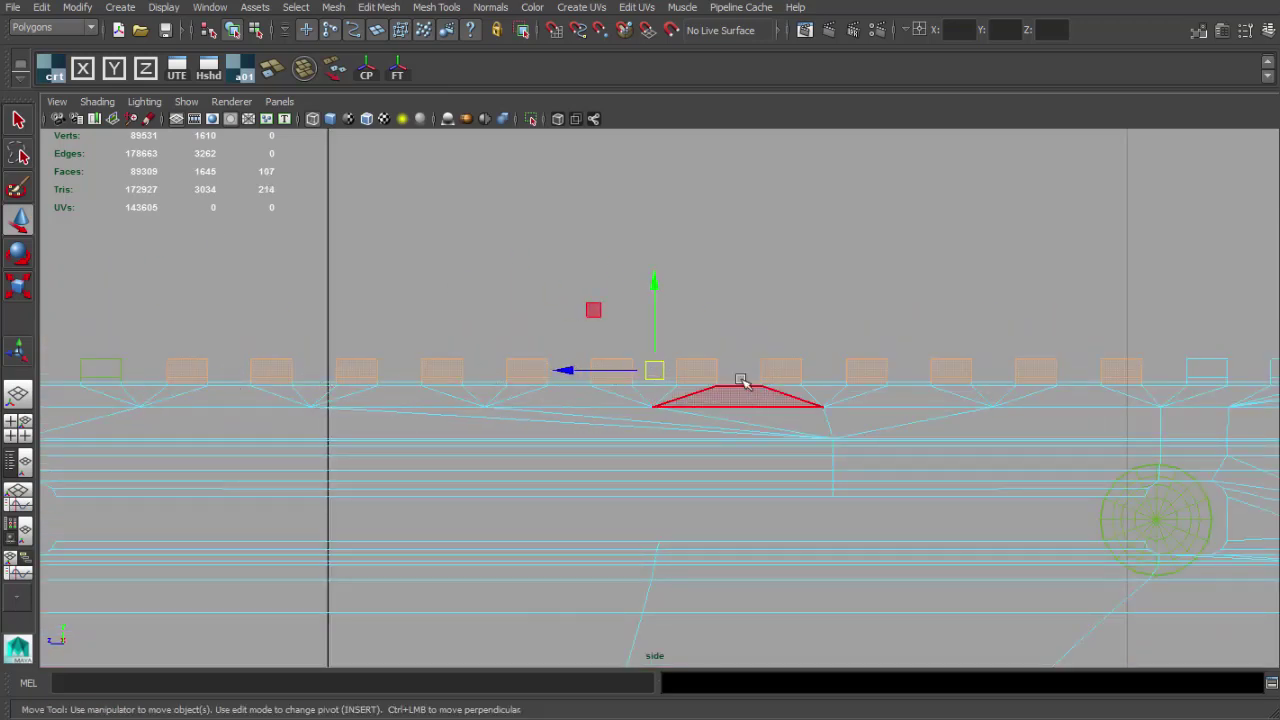
pyautogui.keyDown('ctrl'); pyautogui.moveTo(742, 377); pyautogui.dragTo(733, 392); pyautogui.keyUp('ctrl')
# - Add the remaining teeth toward the muzzle to the face selection, leaving out the long front end block
pyautogui.keyDown('alt'); pyautogui.moveTo(1240, 447); pyautogui.dragTo(426, 449, button='middle'); pyautogui.keyUp('alt')
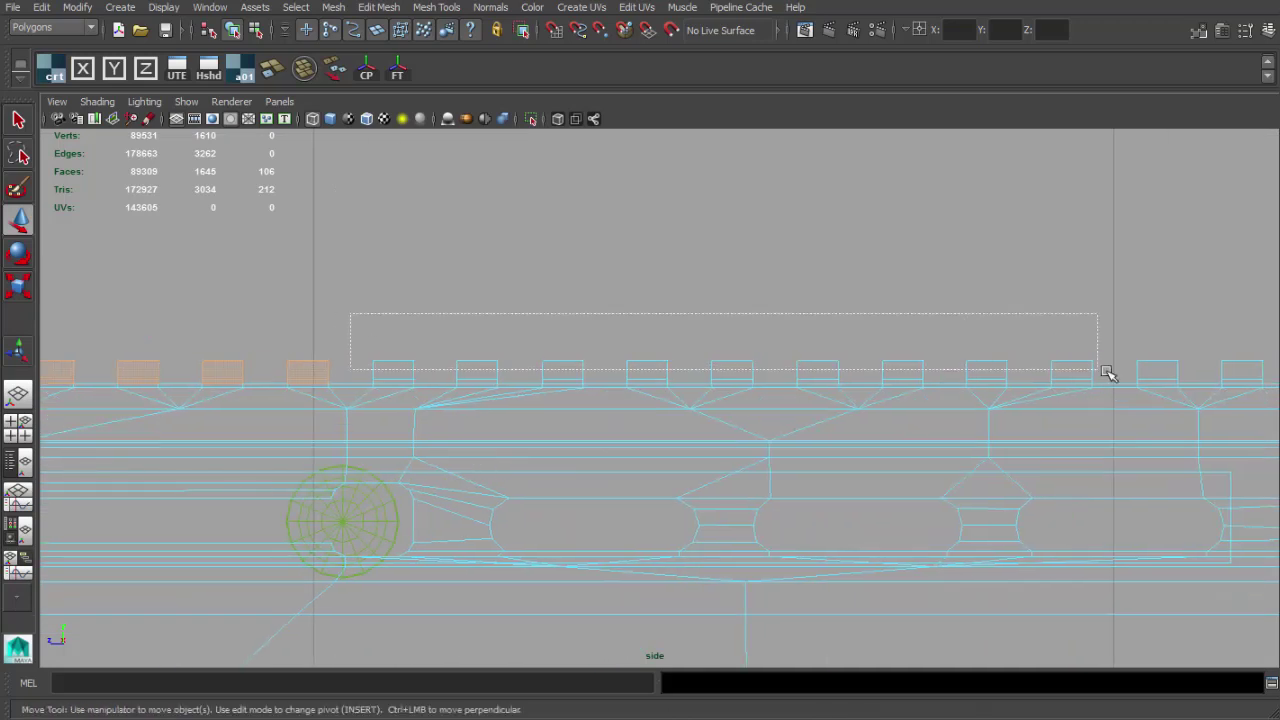
pyautogui.keyDown('alt'); pyautogui.moveTo(1120, 383); pyautogui.dragTo(775, 400, button='middle'); pyautogui.keyUp('alt')
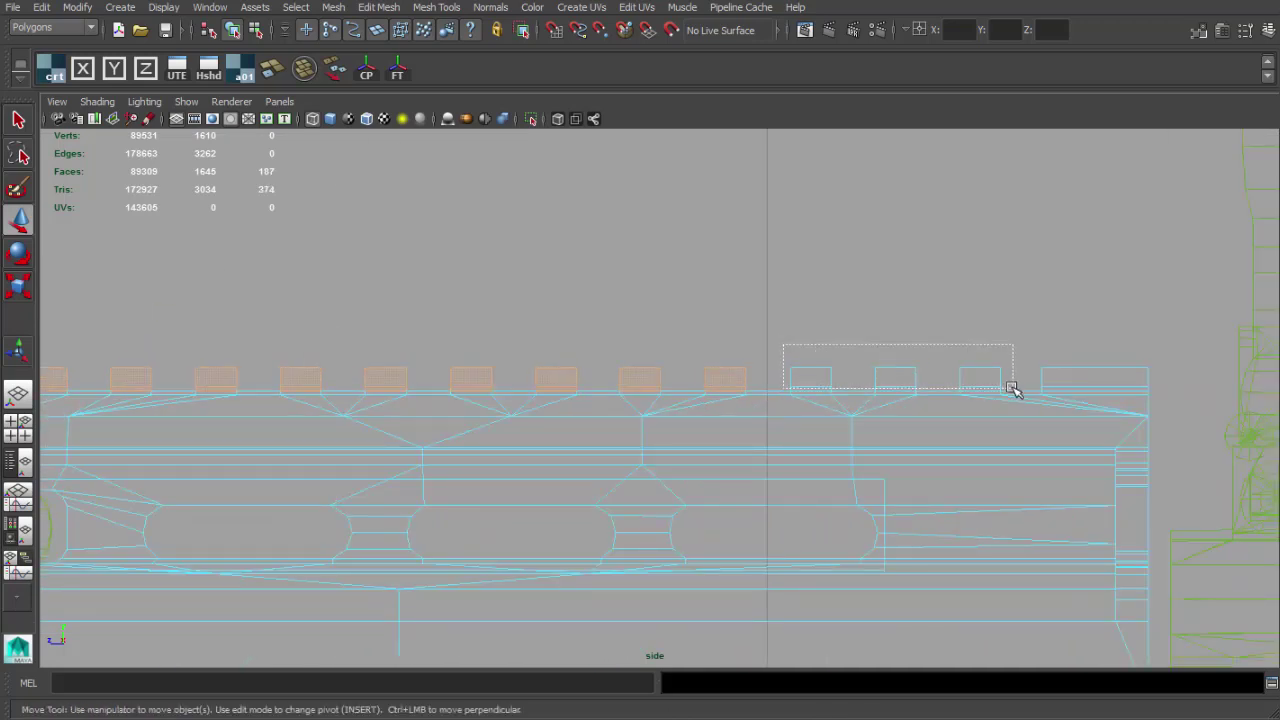
pyautogui.keyDown('shift'); pyautogui.moveTo(1013, 388); pyautogui.dragTo(1014, 389); pyautogui.keyUp('shift')
pyautogui.keyDown('alt'); pyautogui.moveTo(689, 418); pyautogui.dragTo(1270, 395, button='middle'); pyautogui.keyUp('alt')
# - Add the teeth behind the extracted tooth, including those under the rear sight, and delete all selected tooth faces
pyautogui.keyDown('alt'); pyautogui.moveTo(200, 405); pyautogui.dragTo(1275, 420, button='middle'); pyautogui.keyUp('alt')
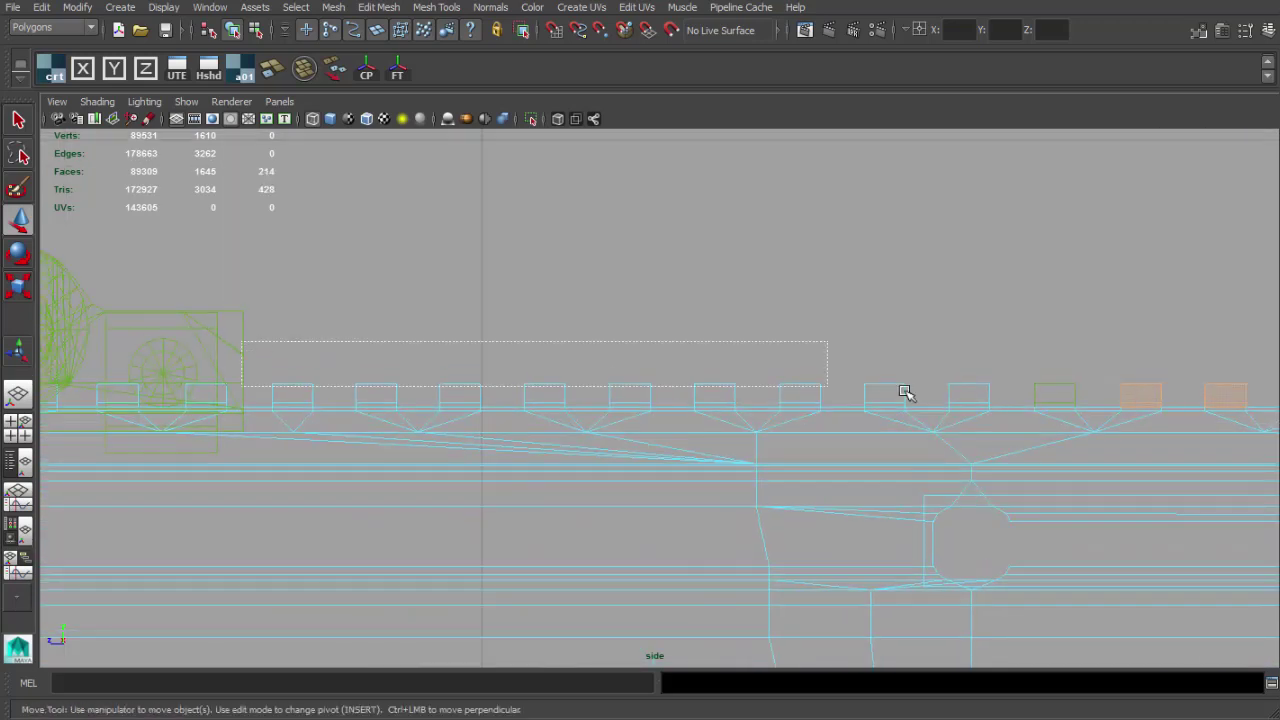
pyautogui.keyDown('alt'); pyautogui.moveTo(425, 390); pyautogui.dragTo(873, 385, button='middle'); pyautogui.keyUp('alt')
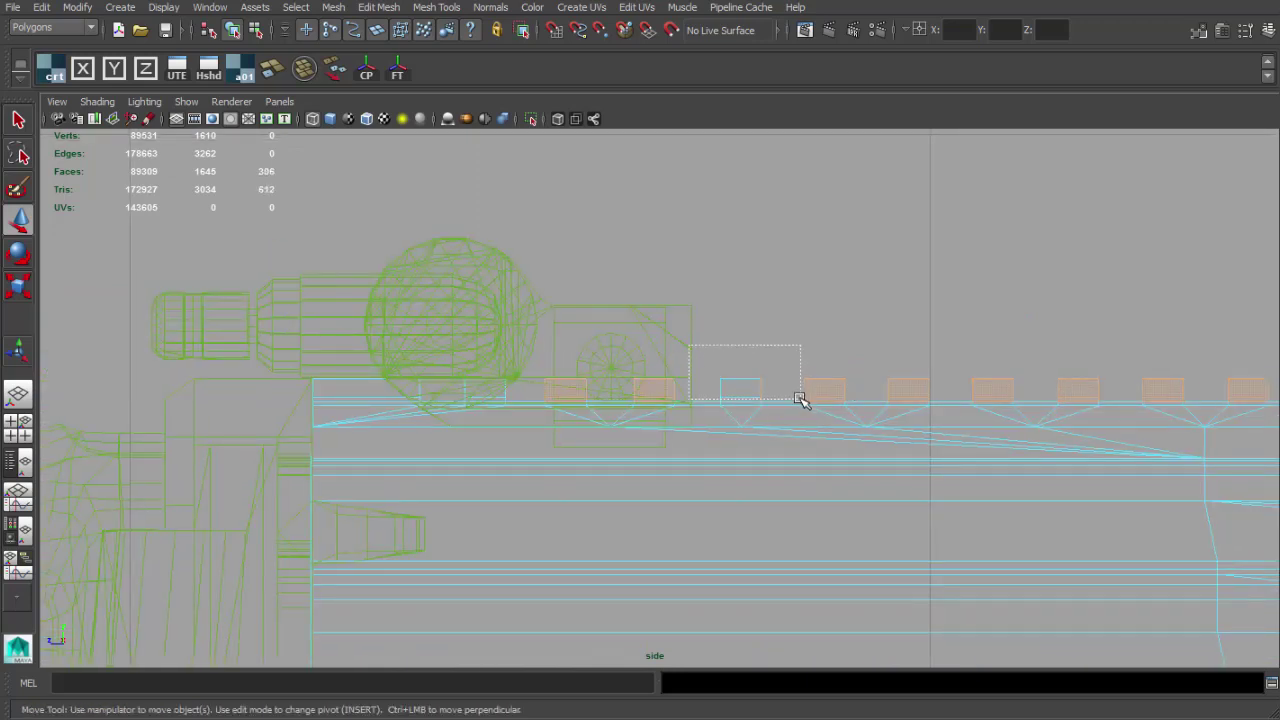
pyautogui.scroll(-2, 960, 434)
pyautogui.keyDown('alt'); pyautogui.moveTo(986, 434); pyautogui.dragTo(962, 434, button='middle'); pyautogui.keyUp('alt')
pyautogui.scroll(3, 423, 426)
pyautogui.keyDown('alt'); pyautogui.moveTo(423, 426); pyautogui.dragTo(645, 414, button='middle'); pyautogui.keyUp('alt')
pyautogui.scroll(4, 655, 411)
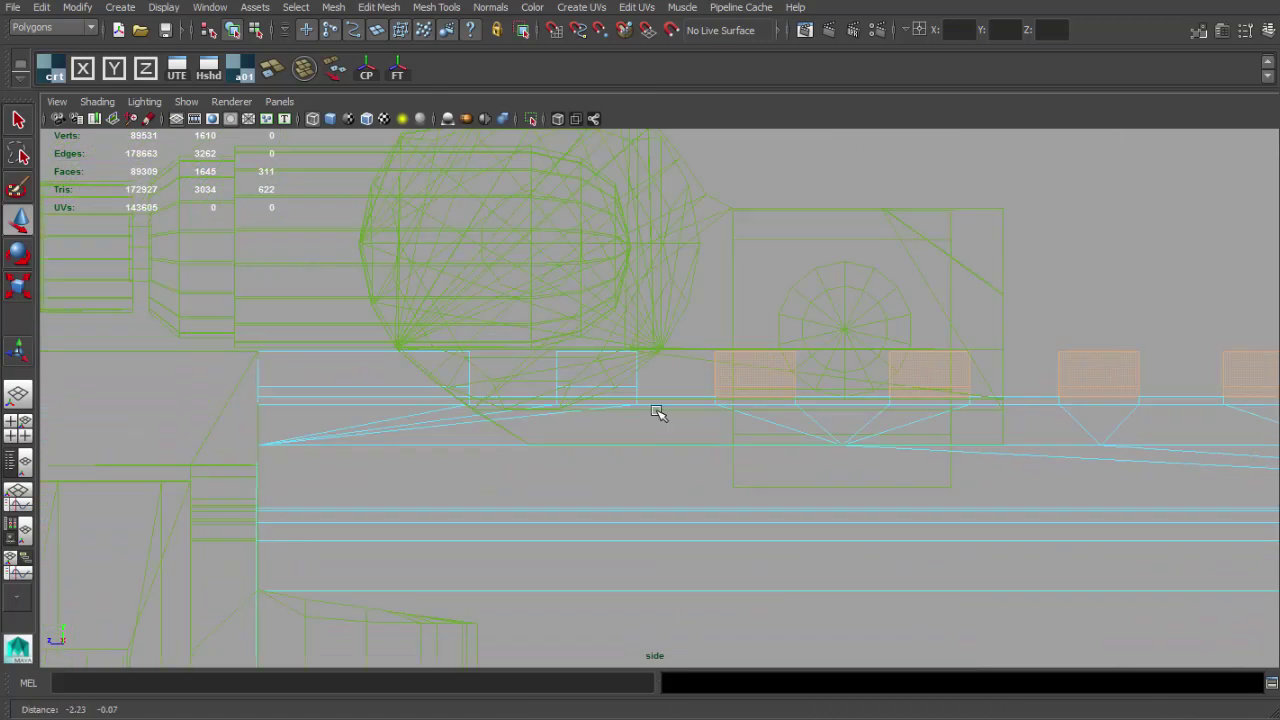
pyautogui.keyDown('shift'); pyautogui.moveTo(506, 290); pyautogui.dragTo(586, 342); pyautogui.keyUp('shift')
pyautogui.scroll(-10, 691, 393)
pyautogui.keyDown('alt'); pyautogui.moveTo(951, 426); pyautogui.dragTo(330, 415, button='middle'); pyautogui.keyUp('alt')
pyautogui.keyDown('alt'); pyautogui.moveTo(1120, 380); pyautogui.dragTo(735, 340, button='middle'); pyautogui.keyUp('alt')
pyautogui.scroll(-1, 903, 352)
pyautogui.press('space')
pyautogui.press('f')
pyautogui.press('space')
pyautogui.keyDown('alt'); pyautogui.moveTo(847, 297); pyautogui.dragTo(760, 360); pyautogui.keyUp('alt')
pyautogui.scroll(3, 760, 360)
pyautogui.scroll(4, 761, 362)
pyautogui.press('Delete')
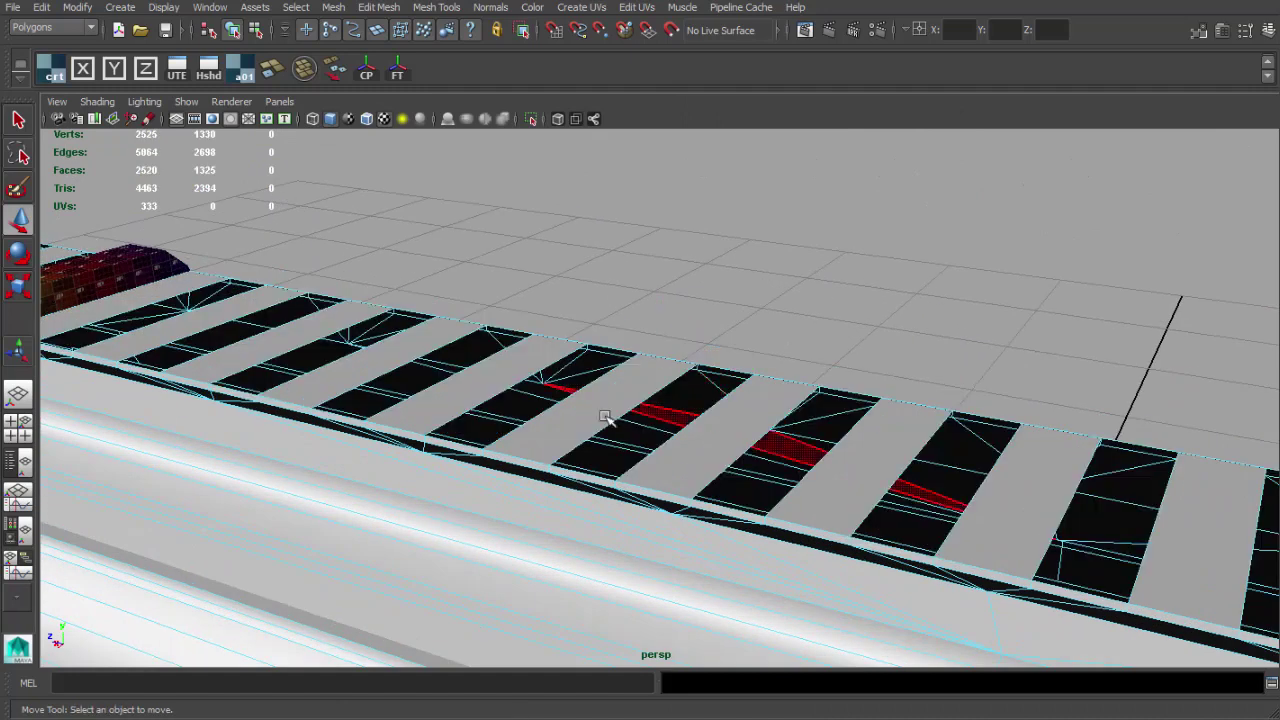
# - Duplicate the extracted rail tooth and move the copy over to the neighboring empty slot
pyautogui.keyDown('alt'); pyautogui.moveTo(555, 386); pyautogui.dragTo(323, 391); pyautogui.keyUp('alt')
pyautogui.keyDown('alt'); pyautogui.moveTo(323, 391); pyautogui.dragTo(534, 360, button='middle'); pyautogui.keyUp('alt')
pyautogui.click(534, 360)
pyautogui.scroll(3, 700, 390)
pyautogui.moveTo(742, 415)
pyautogui.keyDown('alt'); pyautogui.mouseDown()
pyautogui.moveTo(763, 377)
pyautogui.moveTo(747, 401)
pyautogui.mouseUp(); pyautogui.keyUp('alt')
pyautogui.hotkey('ctrl', 'd')
pyautogui.moveTo(345, 345); pyautogui.dragTo(709, 394)
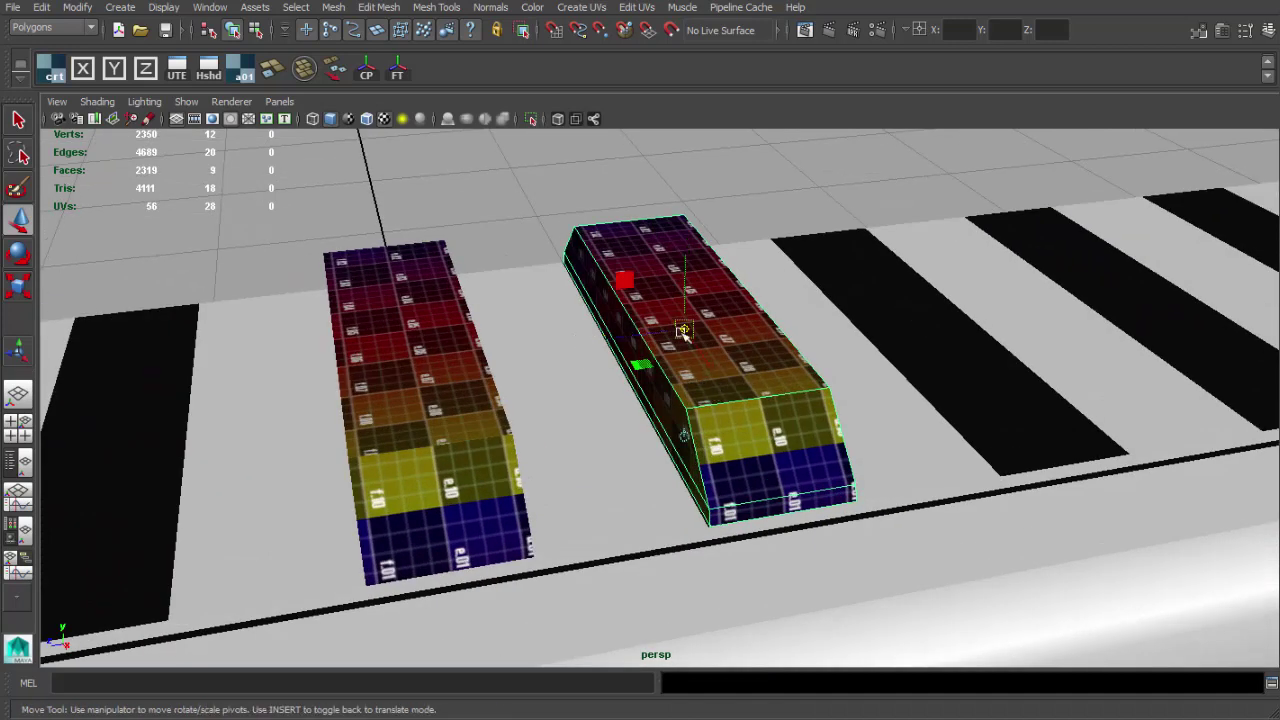
# - Snap the duplicate tooth's pivot to its lower corner vertex where it meets the rail edge
pyautogui.press('v')
pyautogui.moveTo(713, 533); pyautogui.dragTo(708, 525)
pyautogui.scroll(4, 696, 500)
pyautogui.keyDown('alt'); pyautogui.moveTo(708, 525); pyautogui.dragTo(712, 370, button='middle'); pyautogui.keyUp('alt')
pyautogui.keyDown('alt'); pyautogui.moveTo(712, 370); pyautogui.dragTo(716, 470, button='right'); pyautogui.keyUp('alt')
pyautogui.moveTo(573, 524); pyautogui.dragTo(476, 517)
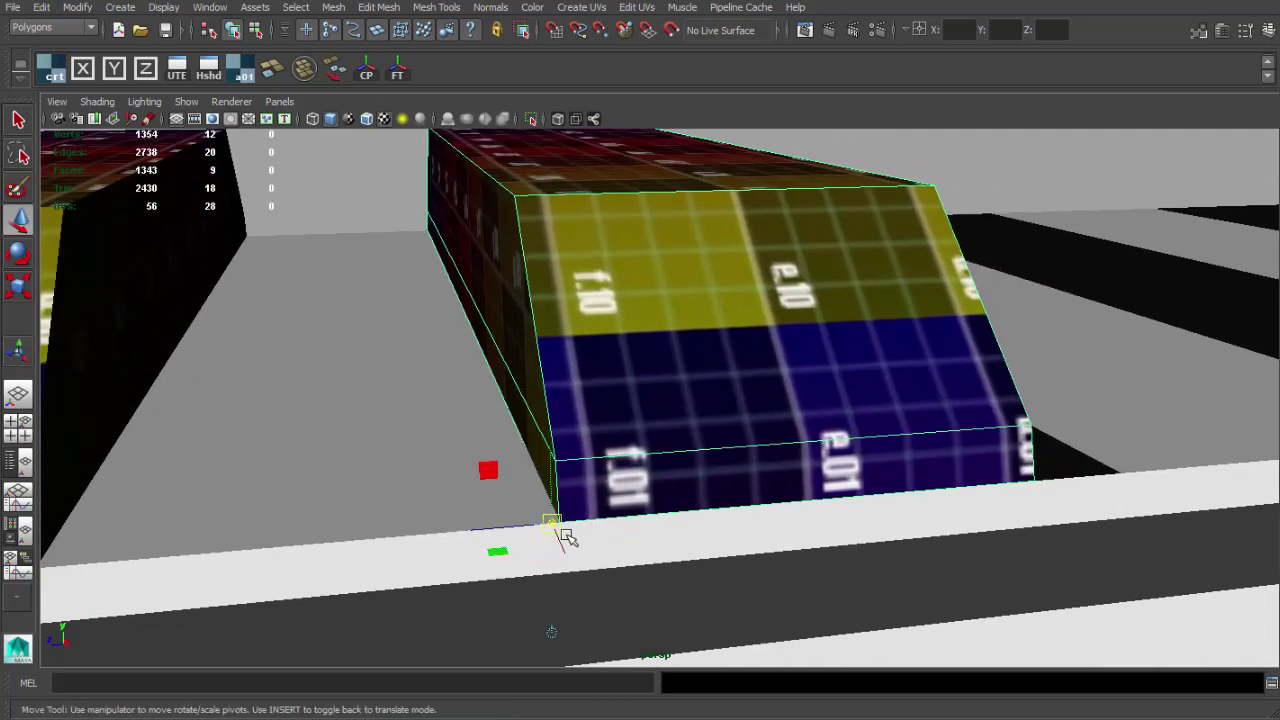
# - Slide the textured rail tooth along the rail until its front corner fits the next slot
pyautogui.moveTo(562, 523); pyautogui.dragTo(722, 515)
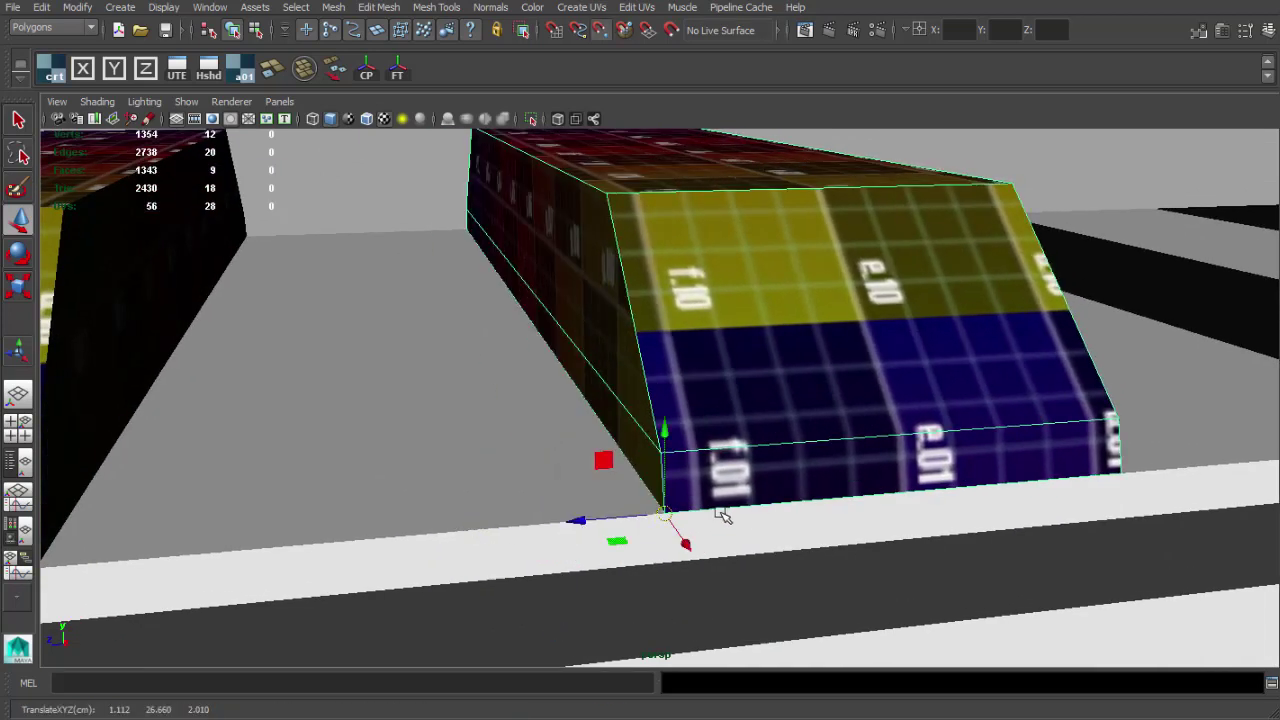
pyautogui.moveTo(589, 526); pyautogui.dragTo(674, 519)
pyautogui.hotkey('ctrl', 'z')
pyautogui.scroll(-4, 794, 486)
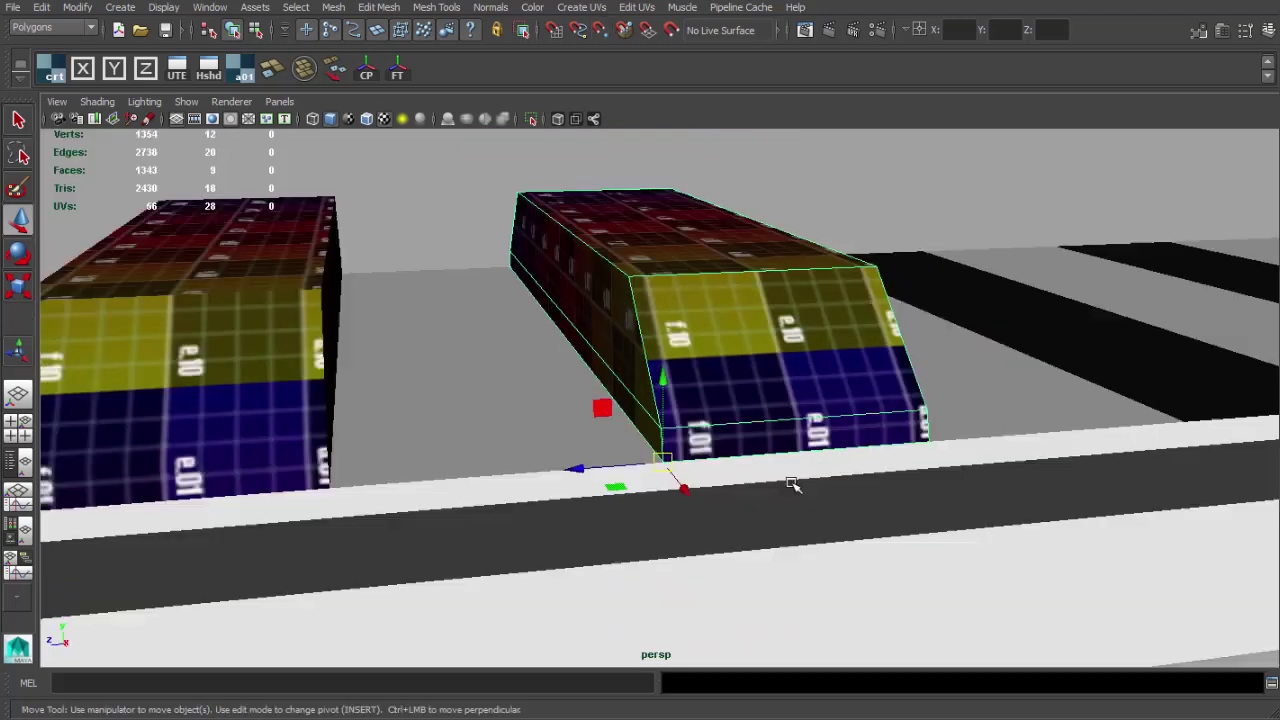
# - Try to snap a copy of the tooth onto the following slot, and undo the move
pyautogui.keyDown('alt'); pyautogui.moveTo(794, 486); pyautogui.dragTo(562, 482); pyautogui.keyUp('alt')
pyautogui.press('v')
pyautogui.moveTo(370, 513); pyautogui.dragTo(785, 478)
pyautogui.press('v')
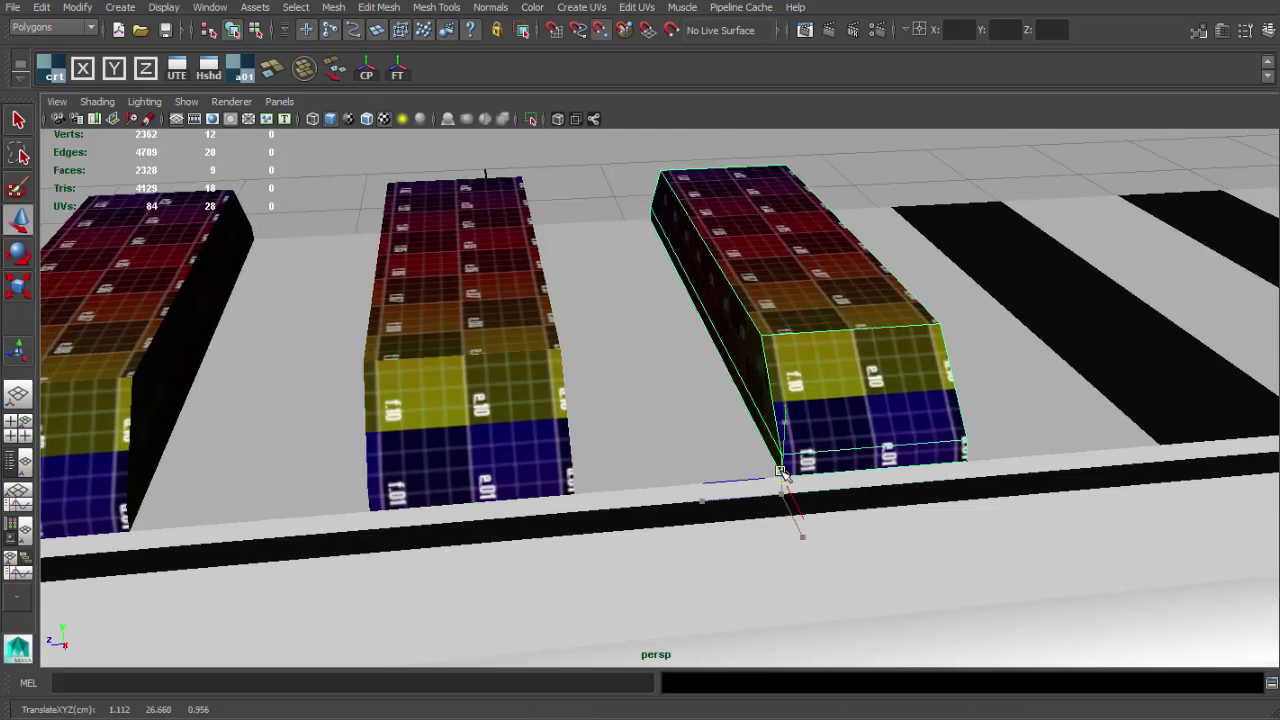
pyautogui.hotkey('ctrl', 'z')
pyautogui.hotkey('ctrl', 'z')
pyautogui.hotkey('ctrl', 'z')
# - Duplicate the rail tooth and vertex-snap the copies onto the next two slots along the rail
pyautogui.keyDown('alt'); pyautogui.moveTo(483, 511); pyautogui.dragTo(426, 471, button='middle'); pyautogui.keyUp('alt')
pyautogui.hotkey('ctrl', 'd')
pyautogui.press('v')
pyautogui.moveTo(323, 465); pyautogui.dragTo(719, 434)
pyautogui.scroll(-4, 718, 434)
pyautogui.keyDown('alt'); pyautogui.moveTo(705, 434); pyautogui.dragTo(560, 429, button='middle'); pyautogui.keyUp('alt')
pyautogui.hotkey('ctrl', 'd')
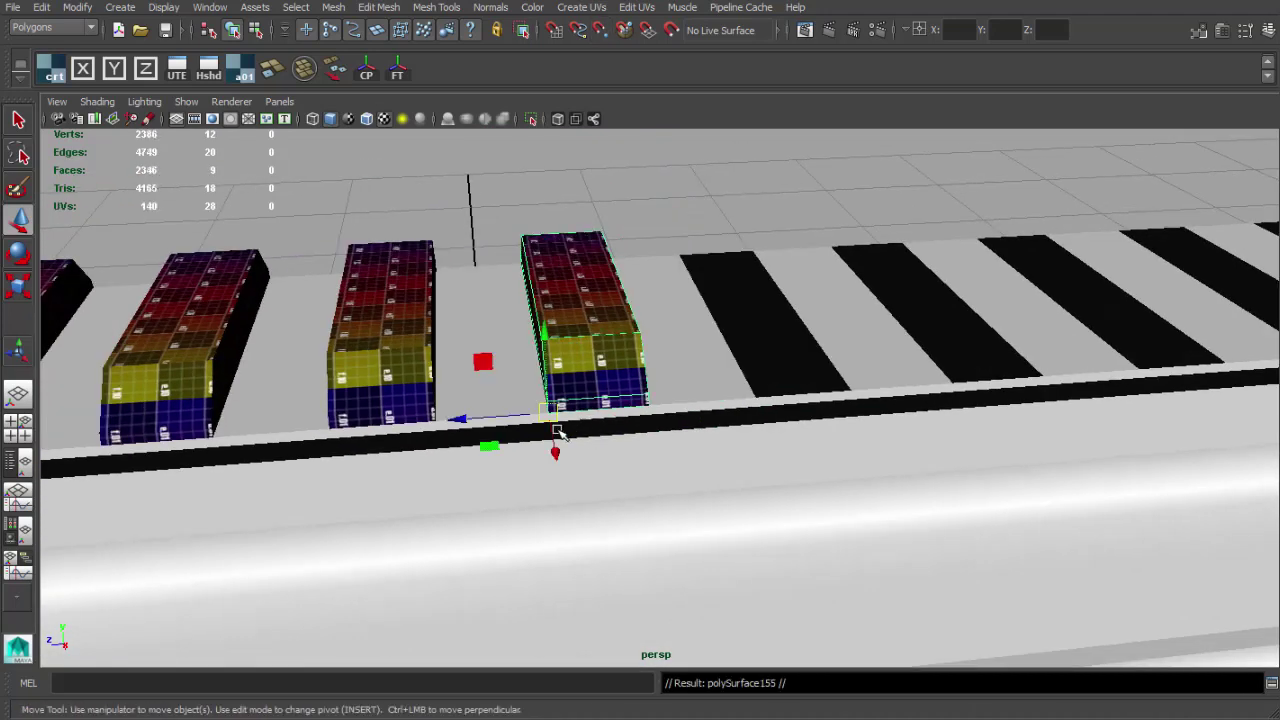
pyautogui.press('v')
pyautogui.moveTo(550, 414); pyautogui.dragTo(948, 383)
pyautogui.keyDown('alt'); pyautogui.moveTo(1020, 392); pyautogui.dragTo(600, 430, button='middle'); pyautogui.keyUp('alt')
# - Continue the tooth row with two more duplicates, vertex-snapping each onto the next black slot
pyautogui.hotkey('ctrl', 'd')
pyautogui.press('v')
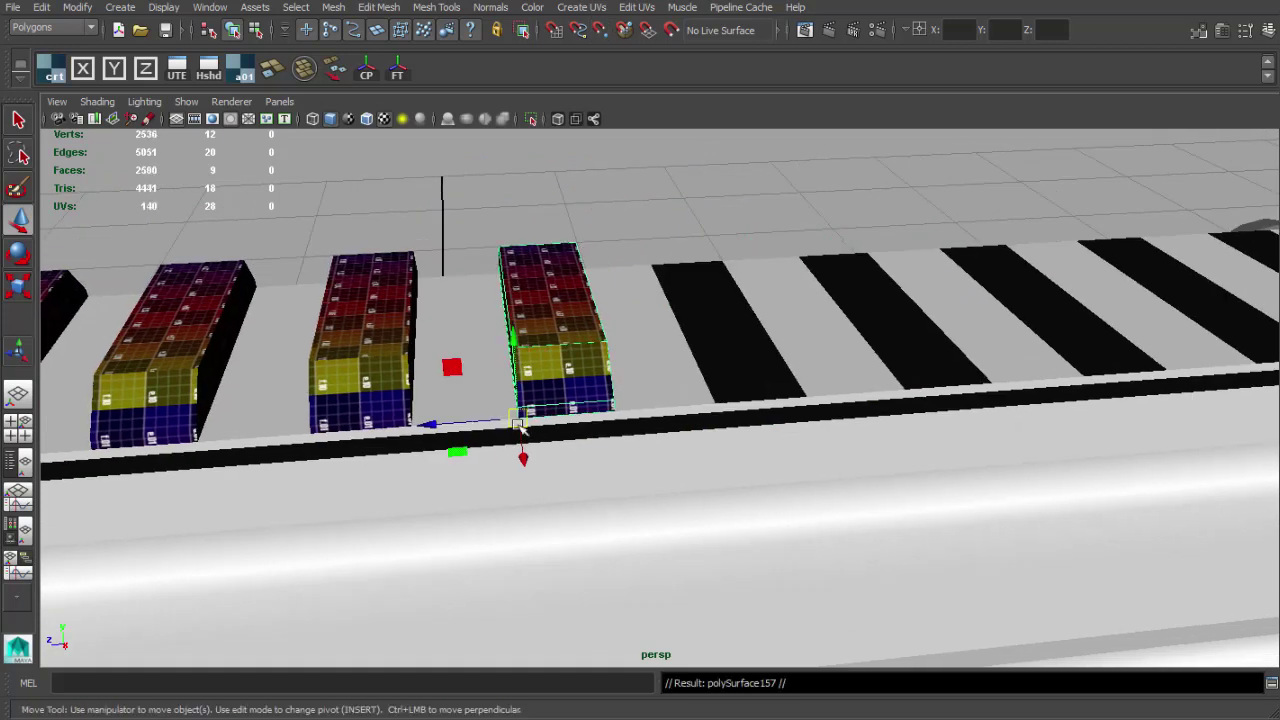
pyautogui.moveTo(523, 426); pyautogui.dragTo(910, 387)
pyautogui.hotkey('ctrl', 'd')
pyautogui.press('v')
pyautogui.keyDown('alt'); pyautogui.moveTo(912, 388); pyautogui.dragTo(508, 391, button='middle'); pyautogui.keyUp('alt')
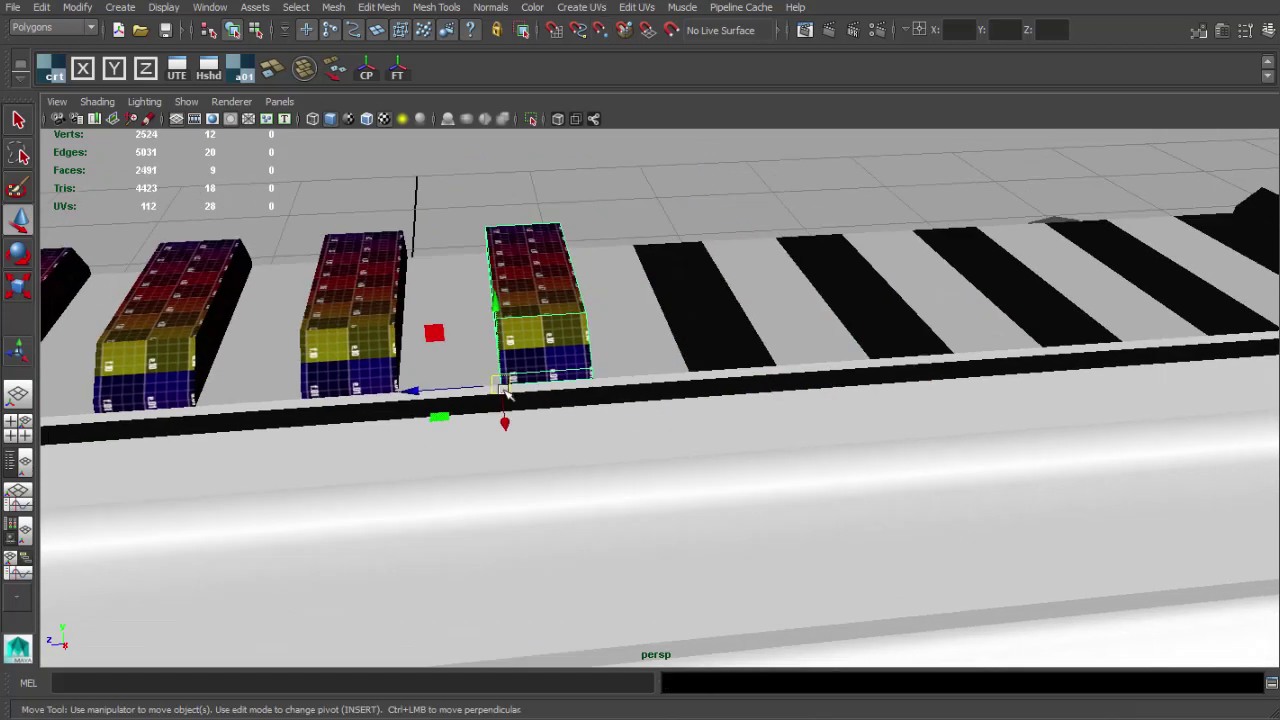
pyautogui.hotkey('ctrl', 'd')
pyautogui.press('v')
pyautogui.moveTo(506, 389); pyautogui.dragTo(704, 373)
pyautogui.keyDown('alt'); pyautogui.moveTo(716, 384); pyautogui.dragTo(547, 397, button='middle'); pyautogui.keyUp('alt')
# - Add two further tooth copies, snapping each front corner to the next empty slot
pyautogui.hotkey('ctrl', 'd')
pyautogui.press('v')
pyautogui.moveTo(525, 381); pyautogui.dragTo(711, 365)
pyautogui.keyDown('alt'); pyautogui.moveTo(730, 392); pyautogui.dragTo(590, 401, button='middle'); pyautogui.keyUp('alt')
pyautogui.hotkey('ctrl', 'd')
pyautogui.press('v')
pyautogui.moveTo(570, 375); pyautogui.dragTo(742, 362)
pyautogui.keyDown('alt'); pyautogui.moveTo(866, 376); pyautogui.dragTo(690, 392, button='middle'); pyautogui.keyUp('alt')
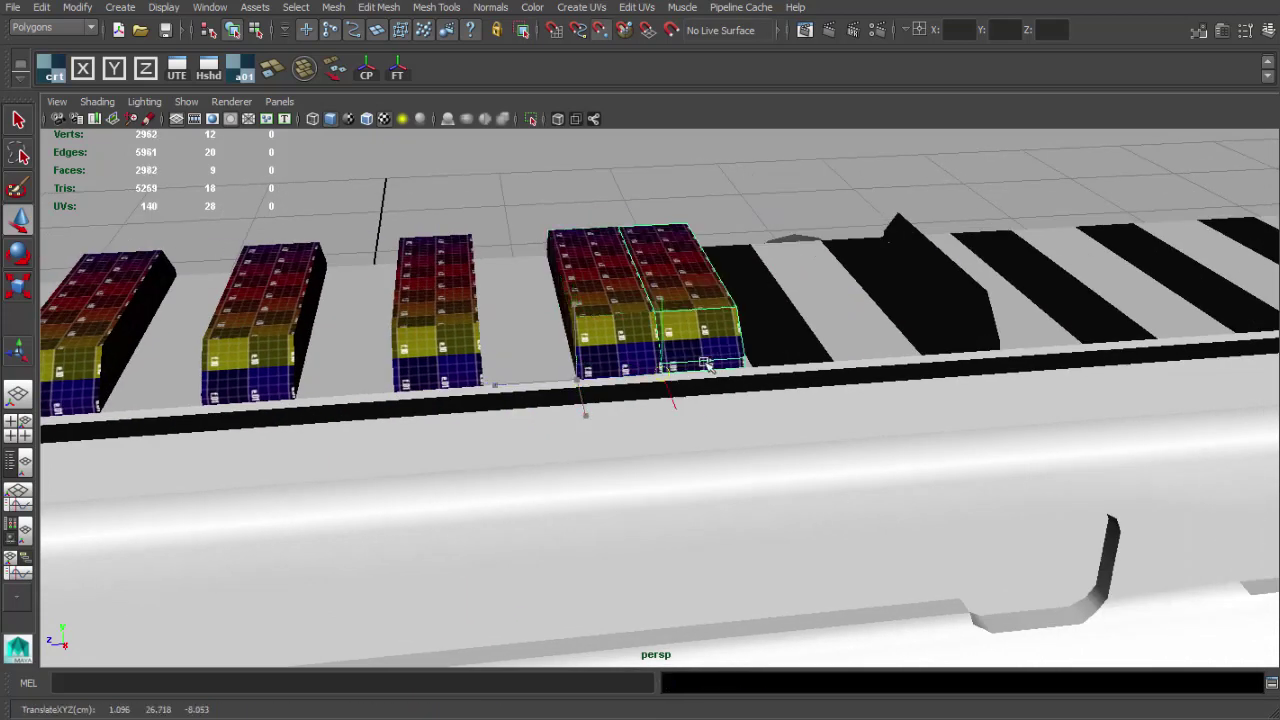
# - Undo the misplaced tooth copy and fit a new copy into the next empty slot
pyautogui.hotkey('ctrl', 'z')
pyautogui.hotkey('ctrl', 'z')
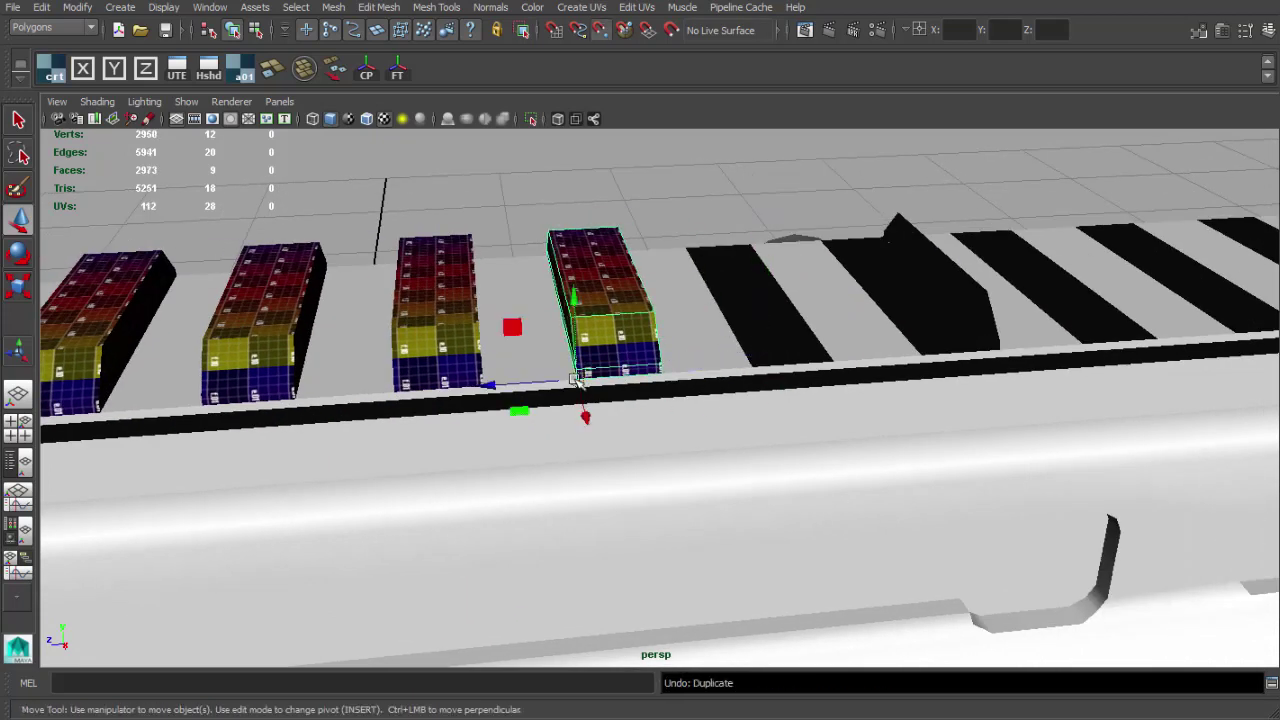
pyautogui.moveTo(577, 381); pyautogui.dragTo(762, 351)
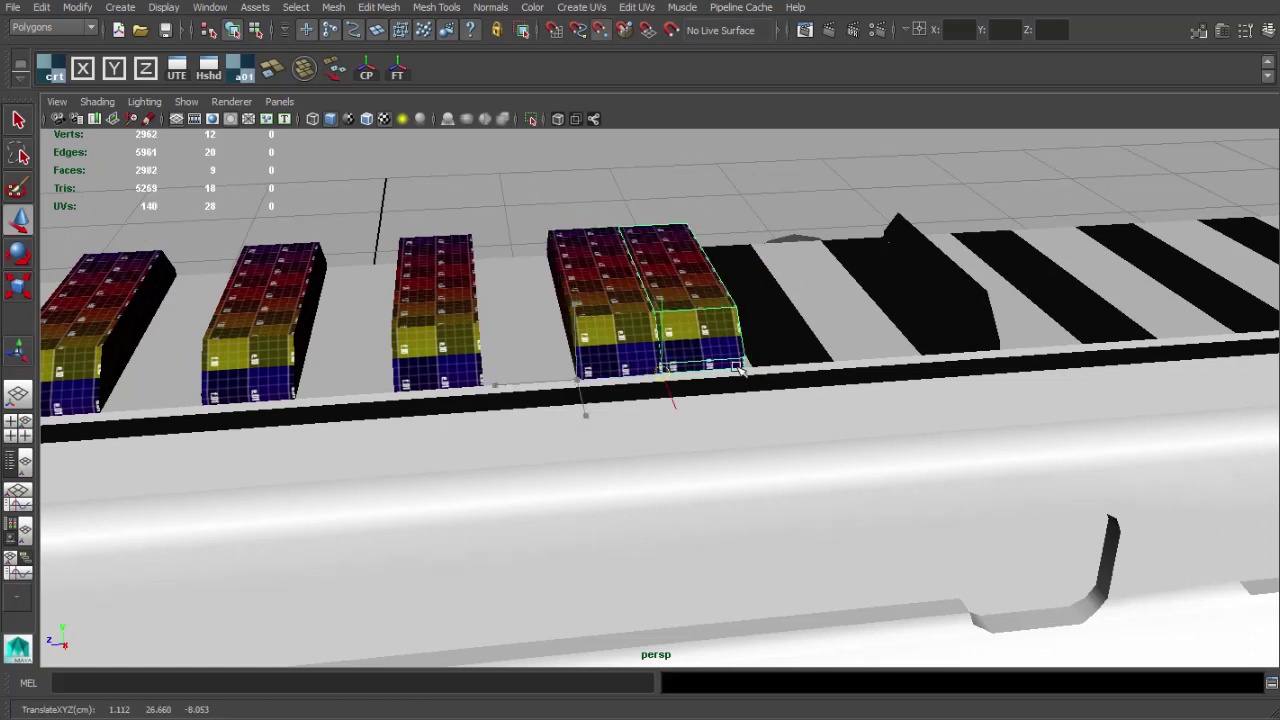
pyautogui.moveTo(490, 385); pyautogui.dragTo(548, 380)
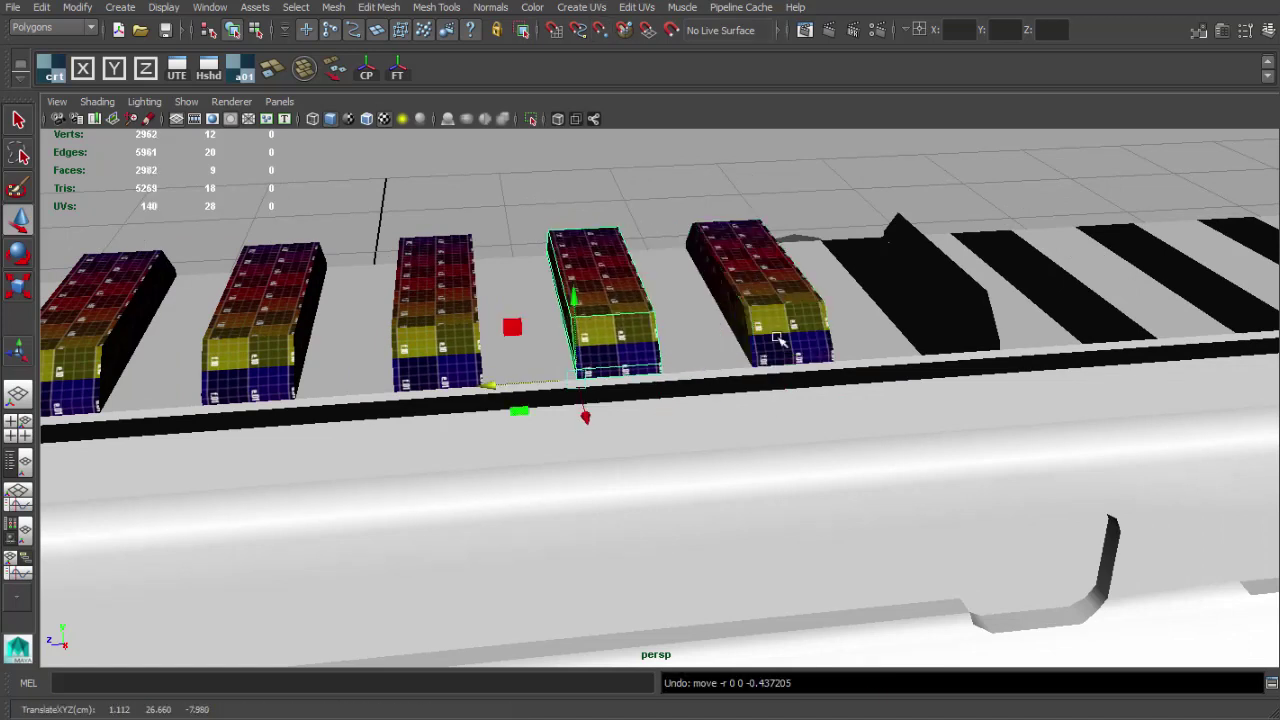
pyautogui.keyDown('alt'); pyautogui.moveTo(788, 347); pyautogui.dragTo(854, 325); pyautogui.keyUp('alt')
pyautogui.press('q')
pyautogui.keyDown('alt'); pyautogui.moveTo(828, 380); pyautogui.dragTo(831, 355); pyautogui.keyUp('alt')
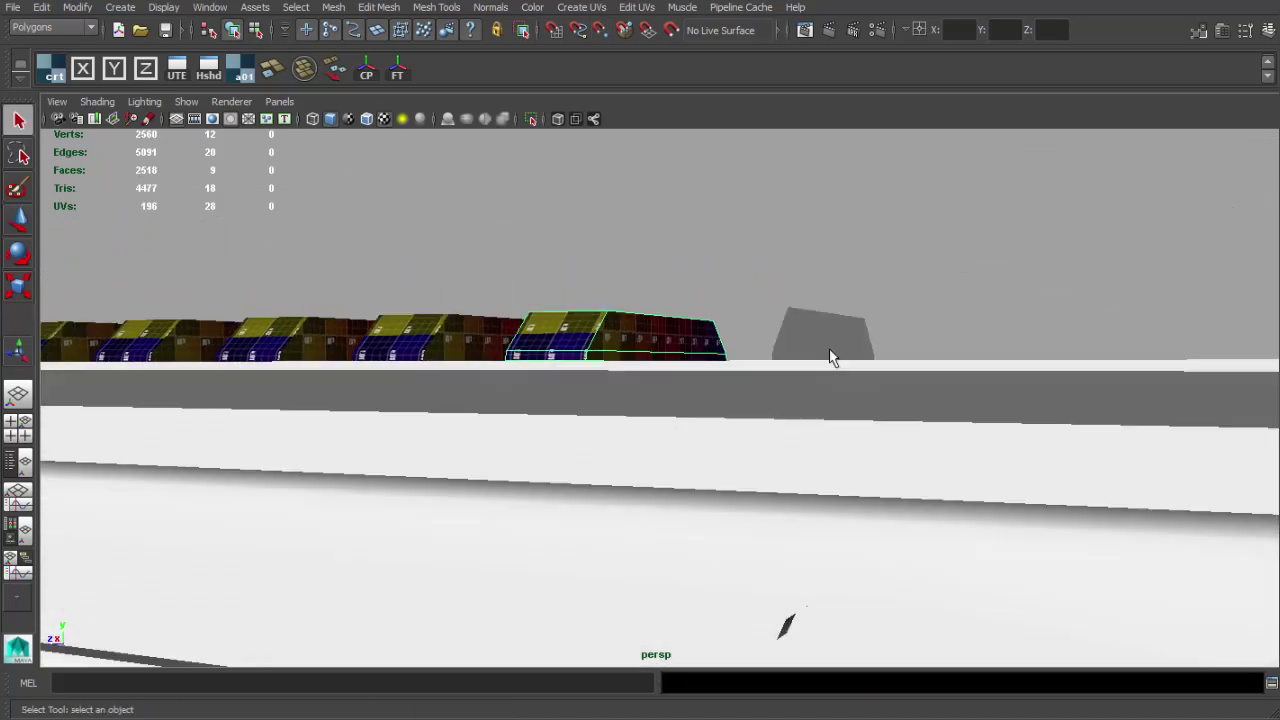
pyautogui.moveTo(831, 355); pyautogui.dragTo(834, 384, button='right')
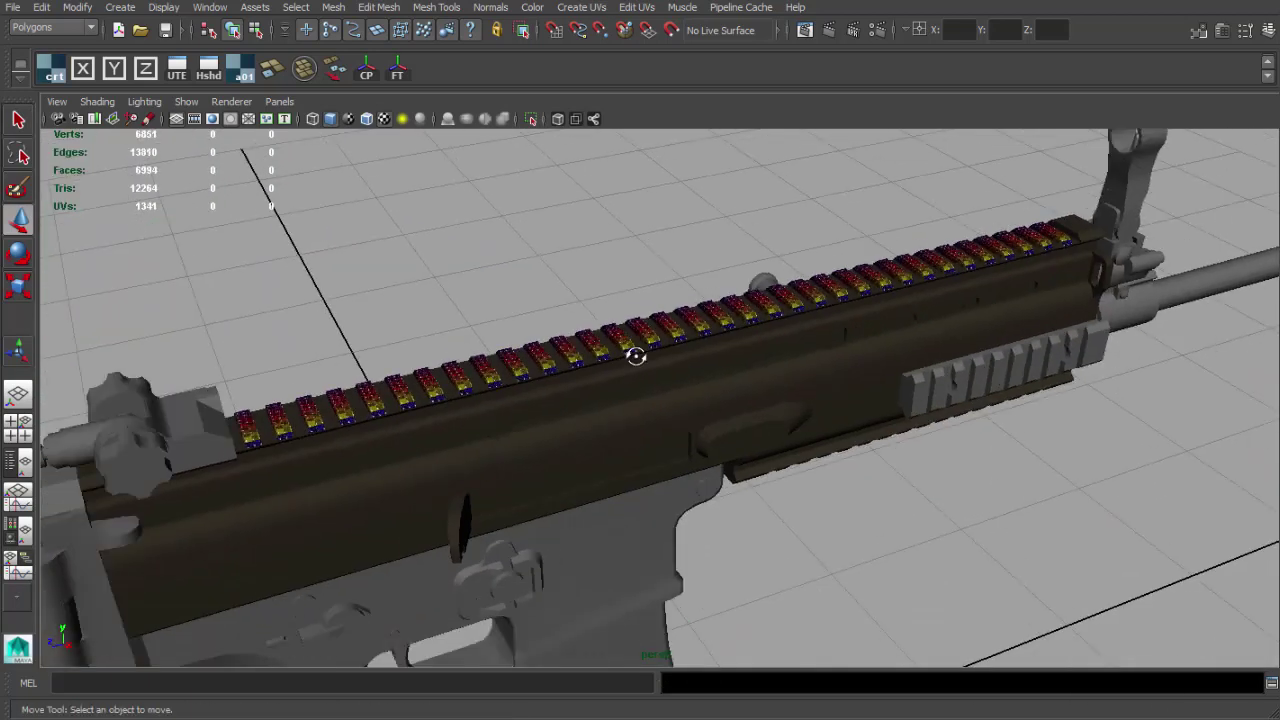
# - Select all top rail vertices of the upper receiver in the side view and merge the overlapping ones with Merge Vertices
pyautogui.keyDown('alt'); pyautogui.moveTo(634, 354); pyautogui.dragTo(698, 438); pyautogui.keyUp('alt')
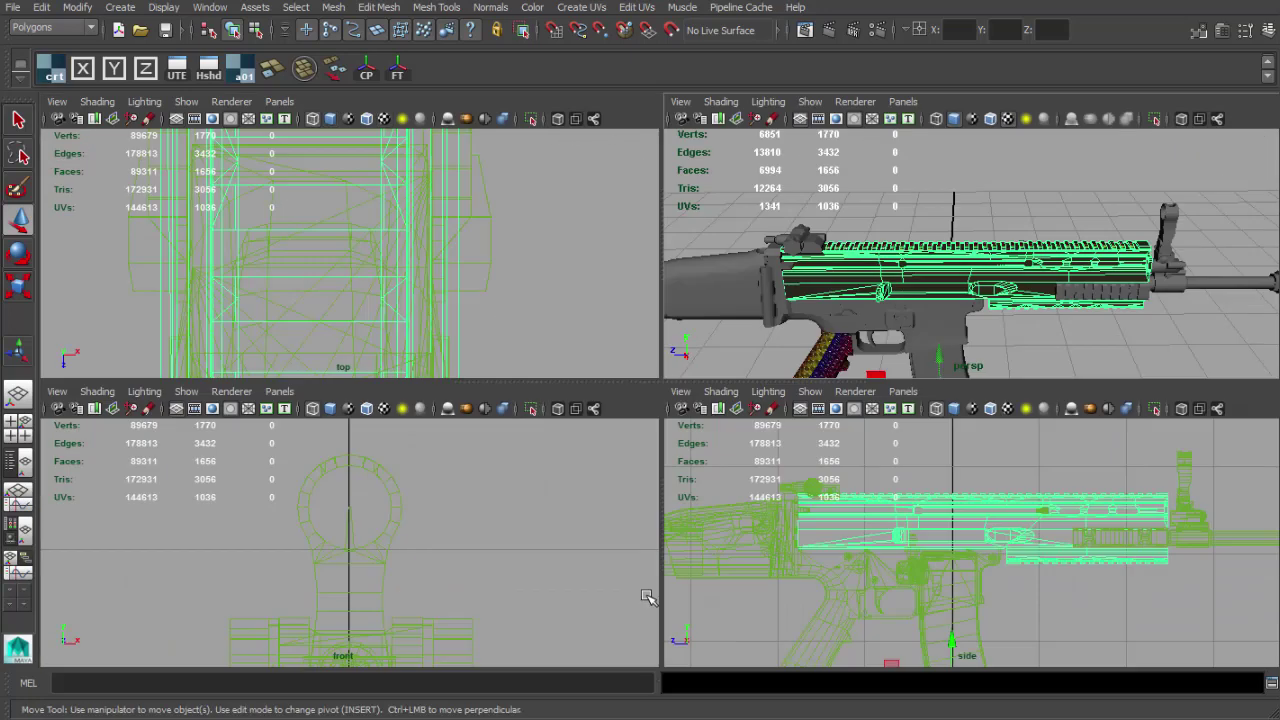
pyautogui.press('space')
pyautogui.moveTo(540, 248); pyautogui.dragTo(466, 248, button='right')
pyautogui.moveTo(252, 226); pyautogui.dragTo(1148, 312)
pyautogui.scroll(6, 1153, 320)
pyautogui.keyDown('alt'); pyautogui.moveTo(910, 304); pyautogui.dragTo(877, 512, button='middle'); pyautogui.keyUp('alt')
pyautogui.scroll(6, 708, 307)
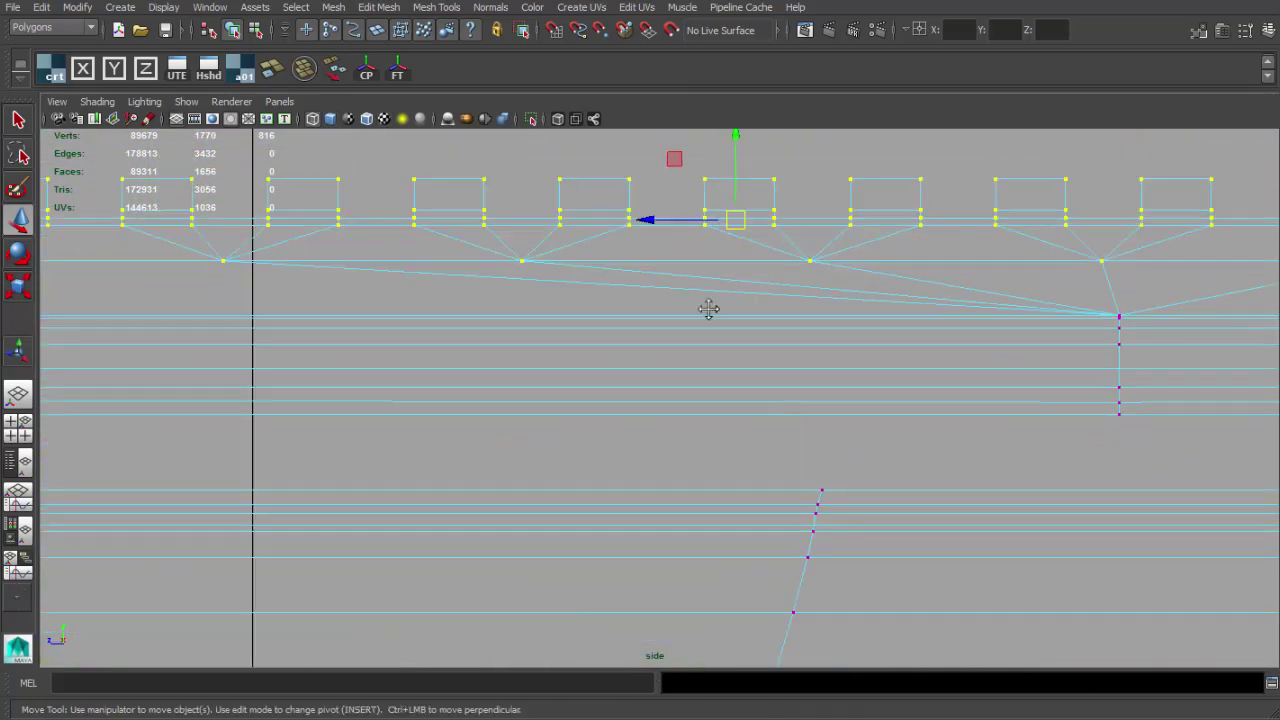
pyautogui.keyDown('alt'); pyautogui.moveTo(708, 307); pyautogui.dragTo(620, 426, button='middle'); pyautogui.keyUp('alt')
pyautogui.keyDown('shift'); pyautogui.moveTo(618, 421); pyautogui.dragTo(614, 365, button='right'); pyautogui.keyUp('shift')
pyautogui.keyDown('shift'); pyautogui.moveTo(688, 335); pyautogui.dragTo(741, 342, button='right'); pyautogui.keyUp('shift')
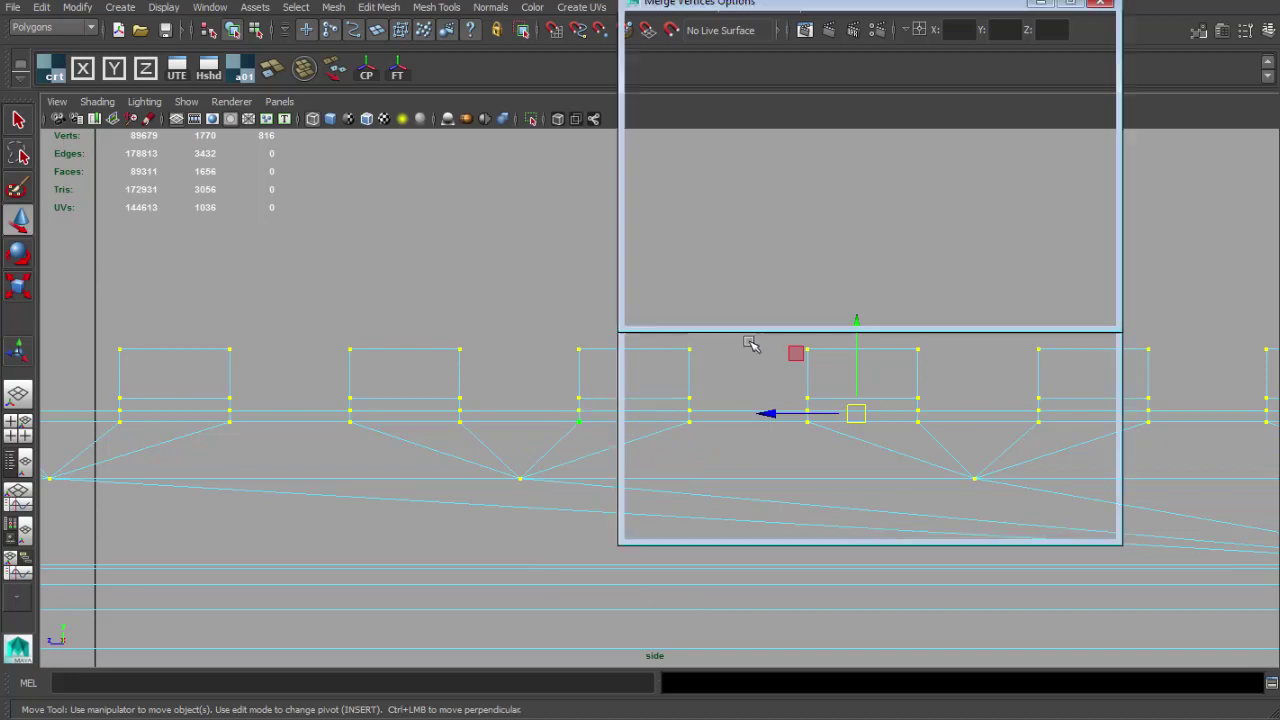
pyautogui.click(1026, 312)
pyautogui.scroll(3, 752, 346)
pyautogui.keyDown('alt'); pyautogui.moveTo(760, 348); pyautogui.dragTo(709, 353, button='middle'); pyautogui.keyUp('alt')
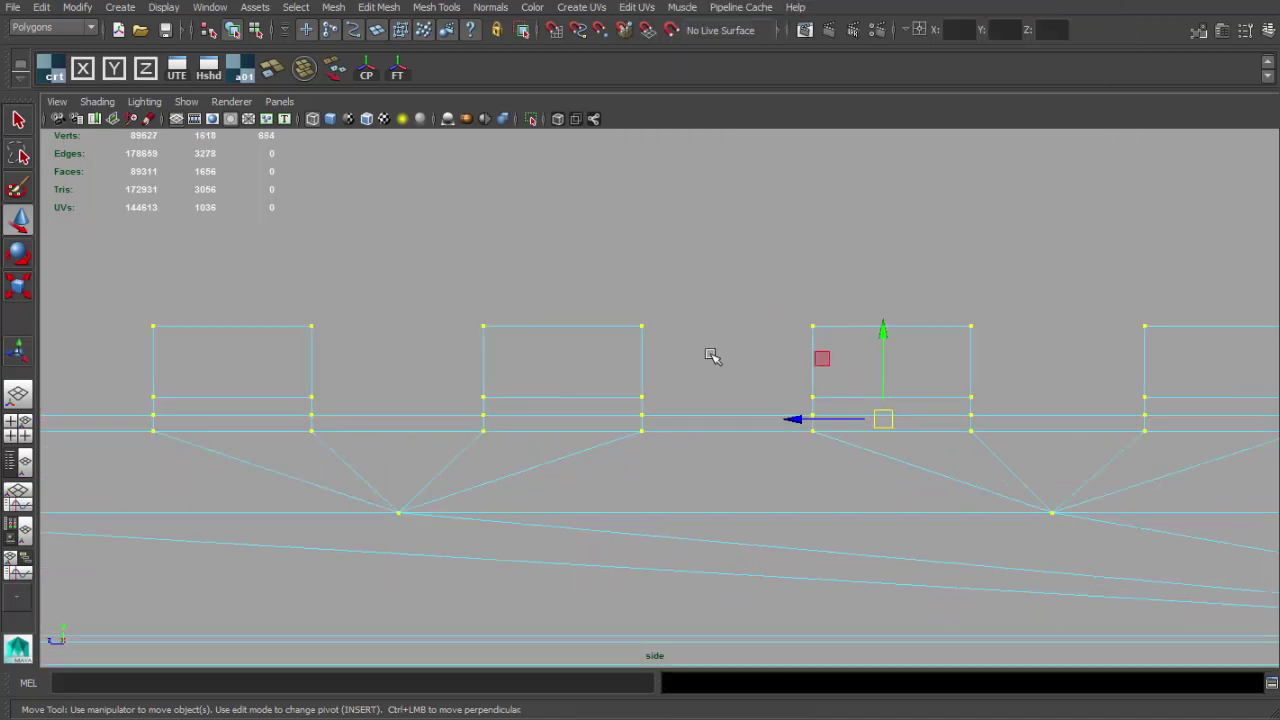
pyautogui.press('q')
pyautogui.moveTo(637, 326); pyautogui.dragTo(634, 356, button='right')
pyautogui.click(625, 338)
# - Examine the merged rail and upper receiver from several angles in the perspective view
pyautogui.scroll(-8, 940, 374)
pyautogui.keyDown('alt'); pyautogui.moveTo(720, 347); pyautogui.dragTo(494, 323, button='middle'); pyautogui.keyUp('alt')
pyautogui.press('space')
pyautogui.moveTo(862, 361)
pyautogui.mouseDown()
pyautogui.moveTo(803, 307)
pyautogui.moveTo(696, 407)
pyautogui.mouseUp()
pyautogui.moveTo(696, 407); pyautogui.dragTo(754, 377, button='right')
pyautogui.click(860, 345)
pyautogui.keyDown('alt'); pyautogui.moveTo(860, 345); pyautogui.dragTo(817, 410); pyautogui.keyUp('alt')
pyautogui.scroll(4, 817, 414)
pyautogui.scroll(-4, 972, 480)
pyautogui.keyDown('alt'); pyautogui.moveTo(972, 485); pyautogui.dragTo(880, 430); pyautogui.keyUp('alt')
pyautogui.scroll(2, 866, 478)
pyautogui.click(866, 480)
pyautogui.click(775, 290)
pyautogui.keyDown('alt'); pyautogui.moveTo(775, 290); pyautogui.dragTo(750, 304); pyautogui.keyUp('alt')
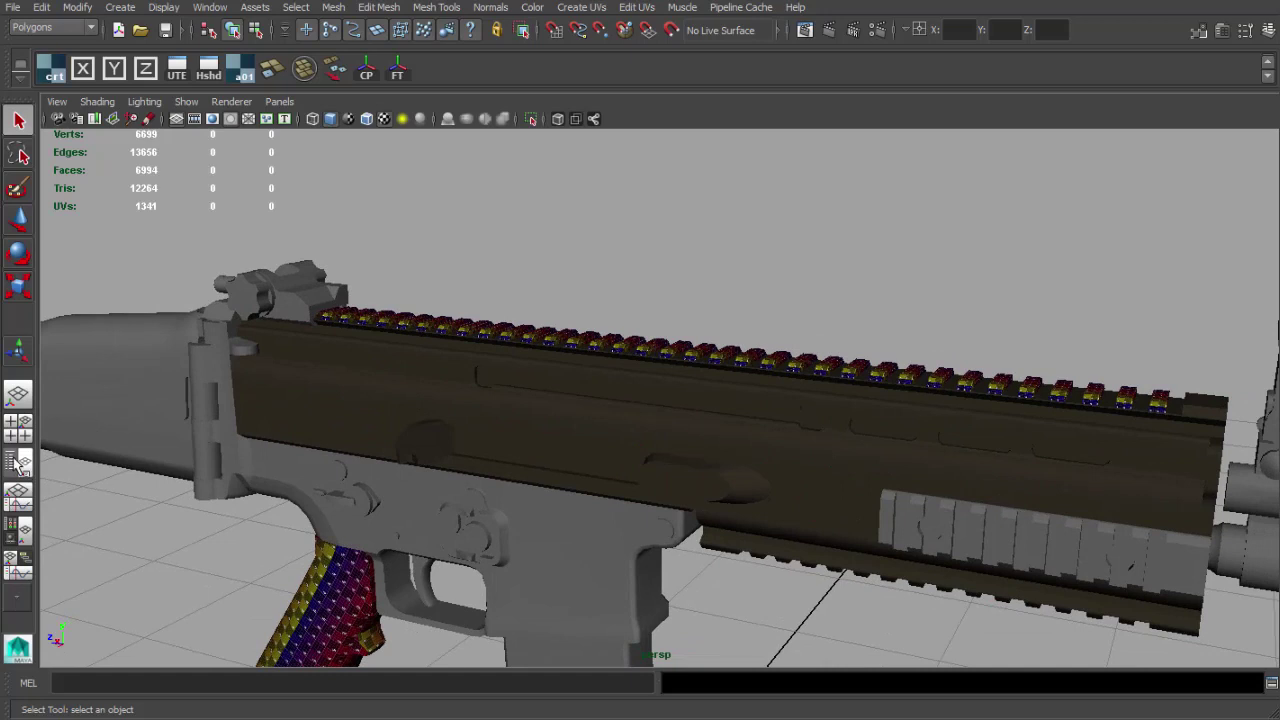
# - Open a widened UV Texture Editor beside the perspective view and display the upper receiver's UVs in it
pyautogui.click(20, 463)
pyautogui.click(141, 101)
pyautogui.moveTo(160, 188)
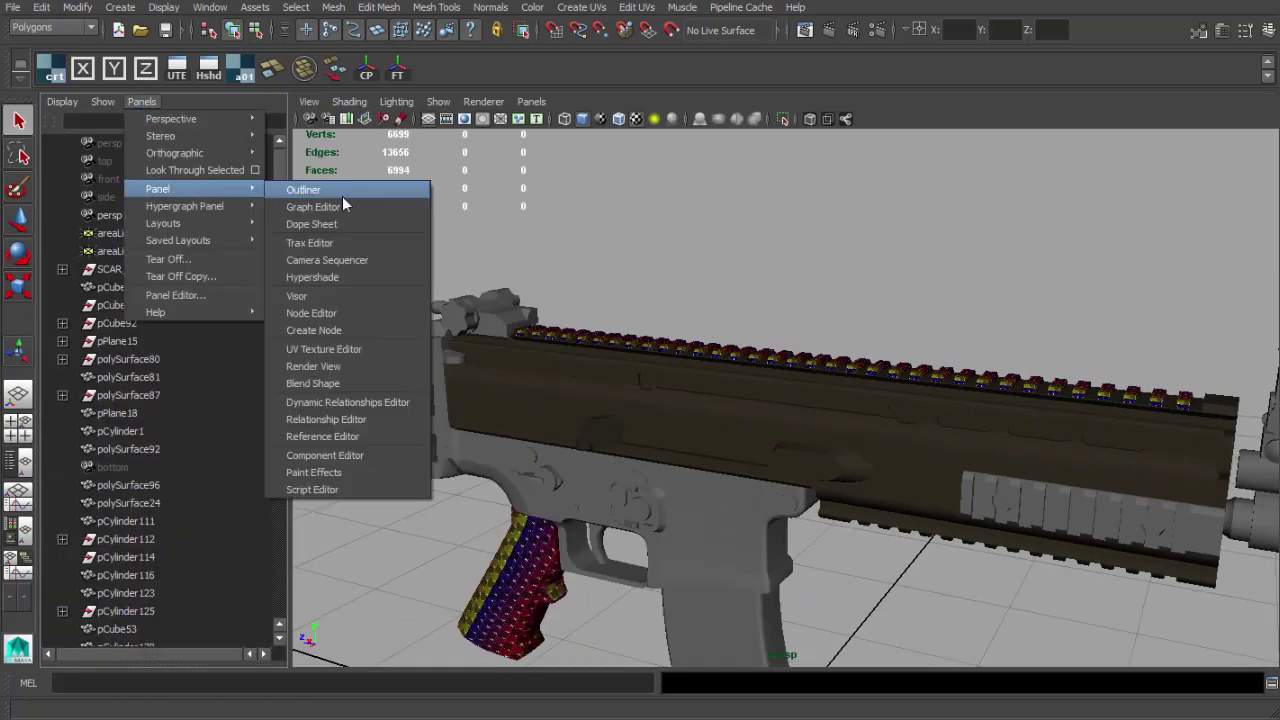
pyautogui.click(322, 355)
pyautogui.moveTo(291, 338); pyautogui.dragTo(550, 340)
pyautogui.click(785, 398)
pyautogui.scroll(2, 346, 412)
pyautogui.scroll(-2, 346, 412)
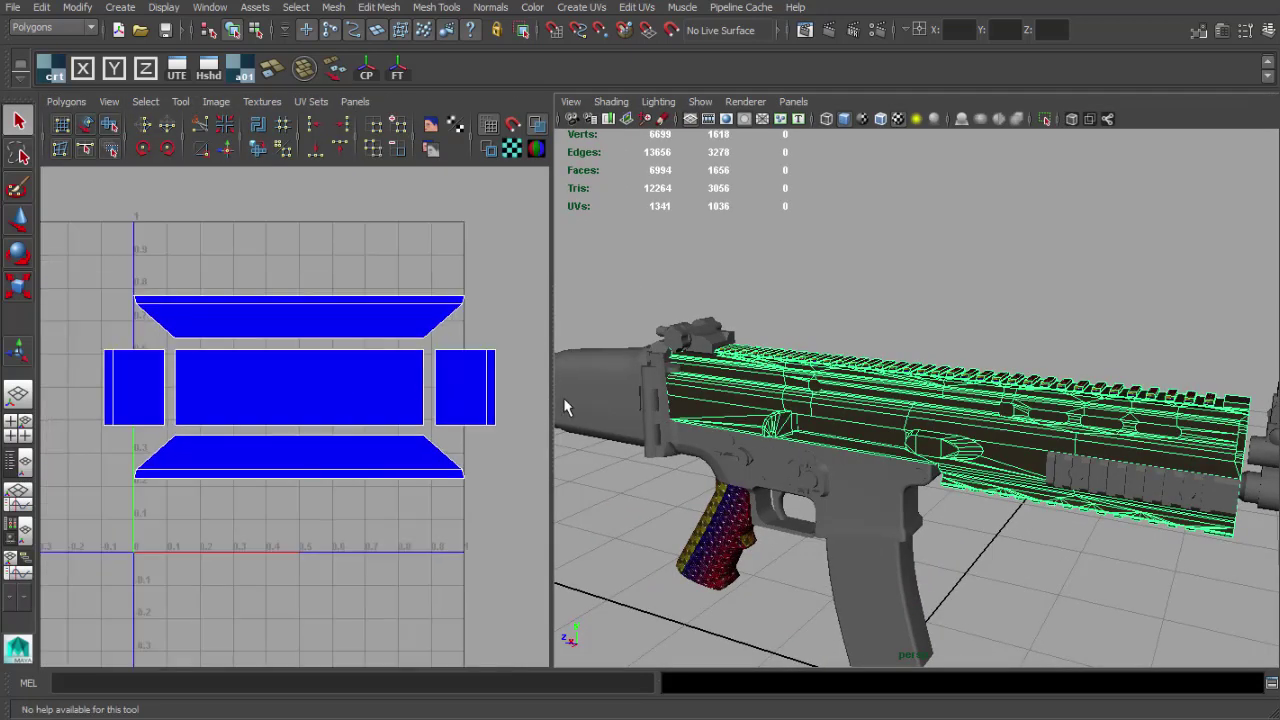
pyautogui.moveTo(552, 399); pyautogui.dragTo(586, 399)
# - Isolate the upper receiver in the perspective view and show it shaded at the rear end of the rail
pyautogui.keyDown('alt'); pyautogui.moveTo(728, 334); pyautogui.dragTo(850, 400); pyautogui.keyUp('alt')
pyautogui.scroll(5, 906, 406)
pyautogui.keyDown('alt'); pyautogui.moveTo(906, 406); pyautogui.dragTo(1010, 406, button='middle'); pyautogui.keyUp('alt')
pyautogui.keyDown('alt'); pyautogui.moveTo(1010, 406); pyautogui.dragTo(1060, 444); pyautogui.keyUp('alt')
pyautogui.scroll(3, 1060, 444)
pyautogui.scroll(4, 1061, 445)
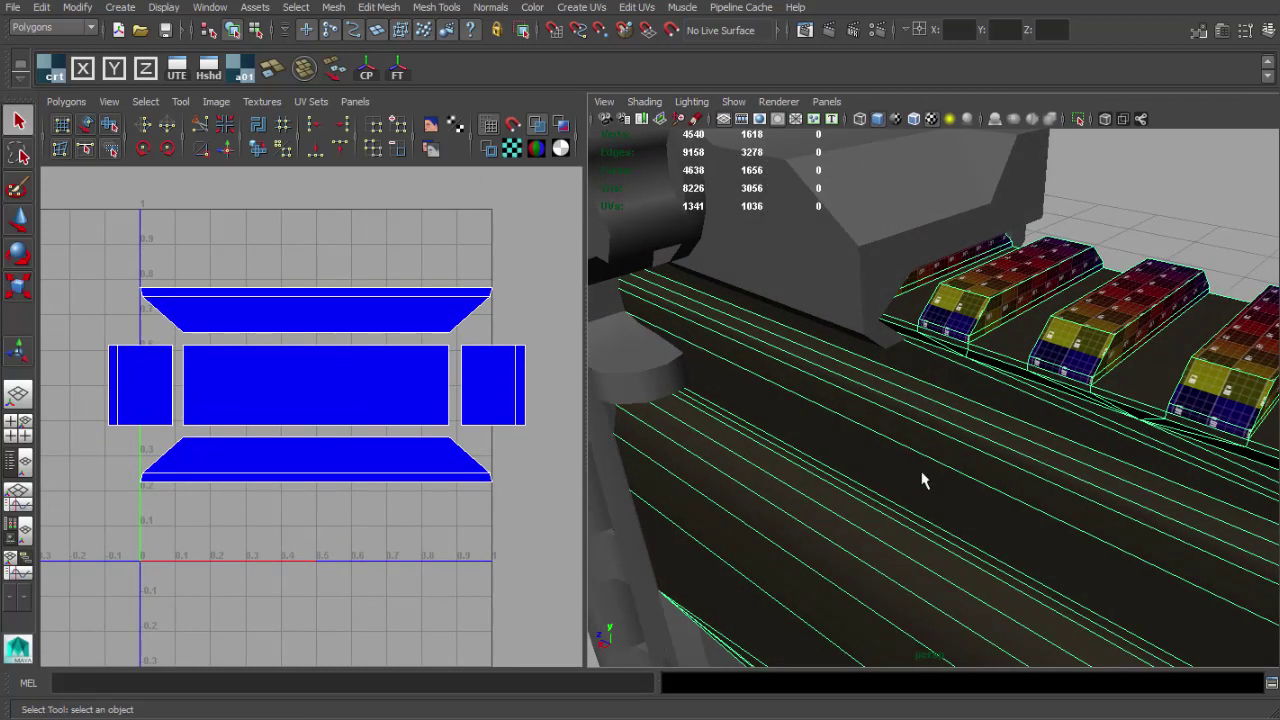
pyautogui.press('4')
pyautogui.scroll(-5, 928, 445)
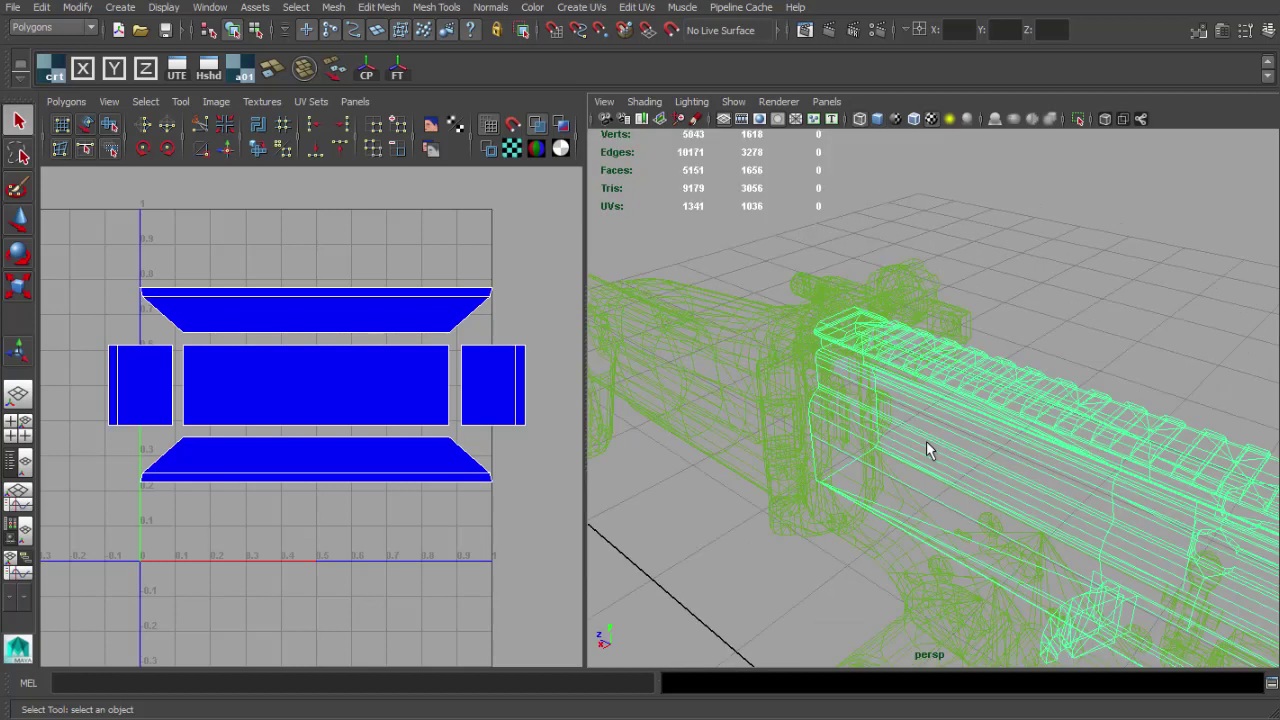
pyautogui.keyDown('alt'); pyautogui.moveTo(926, 441); pyautogui.dragTo(1011, 158); pyautogui.keyUp('alt')
pyautogui.click(1079, 119)
pyautogui.press('5')
pyautogui.keyDown('alt'); pyautogui.moveTo(955, 325); pyautogui.dragTo(931, 349); pyautogui.keyUp('alt')
pyautogui.scroll(5, 934, 380)
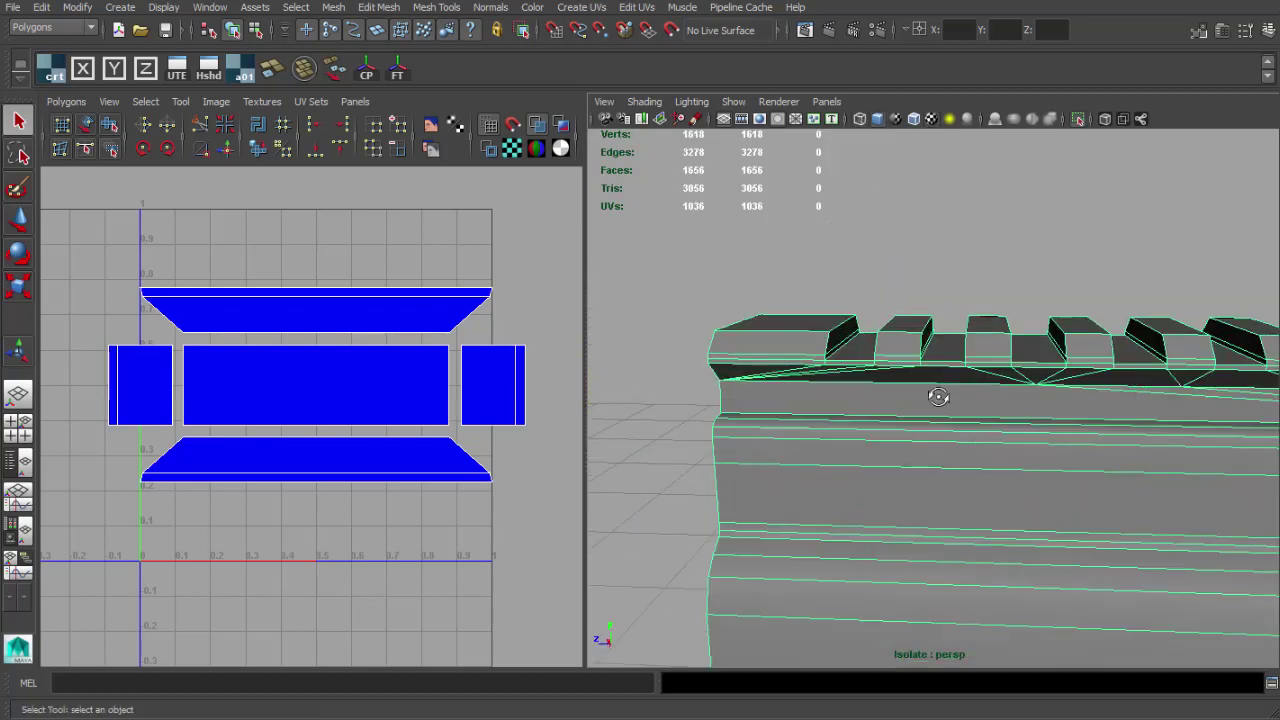
# - Select the faces of the first tooth beside the rear end block and move their UVs straight down, clear of the overlapping shells
pyautogui.moveTo(937, 397)
pyautogui.keyDown('alt'); pyautogui.mouseDown()
pyautogui.moveTo(951, 349)
pyautogui.moveTo(1004, 368)
pyautogui.mouseUp(); pyautogui.keyUp('alt')
pyautogui.press('F11')
pyautogui.doubleClick(949, 346)
pyautogui.press('w')
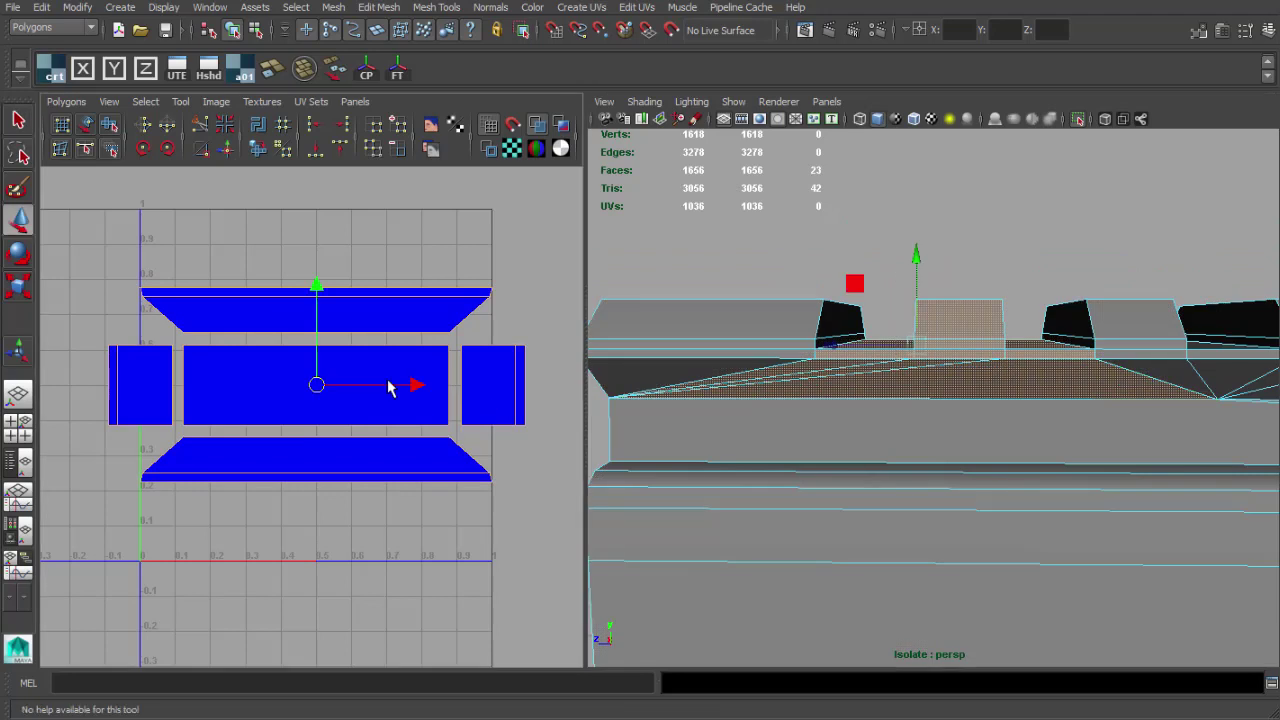
pyautogui.moveTo(314, 302); pyautogui.dragTo(312, 499)
pyautogui.scroll(-3, 984, 423)
# - Select the second and third teeth in turn and move each one's UVs below the previous set
pyautogui.keyDown('alt'); pyautogui.moveTo(984, 423); pyautogui.dragTo(937, 397, button='middle'); pyautogui.keyUp('alt')
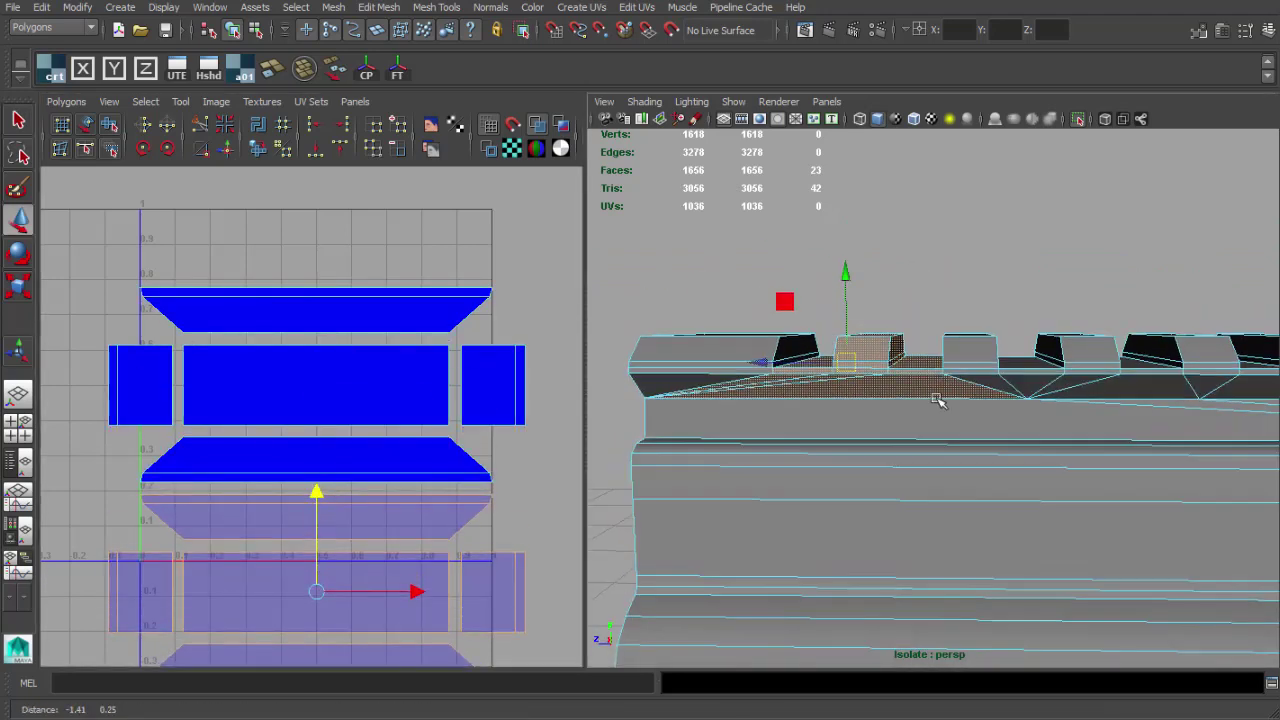
pyautogui.keyDown('alt'); pyautogui.moveTo(937, 397); pyautogui.dragTo(941, 318); pyautogui.keyUp('alt')
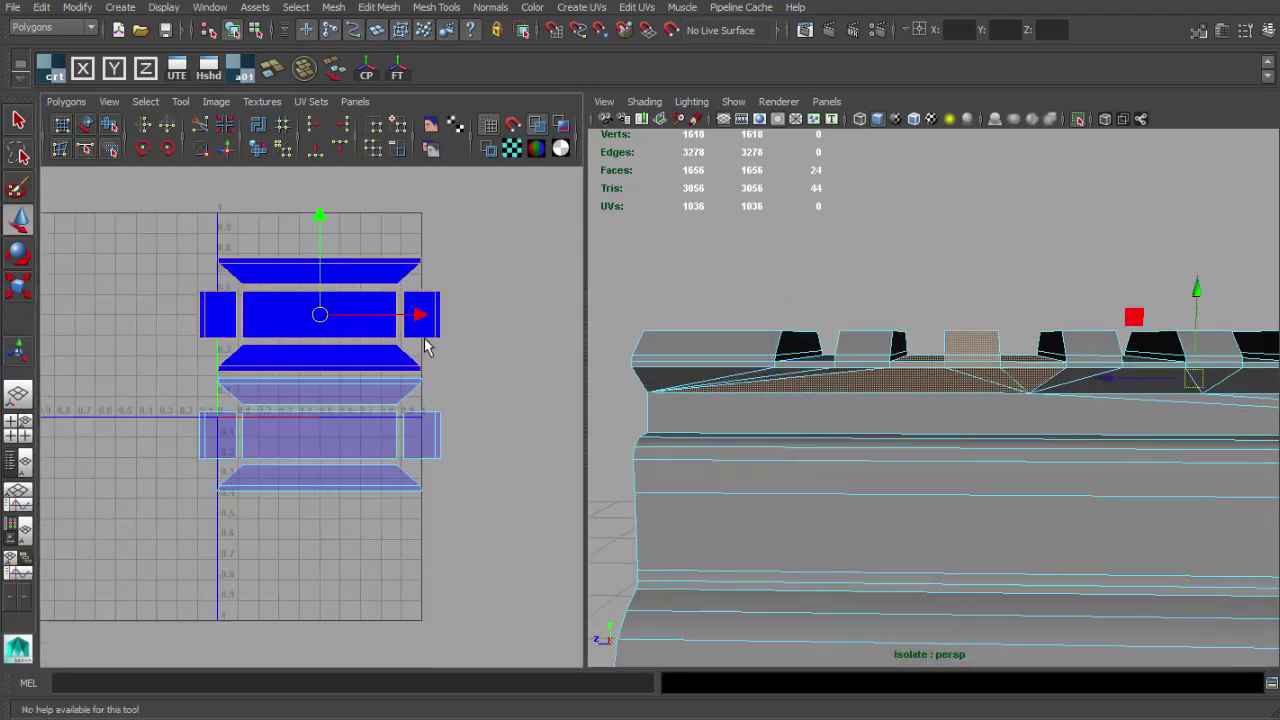
pyautogui.moveTo(316, 245); pyautogui.dragTo(297, 463)
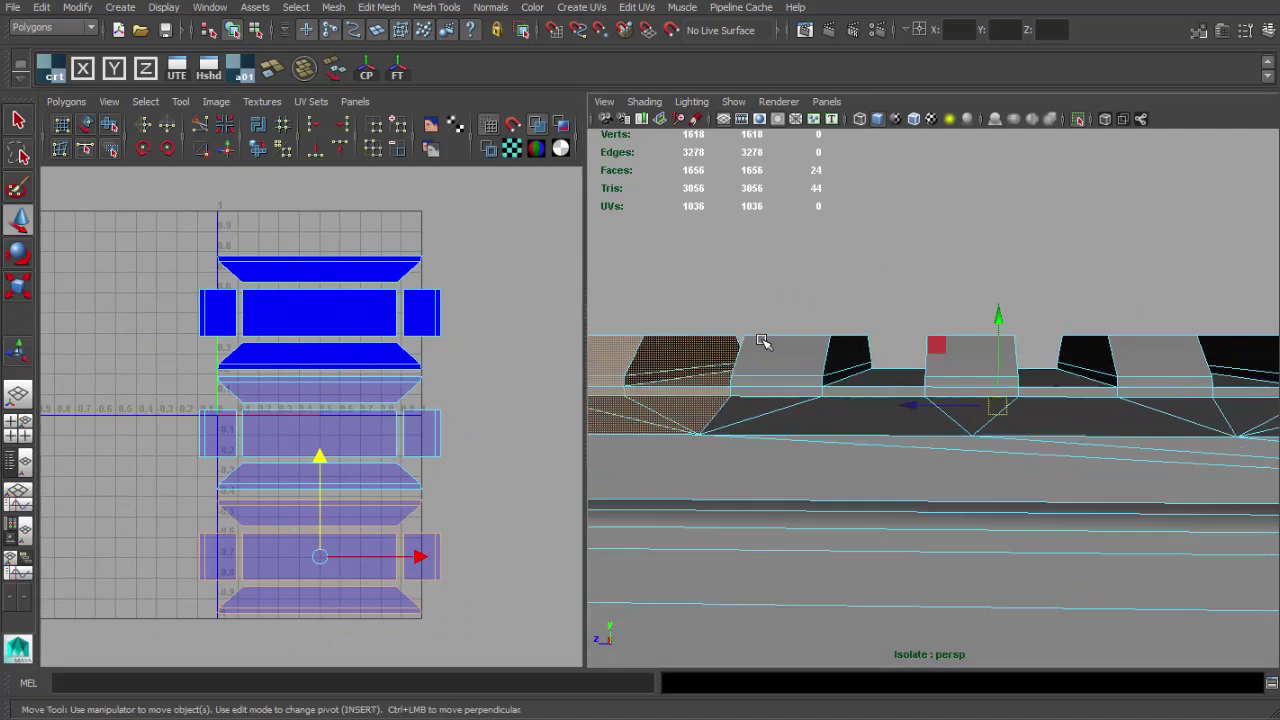
pyautogui.keyDown('alt'); pyautogui.moveTo(762, 342); pyautogui.dragTo(931, 337); pyautogui.keyUp('alt')
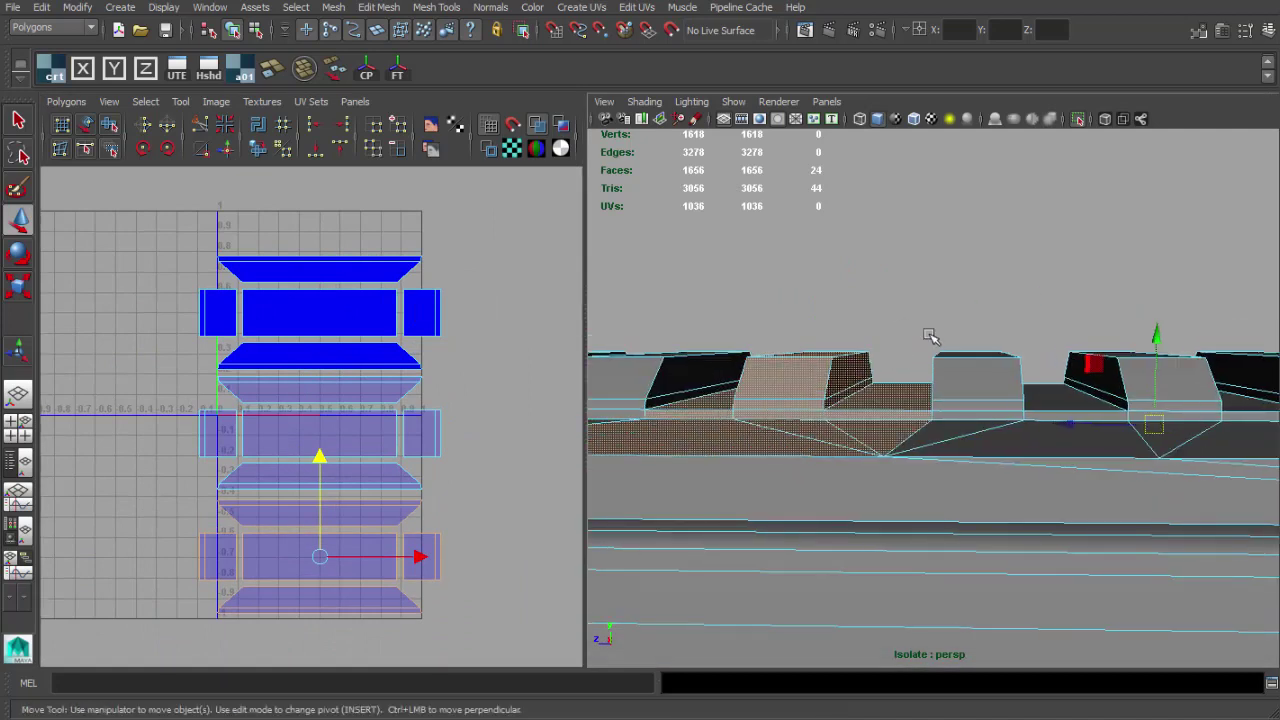
pyautogui.keyDown('shift'); pyautogui.click(1010, 432); pyautogui.keyUp('shift')
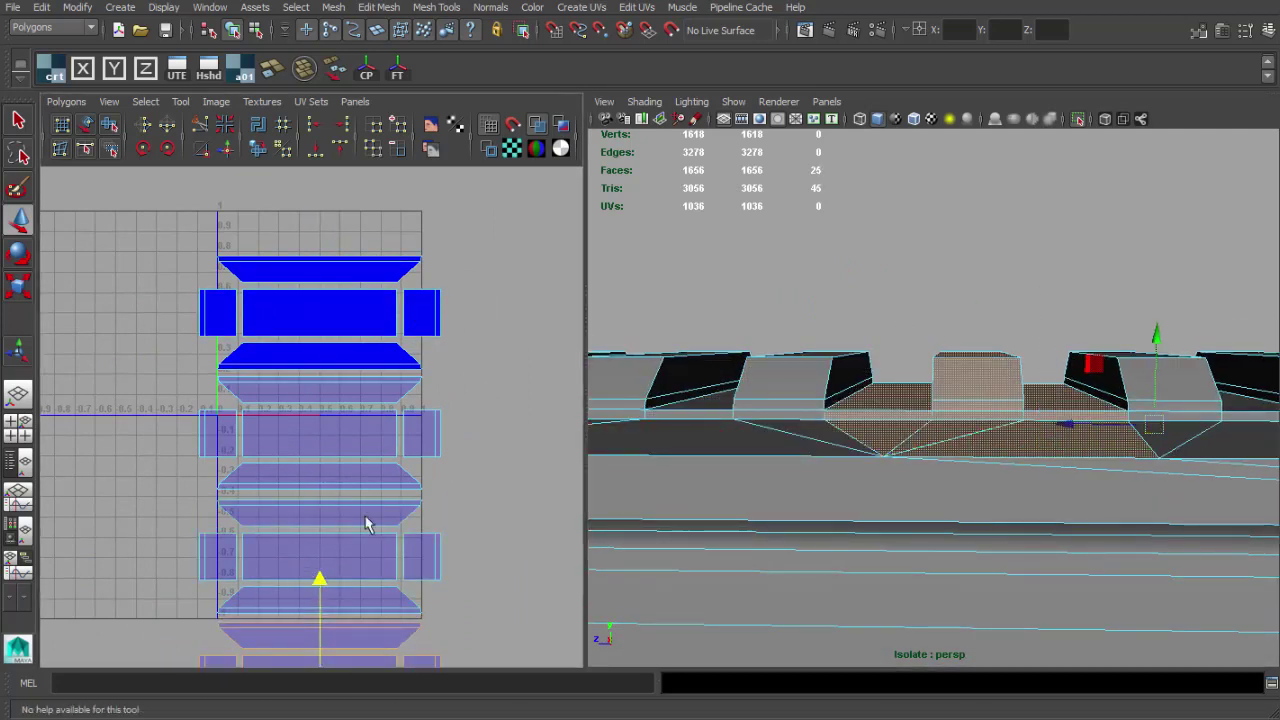
pyautogui.keyDown('alt'); pyautogui.moveTo(366, 524); pyautogui.dragTo(358, 284, button='middle'); pyautogui.keyUp('alt')
pyautogui.scroll(1, 350, 300)
# - Select the fourth tooth's faces and move its UVs to the bottom of the column
pyautogui.keyDown('alt'); pyautogui.moveTo(1110, 388); pyautogui.dragTo(962, 393, button='middle'); pyautogui.keyUp('alt')
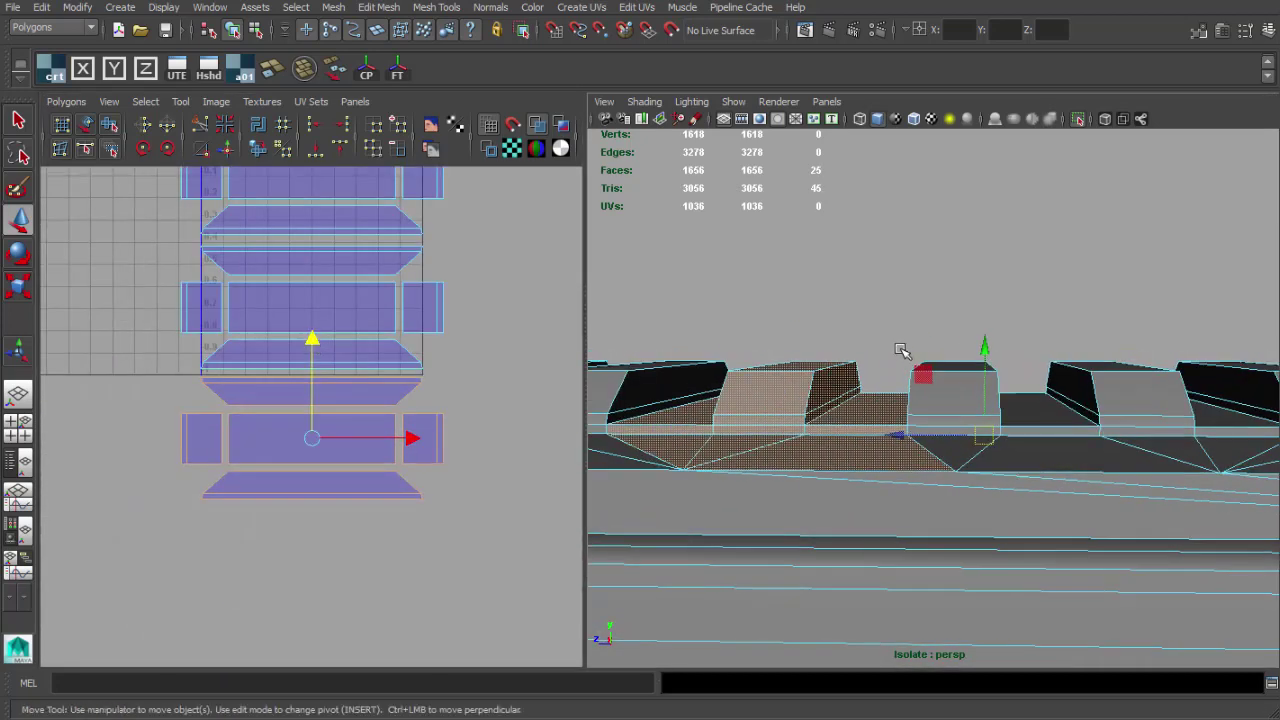
pyautogui.moveTo(899, 347); pyautogui.dragTo(1016, 464)
pyautogui.scroll(-3, 315, 272)
pyautogui.scroll(-2, 315, 269)
pyautogui.click(313, 195)
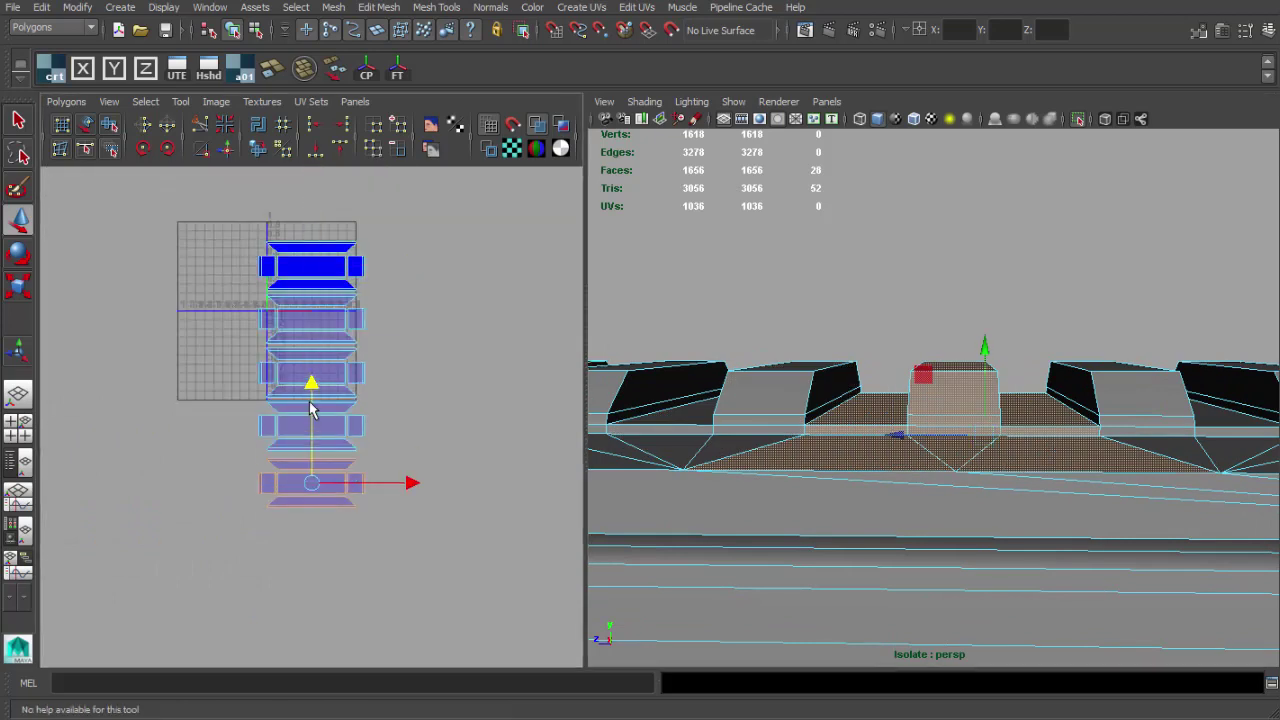
# - Separate the UVs of the remaining teeth one by one, placing each set below the last in a single column
pyautogui.keyDown('alt'); pyautogui.moveTo(1000, 387); pyautogui.dragTo(924, 386, button='middle'); pyautogui.keyUp('alt')
pyautogui.moveTo(1044, 459); pyautogui.dragTo(1046, 460)
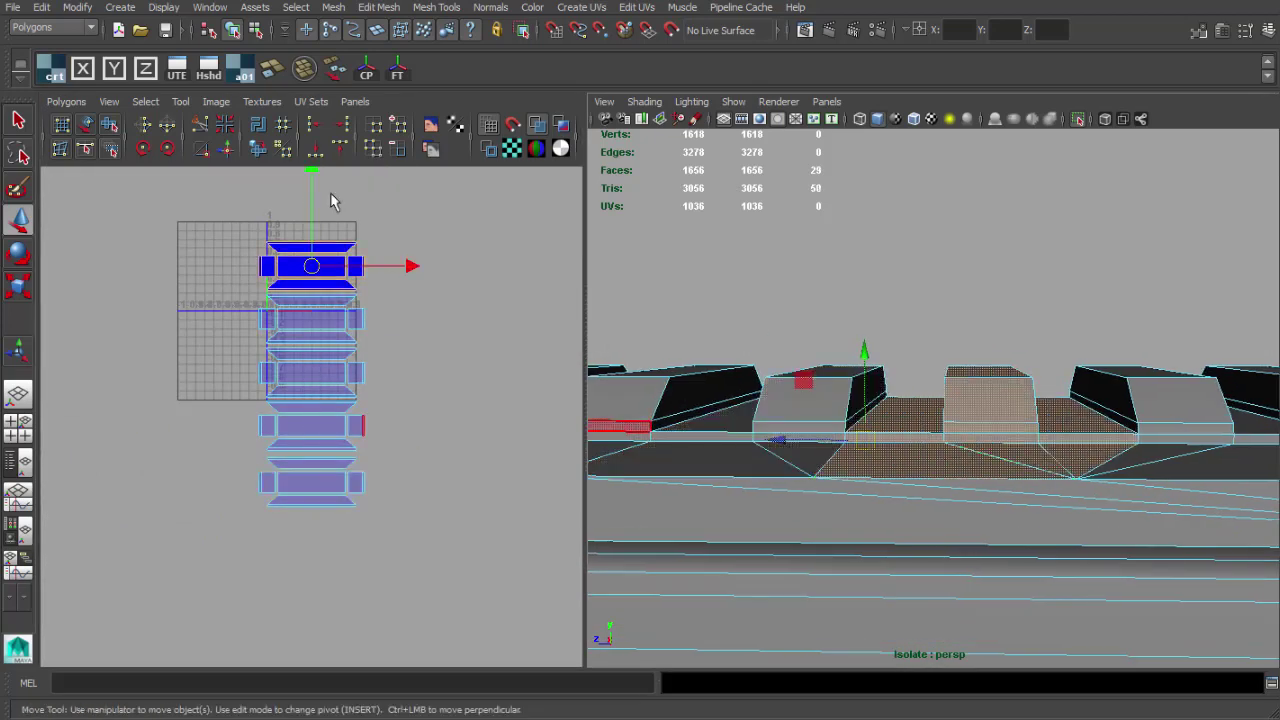
pyautogui.keyDown('alt'); pyautogui.moveTo(1143, 388); pyautogui.dragTo(935, 374, button='middle'); pyautogui.keyUp('alt')
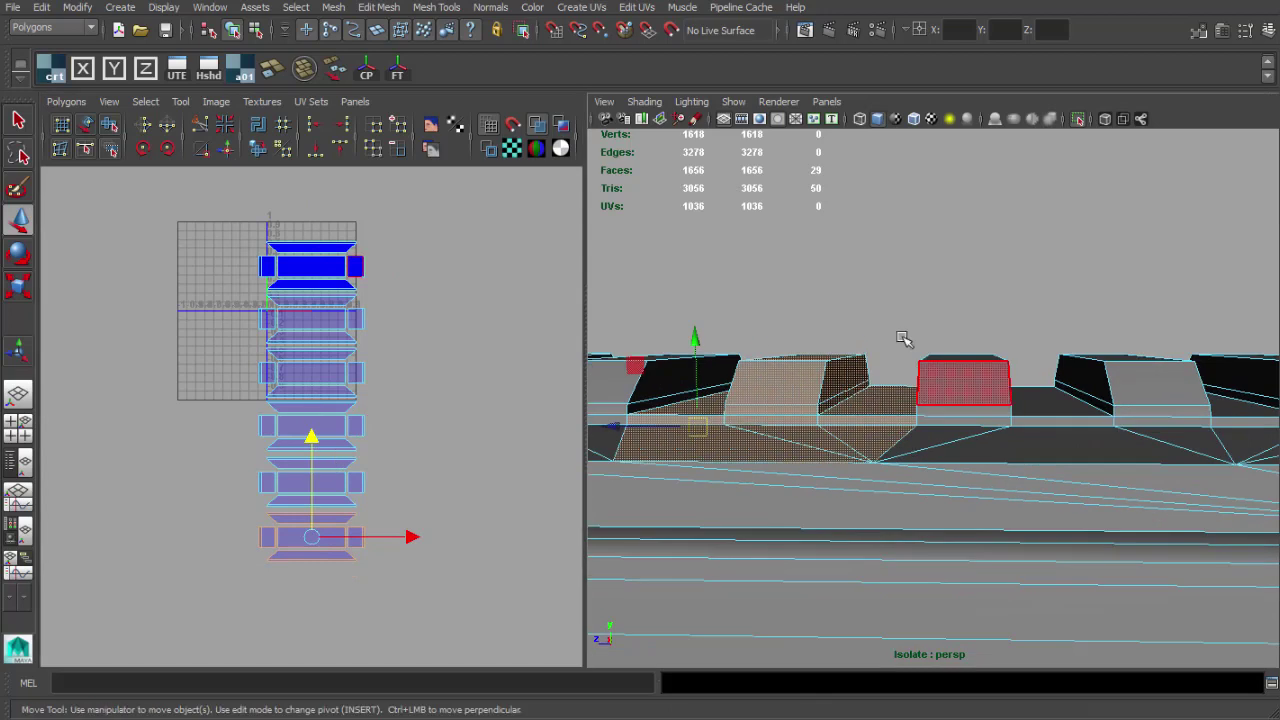
pyautogui.moveTo(1024, 451); pyautogui.dragTo(1024, 452)
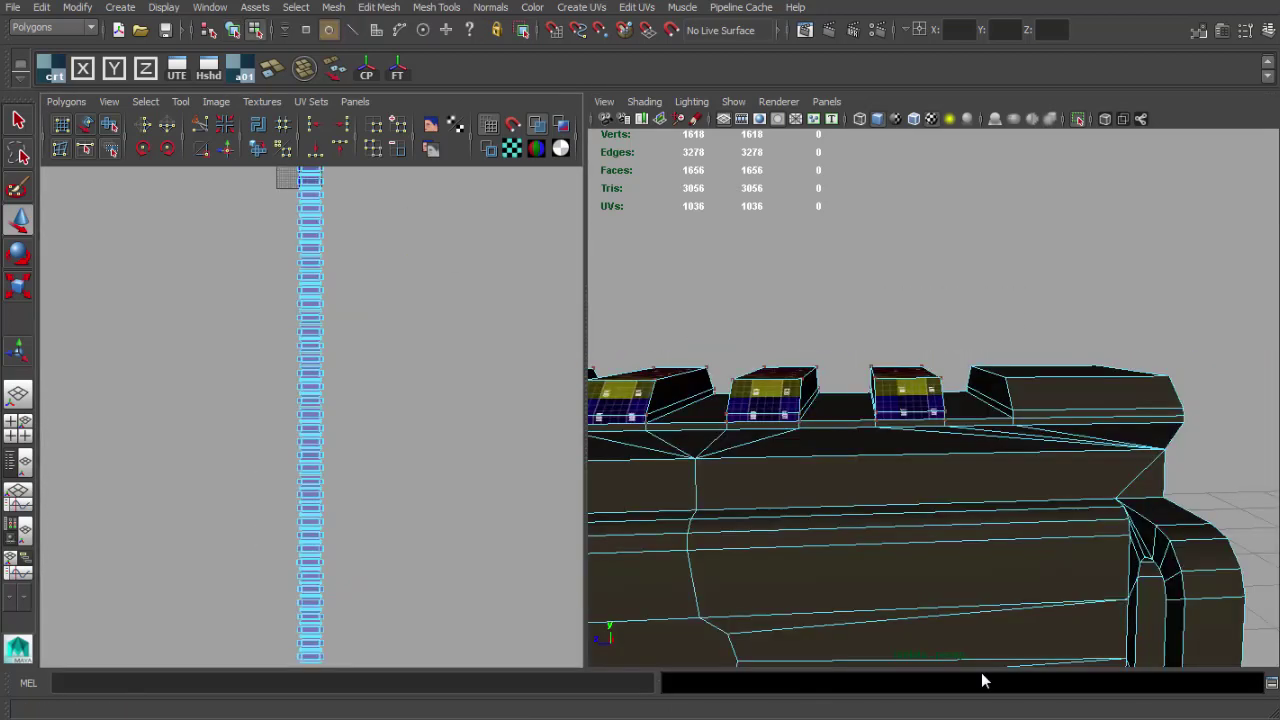
# - Select the entire column of tooth UVs and scale it down uniformly
pyautogui.keyDown('alt'); pyautogui.moveTo(388, 344); pyautogui.dragTo(374, 505, button='middle'); pyautogui.keyUp('alt')
pyautogui.scroll(5, 374, 506)
pyautogui.keyDown('alt'); pyautogui.moveTo(320, 362); pyautogui.dragTo(348, 275, button='middle'); pyautogui.keyUp('alt')
pyautogui.scroll(-3, 365, 446)
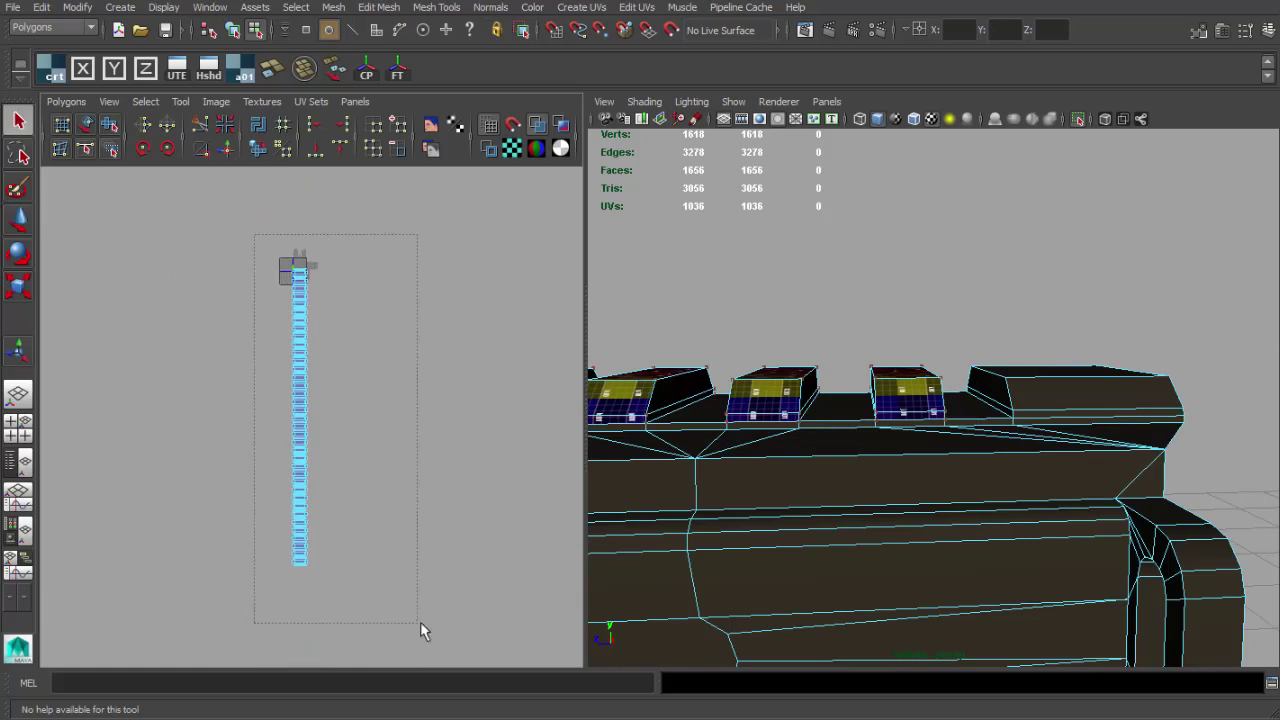
pyautogui.moveTo(308, 402); pyautogui.dragTo(222, 413)
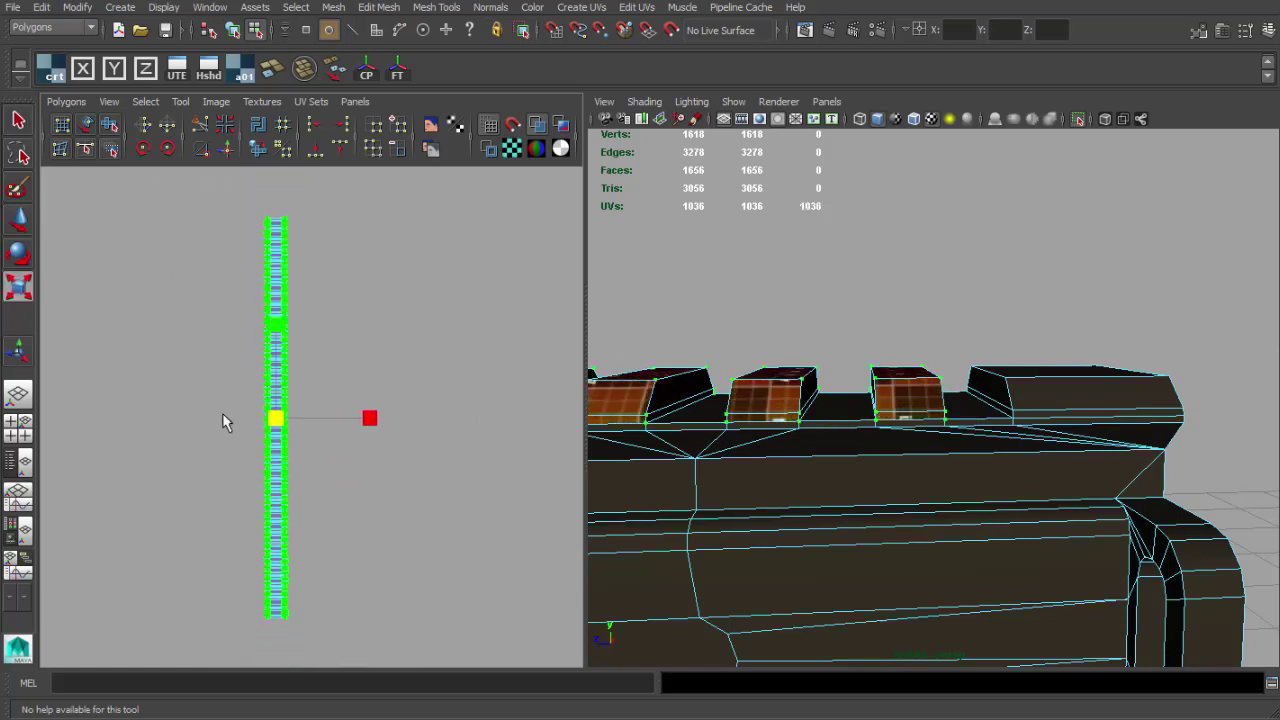
# - Reposition the scaled column of tooth UVs over the UV grid and return to object mode
pyautogui.press('w')
pyautogui.scroll(-4, 298, 431)
pyautogui.keyDown('alt'); pyautogui.moveTo(298, 431); pyautogui.dragTo(320, 509, button='middle'); pyautogui.keyUp('alt')
pyautogui.scroll(4, 320, 509)
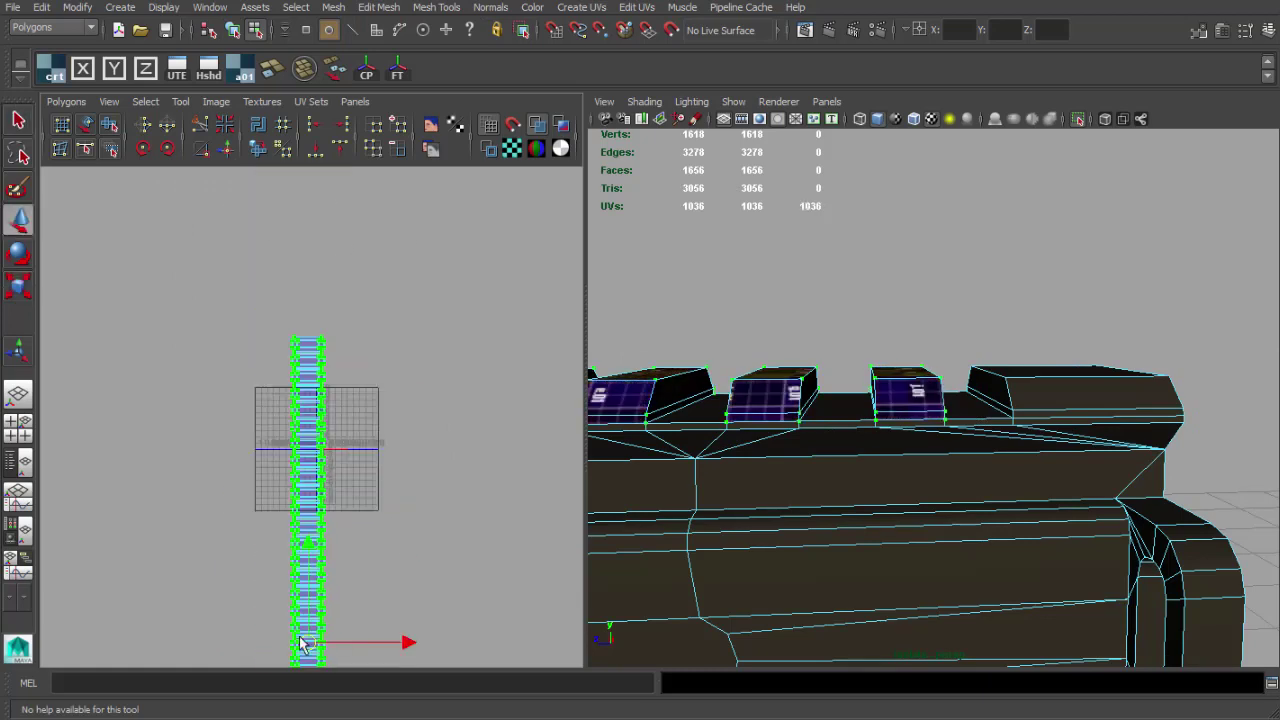
pyautogui.keyDown('alt'); pyautogui.moveTo(790, 385); pyautogui.dragTo(745, 440); pyautogui.keyUp('alt')
pyautogui.keyDown('alt'); pyautogui.moveTo(745, 440); pyautogui.dragTo(890, 400, button='right'); pyautogui.keyUp('alt')
pyautogui.press('q')
pyautogui.press('F8')
# - Inspect the checker texture on the rail teeth and the receiver's overall shape from several angles
pyautogui.click(809, 340)
pyautogui.keyDown('alt'); pyautogui.moveTo(809, 340); pyautogui.dragTo(726, 363); pyautogui.keyUp('alt')
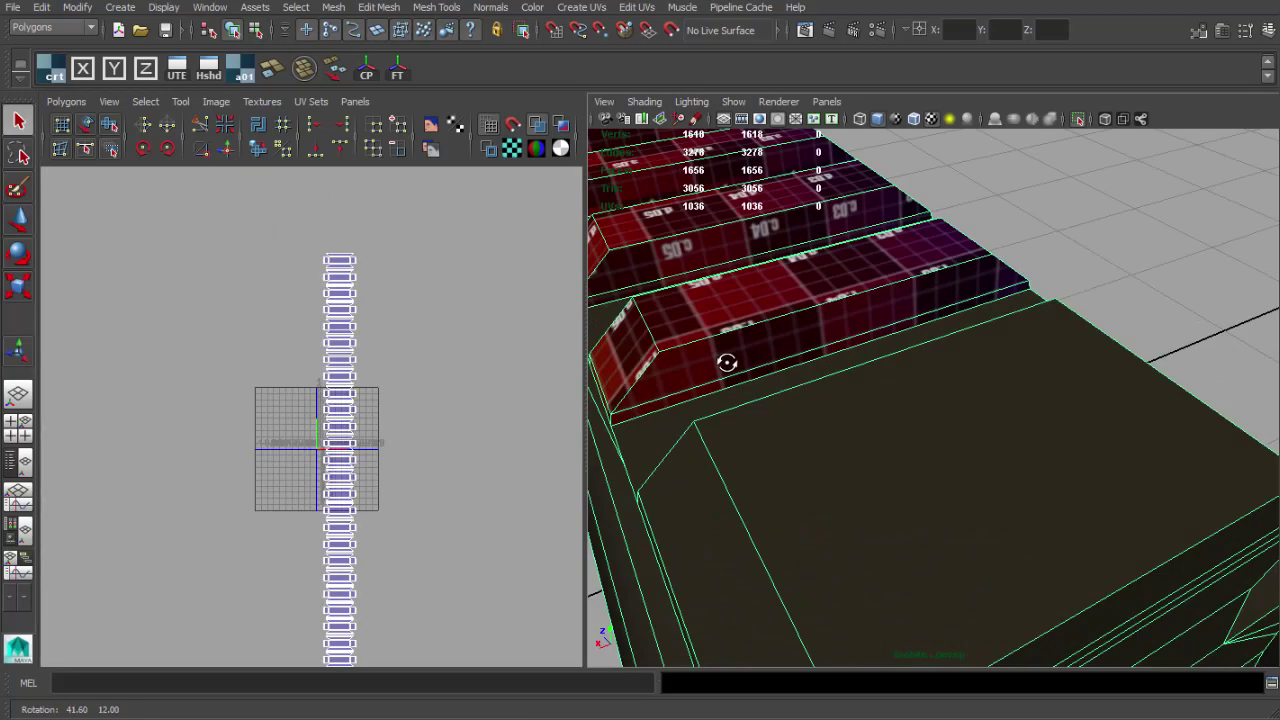
pyautogui.click(1140, 305)
pyautogui.keyDown('alt'); pyautogui.moveTo(1142, 306); pyautogui.dragTo(1182, 420); pyautogui.keyUp('alt')
pyautogui.keyDown('alt'); pyautogui.moveTo(1182, 420); pyautogui.dragTo(1020, 405, button='middle'); pyautogui.keyUp('alt')
pyautogui.keyDown('alt'); pyautogui.moveTo(1020, 405); pyautogui.dragTo(1000, 372, button='right'); pyautogui.keyUp('alt')
pyautogui.keyDown('alt'); pyautogui.moveTo(1000, 372); pyautogui.dragTo(1220, 366); pyautogui.keyUp('alt')
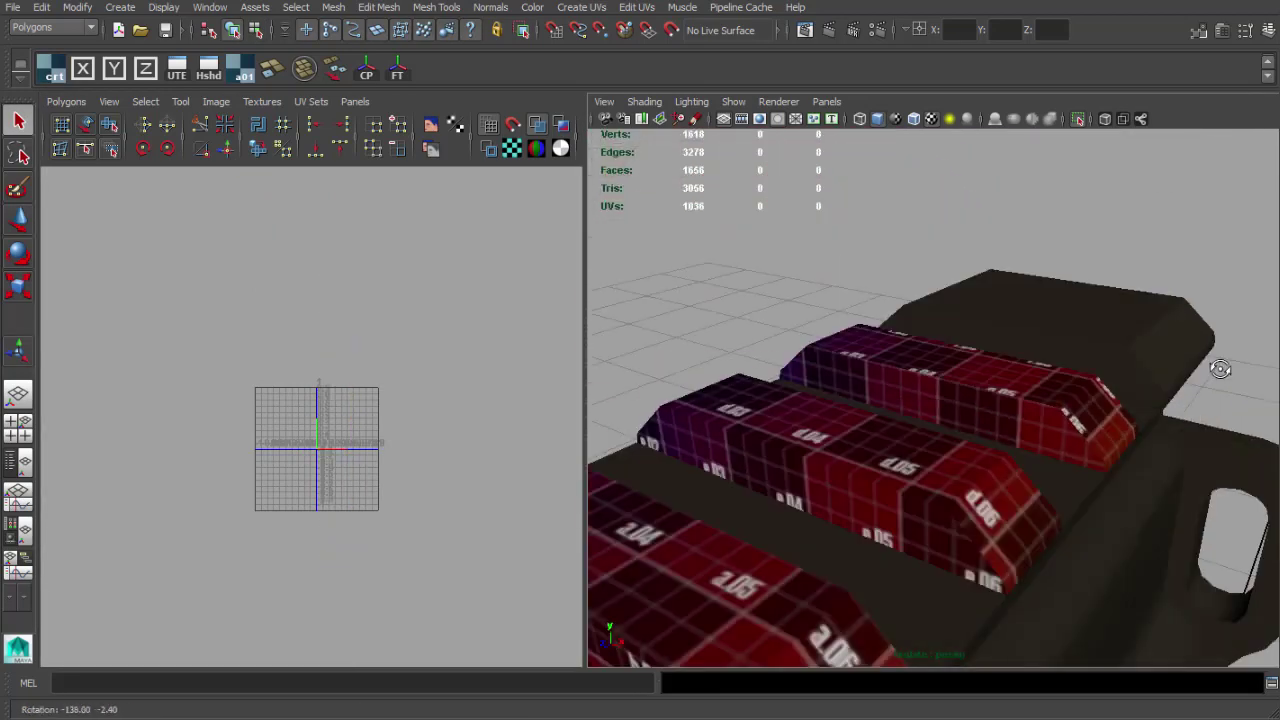
pyautogui.keyDown('alt'); pyautogui.moveTo(1220, 366); pyautogui.dragTo(1045, 347, button='right'); pyautogui.keyUp('alt')
pyautogui.keyDown('alt'); pyautogui.moveTo(1045, 347); pyautogui.dragTo(1098, 256, button='middle'); pyautogui.keyUp('alt')
pyautogui.moveTo(586, 320); pyautogui.dragTo(394, 326)
pyautogui.keyDown('alt'); pyautogui.moveTo(880, 400); pyautogui.dragTo(771, 420, button='right'); pyautogui.keyUp('alt')
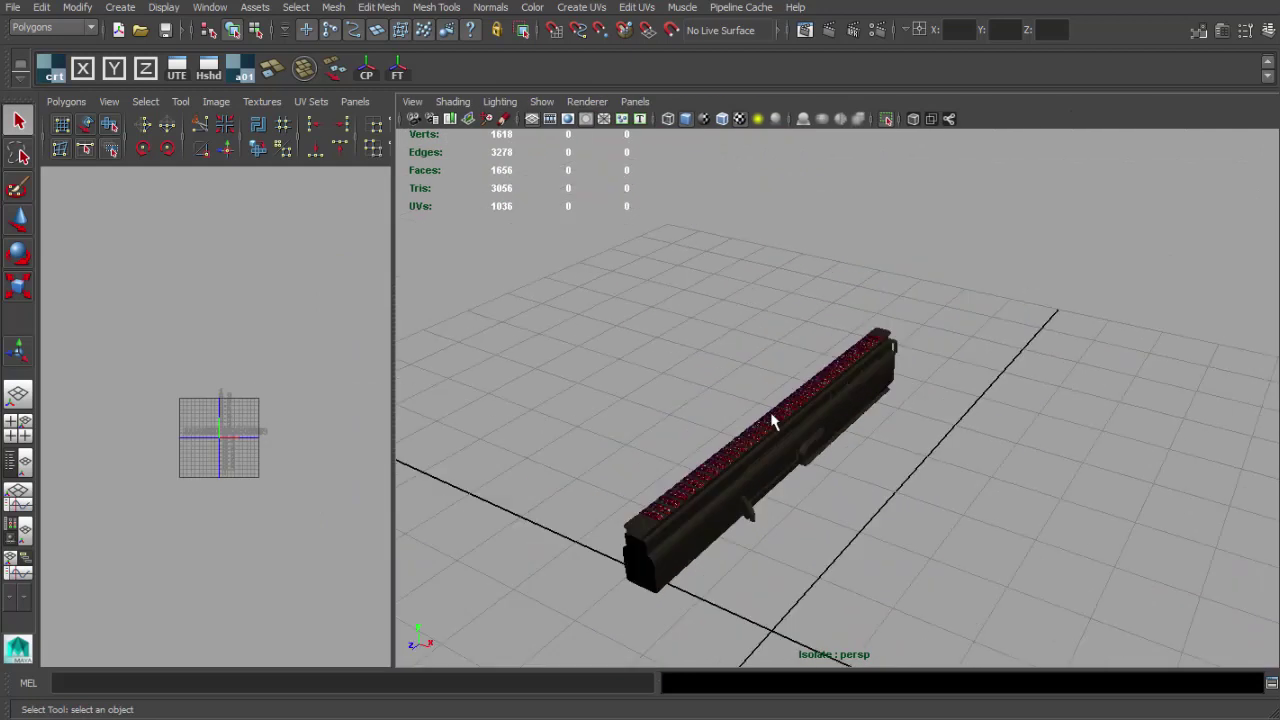
pyautogui.keyDown('alt'); pyautogui.moveTo(771, 420); pyautogui.dragTo(823, 311); pyautogui.keyUp('alt')
pyautogui.keyDown('alt'); pyautogui.moveTo(700, 345); pyautogui.dragTo(909, 354); pyautogui.keyUp('alt')
pyautogui.click(840, 370)
pyautogui.keyDown('alt'); pyautogui.moveTo(835, 356); pyautogui.dragTo(869, 363, button='right'); pyautogui.keyUp('alt')
pyautogui.keyDown('alt'); pyautogui.moveTo(869, 363); pyautogui.dragTo(862, 340); pyautogui.keyUp('alt')
pyautogui.keyDown('alt'); pyautogui.moveTo(862, 340); pyautogui.dragTo(902, 342, button='right'); pyautogui.keyUp('alt')
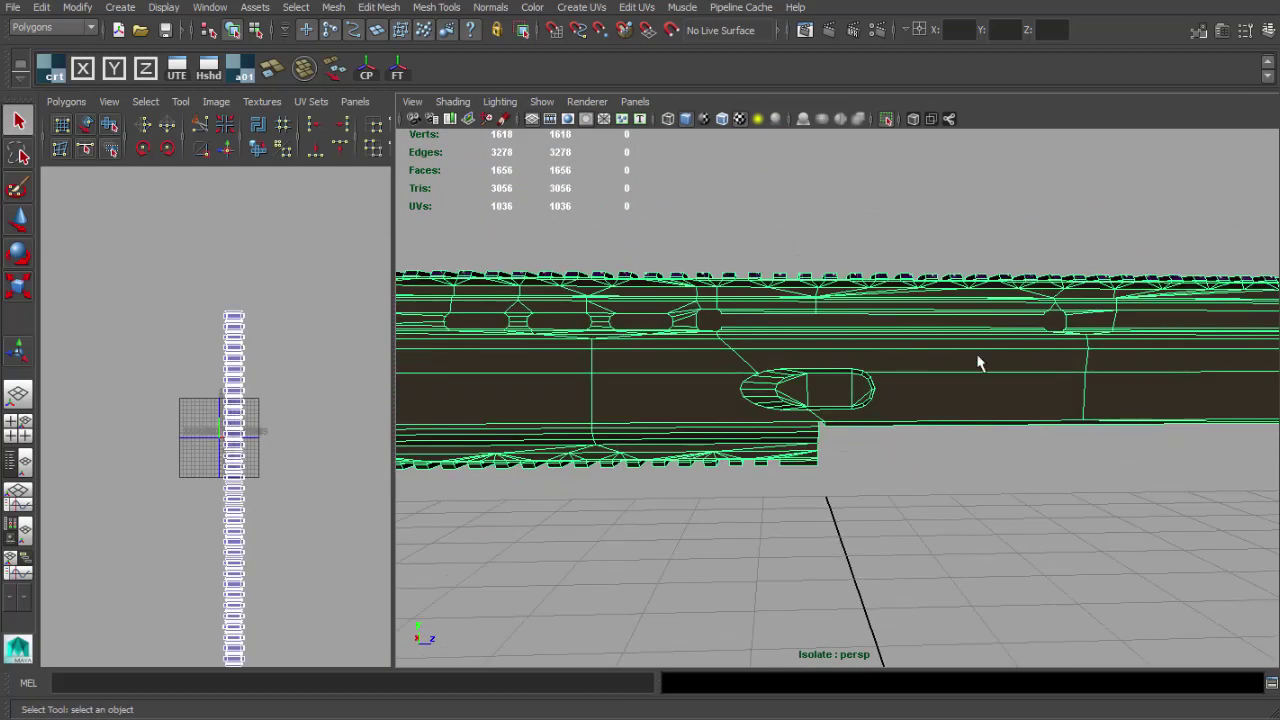
# - Select the top faces and side bevels of the rail's wide end tooth and planar-map them along the Y axis
pyautogui.keyDown('alt'); pyautogui.moveTo(979, 363); pyautogui.dragTo(930, 392); pyautogui.keyUp('alt')
pyautogui.click(777, 371)
pyautogui.keyDown('alt'); pyautogui.moveTo(930, 392); pyautogui.dragTo(708, 397, button='right'); pyautogui.keyUp('alt')
pyautogui.keyDown('alt'); pyautogui.moveTo(708, 397); pyautogui.dragTo(754, 383); pyautogui.keyUp('alt')
pyautogui.keyDown('alt'); pyautogui.moveTo(738, 326); pyautogui.dragTo(790, 390); pyautogui.keyUp('alt')
pyautogui.keyDown('alt'); pyautogui.moveTo(790, 390); pyautogui.dragTo(832, 411, button='right'); pyautogui.keyUp('alt')
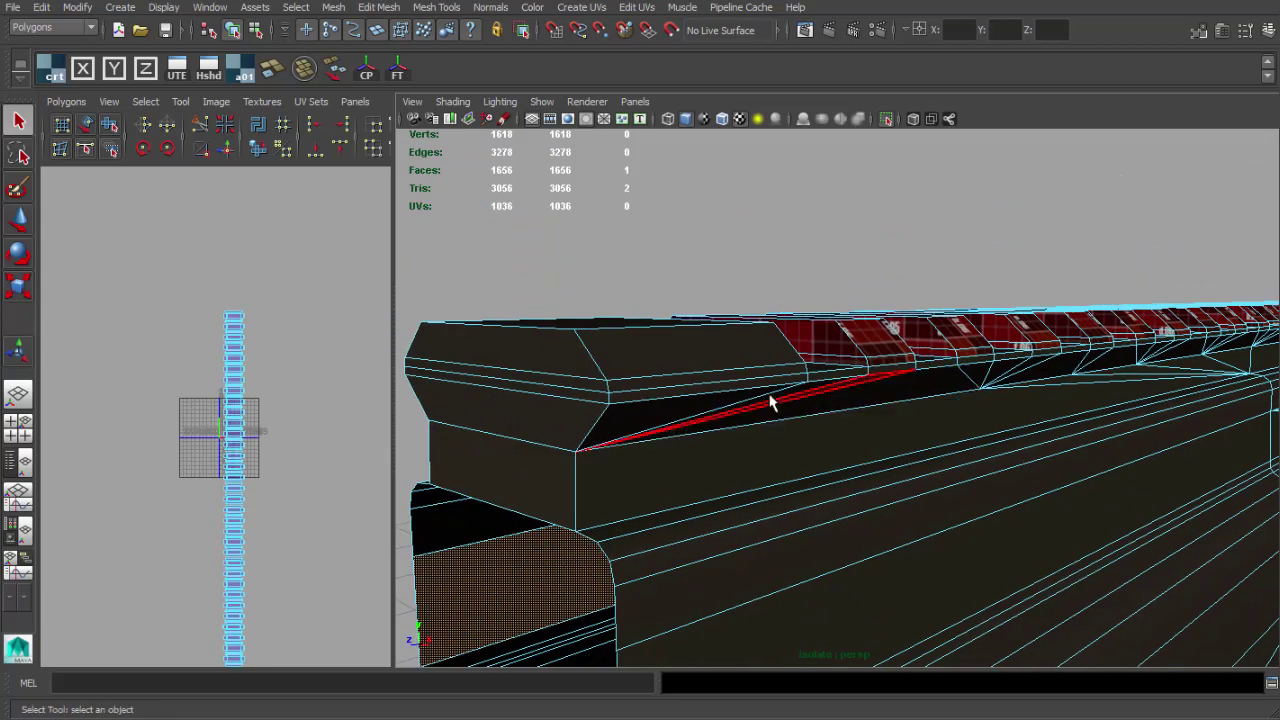
pyautogui.keyDown('alt'); pyautogui.moveTo(719, 376); pyautogui.dragTo(730, 425); pyautogui.keyUp('alt')
pyautogui.keyDown('shift'); pyautogui.click(856, 342); pyautogui.keyUp('shift')
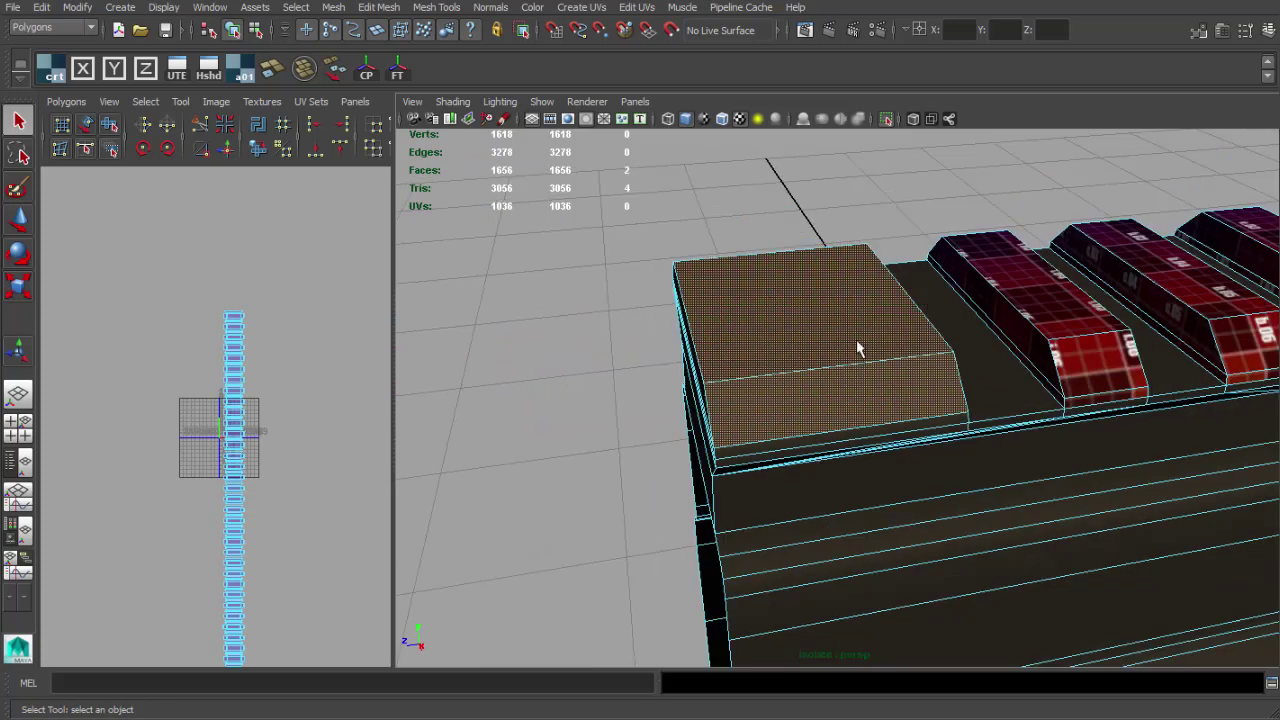
pyautogui.keyDown('alt'); pyautogui.moveTo(856, 342); pyautogui.dragTo(760, 368); pyautogui.keyUp('alt')
pyautogui.keyDown('shift'); pyautogui.click(846, 372); pyautogui.keyUp('shift')
pyautogui.keyDown('shift'); pyautogui.click(845, 417); pyautogui.keyUp('shift')
pyautogui.keyDown('alt'); pyautogui.moveTo(845, 417); pyautogui.dragTo(1171, 357); pyautogui.keyUp('alt')
pyautogui.keyDown('alt'); pyautogui.moveTo(790, 295); pyautogui.dragTo(831, 380); pyautogui.keyUp('alt')
pyautogui.scroll(-4, 830, 378)
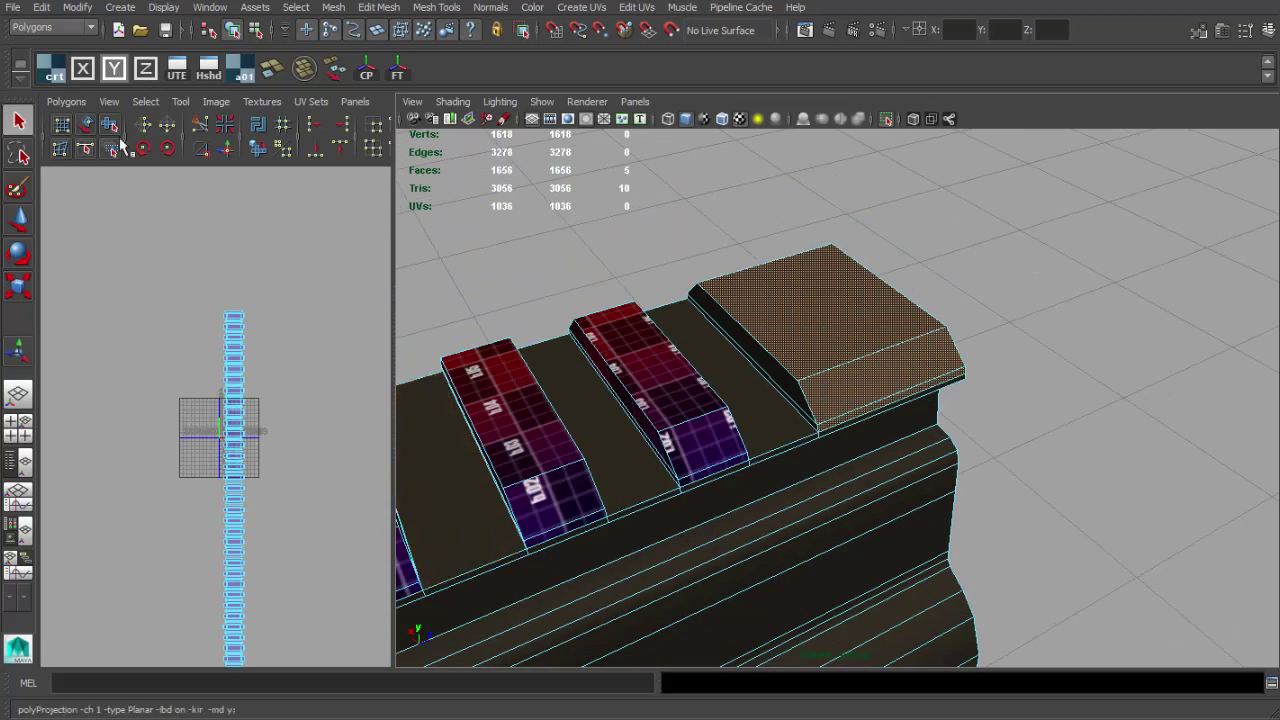
pyautogui.keyDown('alt'); pyautogui.moveTo(747, 356); pyautogui.dragTo(770, 346); pyautogui.keyUp('alt')
pyautogui.scroll(3, 747, 352)
# - Planar-map the end tooth's inner slanted faces and outer end faces separately, and move their UVs above the teeth column
pyautogui.click(741, 349)
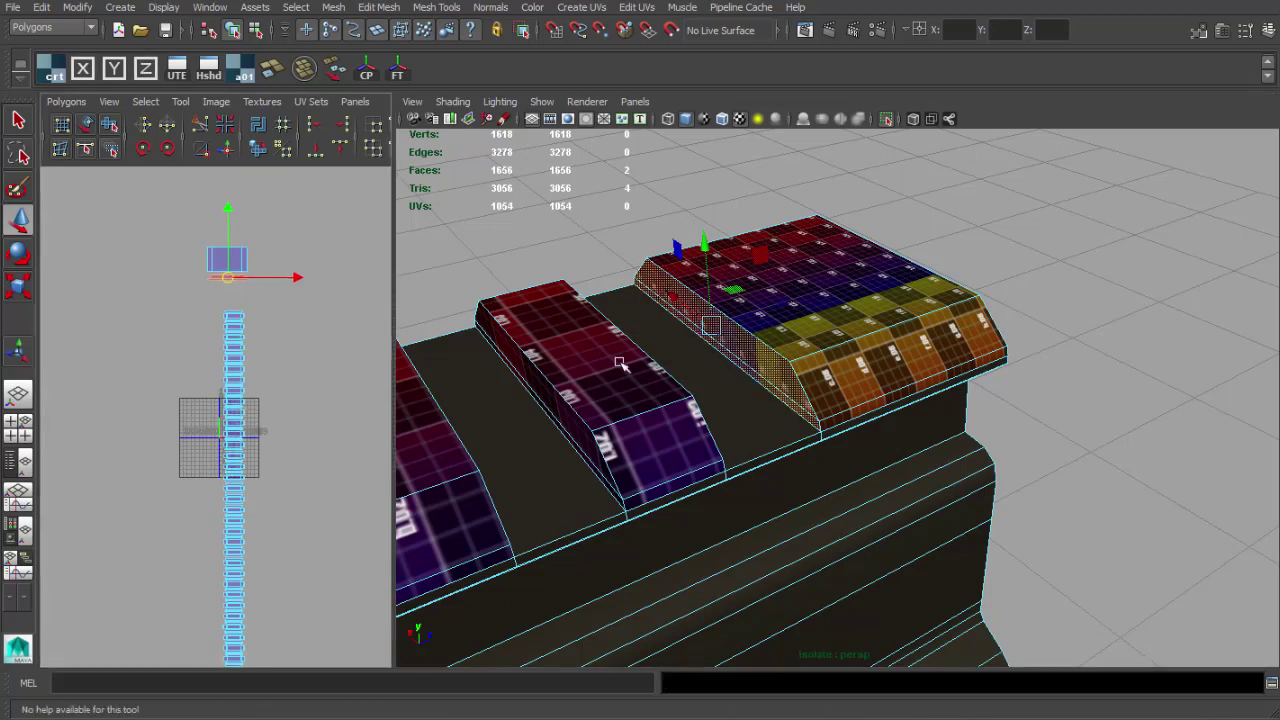
pyautogui.keyDown('alt'); pyautogui.moveTo(620, 365); pyautogui.dragTo(885, 358); pyautogui.keyUp('alt')
pyautogui.keyDown('shift'); pyautogui.click(840, 452); pyautogui.keyUp('shift')
pyautogui.click(146, 69)
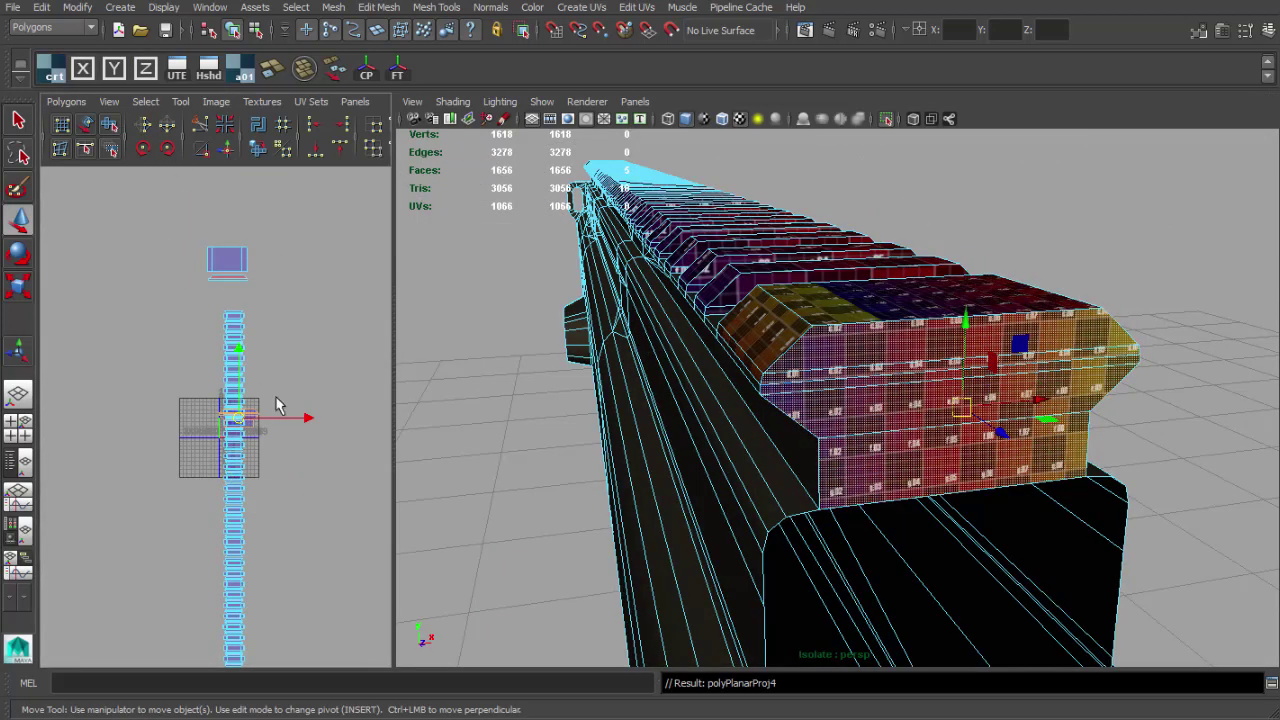
pyautogui.moveTo(237, 418); pyautogui.dragTo(227, 225)
# - Select the UV shell of the end tooth's top faces and unfold it
pyautogui.keyDown('alt'); pyautogui.moveTo(630, 355); pyautogui.dragTo(823, 417); pyautogui.keyUp('alt')
pyautogui.scroll(3, 823, 417)
pyautogui.scroll(4, 219, 263)
pyautogui.keyDown('alt'); pyautogui.moveTo(219, 263); pyautogui.dragTo(180, 540, button='middle'); pyautogui.keyUp('alt')
pyautogui.scroll(4, 176, 382)
pyautogui.keyDown('alt'); pyautogui.moveTo(176, 382); pyautogui.dragTo(206, 442, button='middle'); pyautogui.keyUp('alt')
pyautogui.press('q')
pyautogui.press('F12')
pyautogui.moveTo(94, 323); pyautogui.dragTo(320, 445)
pyautogui.click(66, 102)
pyautogui.click(122, 479)
pyautogui.scroll(-4, 150, 440)
pyautogui.press('w')
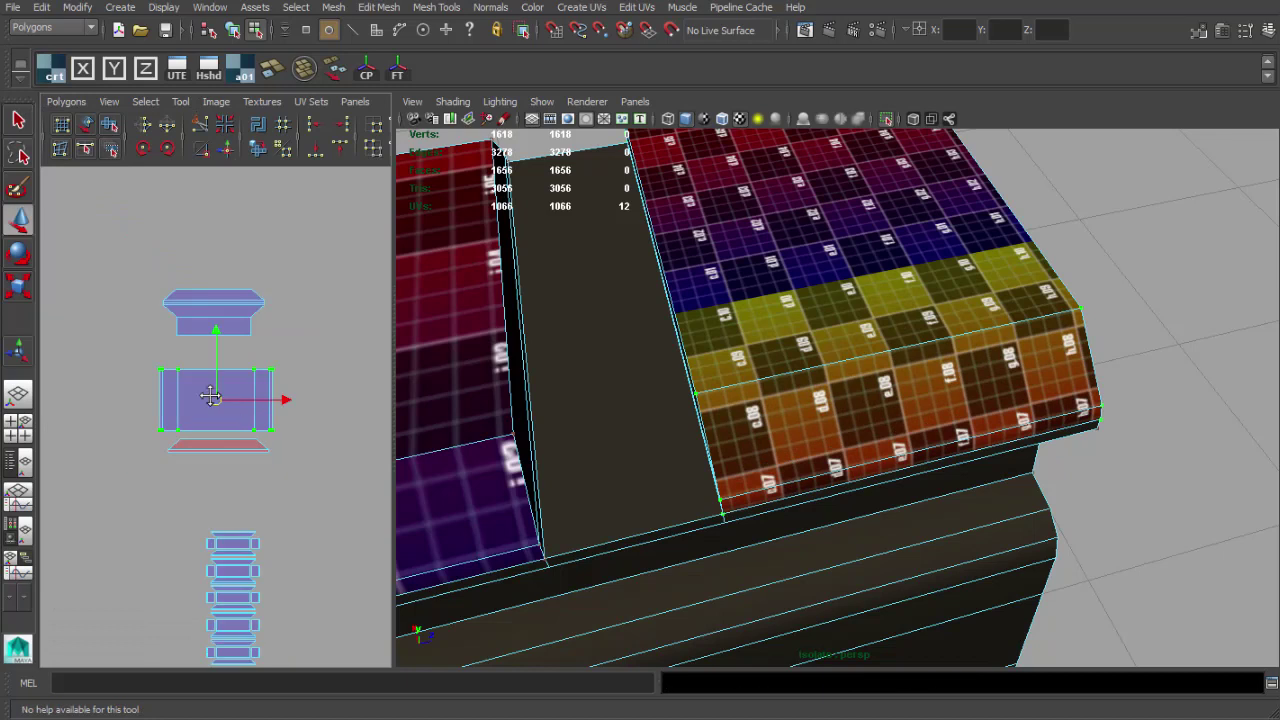
# - Move the end tooth's top-face UV shell down to the upper end of the teeth column
pyautogui.keyDown('alt'); pyautogui.moveTo(210, 390); pyautogui.dragTo(205, 320, button='middle'); pyautogui.keyUp('alt')
pyautogui.moveTo(205, 322); pyautogui.dragTo(227, 417)
pyautogui.moveTo(208, 323); pyautogui.dragTo(232, 421)
pyautogui.scroll(5, 252, 416)
pyautogui.scroll(-3, 253, 416)
pyautogui.keyDown('alt'); pyautogui.moveTo(260, 406); pyautogui.dragTo(253, 361, button='middle'); pyautogui.keyUp('alt')
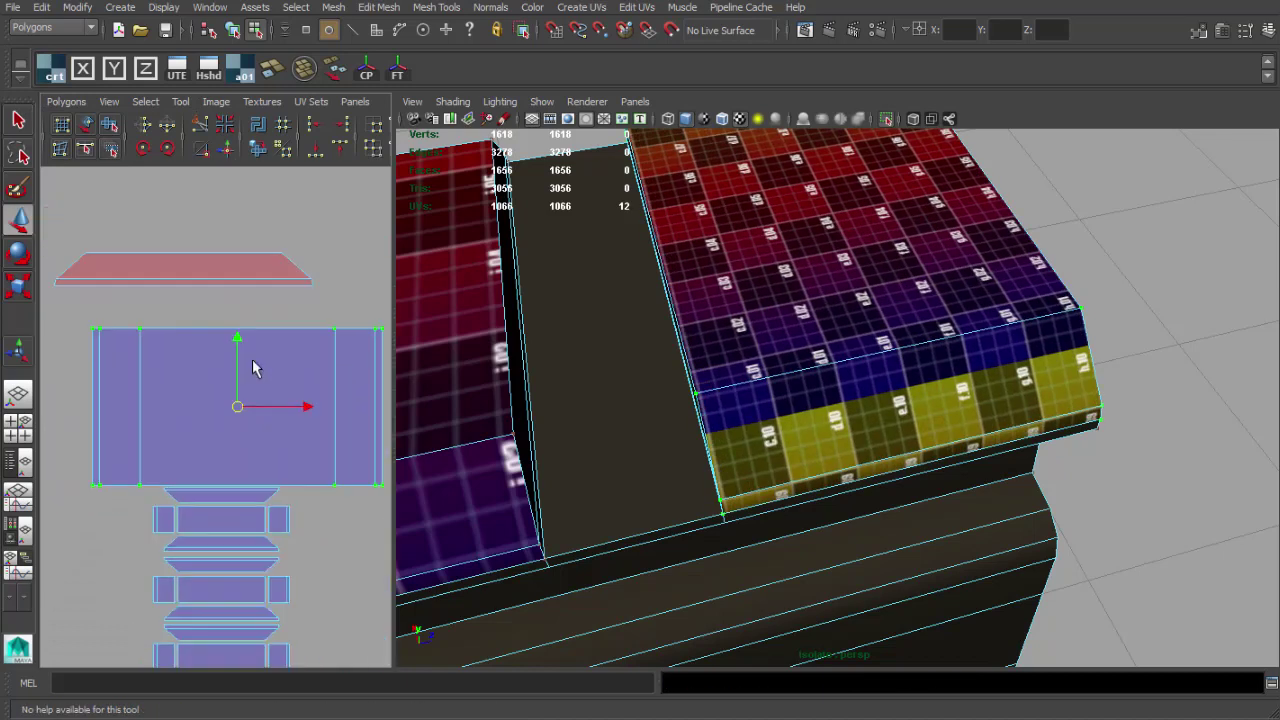
# - Scale the top-face UV shell down to the width of the other teeth and place it just above the first tooth
pyautogui.moveTo(391, 375); pyautogui.dragTo(680, 392)
pyautogui.scroll(2, 420, 400)
pyautogui.press('r')
pyautogui.press('w')
pyautogui.moveTo(406, 396); pyautogui.dragTo(377, 528)
pyautogui.keyDown('alt'); pyautogui.moveTo(377, 528); pyautogui.dragTo(384, 378, button='middle'); pyautogui.keyUp('alt')
pyautogui.scroll(2, 386, 384)
pyautogui.press('r')
pyautogui.hotkey('ctrl', 'z')
pyautogui.moveTo(391, 387)
pyautogui.mouseDown()
pyautogui.moveTo(369, 393)
pyautogui.moveTo(392, 397)
pyautogui.mouseUp()
pyautogui.press('w')
pyautogui.press('w')
pyautogui.moveTo(388, 306); pyautogui.dragTo(388, 208)
pyautogui.scroll(-3, 366, 254)
pyautogui.keyDown('alt'); pyautogui.moveTo(374, 252); pyautogui.dragTo(366, 354, button='middle'); pyautogui.keyUp('alt')
pyautogui.moveTo(365, 354); pyautogui.dragTo(364, 349)
pyautogui.scroll(-3, 360, 346)
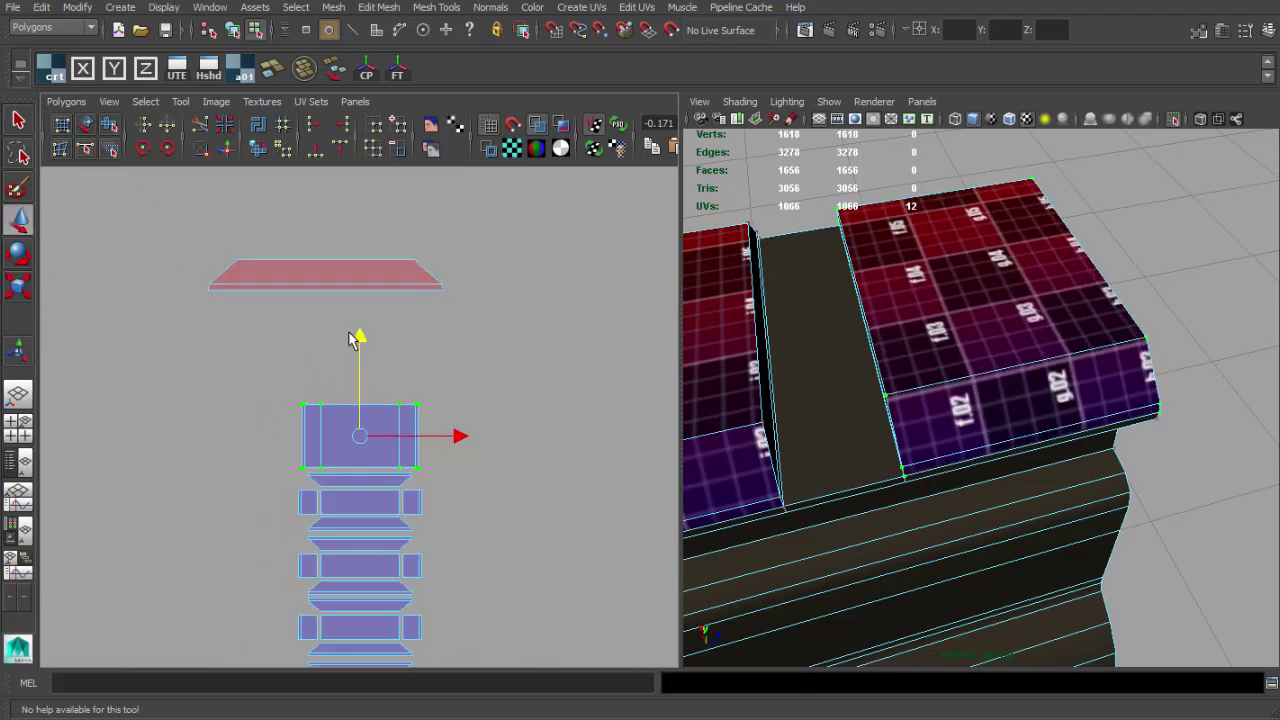
# - Flip the slanted-face UV shell vertically, scale it to the teeth's width and place it above the top-face shell
pyautogui.keyDown('alt'); pyautogui.moveTo(353, 340); pyautogui.dragTo(343, 348, button='middle'); pyautogui.keyUp('alt')
pyautogui.scroll(1, 343, 348)
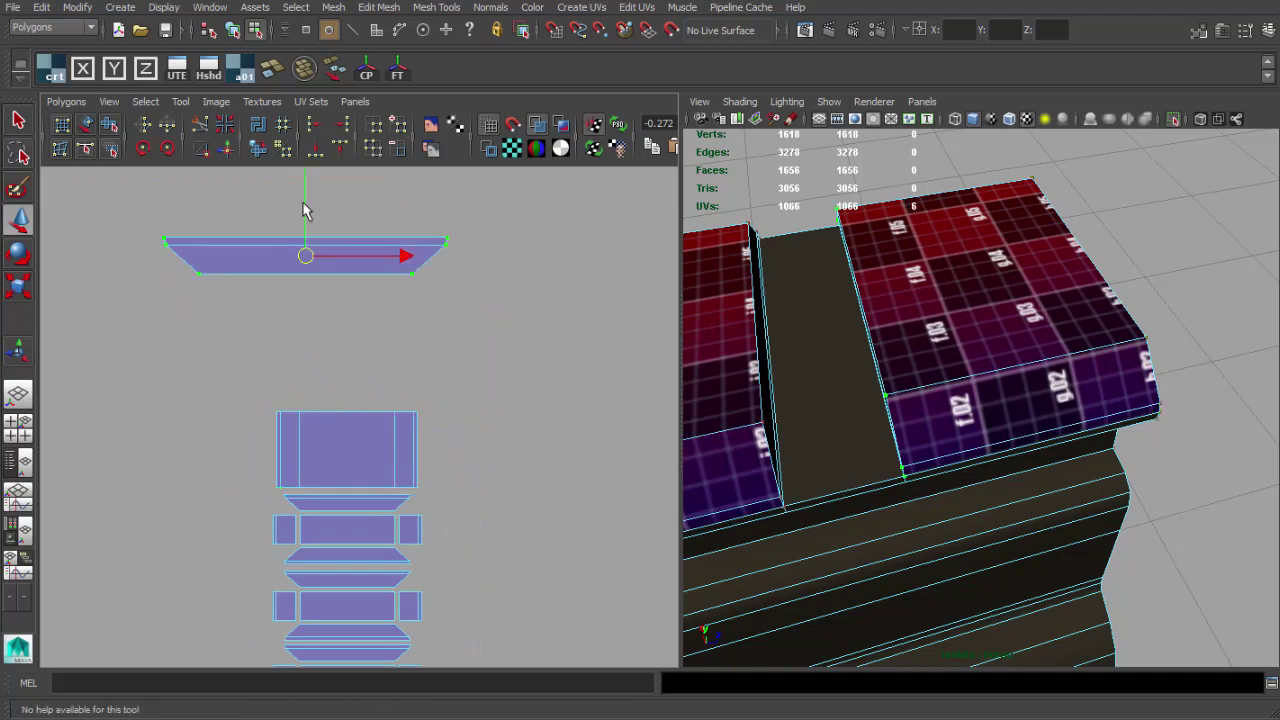
pyautogui.moveTo(303, 204); pyautogui.dragTo(304, 316)
pyautogui.scroll(3, 307, 338)
pyautogui.keyDown('alt'); pyautogui.moveTo(318, 341); pyautogui.dragTo(325, 296, button='middle'); pyautogui.keyUp('alt')
pyautogui.press('r')
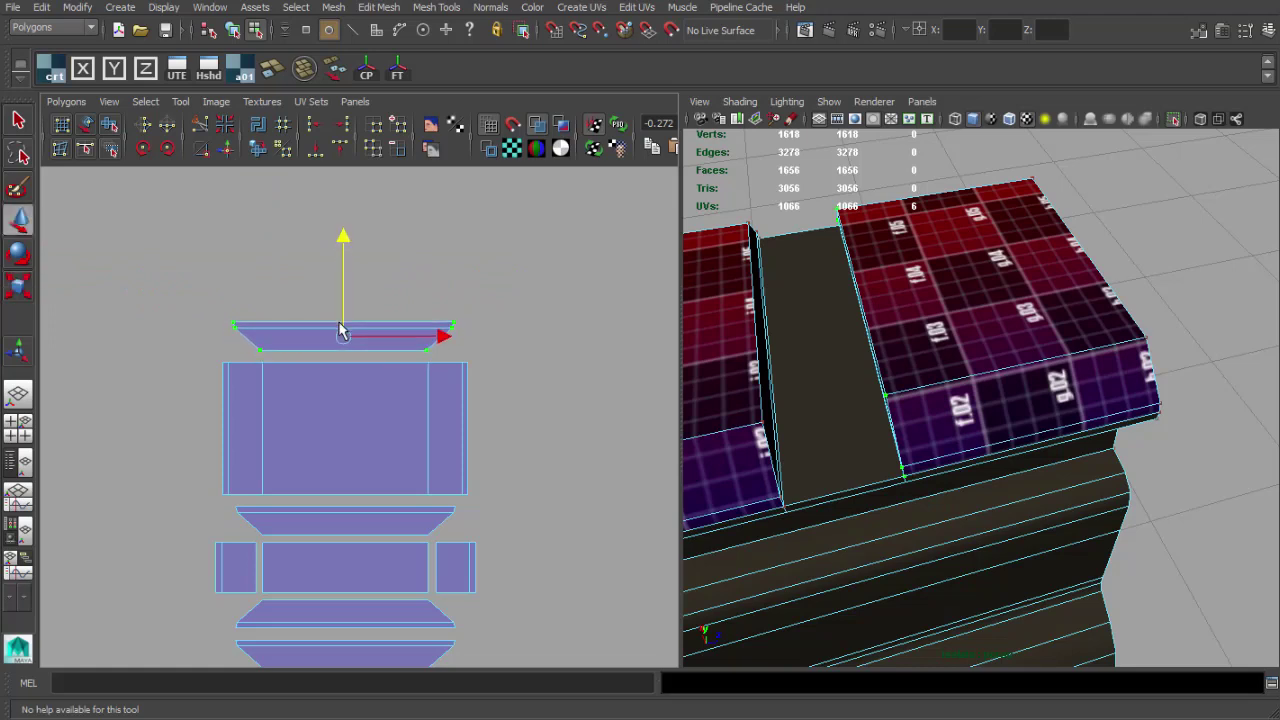
# - Scale the outer end-face UV shell to match the column and place it above the slanted-face shell with a small gap
pyautogui.scroll(-3, 340, 340)
pyautogui.keyDown('alt'); pyautogui.moveTo(325, 290); pyautogui.dragTo(328, 390, button='middle'); pyautogui.keyUp('alt')
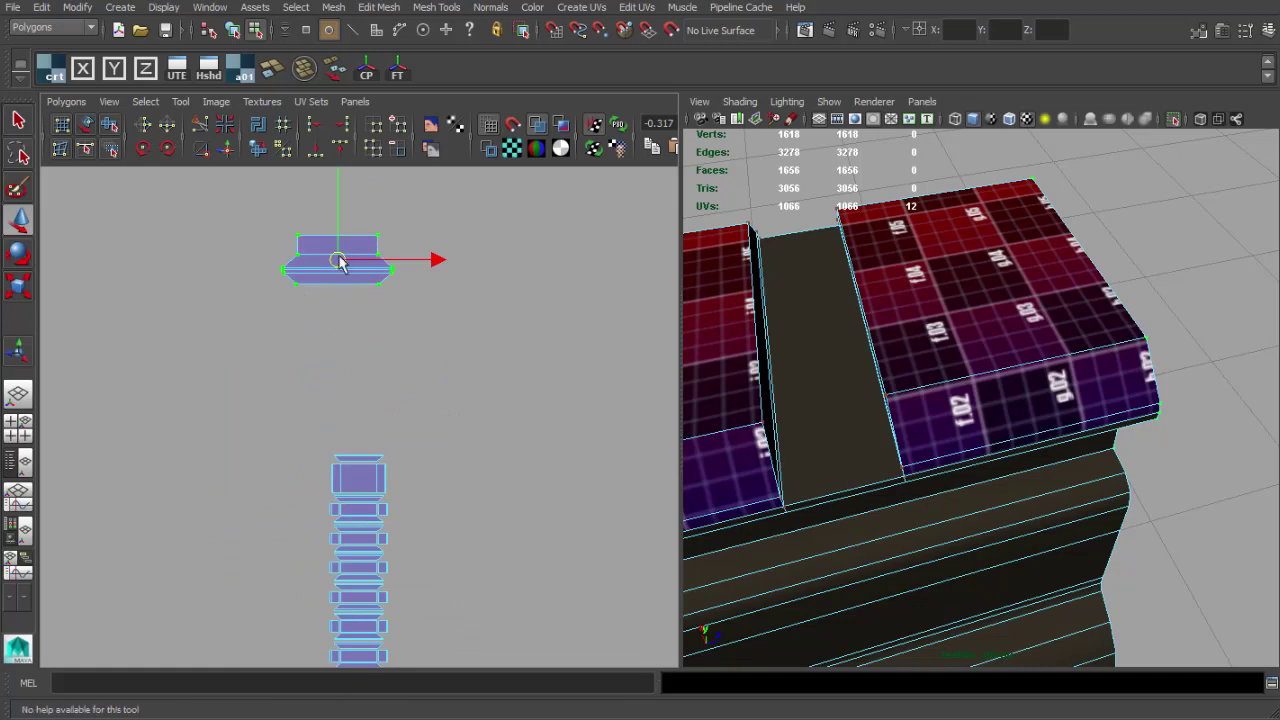
pyautogui.scroll(4, 339, 262)
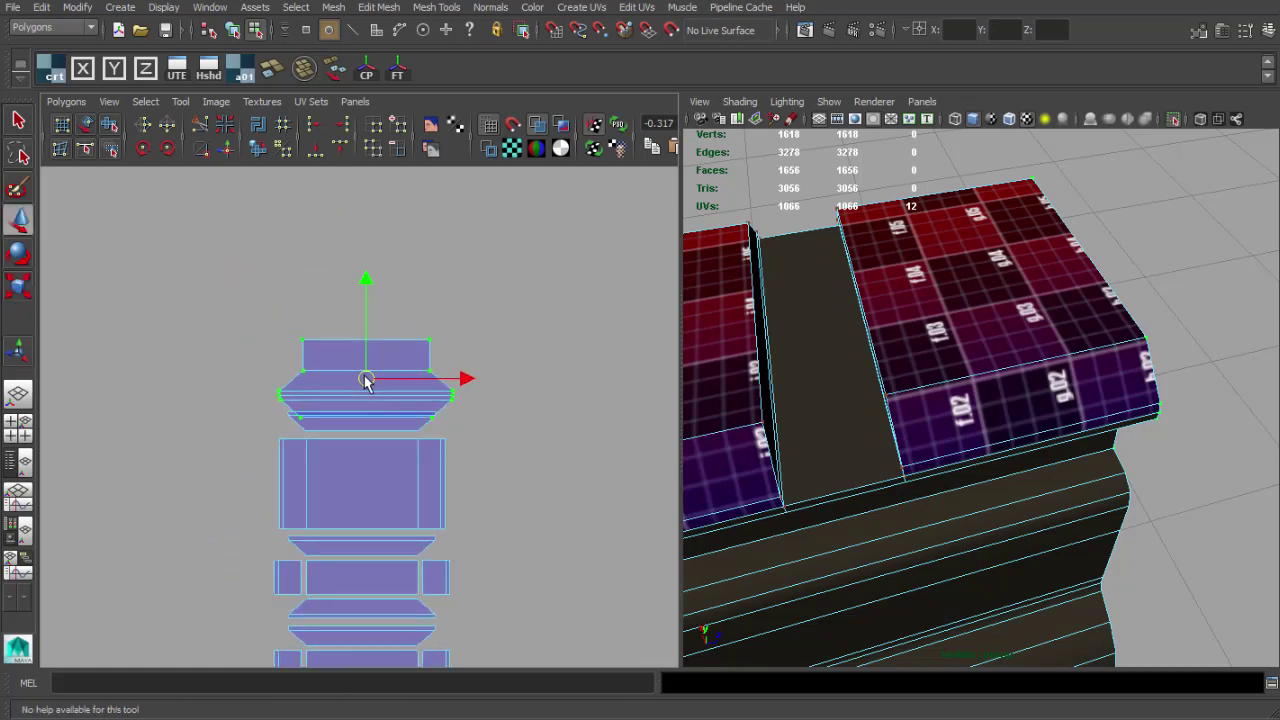
pyautogui.scroll(3, 365, 381)
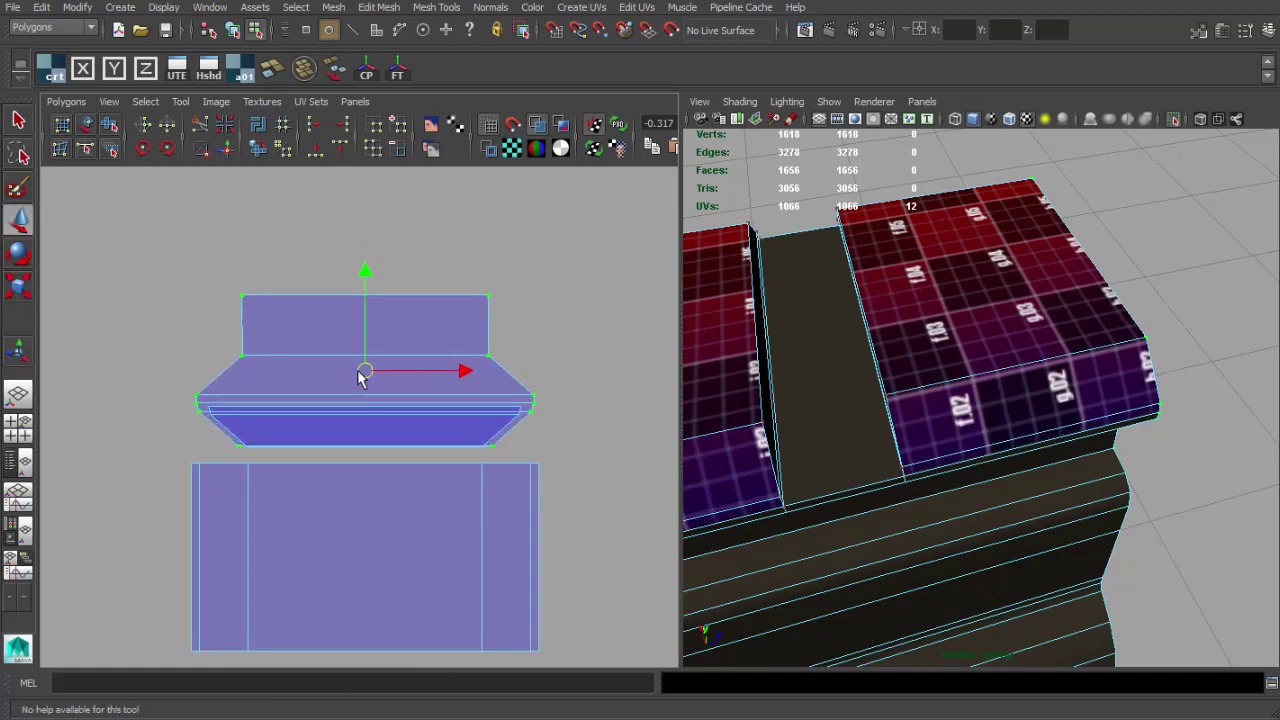
pyautogui.moveTo(365, 370); pyautogui.dragTo(360, 325)
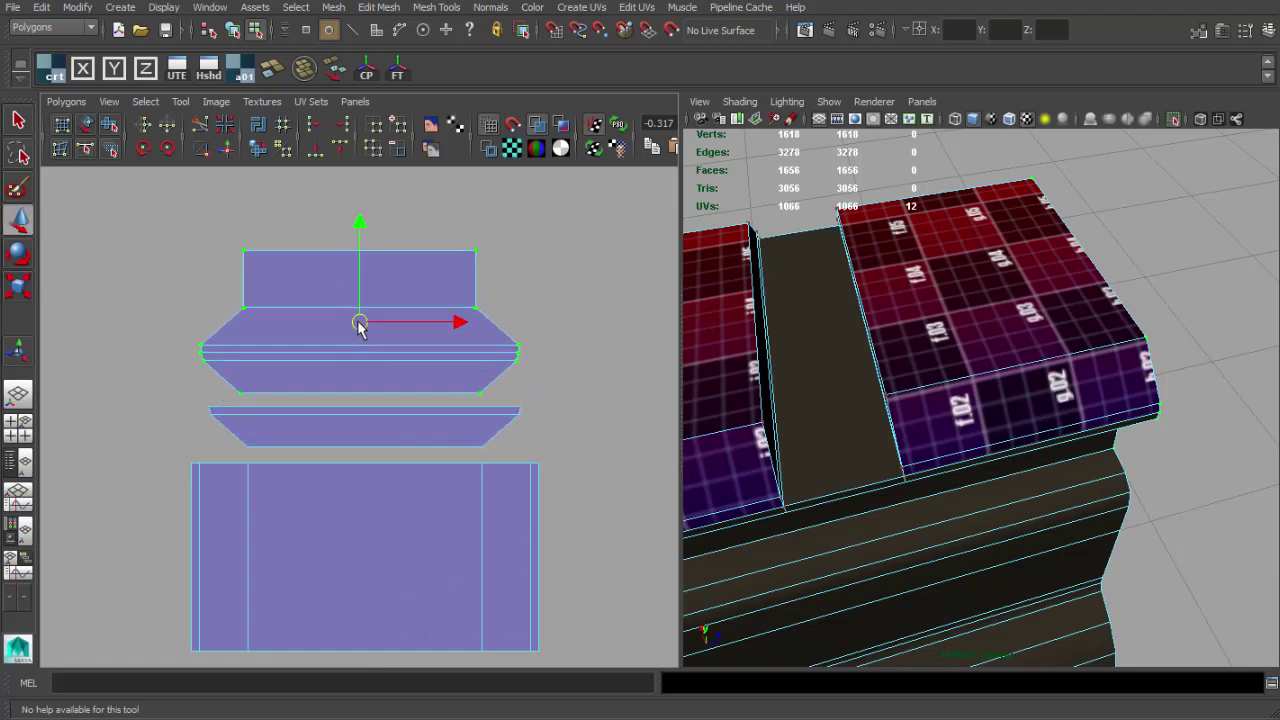
# - Return to object mode and inspect the checker texture on the wide end tooth and its neighbouring teeth
pyautogui.press('F8')
pyautogui.press('q')
pyautogui.keyDown('alt'); pyautogui.moveTo(925, 348); pyautogui.dragTo(849, 329, button='right'); pyautogui.keyUp('alt')
pyautogui.keyDown('alt'); pyautogui.moveTo(849, 329); pyautogui.dragTo(855, 312); pyautogui.keyUp('alt')
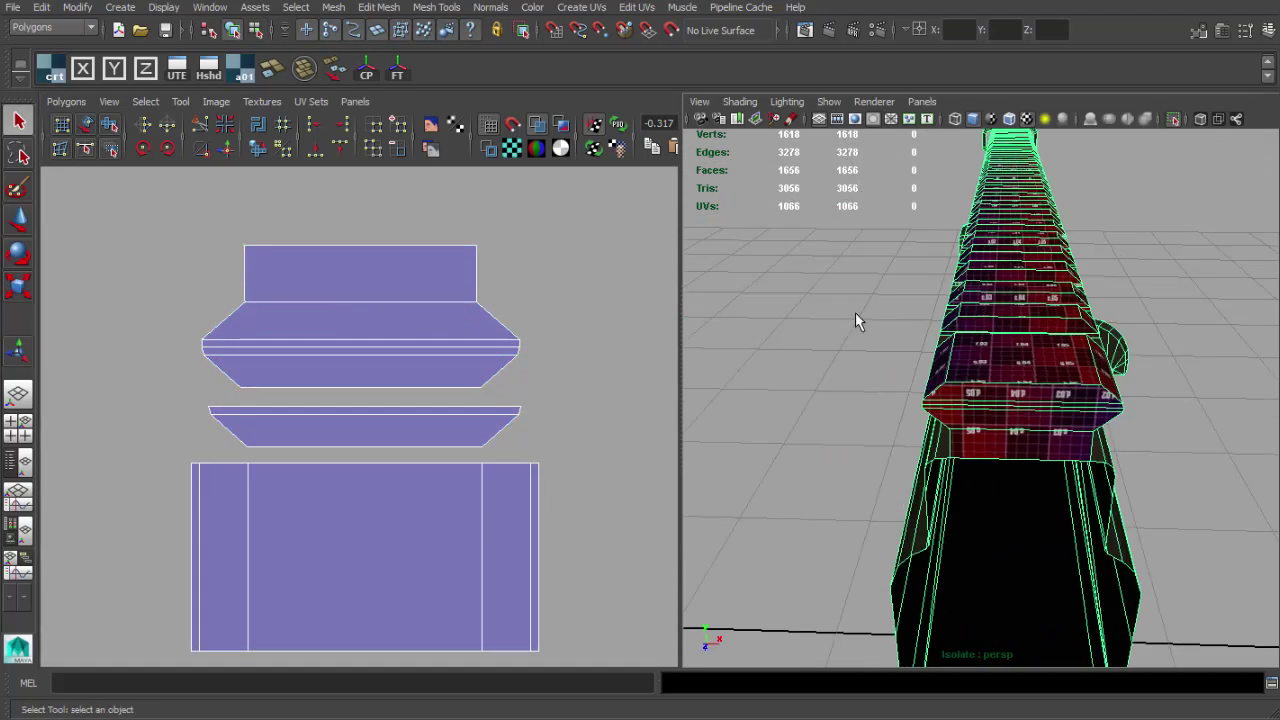
pyautogui.click(855, 312)
pyautogui.keyDown('alt'); pyautogui.moveTo(860, 320); pyautogui.dragTo(897, 388, button='right'); pyautogui.keyUp('alt')
pyautogui.keyDown('alt'); pyautogui.moveTo(876, 388); pyautogui.dragTo(1237, 374); pyautogui.keyUp('alt')
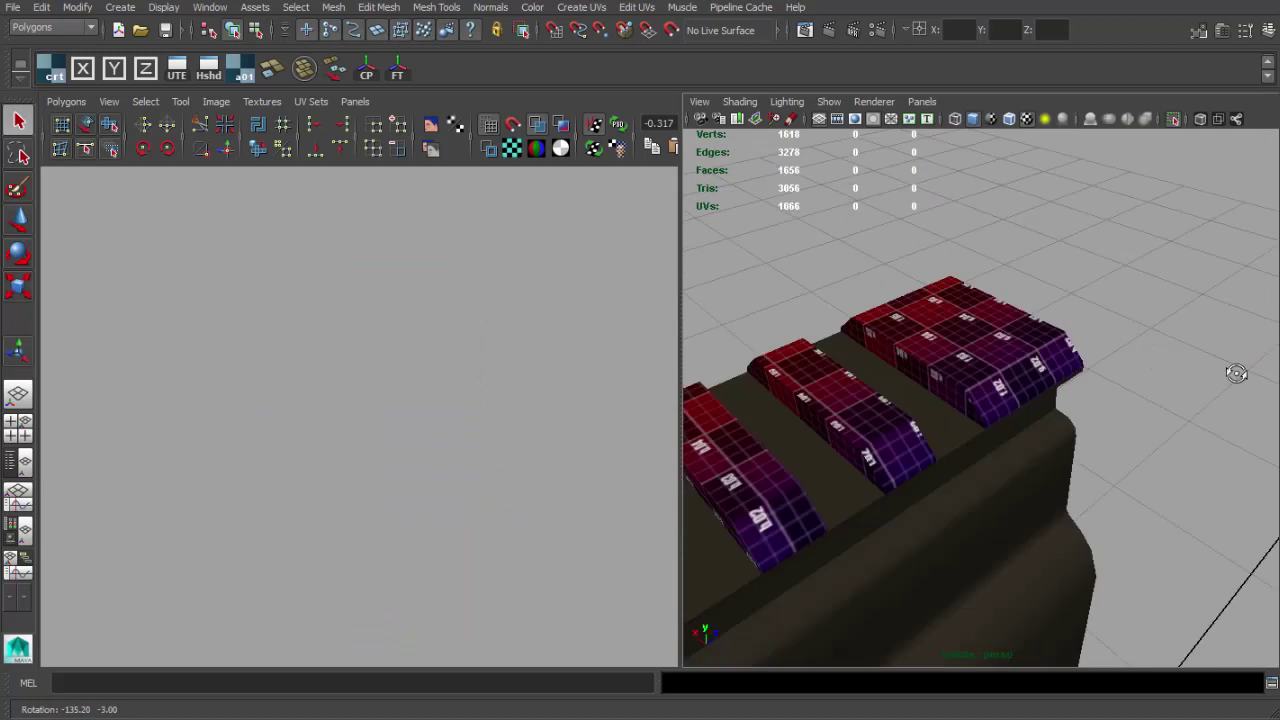
pyautogui.keyDown('alt'); pyautogui.moveTo(985, 300); pyautogui.dragTo(891, 380); pyautogui.keyUp('alt')
pyautogui.keyDown('alt'); pyautogui.moveTo(891, 380); pyautogui.dragTo(886, 370, button='right'); pyautogui.keyUp('alt')
pyautogui.keyDown('alt'); pyautogui.moveTo(886, 370); pyautogui.dragTo(1010, 345); pyautogui.keyUp('alt')
# - Select all the flat gap faces between the teeth along the full length of the top rail
pyautogui.click(969, 409)
pyautogui.keyDown('alt'); pyautogui.moveTo(905, 404); pyautogui.dragTo(963, 443); pyautogui.keyUp('alt')
pyautogui.keyDown('alt'); pyautogui.moveTo(963, 443); pyautogui.dragTo(996, 450, button='middle'); pyautogui.keyUp('alt')
pyautogui.keyDown('alt'); pyautogui.moveTo(960, 420); pyautogui.dragTo(991, 409, button='right'); pyautogui.keyUp('alt')
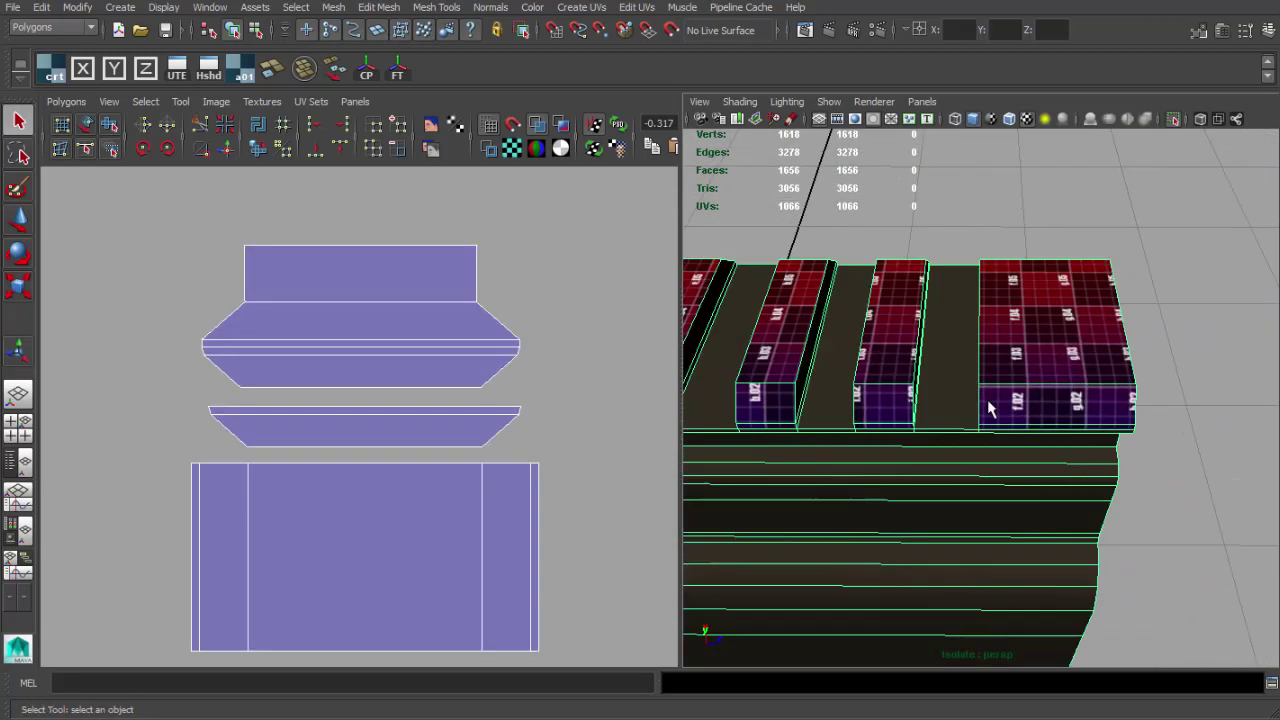
pyautogui.press('F11')
pyautogui.click(953, 352)
pyautogui.keyDown('shift'); pyautogui.click(838, 354); pyautogui.keyUp('shift')
pyautogui.keyDown('alt'); pyautogui.moveTo(838, 354); pyautogui.dragTo(817, 370, button='right'); pyautogui.keyUp('alt')
pyautogui.keyDown('alt'); pyautogui.moveTo(817, 370); pyautogui.dragTo(1063, 388, button='middle'); pyautogui.keyUp('alt')
pyautogui.keyDown('shift'); pyautogui.click(957, 385); pyautogui.keyUp('shift')
pyautogui.keyDown('shift'); pyautogui.click(885, 374); pyautogui.keyUp('shift')
pyautogui.keyDown('alt'); pyautogui.moveTo(897, 370); pyautogui.dragTo(1035, 368, button='middle'); pyautogui.keyUp('alt')
pyautogui.keyDown('shift'); pyautogui.click(918, 362); pyautogui.keyUp('shift')
pyautogui.keyDown('shift'); pyautogui.click(795, 363); pyautogui.keyUp('shift')
pyautogui.keyDown('alt'); pyautogui.moveTo(812, 361); pyautogui.dragTo(952, 376, button='middle'); pyautogui.keyUp('alt')
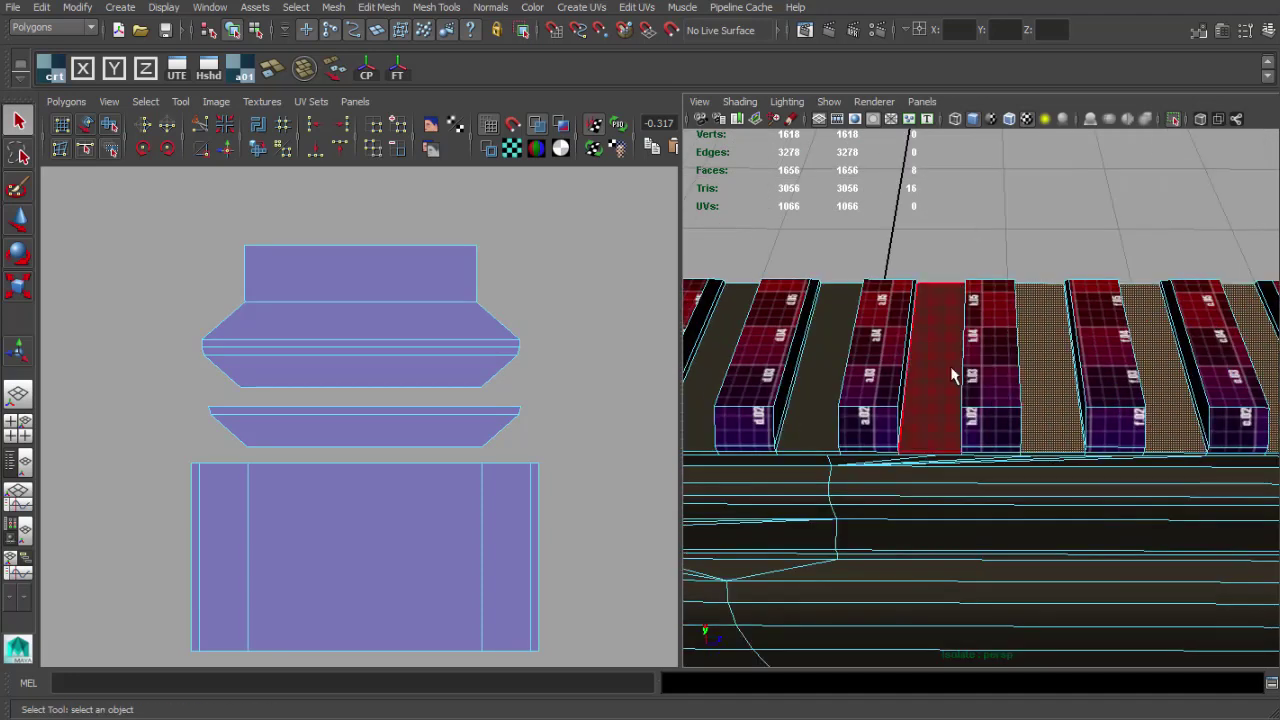
pyautogui.keyDown('alt'); pyautogui.moveTo(818, 376); pyautogui.dragTo(979, 372); pyautogui.keyUp('alt')
pyautogui.keyDown('alt'); pyautogui.moveTo(888, 370); pyautogui.dragTo(948, 378, button='middle'); pyautogui.keyUp('alt')
pyautogui.keyDown('alt'); pyautogui.moveTo(948, 378); pyautogui.dragTo(966, 388, button='right'); pyautogui.keyUp('alt')
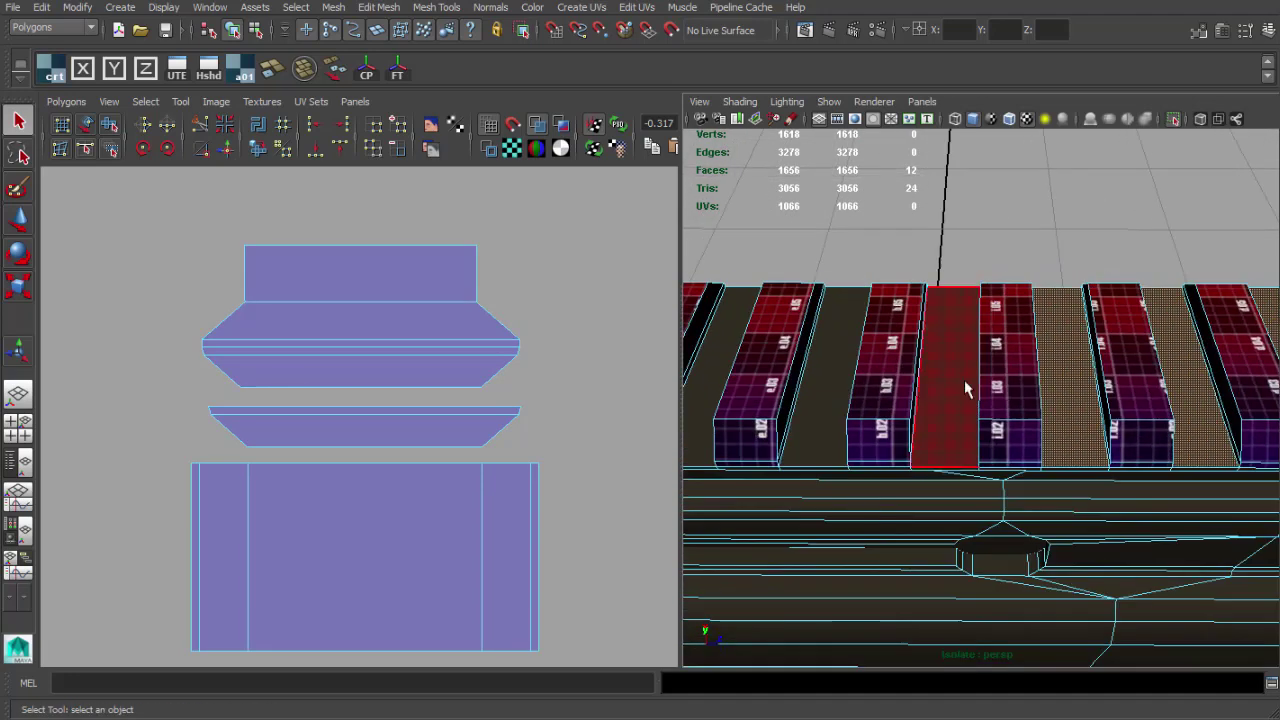
pyautogui.keyDown('alt'); pyautogui.moveTo(820, 376); pyautogui.dragTo(935, 370, button='middle'); pyautogui.keyUp('alt')
pyautogui.keyDown('alt'); pyautogui.moveTo(935, 370); pyautogui.dragTo(884, 366, button='right'); pyautogui.keyUp('alt')
pyautogui.keyDown('shift'); pyautogui.click(890, 365); pyautogui.keyUp('shift')
pyautogui.keyDown('alt'); pyautogui.moveTo(886, 366); pyautogui.dragTo(1005, 370, button='middle'); pyautogui.keyUp('alt')
pyautogui.keyDown('shift'); pyautogui.click(945, 373); pyautogui.keyUp('shift')
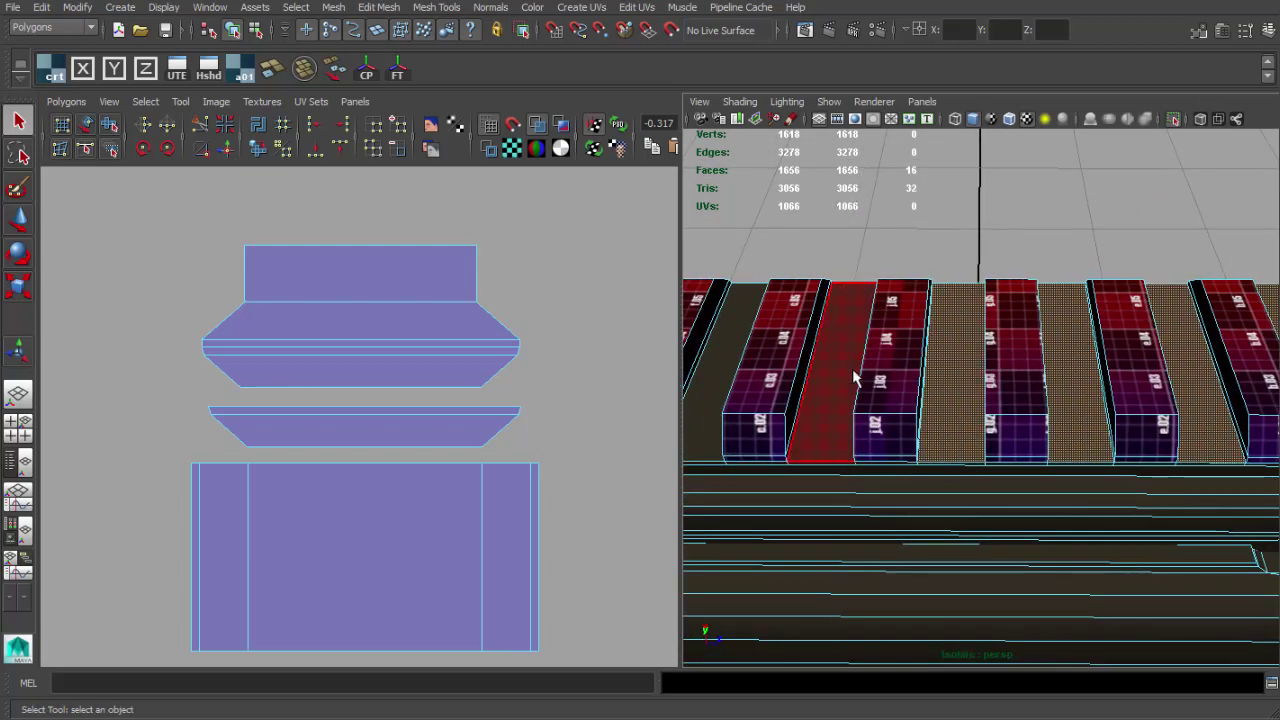
pyautogui.keyDown('shift'); pyautogui.click(842, 377); pyautogui.keyUp('shift')
pyautogui.keyDown('alt'); pyautogui.moveTo(818, 374); pyautogui.dragTo(1011, 381, button='middle'); pyautogui.keyUp('alt')
pyautogui.keyDown('shift'); pyautogui.click(910, 378); pyautogui.keyUp('shift')
pyautogui.keyDown('shift'); pyautogui.click(797, 378); pyautogui.keyUp('shift')
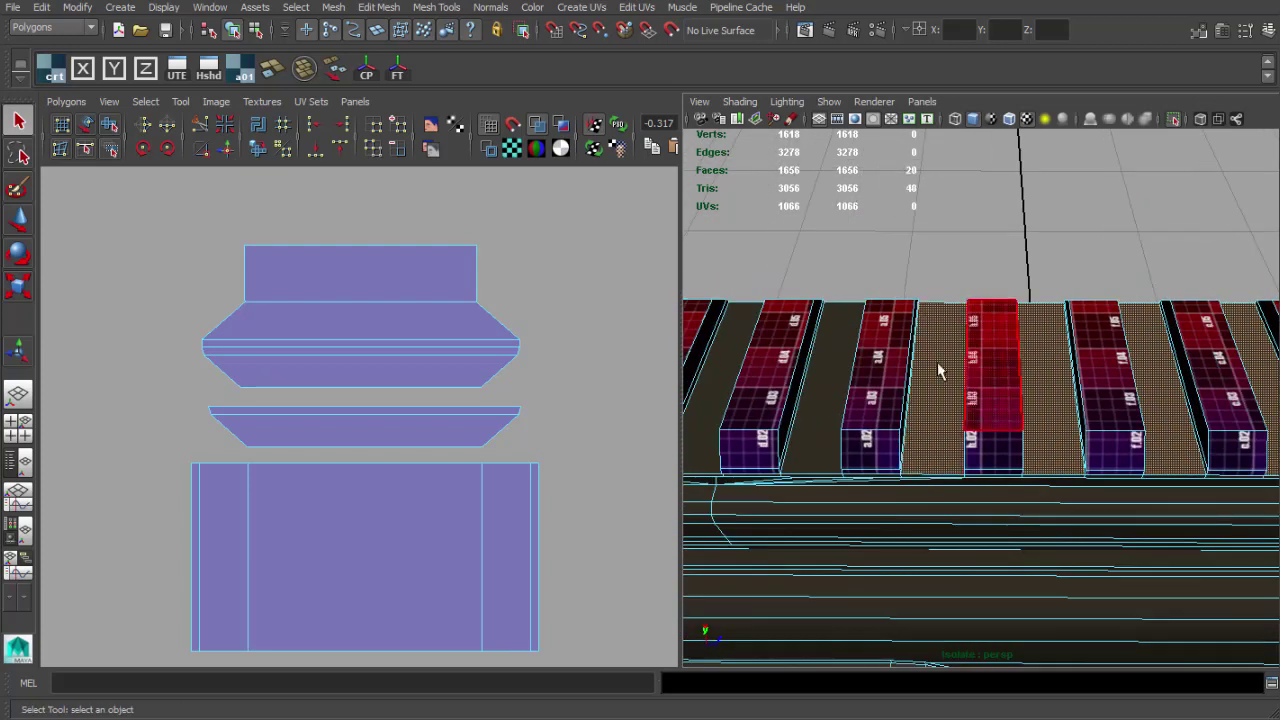
pyautogui.keyDown('alt'); pyautogui.moveTo(830, 368); pyautogui.dragTo(935, 364, button='middle'); pyautogui.keyUp('alt')
pyautogui.keyDown('alt'); pyautogui.moveTo(935, 364); pyautogui.dragTo(970, 362, button='right'); pyautogui.keyUp('alt')
pyautogui.keyDown('shift'); pyautogui.click(906, 363); pyautogui.keyUp('shift')
pyautogui.keyDown('alt'); pyautogui.moveTo(850, 360); pyautogui.dragTo(971, 342, button='middle'); pyautogui.keyUp('alt')
pyautogui.keyDown('shift'); pyautogui.click(905, 358); pyautogui.keyUp('shift')
pyautogui.keyDown('shift'); pyautogui.click(787, 356); pyautogui.keyUp('shift')
pyautogui.keyDown('alt'); pyautogui.moveTo(785, 356); pyautogui.dragTo(745, 366, button='right'); pyautogui.keyUp('alt')
pyautogui.keyDown('alt'); pyautogui.moveTo(745, 366); pyautogui.dragTo(1030, 350, button='middle'); pyautogui.keyUp('alt')
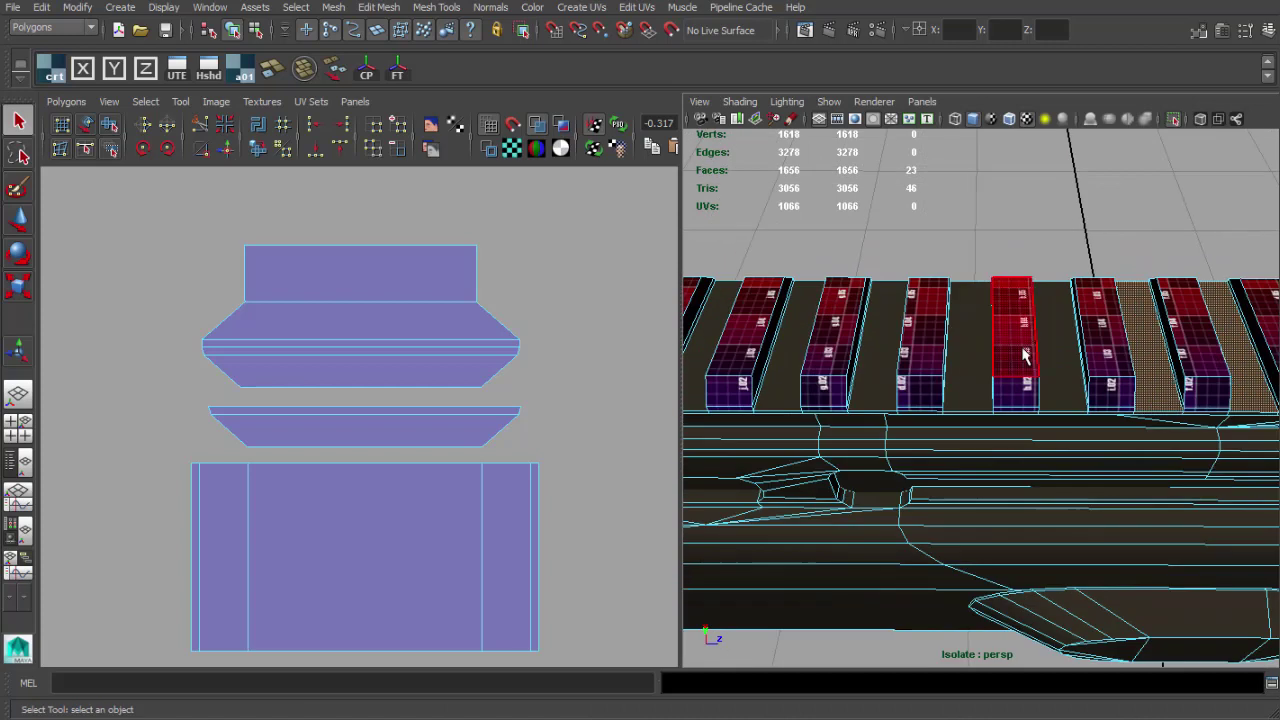
pyautogui.keyDown('shift'); pyautogui.click(788, 352); pyautogui.keyUp('shift')
pyautogui.keyDown('alt'); pyautogui.moveTo(788, 352); pyautogui.dragTo(1010, 342, button='middle'); pyautogui.keyUp('alt')
pyautogui.moveTo(1010, 342)
pyautogui.keyDown('alt'); pyautogui.mouseDown(button='right')
pyautogui.moveTo(909, 338)
pyautogui.moveTo(985, 347)
pyautogui.mouseUp(button='right'); pyautogui.keyUp('alt')
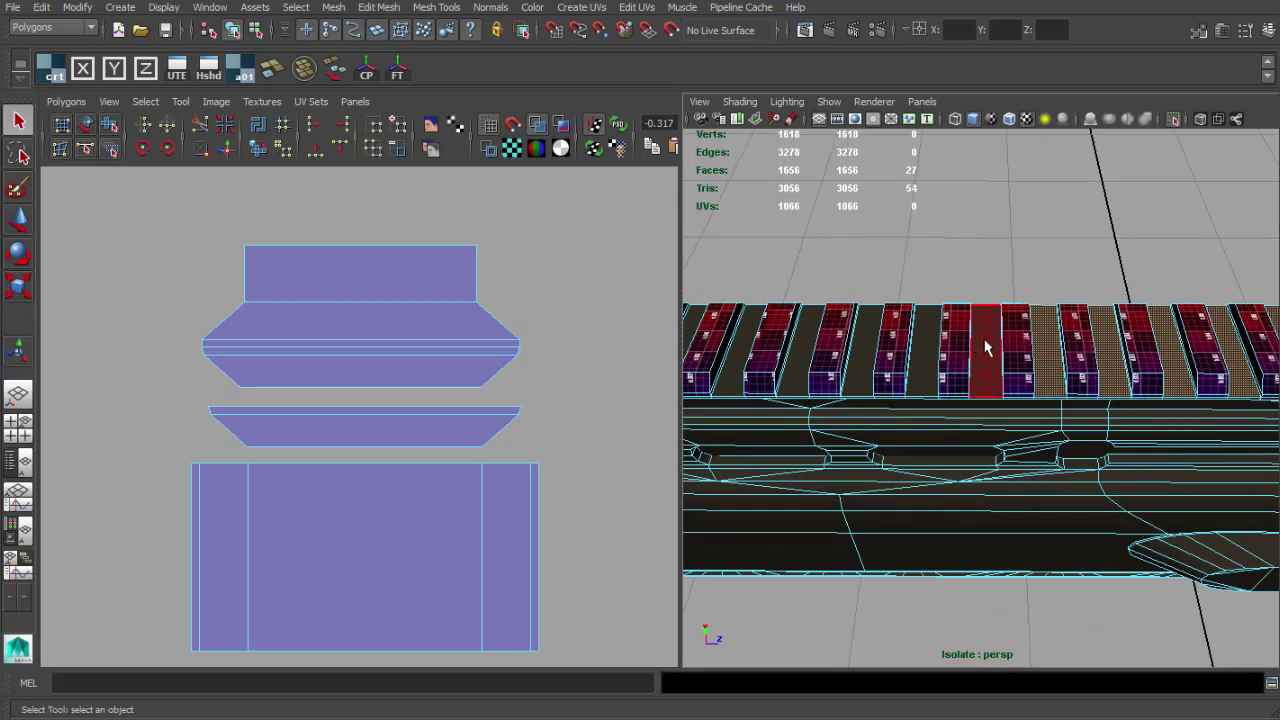
pyautogui.keyDown('shift'); pyautogui.click(804, 352); pyautogui.keyUp('shift')
pyautogui.keyDown('alt'); pyautogui.moveTo(804, 352); pyautogui.dragTo(957, 346, button='middle'); pyautogui.keyUp('alt')
pyautogui.scroll(2, 957, 346)
pyautogui.keyDown('shift'); pyautogui.click(820, 336); pyautogui.keyUp('shift')
pyautogui.scroll(-2, 812, 326)
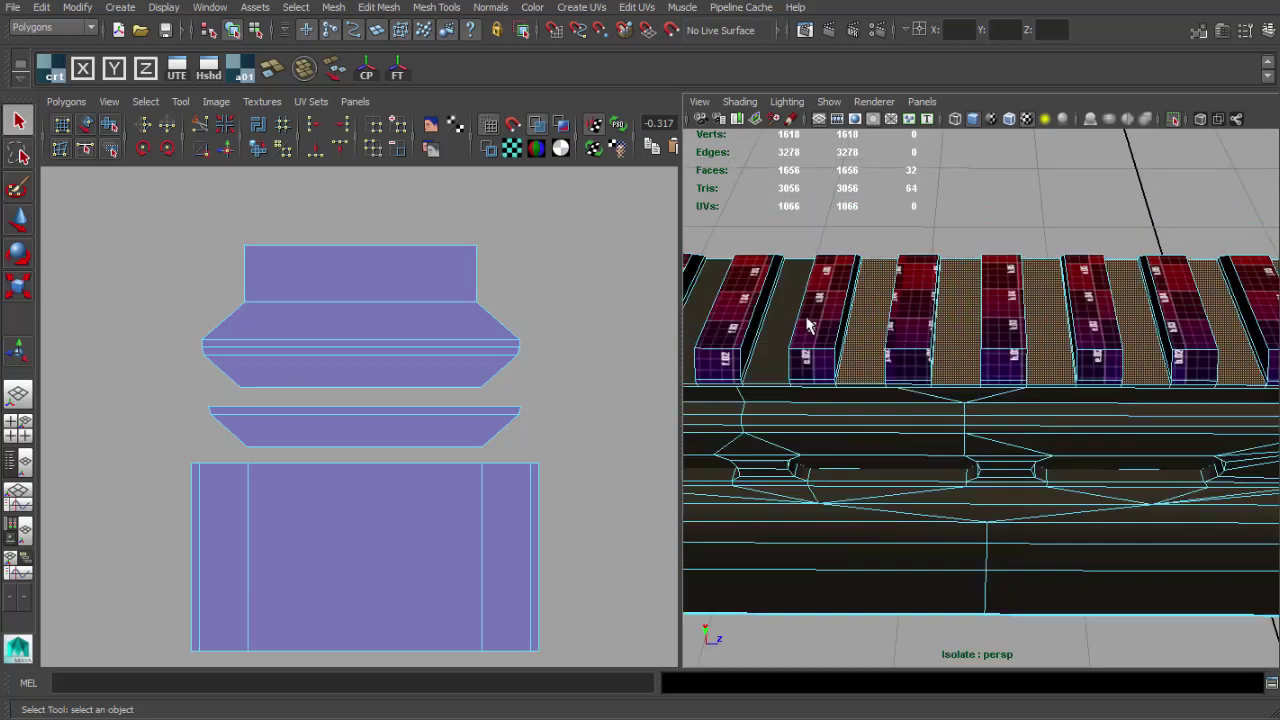
pyautogui.keyDown('alt'); pyautogui.moveTo(809, 322); pyautogui.dragTo(940, 318, button='middle'); pyautogui.keyUp('alt')
pyautogui.keyDown('shift'); pyautogui.click(860, 342); pyautogui.keyUp('shift')
pyautogui.scroll(2, 880, 356)
pyautogui.keyDown('alt'); pyautogui.moveTo(883, 360); pyautogui.dragTo(1035, 353, button='middle'); pyautogui.keyUp('alt')
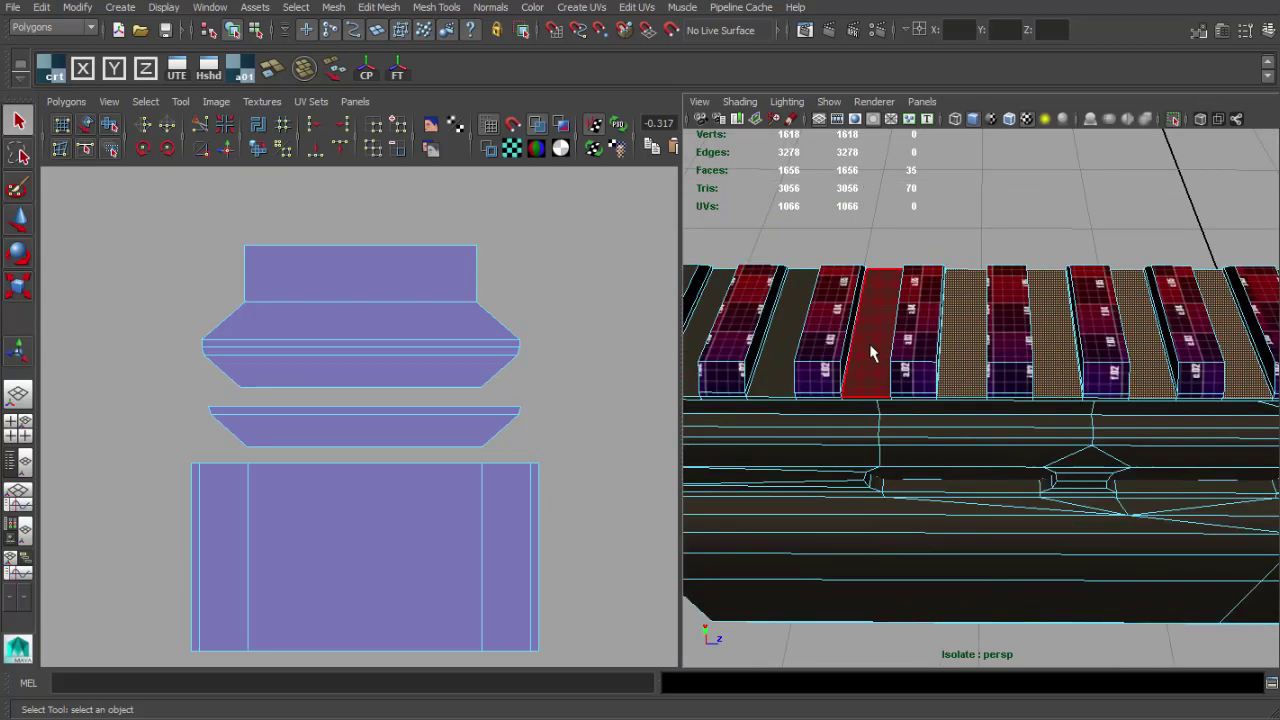
pyautogui.keyDown('alt'); pyautogui.moveTo(789, 349); pyautogui.dragTo(904, 293); pyautogui.keyUp('alt')
pyautogui.scroll(-4, 875, 335)
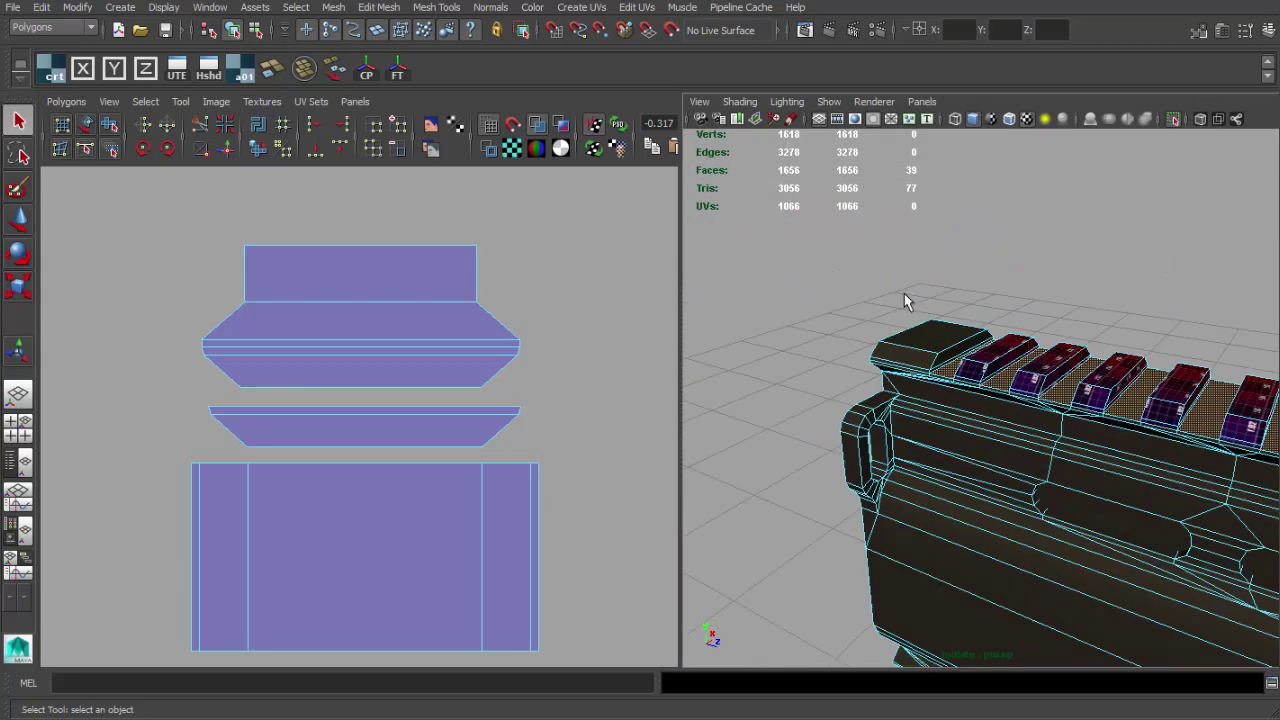
# - Planar-map the selected gap faces along the Y axis, then scale up their UVs and place them beside the teeth column
pyautogui.press('a')
pyautogui.click(116, 70)
pyautogui.press('w')
pyautogui.scroll(-4, 403, 398)
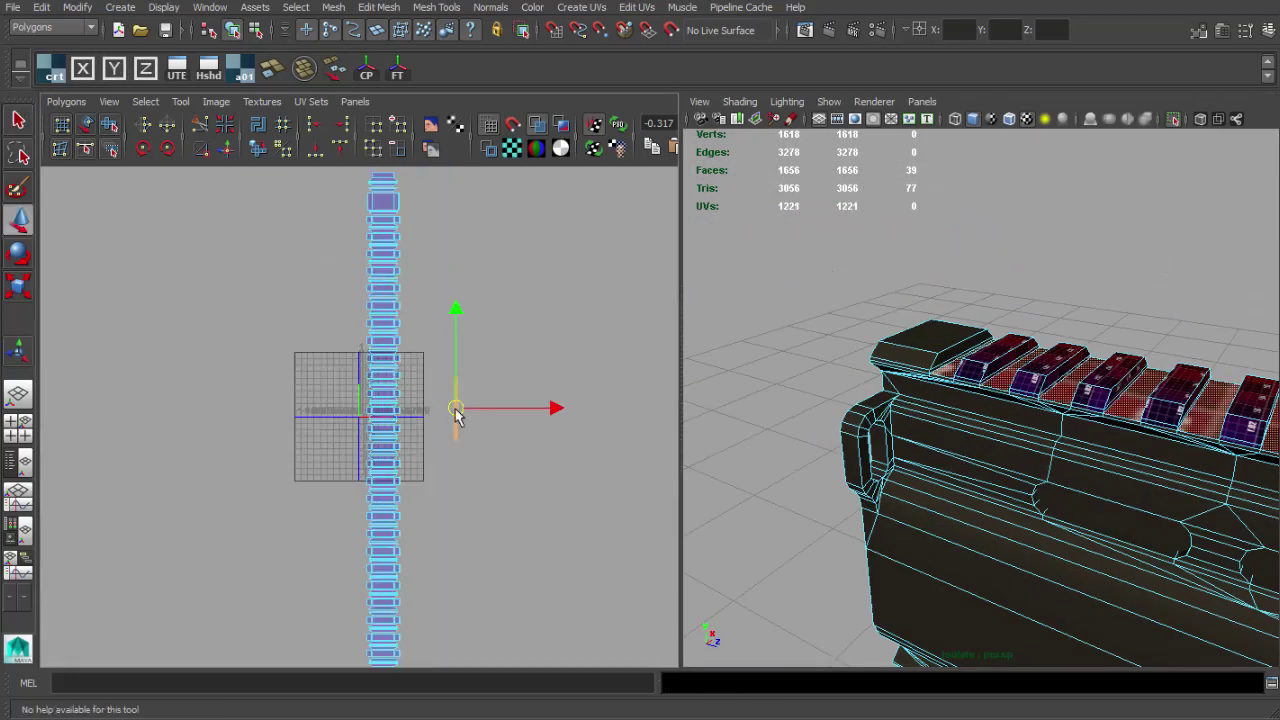
pyautogui.scroll(4, 1057, 455)
pyautogui.scroll(5, 463, 397)
pyautogui.keyDown('alt'); pyautogui.moveTo(615, 394); pyautogui.dragTo(396, 411, button='middle'); pyautogui.keyUp('alt')
pyautogui.press('w')
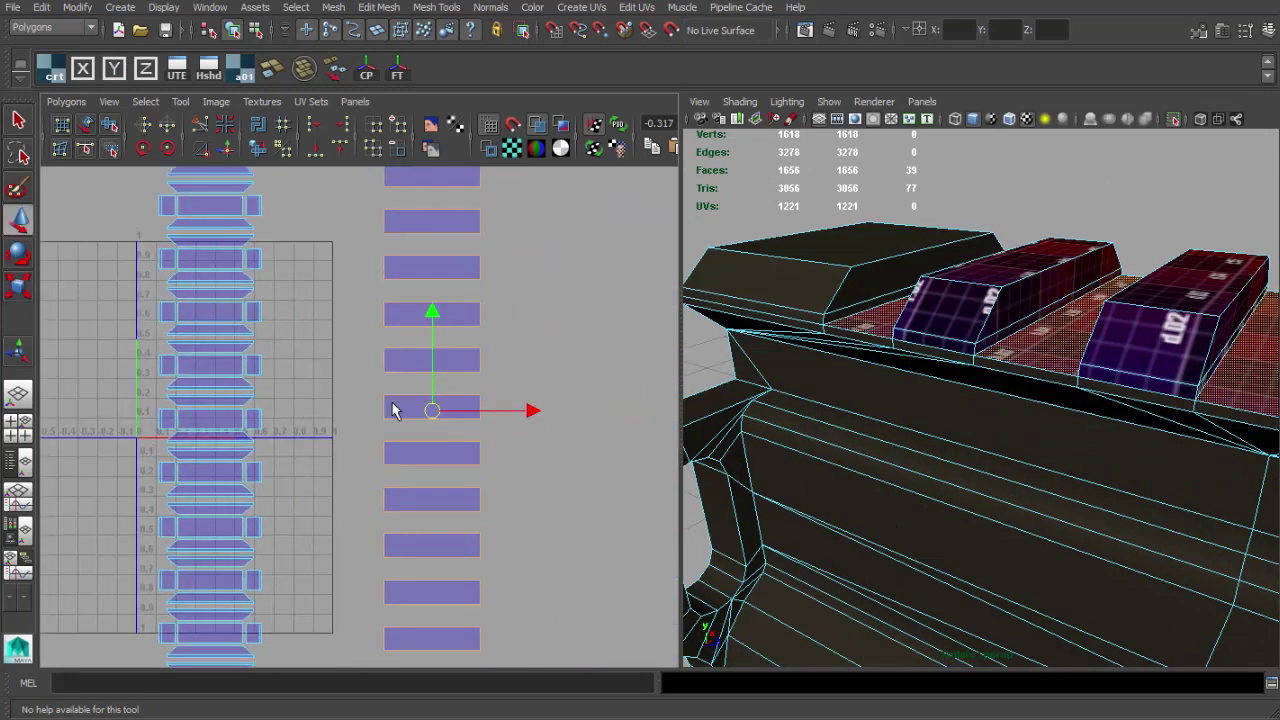
# - Scale the gap-face UVs to match the neighbouring teeth's checker density and place them beside the teeth column
pyautogui.moveTo(431, 409); pyautogui.dragTo(240, 404)
pyautogui.keyDown('alt'); pyautogui.moveTo(1020, 340); pyautogui.dragTo(890, 375); pyautogui.keyUp('alt')
pyautogui.keyDown('alt'); pyautogui.moveTo(890, 375); pyautogui.dragTo(940, 371, button='right'); pyautogui.keyUp('alt')
pyautogui.keyDown('alt'); pyautogui.moveTo(940, 371); pyautogui.dragTo(840, 368); pyautogui.keyUp('alt')
pyautogui.keyDown('alt'); pyautogui.moveTo(840, 368); pyautogui.dragTo(868, 368, button='right'); pyautogui.keyUp('alt')
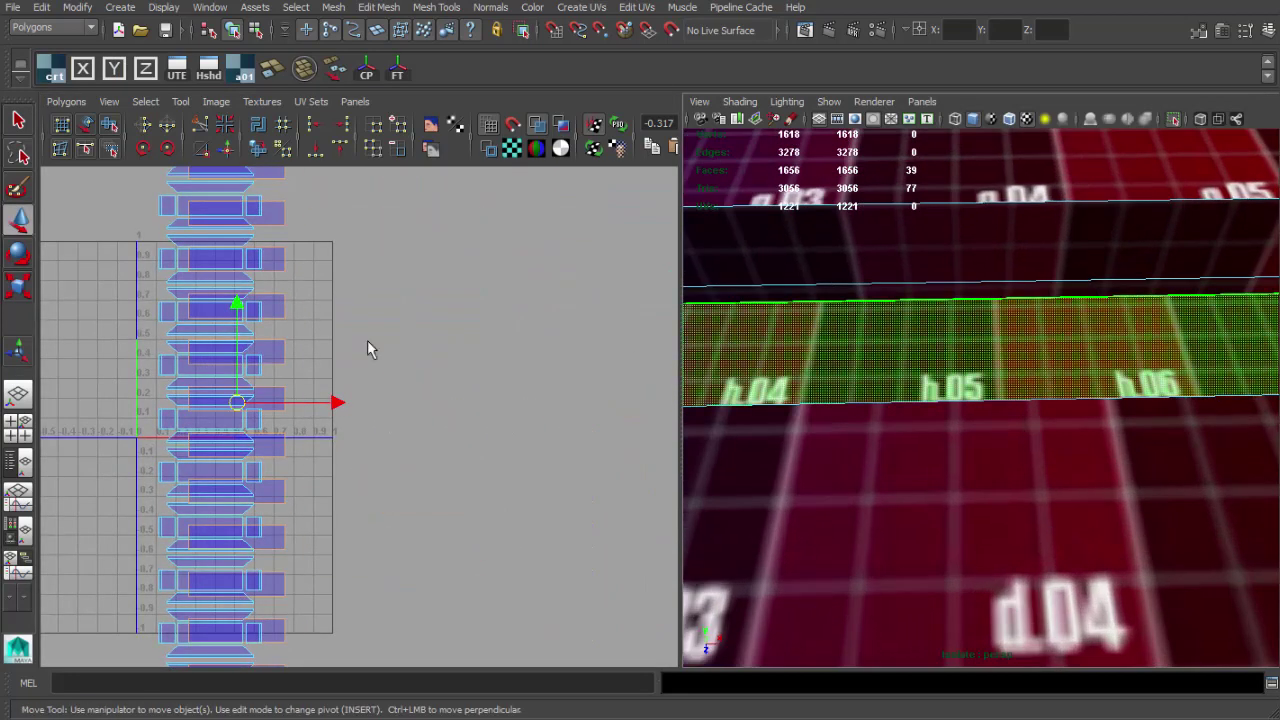
pyautogui.moveTo(333, 407); pyautogui.dragTo(466, 406)
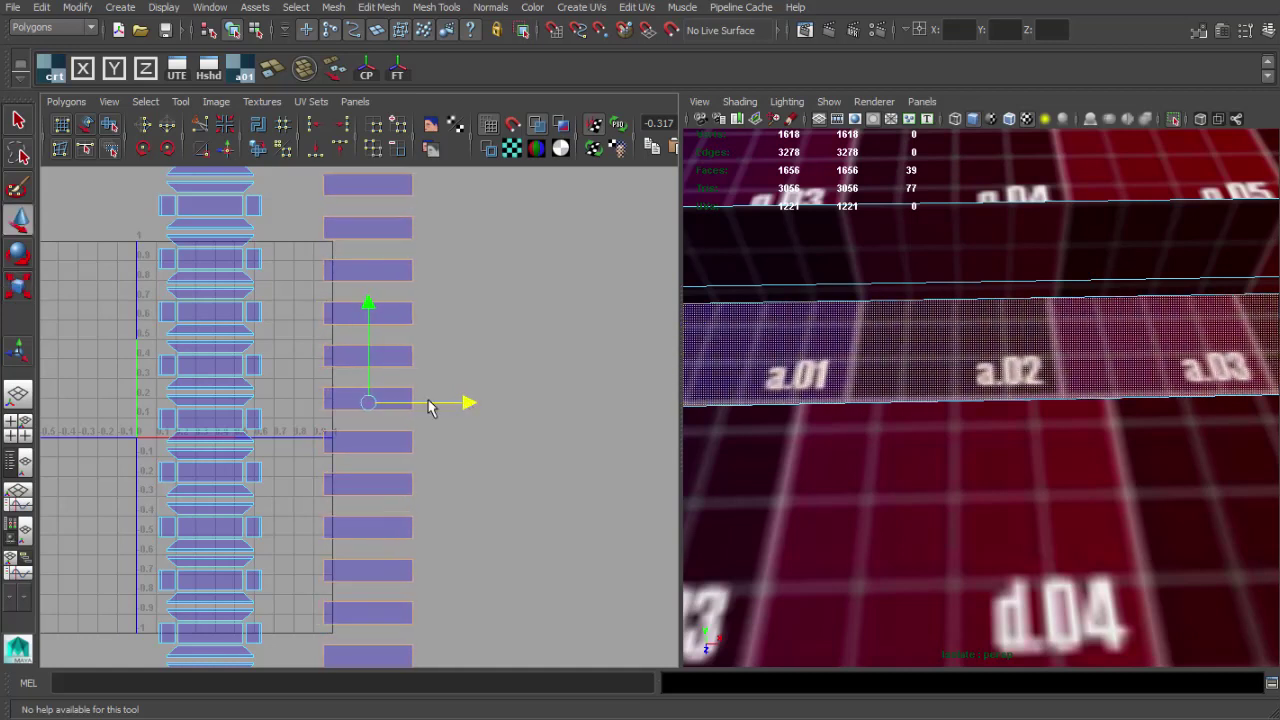
pyautogui.press('r')
pyautogui.moveTo(370, 403); pyautogui.dragTo(368, 404)
pyautogui.press('w')
pyautogui.keyDown('alt'); pyautogui.moveTo(368, 404); pyautogui.dragTo(480, 377, button='right'); pyautogui.keyUp('alt')
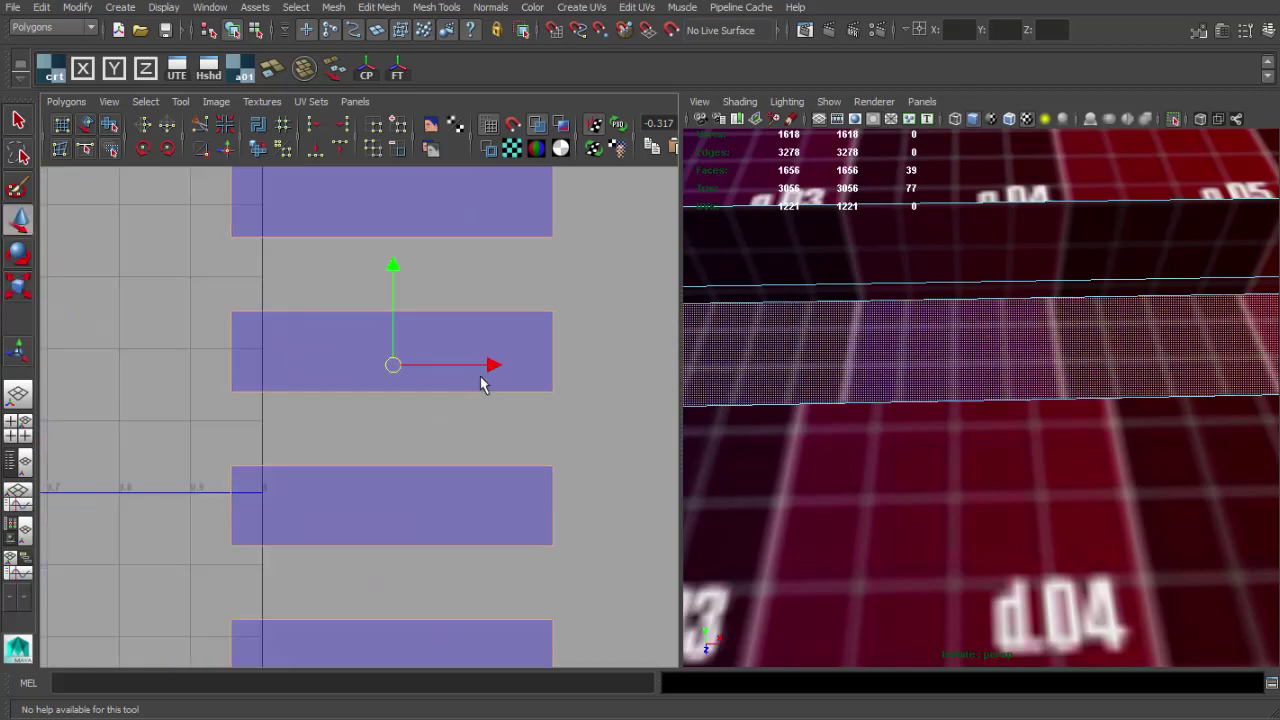
pyautogui.moveTo(486, 369); pyautogui.dragTo(484, 373)
# - Inspect the checker texture on the gap faces between the teeth, then reselect the receiver object
pyautogui.keyDown('alt'); pyautogui.moveTo(1050, 382); pyautogui.dragTo(945, 382, button='right'); pyautogui.keyUp('alt')
pyautogui.keyDown('alt'); pyautogui.moveTo(945, 382); pyautogui.dragTo(1011, 384); pyautogui.keyUp('alt')
pyautogui.press('q')
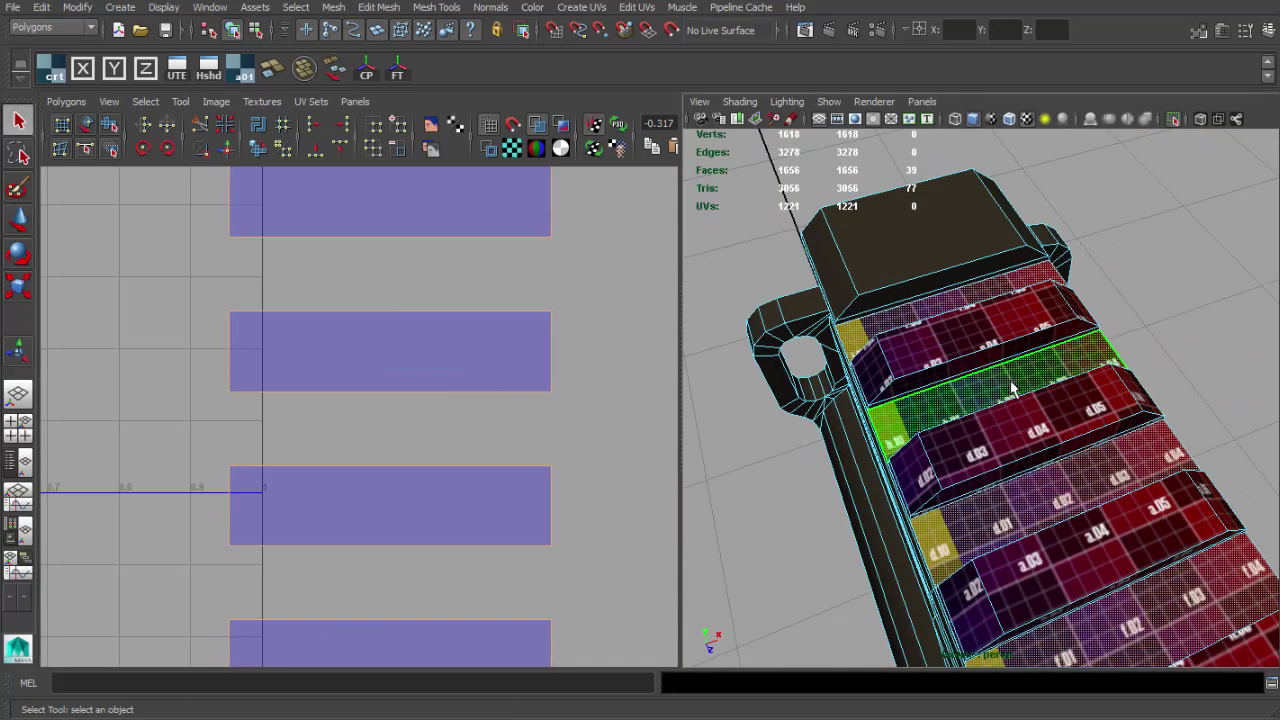
pyautogui.click(1182, 288)
pyautogui.keyDown('alt'); pyautogui.moveTo(1182, 288); pyautogui.dragTo(908, 302); pyautogui.keyUp('alt')
pyautogui.click(900, 345)
# - Isolate the stray side face that forms a thin line beside the gap shells and delete its UVs
pyautogui.keyDown('alt'); pyautogui.moveTo(492, 318); pyautogui.dragTo(372, 360, button='right'); pyautogui.keyUp('alt')
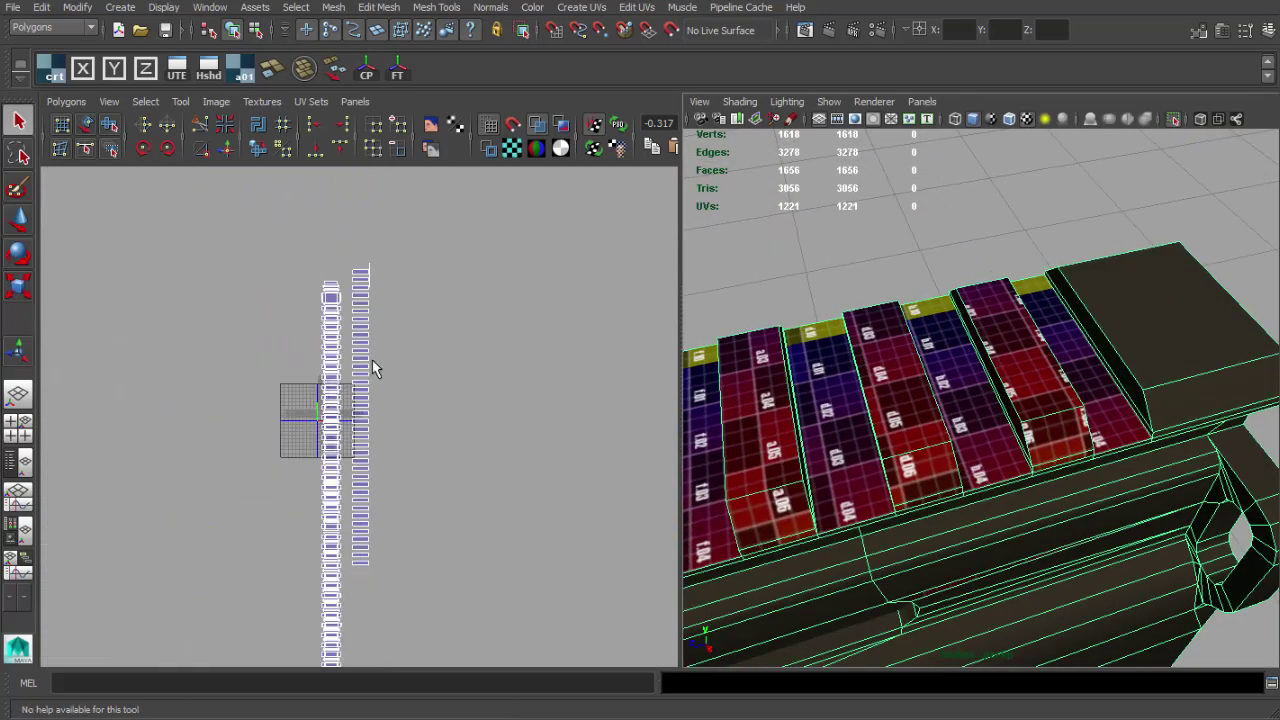
pyautogui.scroll(6, 381, 322)
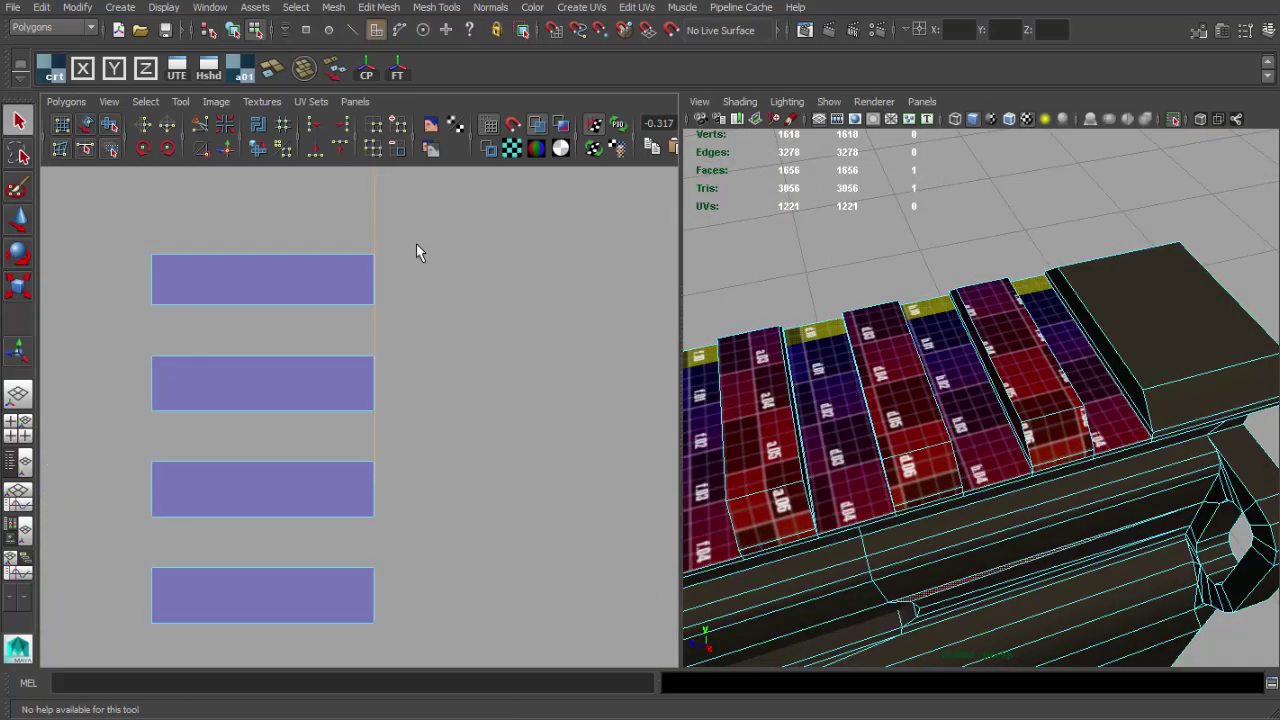
pyautogui.moveTo(349, 213); pyautogui.dragTo(395, 475)
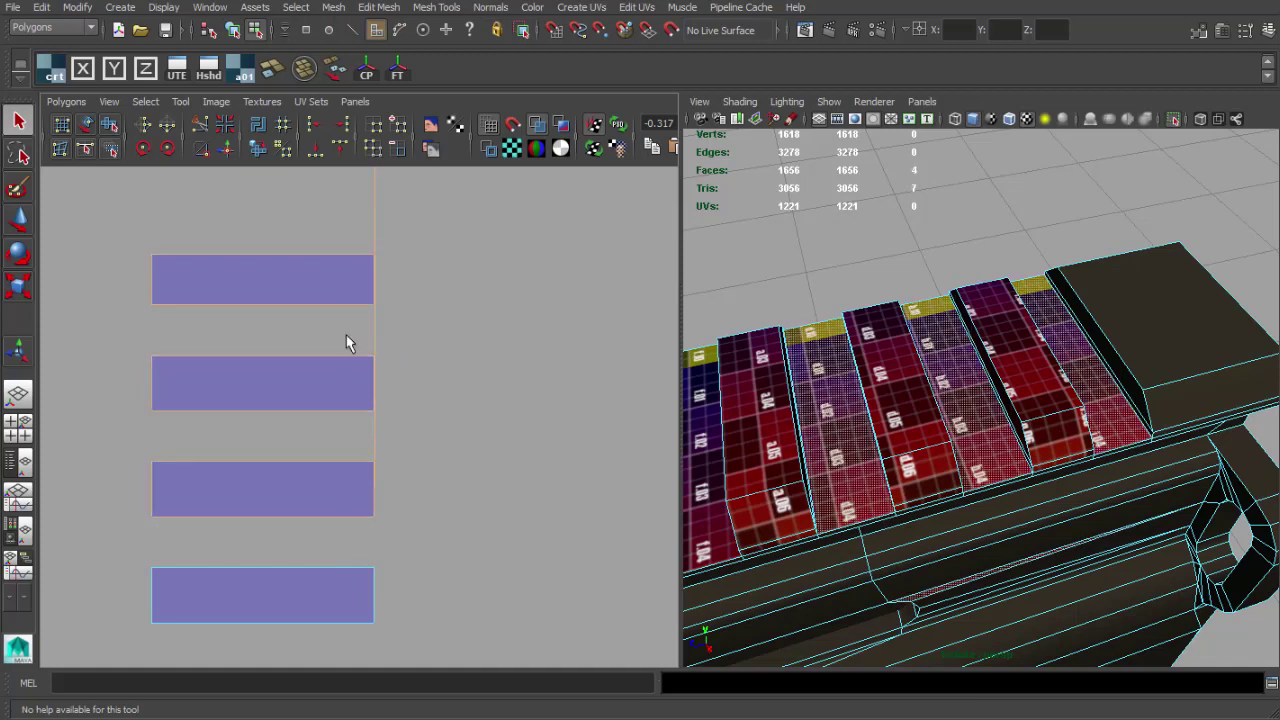
pyautogui.keyDown('alt'); pyautogui.moveTo(347, 337); pyautogui.dragTo(289, 340, button='right'); pyautogui.keyUp('alt')
pyautogui.keyDown('ctrl'); pyautogui.moveTo(214, 257); pyautogui.dragTo(334, 542); pyautogui.keyUp('ctrl')
pyautogui.moveTo(825, 368)
pyautogui.keyDown('alt'); pyautogui.mouseDown()
pyautogui.moveTo(890, 338)
pyautogui.moveTo(1197, 300)
pyautogui.moveTo(834, 334)
pyautogui.mouseUp(); pyautogui.keyUp('alt')
pyautogui.press('4')
pyautogui.press('6')
pyautogui.keyDown('alt'); pyautogui.moveTo(1015, 383); pyautogui.dragTo(900, 375); pyautogui.keyUp('alt')
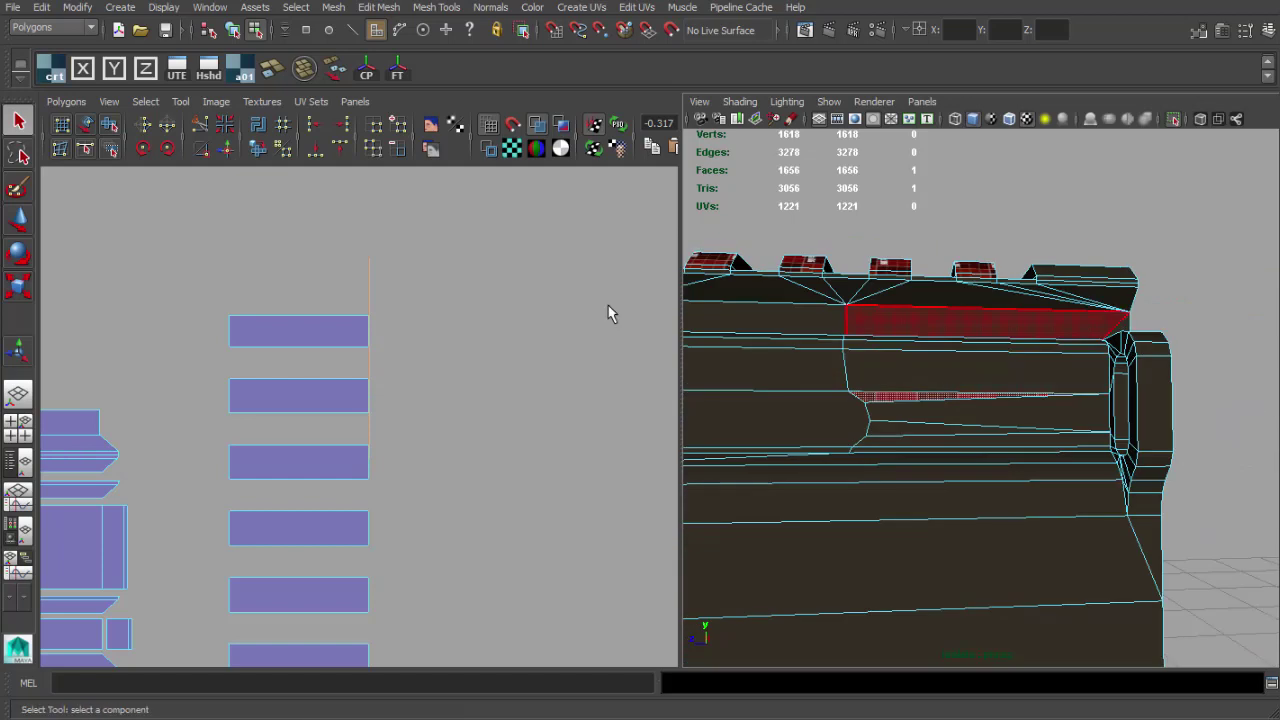
pyautogui.click(66, 101)
pyautogui.click(126, 618)
# - Select the whole column of gap UVs and move it close beside the teeth column with their ends level
pyautogui.keyDown('alt'); pyautogui.moveTo(441, 446); pyautogui.dragTo(368, 500, button='right'); pyautogui.keyUp('alt')
pyautogui.keyDown('alt'); pyautogui.moveTo(351, 611); pyautogui.dragTo(359, 507, button='middle'); pyautogui.keyUp('alt')
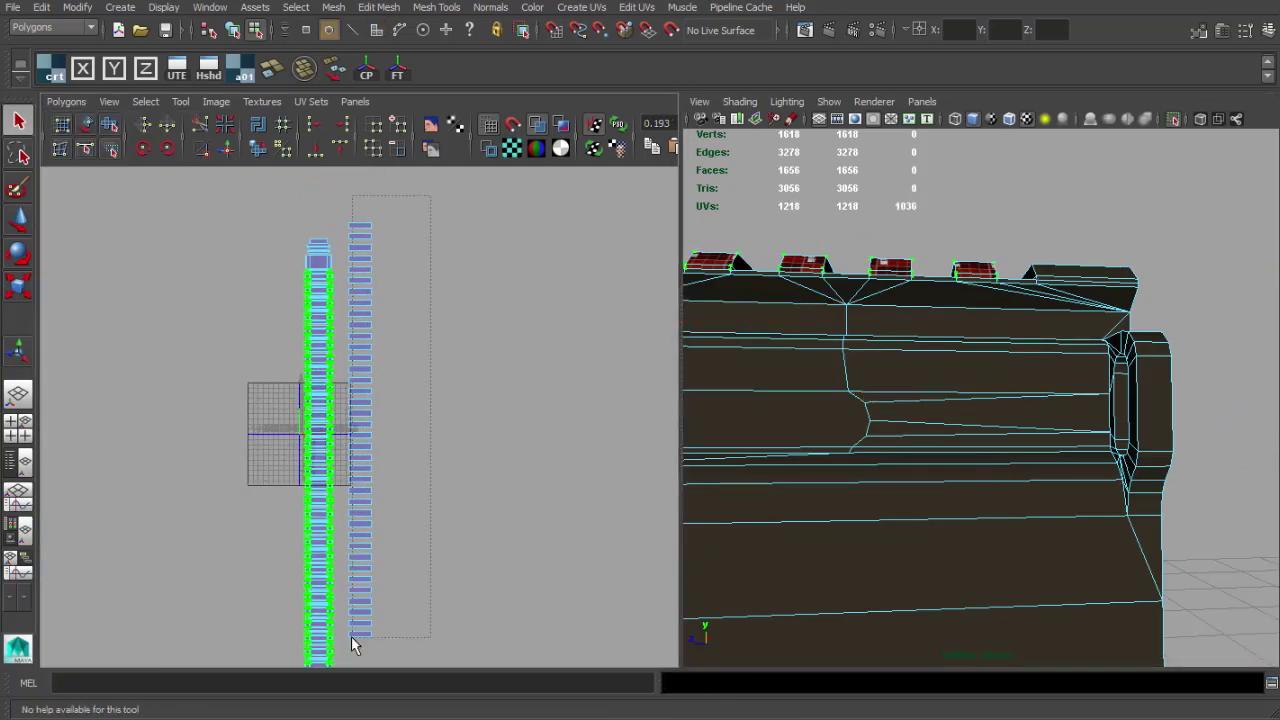
pyautogui.moveTo(348, 450); pyautogui.dragTo(345, 445)
pyautogui.scroll(3, 348, 456)
pyautogui.keyDown('alt'); pyautogui.moveTo(320, 445); pyautogui.dragTo(326, 570, button='middle'); pyautogui.keyUp('alt')
pyautogui.keyDown('alt'); pyautogui.moveTo(352, 408); pyautogui.dragTo(412, 630, button='middle'); pyautogui.keyUp('alt')
pyautogui.scroll(-1, 333, 517)
pyautogui.keyDown('alt'); pyautogui.moveTo(412, 630); pyautogui.dragTo(493, 390, button='right'); pyautogui.keyUp('alt')
pyautogui.scroll(-3, 424, 423)
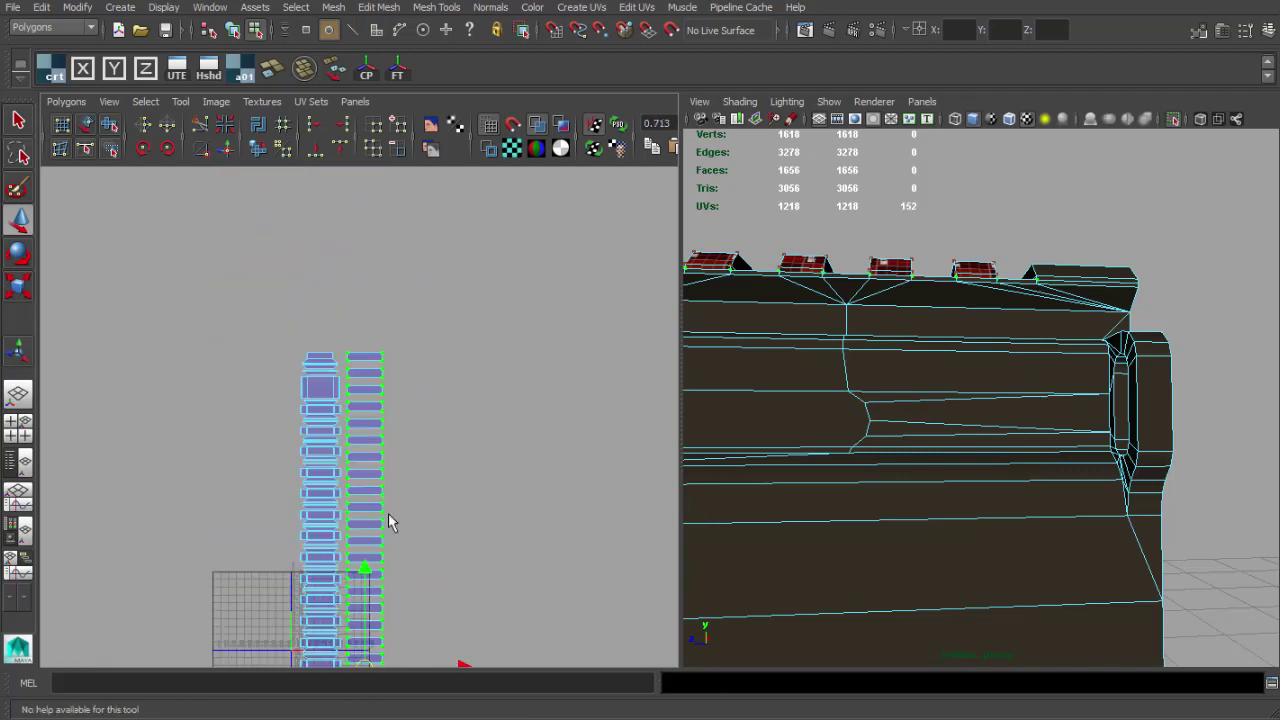
pyautogui.scroll(5, 373, 540)
# - Return to object mode and examine the checker texture on the teeth and gaps along the whole top rail
pyautogui.press('q')
pyautogui.moveTo(811, 354); pyautogui.dragTo(900, 240, button='right')
pyautogui.scroll(-4, 902, 226)
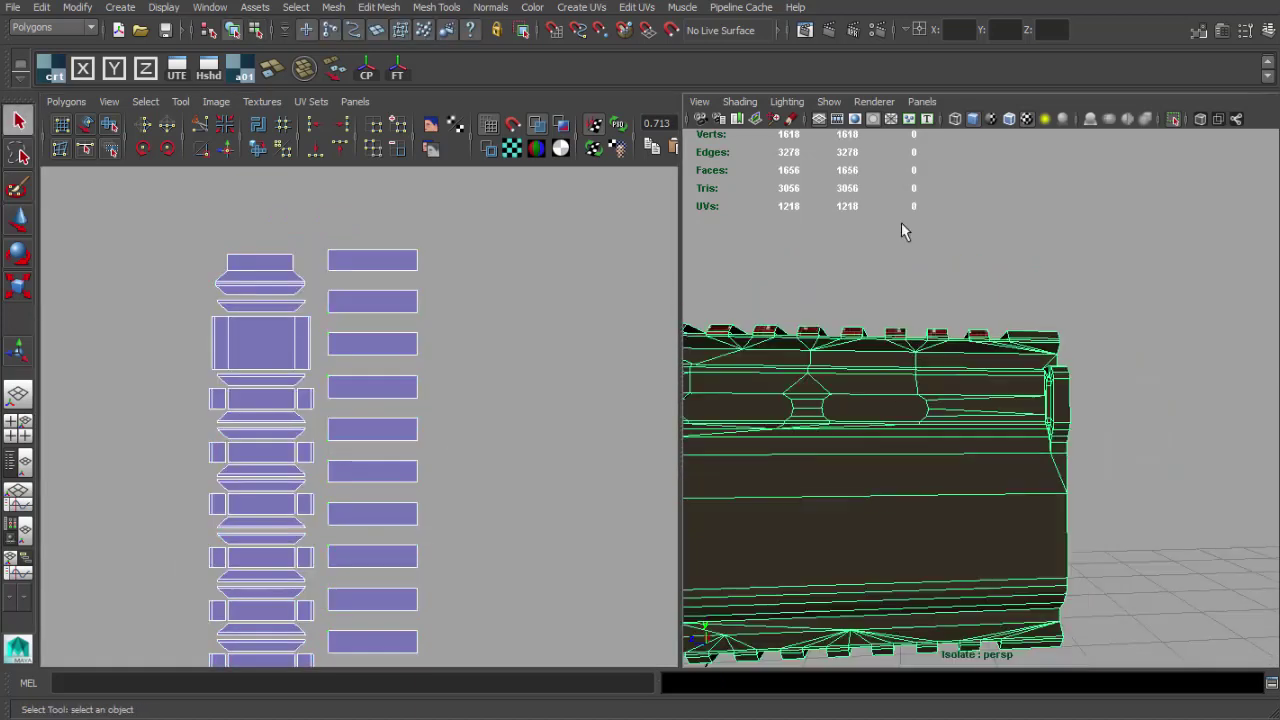
pyautogui.click(902, 226)
pyautogui.keyDown('alt'); pyautogui.moveTo(885, 262); pyautogui.dragTo(745, 352); pyautogui.keyUp('alt')
pyautogui.click(745, 370)
pyautogui.keyDown('alt'); pyautogui.moveTo(561, 463); pyautogui.dragTo(415, 464, button='right'); pyautogui.keyUp('alt')
pyautogui.keyDown('alt'); pyautogui.moveTo(415, 464); pyautogui.dragTo(391, 424, button='middle'); pyautogui.keyUp('alt')
pyautogui.keyDown('alt'); pyautogui.moveTo(391, 424); pyautogui.dragTo(478, 420, button='right'); pyautogui.keyUp('alt')
pyautogui.keyDown('alt'); pyautogui.moveTo(960, 290); pyautogui.dragTo(865, 300); pyautogui.keyUp('alt')
pyautogui.scroll(3, 980, 275)
pyautogui.click(1049, 258)
pyautogui.scroll(-3, 934, 291)
pyautogui.keyDown('alt'); pyautogui.moveTo(1049, 263); pyautogui.dragTo(1275, 271); pyautogui.keyUp('alt')
pyautogui.scroll(-4, 945, 300)
pyautogui.keyDown('alt'); pyautogui.moveTo(934, 306); pyautogui.dragTo(1074, 176, button='middle'); pyautogui.keyUp('alt')
pyautogui.scroll(4, 1097, 206)
pyautogui.keyDown('alt'); pyautogui.moveTo(1097, 206); pyautogui.dragTo(766, 223); pyautogui.keyUp('alt')
pyautogui.scroll(-3, 1045, 197)
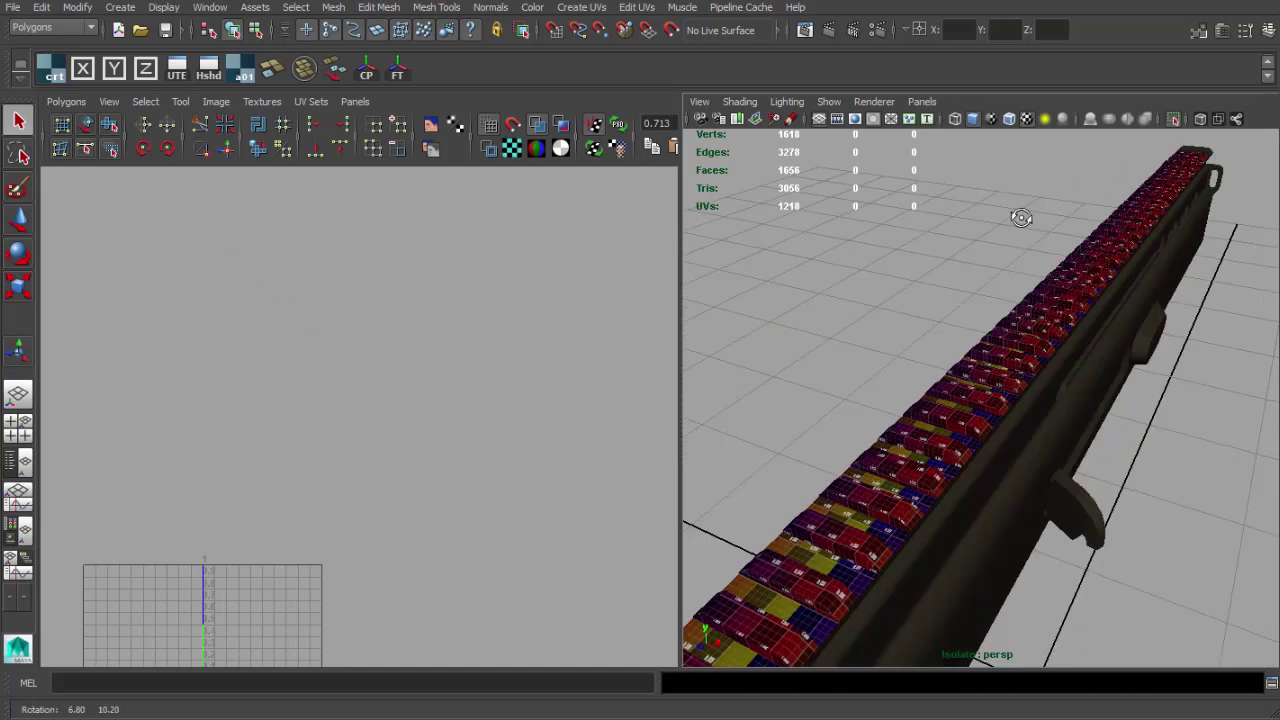
pyautogui.scroll(-4, 766, 223)
pyautogui.keyDown('alt'); pyautogui.moveTo(766, 223); pyautogui.dragTo(900, 280, button='middle'); pyautogui.keyUp('alt')
pyautogui.scroll(4, 925, 280)
pyautogui.keyDown('alt'); pyautogui.moveTo(933, 279); pyautogui.dragTo(1050, 265); pyautogui.keyUp('alt')
# - Widen the perspective view, examine the untextured side of the rail below the teeth, and select the receiver
pyautogui.moveTo(680, 299); pyautogui.dragTo(519, 301)
pyautogui.keyDown('alt'); pyautogui.moveTo(850, 320); pyautogui.dragTo(797, 378); pyautogui.keyUp('alt')
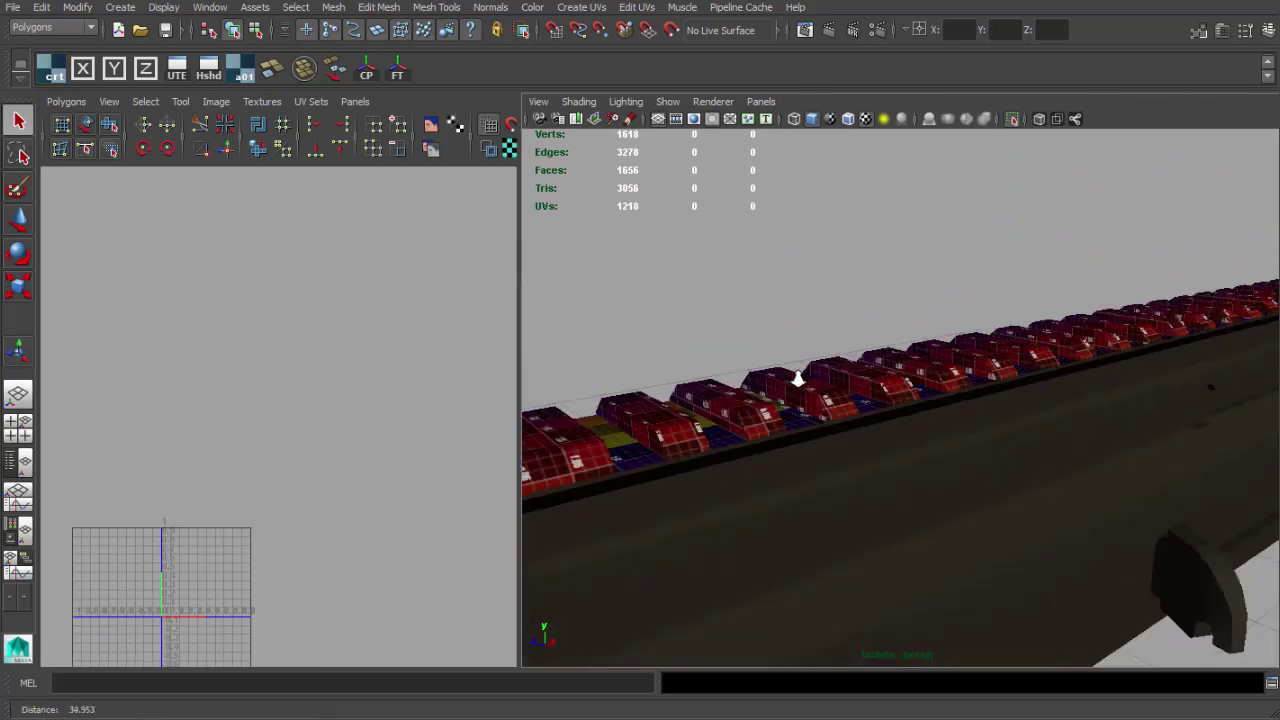
pyautogui.scroll(-3, 797, 378)
pyautogui.keyDown('alt'); pyautogui.moveTo(797, 378); pyautogui.dragTo(729, 364, button='middle'); pyautogui.keyUp('alt')
pyautogui.scroll(4, 760, 370)
pyautogui.keyDown('alt'); pyautogui.moveTo(790, 375); pyautogui.dragTo(847, 370); pyautogui.keyUp('alt')
pyautogui.click(849, 373)
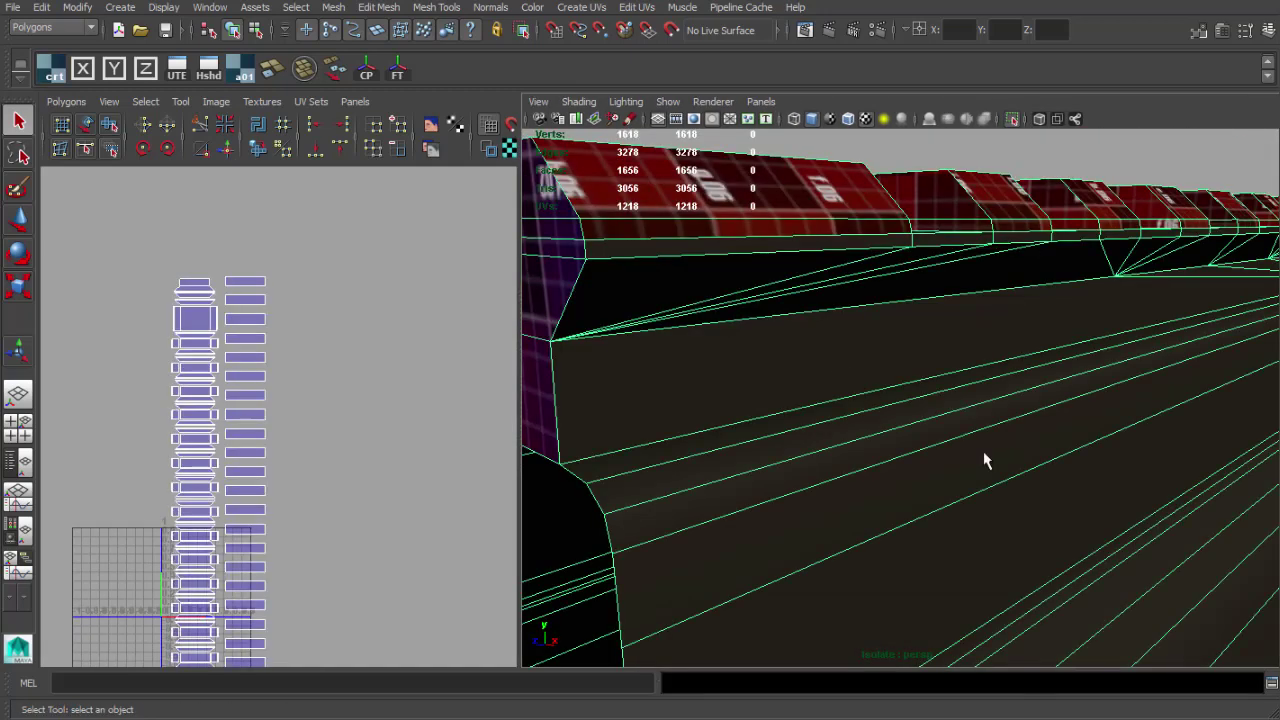
# - Switch to the four-view layout, frame the receiver in the views, and enlarge the front view
pyautogui.press('space')
pyautogui.press('f')
pyautogui.keyDown('alt'); pyautogui.moveTo(1023, 548); pyautogui.dragTo(1005, 532); pyautogui.keyUp('alt')
pyautogui.press('space')
pyautogui.press('space')
pyautogui.moveTo(716, 355); pyautogui.dragTo(772, 363)
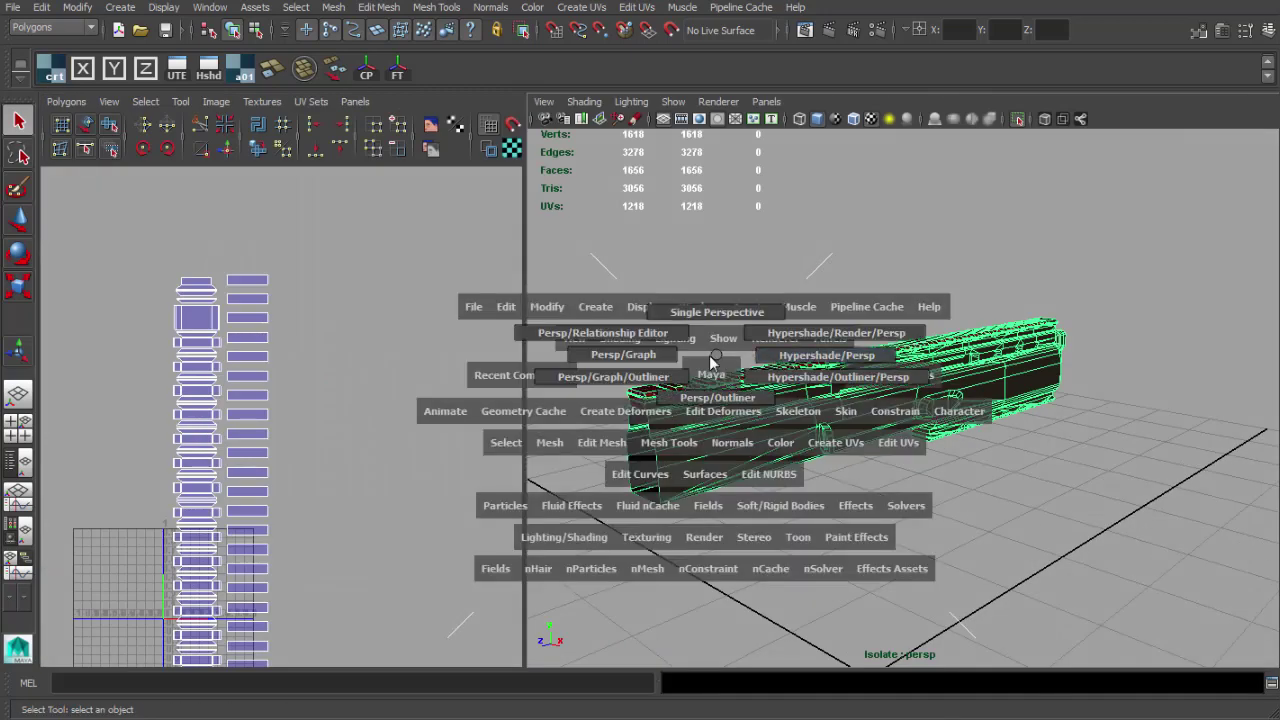
pyautogui.click(20, 430)
pyautogui.press('f')
pyautogui.press('f')
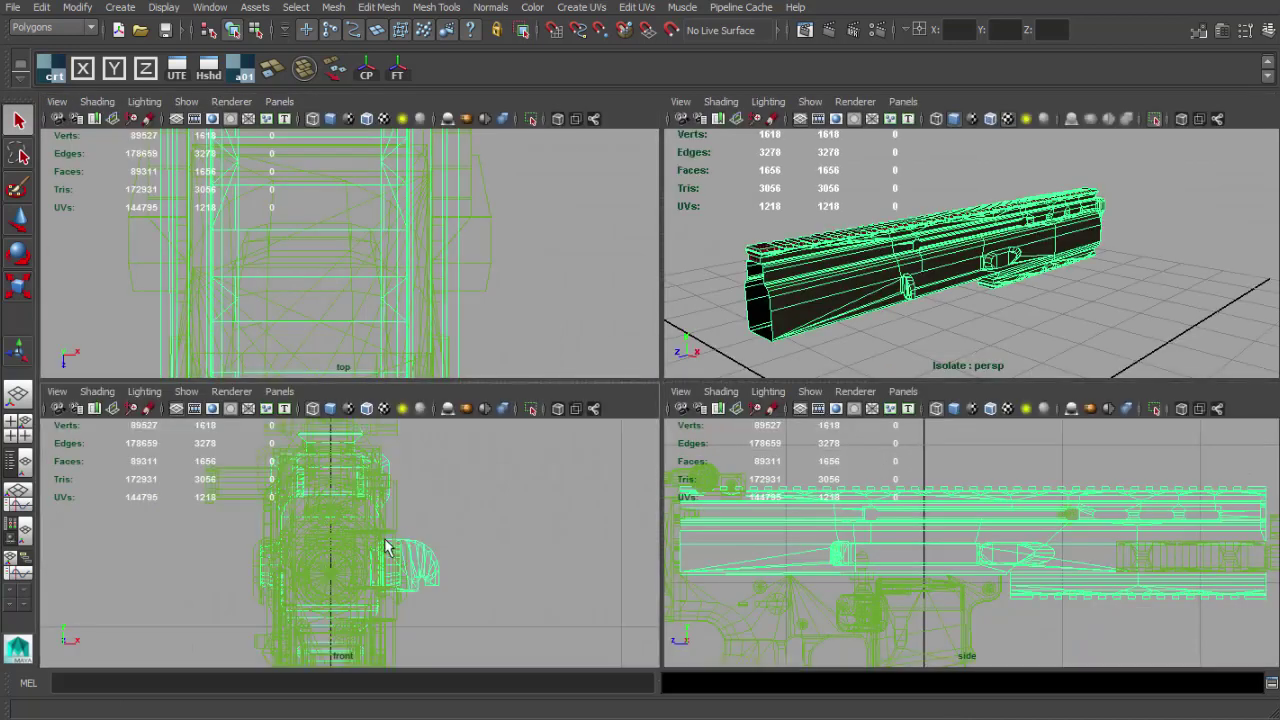
pyautogui.press('space')
# - Select the rail's side faces beneath the teeth in the front view and check the selection in perspective
pyautogui.scroll(6, 682, 250)
pyautogui.keyDown('alt'); pyautogui.moveTo(694, 138); pyautogui.dragTo(719, 454, button='middle'); pyautogui.keyUp('alt')
pyautogui.scroll(-3, 916, 462)
pyautogui.scroll(5, 916, 462)
pyautogui.press('F11')
pyautogui.moveTo(420, 468); pyautogui.dragTo(393, 491)
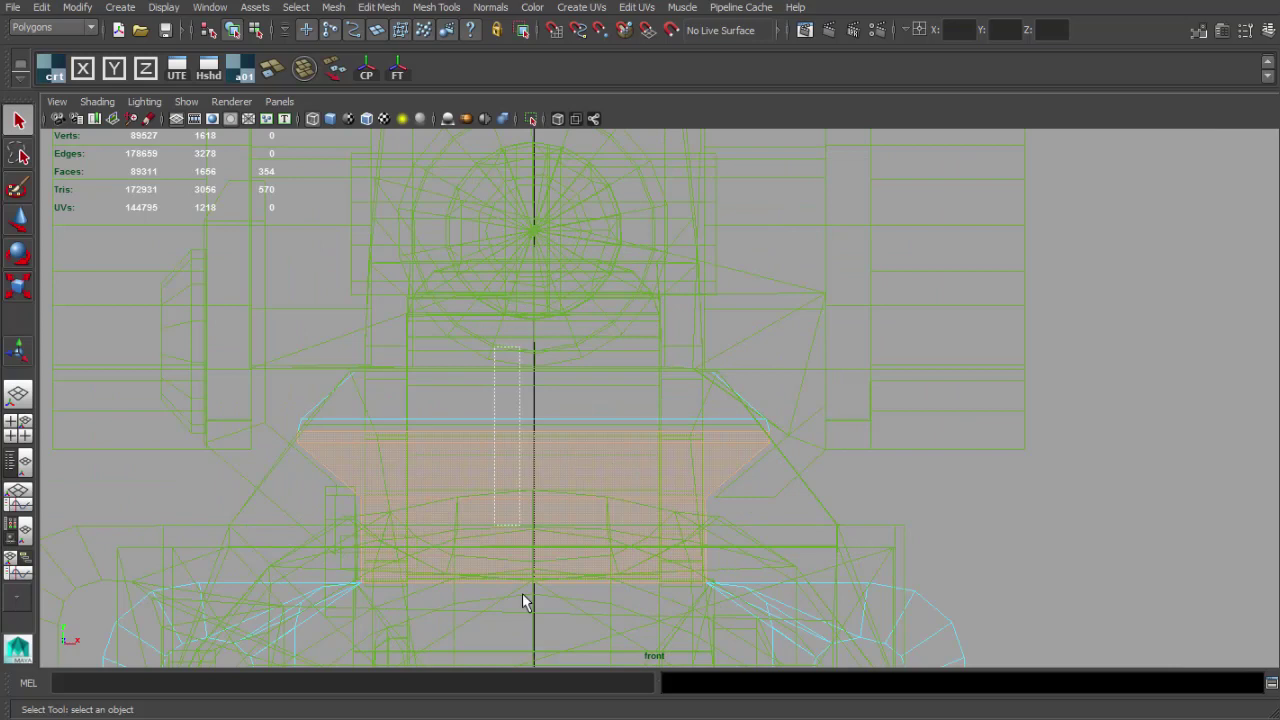
pyautogui.keyDown('ctrl'); pyautogui.moveTo(522, 593); pyautogui.dragTo(526, 612); pyautogui.keyUp('ctrl')
pyautogui.press('space')
pyautogui.press('space')
pyautogui.scroll(5, 891, 380)
pyautogui.keyDown('alt'); pyautogui.moveTo(891, 380); pyautogui.dragTo(1095, 451, button='right'); pyautogui.keyUp('alt')
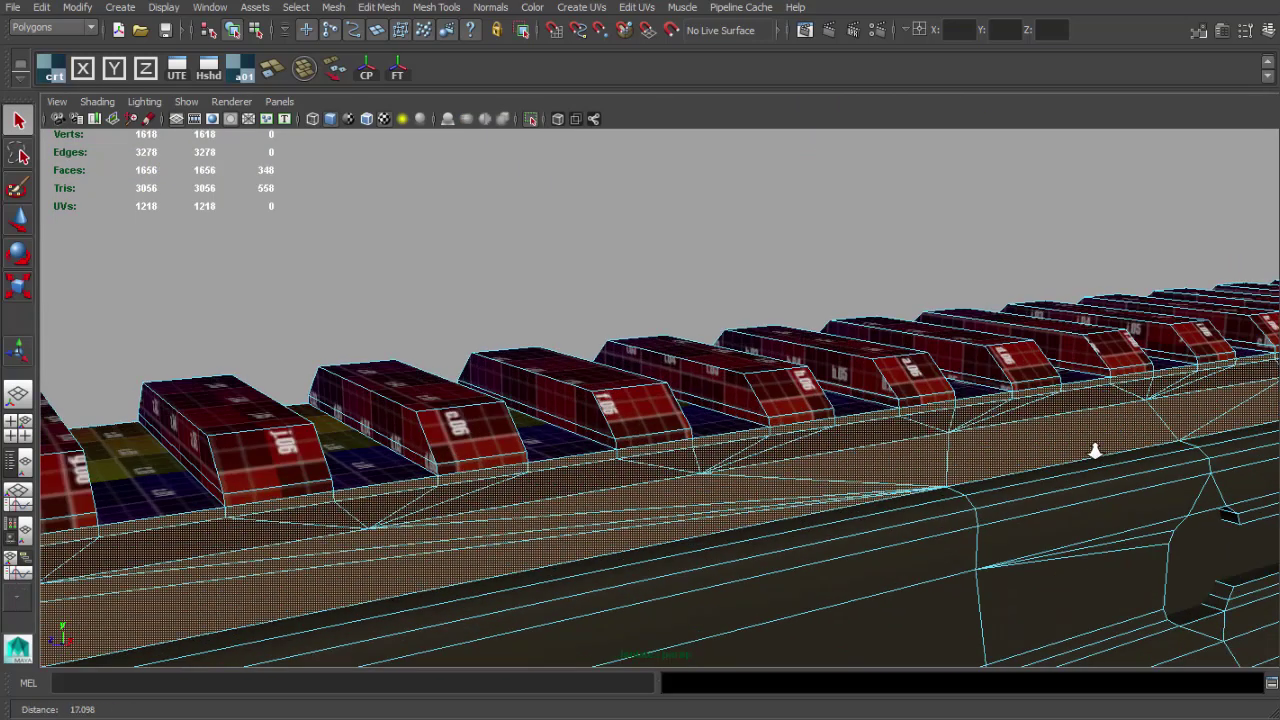
pyautogui.keyDown('alt'); pyautogui.moveTo(1095, 451); pyautogui.dragTo(1055, 432); pyautogui.keyUp('alt')
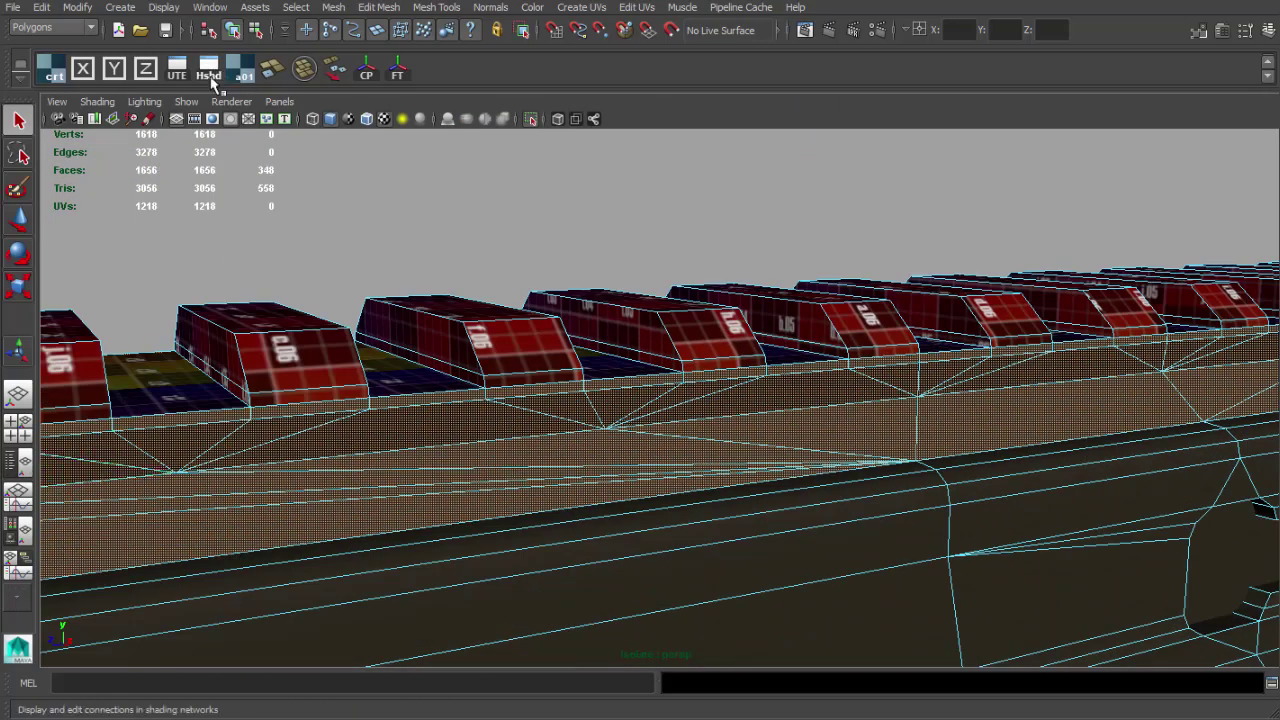
# - Open and enlarge a separate UV Texture Editor, then planar-map the selected rail side faces along the X axis
pyautogui.click(178, 73)
pyautogui.moveTo(249, 143); pyautogui.dragTo(210, 133)
pyautogui.scroll(-4, 674, 429)
pyautogui.keyDown('alt'); pyautogui.moveTo(674, 429); pyautogui.dragTo(620, 440); pyautogui.keyUp('alt')
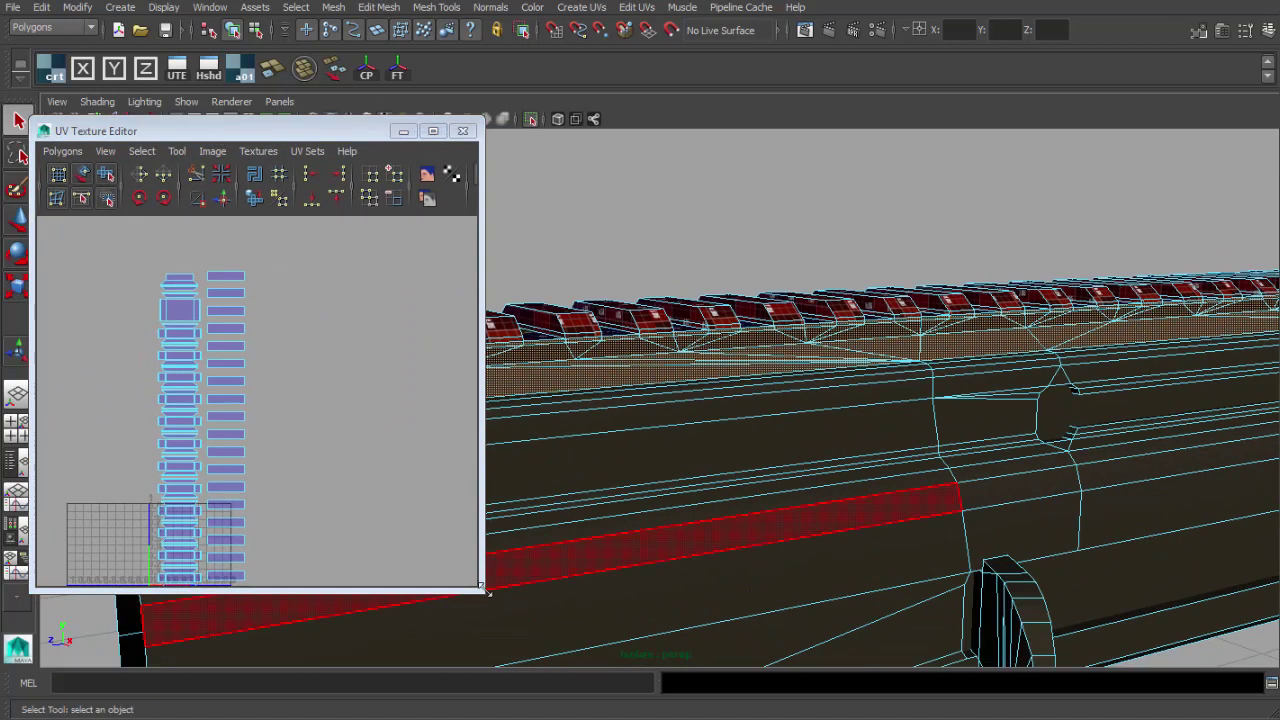
pyautogui.moveTo(484, 589); pyautogui.dragTo(545, 638)
pyautogui.keyDown('alt'); pyautogui.moveTo(774, 488); pyautogui.dragTo(815, 482); pyautogui.keyUp('alt')
pyautogui.scroll(-4, 223, 346)
pyautogui.keyDown('alt'); pyautogui.moveTo(223, 346); pyautogui.dragTo(30, 308, button='middle'); pyautogui.keyUp('alt')
pyautogui.click(84, 70)
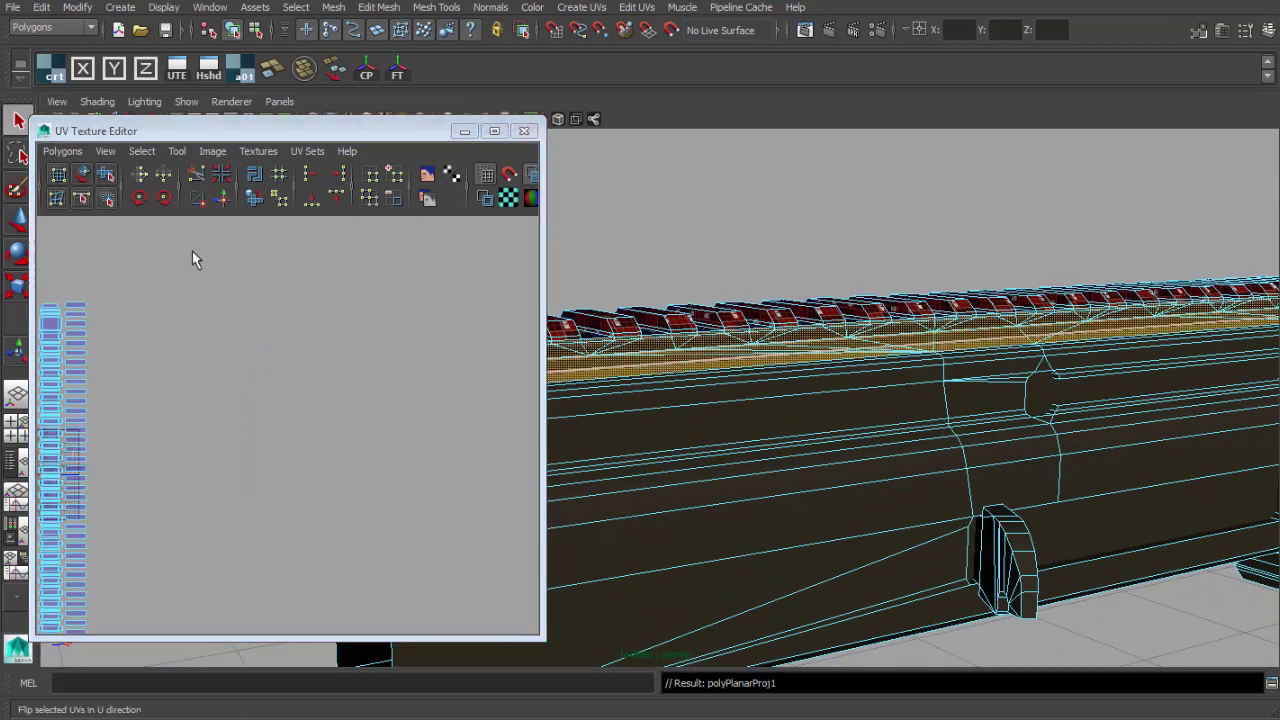
# - Scale up the rail side UVs and move one side's shell clear of the other
pyautogui.press('w')
pyautogui.press('a')
pyautogui.scroll(-2, 257, 300)
pyautogui.keyDown('alt'); pyautogui.moveTo(358, 358); pyautogui.dragTo(240, 335, button='middle'); pyautogui.keyUp('alt')
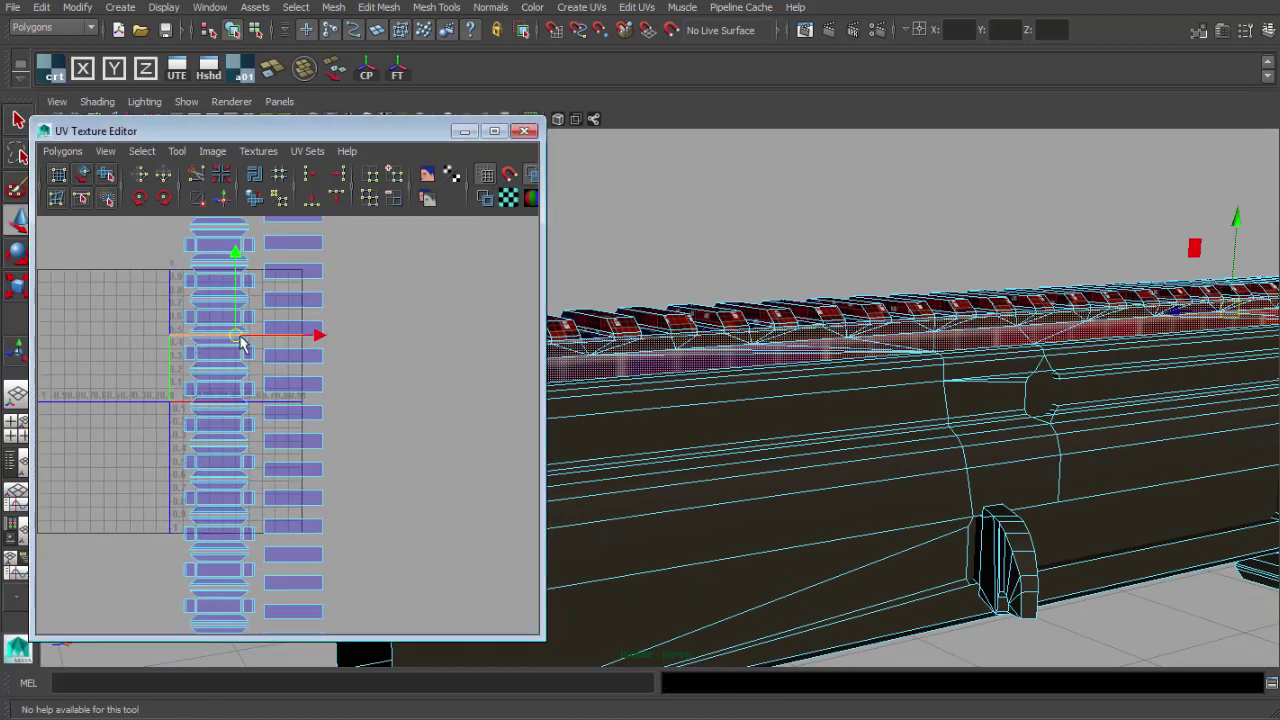
pyautogui.keyDown('alt'); pyautogui.moveTo(843, 400); pyautogui.dragTo(760, 385); pyautogui.keyUp('alt')
pyautogui.keyDown('alt'); pyautogui.moveTo(760, 400); pyautogui.dragTo(1070, 540, button='right'); pyautogui.keyUp('alt')
pyautogui.press('w')
pyautogui.keyDown('alt'); pyautogui.moveTo(412, 432); pyautogui.dragTo(394, 380, button='right'); pyautogui.keyUp('alt')
pyautogui.moveTo(396, 362); pyautogui.dragTo(440, 402)
pyautogui.keyDown('alt'); pyautogui.moveTo(462, 420); pyautogui.dragTo(425, 425, button='right'); pyautogui.keyUp('alt')
pyautogui.moveTo(463, 255); pyautogui.dragTo(463, 279)
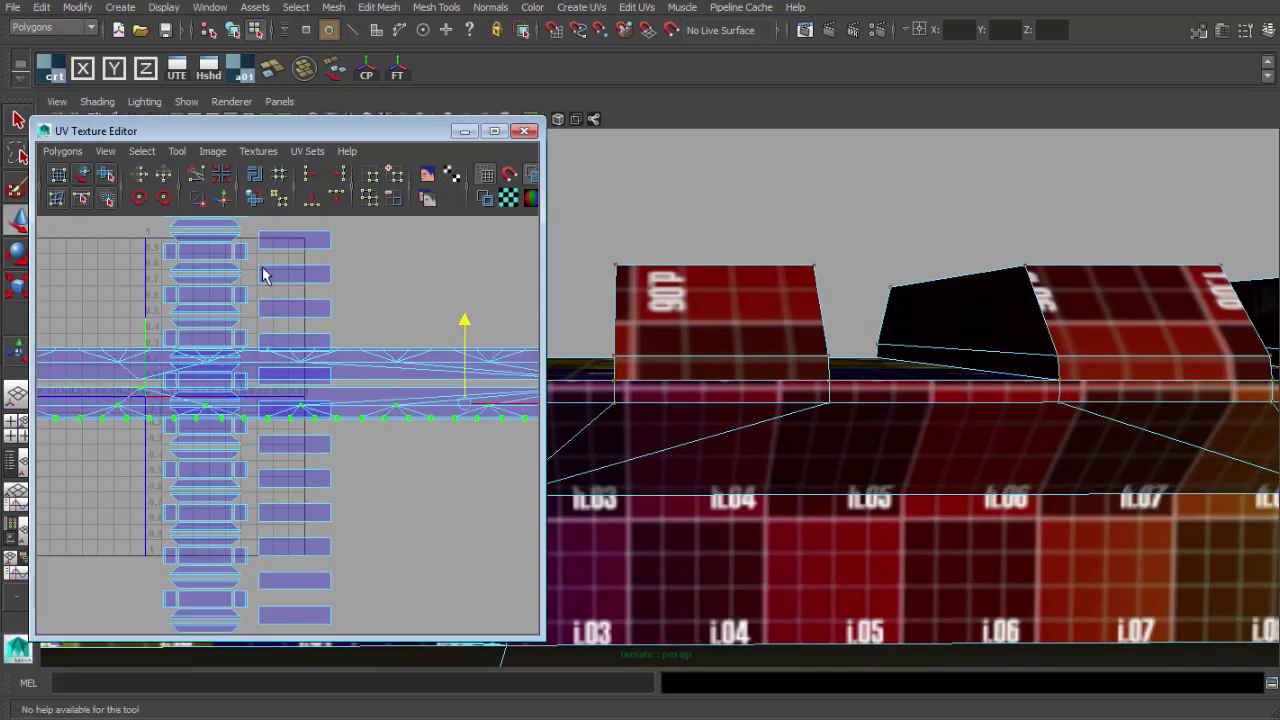
# - Place one side shell so the tooth edges of both face each other, then scale both to the teeth's checker density
pyautogui.keyDown('alt'); pyautogui.moveTo(262, 267); pyautogui.dragTo(283, 275, button='right'); pyautogui.keyUp('alt')
pyautogui.keyDown('alt'); pyautogui.moveTo(482, 331); pyautogui.dragTo(293, 315, button='middle'); pyautogui.keyUp('alt')
pyautogui.moveTo(325, 297); pyautogui.dragTo(325, 199)
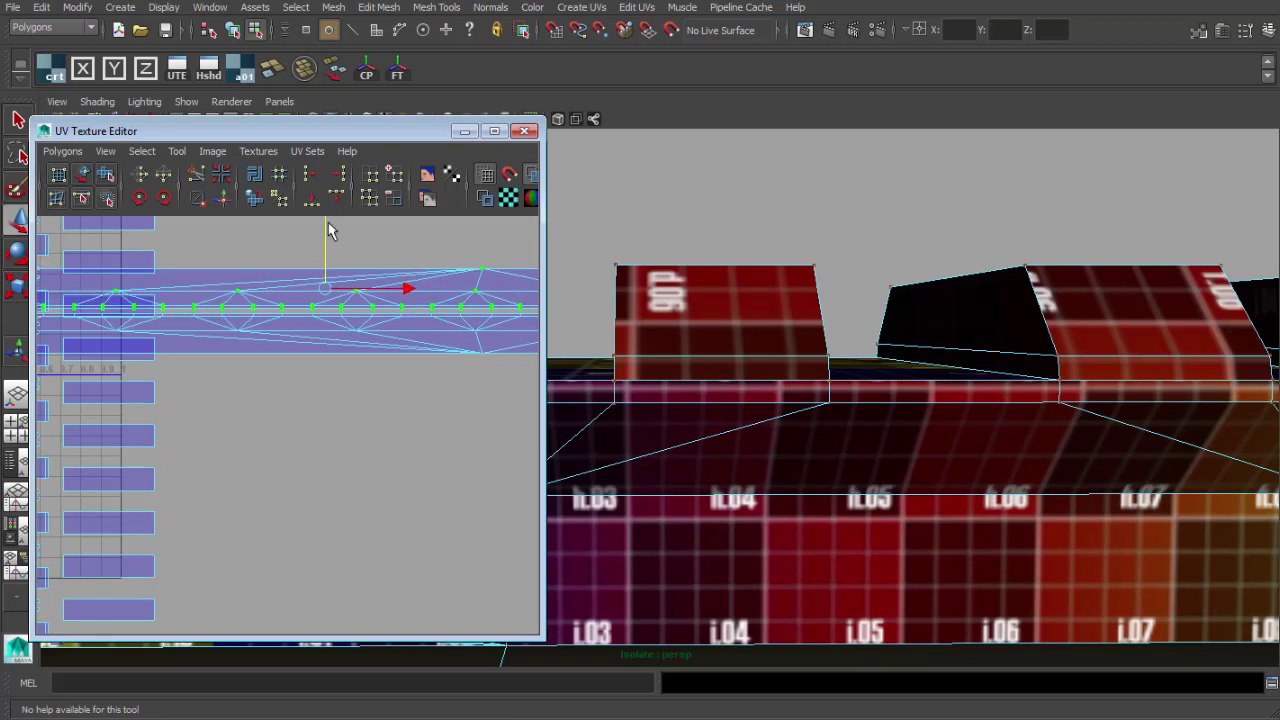
pyautogui.moveTo(333, 314); pyautogui.dragTo(300, 320)
pyautogui.press('w')
pyautogui.keyDown('alt'); pyautogui.moveTo(298, 315); pyautogui.dragTo(248, 402, button='middle'); pyautogui.keyUp('alt')
pyautogui.keyDown('alt'); pyautogui.moveTo(248, 402); pyautogui.dragTo(342, 415, button='right'); pyautogui.keyUp('alt')
pyautogui.moveTo(323, 332); pyautogui.dragTo(315, 331)
pyautogui.keyDown('alt'); pyautogui.moveTo(400, 385); pyautogui.dragTo(190, 270, button='right'); pyautogui.keyUp('alt')
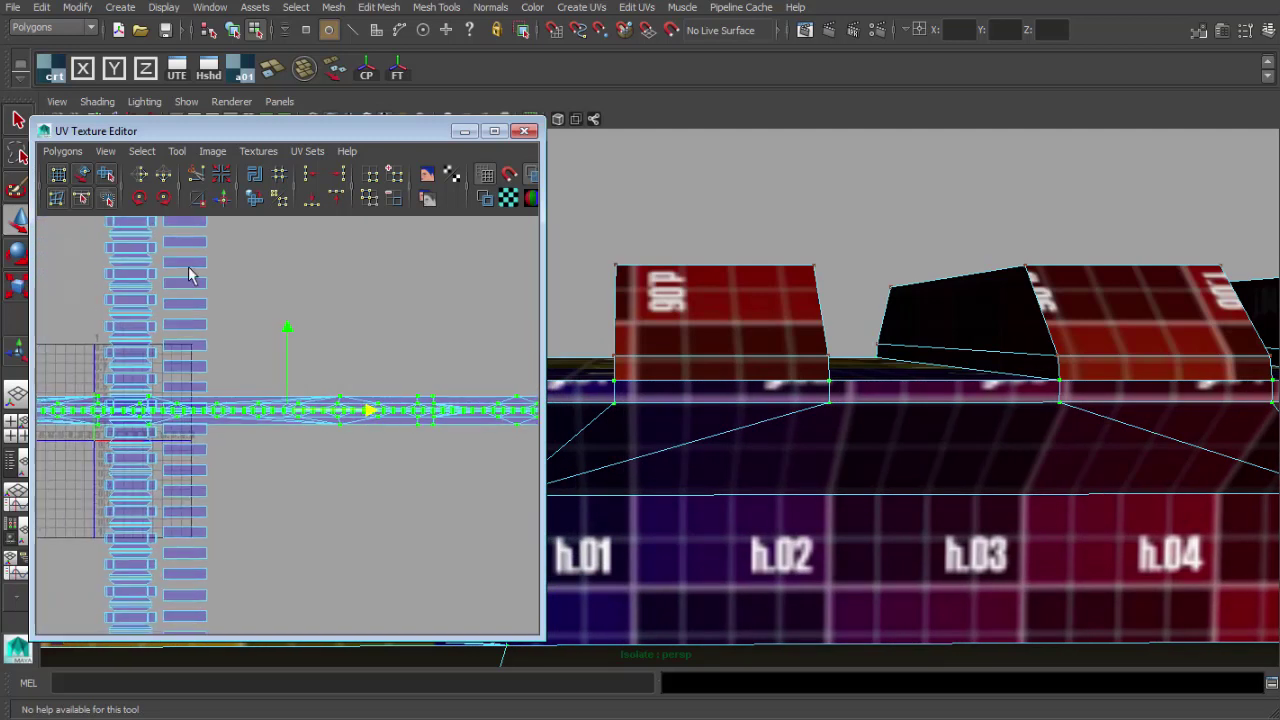
# - Rotate both rail side shells upright and place them beside the teeth column, opposite the gap shells
pyautogui.click(166, 199)
pyautogui.click(166, 199)
pyautogui.moveTo(290, 417); pyautogui.dragTo(233, 418)
pyautogui.click(298, 420)
pyautogui.keyDown('alt'); pyautogui.moveTo(240, 420); pyautogui.dragTo(170, 372, button='right'); pyautogui.keyUp('alt')
pyautogui.keyDown('alt'); pyautogui.moveTo(259, 416); pyautogui.dragTo(265, 418, button='middle'); pyautogui.keyUp('alt')
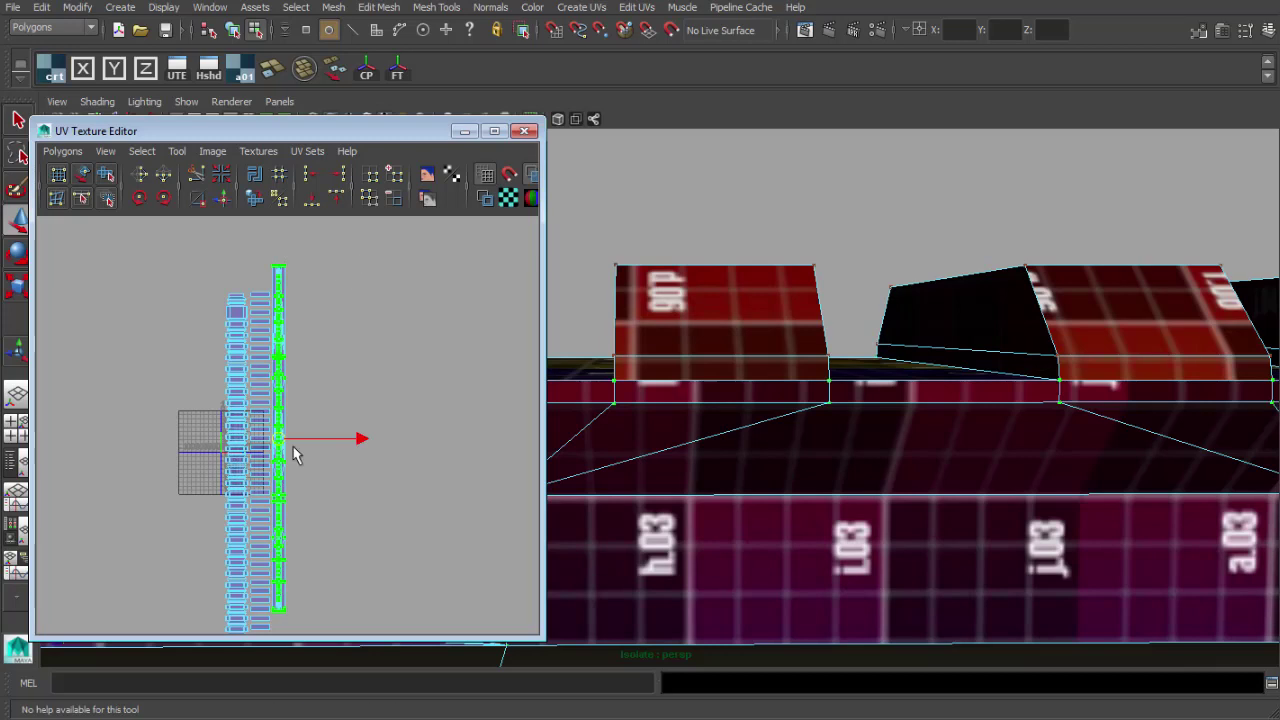
pyautogui.moveTo(280, 439); pyautogui.dragTo(217, 467)
pyautogui.keyDown('alt'); pyautogui.moveTo(240, 379); pyautogui.dragTo(251, 494, button='right'); pyautogui.keyUp('alt')
pyautogui.keyDown('alt'); pyautogui.moveTo(251, 494); pyautogui.dragTo(295, 521, button='middle'); pyautogui.keyUp('alt')
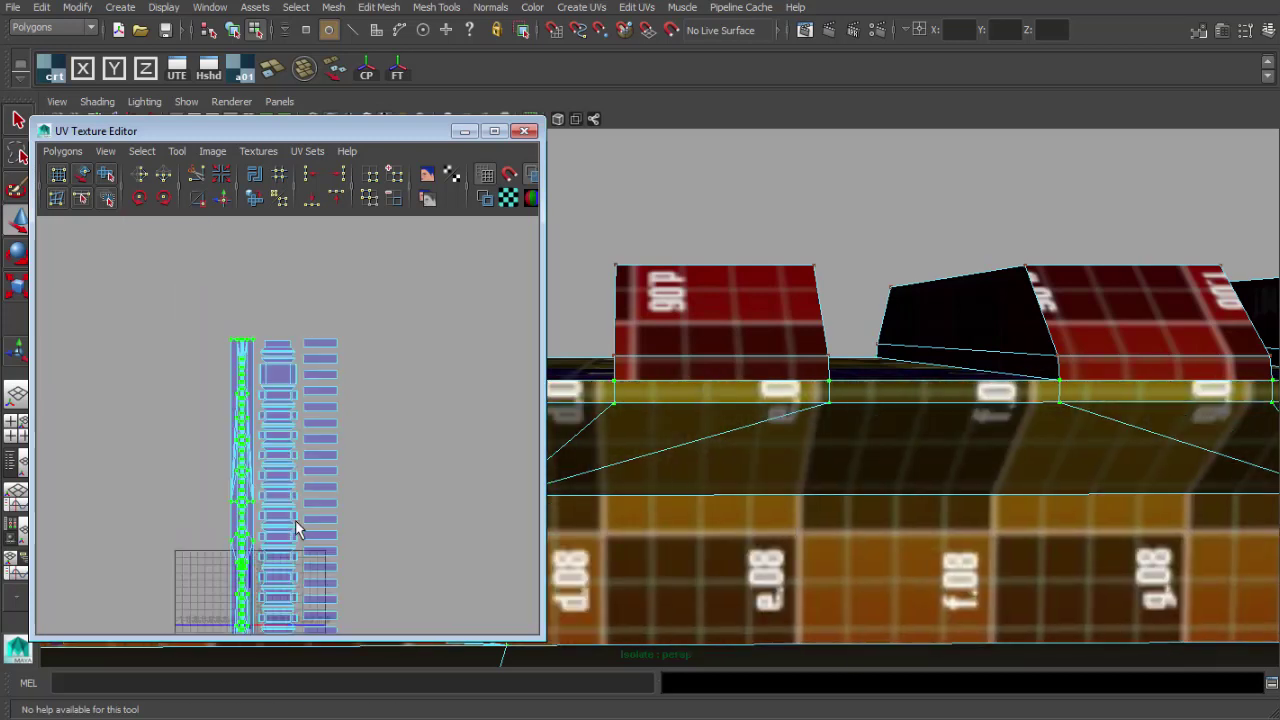
# - Move the inner rail side shell towards the teeth column, leaving a gap between the two side shells
pyautogui.scroll(5, 296, 528)
pyautogui.moveTo(238, 563); pyautogui.dragTo(277, 562)
pyautogui.keyDown('alt'); pyautogui.moveTo(716, 438); pyautogui.dragTo(812, 404); pyautogui.keyUp('alt')
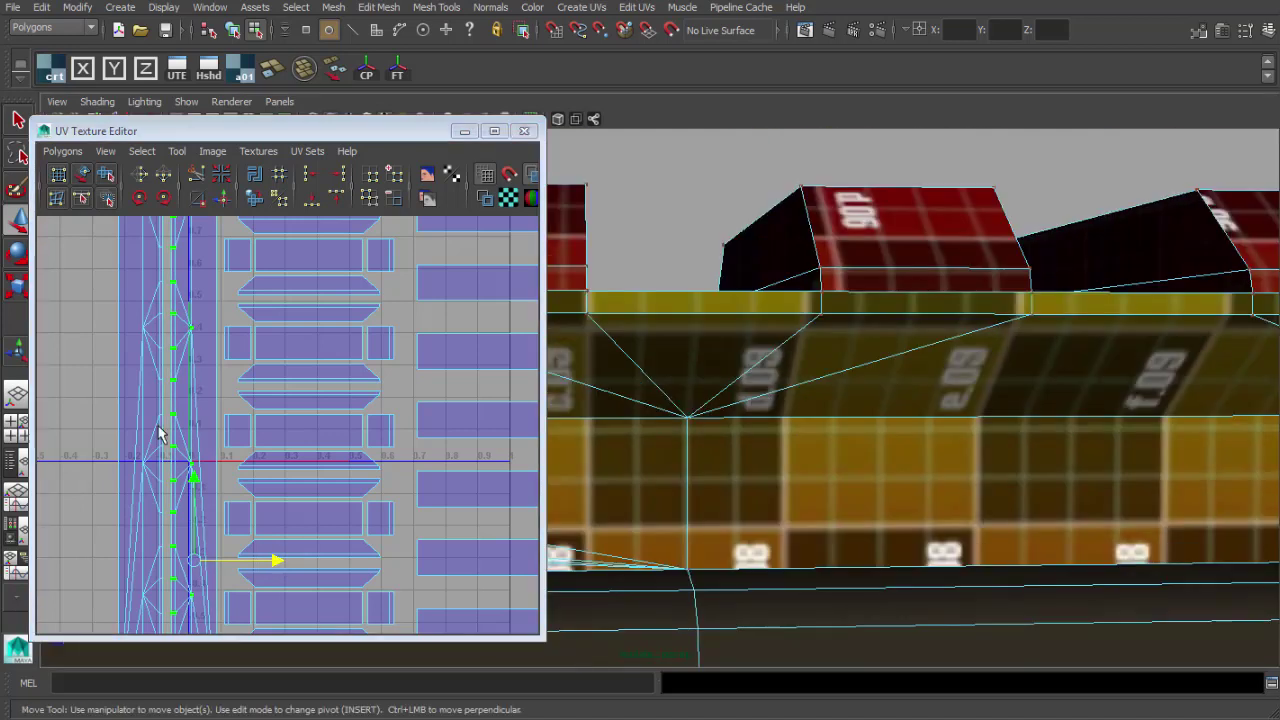
pyautogui.keyDown('alt'); pyautogui.moveTo(160, 437); pyautogui.dragTo(235, 420, button='right'); pyautogui.keyUp('alt')
pyautogui.keyDown('alt'); pyautogui.moveTo(235, 420); pyautogui.dragTo(313, 403, button='middle'); pyautogui.keyUp('alt')
pyautogui.scroll(2, 313, 403)
pyautogui.scroll(-5, 690, 446)
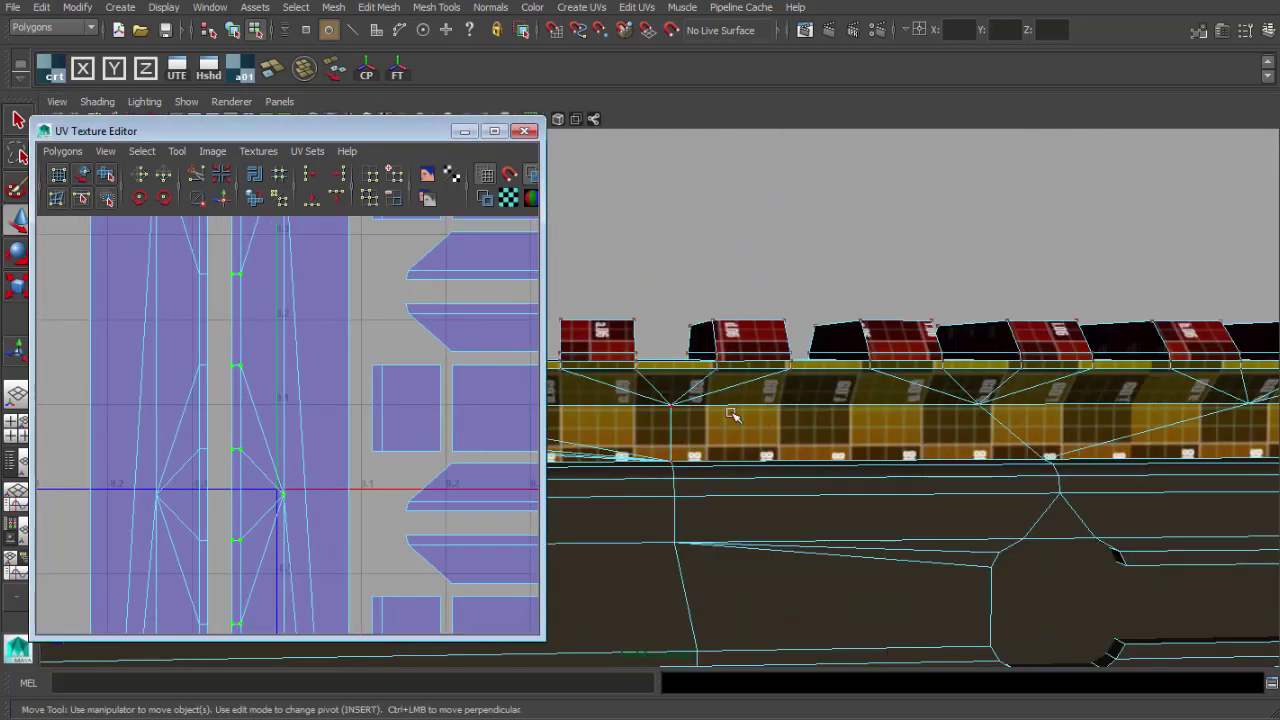
# - Select the edges around the slanted faces beneath the teeth in the front view, excluding the vertical faces' edges
pyautogui.press('F8')
pyautogui.press('space')
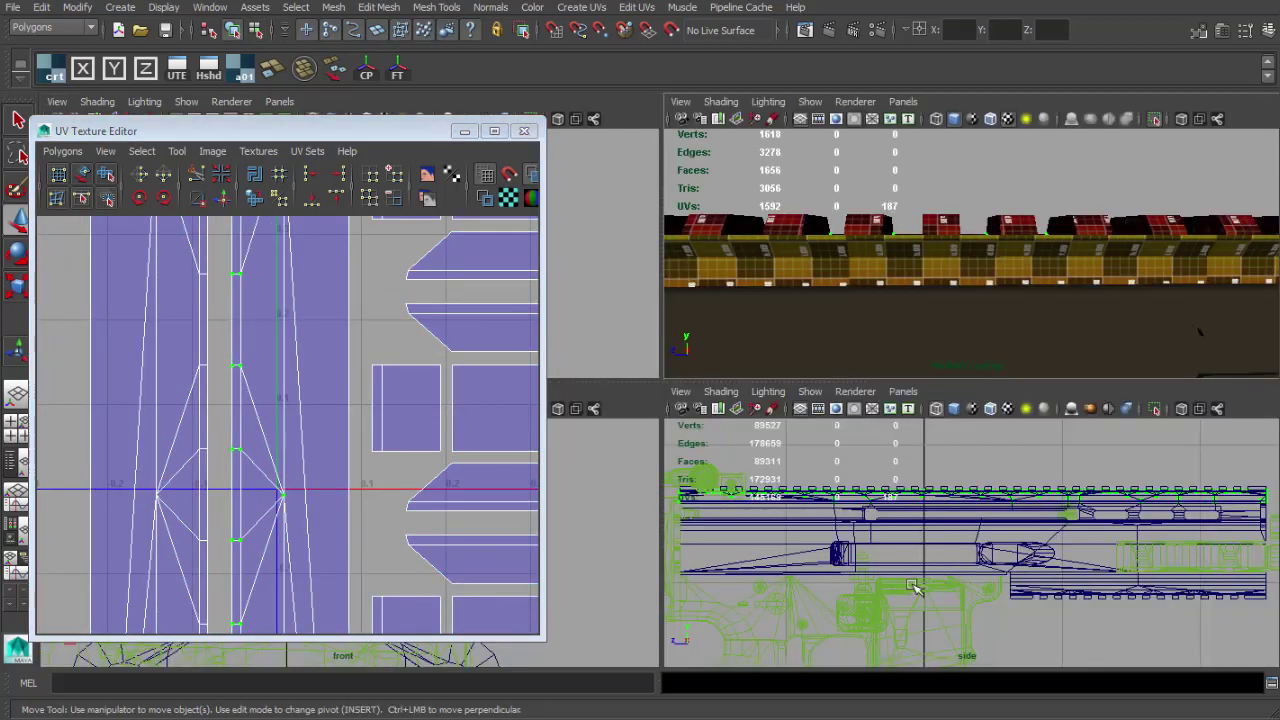
pyautogui.press('f')
pyautogui.press('space')
pyautogui.scroll(-4, 806, 443)
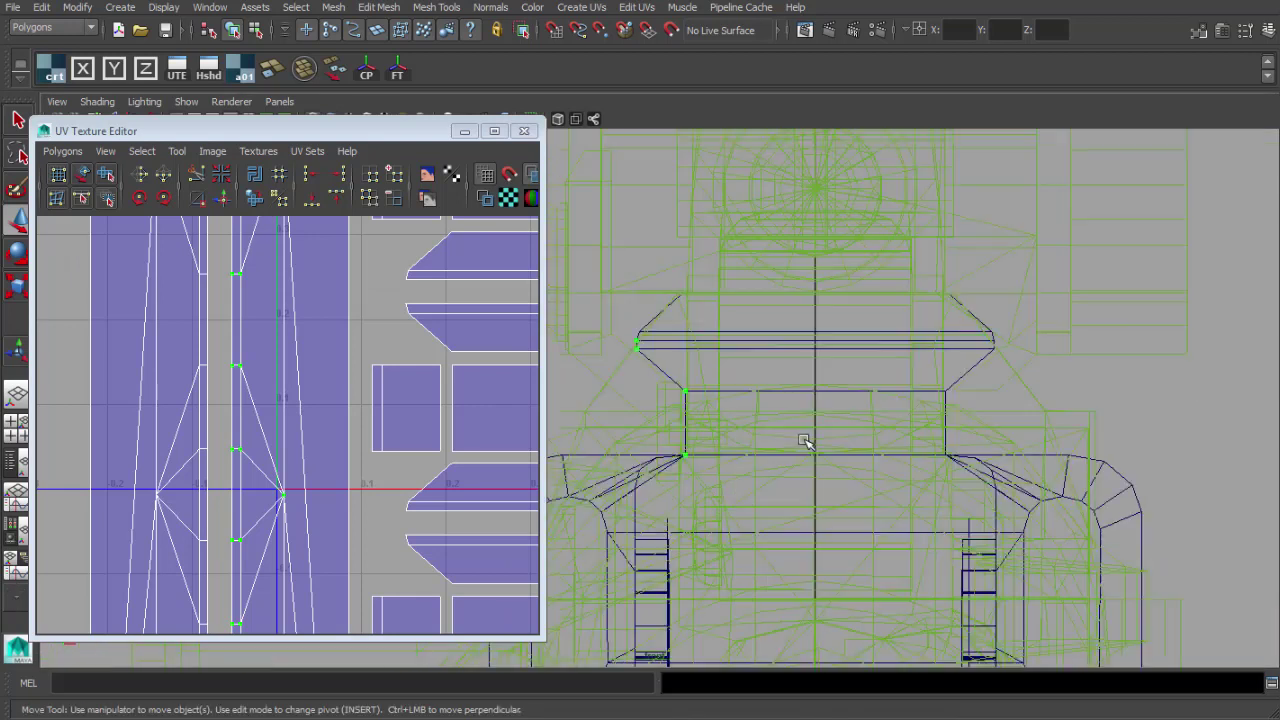
pyautogui.scroll(1, 794, 434)
pyautogui.press('F10')
pyautogui.moveTo(686, 375); pyautogui.dragTo(1149, 398)
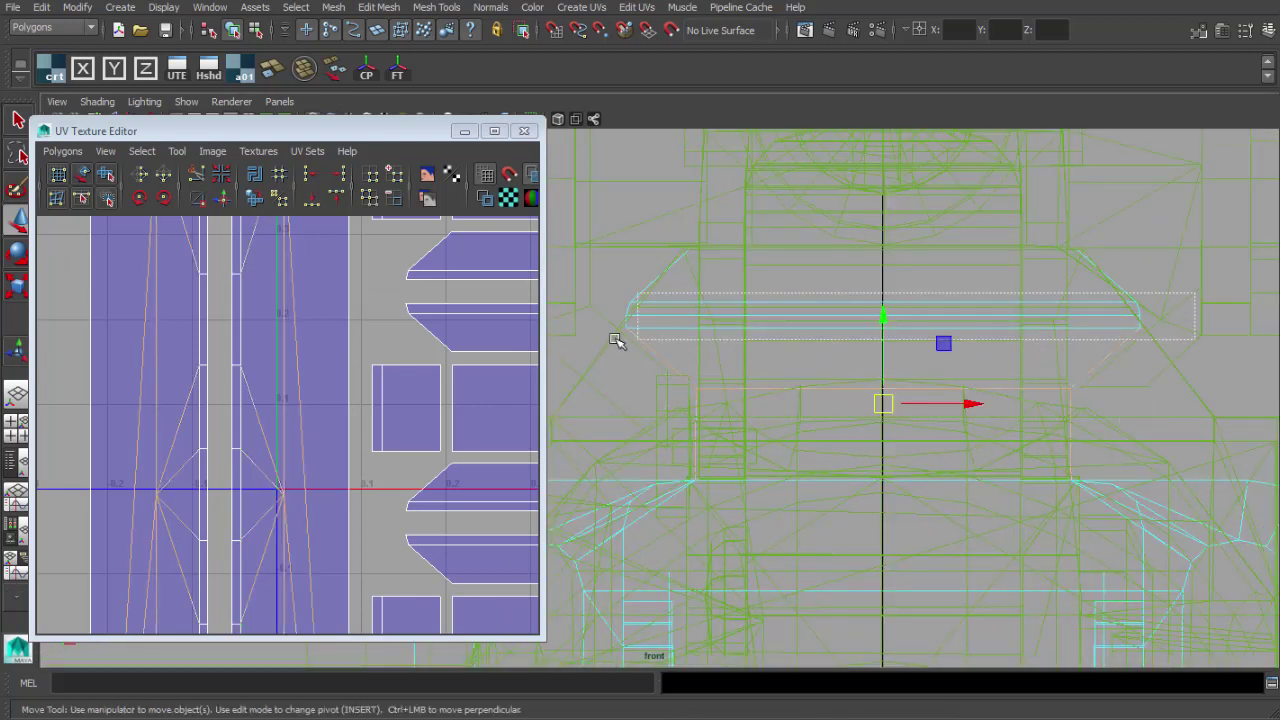
pyautogui.keyDown('ctrl'); pyautogui.moveTo(895, 518); pyautogui.dragTo(1116, 506); pyautogui.keyUp('ctrl')
pyautogui.scroll(1, 954, 491)
# - Inspect the selected edges along the rail's side in perspective, then return to the front view
pyautogui.press('space')
pyautogui.press('space')
pyautogui.keyDown('alt'); pyautogui.moveTo(838, 300); pyautogui.dragTo(800, 320); pyautogui.keyUp('alt')
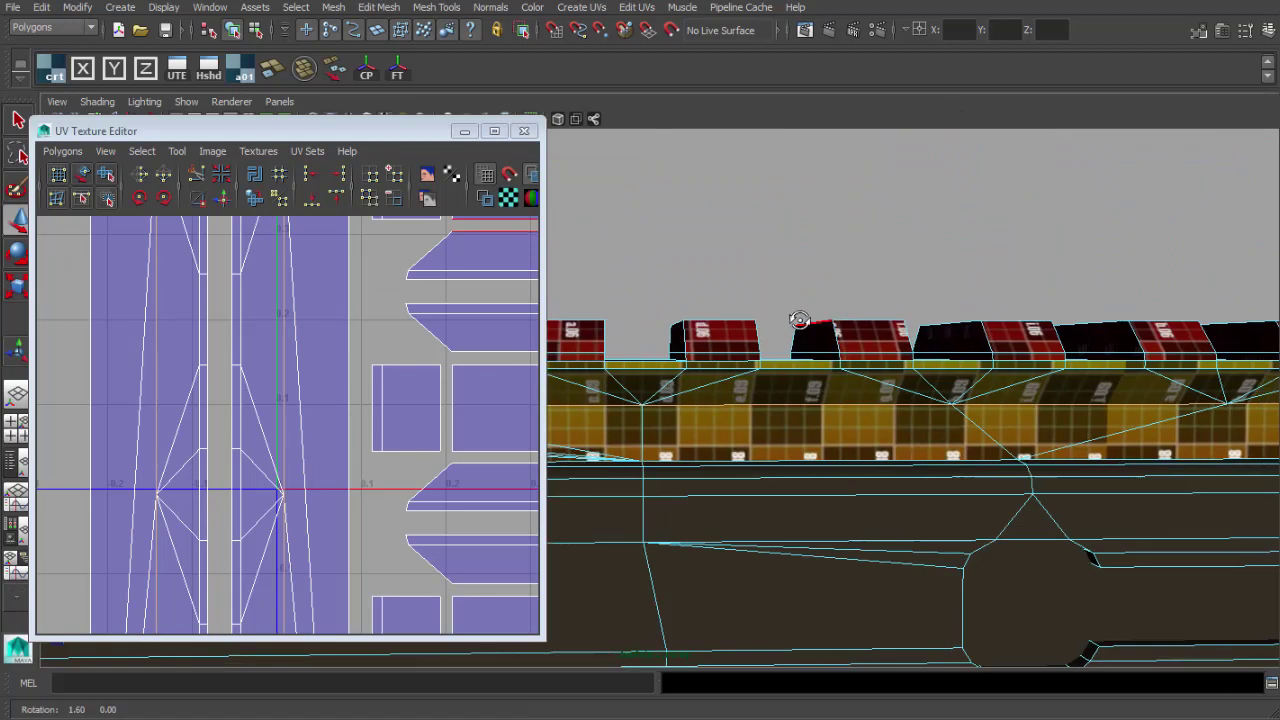
pyautogui.keyDown('alt'); pyautogui.moveTo(800, 320); pyautogui.dragTo(957, 385, button='right'); pyautogui.keyUp('alt')
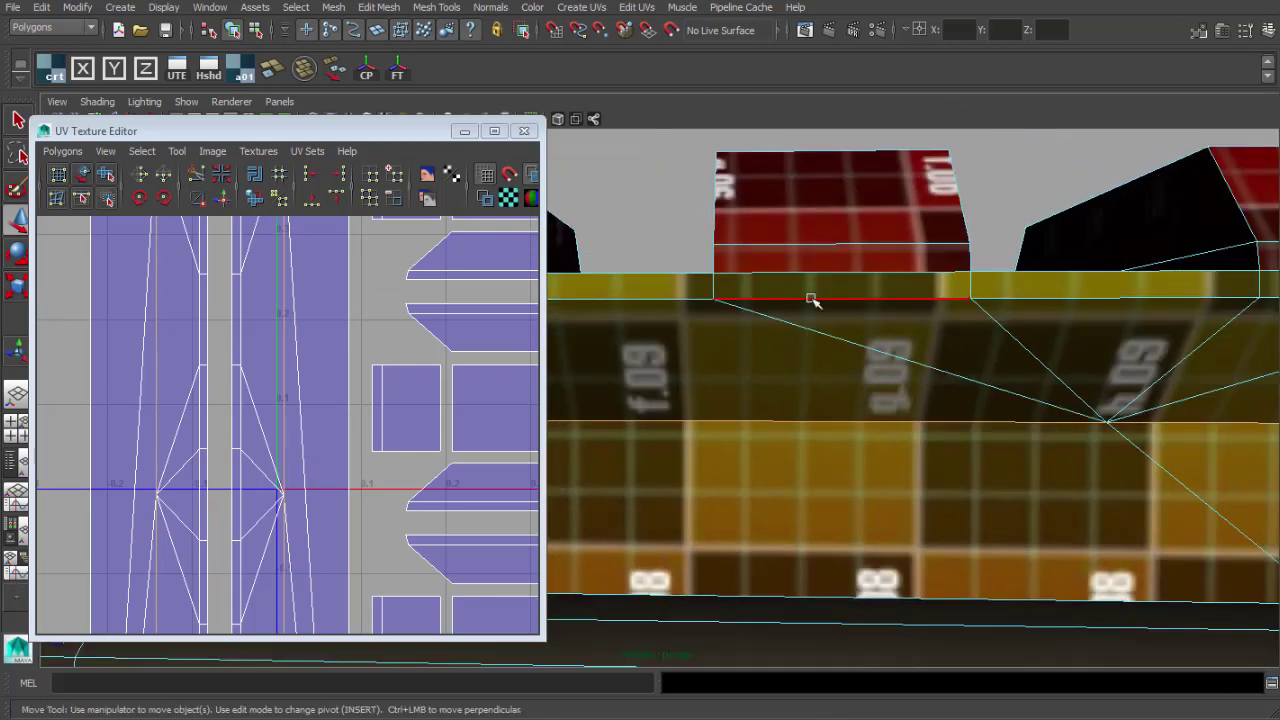
pyautogui.press('space')
pyautogui.press('space')
pyautogui.keyDown('alt'); pyautogui.moveTo(773, 438); pyautogui.dragTo(813, 446, button='middle'); pyautogui.keyUp('alt')
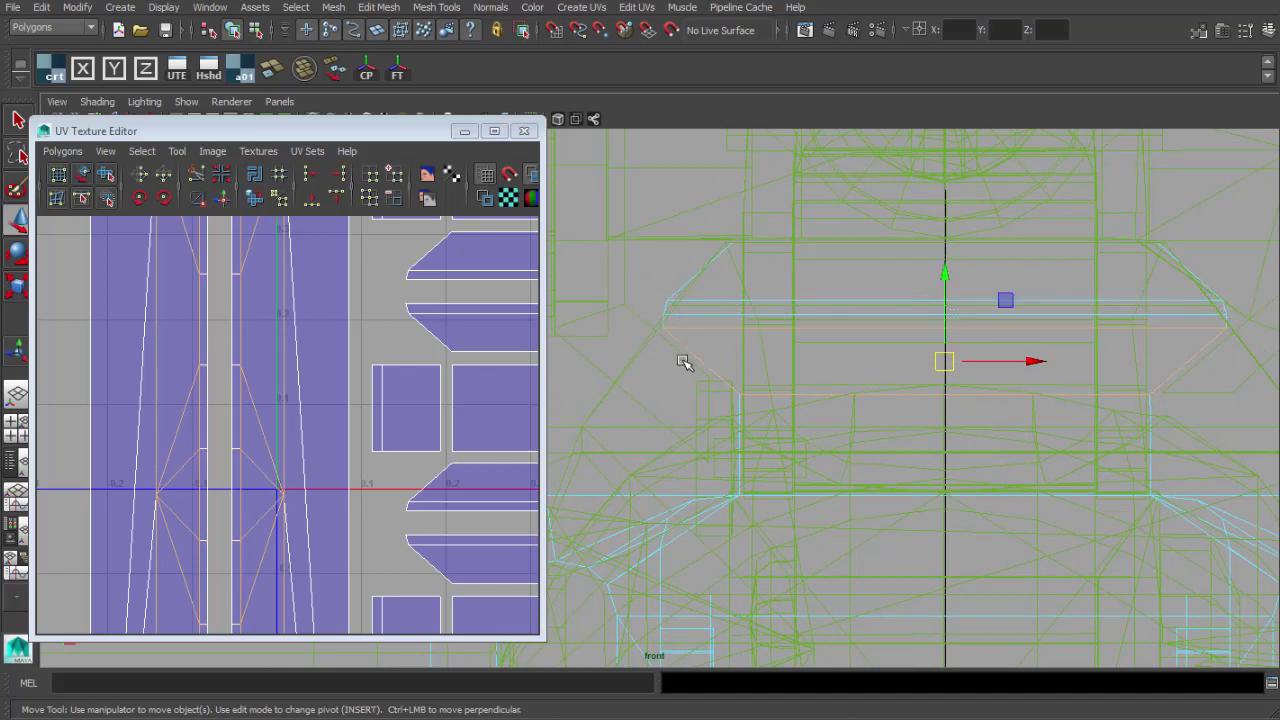
# - Cut the UVs along the selected edges and move one thin edge-face strip inward, leaving a gap from its slanted faces
pyautogui.keyDown('alt'); pyautogui.moveTo(206, 384); pyautogui.dragTo(235, 397, button='right'); pyautogui.keyUp('alt')
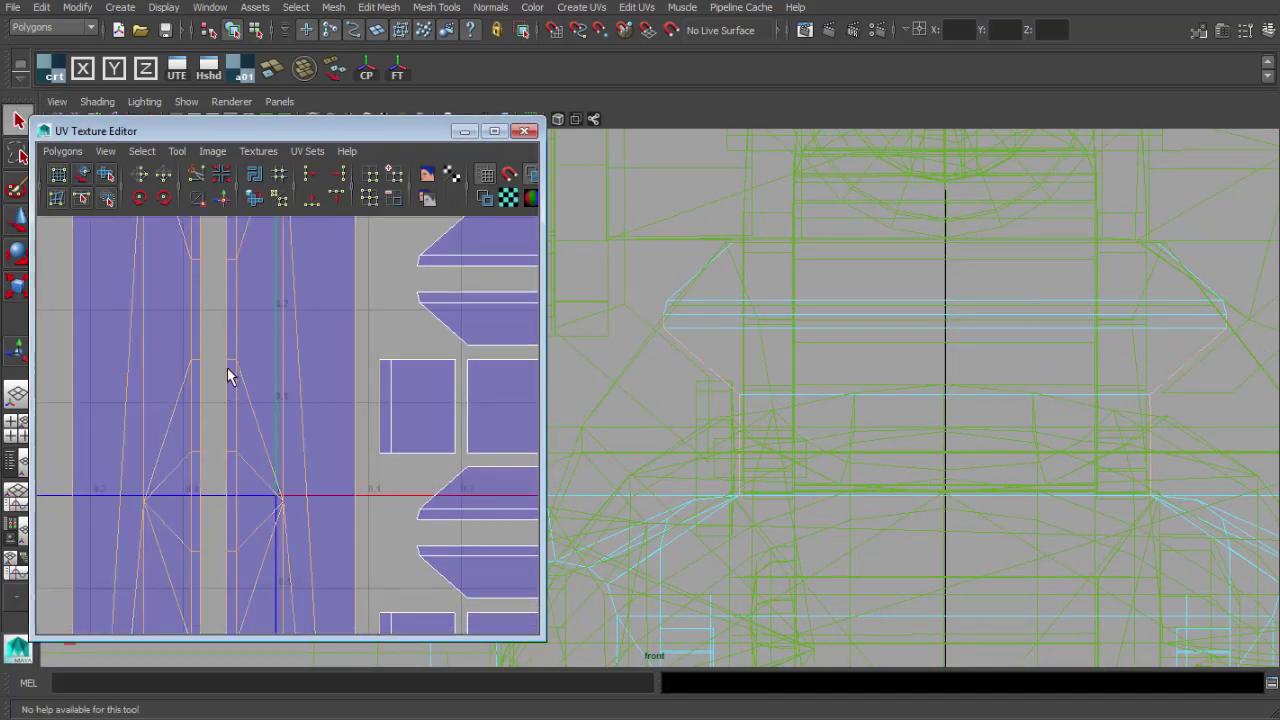
pyautogui.press('F10')
pyautogui.moveTo(226, 403); pyautogui.dragTo(260, 404, button='right')
pyautogui.moveTo(213, 343); pyautogui.dragTo(236, 467)
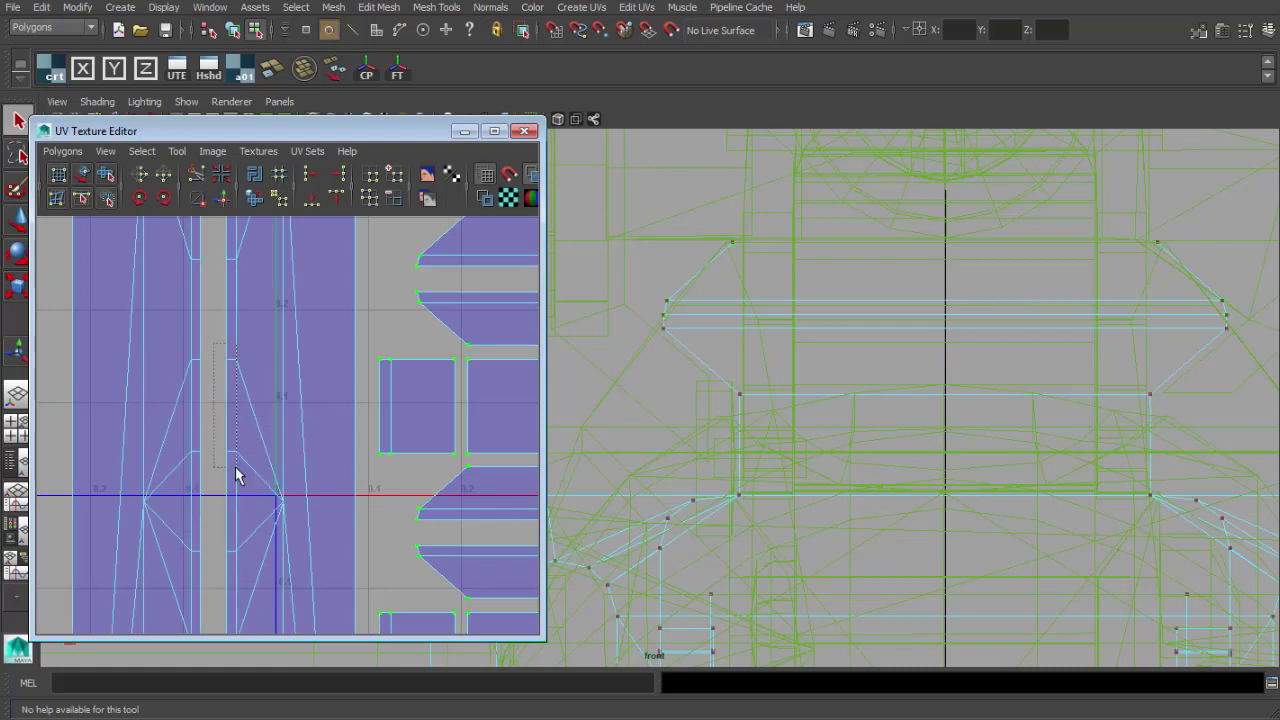
pyautogui.keyDown('ctrl'); pyautogui.moveTo(300, 403); pyautogui.dragTo(300, 402, button='right'); pyautogui.keyUp('ctrl')
pyautogui.press('w')
pyautogui.keyDown('alt'); pyautogui.moveTo(300, 402); pyautogui.dragTo(270, 448, button='right'); pyautogui.keyUp('alt')
pyautogui.keyDown('alt'); pyautogui.moveTo(270, 448); pyautogui.dragTo(293, 374, button='middle'); pyautogui.keyUp('alt')
pyautogui.keyDown('alt'); pyautogui.moveTo(293, 374); pyautogui.dragTo(330, 462, button='right'); pyautogui.keyUp('alt')
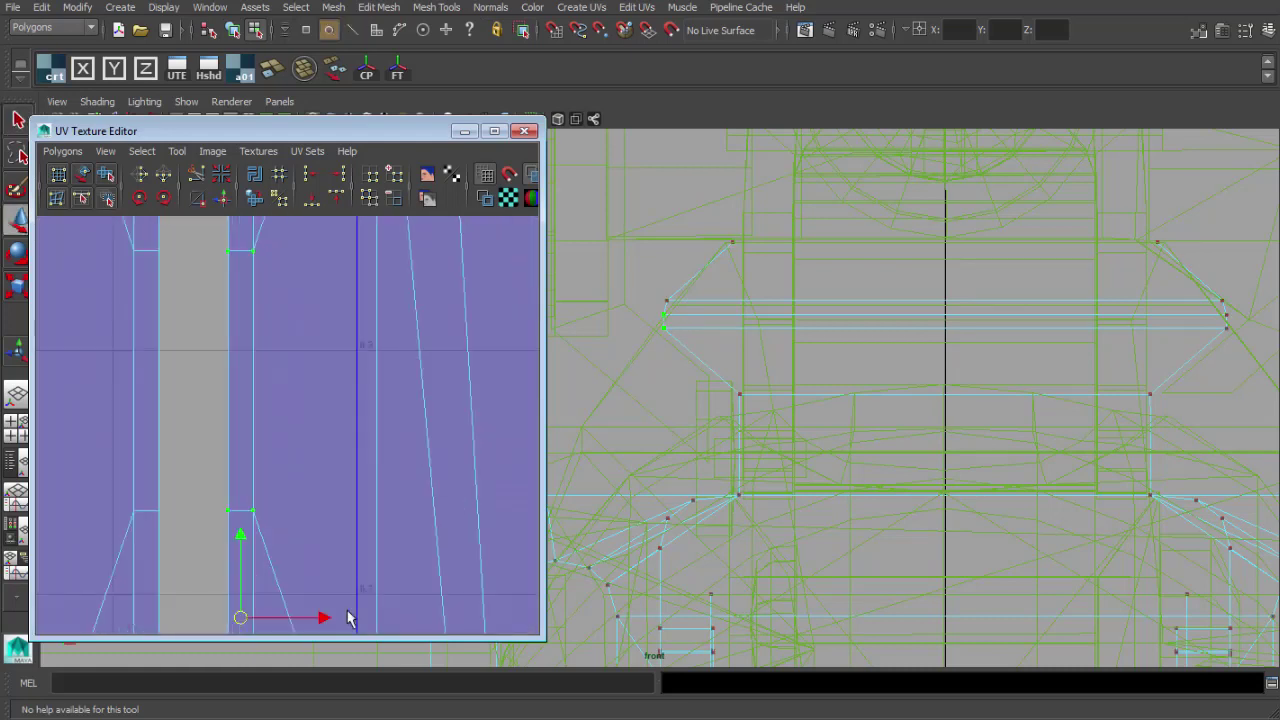
pyautogui.keyDown('alt'); pyautogui.moveTo(347, 608); pyautogui.dragTo(397, 404, button='middle'); pyautogui.keyUp('alt')
pyautogui.moveTo(367, 437); pyautogui.dragTo(355, 437)
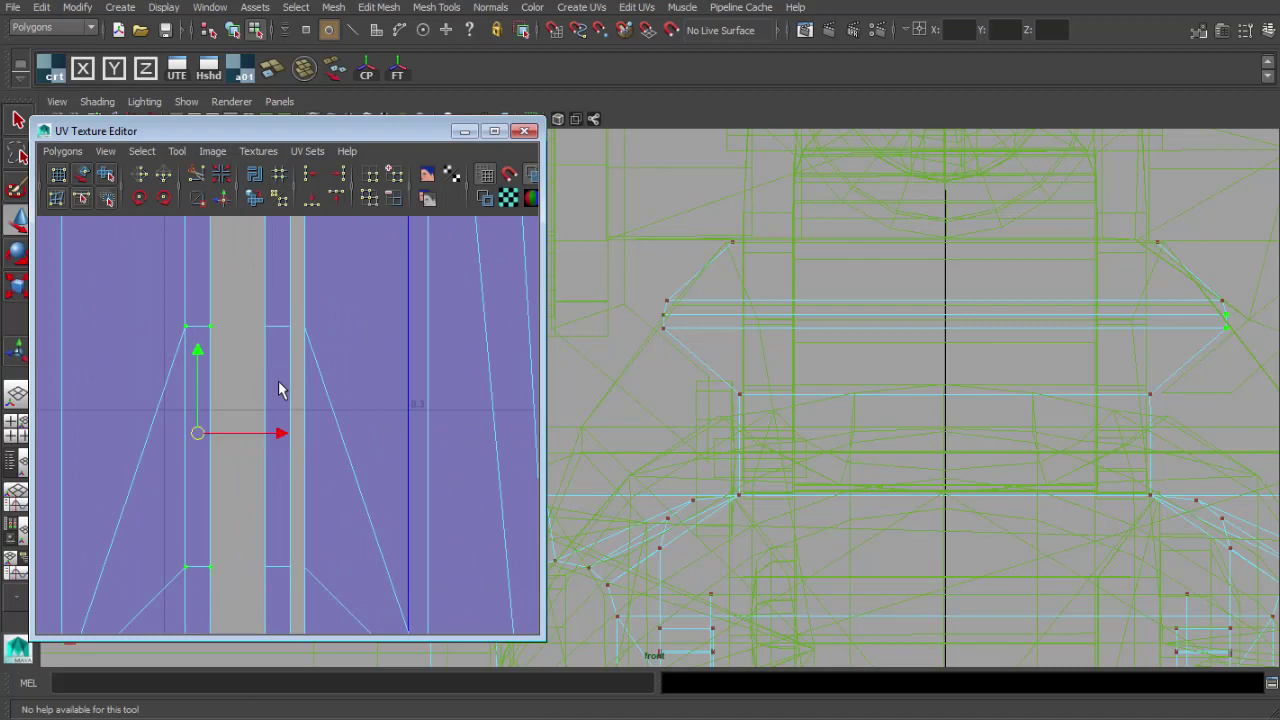
# - Offset the opposite thin edge-face strip and the slanted-face shells inward, leaving narrow gaps between the rail side's UV shells
pyautogui.moveTo(277, 431); pyautogui.dragTo(293, 434)
pyautogui.keyDown('alt'); pyautogui.moveTo(272, 508); pyautogui.dragTo(145, 484, button='right'); pyautogui.keyUp('alt')
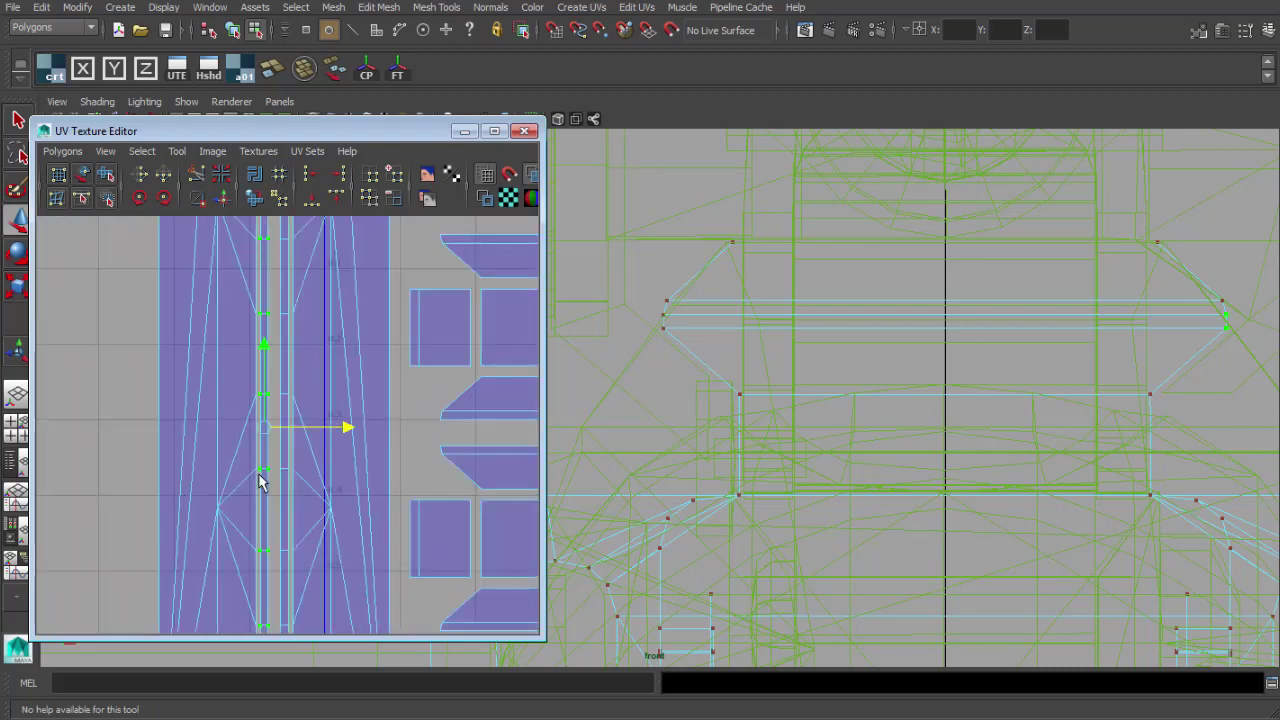
pyautogui.scroll(5, 295, 480)
pyautogui.moveTo(225, 436); pyautogui.dragTo(233, 436)
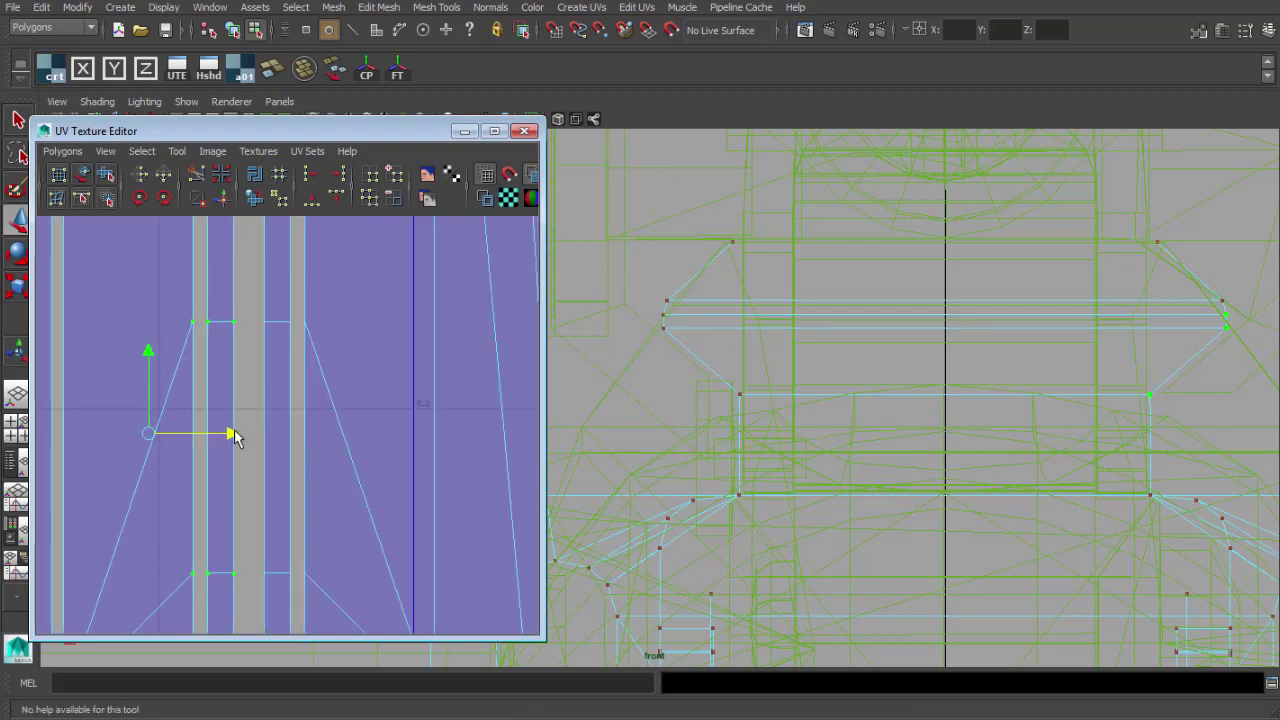
pyautogui.scroll(-3, 237, 437)
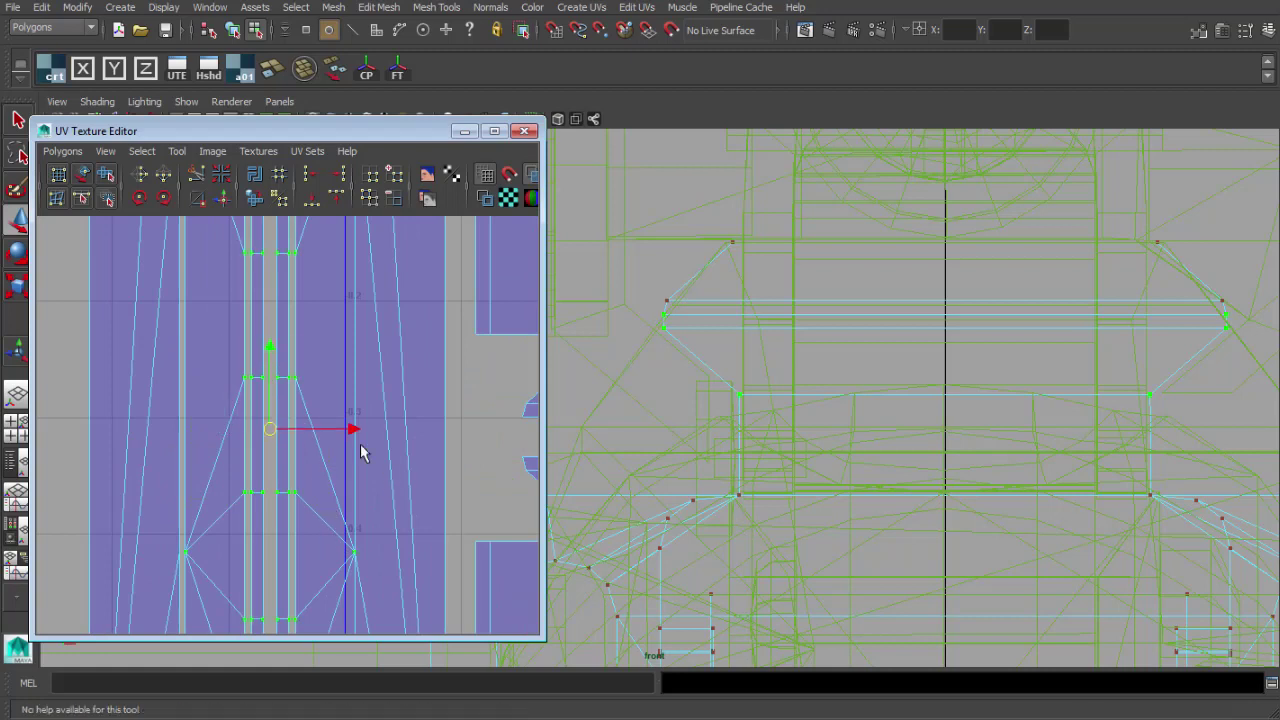
pyautogui.scroll(-5, 229, 451)
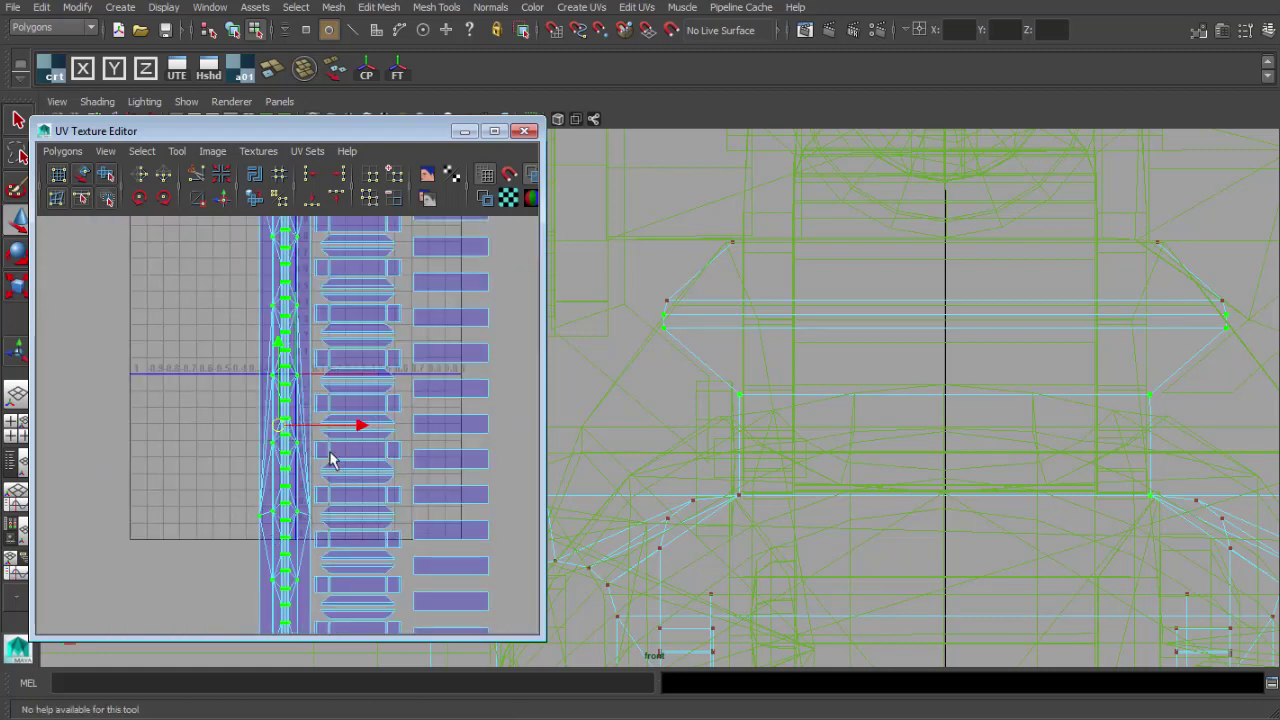
pyautogui.scroll(6, 300, 444)
pyautogui.scroll(-2, 245, 431)
pyautogui.moveTo(288, 430); pyautogui.dragTo(279, 430)
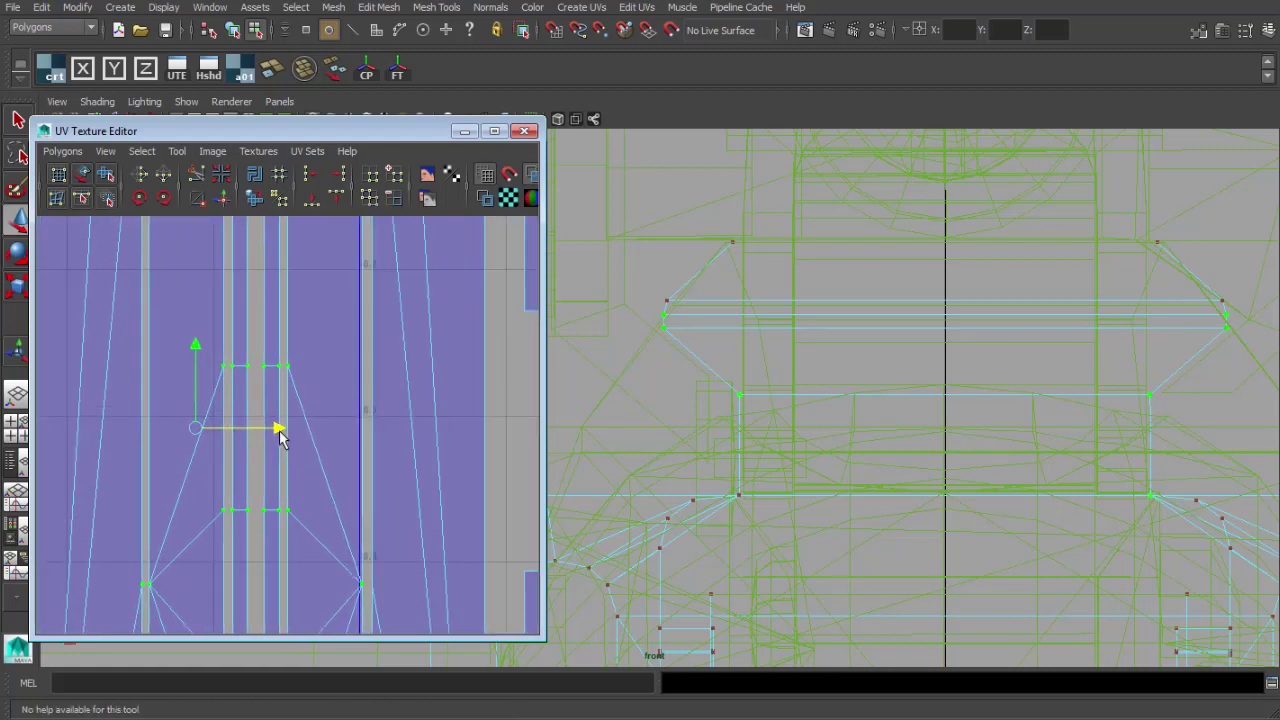
# - Move the outermost vertical-face UV shell slightly outward to even out its gap from the slanted-face shell
pyautogui.scroll(-6, 254, 438)
pyautogui.click(232, 405)
pyautogui.scroll(5, 292, 330)
pyautogui.moveTo(231, 378); pyautogui.dragTo(273, 428)
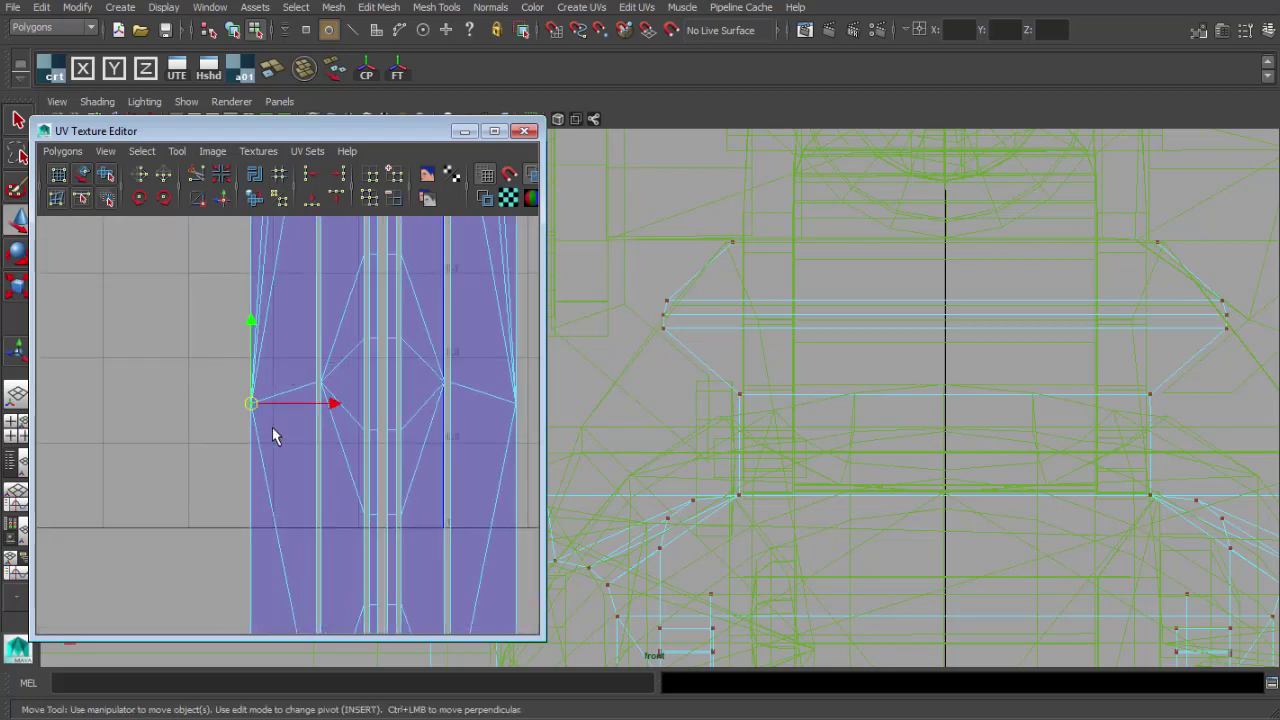
pyautogui.scroll(-4, 343, 365)
pyautogui.scroll(6, 288, 359)
pyautogui.keyDown('alt'); pyautogui.moveTo(288, 359); pyautogui.dragTo(428, 600, button='middle'); pyautogui.keyUp('alt')
pyautogui.moveTo(299, 333); pyautogui.dragTo(293, 333)
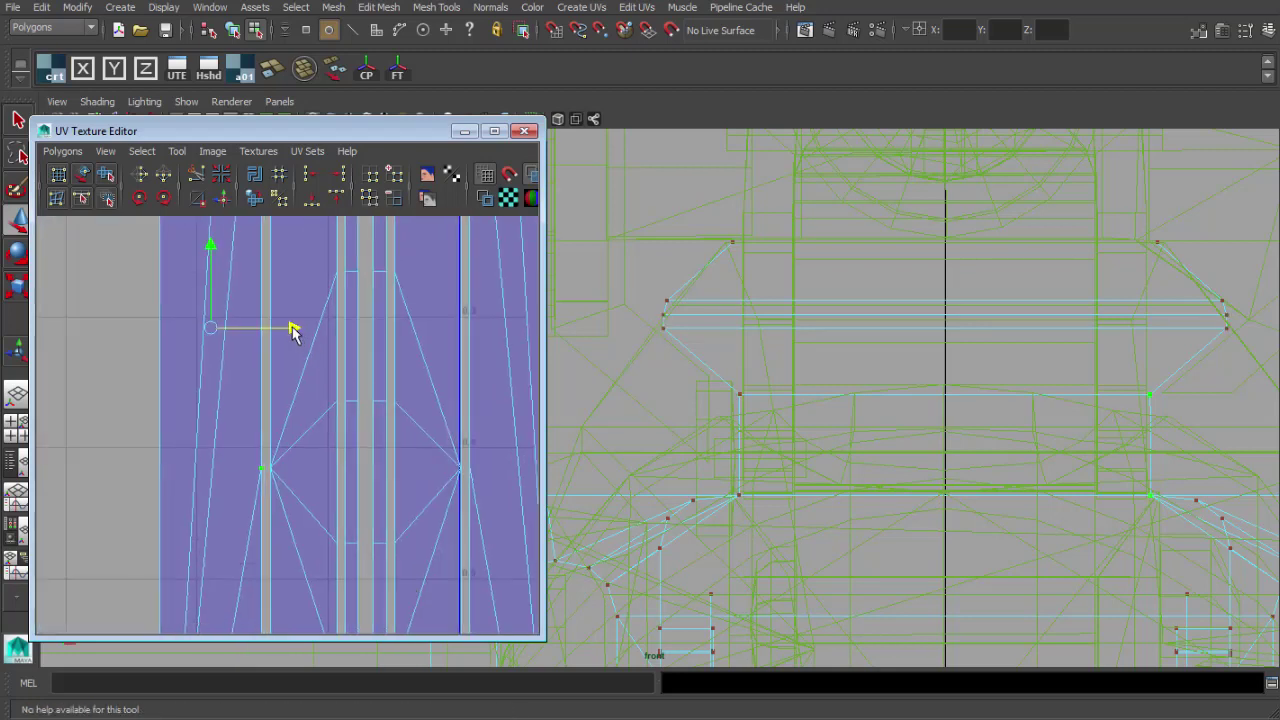
# - Inspect the gaps between the separated rail side UV strips along their full length
pyautogui.scroll(-5, 320, 414)
pyautogui.keyDown('alt'); pyautogui.moveTo(320, 414); pyautogui.dragTo(266, 554, button='middle'); pyautogui.keyUp('alt')
pyautogui.scroll(-2, 263, 480)
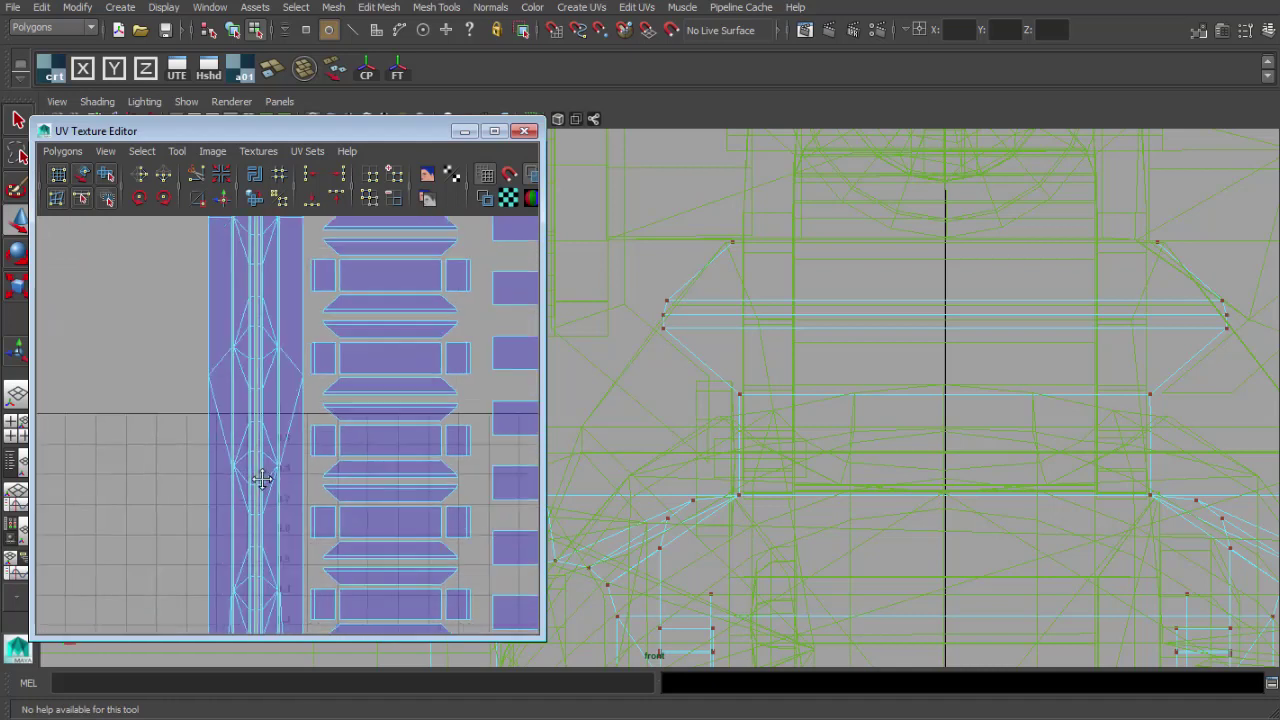
pyautogui.keyDown('alt'); pyautogui.moveTo(290, 340); pyautogui.dragTo(437, 450, button='middle'); pyautogui.keyUp('alt')
pyautogui.scroll(6, 284, 540)
pyautogui.scroll(-2, 437, 450)
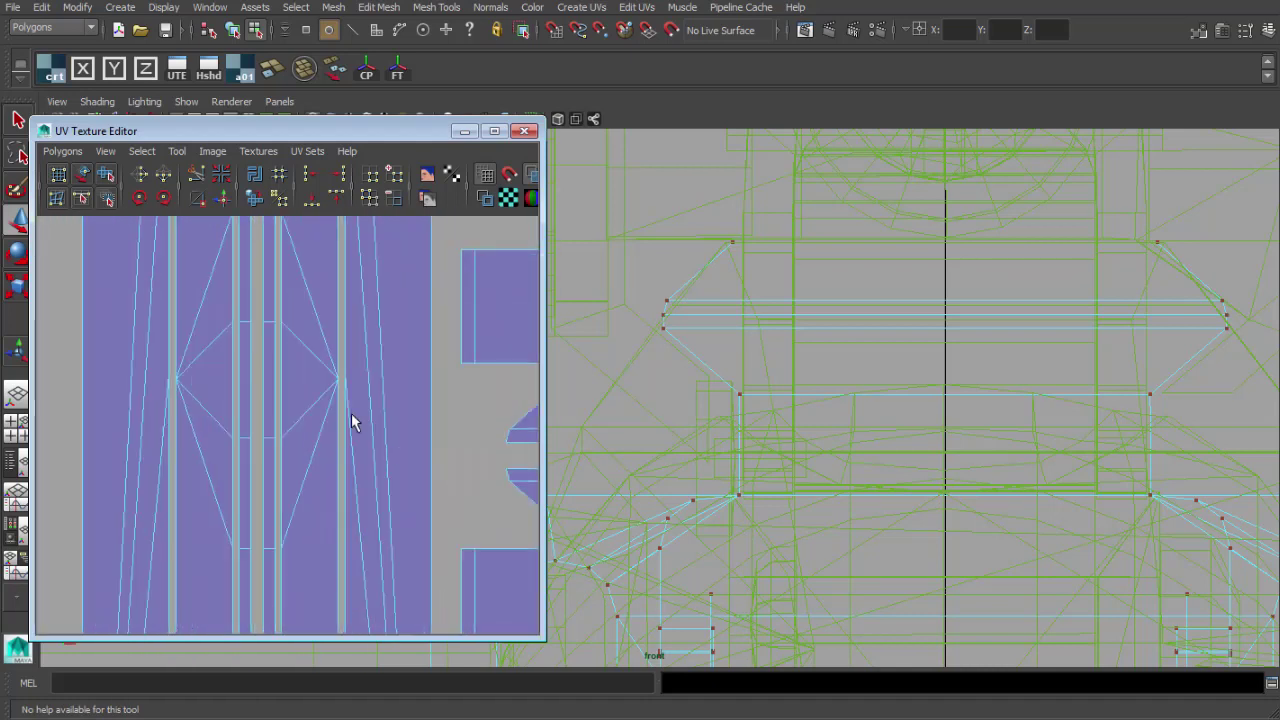
pyautogui.scroll(-4, 411, 414)
pyautogui.keyDown('alt'); pyautogui.moveTo(335, 280); pyautogui.dragTo(275, 685, button='middle'); pyautogui.keyUp('alt')
pyautogui.keyDown('alt'); pyautogui.moveTo(262, 610); pyautogui.dragTo(270, 290, button='middle'); pyautogui.keyUp('alt')
pyautogui.moveTo(300, 618)
pyautogui.keyDown('alt'); pyautogui.mouseDown(button='middle')
pyautogui.moveTo(309, 258)
pyautogui.moveTo(301, 343)
pyautogui.mouseUp(button='middle'); pyautogui.keyUp('alt')
pyautogui.scroll(4, 312, 366)
pyautogui.scroll(-8, 314, 377)
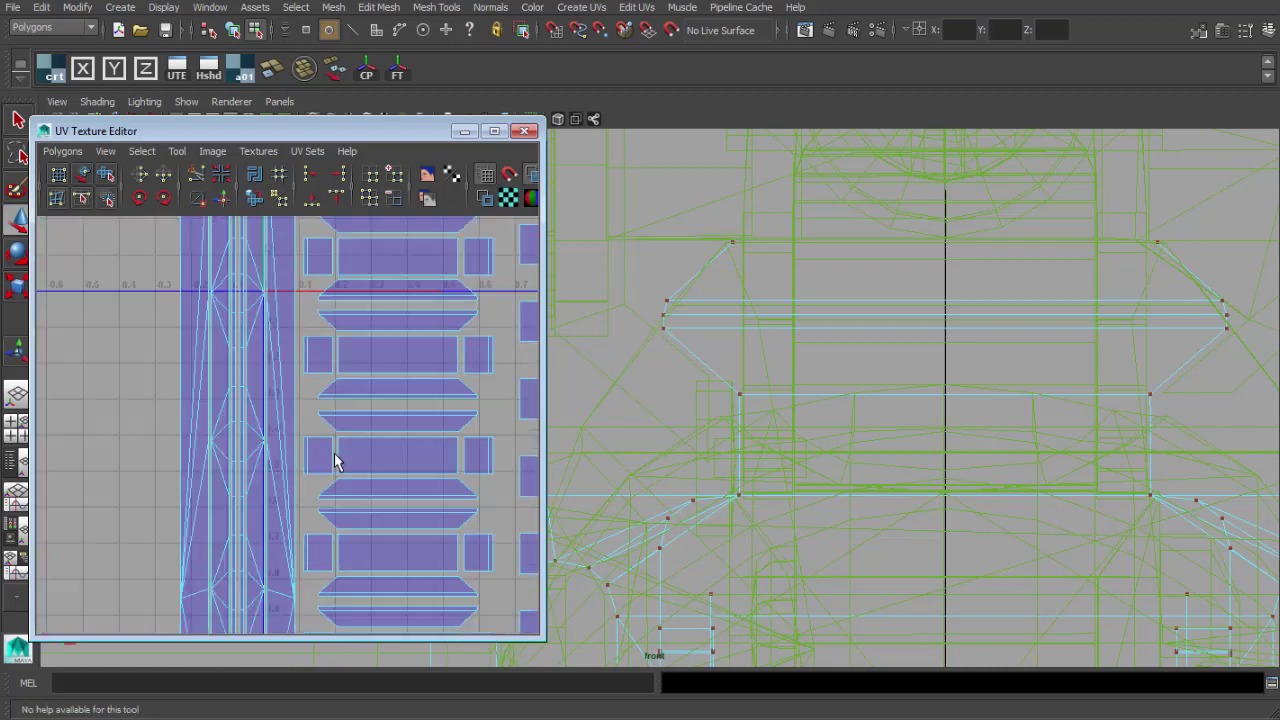
pyautogui.scroll(5, 319, 404)
pyautogui.scroll(-3, 321, 410)
pyautogui.keyDown('alt'); pyautogui.moveTo(321, 410); pyautogui.dragTo(310, 386, button='middle'); pyautogui.keyUp('alt')
# - Return to the perspective view in object mode and inspect the checker texture along both sides of the rail
pyautogui.press('space')
pyautogui.press('space')
pyautogui.press('q')
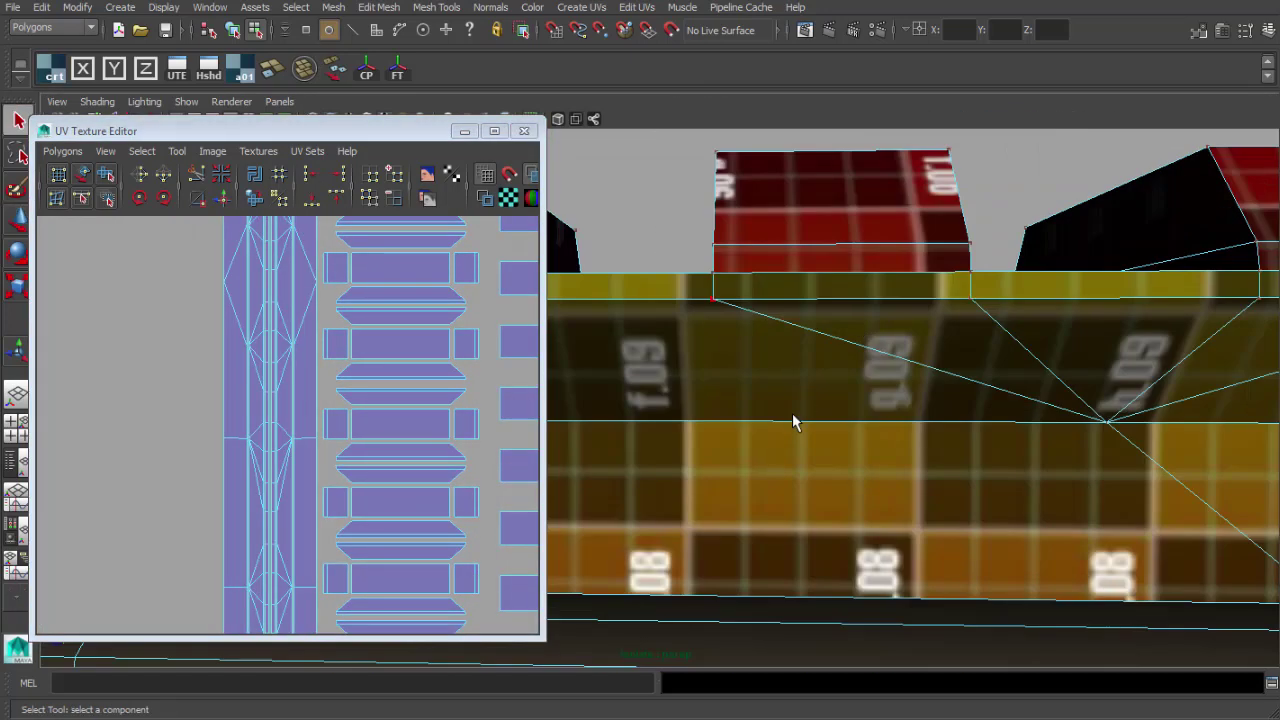
pyautogui.press('F8')
pyautogui.scroll(-6, 802, 385)
pyautogui.keyDown('alt'); pyautogui.moveTo(806, 377); pyautogui.dragTo(722, 400); pyautogui.keyUp('alt')
pyautogui.keyDown('alt'); pyautogui.moveTo(722, 400); pyautogui.dragTo(725, 312, button='middle'); pyautogui.keyUp('alt')
pyautogui.click(775, 312)
pyautogui.keyDown('alt'); pyautogui.moveTo(775, 312); pyautogui.dragTo(1082, 331); pyautogui.keyUp('alt')
pyautogui.scroll(3, 1082, 331)
pyautogui.keyDown('alt'); pyautogui.moveTo(890, 418); pyautogui.dragTo(909, 397); pyautogui.keyUp('alt')
pyautogui.click(907, 399)
pyautogui.keyDown('alt'); pyautogui.moveTo(800, 430); pyautogui.dragTo(884, 445); pyautogui.keyUp('alt')
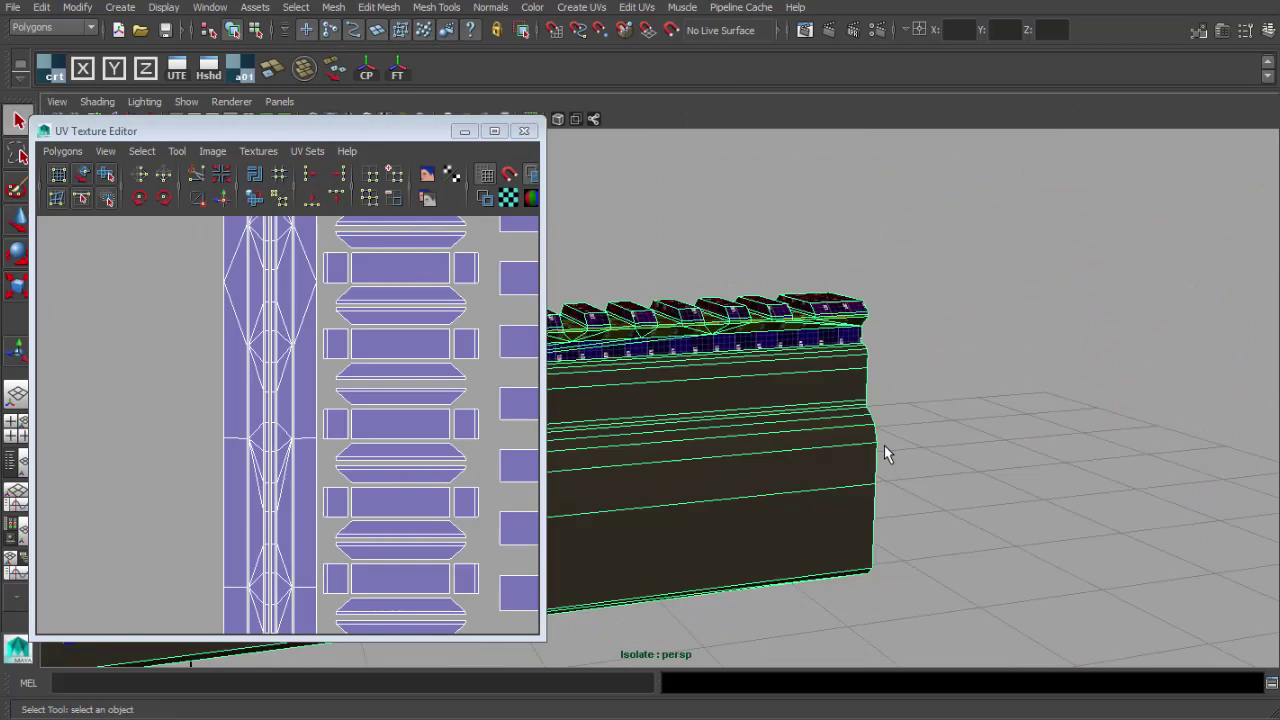
pyautogui.scroll(-3, 884, 445)
pyautogui.keyDown('alt'); pyautogui.moveTo(884, 445); pyautogui.dragTo(1034, 466, button='middle'); pyautogui.keyUp('alt')
pyautogui.keyDown('alt'); pyautogui.moveTo(924, 461); pyautogui.dragTo(900, 470); pyautogui.keyUp('alt')
pyautogui.scroll(3, 811, 460)
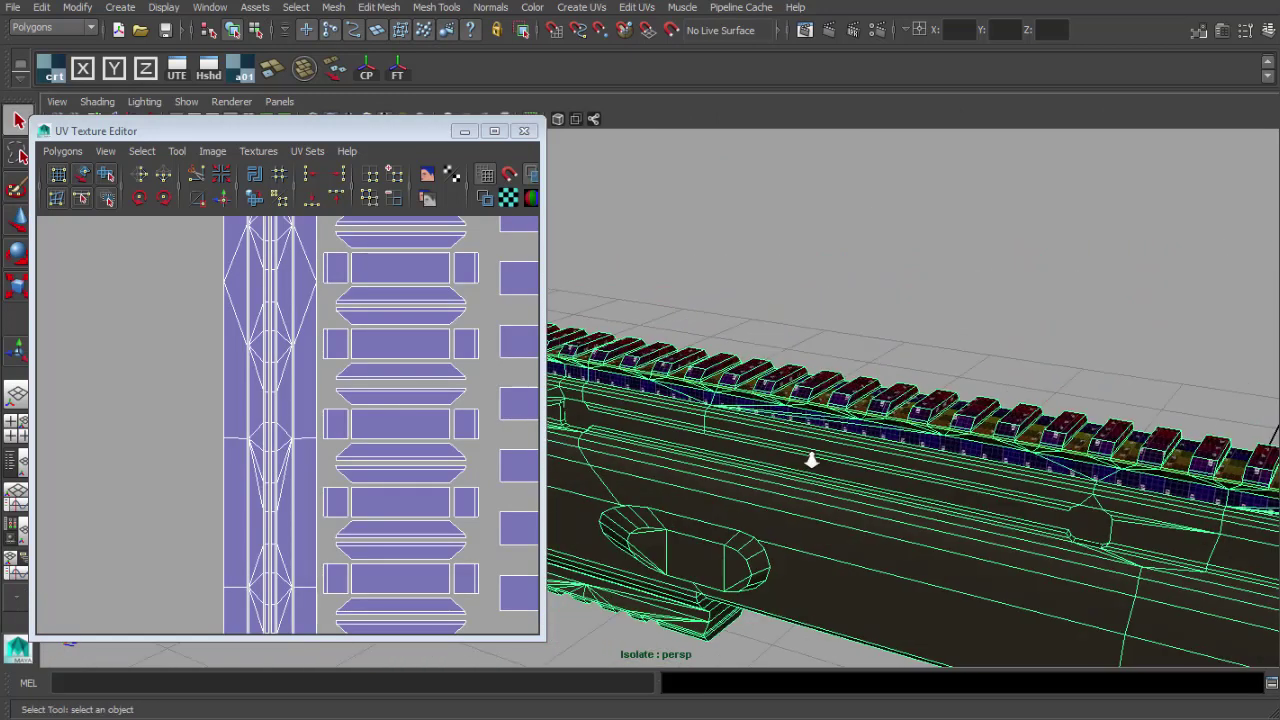
pyautogui.scroll(-3, 811, 460)
pyautogui.click(836, 300)
pyautogui.keyDown('alt'); pyautogui.moveTo(836, 300); pyautogui.dragTo(945, 335); pyautogui.keyUp('alt')
pyautogui.keyDown('alt'); pyautogui.moveTo(945, 335); pyautogui.dragTo(983, 310, button='middle'); pyautogui.keyUp('alt')
pyautogui.keyDown('alt'); pyautogui.moveTo(983, 310); pyautogui.dragTo(1091, 417, button='right'); pyautogui.keyUp('alt')
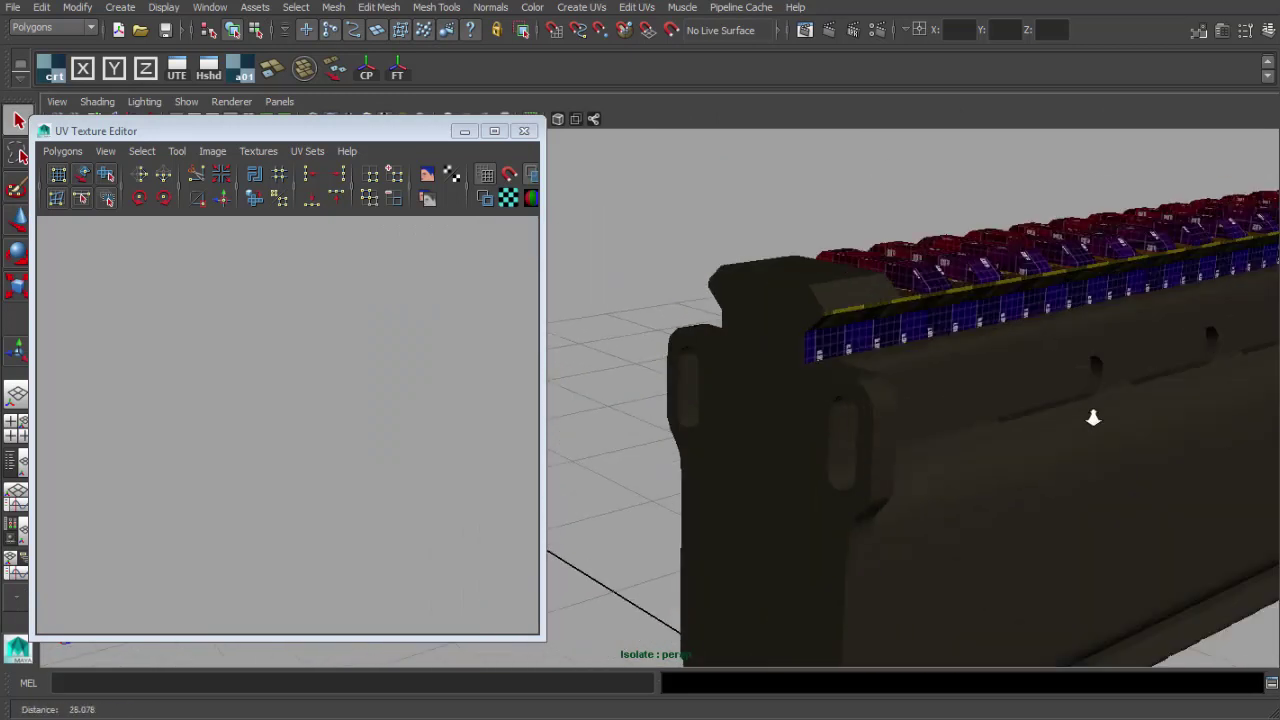
# - Select the receiver's side faces directly beneath the rail, next to the untextured end block, in face mode
pyautogui.click(809, 281)
pyautogui.keyDown('alt'); pyautogui.moveTo(809, 281); pyautogui.dragTo(743, 406); pyautogui.keyUp('alt')
pyautogui.click(706, 432)
pyautogui.moveTo(743, 406); pyautogui.dragTo(780, 400, button='right')
pyautogui.keyDown('alt'); pyautogui.moveTo(780, 330); pyautogui.dragTo(911, 323, button='middle'); pyautogui.keyUp('alt')
pyautogui.keyDown('alt'); pyautogui.moveTo(900, 323); pyautogui.dragTo(766, 335); pyautogui.keyUp('alt')
pyautogui.keyDown('shift'); pyautogui.click(740, 349); pyautogui.keyUp('shift')
pyautogui.keyDown('shift'); pyautogui.click(730, 368); pyautogui.keyUp('shift')
pyautogui.keyDown('shift'); pyautogui.click(708, 432); pyautogui.keyUp('shift')
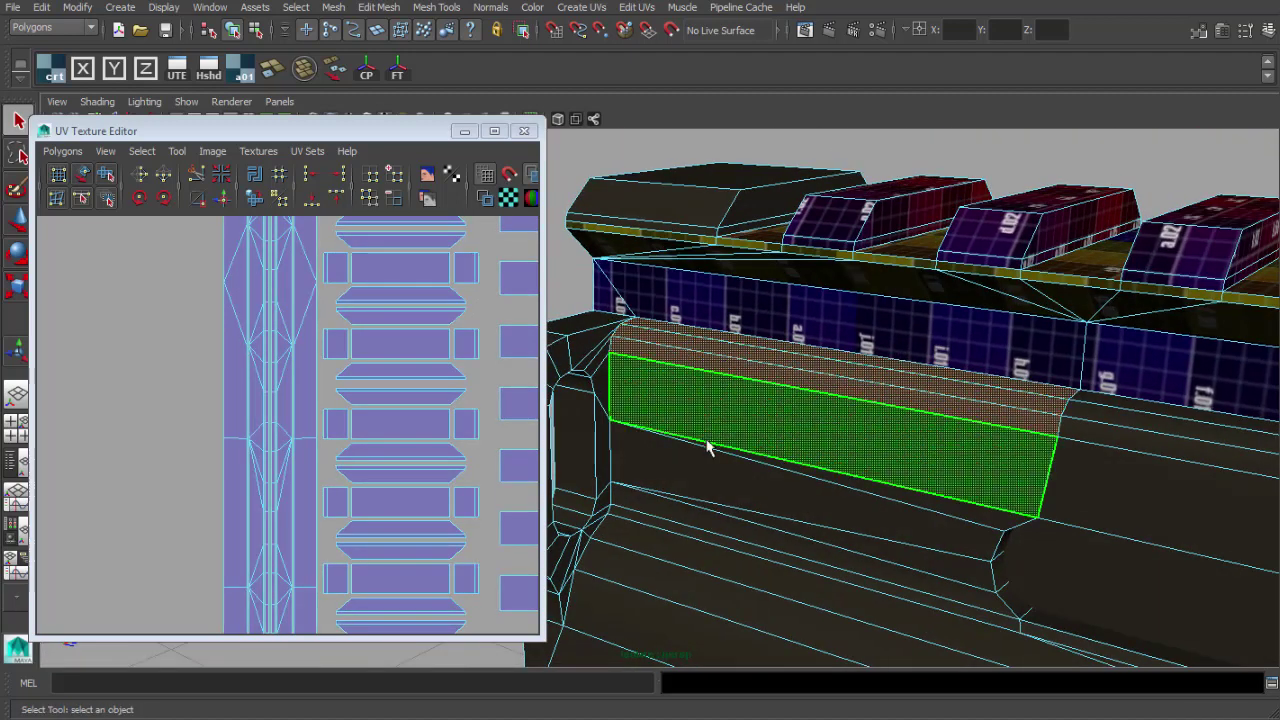
pyautogui.keyDown('shift'); pyautogui.click(780, 490); pyautogui.keyUp('shift')
# - Minimize the UV Texture Editor and examine the receiver's whole side to see which faces continue from the selection
pyautogui.keyDown('alt'); pyautogui.moveTo(930, 500); pyautogui.dragTo(849, 526, button='right'); pyautogui.keyUp('alt')
pyautogui.keyDown('alt'); pyautogui.moveTo(849, 526); pyautogui.dragTo(830, 373); pyautogui.keyUp('alt')
pyautogui.click(465, 131)
pyautogui.keyDown('alt'); pyautogui.moveTo(900, 345); pyautogui.dragTo(840, 365, button='right'); pyautogui.keyUp('alt')
pyautogui.keyDown('alt'); pyautogui.moveTo(840, 365); pyautogui.dragTo(411, 317, button='middle'); pyautogui.keyUp('alt')
pyautogui.keyDown('alt'); pyautogui.moveTo(320, 325); pyautogui.dragTo(420, 351); pyautogui.keyUp('alt')
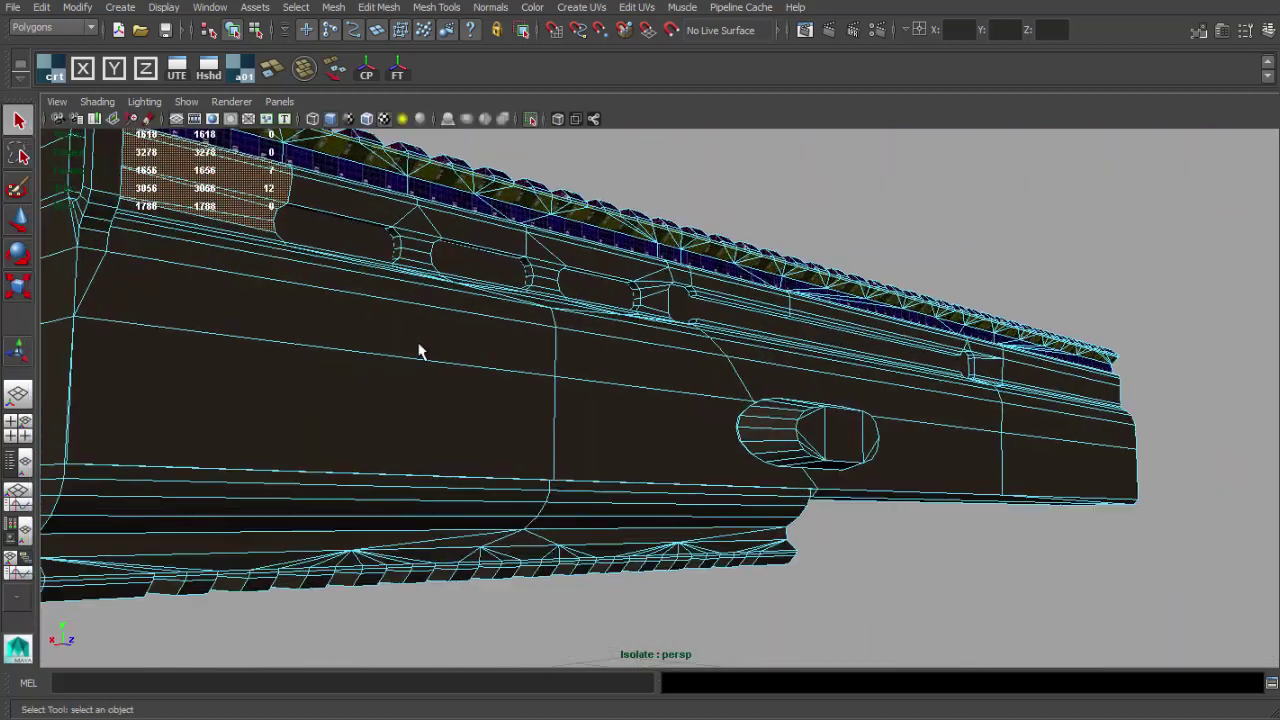
pyautogui.keyDown('alt'); pyautogui.moveTo(420, 351); pyautogui.dragTo(635, 362, button='middle'); pyautogui.keyUp('alt')
pyautogui.keyDown('alt'); pyautogui.moveTo(635, 362); pyautogui.dragTo(551, 351); pyautogui.keyUp('alt')
pyautogui.hotkey('ctrl', 'z')
pyautogui.scroll(-3, 680, 351)
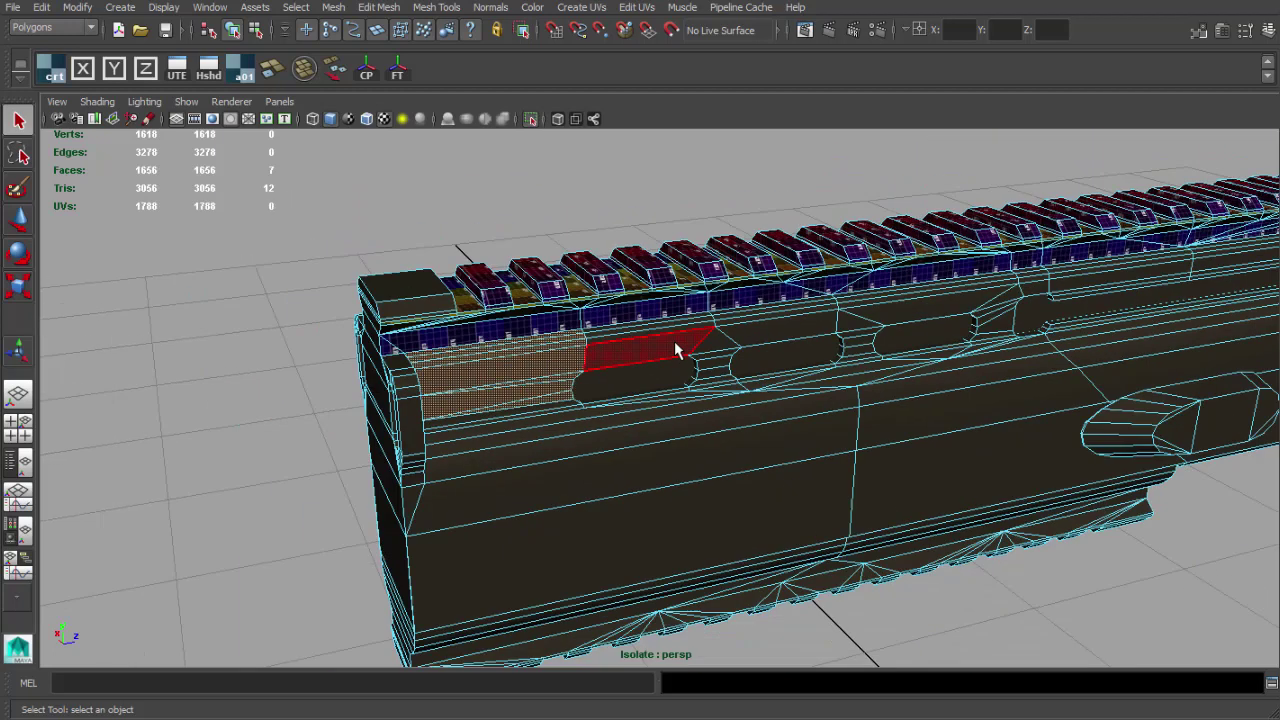
pyautogui.keyDown('alt'); pyautogui.moveTo(680, 351); pyautogui.dragTo(627, 350); pyautogui.keyUp('alt')
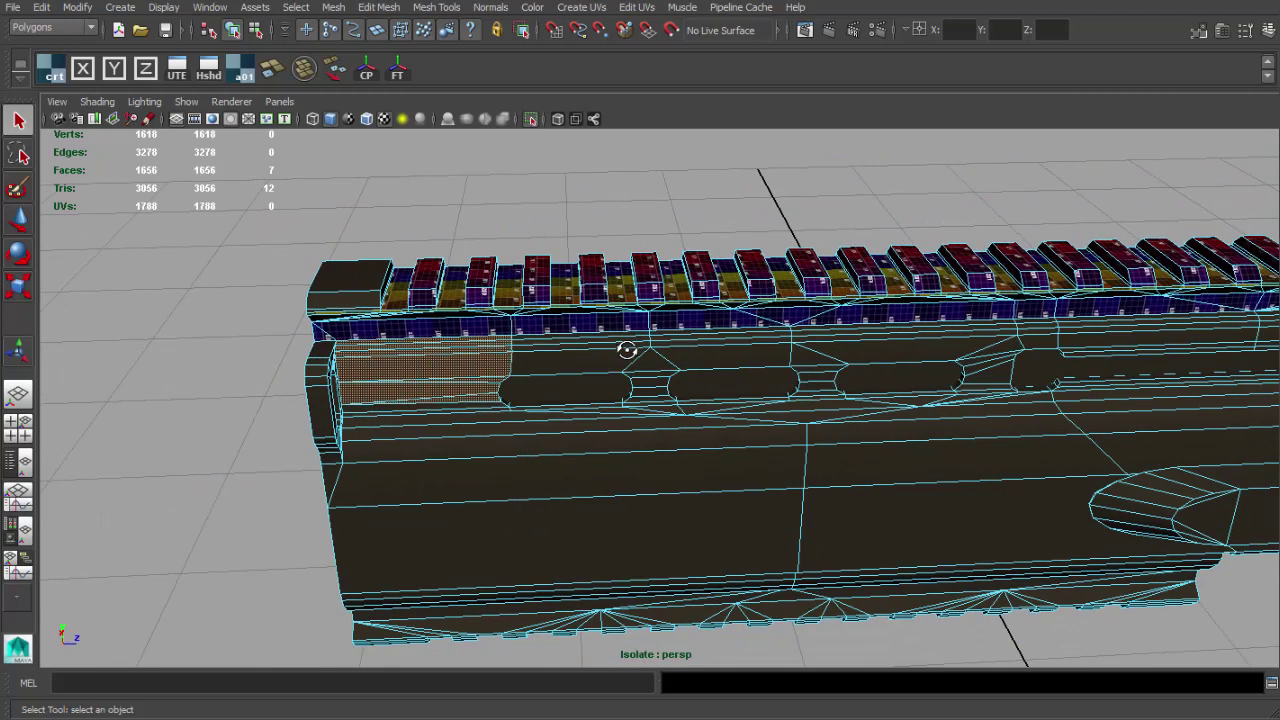
pyautogui.keyDown('alt'); pyautogui.moveTo(640, 404); pyautogui.dragTo(710, 410); pyautogui.keyUp('alt')
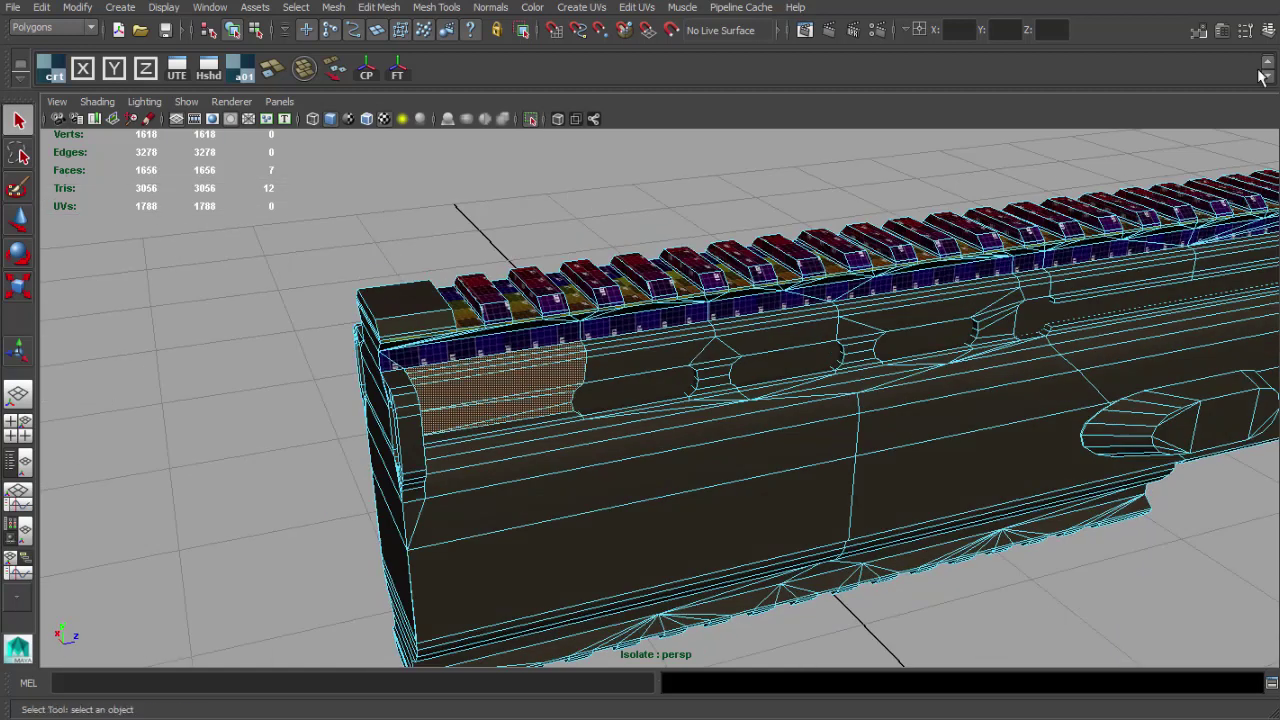
# - Open the Modeling Toolkit and set face selection to Drag with Camera Based Selection enabled
pyautogui.click(1268, 32)
pyautogui.click(1222, 32)
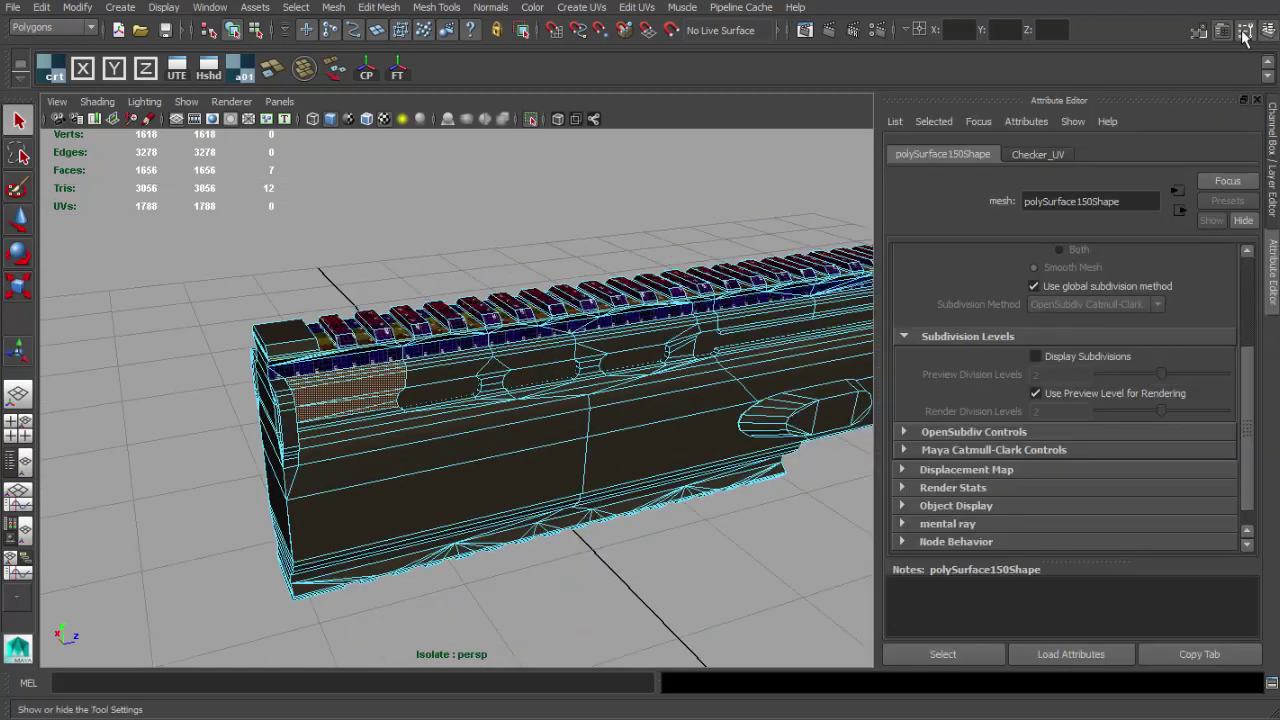
pyautogui.click(1245, 32)
pyautogui.click(1199, 32)
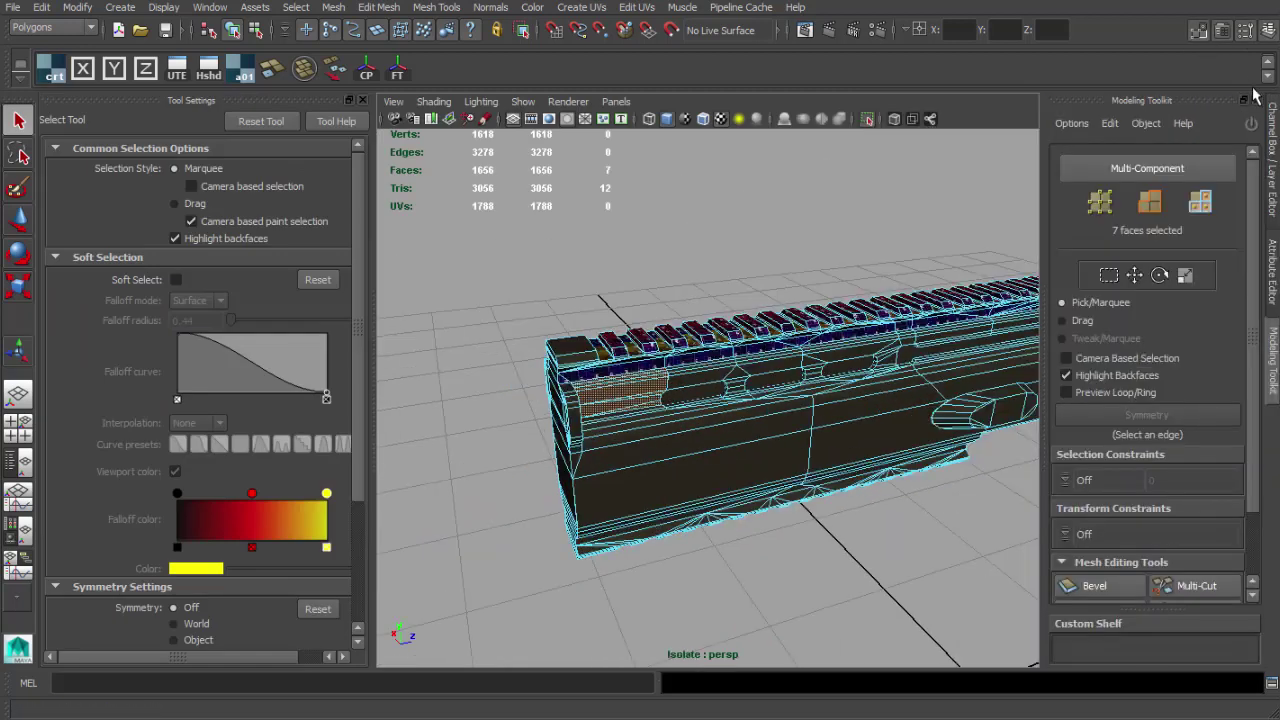
pyautogui.click(1146, 204)
pyautogui.keyDown('alt'); pyautogui.moveTo(690, 370); pyautogui.dragTo(626, 343, button='middle'); pyautogui.keyUp('alt')
pyautogui.keyDown('alt'); pyautogui.moveTo(560, 343); pyautogui.dragTo(652, 414, button='right'); pyautogui.keyUp('alt')
pyautogui.rightClick(657, 367)
pyautogui.moveTo(610, 388); pyautogui.dragTo(617, 415)
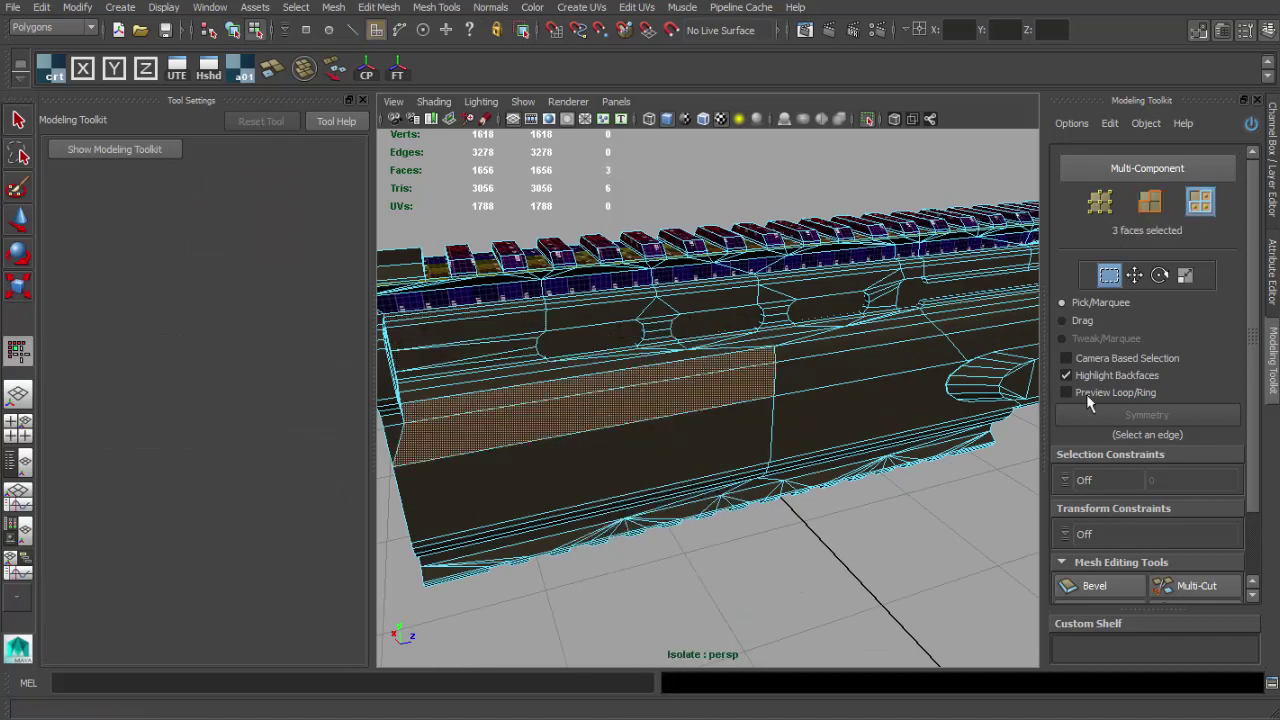
# - Paint-select the receiver's side faces from the large lower panels up to the rail's base, closing the Tool Settings
pyautogui.moveTo(595, 465); pyautogui.dragTo(553, 419)
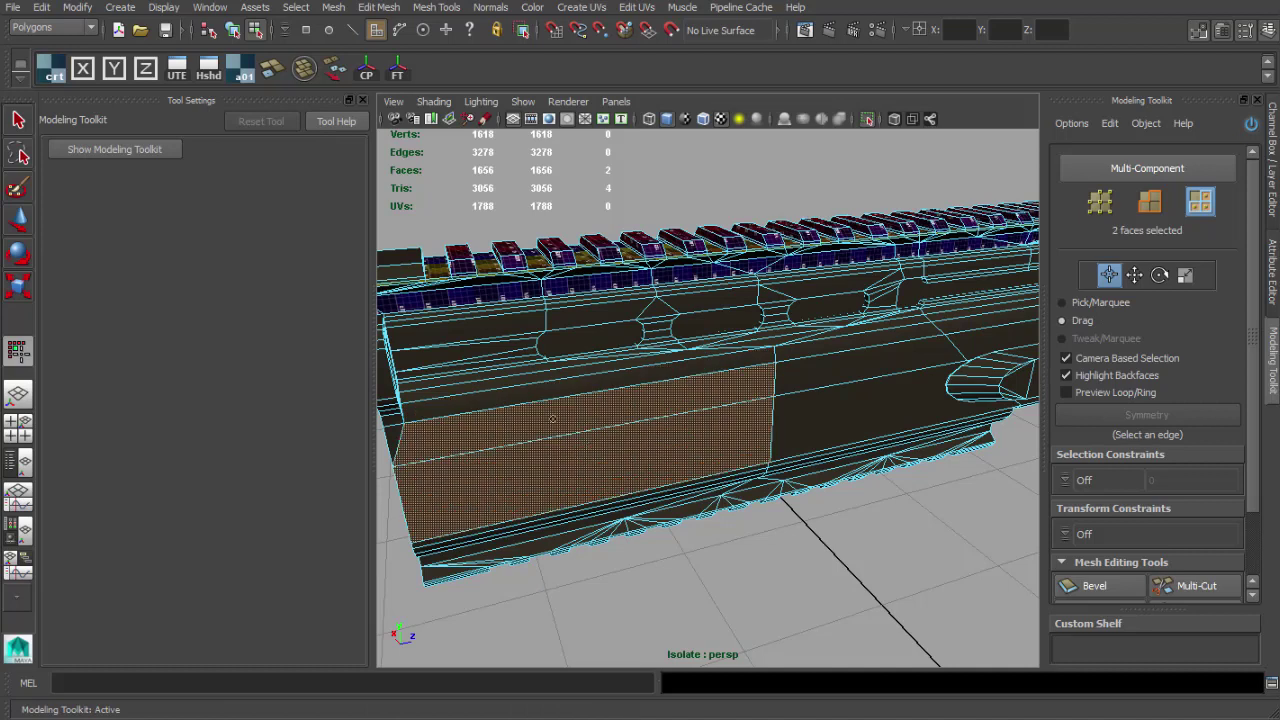
pyautogui.keyDown('alt'); pyautogui.moveTo(553, 419); pyautogui.dragTo(622, 417, button='middle'); pyautogui.keyUp('alt')
pyautogui.keyDown('alt'); pyautogui.moveTo(622, 417); pyautogui.dragTo(662, 414, button='right'); pyautogui.keyUp('alt')
pyautogui.click(362, 101)
pyautogui.moveTo(170, 479)
pyautogui.keyDown('shift'); pyautogui.mouseDown()
pyautogui.moveTo(302, 292)
pyautogui.moveTo(306, 226)
pyautogui.mouseUp(); pyautogui.keyUp('shift')
pyautogui.keyDown('alt'); pyautogui.moveTo(312, 270); pyautogui.dragTo(388, 450, button='middle'); pyautogui.keyUp('alt')
pyautogui.moveTo(435, 378)
pyautogui.keyDown('shift'); pyautogui.mouseDown()
pyautogui.moveTo(449, 342)
pyautogui.moveTo(470, 358)
pyautogui.mouseUp(); pyautogui.keyUp('shift')
pyautogui.keyDown('alt'); pyautogui.moveTo(470, 358); pyautogui.dragTo(400, 352, button='right'); pyautogui.keyUp('alt')
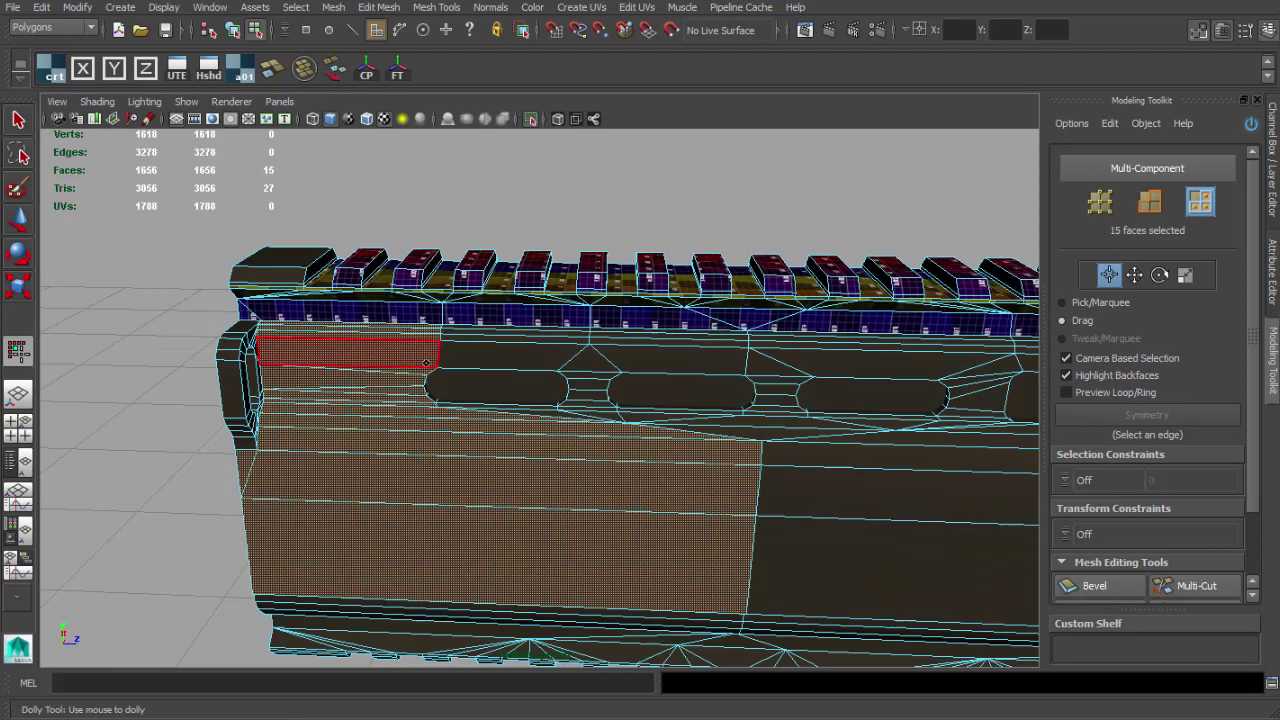
# - Add the faces around the first elongated slot to the selection, including the narrow sliver face beneath it
pyautogui.press('w')
pyautogui.keyDown('alt'); pyautogui.moveTo(405, 352); pyautogui.dragTo(480, 366); pyautogui.keyUp('alt')
pyautogui.keyDown('alt'); pyautogui.moveTo(480, 366); pyautogui.dragTo(556, 364, button='right'); pyautogui.keyUp('alt')
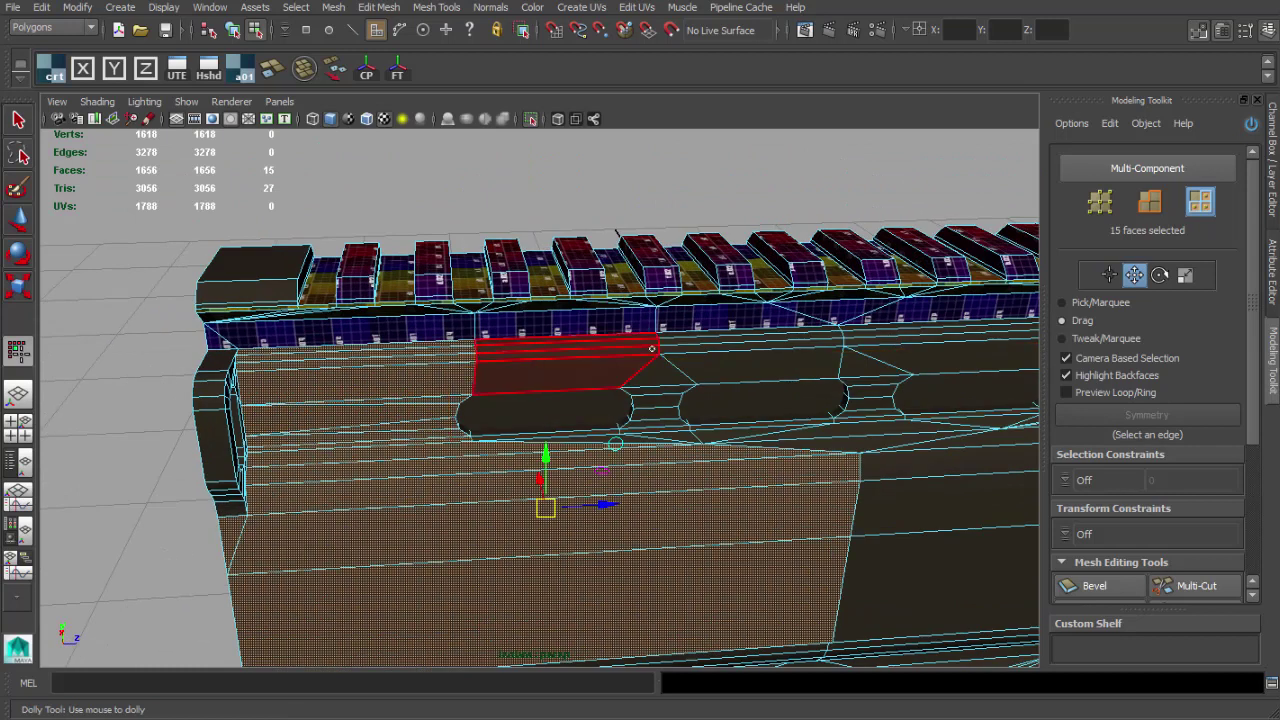
pyautogui.keyDown('shift'); pyautogui.moveTo(608, 437); pyautogui.dragTo(612, 434); pyautogui.keyUp('shift')
pyautogui.keyDown('alt'); pyautogui.moveTo(614, 436); pyautogui.dragTo(572, 361, button='middle'); pyautogui.keyUp('alt')
pyautogui.moveTo(572, 361)
pyautogui.keyDown('alt'); pyautogui.mouseDown(button='right')
pyautogui.moveTo(640, 345)
pyautogui.moveTo(578, 354)
pyautogui.mouseUp(button='right'); pyautogui.keyUp('alt')
pyautogui.keyDown('alt'); pyautogui.moveTo(578, 354); pyautogui.dragTo(640, 392); pyautogui.keyUp('alt')
pyautogui.keyDown('alt'); pyautogui.moveTo(640, 392); pyautogui.dragTo(743, 405, button='right'); pyautogui.keyUp('alt')
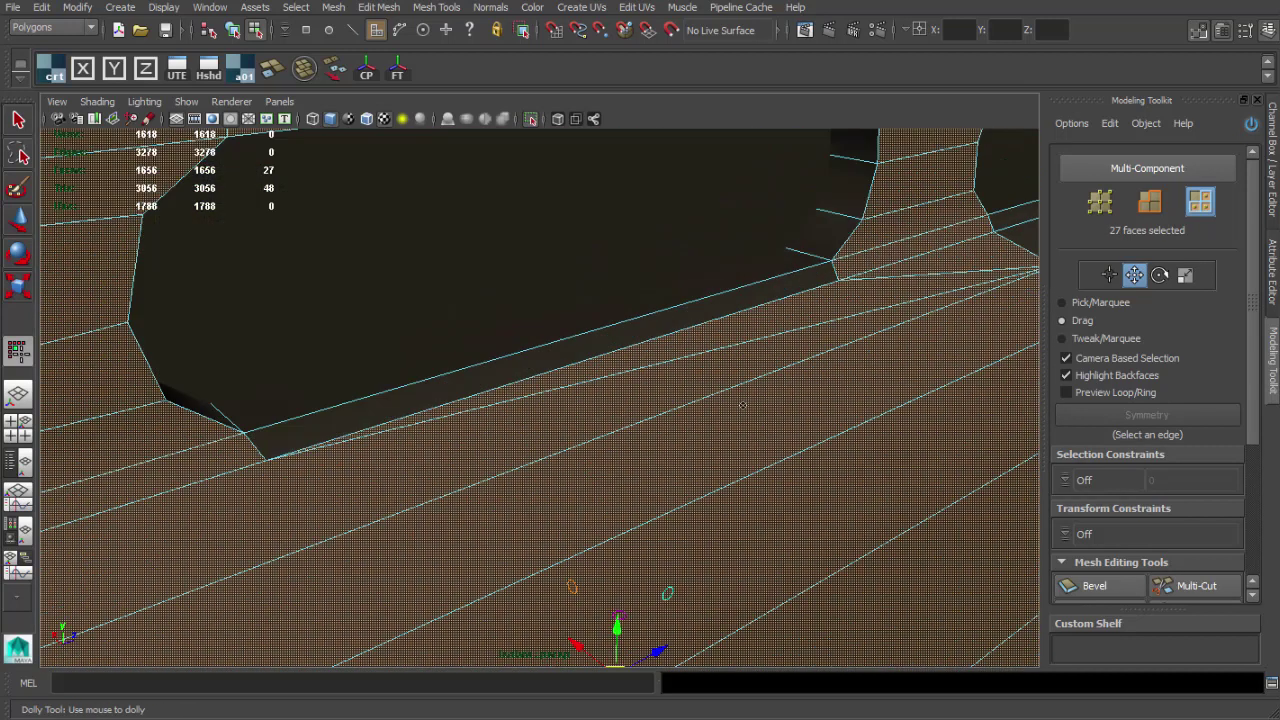
pyautogui.keyDown('shift'); pyautogui.click(679, 327); pyautogui.keyUp('shift')
# - Extend the face selection around the second and third slots and down across the next large lower side panels
pyautogui.keyDown('alt'); pyautogui.moveTo(679, 327); pyautogui.dragTo(608, 325, button='right'); pyautogui.keyUp('alt')
pyautogui.keyDown('alt'); pyautogui.moveTo(608, 325); pyautogui.dragTo(550, 280); pyautogui.keyUp('alt')
pyautogui.keyDown('alt'); pyautogui.moveTo(550, 280); pyautogui.dragTo(490, 275, button='right'); pyautogui.keyUp('alt')
pyautogui.keyDown('alt'); pyautogui.moveTo(490, 275); pyautogui.dragTo(470, 258); pyautogui.keyUp('alt')
pyautogui.keyDown('alt'); pyautogui.moveTo(470, 258); pyautogui.dragTo(529, 251, button='right'); pyautogui.keyUp('alt')
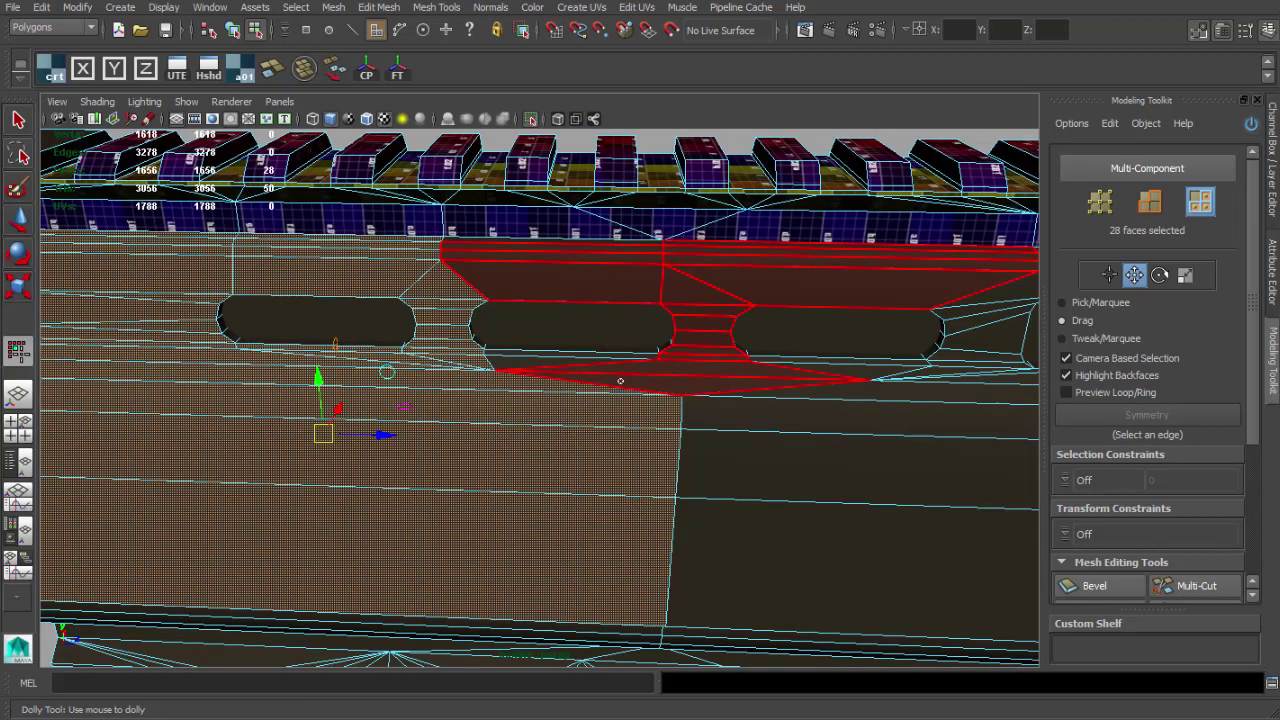
pyautogui.keyDown('shift'); pyautogui.moveTo(785, 406); pyautogui.dragTo(792, 515); pyautogui.keyUp('shift')
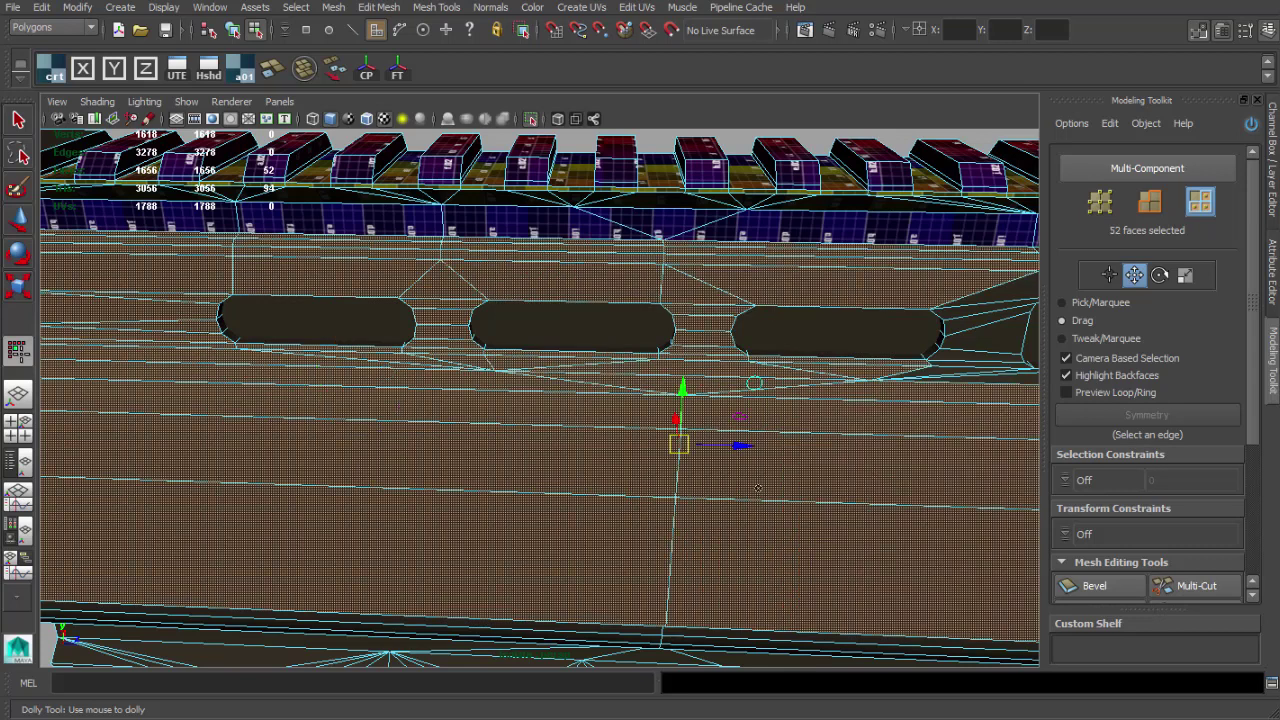
# - Add the faces between the third slot and the neighbouring groove opening, including the long tapered face below them
pyautogui.keyDown('alt'); pyautogui.moveTo(905, 312); pyautogui.dragTo(665, 336, button='middle'); pyautogui.keyUp('alt')
pyautogui.keyDown('alt'); pyautogui.moveTo(665, 336); pyautogui.dragTo(731, 331, button='right'); pyautogui.keyUp('alt')
pyautogui.keyDown('ctrl'); pyautogui.moveTo(717, 434); pyautogui.dragTo(718, 297); pyautogui.keyUp('ctrl')
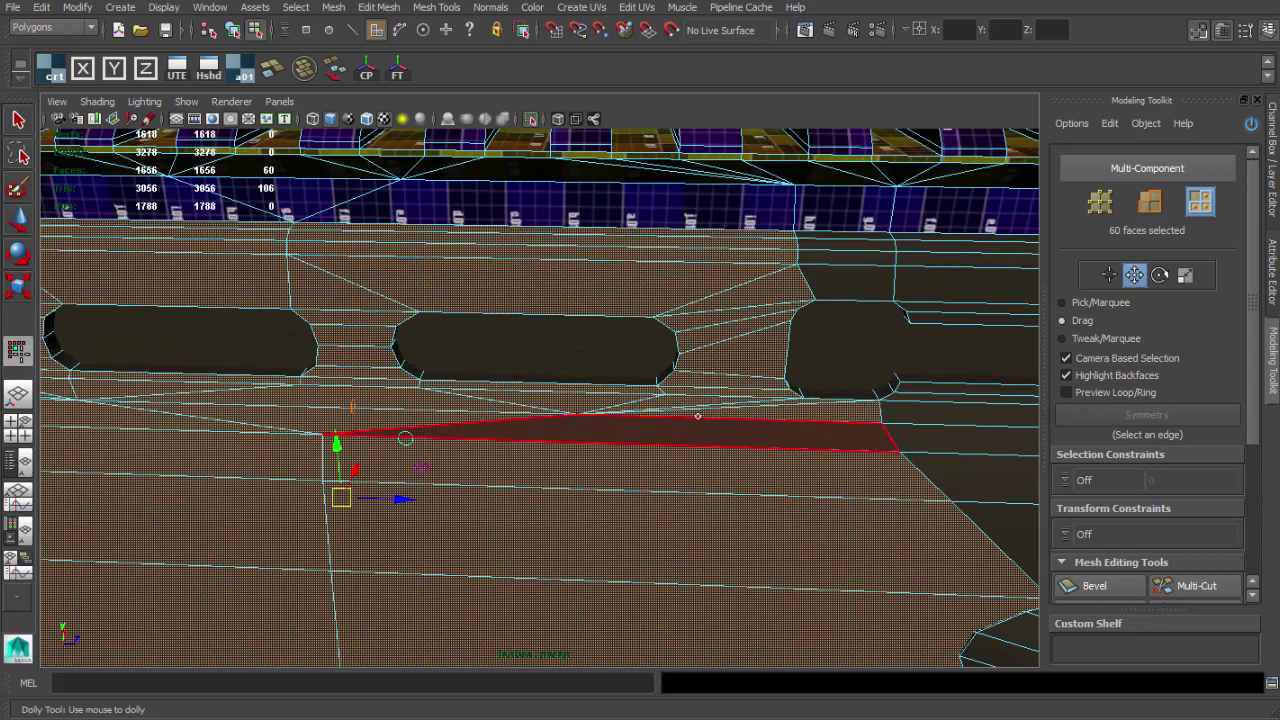
pyautogui.keyDown('shift'); pyautogui.moveTo(758, 419); pyautogui.dragTo(757, 436); pyautogui.keyUp('shift')
# - Add the faces around the start of the long groove and the long side strips below it to the selection
pyautogui.keyDown('alt'); pyautogui.moveTo(757, 436); pyautogui.dragTo(436, 464, button='middle'); pyautogui.keyUp('alt')
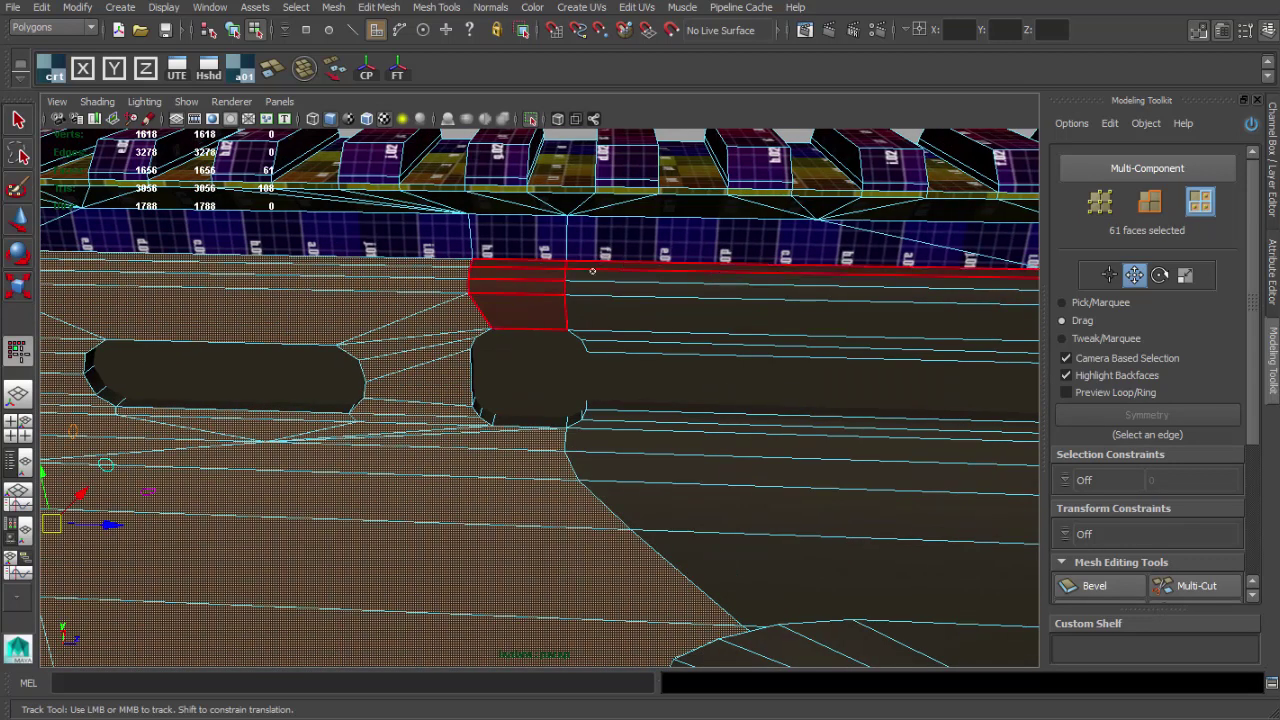
pyautogui.keyDown('shift'); pyautogui.moveTo(616, 346); pyautogui.dragTo(616, 351); pyautogui.keyUp('shift')
pyautogui.keyDown('shift'); pyautogui.moveTo(728, 550); pyautogui.dragTo(728, 553); pyautogui.keyUp('shift')
pyautogui.keyDown('alt'); pyautogui.moveTo(728, 553); pyautogui.dragTo(560, 430, button='right'); pyautogui.keyUp('alt')
pyautogui.keyDown('alt'); pyautogui.moveTo(560, 430); pyautogui.dragTo(390, 215); pyautogui.keyUp('alt')
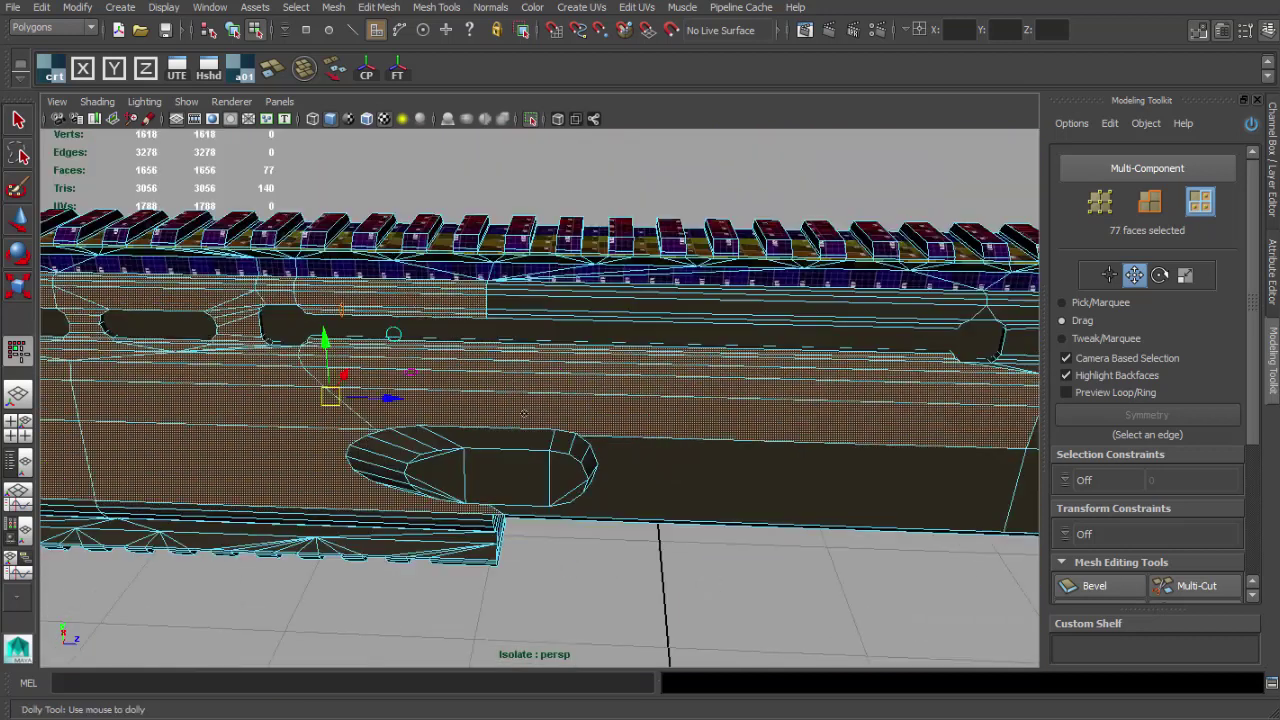
# - Add the long faces above the groove and the small faces around its far end to the selection
pyautogui.keyDown('alt'); pyautogui.moveTo(390, 215); pyautogui.dragTo(508, 249, button='right'); pyautogui.keyUp('alt')
pyautogui.keyDown('shift'); pyautogui.moveTo(509, 192); pyautogui.dragTo(509, 170); pyautogui.keyUp('shift')
pyautogui.keyDown('alt'); pyautogui.moveTo(509, 170); pyautogui.dragTo(400, 190, button='right'); pyautogui.keyUp('alt')
pyautogui.moveTo(640, 200)
pyautogui.keyDown('alt'); pyautogui.mouseDown(button='middle')
pyautogui.moveTo(340, 205)
pyautogui.moveTo(290, 238)
pyautogui.mouseUp(button='middle'); pyautogui.keyUp('alt')
pyautogui.keyDown('alt'); pyautogui.moveTo(430, 240); pyautogui.dragTo(734, 255, button='right'); pyautogui.keyUp('alt')
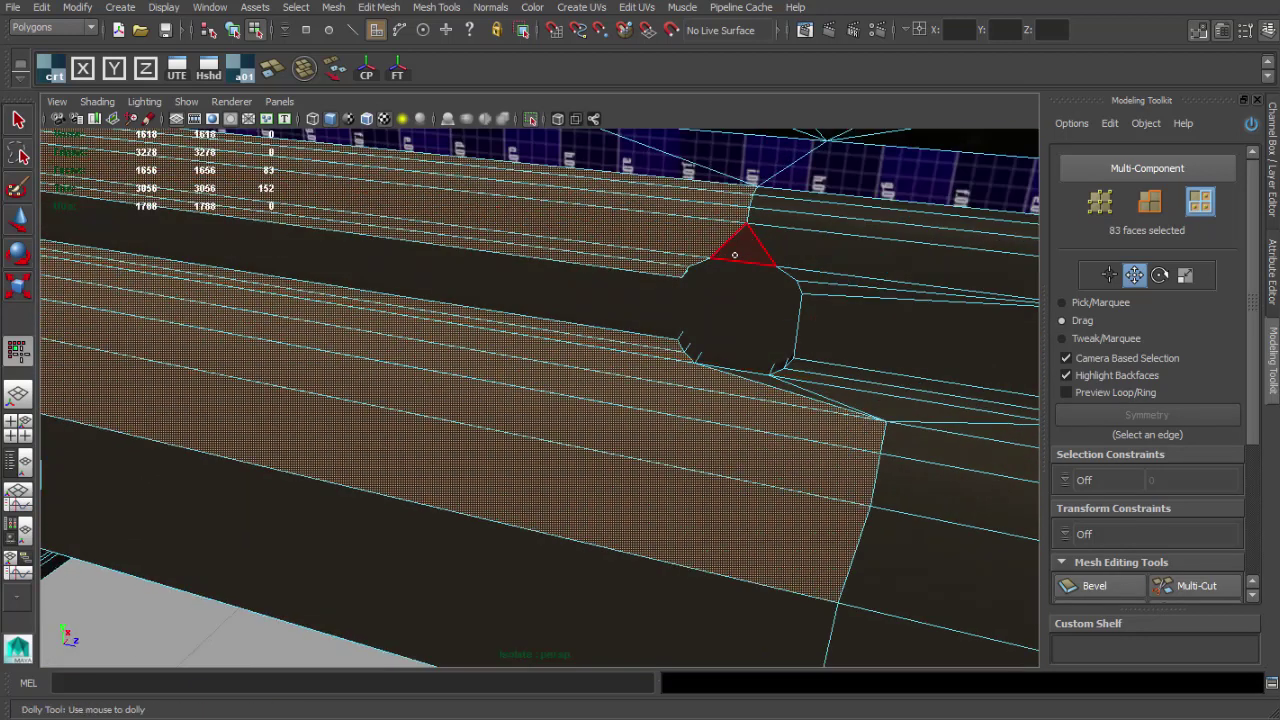
pyautogui.keyDown('shift'); pyautogui.doubleClick(792, 396); pyautogui.keyUp('shift')
# - Extend the face selection past the groove's far end across the rear side panels up to the rail's base
pyautogui.scroll(-3, 676, 360)
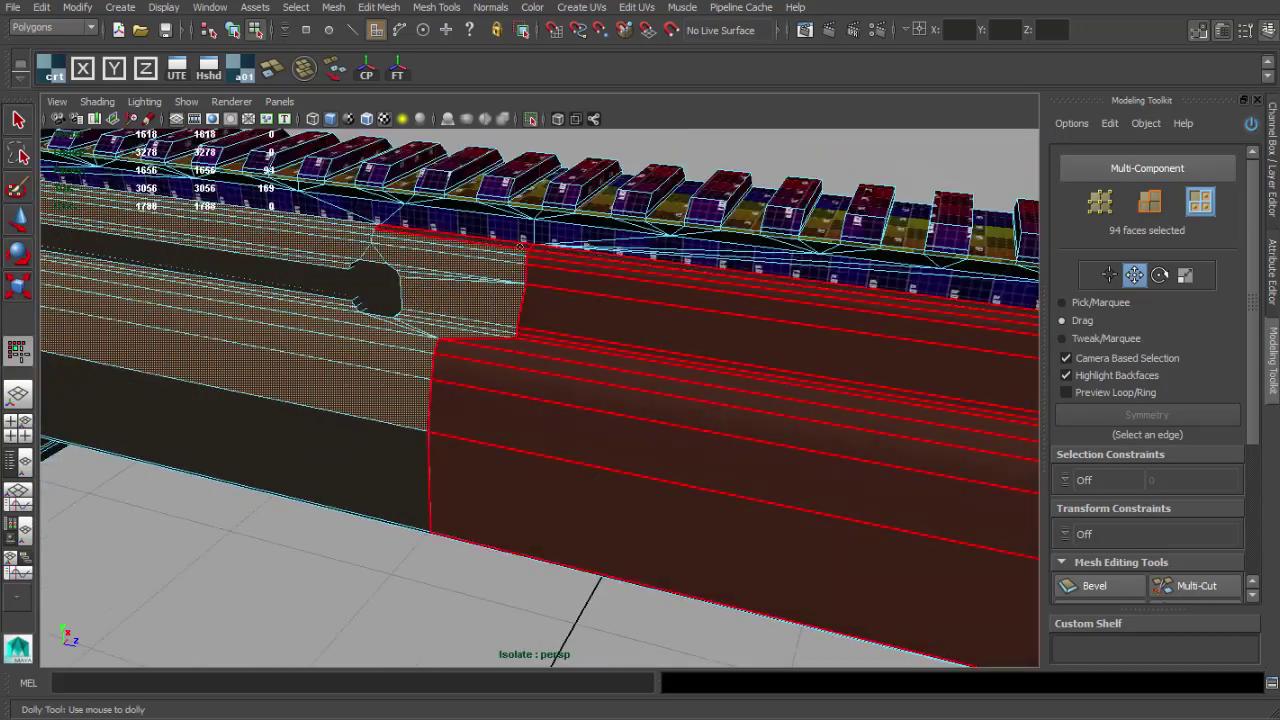
pyautogui.keyDown('shift'); pyautogui.moveTo(519, 246); pyautogui.dragTo(519, 241); pyautogui.keyUp('shift')
pyautogui.keyDown('alt'); pyautogui.moveTo(519, 241); pyautogui.dragTo(400, 300, button='right'); pyautogui.keyUp('alt')
pyautogui.keyDown('alt'); pyautogui.moveTo(430, 400); pyautogui.dragTo(510, 340); pyautogui.keyUp('alt')
pyautogui.keyDown('alt'); pyautogui.moveTo(400, 350); pyautogui.dragTo(457, 357, button='right'); pyautogui.keyUp('alt')
pyautogui.keyDown('shift'); pyautogui.click(457, 357); pyautogui.keyUp('shift')
# - Add the narrow faces along the receiver's lower side edge to the selection after checking both ends for missed faces
pyautogui.keyDown('alt'); pyautogui.moveTo(457, 357); pyautogui.dragTo(950, 306, button='middle'); pyautogui.keyUp('alt')
pyautogui.moveTo(545, 433)
pyautogui.keyDown('alt'); pyautogui.mouseDown()
pyautogui.moveTo(637, 337)
pyautogui.moveTo(583, 289)
pyautogui.moveTo(590, 375)
pyautogui.mouseUp(); pyautogui.keyUp('alt')
pyautogui.keyDown('alt'); pyautogui.moveTo(590, 375); pyautogui.dragTo(639, 397, button='right'); pyautogui.keyUp('alt')
pyautogui.keyDown('alt'); pyautogui.moveTo(639, 397); pyautogui.dragTo(590, 400); pyautogui.keyUp('alt')
pyautogui.keyDown('alt'); pyautogui.moveTo(590, 400); pyautogui.dragTo(340, 440, button='middle'); pyautogui.keyUp('alt')
pyautogui.keyDown('alt'); pyautogui.moveTo(340, 440); pyautogui.dragTo(400, 310); pyautogui.keyUp('alt')
pyautogui.keyDown('alt'); pyautogui.moveTo(400, 310); pyautogui.dragTo(334, 271, button='right'); pyautogui.keyUp('alt')
pyautogui.keyDown('alt'); pyautogui.moveTo(334, 271); pyautogui.dragTo(353, 387); pyautogui.keyUp('alt')
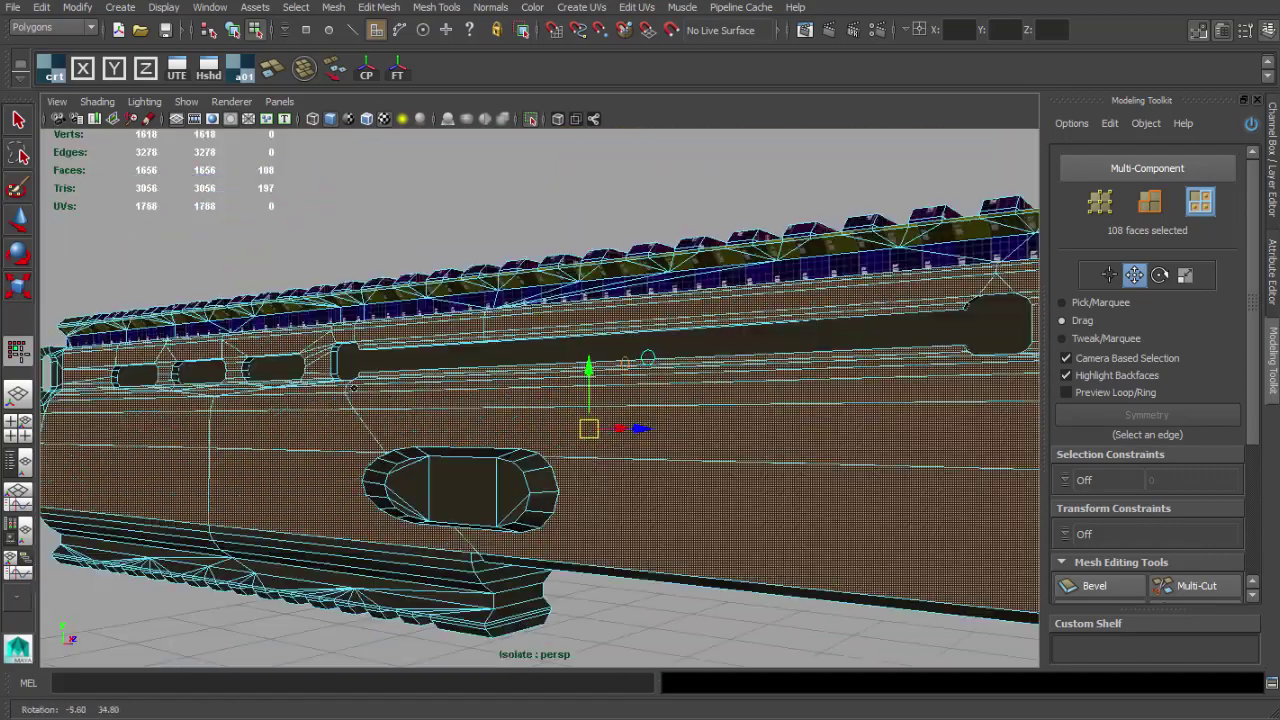
pyautogui.keyDown('alt'); pyautogui.moveTo(353, 387); pyautogui.dragTo(310, 372, button='right'); pyautogui.keyUp('alt')
pyautogui.keyDown('alt'); pyautogui.moveTo(310, 372); pyautogui.dragTo(500, 383); pyautogui.keyUp('alt')
pyautogui.keyDown('shift'); pyautogui.click(461, 433); pyautogui.keyUp('shift')
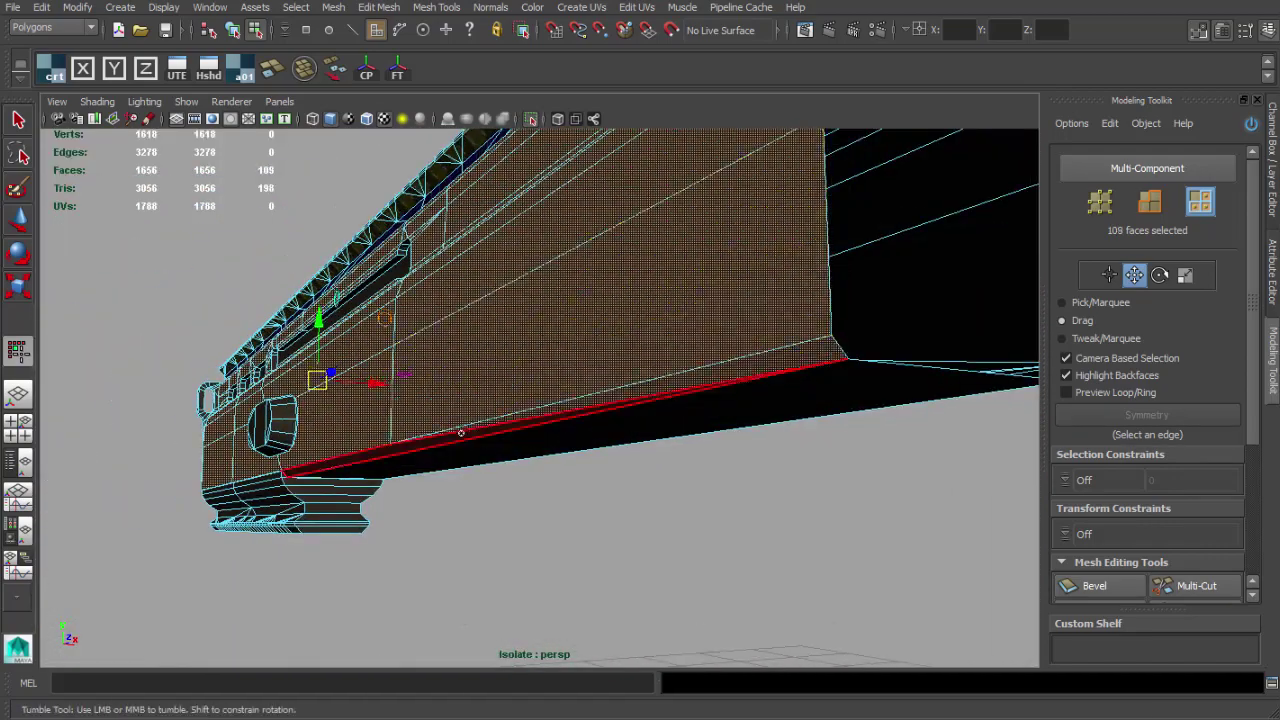
pyautogui.keyDown('shift'); pyautogui.click(461, 433); pyautogui.keyUp('shift')
# - Inspect the selected side faces from the receiver's end and maximize the front view
pyautogui.keyDown('alt'); pyautogui.moveTo(461, 433); pyautogui.dragTo(430, 422, button='right'); pyautogui.keyUp('alt')
pyautogui.keyDown('alt'); pyautogui.moveTo(430, 422); pyautogui.dragTo(540, 480); pyautogui.keyUp('alt')
pyautogui.keyDown('alt'); pyautogui.moveTo(540, 480); pyautogui.dragTo(610, 415, button='right'); pyautogui.keyUp('alt')
pyautogui.keyDown('alt'); pyautogui.moveTo(610, 415); pyautogui.dragTo(508, 380); pyautogui.keyUp('alt')
pyautogui.press('space')
pyautogui.keyDown('alt'); pyautogui.moveTo(474, 560); pyautogui.dragTo(388, 540, button='right'); pyautogui.keyUp('alt')
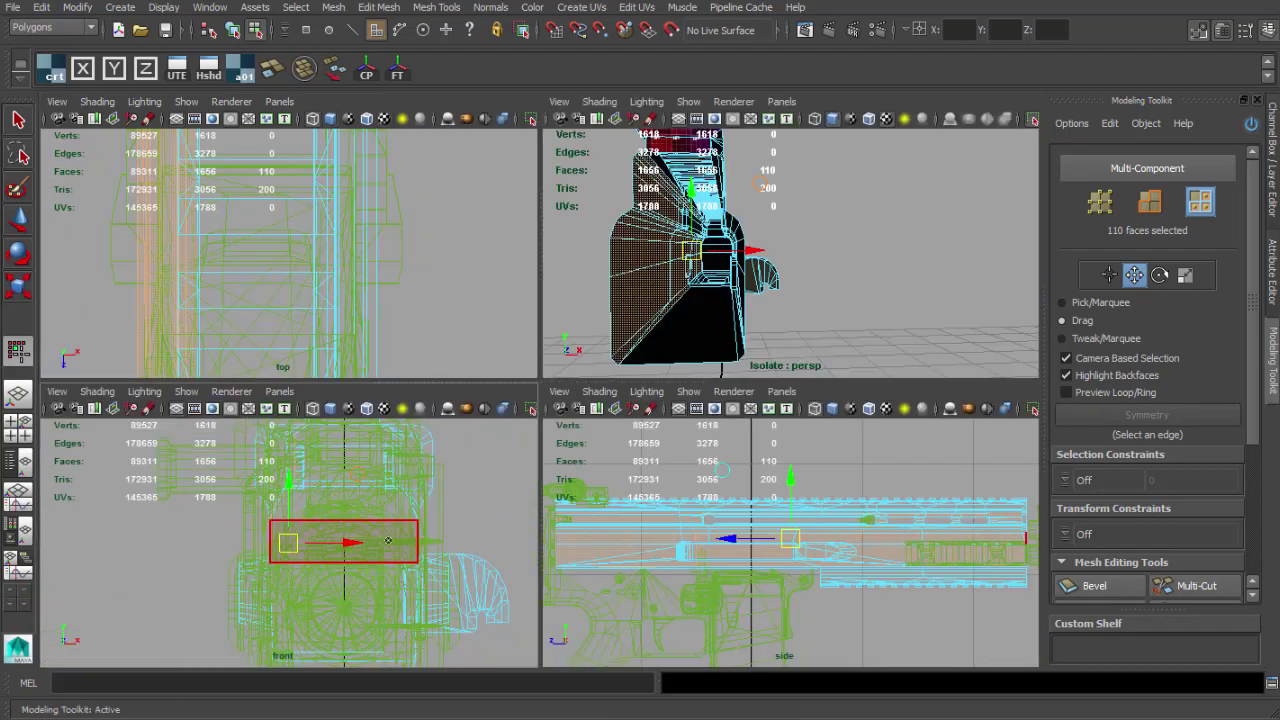
pyautogui.press('space')
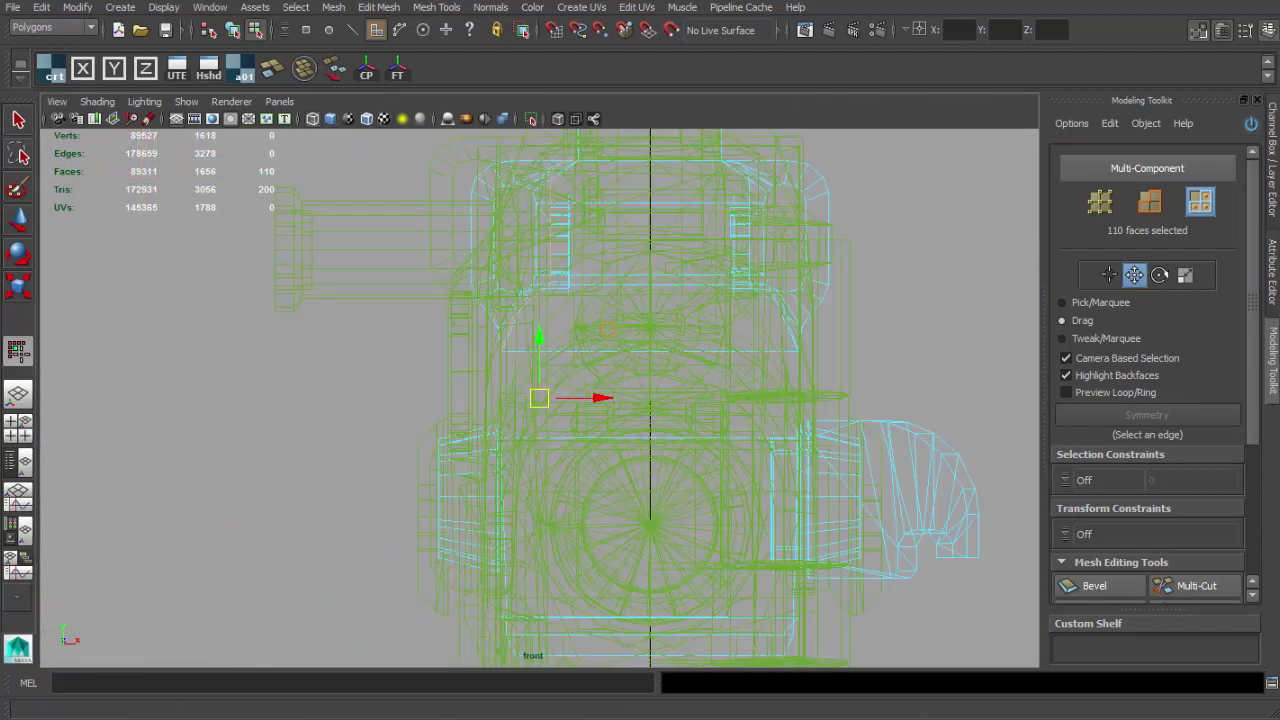
# - Open the UV Texture Editor and planar-project the selected side faces along the X axis
pyautogui.click(177, 68)
pyautogui.press('f')
pyautogui.click(146, 69)
pyautogui.keyDown('alt'); pyautogui.moveTo(238, 358); pyautogui.dragTo(283, 373, button='right'); pyautogui.keyUp('alt')
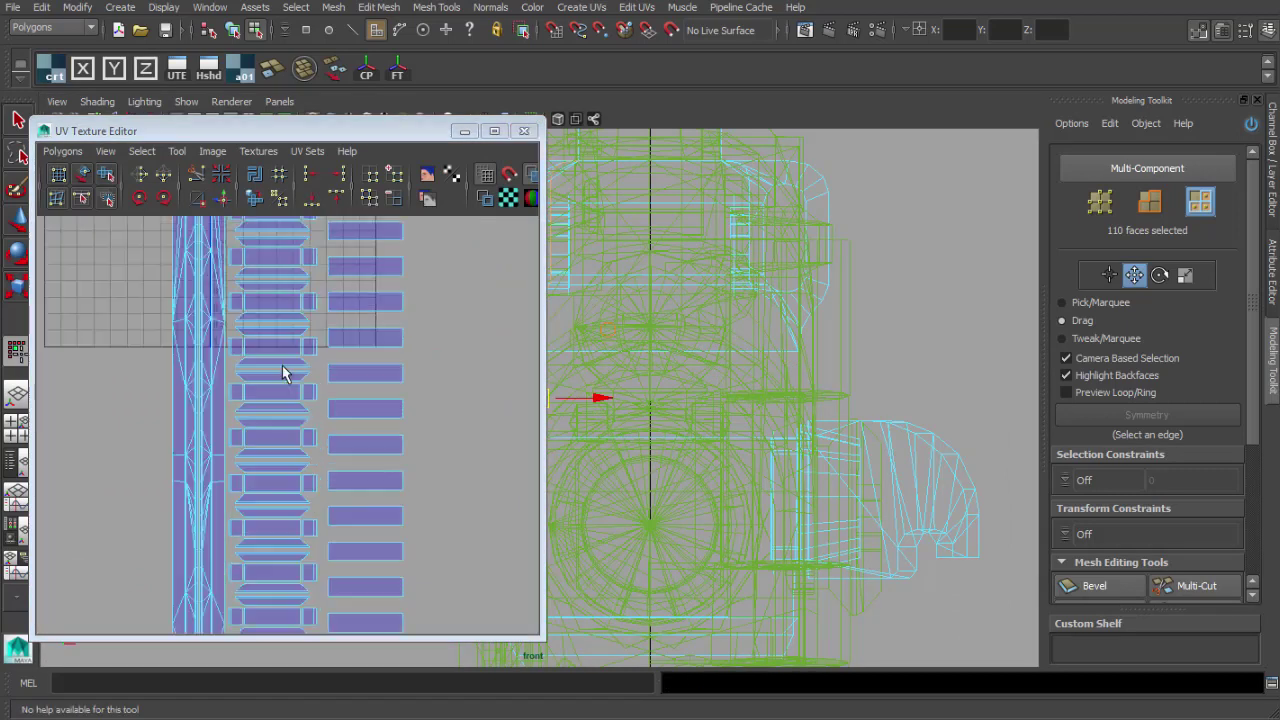
pyautogui.press('f')
pyautogui.click(87, 77)
# - Move the newly projected side shell clear of the rail shells in the UV layout
pyautogui.scroll(5, 270, 337)
pyautogui.keyDown('alt'); pyautogui.moveTo(270, 300); pyautogui.dragTo(225, 457, button='middle'); pyautogui.keyUp('alt')
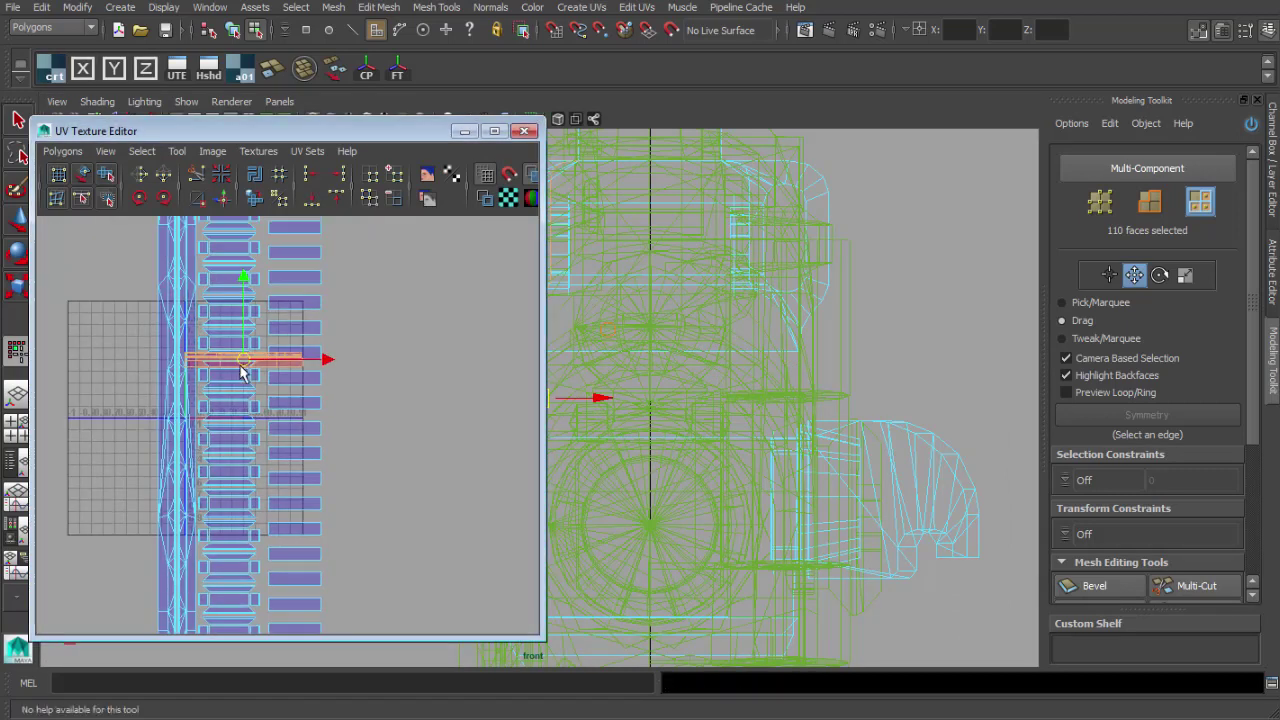
pyautogui.moveTo(240, 366); pyautogui.dragTo(430, 381)
pyautogui.keyDown('alt'); pyautogui.moveTo(430, 381); pyautogui.dragTo(297, 436, button='middle'); pyautogui.keyUp('alt')
pyautogui.scroll(2, 297, 436)
# - Select all UVs of the side shell, scale it up uniformly and move it farther from the rail shells
pyautogui.press('q')
pyautogui.moveTo(236, 372); pyautogui.dragTo(511, 516)
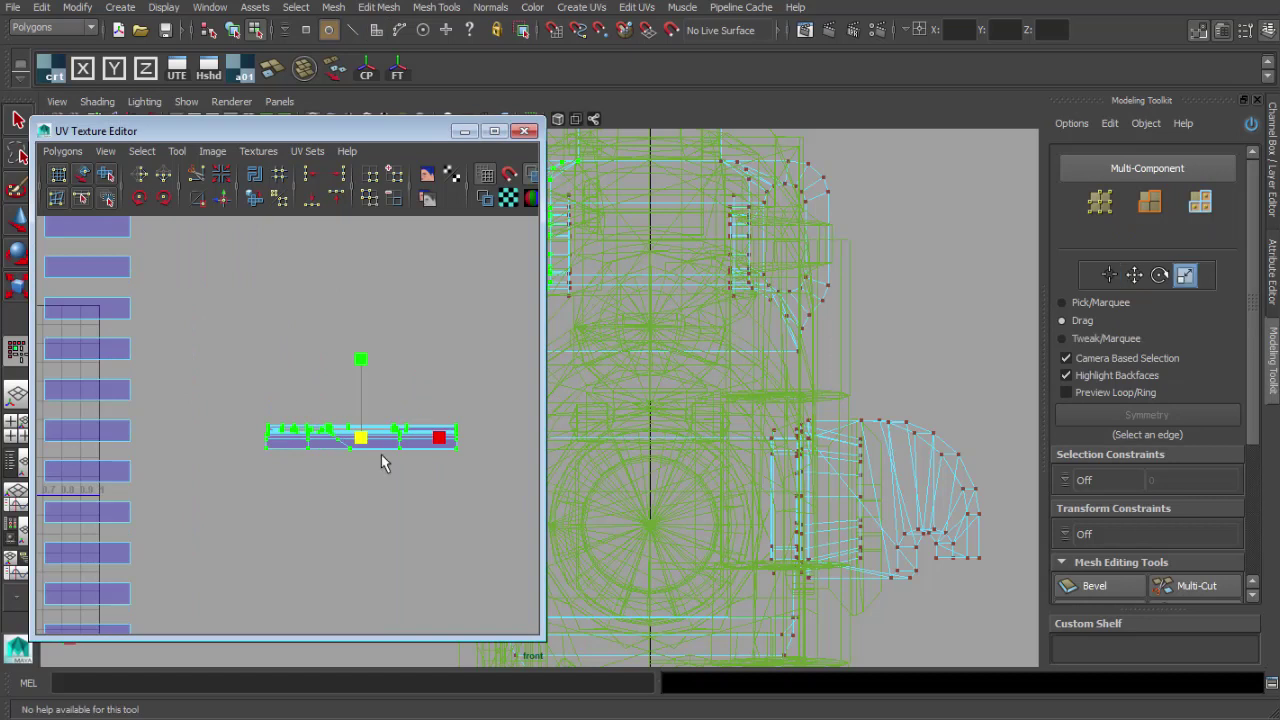
pyautogui.moveTo(361, 438); pyautogui.dragTo(740, 450)
pyautogui.scroll(-5, 440, 450)
pyautogui.press('w')
pyautogui.moveTo(314, 430); pyautogui.dragTo(573, 412)
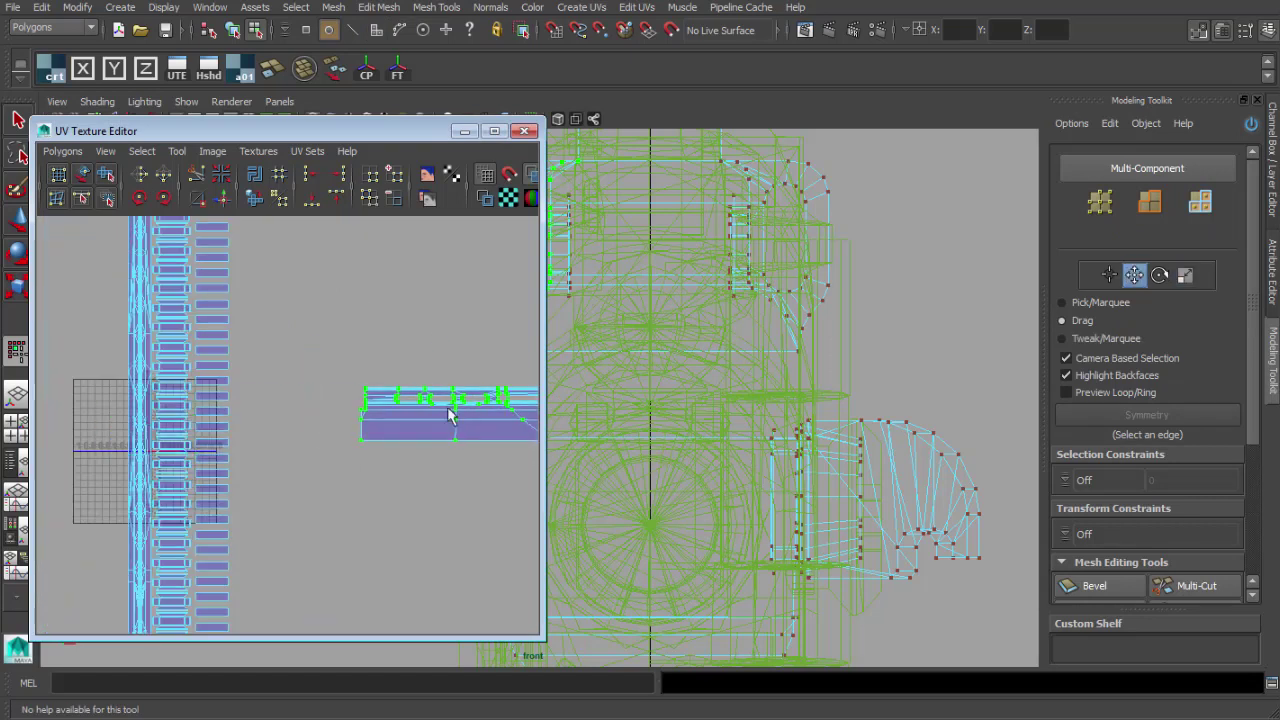
# - Return to the perspective view, shrink the UV Texture Editor and examine the checker texture on the receiver's side
pyautogui.keyDown('alt'); pyautogui.moveTo(378, 402); pyautogui.dragTo(180, 386, button='middle'); pyautogui.keyUp('alt')
pyautogui.press('space')
pyautogui.press('space')
pyautogui.keyDown('alt'); pyautogui.moveTo(677, 340); pyautogui.dragTo(938, 350); pyautogui.keyUp('alt')
pyautogui.moveTo(433, 135); pyautogui.dragTo(416, 136)
pyautogui.moveTo(528, 200); pyautogui.dragTo(309, 202)
pyautogui.keyDown('alt'); pyautogui.moveTo(524, 310); pyautogui.dragTo(700, 350, button='middle'); pyautogui.keyUp('alt')
pyautogui.keyDown('alt'); pyautogui.moveTo(700, 350); pyautogui.dragTo(640, 350, button='right'); pyautogui.keyUp('alt')
pyautogui.keyDown('alt'); pyautogui.moveTo(640, 350); pyautogui.dragTo(850, 342); pyautogui.keyUp('alt')
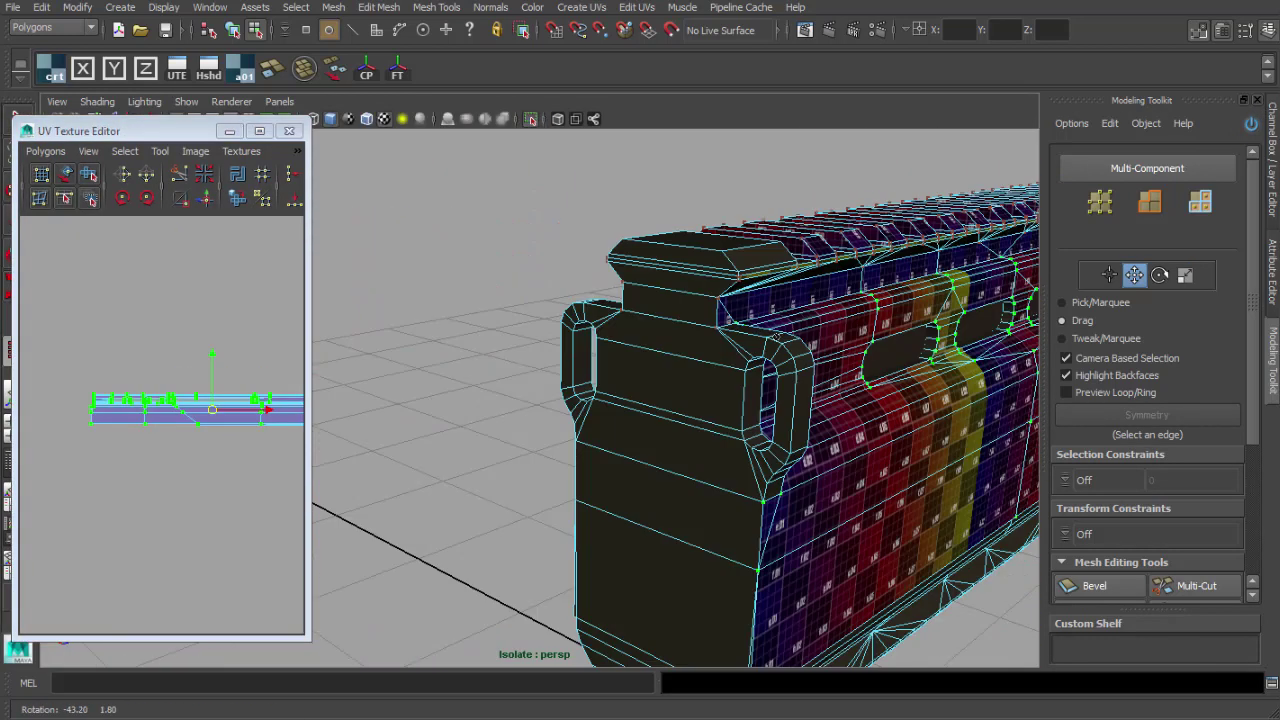
pyautogui.keyDown('alt'); pyautogui.moveTo(880, 338); pyautogui.dragTo(592, 337, button='middle'); pyautogui.keyUp('alt')
# - Turn off the textured display and select the receiver mesh as an object near the side slots
pyautogui.click(388, 120)
pyautogui.press('q')
pyautogui.keyDown('alt'); pyautogui.moveTo(400, 360); pyautogui.dragTo(523, 409); pyautogui.keyUp('alt')
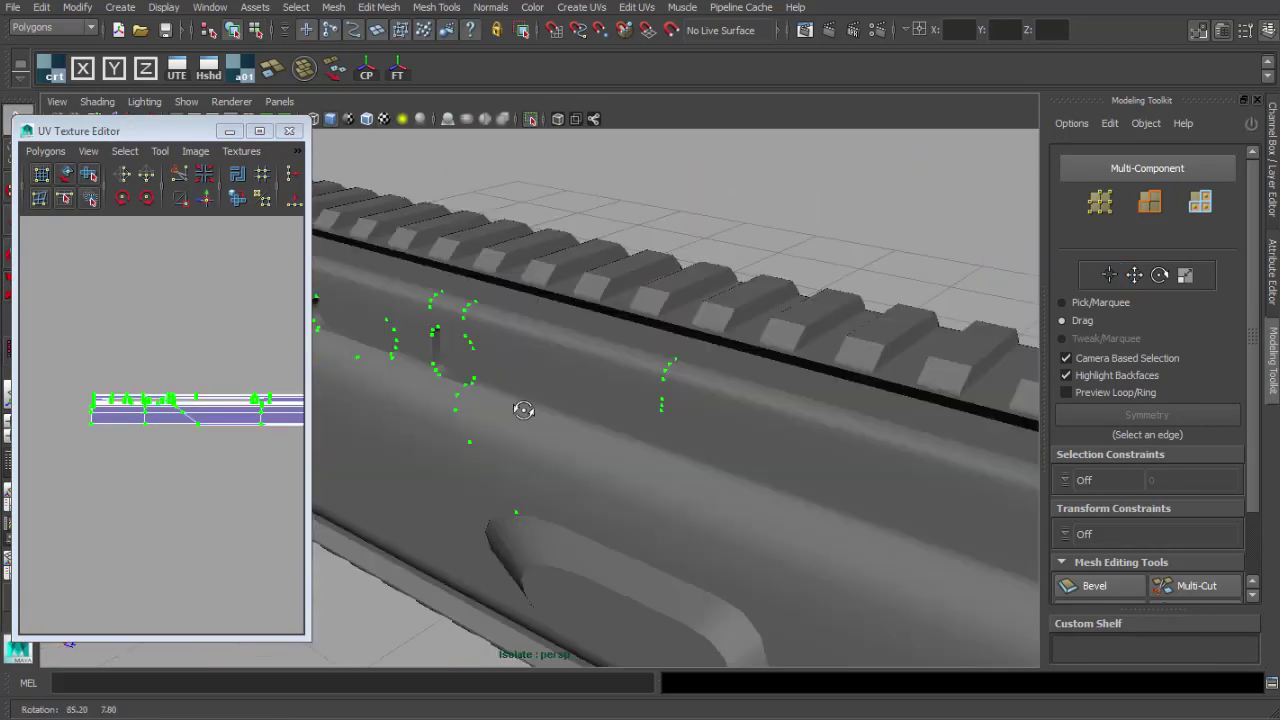
pyautogui.keyDown('alt'); pyautogui.moveTo(523, 409); pyautogui.dragTo(800, 420, button='right'); pyautogui.keyUp('alt')
pyautogui.keyDown('alt'); pyautogui.moveTo(800, 420); pyautogui.dragTo(728, 422, button='middle'); pyautogui.keyUp('alt')
pyautogui.moveTo(728, 422); pyautogui.dragTo(779, 368, button='right')
pyautogui.click(735, 410)
pyautogui.keyDown('alt'); pyautogui.moveTo(687, 399); pyautogui.dragTo(692, 431); pyautogui.keyUp('alt')
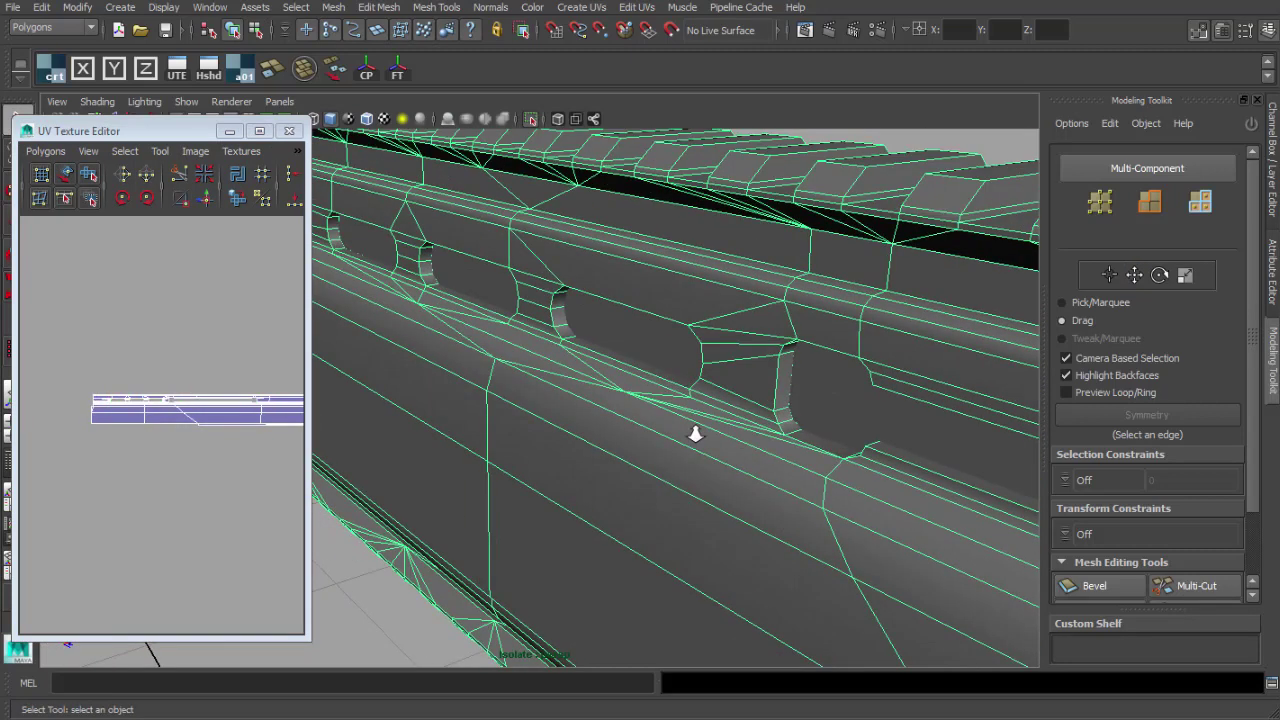
# - Switch to edge selection and examine the edges along the ledge beneath the slots as a UV seam
pyautogui.keyDown('alt'); pyautogui.moveTo(692, 431); pyautogui.dragTo(795, 438, button='right'); pyautogui.keyUp('alt')
pyautogui.click(325, 642)
pyautogui.keyDown('alt'); pyautogui.moveTo(485, 542); pyautogui.dragTo(566, 526, button='right'); pyautogui.keyUp('alt')
pyautogui.keyDown('alt'); pyautogui.moveTo(566, 526); pyautogui.dragTo(632, 540); pyautogui.keyUp('alt')
pyautogui.keyDown('alt'); pyautogui.moveTo(632, 540); pyautogui.dragTo(654, 515, button='middle'); pyautogui.keyUp('alt')
pyautogui.moveTo(689, 441); pyautogui.dragTo(690, 402, button='right')
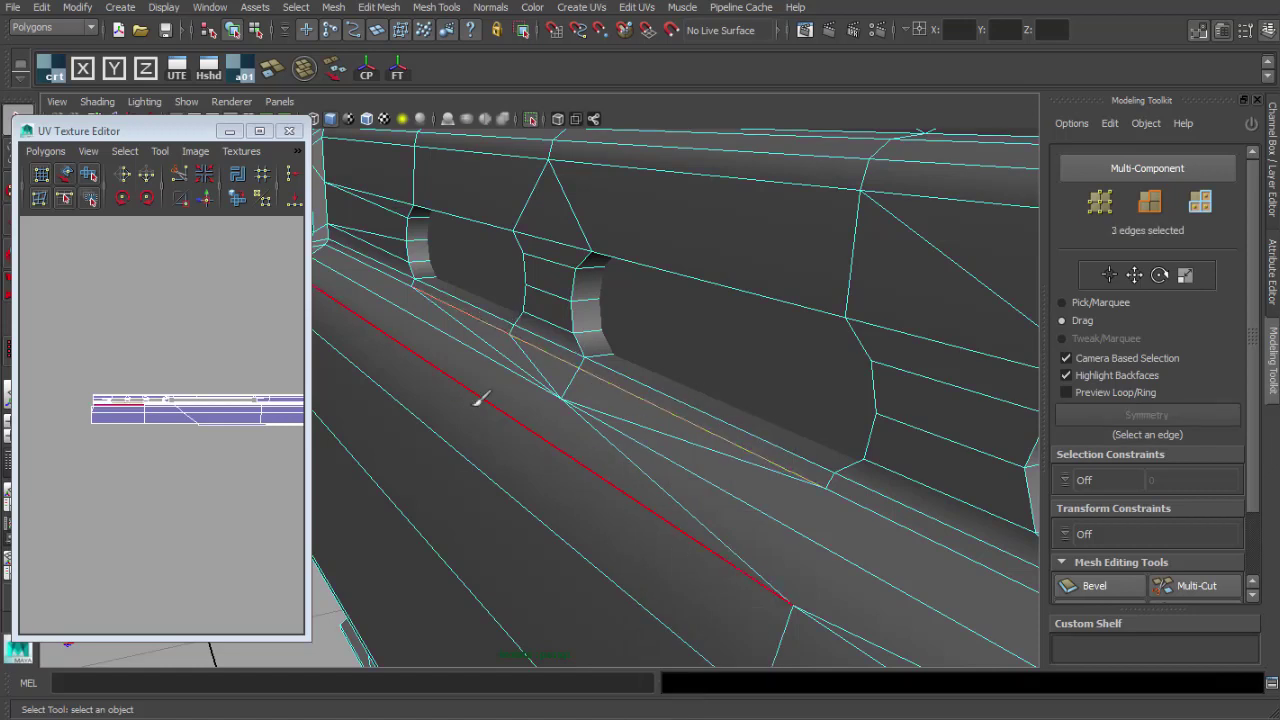
# - Show the ledge below the slots in the front view, set up for edge selection in Pick/Marquee mode
pyautogui.scroll(-5, 482, 399)
pyautogui.keyDown('alt'); pyautogui.moveTo(490, 398); pyautogui.dragTo(540, 418); pyautogui.keyUp('alt')
pyautogui.press('space')
pyautogui.press('space')
pyautogui.scroll(-8, 622, 396)
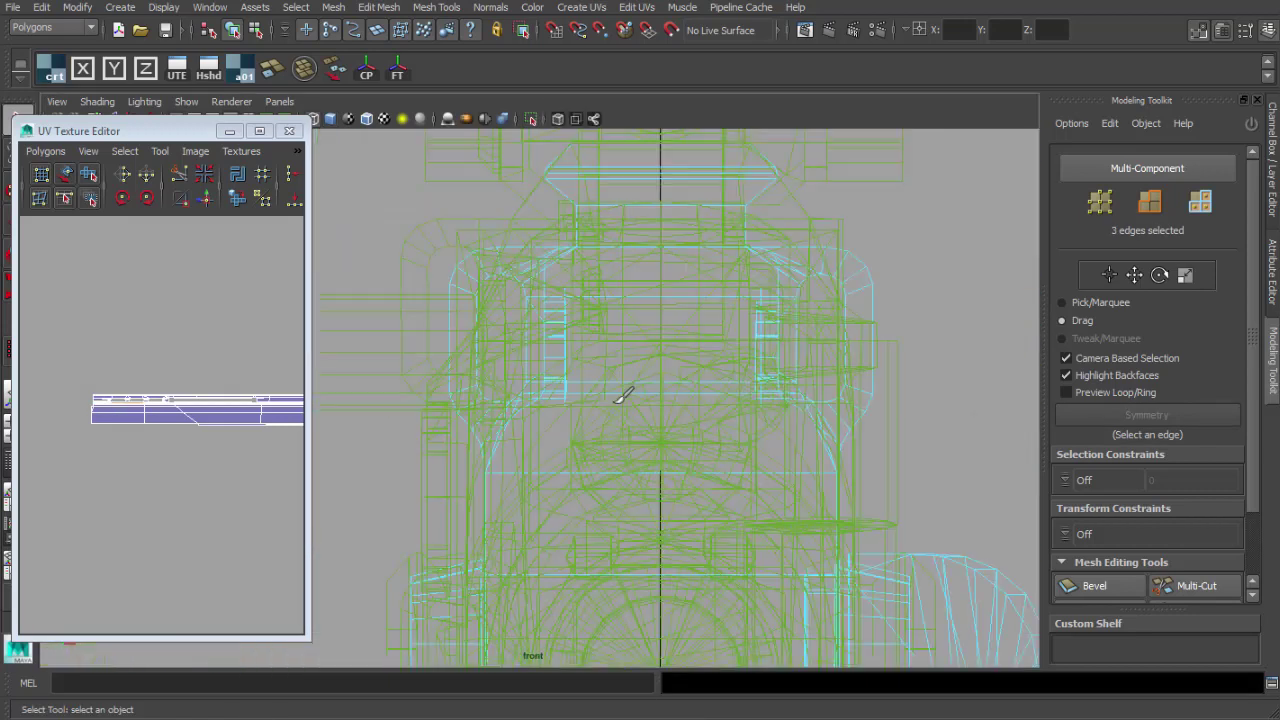
pyautogui.scroll(3, 615, 403)
pyautogui.press('w')
pyautogui.scroll(8, 652, 420)
pyautogui.press('q')
pyautogui.moveTo(543, 390); pyautogui.dragTo(546, 346, button='right')
pyautogui.moveTo(80, 129); pyautogui.dragTo(186, 152)
pyautogui.click(1063, 303)
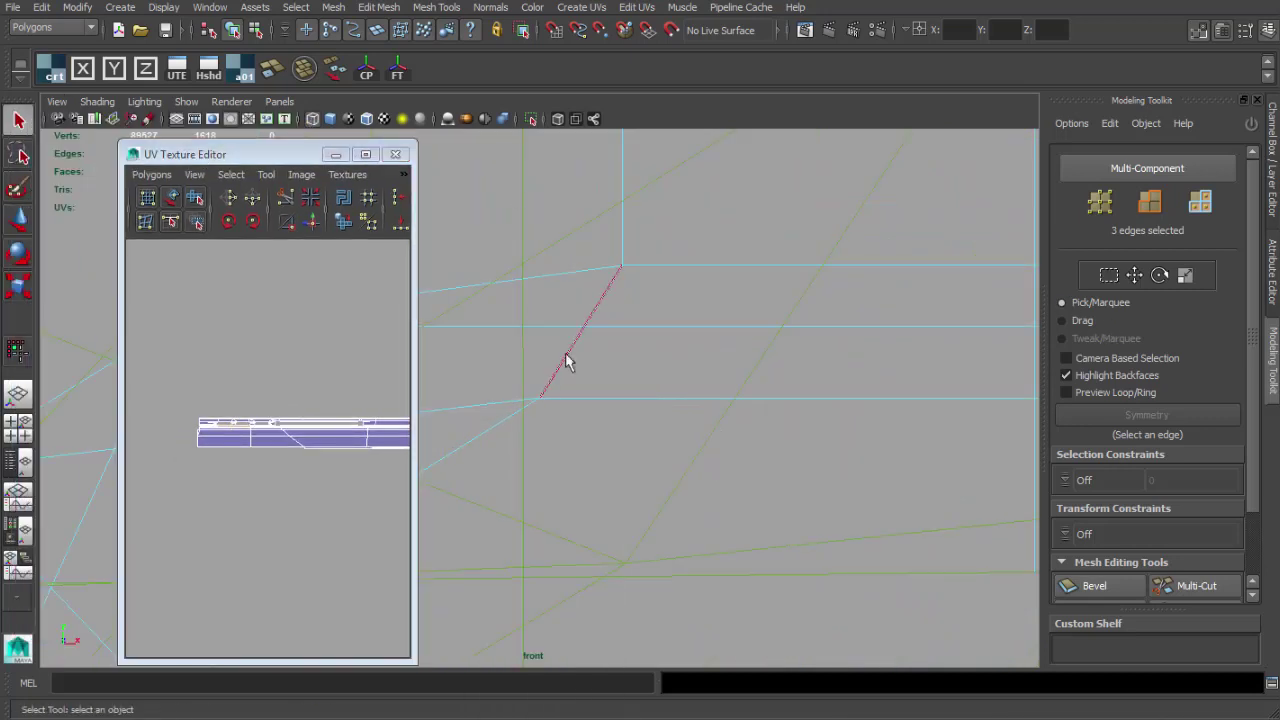
# - Marquee-select the edges along the ledge beneath the slots in the front view
pyautogui.scroll(-5, 565, 362)
pyautogui.scroll(6, 651, 457)
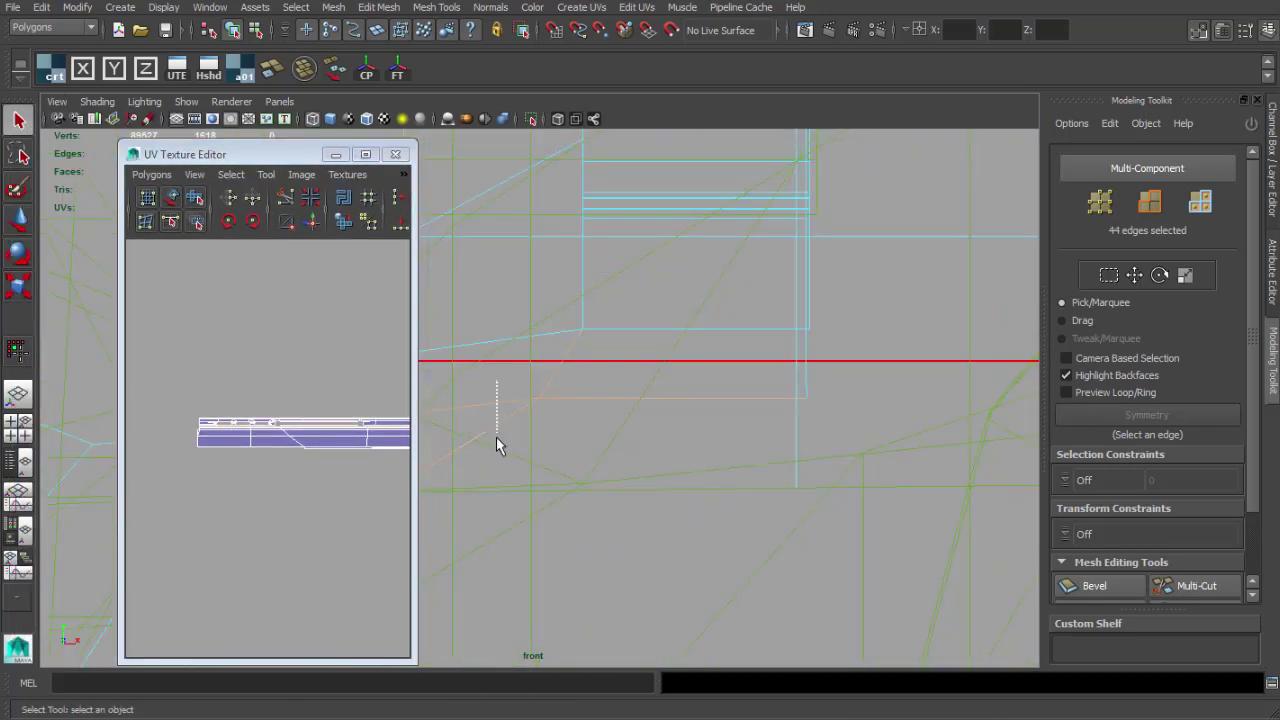
pyautogui.scroll(4, 311, 447)
pyautogui.moveTo(415, 414); pyautogui.dragTo(962, 446)
# - Cut the side shell's UVs along the selected ledge edges beneath the slots and the long groove
pyautogui.scroll(-1, 466, 366)
pyautogui.keyDown('alt'); pyautogui.moveTo(466, 366); pyautogui.dragTo(529, 468, button='middle'); pyautogui.keyUp('alt')
pyautogui.scroll(4, 317, 387)
pyautogui.scroll(4, 318, 387)
pyautogui.keyDown('alt'); pyautogui.moveTo(841, 395); pyautogui.dragTo(267, 480, button='middle'); pyautogui.keyUp('alt')
pyautogui.scroll(2, 495, 403)
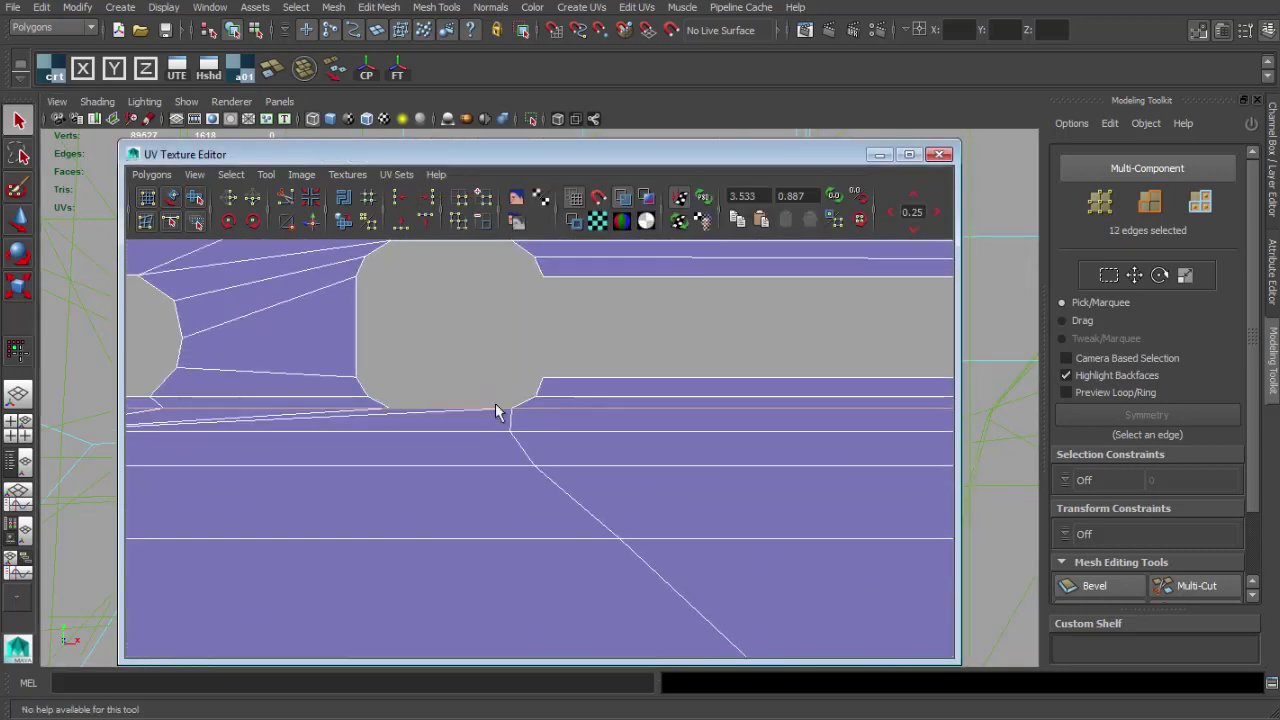
pyautogui.moveTo(528, 409)
pyautogui.keyDown('shift'); pyautogui.mouseDown(button='right')
pyautogui.moveTo(488, 414)
pyautogui.moveTo(523, 402)
pyautogui.mouseUp(button='right'); pyautogui.keyUp('shift')
pyautogui.scroll(-7, 492, 436)
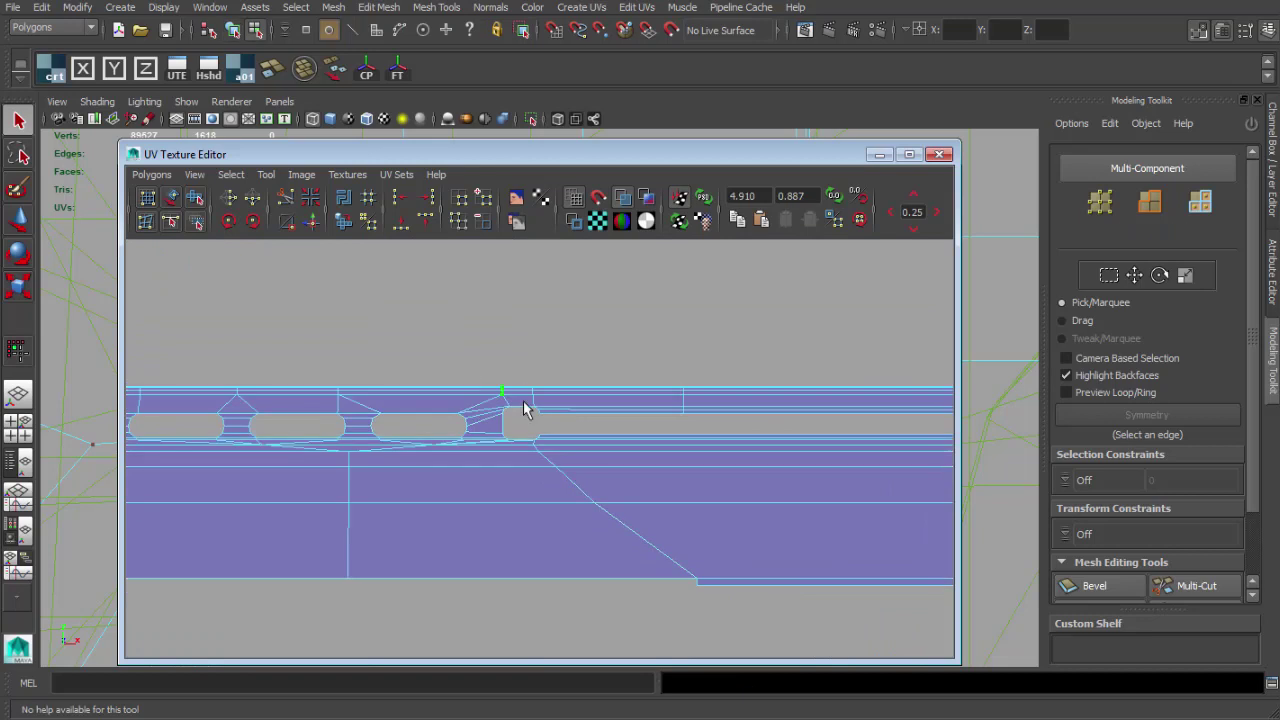
# - Select the whole lower side shell and move it slightly down, away from the upper part
pyautogui.moveTo(795, 332); pyautogui.dragTo(793, 320)
pyautogui.moveTo(546, 443); pyautogui.dragTo(548, 445)
pyautogui.keyDown('ctrl'); pyautogui.moveTo(548, 445); pyautogui.dragTo(620, 440, button='right'); pyautogui.keyUp('ctrl')
pyautogui.scroll(-3, 640, 443)
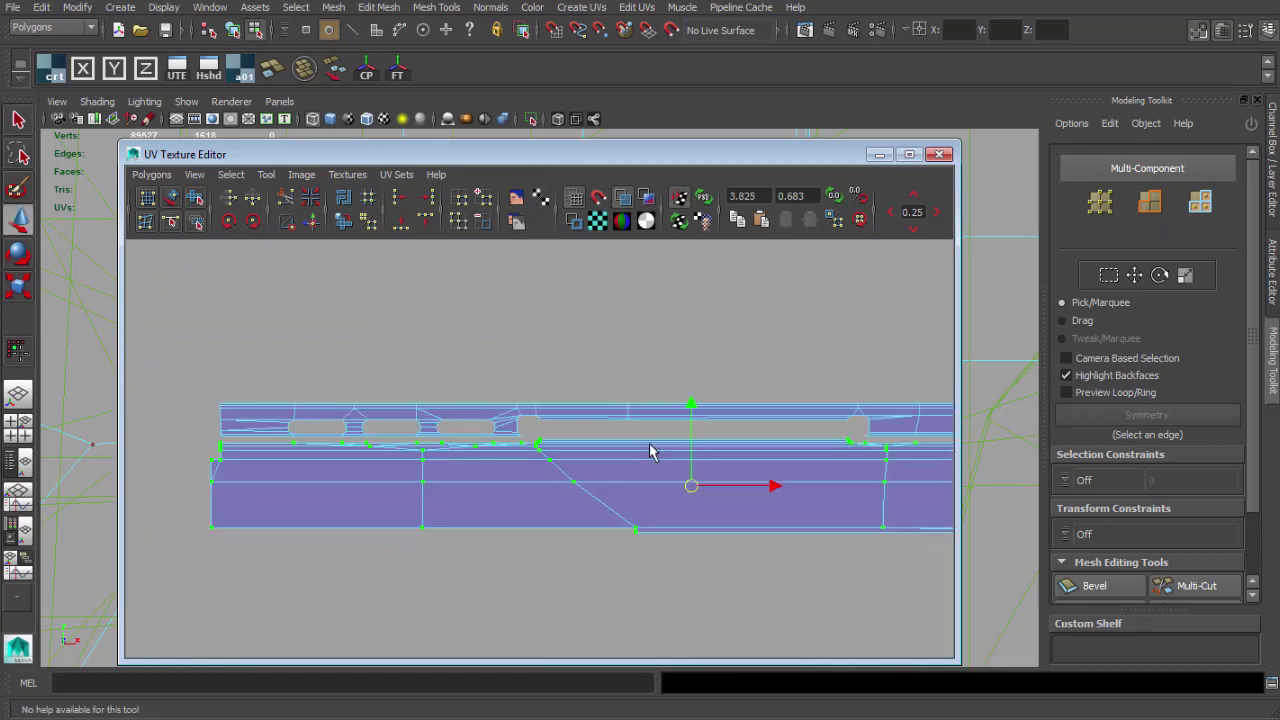
pyautogui.moveTo(689, 402); pyautogui.dragTo(691, 402)
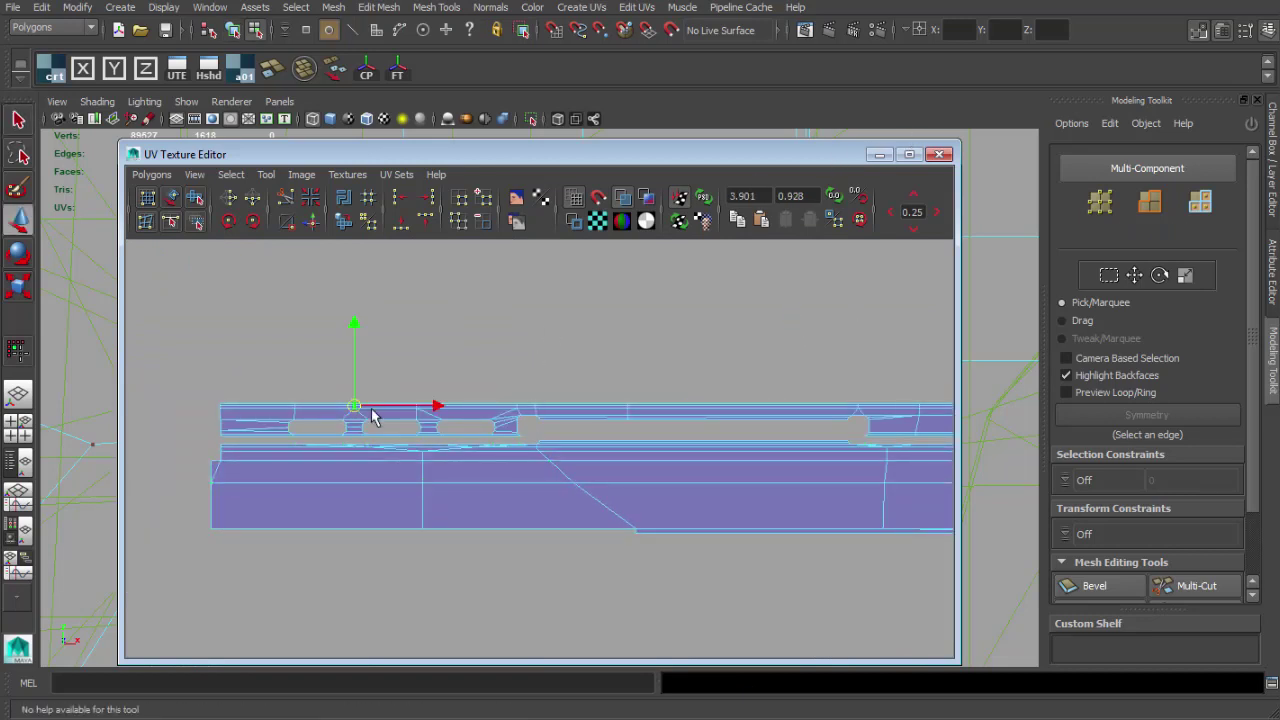
# - Inspect the upper shell's faces in the perspective view and select the two narrow faces along the long groove's lower edge
pyautogui.click(880, 154)
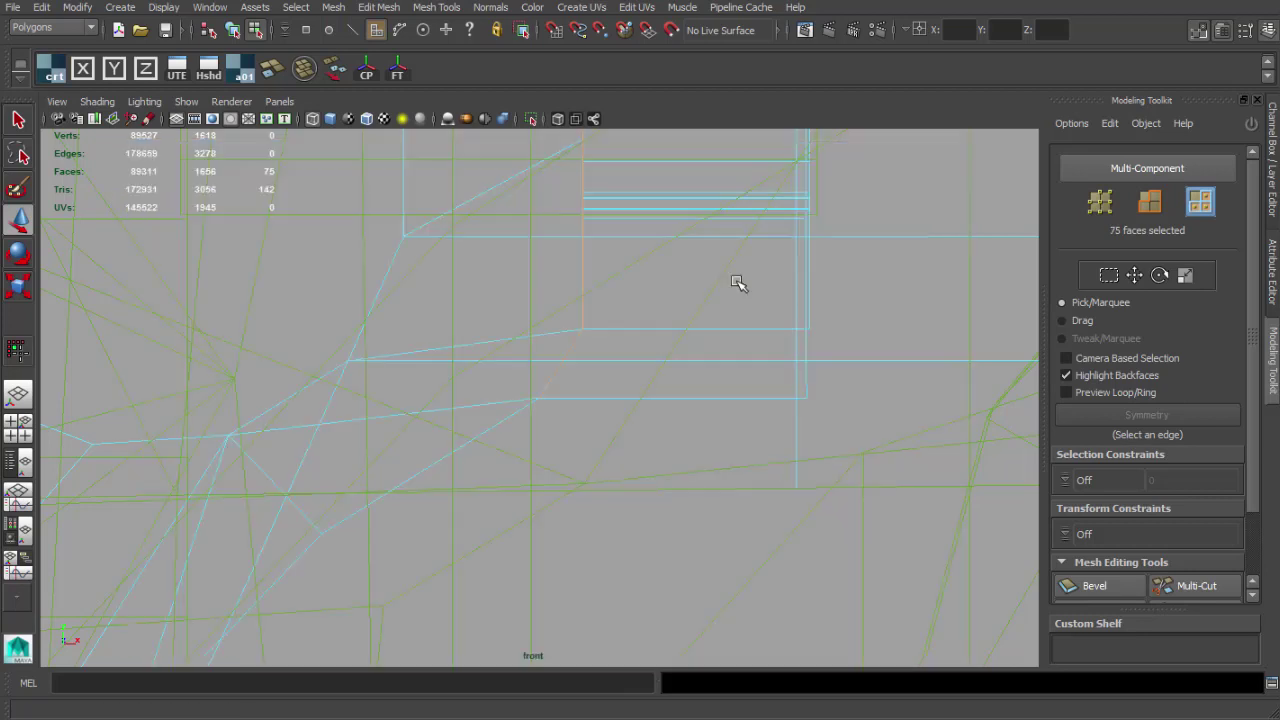
pyautogui.press('space')
pyautogui.press('space')
pyautogui.keyDown('alt'); pyautogui.moveTo(735, 350); pyautogui.dragTo(857, 352); pyautogui.keyUp('alt')
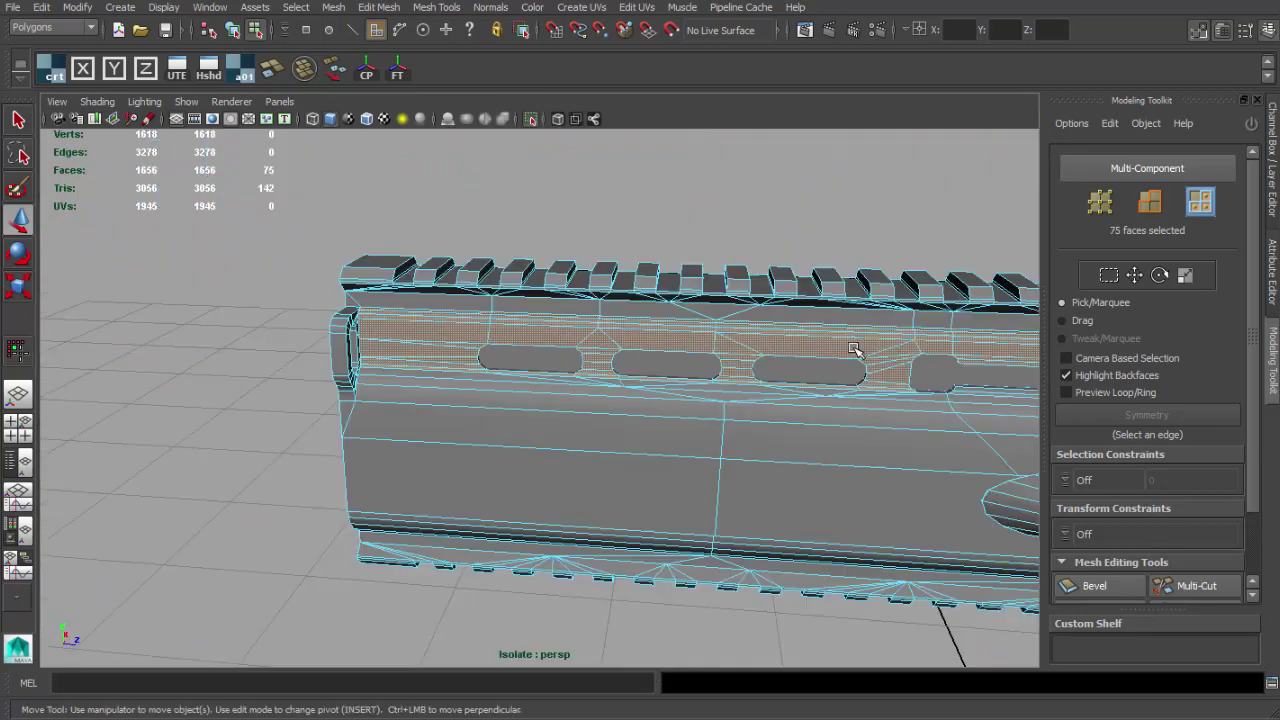
pyautogui.keyDown('alt'); pyautogui.moveTo(857, 352); pyautogui.dragTo(420, 374, button='middle'); pyautogui.keyUp('alt')
pyautogui.scroll(4, 420, 374)
pyautogui.keyDown('alt'); pyautogui.moveTo(420, 374); pyautogui.dragTo(626, 419); pyautogui.keyUp('alt')
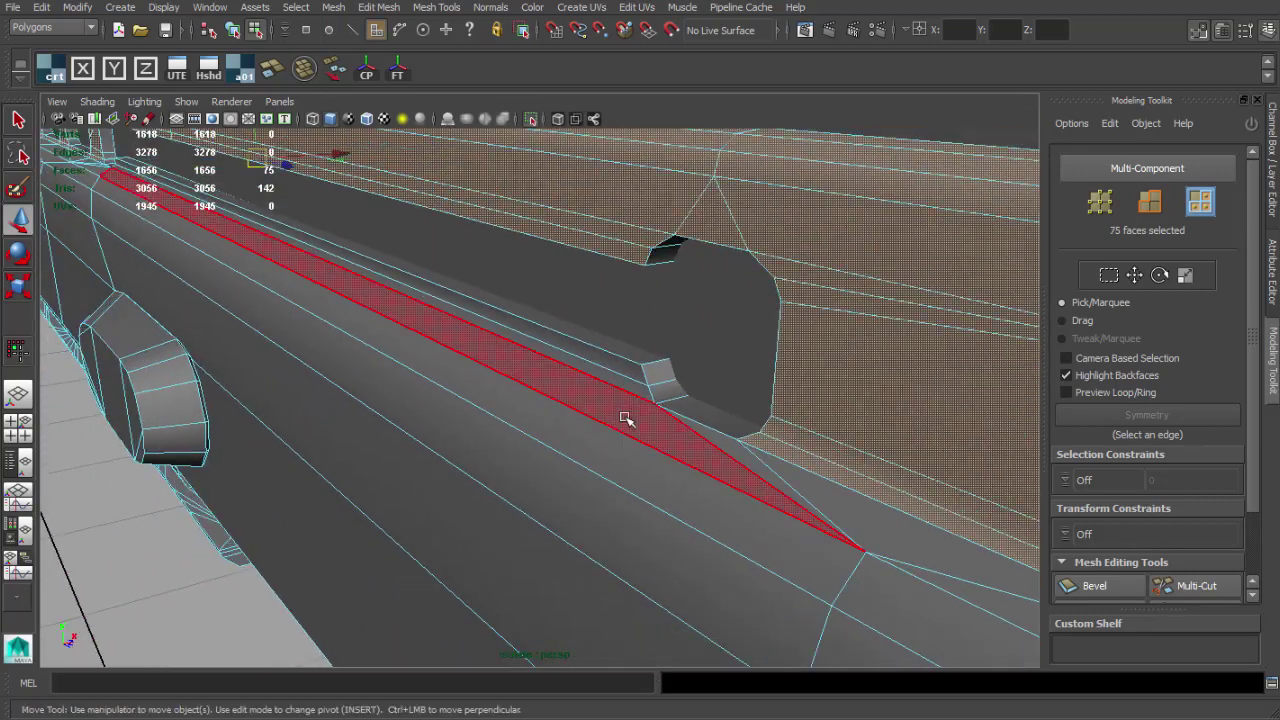
pyautogui.click(614, 377)
pyautogui.keyDown('shift'); pyautogui.click(611, 364); pyautogui.keyUp('shift')
# - Examine where the two narrow groove faces lie within the side shells in the UV Texture Editor
pyautogui.hotkey('alt', 'Tab')
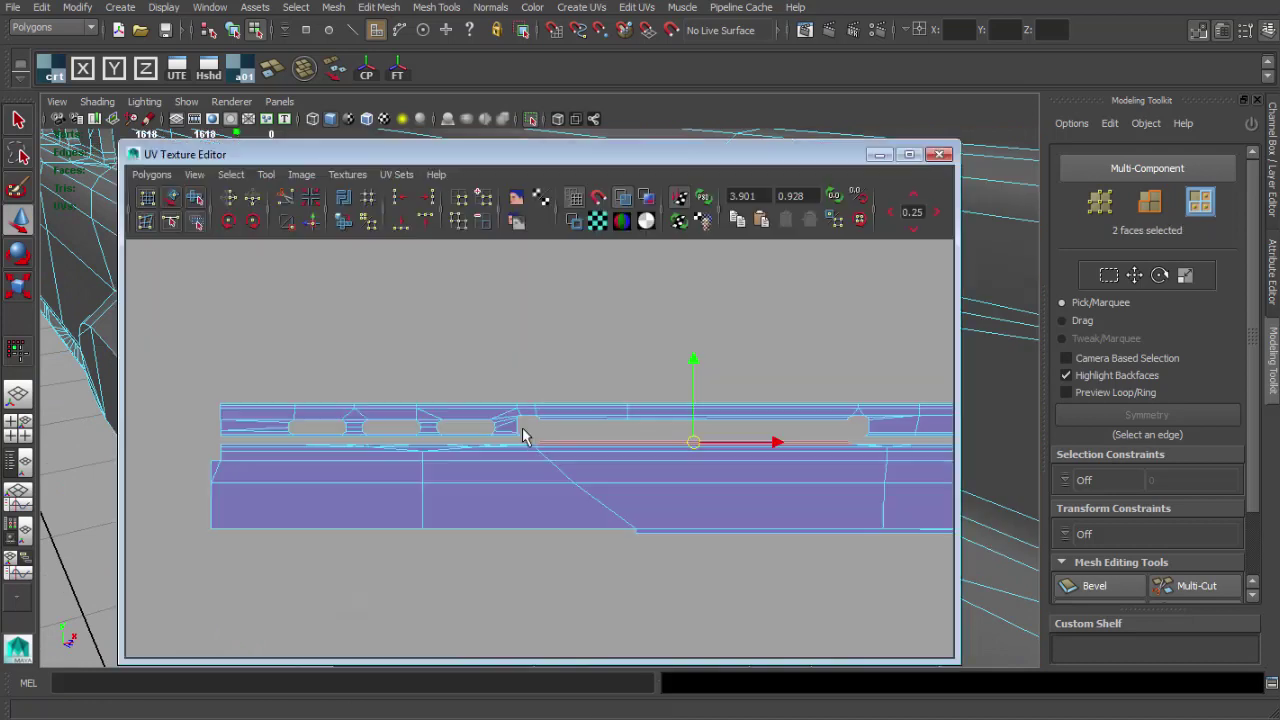
pyautogui.keyDown('alt'); pyautogui.moveTo(643, 430); pyautogui.dragTo(457, 426, button='middle'); pyautogui.keyUp('alt')
pyautogui.keyDown('alt'); pyautogui.moveTo(457, 426); pyautogui.dragTo(534, 433, button='right'); pyautogui.keyUp('alt')
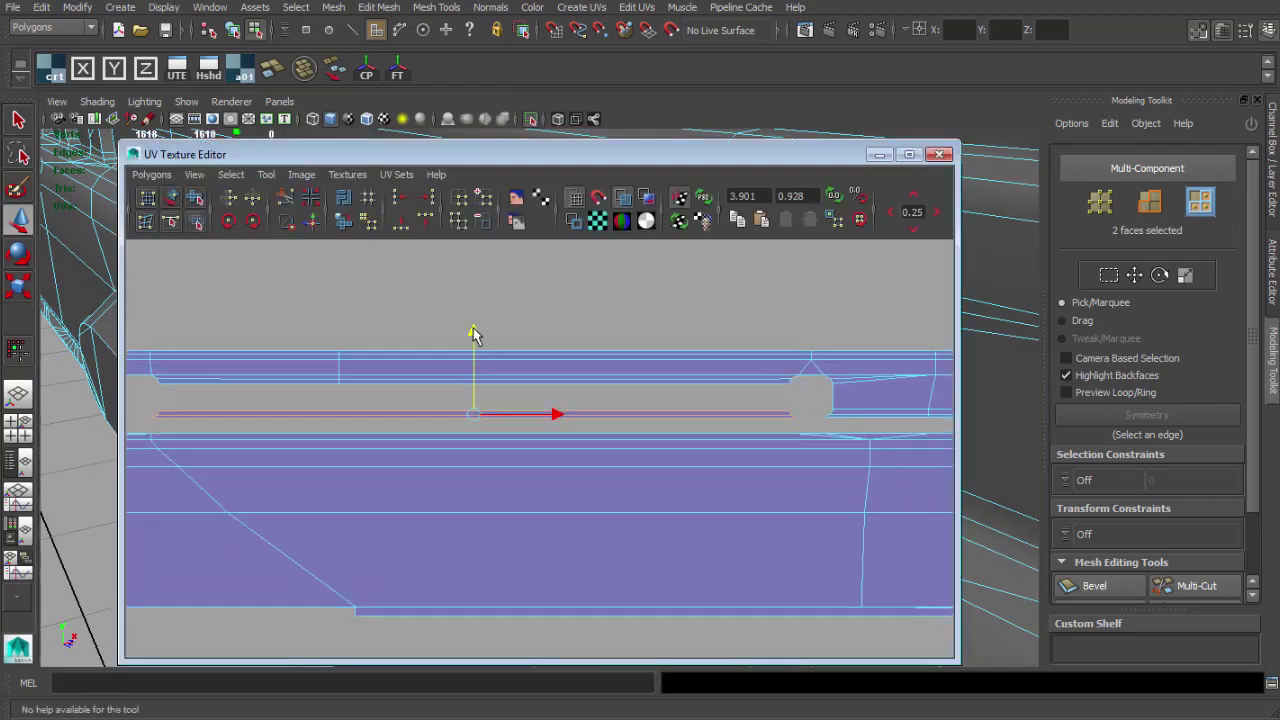
pyautogui.keyDown('alt'); pyautogui.moveTo(398, 381); pyautogui.dragTo(709, 394, button='middle'); pyautogui.keyUp('alt')
pyautogui.scroll(3, 709, 397)
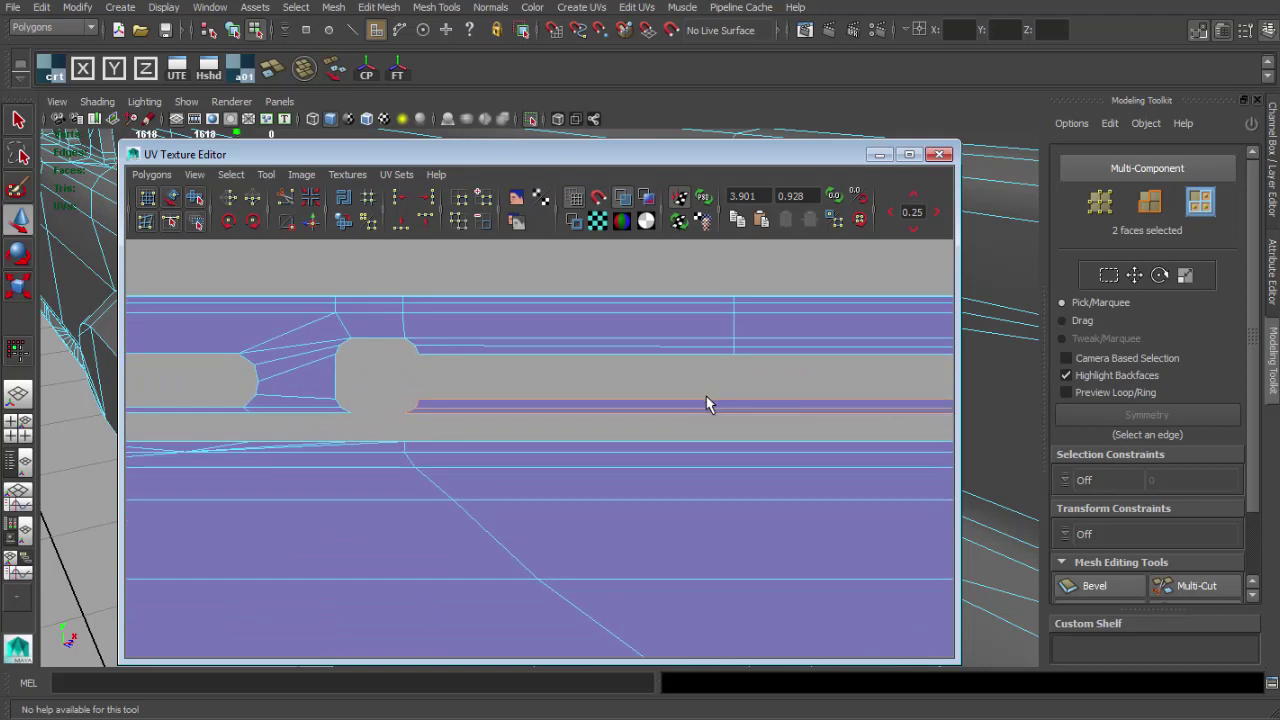
pyautogui.scroll(-2, 709, 400)
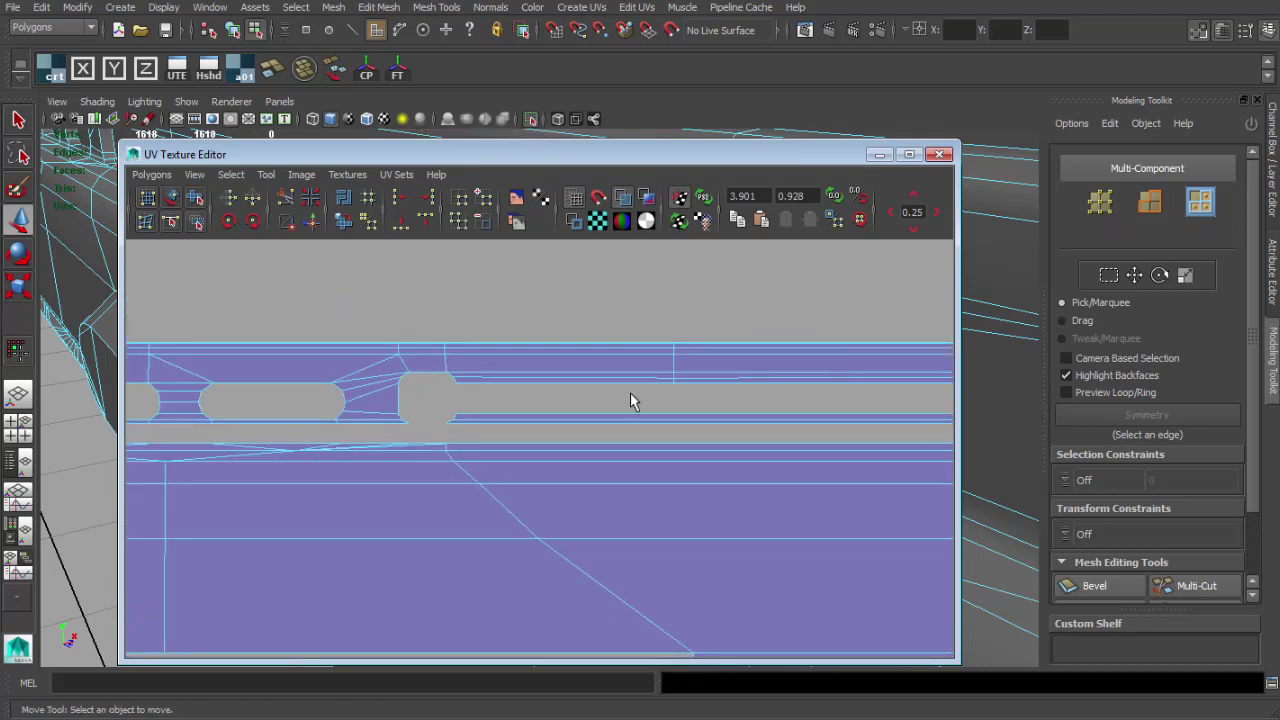
# - Unfold the lower side shell with the Legacy method, a vertical constraint and unselected UVs pinned
pyautogui.scroll(-3, 630, 401)
pyautogui.press('q')
pyautogui.click(152, 175)
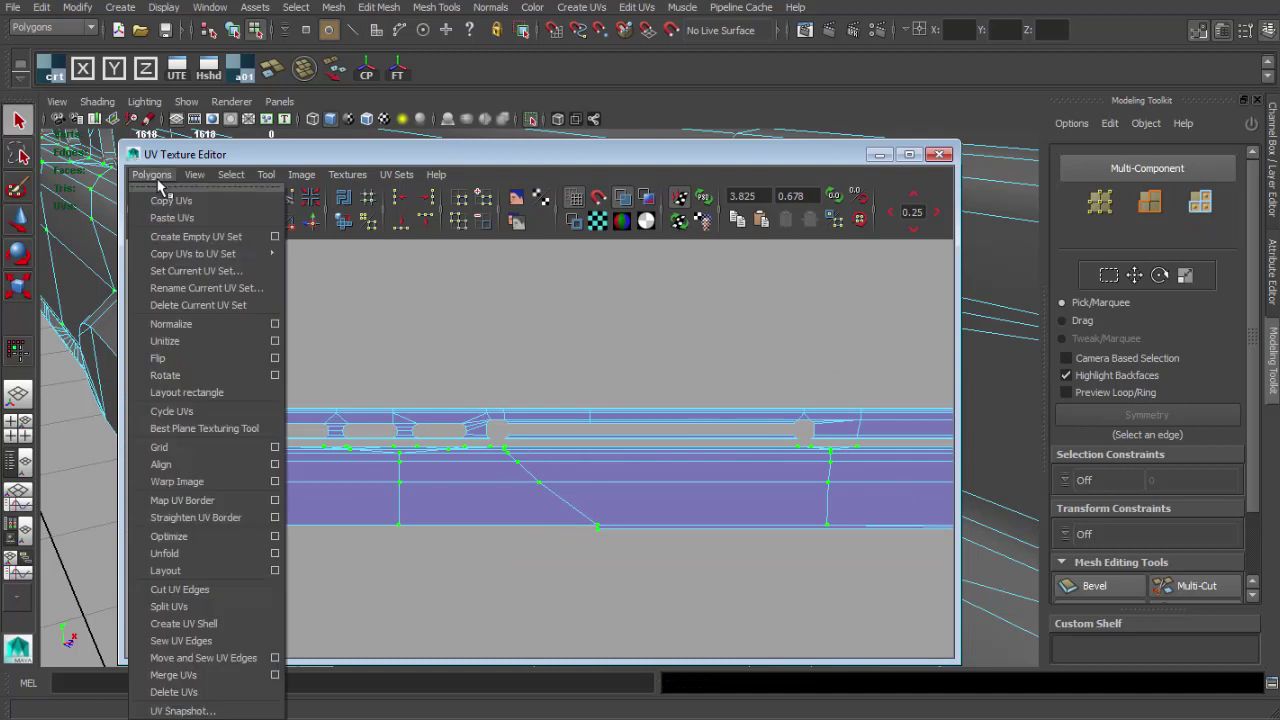
pyautogui.click(276, 554)
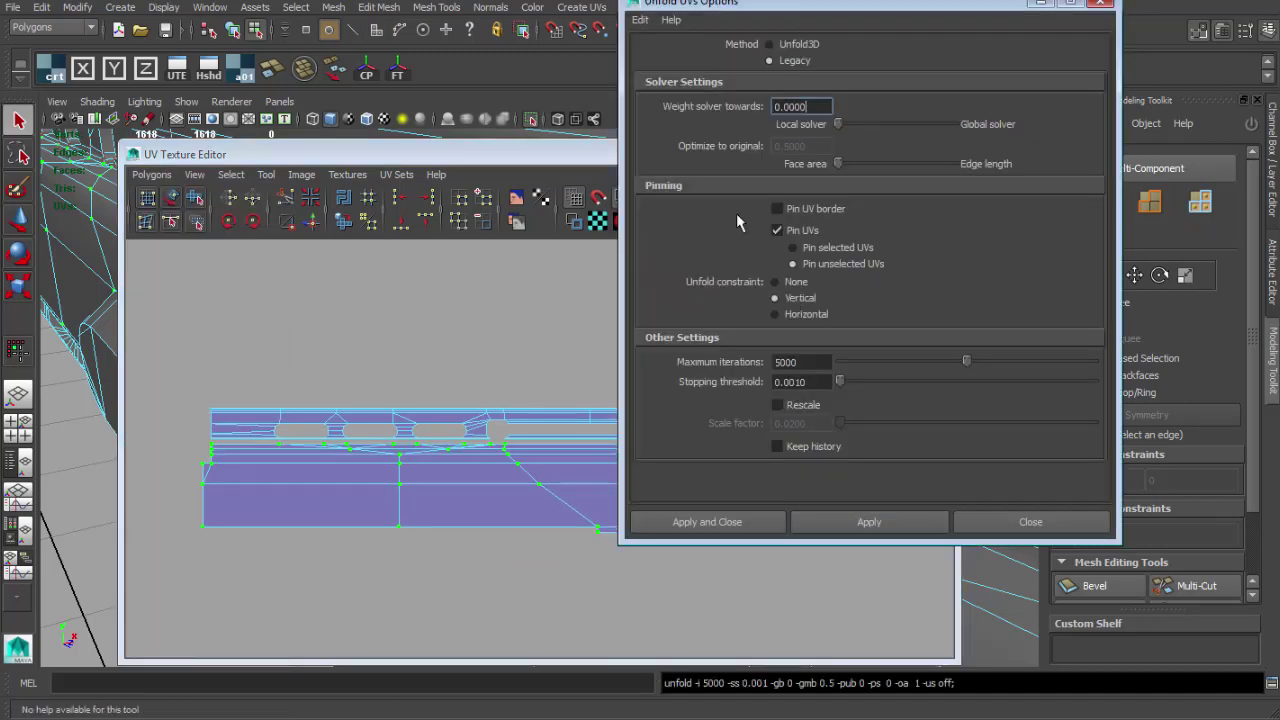
pyautogui.moveTo(832, 6); pyautogui.dragTo(1155, 70)
# - Unfold the upper side shell with the same vertical Legacy settings and close the unfold options
pyautogui.moveTo(404, 394); pyautogui.dragTo(594, 423)
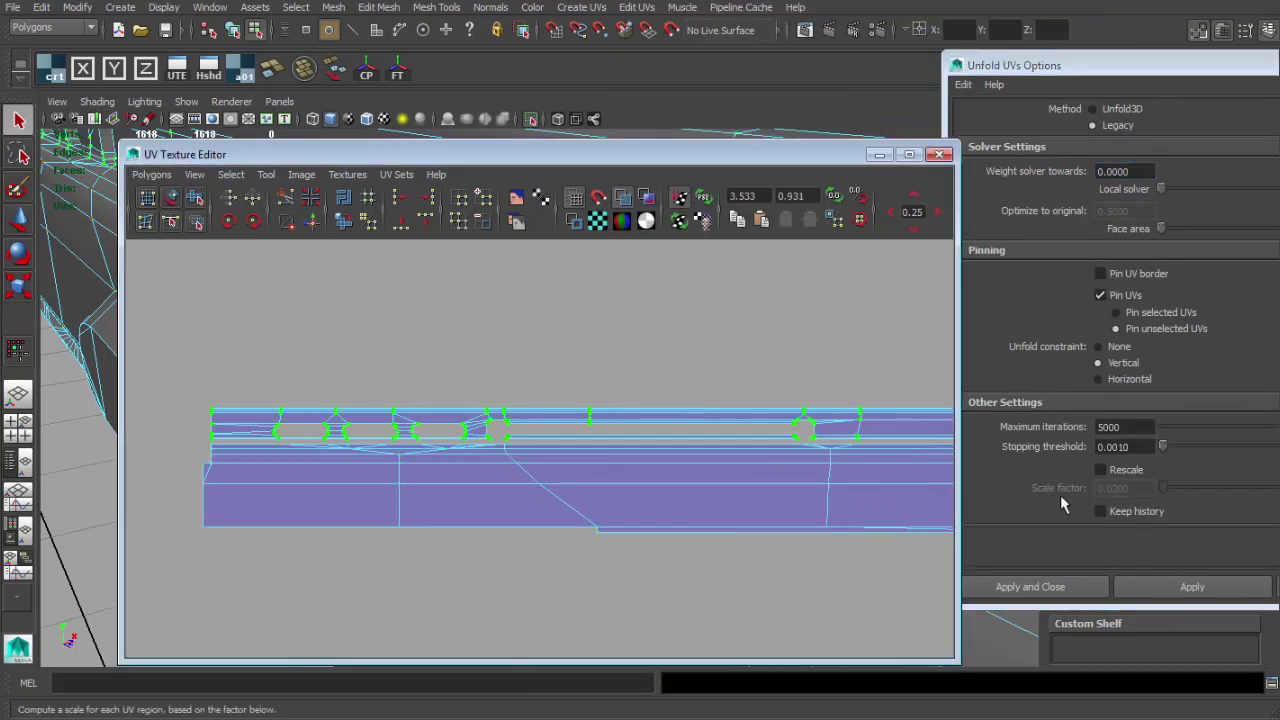
pyautogui.click(1166, 588)
pyautogui.click(1279, 587)
# - Reposition the upper side shell vertically so that its lower edge meets the lower side shell, and clear the selection
pyautogui.press('w')
pyautogui.moveTo(651, 333); pyautogui.dragTo(649, 326)
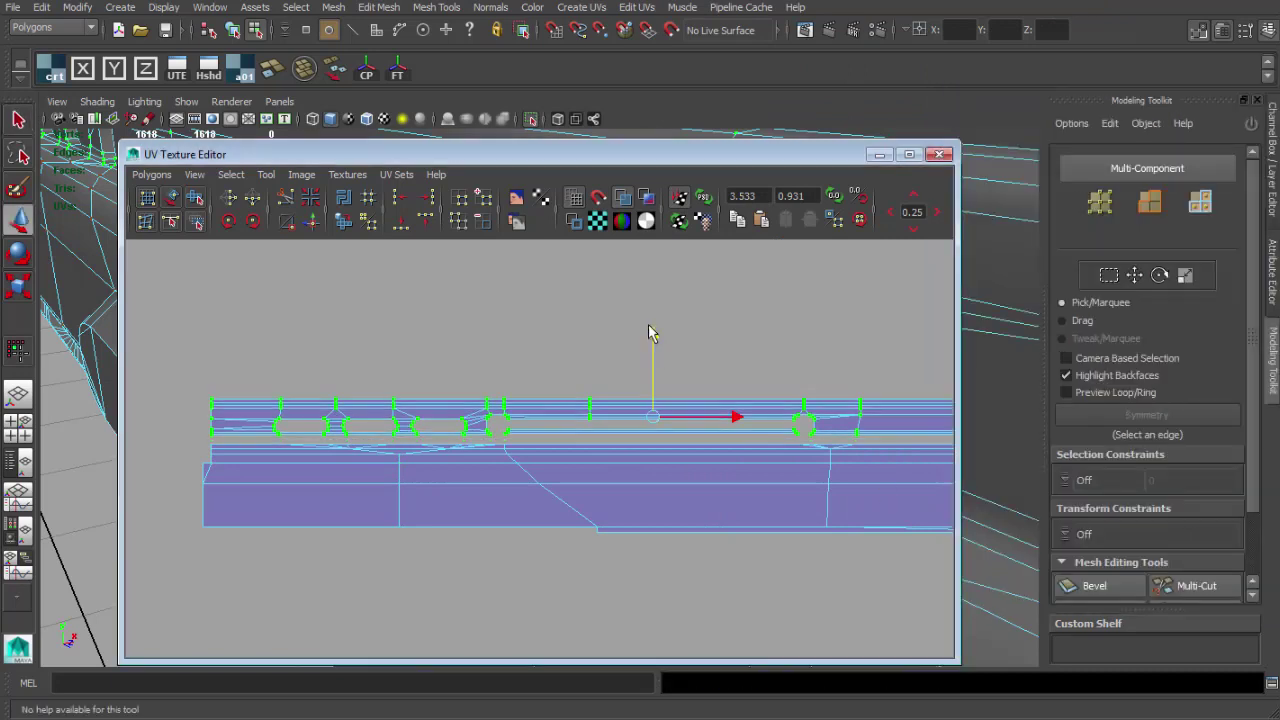
pyautogui.moveTo(889, 199); pyautogui.dragTo(1100, 195)
pyautogui.keyDown('alt'); pyautogui.moveTo(480, 430); pyautogui.dragTo(800, 300, button='right'); pyautogui.keyUp('alt')
pyautogui.keyDown('alt'); pyautogui.moveTo(866, 256); pyautogui.dragTo(653, 325, button='middle'); pyautogui.keyUp('alt')
pyautogui.moveTo(627, 350); pyautogui.dragTo(626, 366)
pyautogui.click(470, 377)
pyautogui.scroll(-5, 478, 386)
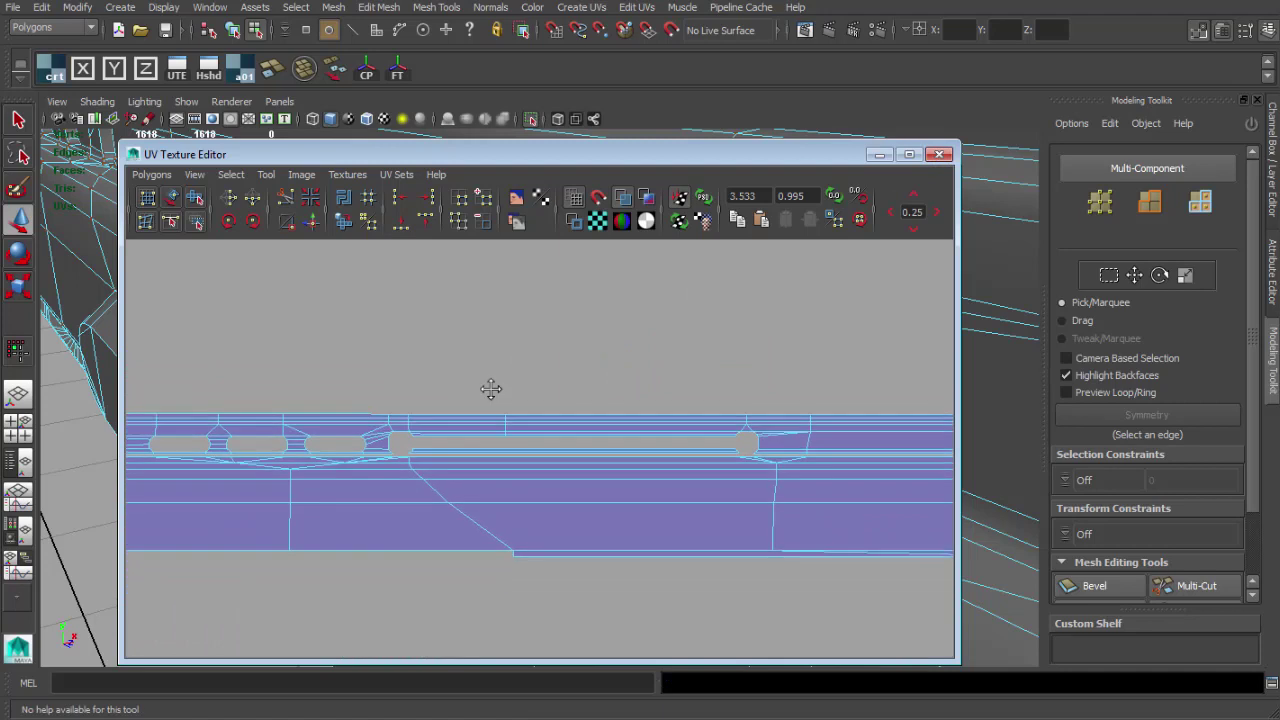
# - Close the UV Texture Editor, show the checker texture on the upper receiver and return to object mode
pyautogui.keyDown('alt'); pyautogui.moveTo(491, 389); pyautogui.dragTo(270, 238, button='middle'); pyautogui.keyUp('alt')
pyautogui.scroll(1, 332, 316)
pyautogui.scroll(-4, 360, 340)
pyautogui.keyDown('alt'); pyautogui.moveTo(421, 381); pyautogui.dragTo(498, 406, button='middle'); pyautogui.keyUp('alt')
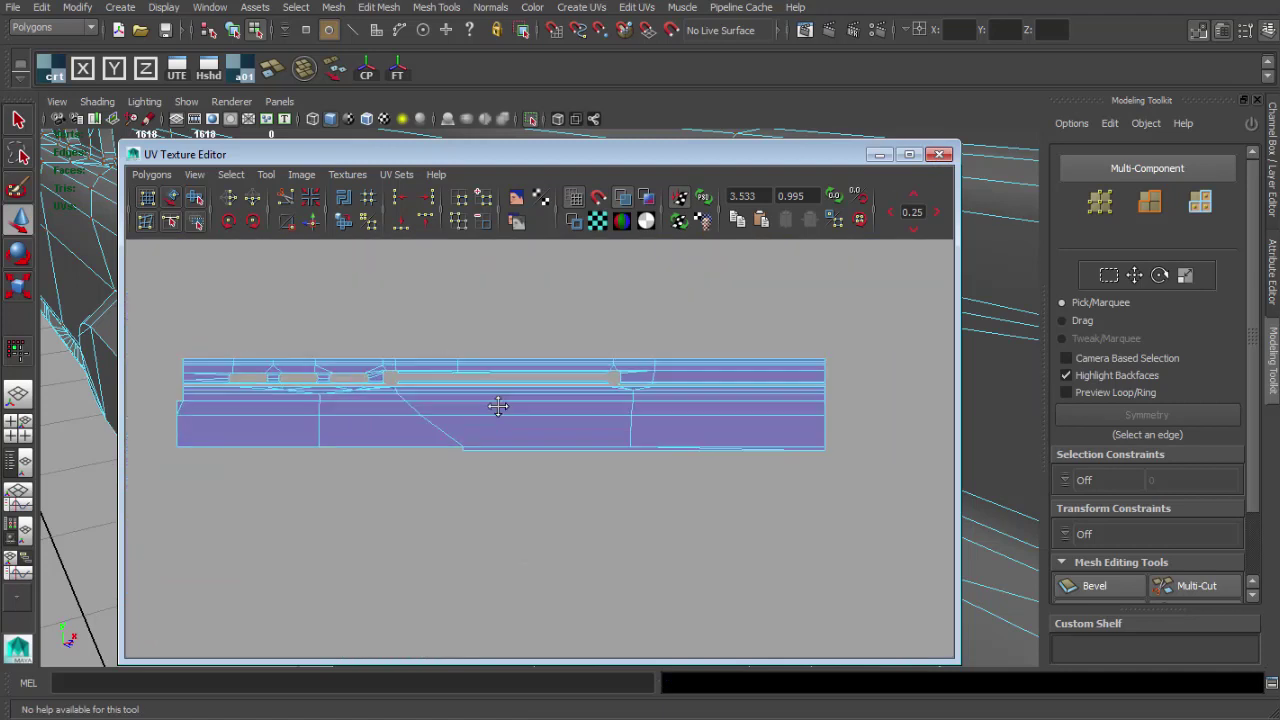
pyautogui.click(940, 156)
pyautogui.click(384, 119)
pyautogui.keyDown('alt'); pyautogui.moveTo(412, 174); pyautogui.dragTo(585, 328); pyautogui.keyUp('alt')
pyautogui.press('F8')
pyautogui.press('q')
pyautogui.scroll(-5, 567, 262)
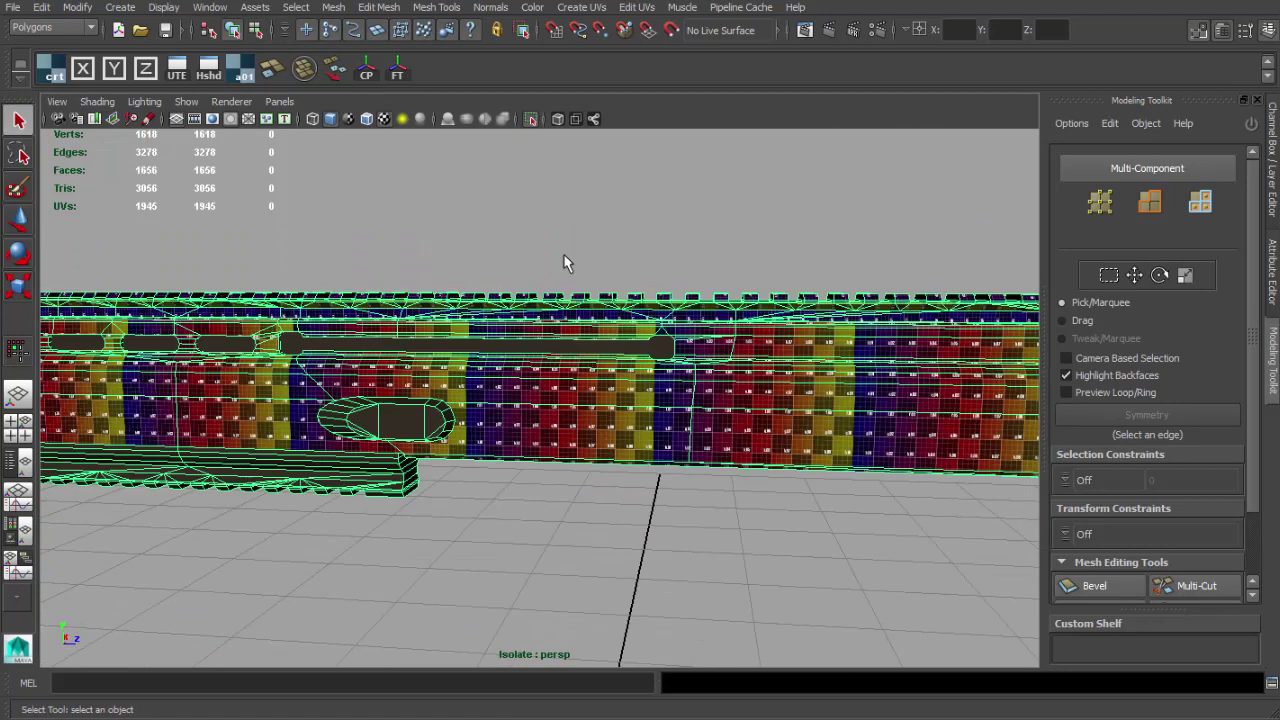
# - Select the two edges along the lower border of the receiver's side, cut the UVs there and convert to UV selection
pyautogui.click(567, 262)
pyautogui.keyDown('alt'); pyautogui.moveTo(567, 262); pyautogui.dragTo(645, 325); pyautogui.keyUp('alt')
pyautogui.keyDown('alt'); pyautogui.moveTo(645, 325); pyautogui.dragTo(740, 365, button='right'); pyautogui.keyUp('alt')
pyautogui.keyDown('alt'); pyautogui.moveTo(740, 365); pyautogui.dragTo(514, 337); pyautogui.keyUp('alt')
pyautogui.click(500, 355)
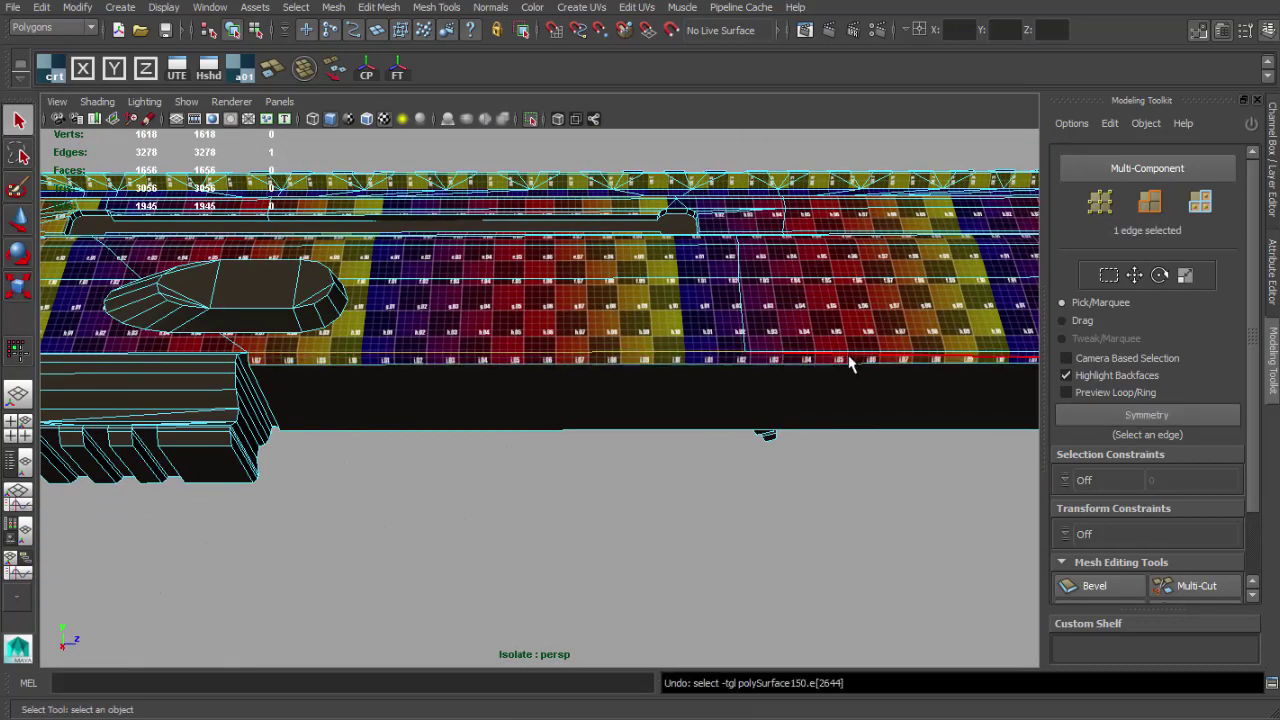
pyautogui.keyDown('alt'); pyautogui.moveTo(887, 357); pyautogui.dragTo(148, 652); pyautogui.keyUp('alt')
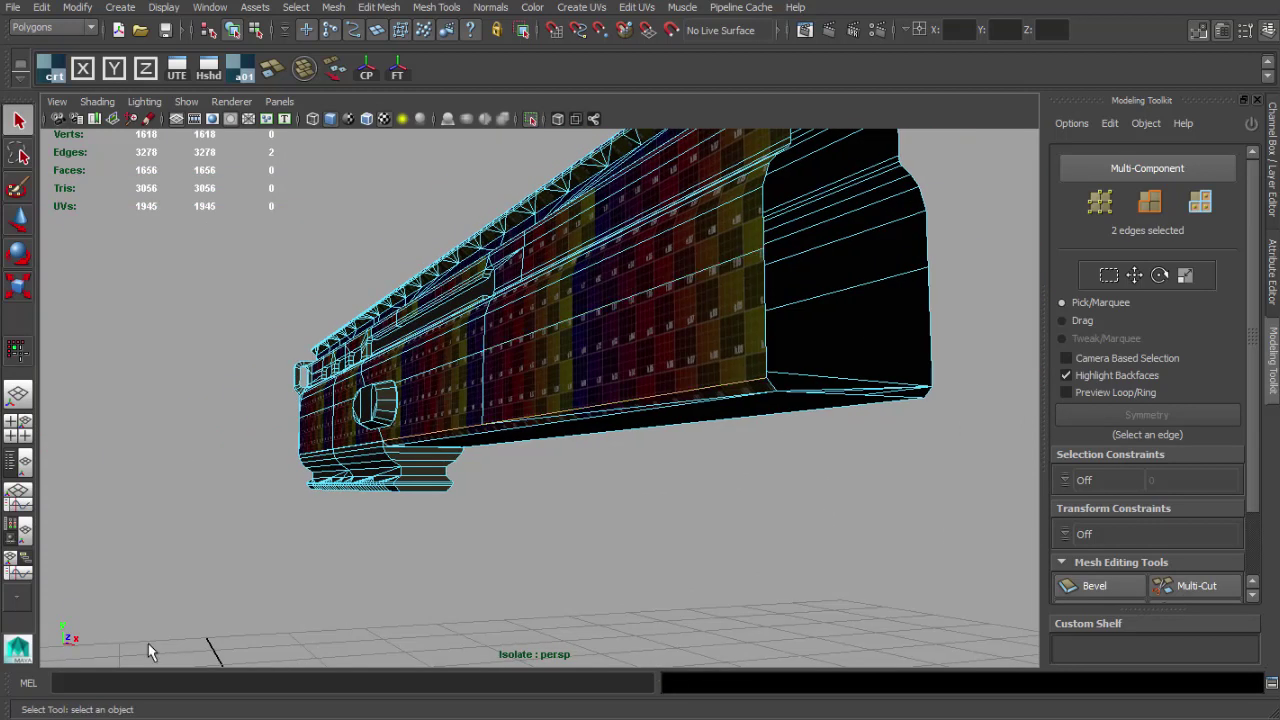
pyautogui.click(180, 73)
pyautogui.keyDown('shift'); pyautogui.moveTo(531, 477); pyautogui.dragTo(455, 476, button='right'); pyautogui.keyUp('shift')
pyautogui.moveTo(446, 455); pyautogui.dragTo(484, 449, button='right')
# - Select all UVs of the receiver's side shells and scale them up uniformly
pyautogui.press('w')
pyautogui.scroll(5, 606, 438)
pyautogui.keyDown('alt'); pyautogui.moveTo(785, 366); pyautogui.dragTo(626, 360, button='middle'); pyautogui.keyUp('alt')
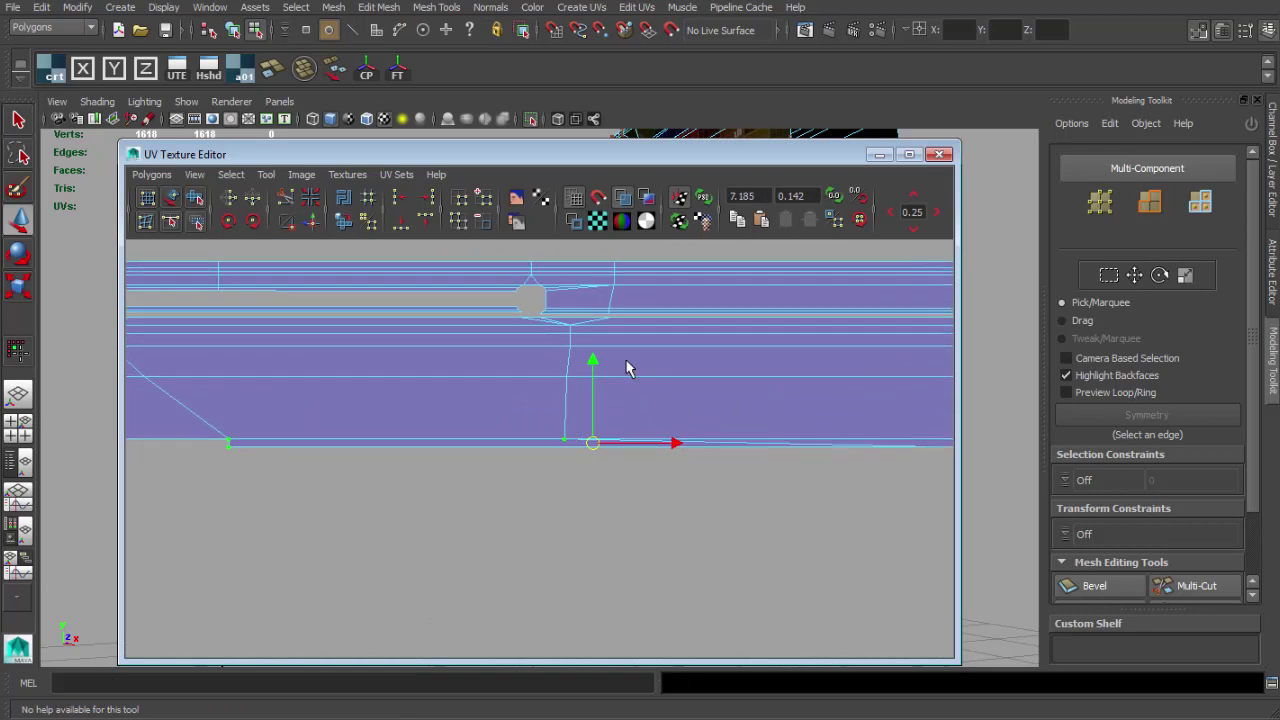
pyautogui.scroll(-3, 572, 550)
pyautogui.keyDown('alt'); pyautogui.moveTo(468, 391); pyautogui.dragTo(593, 416, button='middle'); pyautogui.keyUp('alt')
pyautogui.scroll(-4, 523, 435)
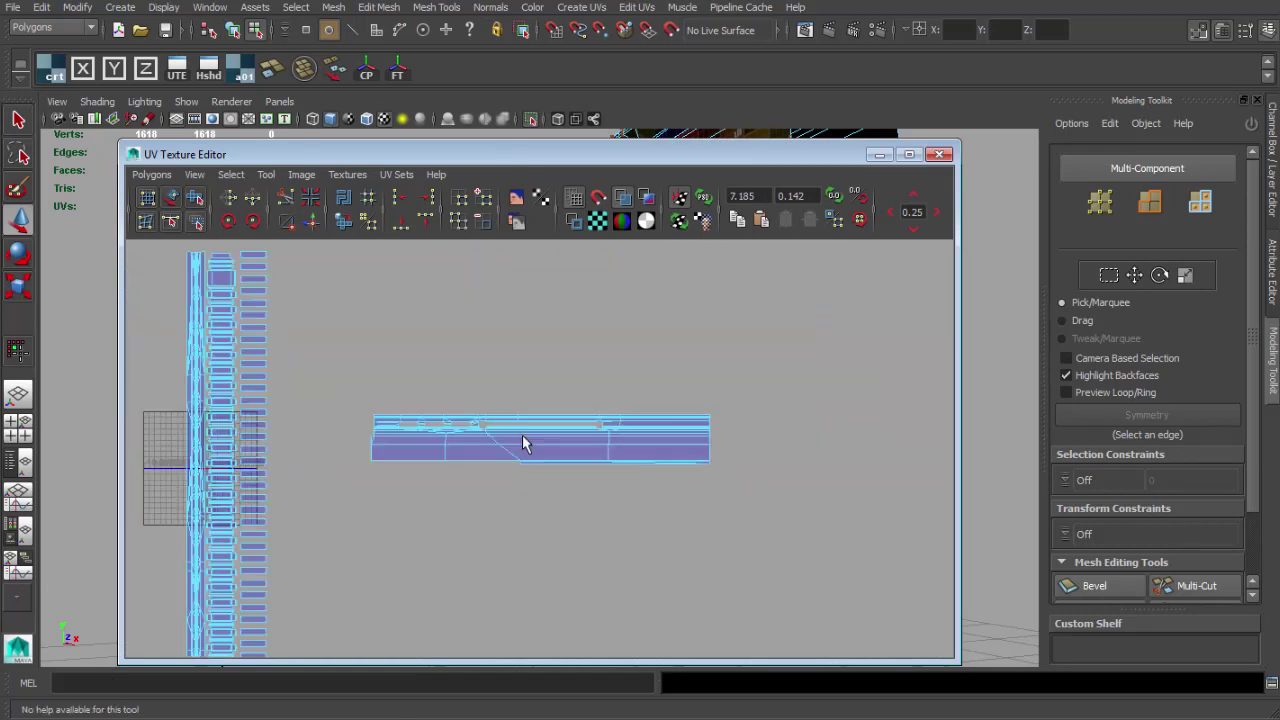
pyautogui.scroll(-2, 500, 436)
pyautogui.moveTo(400, 394); pyautogui.dragTo(662, 487)
pyautogui.scroll(4, 553, 446)
pyautogui.press('r')
pyautogui.moveTo(557, 454); pyautogui.dragTo(580, 446, button='middle')
pyautogui.hotkey('ctrl', 'z')
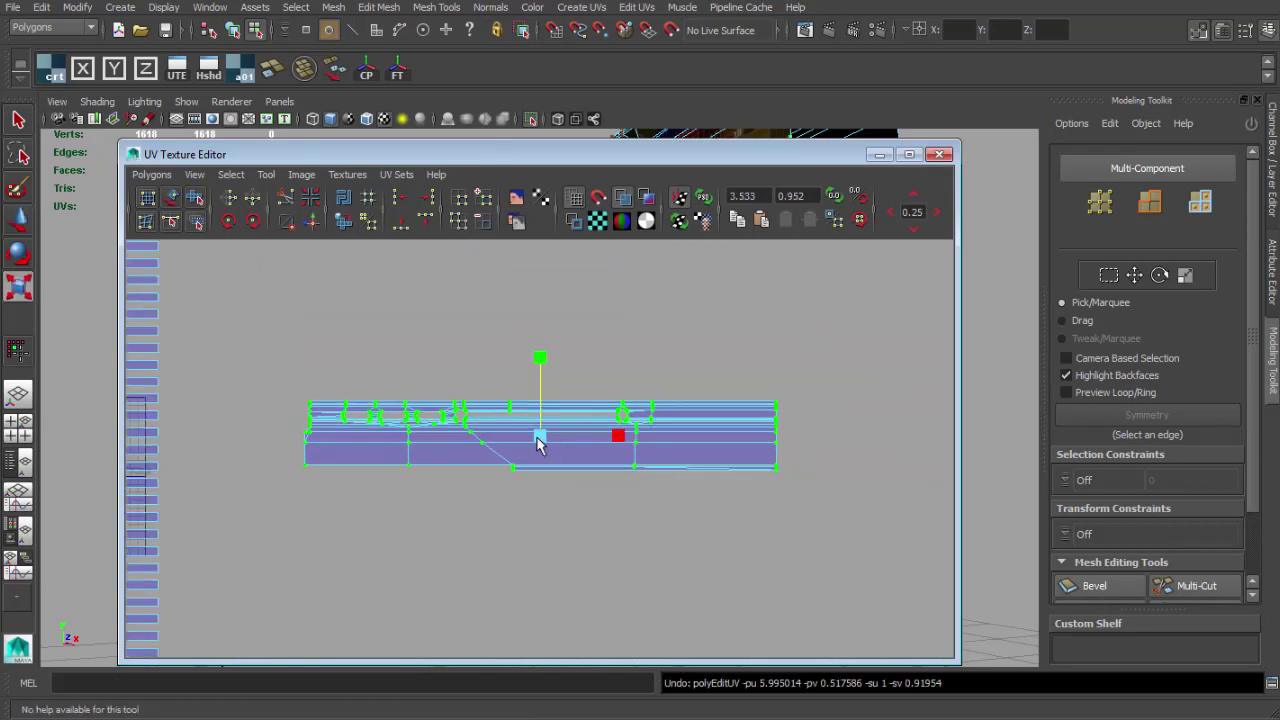
pyautogui.moveTo(539, 437); pyautogui.dragTo(612, 425)
# - Scale the side shells down slightly, comparing their checker size with the adjoining faces above the side's upper border
pyautogui.moveTo(629, 143); pyautogui.dragTo(629, 432)
pyautogui.keyDown('alt'); pyautogui.moveTo(622, 300); pyautogui.dragTo(651, 266); pyautogui.keyUp('alt')
pyautogui.scroll(5, 651, 266)
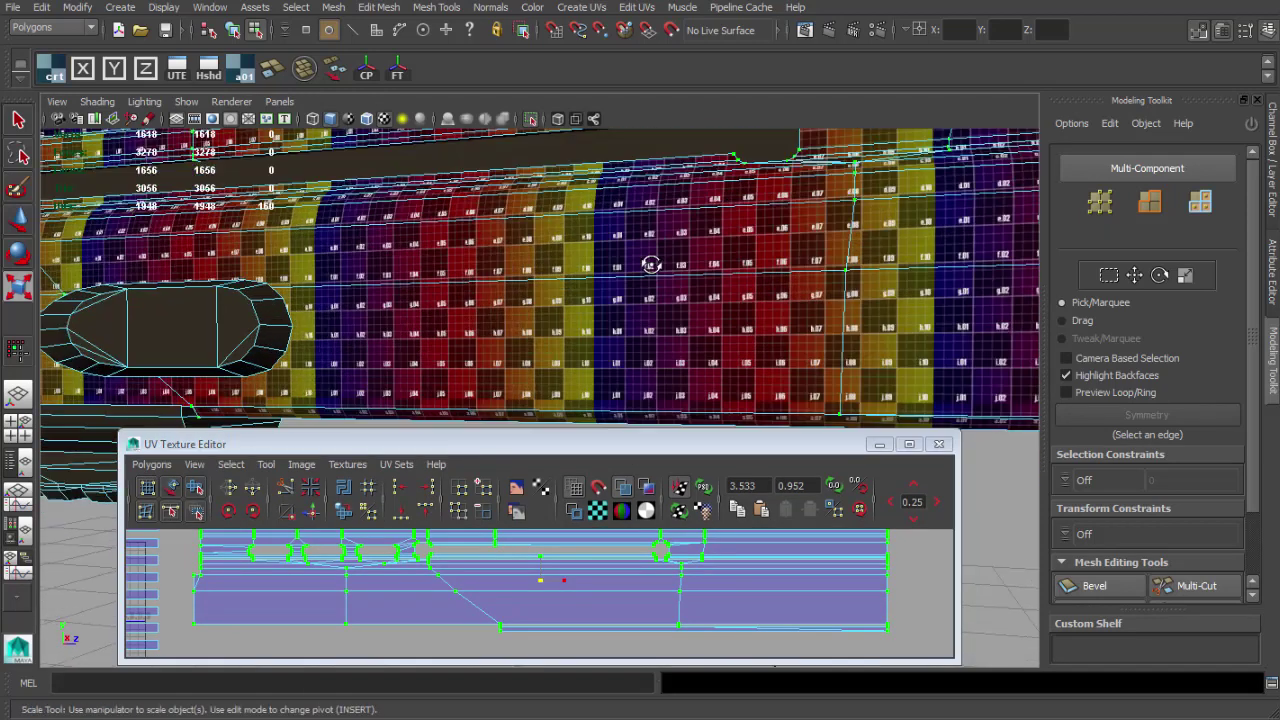
pyautogui.keyDown('alt'); pyautogui.moveTo(651, 266); pyautogui.dragTo(583, 400, button='middle'); pyautogui.keyUp('alt')
pyautogui.scroll(4, 629, 302)
pyautogui.scroll(6, 628, 303)
pyautogui.keyDown('alt'); pyautogui.moveTo(628, 303); pyautogui.dragTo(629, 360, button='middle'); pyautogui.keyUp('alt')
pyautogui.scroll(-1, 629, 360)
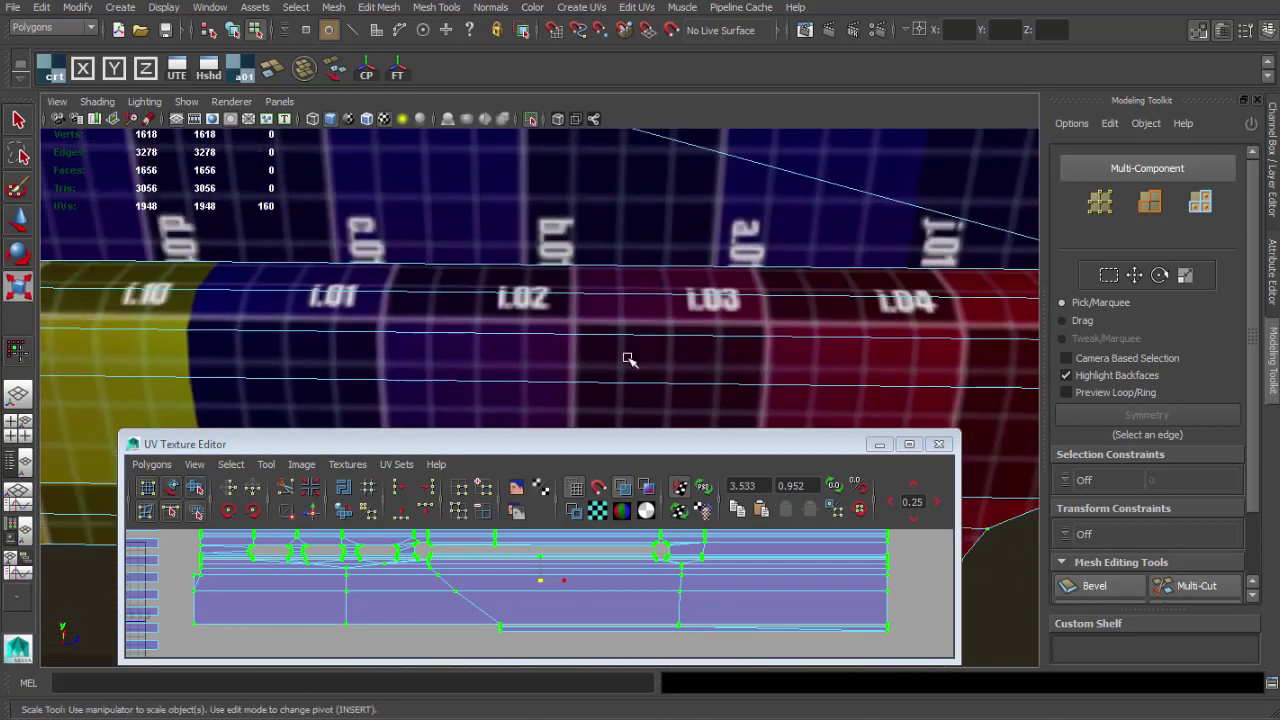
pyautogui.scroll(3, 622, 598)
pyautogui.moveTo(613, 433); pyautogui.dragTo(613, 343)
pyautogui.keyDown('alt'); pyautogui.moveTo(580, 531); pyautogui.dragTo(526, 554, button='middle'); pyautogui.keyUp('alt')
pyautogui.scroll(1, 526, 554)
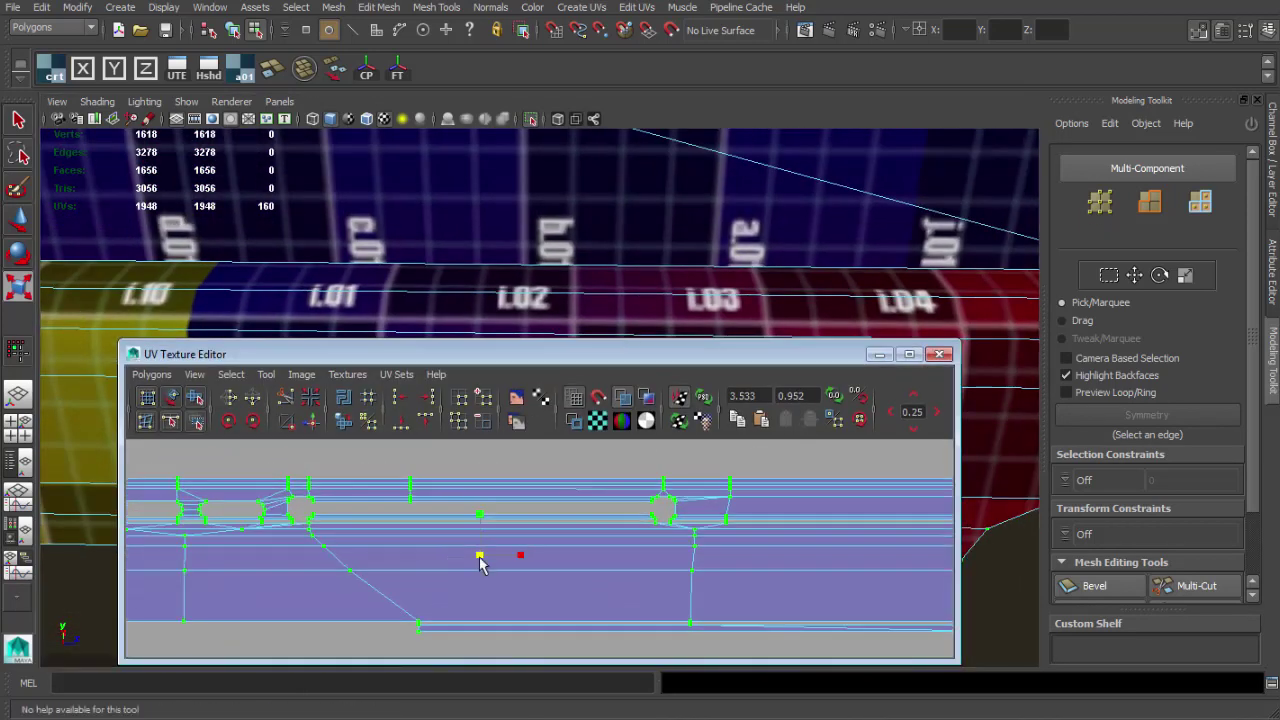
pyautogui.moveTo(480, 553)
pyautogui.mouseDown()
pyautogui.moveTo(491, 559)
pyautogui.moveTo(473, 558)
pyautogui.mouseUp()
# - Slide the side shells horizontally and adjust their uniform scale to line the checker columns up with the adjoining strip
pyautogui.press('w')
pyautogui.scroll(6, 522, 564)
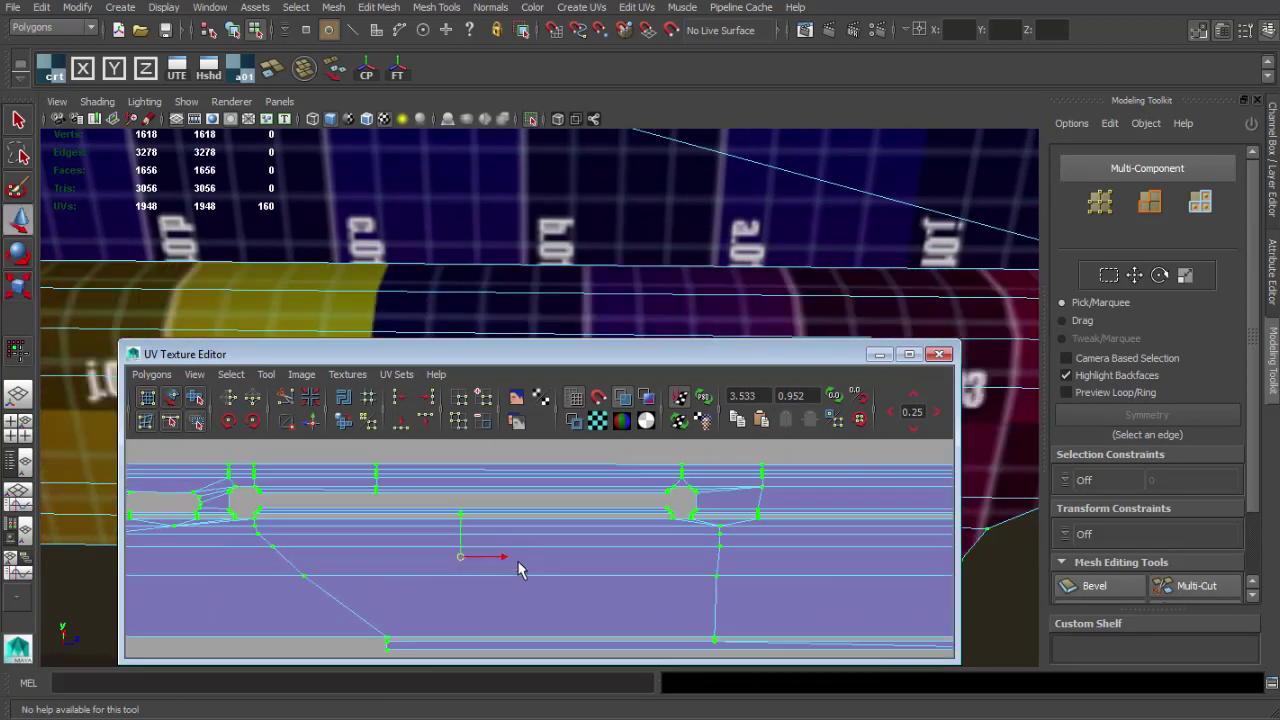
pyautogui.keyDown('alt'); pyautogui.moveTo(424, 574); pyautogui.dragTo(477, 571, button='middle'); pyautogui.keyUp('alt')
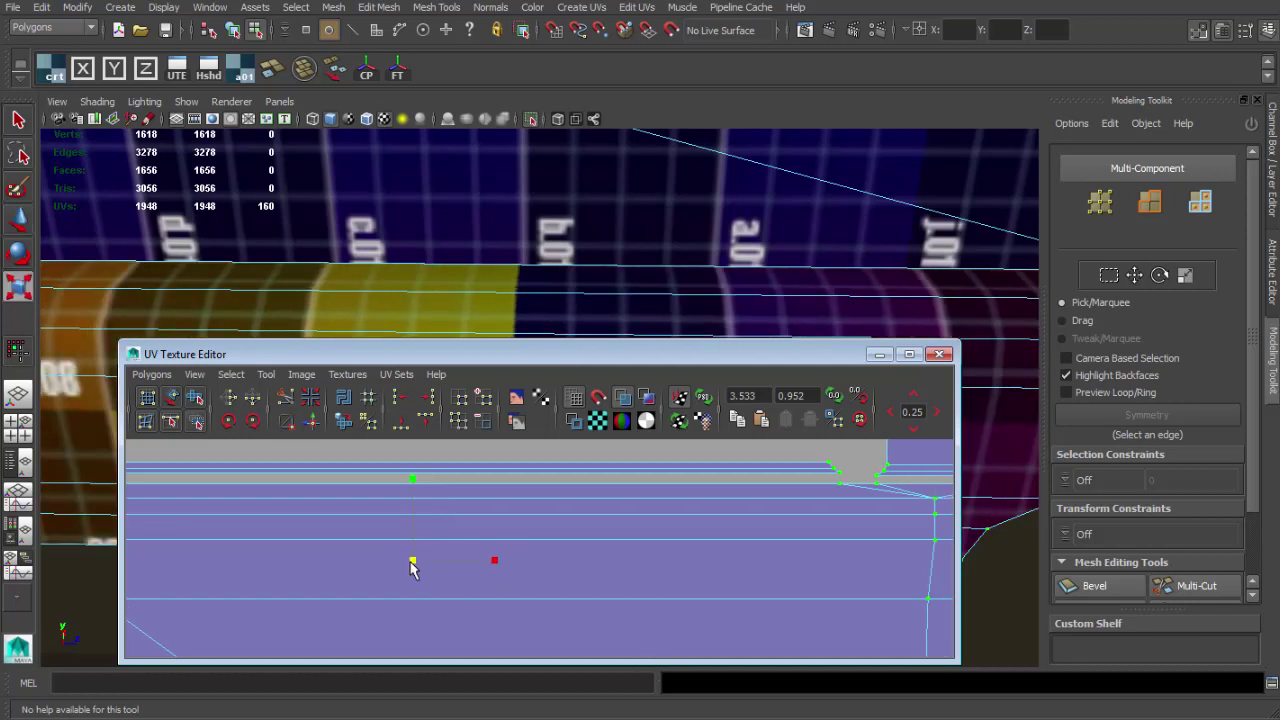
pyautogui.moveTo(411, 562); pyautogui.dragTo(410, 561)
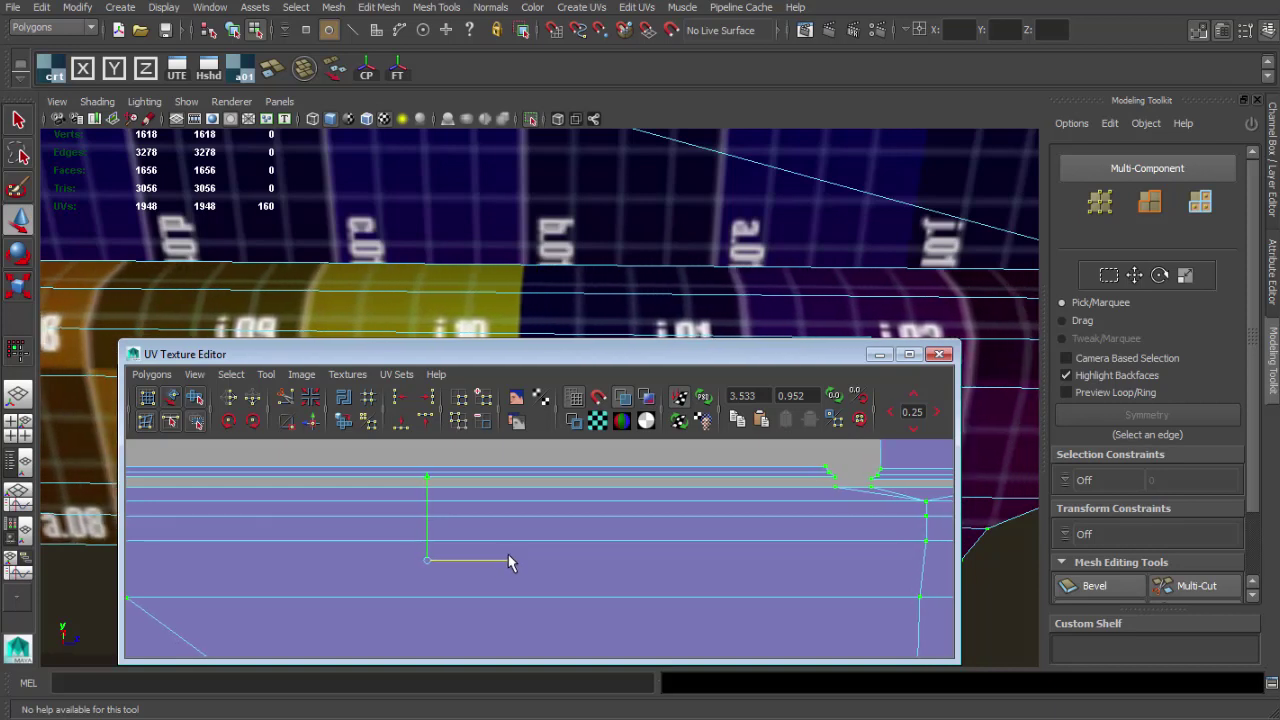
# - Fine-tune the side shells' scale and horizontal position against the checkers below the top rail
pyautogui.keyDown('alt'); pyautogui.moveTo(558, 264); pyautogui.dragTo(429, 194, button='right'); pyautogui.keyUp('alt')
pyautogui.keyDown('alt'); pyautogui.moveTo(429, 194); pyautogui.dragTo(446, 210); pyautogui.keyUp('alt')
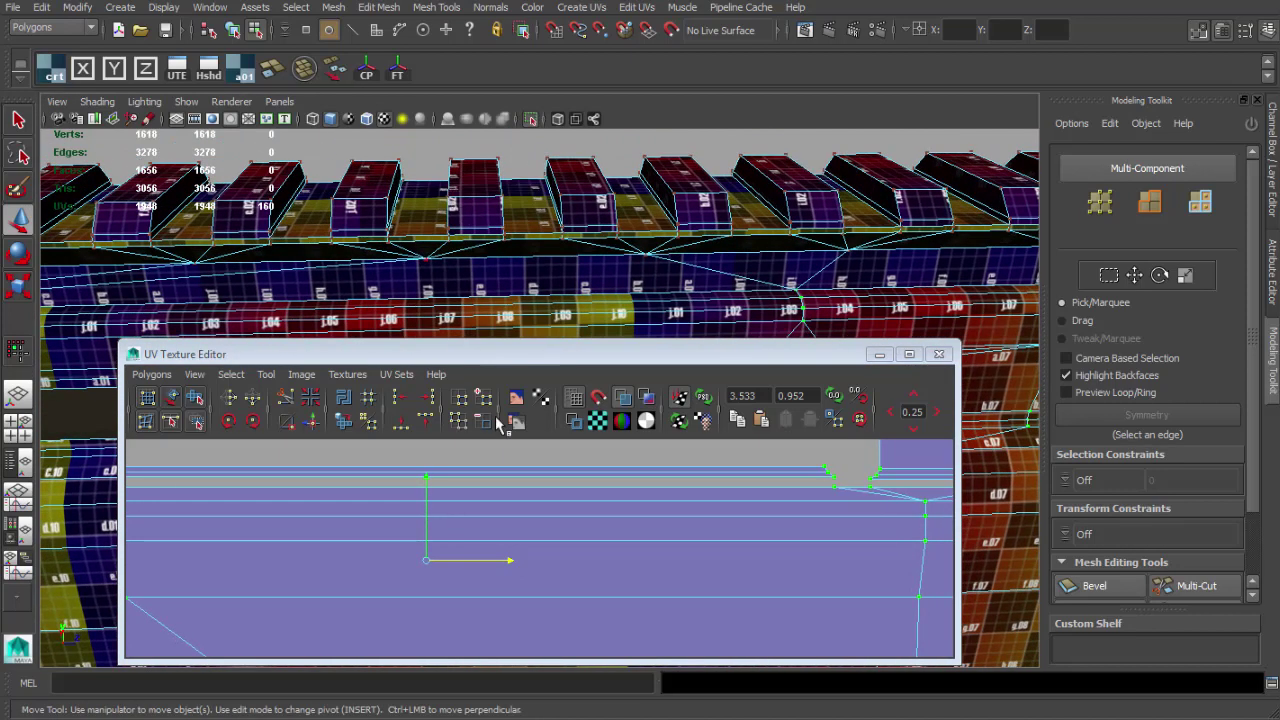
pyautogui.press('r')
pyautogui.moveTo(427, 562); pyautogui.dragTo(432, 558)
pyautogui.moveTo(512, 560); pyautogui.dragTo(510, 559)
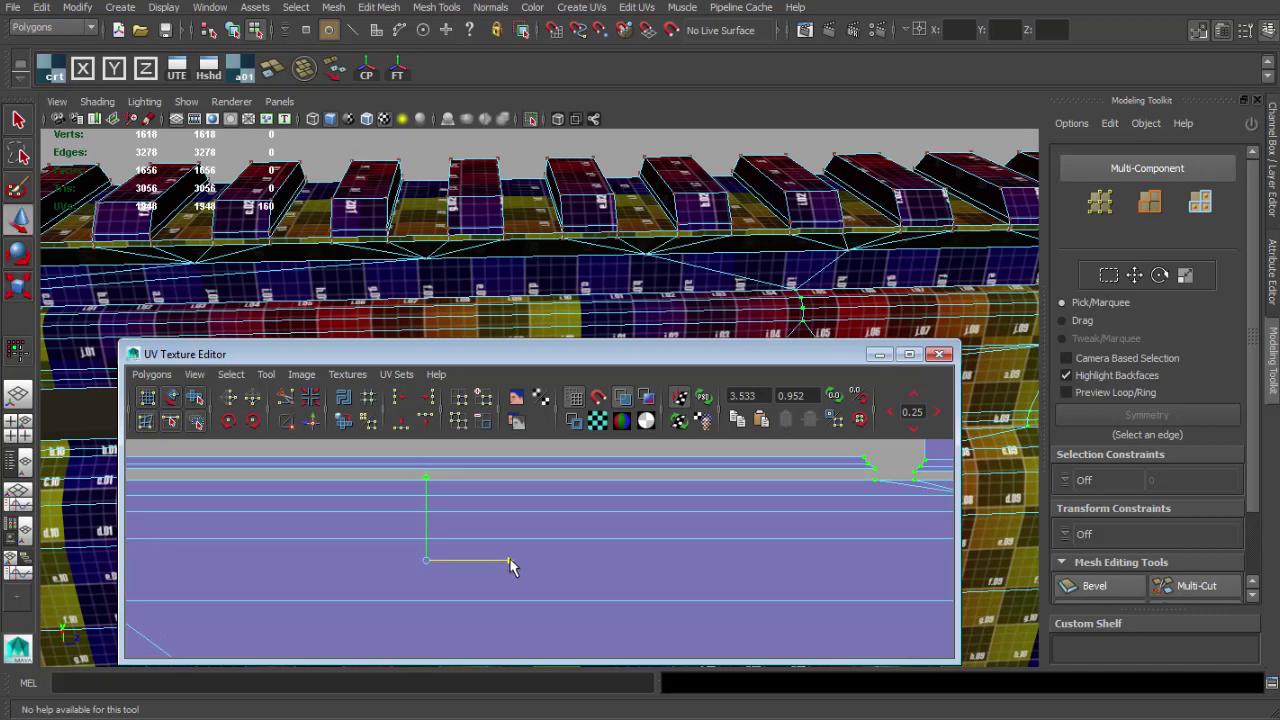
# - Close the UV Texture Editor, check the checker pattern along the receiver's side, return to object mode and clear the selection
pyautogui.click(936, 356)
pyautogui.keyDown('alt'); pyautogui.moveTo(600, 320); pyautogui.dragTo(520, 310); pyautogui.keyUp('alt')
pyautogui.keyDown('alt'); pyautogui.moveTo(520, 310); pyautogui.dragTo(350, 300, button='right'); pyautogui.keyUp('alt')
pyautogui.keyDown('alt'); pyautogui.moveTo(350, 440); pyautogui.dragTo(440, 409); pyautogui.keyUp('alt')
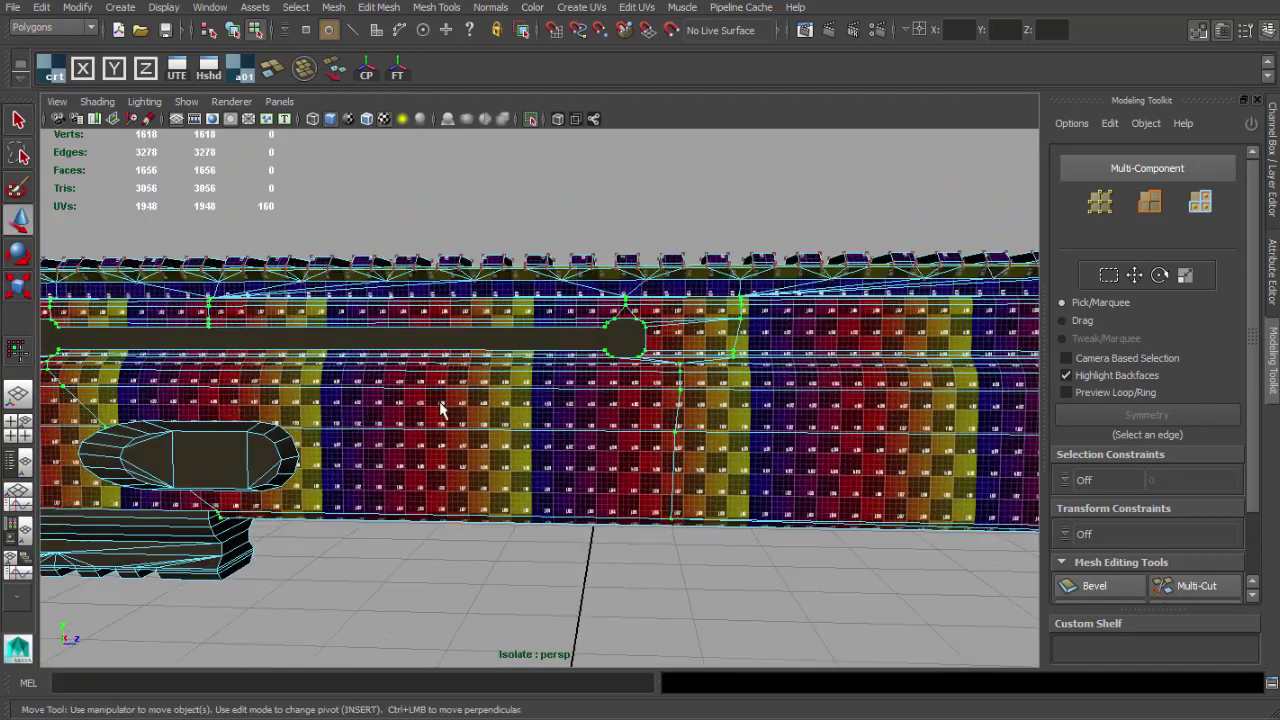
pyautogui.moveTo(440, 409); pyautogui.dragTo(520, 330, button='right')
pyautogui.press('q')
pyautogui.click(620, 203)
pyautogui.keyDown('alt'); pyautogui.moveTo(619, 203); pyautogui.dragTo(745, 453); pyautogui.keyUp('alt')
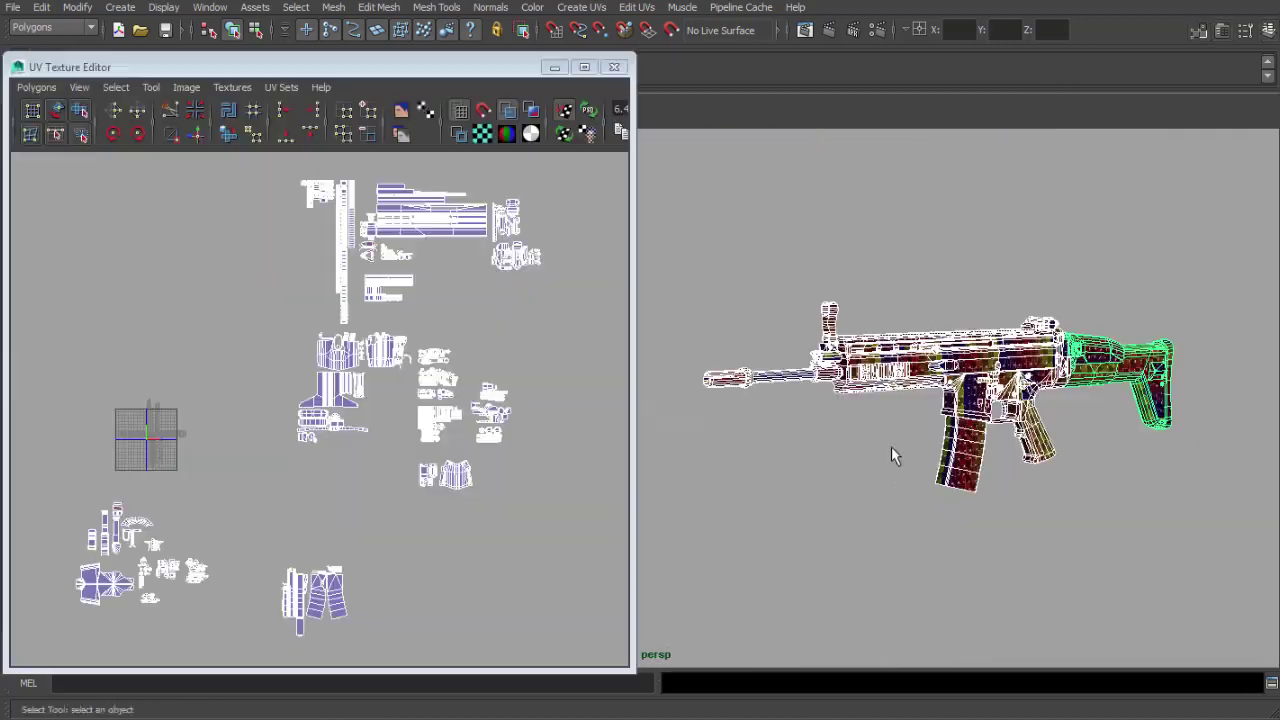
# - Widen the UV Texture Editor and examine how the whole rifle's UV shells are grouped, including the magazine's
pyautogui.keyDown('alt'); pyautogui.moveTo(891, 446); pyautogui.dragTo(911, 442); pyautogui.keyUp('alt')
pyautogui.keyDown('alt'); pyautogui.moveTo(911, 442); pyautogui.dragTo(915, 441, button='middle'); pyautogui.keyUp('alt')
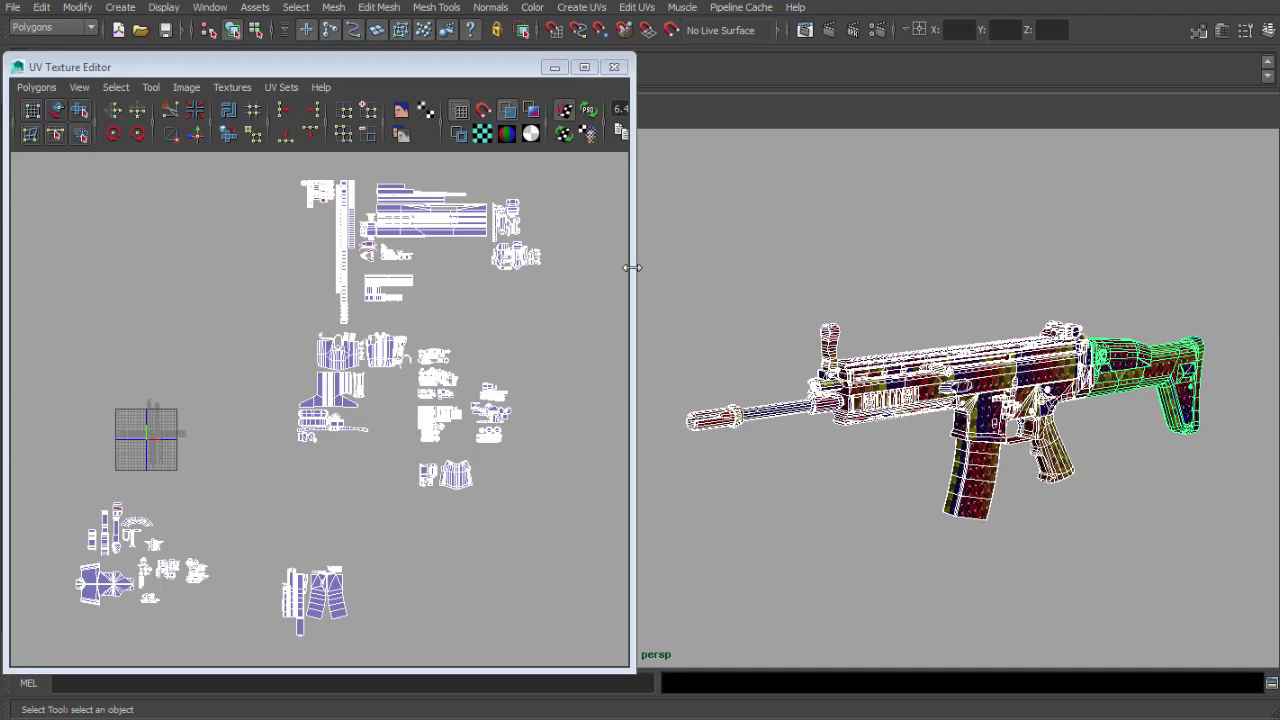
pyautogui.moveTo(632, 267); pyautogui.dragTo(679, 268)
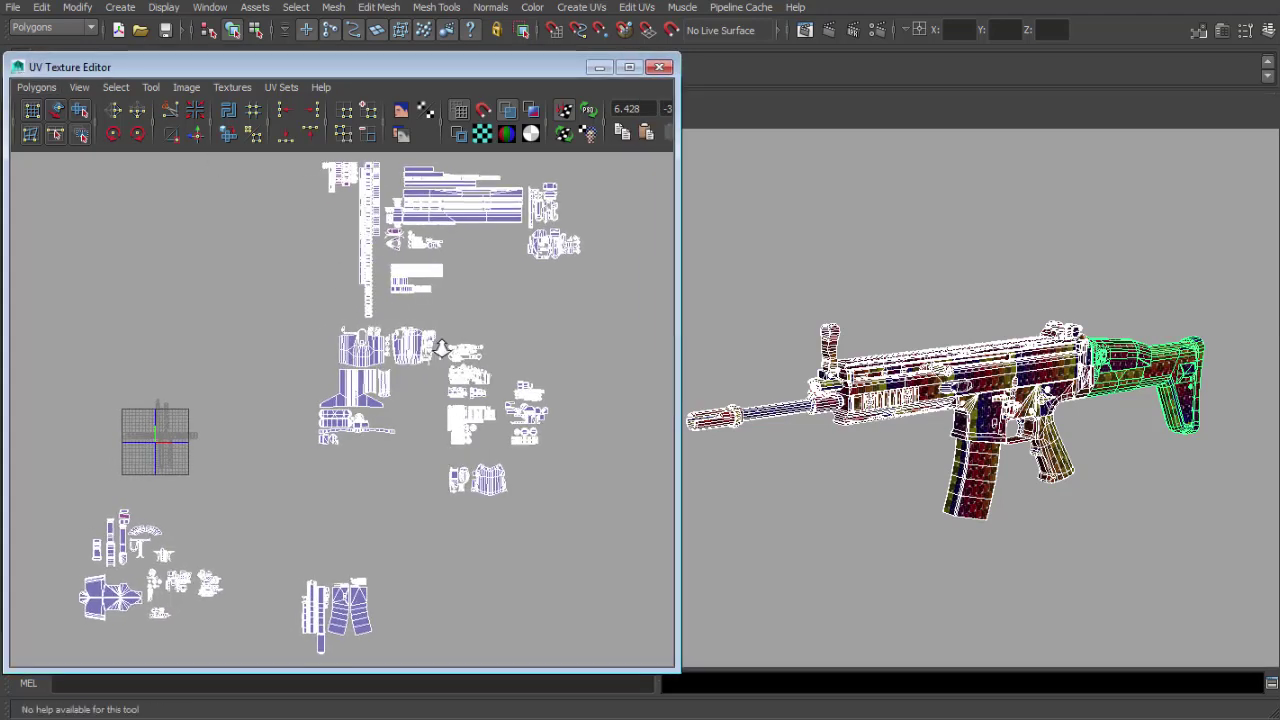
pyautogui.keyDown('alt'); pyautogui.moveTo(346, 402); pyautogui.dragTo(422, 258, button='middle'); pyautogui.keyUp('alt')
pyautogui.scroll(3, 420, 262)
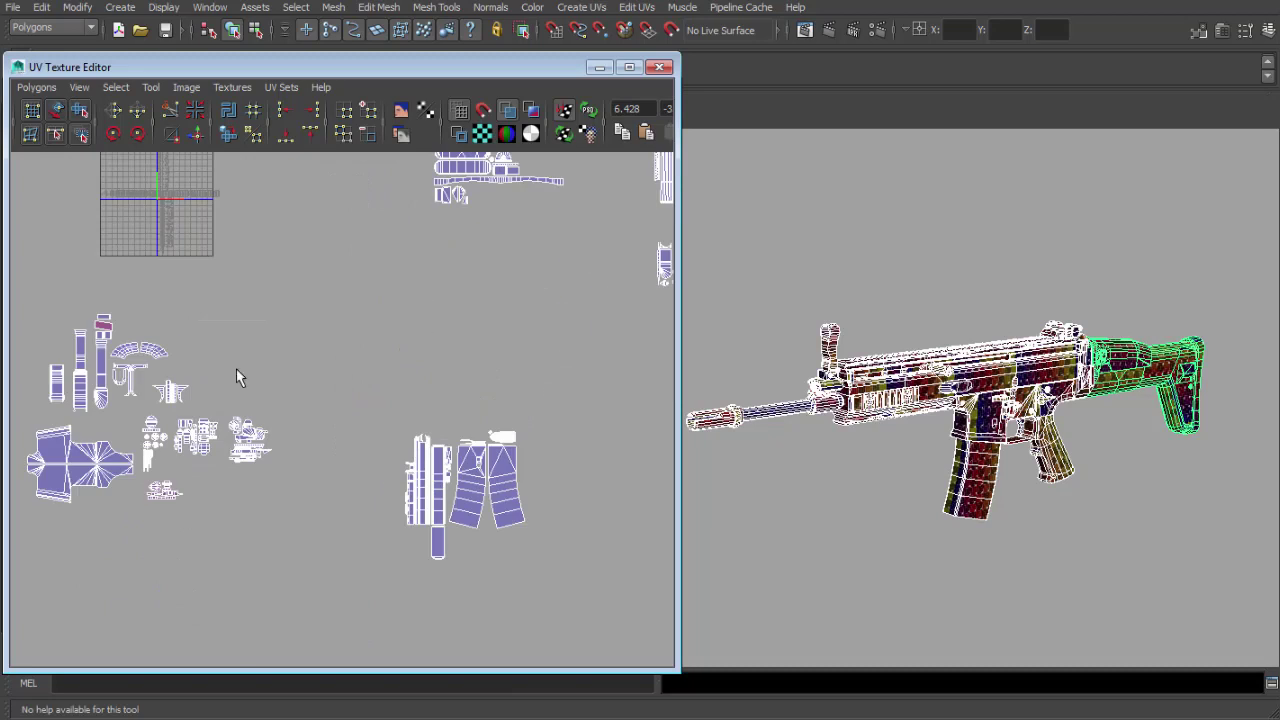
pyautogui.keyDown('alt'); pyautogui.moveTo(238, 368); pyautogui.dragTo(214, 316, button='middle'); pyautogui.keyUp('alt')
pyautogui.keyDown('alt'); pyautogui.moveTo(414, 295); pyautogui.dragTo(319, 264, button='middle'); pyautogui.keyUp('alt')
pyautogui.keyDown('alt'); pyautogui.moveTo(330, 324); pyautogui.dragTo(314, 337, button='middle'); pyautogui.keyUp('alt')
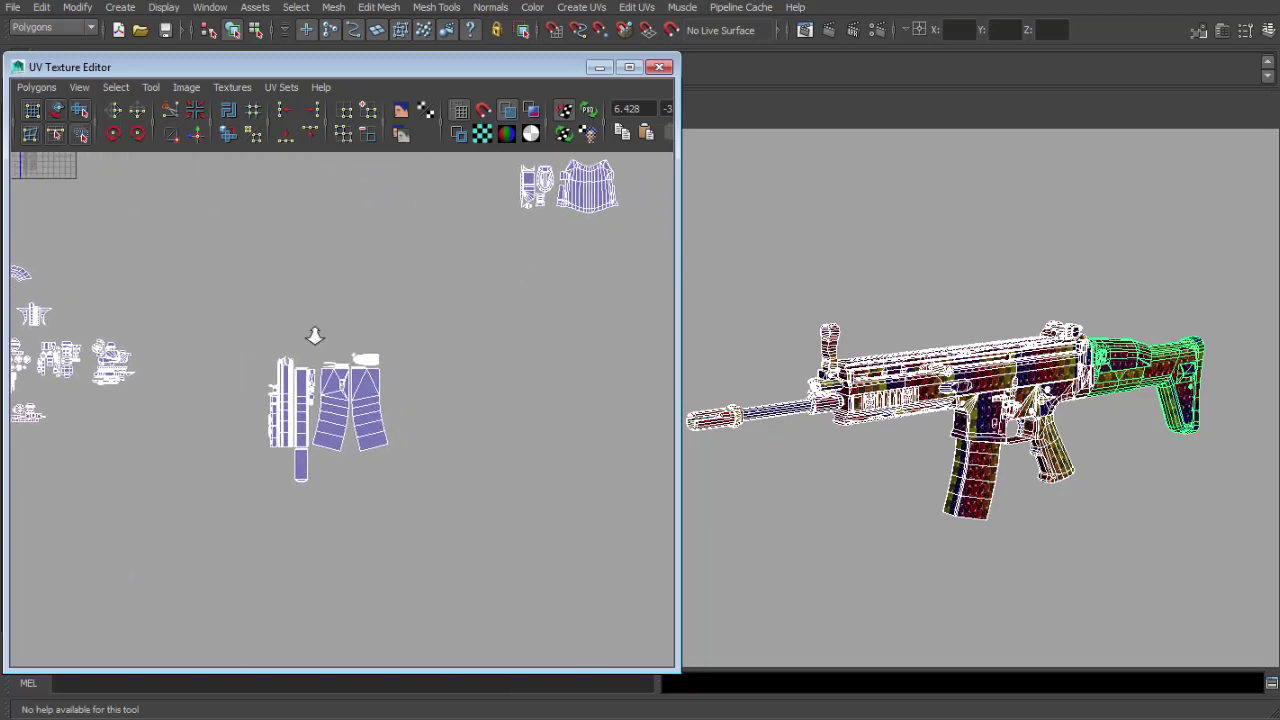
pyautogui.scroll(3, 240, 364)
pyautogui.scroll(2, 281, 371)
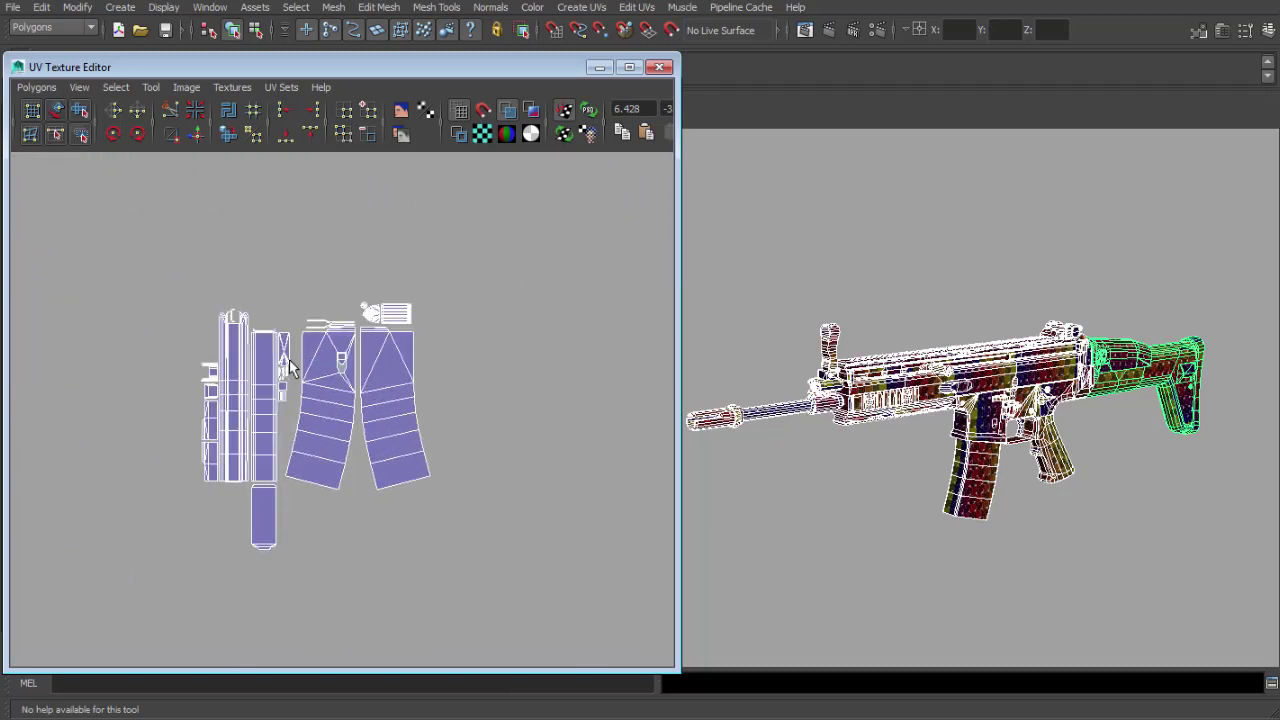
pyautogui.scroll(-5, 318, 369)
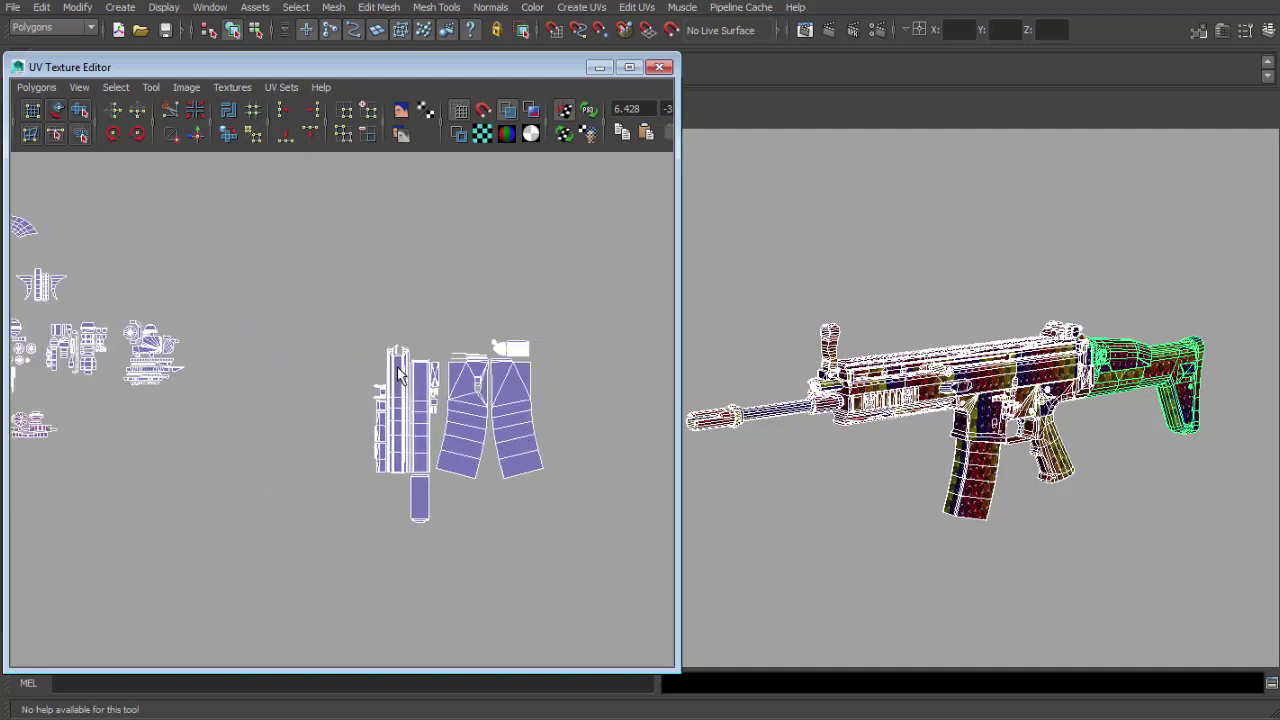
pyautogui.scroll(1, 345, 402)
# - Select the faces of the magazine's UV group and frame them on the rifle model
pyautogui.moveTo(337, 401); pyautogui.dragTo(338, 444, button='right')
pyautogui.moveTo(276, 355); pyautogui.dragTo(569, 589)
pyautogui.press('f')
pyautogui.scroll(-3, 957, 485)
pyautogui.keyDown('alt'); pyautogui.moveTo(800, 455); pyautogui.dragTo(1006, 480, button='middle'); pyautogui.keyUp('alt')
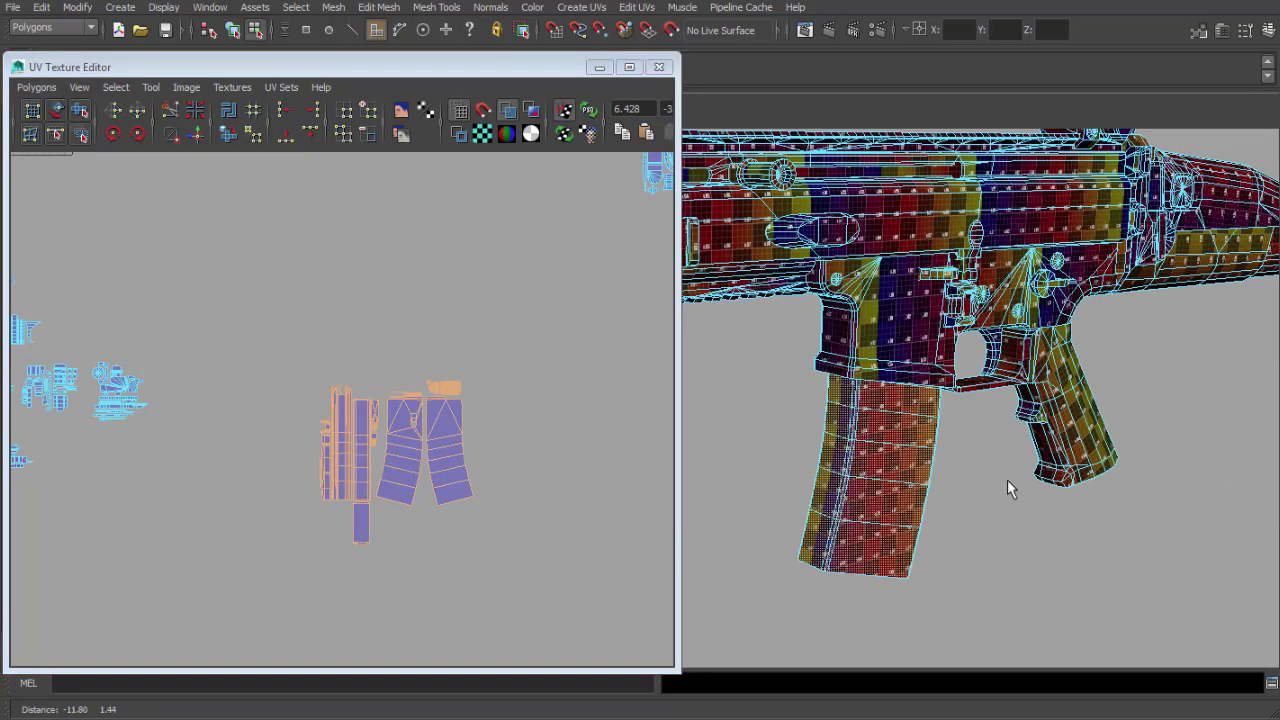
pyautogui.keyDown('alt'); pyautogui.moveTo(1006, 480); pyautogui.dragTo(940, 482); pyautogui.keyUp('alt')
# - Select the faces of the lower receiver's UV group and inspect them on both sides of the model
pyautogui.scroll(-4, 350, 416)
pyautogui.keyDown('alt'); pyautogui.moveTo(350, 416); pyautogui.dragTo(524, 461, button='middle'); pyautogui.keyUp('alt')
pyautogui.scroll(1, 265, 393)
pyautogui.moveTo(429, 550); pyautogui.dragTo(430, 551)
pyautogui.scroll(2, 951, 394)
pyautogui.keyDown('alt'); pyautogui.moveTo(951, 394); pyautogui.dragTo(917, 434, button='middle'); pyautogui.keyUp('alt')
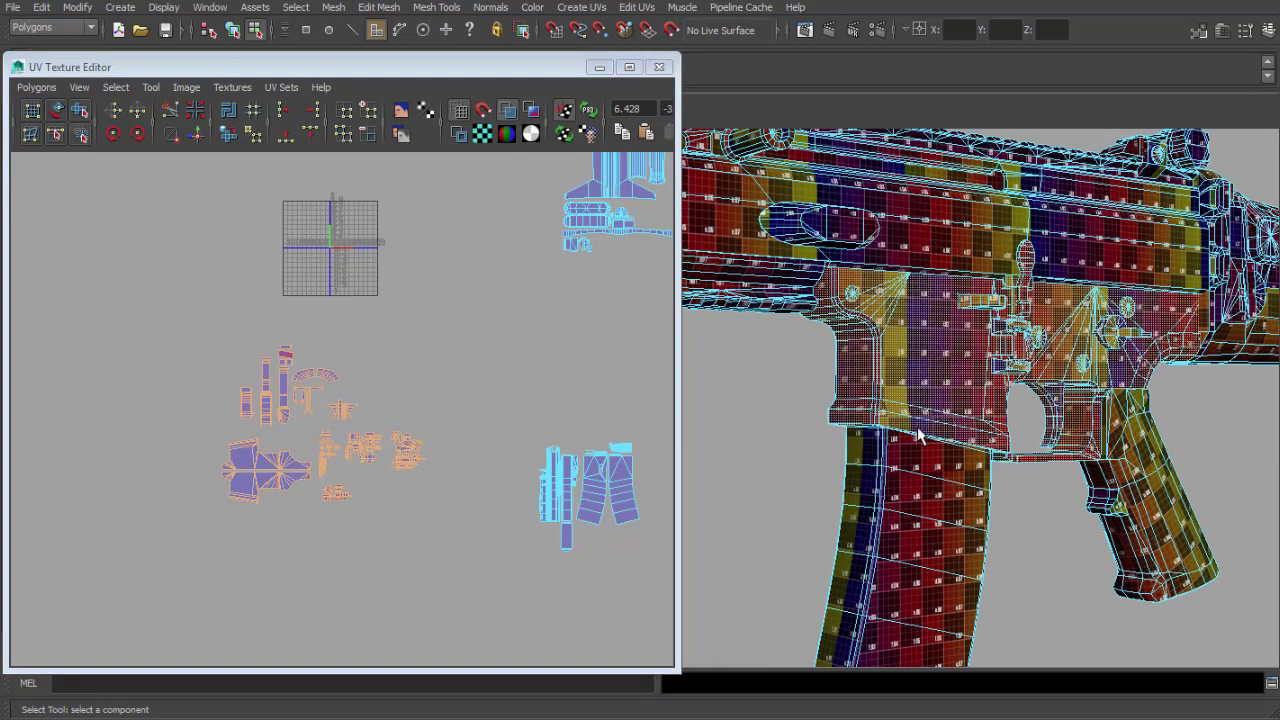
pyautogui.scroll(1, 1000, 400)
pyautogui.keyDown('alt'); pyautogui.moveTo(917, 373); pyautogui.dragTo(1237, 391); pyautogui.keyUp('alt')
pyautogui.scroll(2, 1004, 356)
pyautogui.keyDown('alt'); pyautogui.moveTo(800, 370); pyautogui.dragTo(1064, 370, button='middle'); pyautogui.keyUp('alt')
pyautogui.keyDown('alt'); pyautogui.moveTo(226, 449); pyautogui.dragTo(297, 422, button='right'); pyautogui.keyUp('alt')
pyautogui.scroll(3, 231, 374)
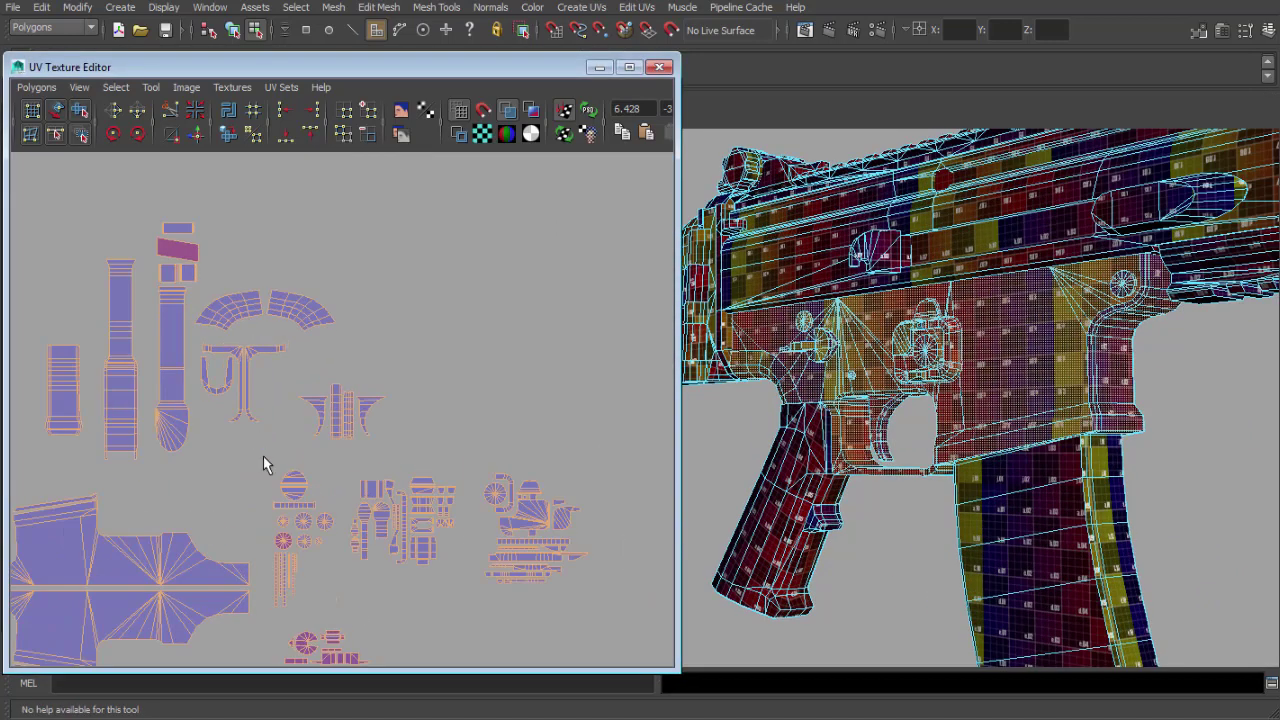
# - Select the faces of the pistol grip's UV group and inspect them on the model and in the layout
pyautogui.scroll(-2, 263, 456)
pyautogui.scroll(-2, 519, 403)
pyautogui.keyDown('alt'); pyautogui.moveTo(580, 328); pyautogui.dragTo(290, 460, button='middle'); pyautogui.keyUp('alt')
pyautogui.keyDown('alt'); pyautogui.moveTo(412, 320); pyautogui.dragTo(328, 422, button='middle'); pyautogui.keyUp('alt')
pyautogui.scroll(1, 328, 430)
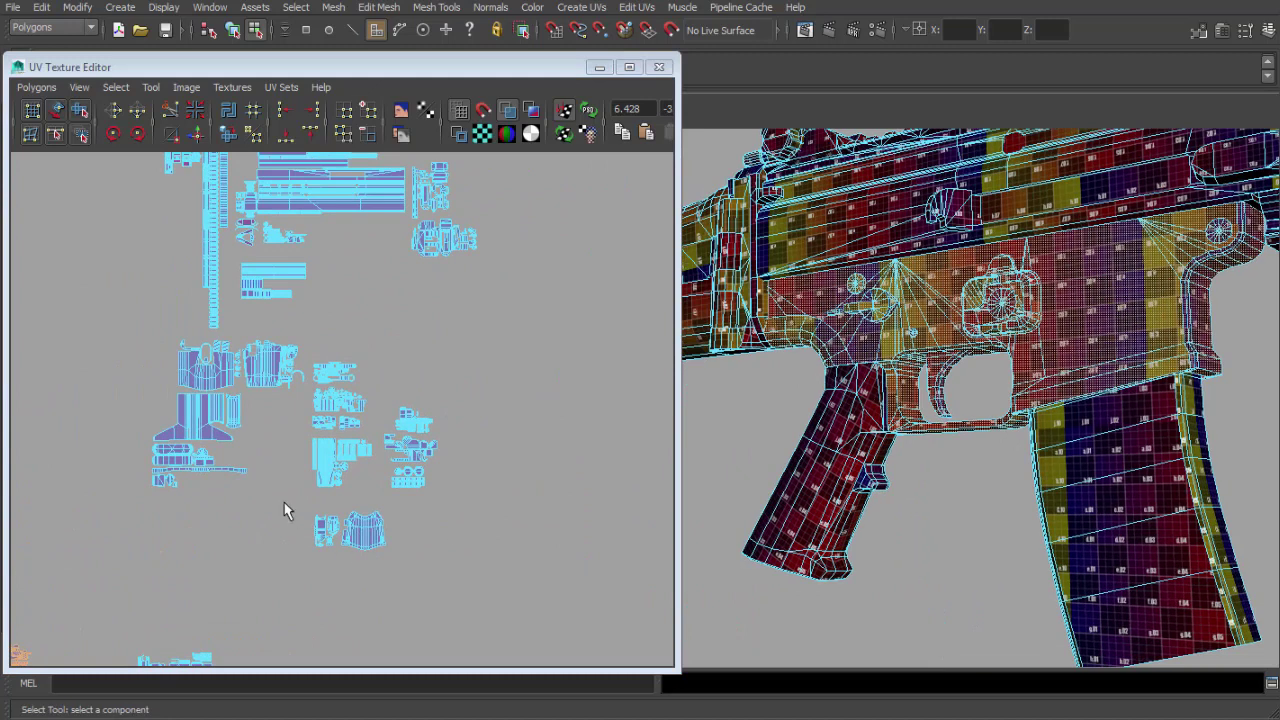
pyautogui.moveTo(288, 503); pyautogui.dragTo(480, 588)
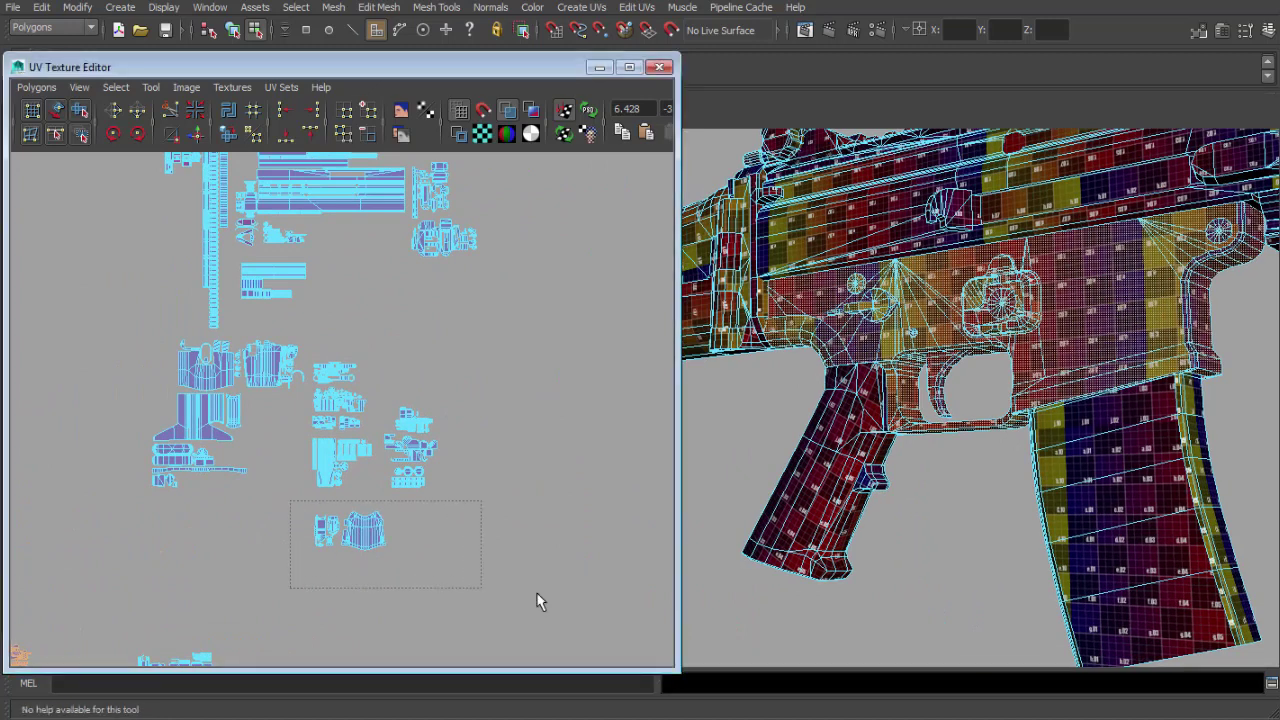
pyautogui.scroll(4, 802, 515)
pyautogui.scroll(-2, 802, 515)
pyautogui.keyDown('alt'); pyautogui.moveTo(806, 518); pyautogui.dragTo(996, 523, button='middle'); pyautogui.keyUp('alt')
pyautogui.keyDown('alt'); pyautogui.moveTo(996, 523); pyautogui.dragTo(950, 540); pyautogui.keyUp('alt')
pyautogui.scroll(3, 364, 538)
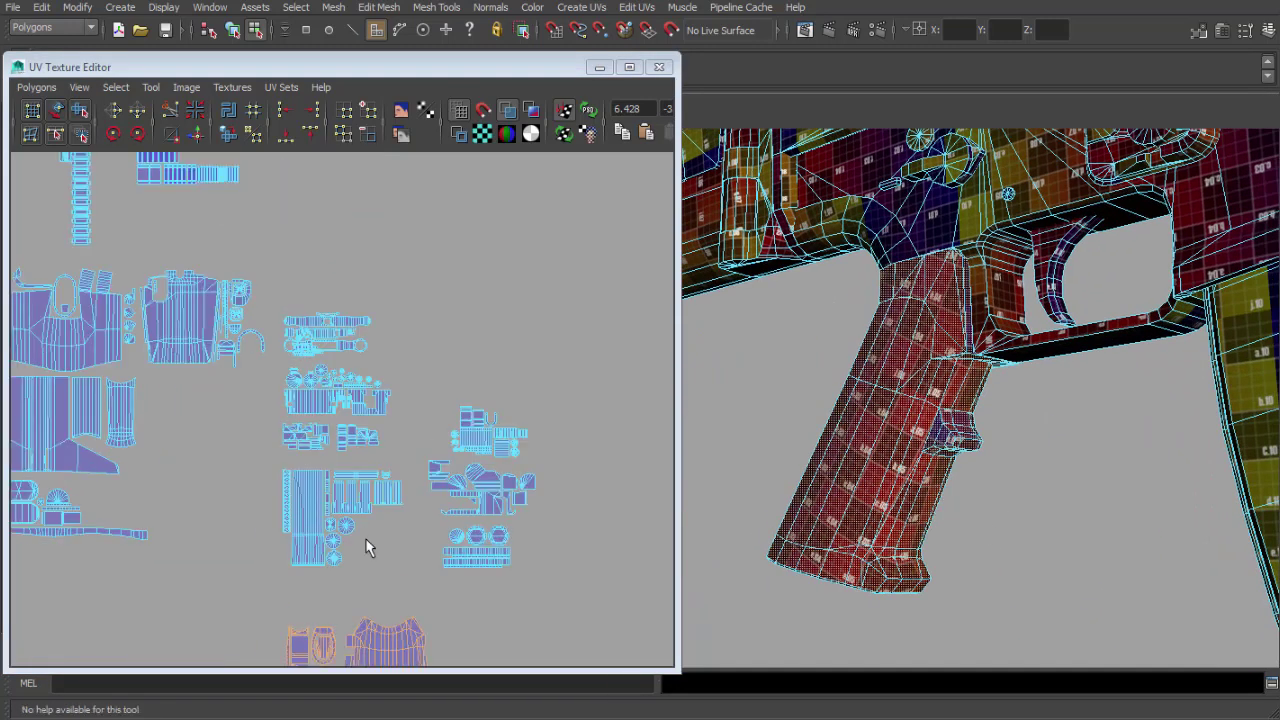
pyautogui.keyDown('alt'); pyautogui.moveTo(366, 540); pyautogui.dragTo(354, 338, button='middle'); pyautogui.keyUp('alt')
pyautogui.scroll(3, 350, 505)
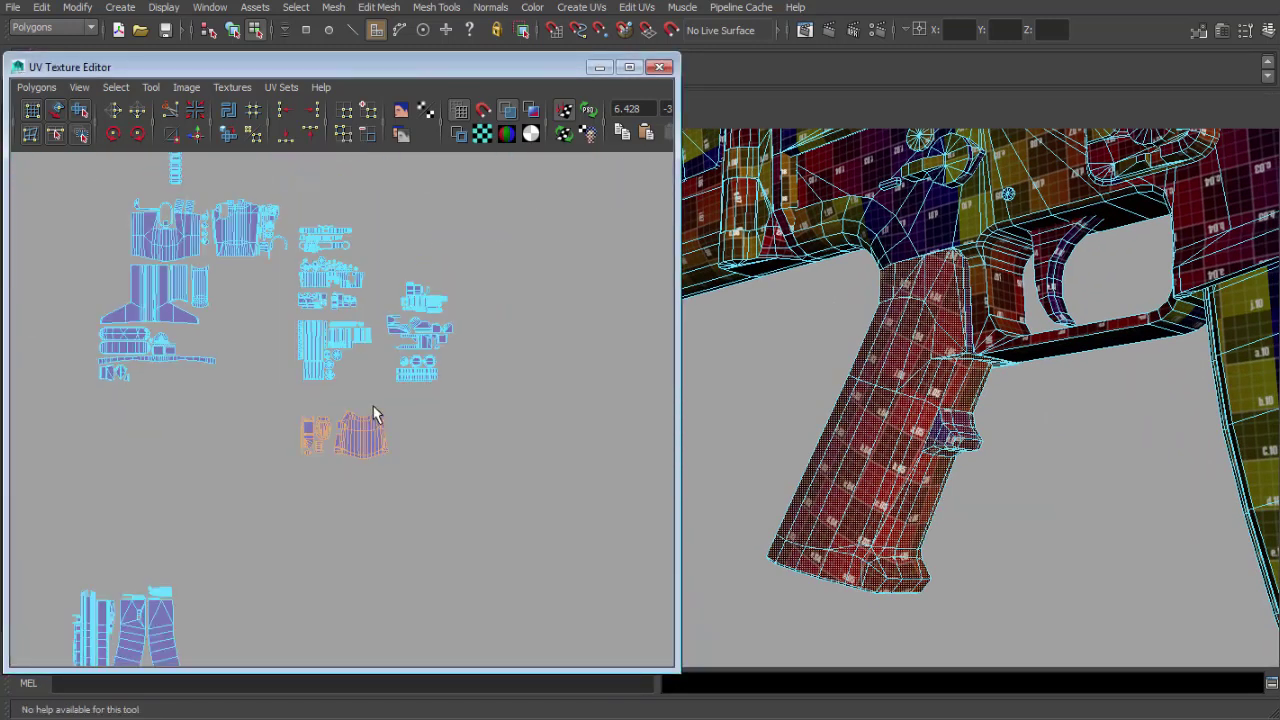
pyautogui.scroll(4, 371, 414)
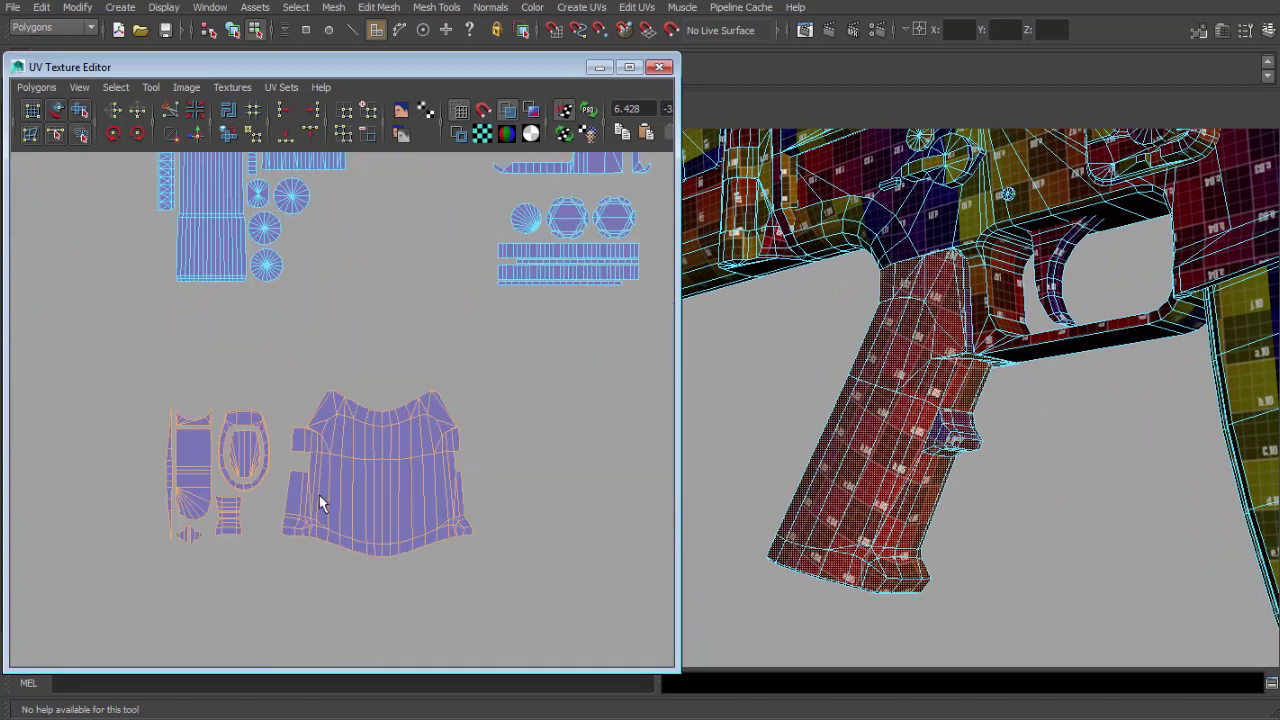
# - Switch to UV selection and select every UV of the rifle's layout
pyautogui.scroll(-6, 300, 450)
pyautogui.keyDown('alt'); pyautogui.moveTo(291, 410); pyautogui.dragTo(391, 448, button='middle'); pyautogui.keyUp('alt')
pyautogui.moveTo(311, 423); pyautogui.dragTo(386, 456, button='right')
pyautogui.click(386, 456)
pyautogui.keyDown('alt'); pyautogui.moveTo(344, 414); pyautogui.dragTo(350, 413, button='middle'); pyautogui.keyUp('alt')
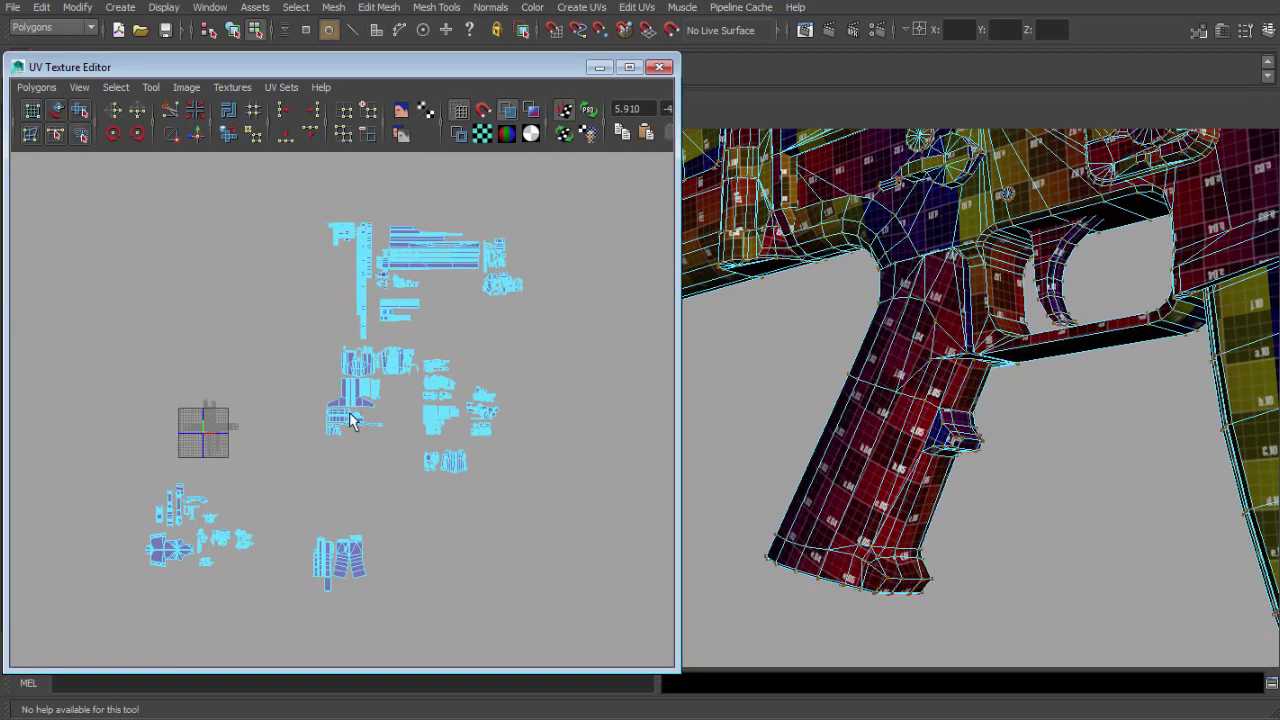
pyautogui.moveTo(226, 320); pyautogui.dragTo(286, 328, button='right')
pyautogui.moveTo(74, 184); pyautogui.dragTo(696, 659)
pyautogui.keyDown('alt'); pyautogui.moveTo(404, 469); pyautogui.dragTo(440, 443, button='middle'); pyautogui.keyUp('alt')
# - Examine the 0 to 1 UV tile in the UV Texture Editor's grid
pyautogui.scroll(1, 436, 442)
pyautogui.keyDown('alt'); pyautogui.moveTo(400, 400); pyautogui.dragTo(480, 460, button='middle'); pyautogui.keyUp('alt')
pyautogui.scroll(3, 480, 460)
pyautogui.scroll(4, 299, 510)
pyautogui.keyDown('alt'); pyautogui.moveTo(299, 533); pyautogui.dragTo(398, 342, button='middle'); pyautogui.keyUp('alt')
pyautogui.scroll(3, 396, 342)
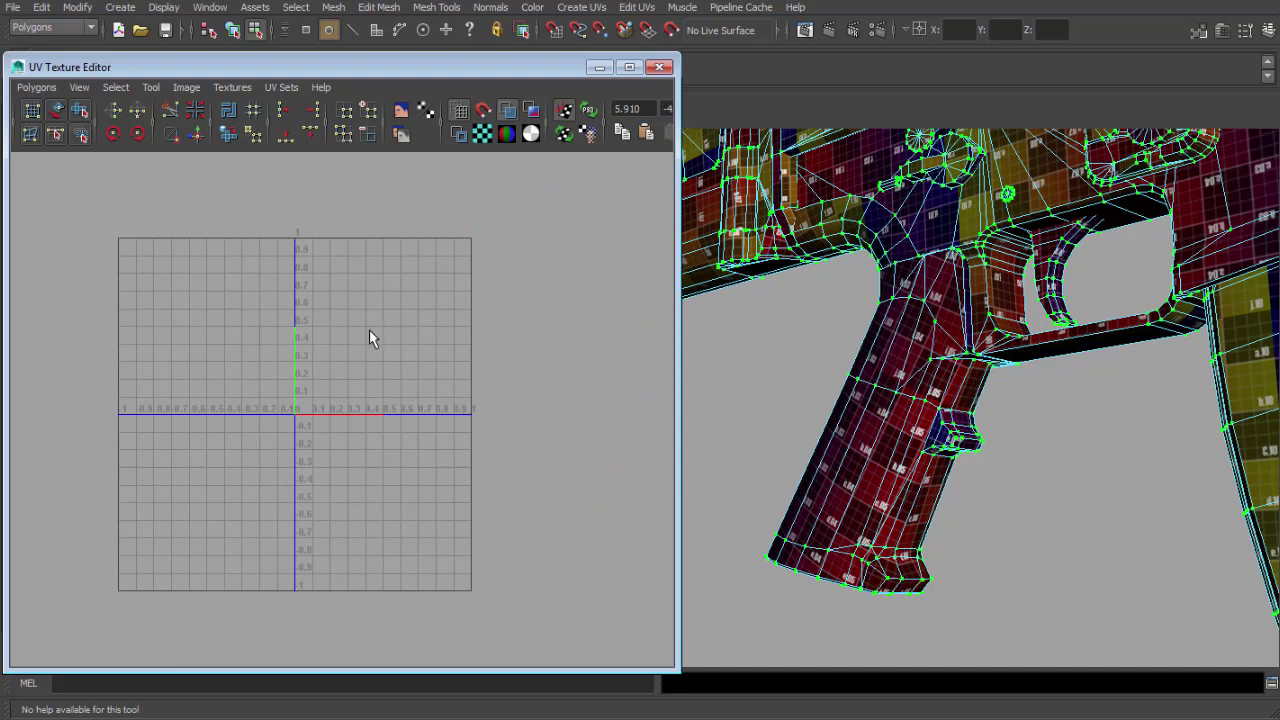
pyautogui.scroll(-1, 381, 340)
pyautogui.keyDown('alt'); pyautogui.moveTo(381, 340); pyautogui.dragTo(353, 398, button='middle'); pyautogui.keyUp('alt')
pyautogui.scroll(2, 353, 398)
pyautogui.keyDown('alt'); pyautogui.moveTo(353, 398); pyautogui.dragTo(627, 459, button='right'); pyautogui.keyUp('alt')
pyautogui.keyDown('alt'); pyautogui.moveTo(511, 418); pyautogui.dragTo(521, 448, button='middle'); pyautogui.keyUp('alt')
pyautogui.scroll(1, 508, 441)
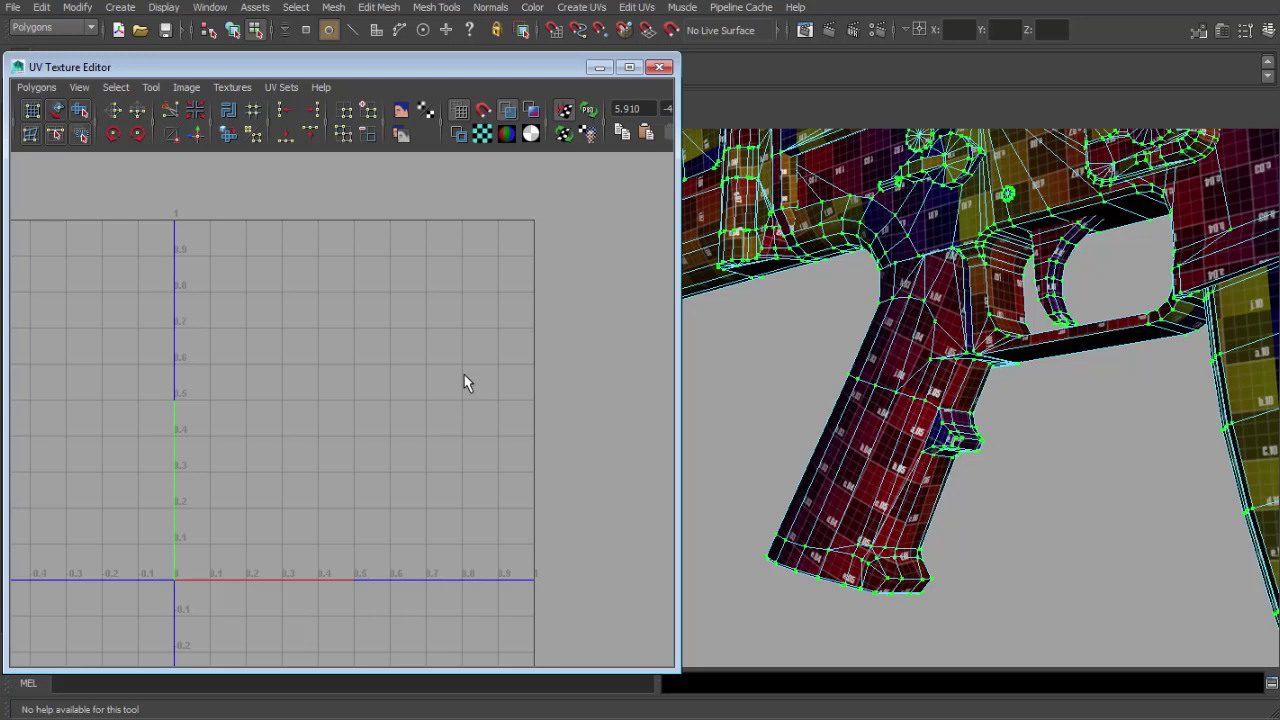
pyautogui.scroll(-5, 464, 374)
pyautogui.scroll(4, 460, 376)
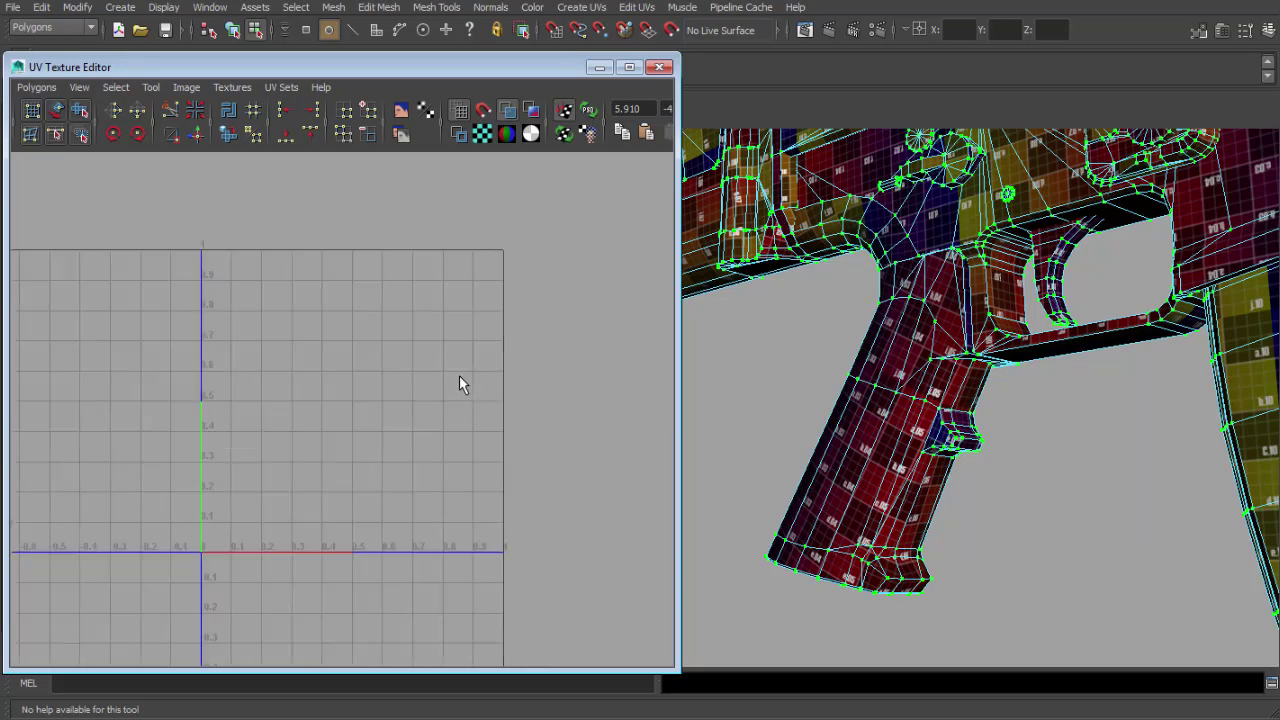
# - Compare the 0 to 1 UV tile with the spread-out shell groups of the rifle and clear the UV selection
pyautogui.keyDown('alt'); pyautogui.moveTo(459, 375); pyautogui.dragTo(447, 381, button='middle'); pyautogui.keyUp('alt')
pyautogui.scroll(1, 447, 381)
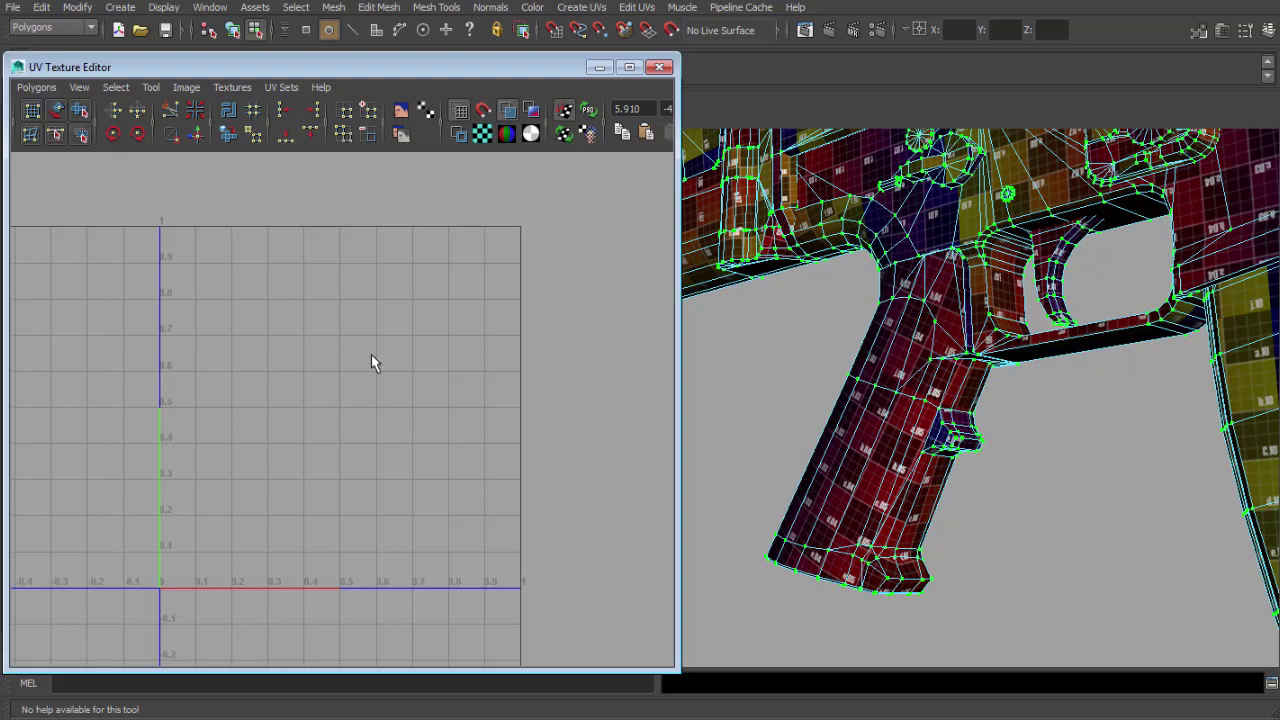
pyautogui.scroll(-13, 471, 537)
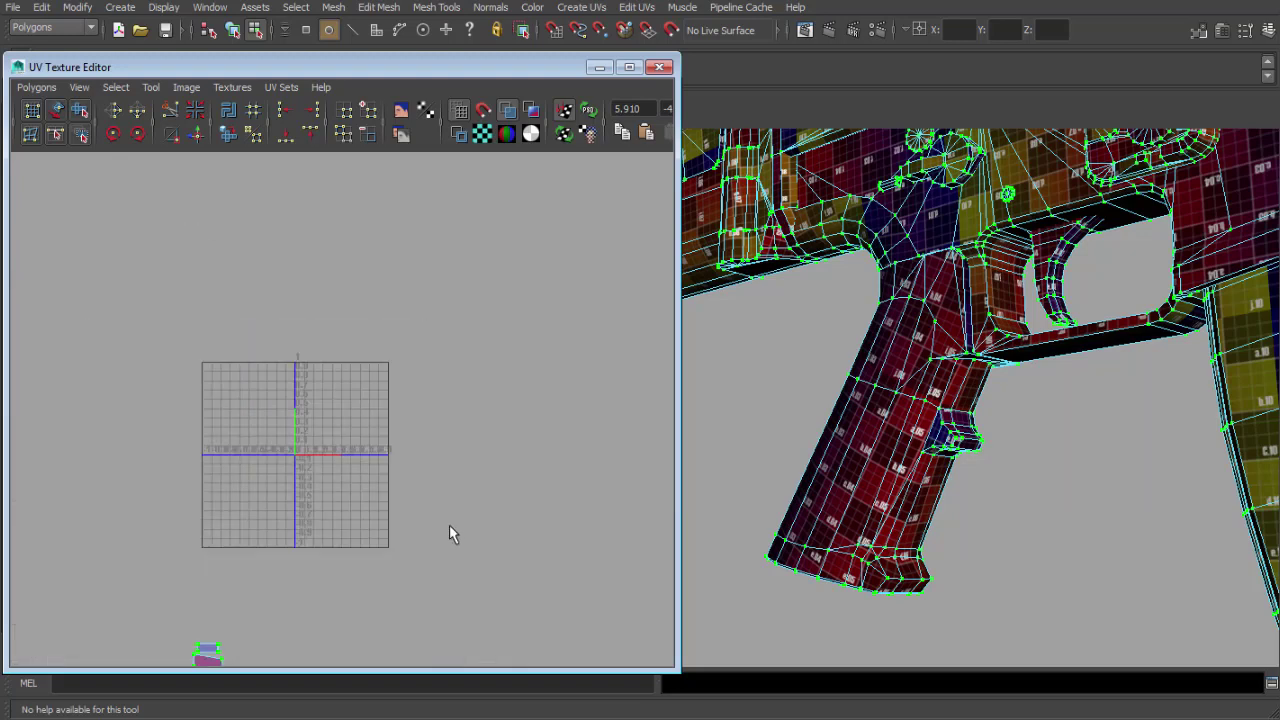
pyautogui.keyDown('alt'); pyautogui.moveTo(439, 515); pyautogui.dragTo(357, 520, button='middle'); pyautogui.keyUp('alt')
pyautogui.scroll(-3, 340, 428)
pyautogui.keyDown('alt'); pyautogui.moveTo(357, 520); pyautogui.dragTo(414, 529, button='right'); pyautogui.keyUp('alt')
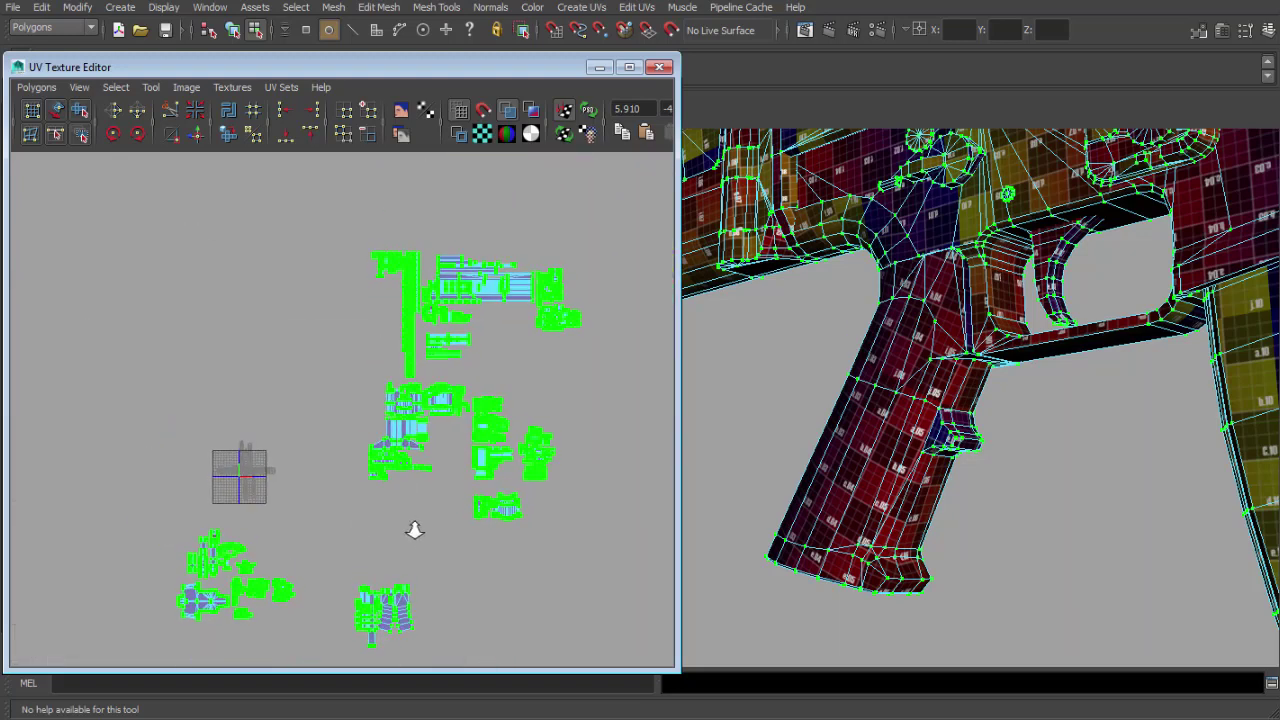
pyautogui.keyDown('alt'); pyautogui.moveTo(414, 529); pyautogui.dragTo(412, 513, button='middle'); pyautogui.keyUp('alt')
pyautogui.moveTo(412, 513)
pyautogui.keyDown('alt'); pyautogui.mouseDown(button='right')
pyautogui.moveTo(449, 520)
pyautogui.moveTo(412, 522)
pyautogui.moveTo(411, 509)
pyautogui.mouseUp(button='right'); pyautogui.keyUp('alt')
pyautogui.moveTo(411, 509)
pyautogui.keyDown('alt'); pyautogui.mouseDown(button='middle')
pyautogui.moveTo(421, 396)
pyautogui.moveTo(390, 515)
pyautogui.mouseUp(button='middle'); pyautogui.keyUp('alt')
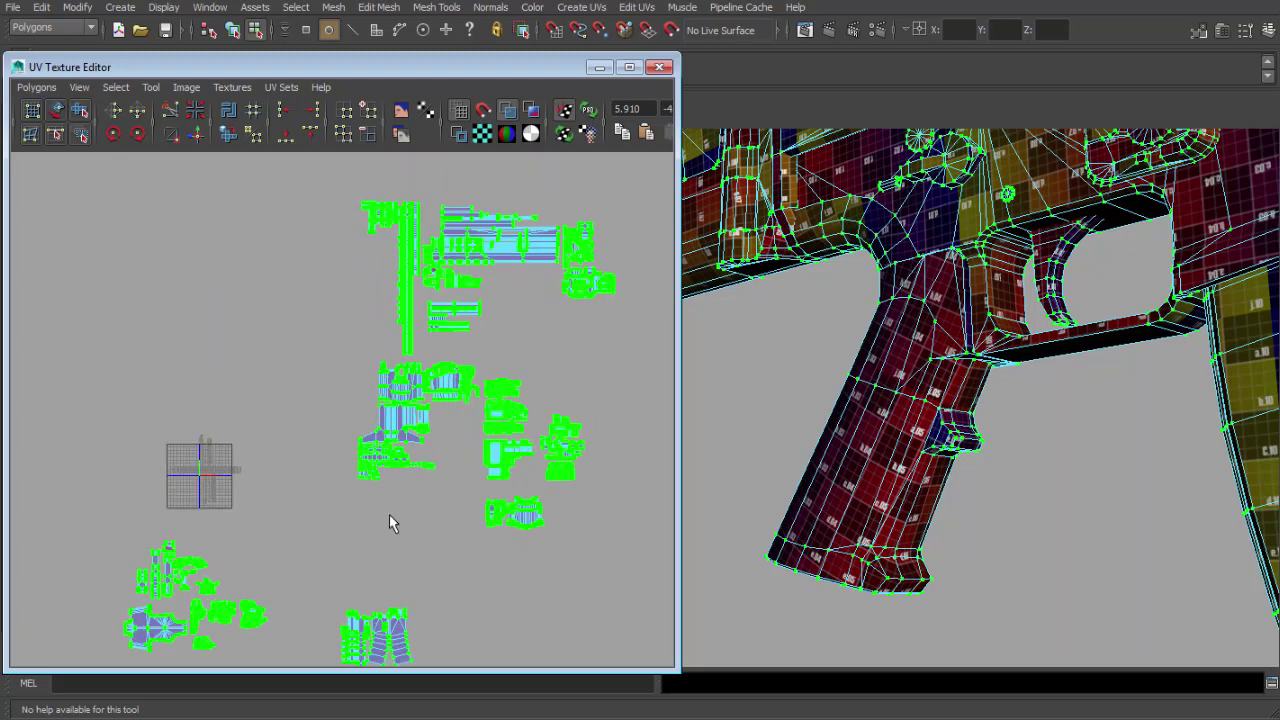
pyautogui.click(290, 376)
pyautogui.keyDown('alt'); pyautogui.moveTo(358, 458); pyautogui.dragTo(389, 390, button='middle'); pyautogui.keyUp('alt')
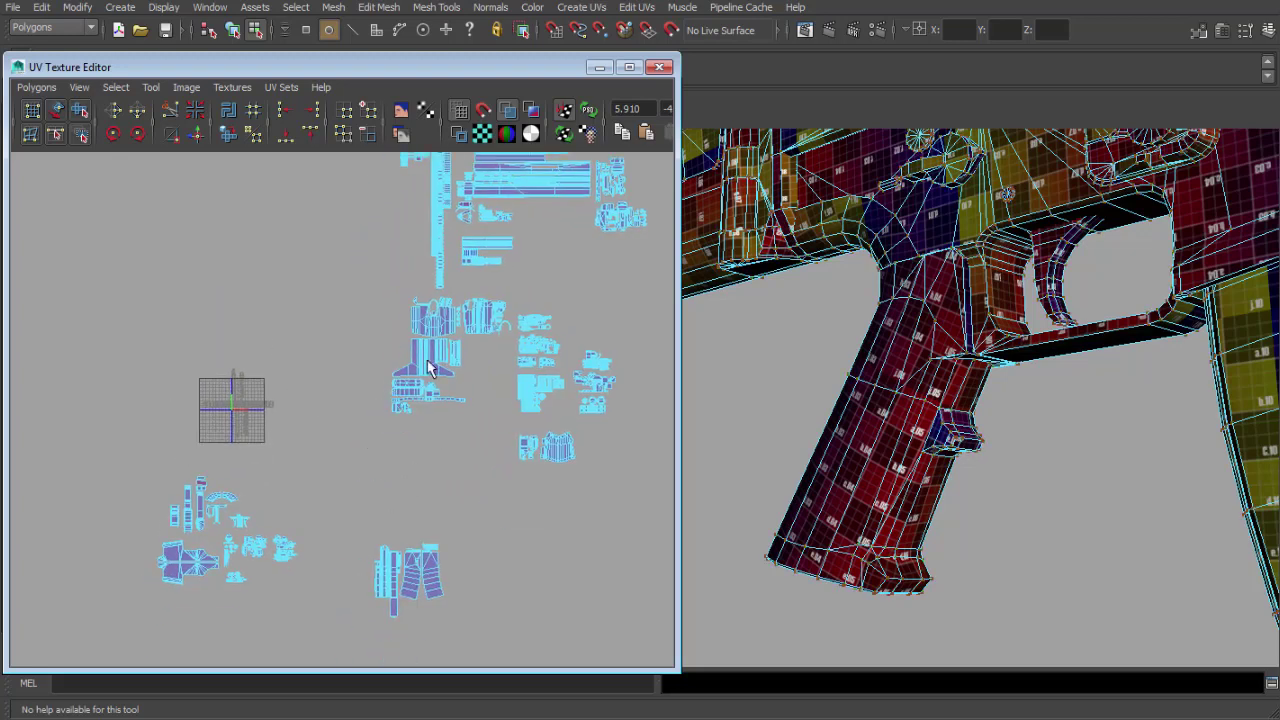
# - Examine the empty 0 to 1 tile up close, including its size relative to the surrounding UV shell groups
pyautogui.scroll(4, 150, 414)
pyautogui.keyDown('alt'); pyautogui.moveTo(150, 414); pyautogui.dragTo(398, 461, button='middle'); pyautogui.keyUp('alt')
pyautogui.scroll(4, 413, 444)
pyautogui.scroll(3, 285, 359)
pyautogui.keyDown('alt'); pyautogui.moveTo(422, 524); pyautogui.dragTo(363, 524, button='right'); pyautogui.keyUp('alt')
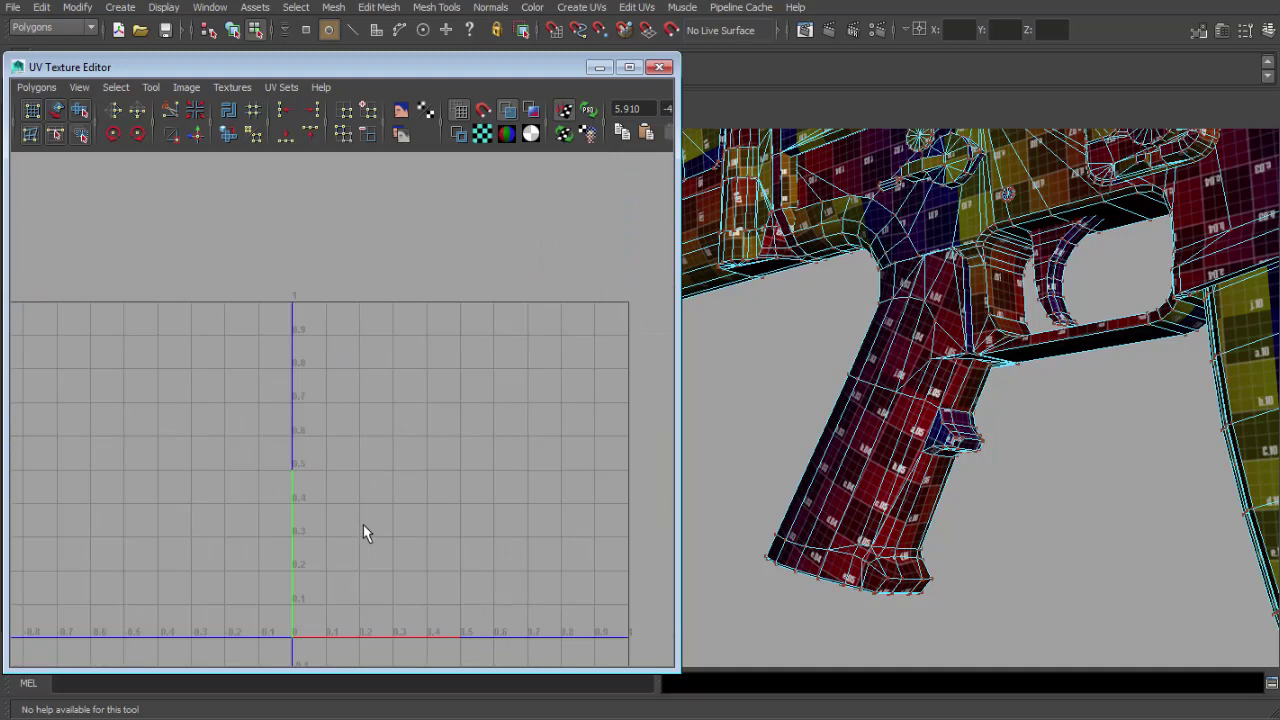
pyautogui.keyDown('alt'); pyautogui.moveTo(363, 524); pyautogui.dragTo(220, 484, button='middle'); pyautogui.keyUp('alt')
pyautogui.keyDown('alt'); pyautogui.moveTo(311, 477); pyautogui.dragTo(389, 502, button='right'); pyautogui.keyUp('alt')
pyautogui.keyDown('alt'); pyautogui.moveTo(389, 502); pyautogui.dragTo(403, 474, button='middle'); pyautogui.keyUp('alt')
pyautogui.keyDown('alt'); pyautogui.moveTo(376, 496); pyautogui.dragTo(378, 492, button='right'); pyautogui.keyUp('alt')
pyautogui.keyDown('alt'); pyautogui.moveTo(330, 360); pyautogui.dragTo(338, 380, button='middle'); pyautogui.keyUp('alt')
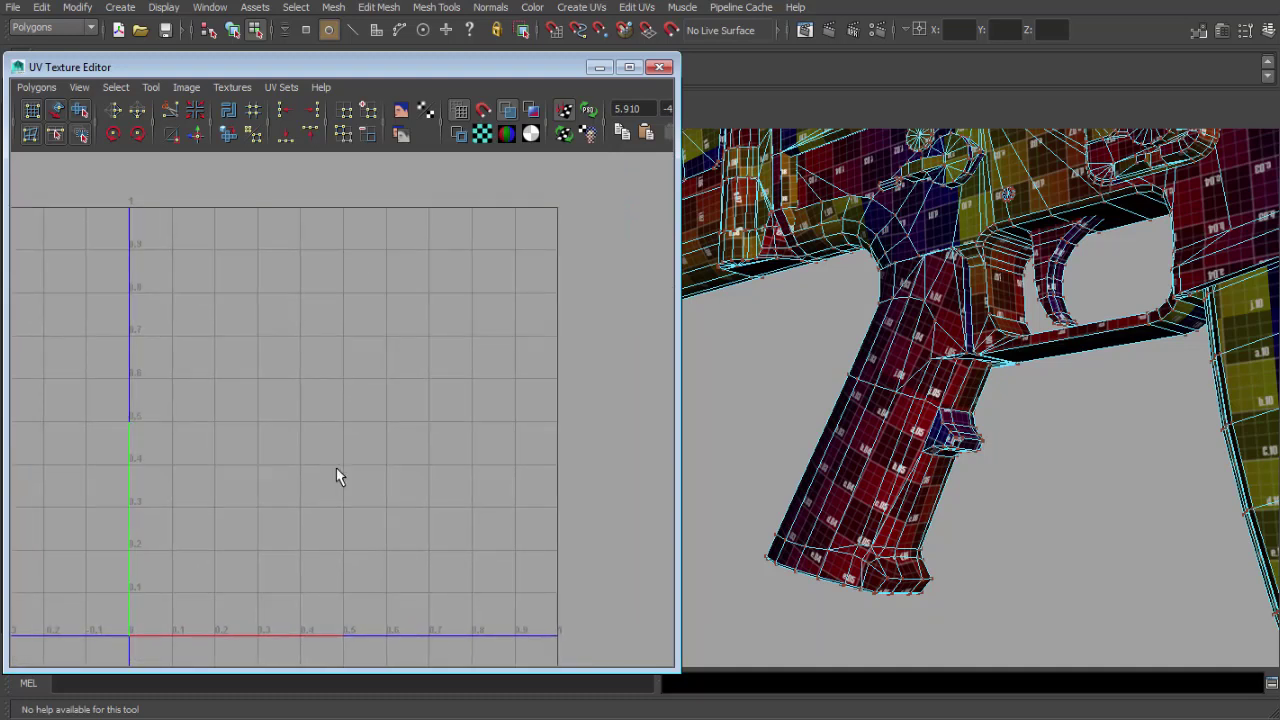
pyautogui.scroll(-7, 338, 468)
pyautogui.scroll(3, 360, 482)
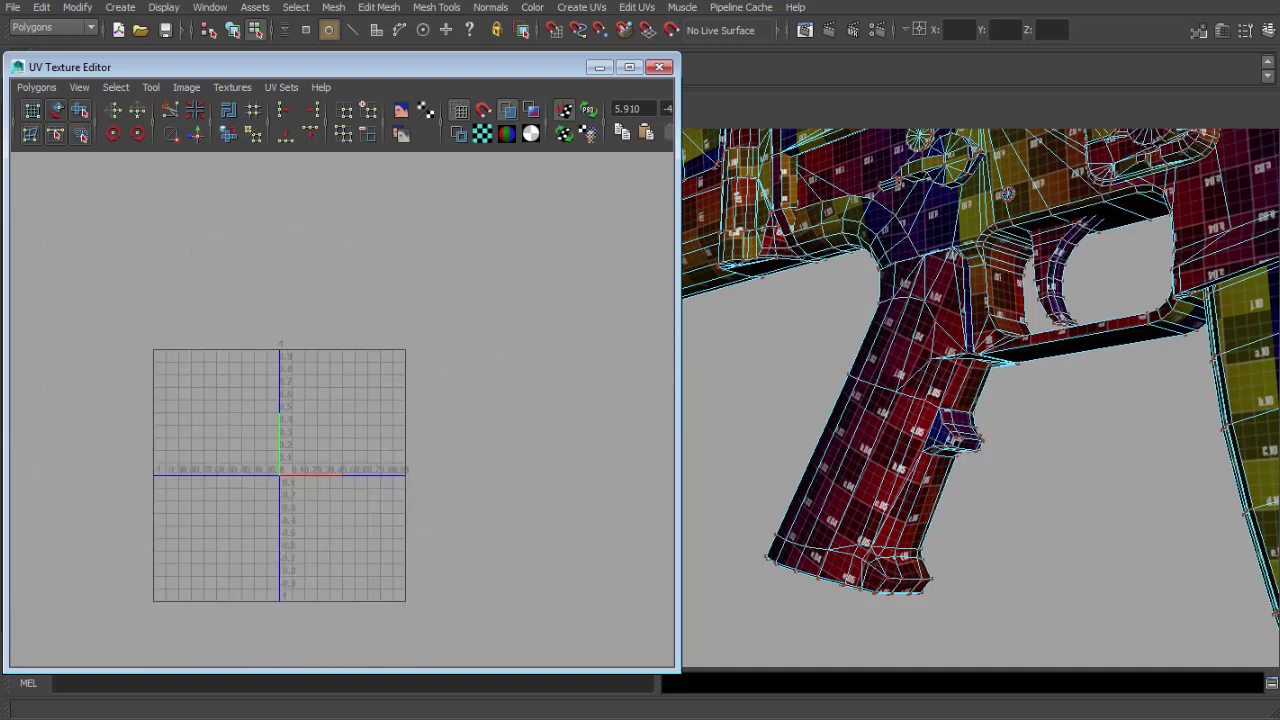
pyautogui.scroll(-6, 378, 518)
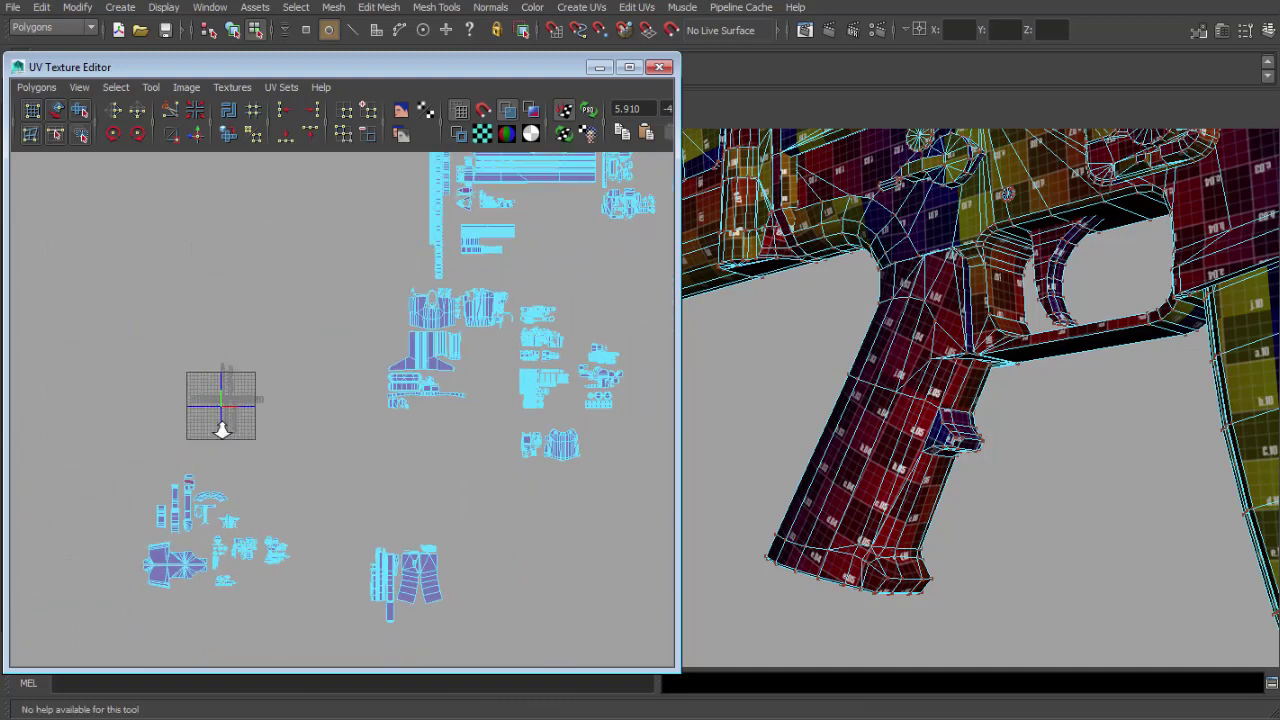
# - Select all UVs of the shell group directly below the 0 to 1 tile, compare it with the tile, and deselect it
pyautogui.scroll(6, 330, 362)
pyautogui.keyDown('alt'); pyautogui.moveTo(229, 452); pyautogui.dragTo(369, 337, button='middle'); pyautogui.keyUp('alt')
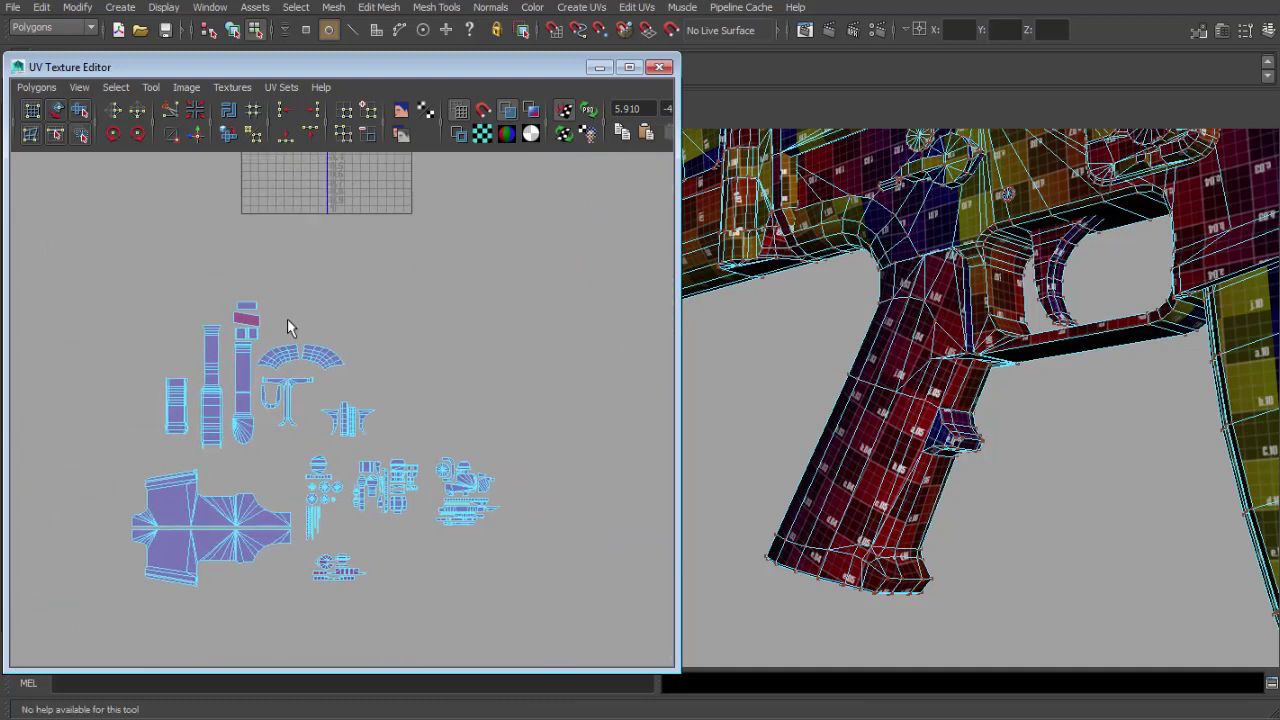
pyautogui.moveTo(288, 320); pyautogui.dragTo(357, 319, button='right')
pyautogui.moveTo(109, 249); pyautogui.dragTo(534, 640)
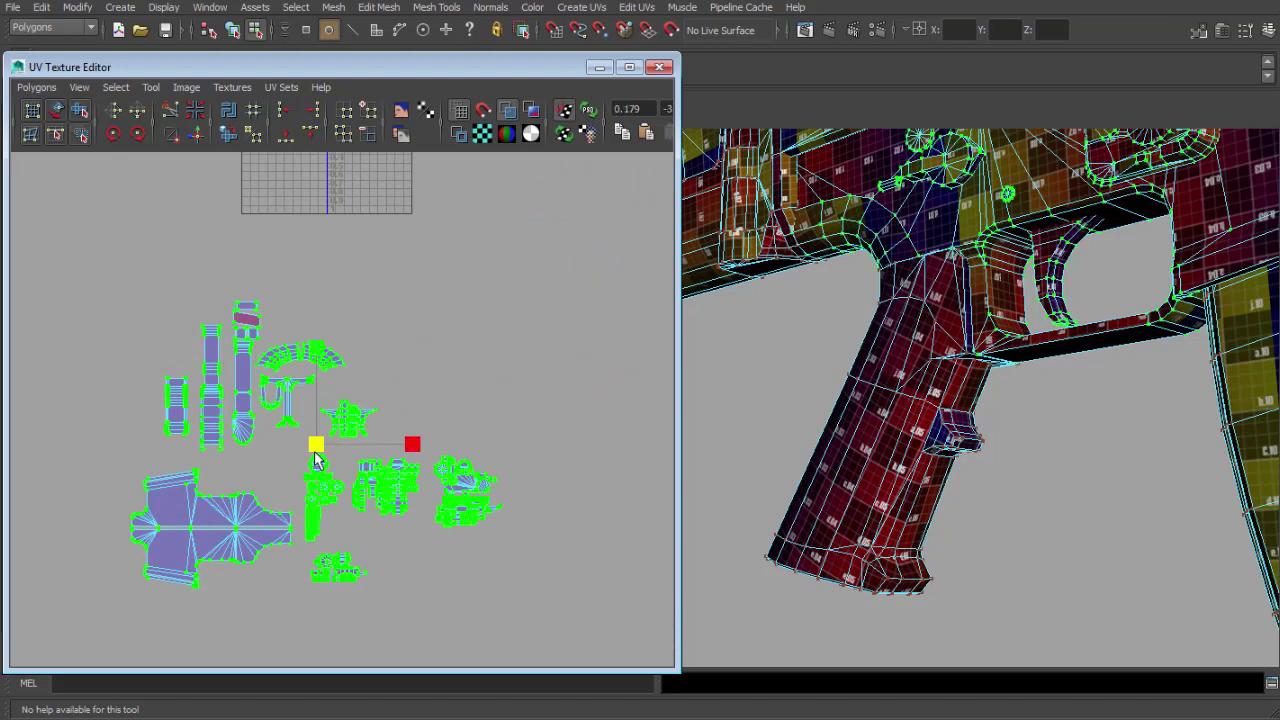
pyautogui.scroll(-2, 371, 390)
pyautogui.keyDown('alt'); pyautogui.moveTo(372, 393); pyautogui.dragTo(326, 537, button='middle'); pyautogui.keyUp('alt')
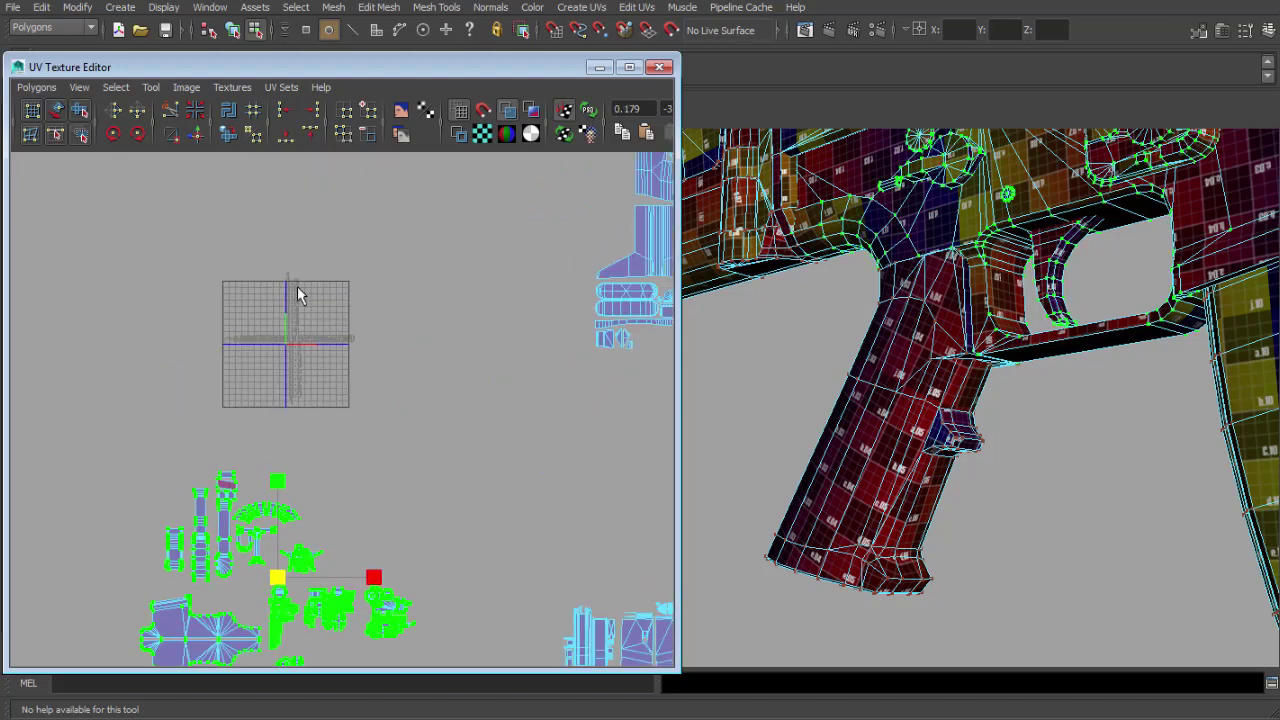
pyautogui.scroll(3, 346, 350)
pyautogui.scroll(-3, 346, 350)
pyautogui.scroll(-3, 451, 433)
pyautogui.keyDown('alt'); pyautogui.moveTo(451, 433); pyautogui.dragTo(314, 480, button='middle'); pyautogui.keyUp('alt')
pyautogui.click(347, 464)
pyautogui.keyDown('alt'); pyautogui.moveTo(314, 480); pyautogui.dragTo(349, 480, button='right'); pyautogui.keyUp('alt')
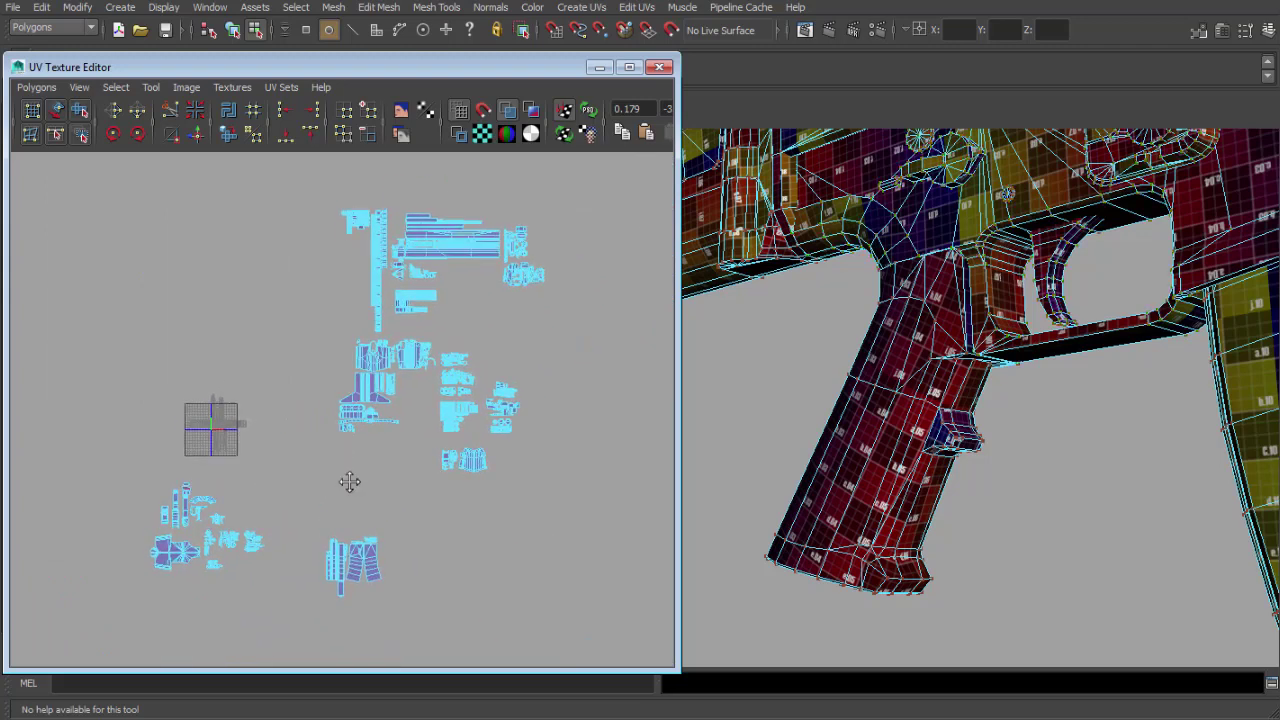
pyautogui.keyDown('alt'); pyautogui.moveTo(349, 480); pyautogui.dragTo(357, 488, button='middle'); pyautogui.keyUp('alt')
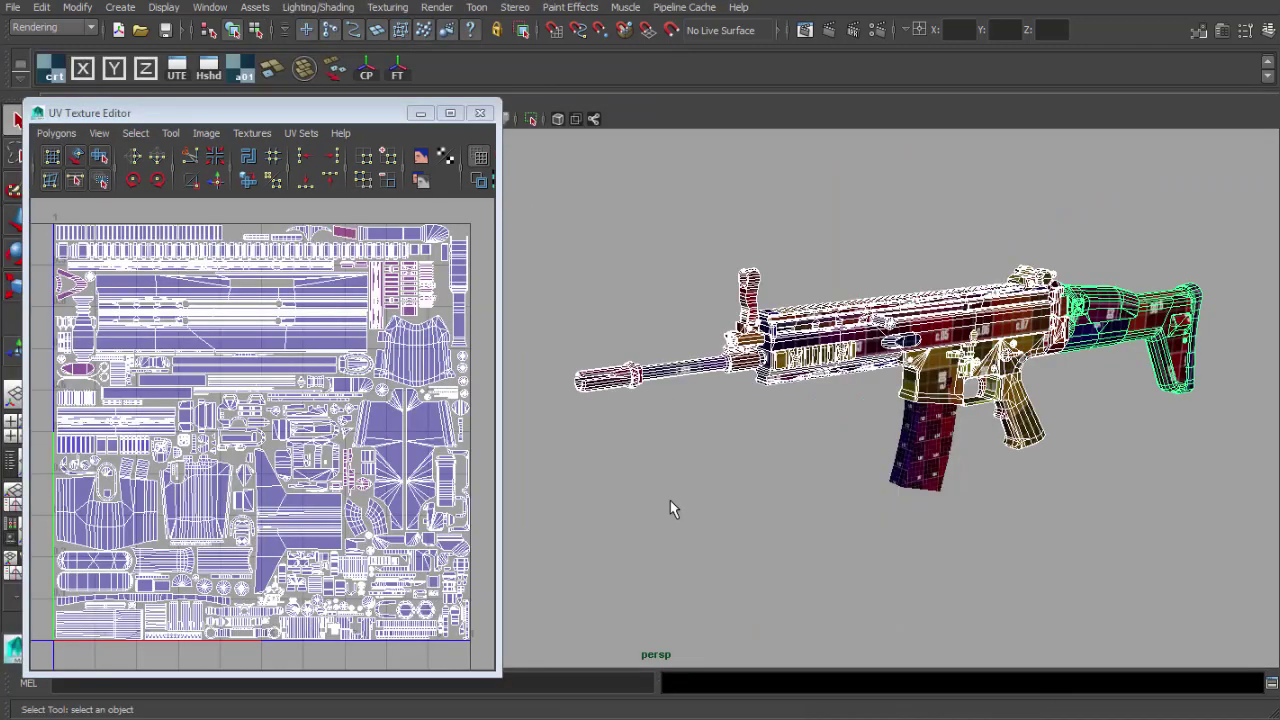
# - Widen the UV Texture Editor window and frame the rifle's packed UV layout in it
pyautogui.moveTo(499, 463); pyautogui.dragTo(534, 463)
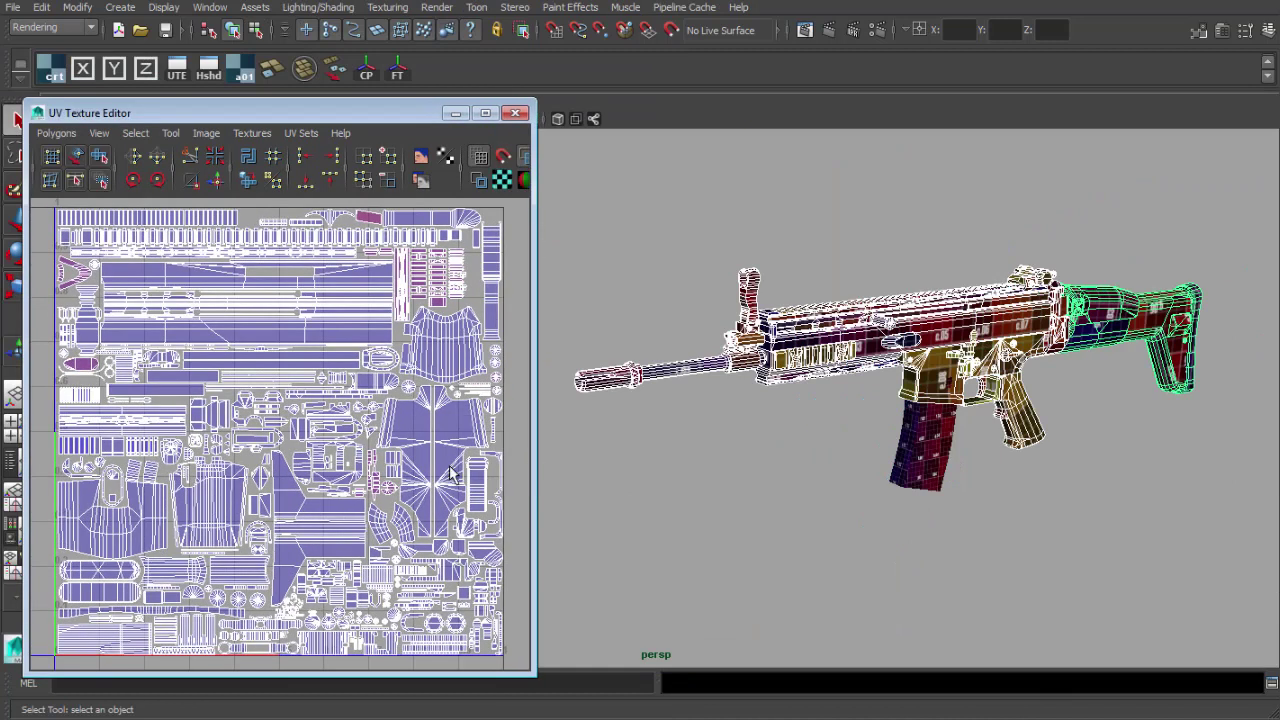
pyautogui.keyDown('alt'); pyautogui.moveTo(432, 461); pyautogui.dragTo(408, 474, button='right'); pyautogui.keyUp('alt')
pyautogui.keyDown('alt'); pyautogui.moveTo(401, 467); pyautogui.dragTo(394, 471, button='middle'); pyautogui.keyUp('alt')
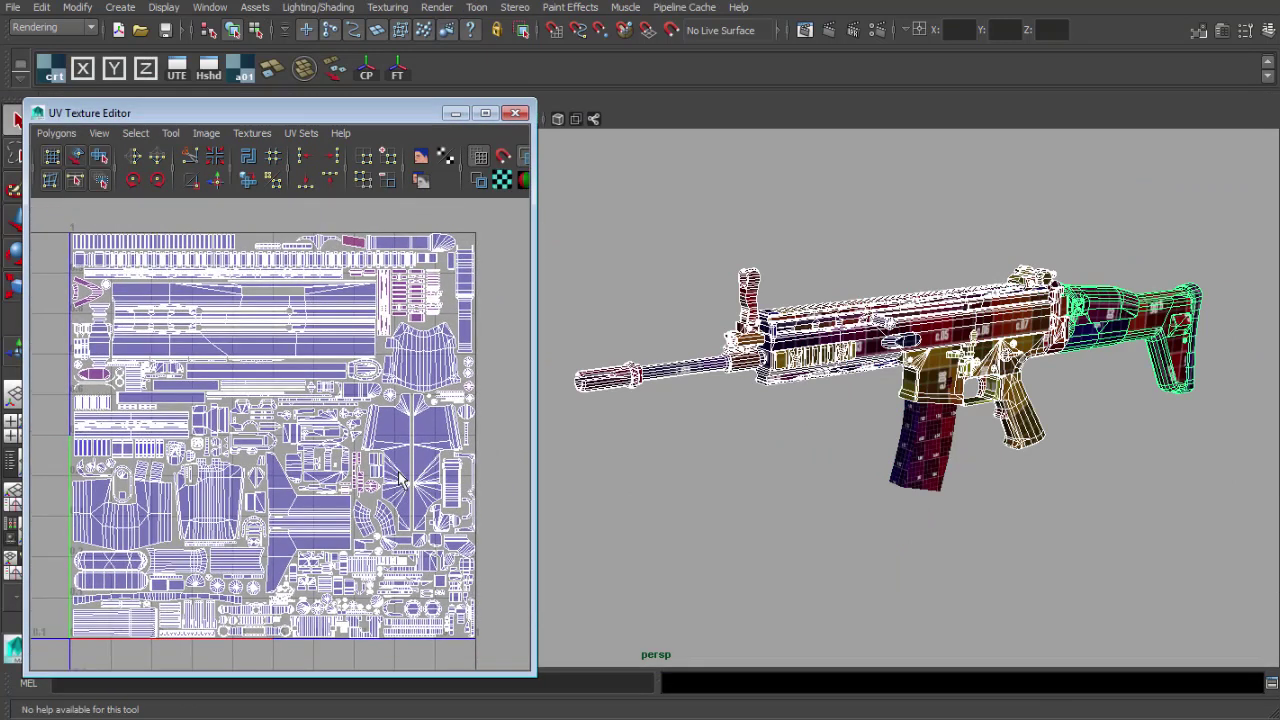
pyautogui.moveTo(394, 471)
pyautogui.keyDown('alt'); pyautogui.mouseDown(button='right')
pyautogui.moveTo(326, 463)
pyautogui.moveTo(395, 465)
pyautogui.mouseUp(button='right'); pyautogui.keyUp('alt')
# - Inspect the checker pattern on the magazine and receivers from both sides of the rifle
pyautogui.keyDown('alt'); pyautogui.moveTo(850, 473); pyautogui.dragTo(838, 445); pyautogui.keyUp('alt')
pyautogui.keyDown('alt'); pyautogui.moveTo(838, 445); pyautogui.dragTo(917, 453, button='right'); pyautogui.keyUp('alt')
pyautogui.keyDown('alt'); pyautogui.moveTo(917, 453); pyautogui.dragTo(815, 430, button='middle'); pyautogui.keyUp('alt')
pyautogui.keyDown('alt'); pyautogui.moveTo(815, 430); pyautogui.dragTo(853, 433, button='right'); pyautogui.keyUp('alt')
pyautogui.keyDown('alt'); pyautogui.moveTo(880, 435); pyautogui.dragTo(790, 435); pyautogui.keyUp('alt')
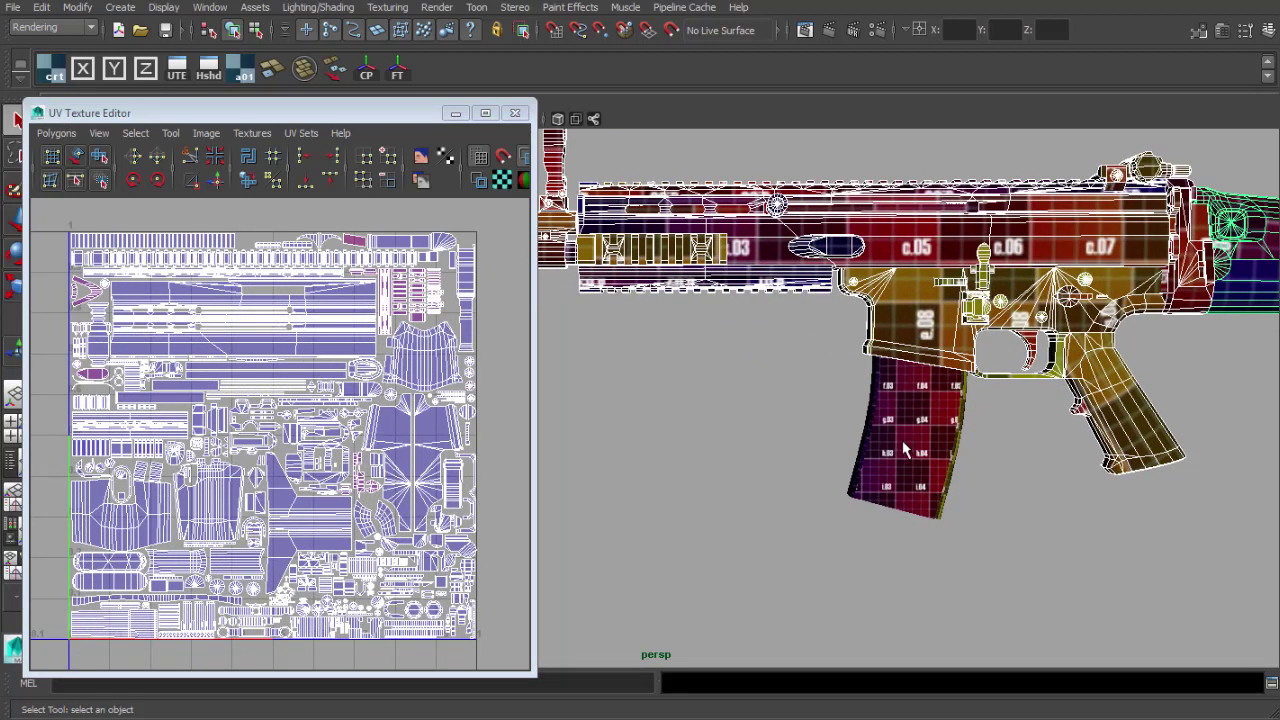
pyautogui.keyDown('alt'); pyautogui.moveTo(905, 452); pyautogui.dragTo(1085, 453); pyautogui.keyUp('alt')
pyautogui.scroll(3, 1052, 454)
pyautogui.keyDown('alt'); pyautogui.moveTo(1051, 454); pyautogui.dragTo(974, 474, button='right'); pyautogui.keyUp('alt')
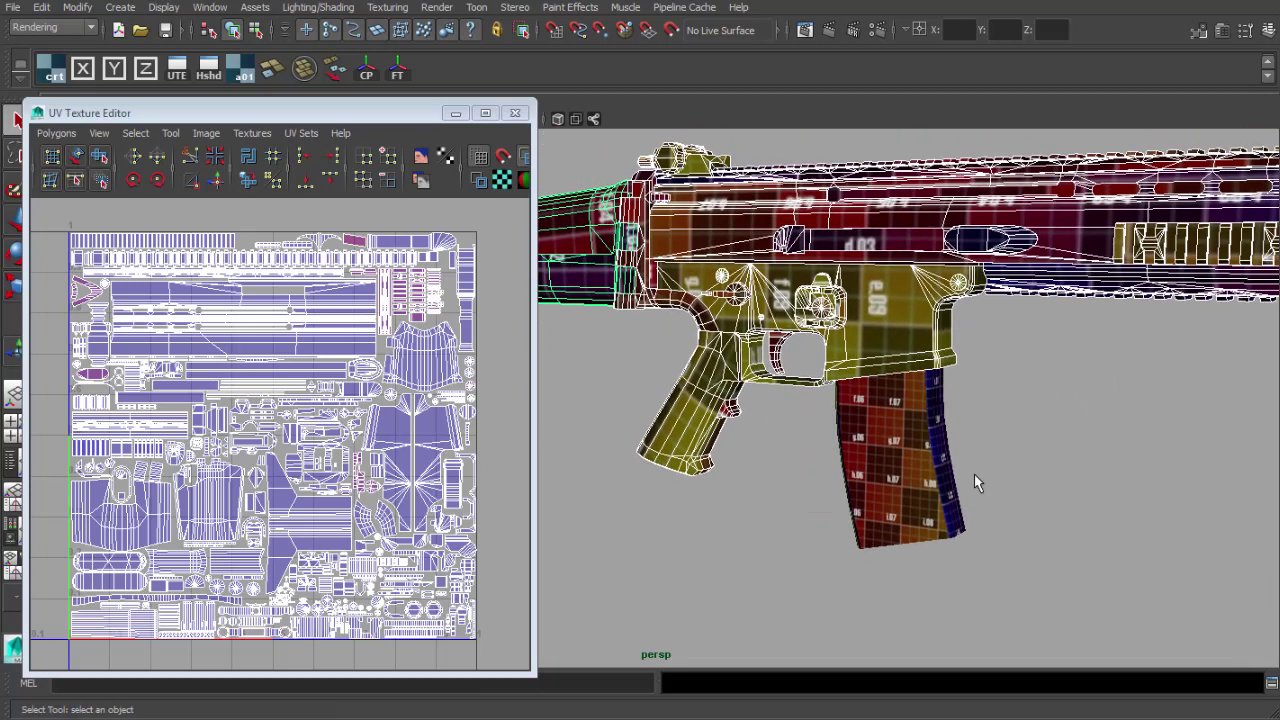
pyautogui.keyDown('alt'); pyautogui.moveTo(974, 474); pyautogui.dragTo(754, 454); pyautogui.keyUp('alt')
pyautogui.keyDown('alt'); pyautogui.moveTo(990, 450); pyautogui.dragTo(930, 430, button='right'); pyautogui.keyUp('alt')
pyautogui.keyDown('alt'); pyautogui.moveTo(930, 425); pyautogui.dragTo(1000, 450, button='middle'); pyautogui.keyUp('alt')
pyautogui.keyDown('alt'); pyautogui.moveTo(890, 442); pyautogui.dragTo(800, 424, button='right'); pyautogui.keyUp('alt')
pyautogui.keyDown('alt'); pyautogui.moveTo(790, 420); pyautogui.dragTo(893, 370, button='middle'); pyautogui.keyUp('alt')
pyautogui.keyDown('alt'); pyautogui.moveTo(918, 360); pyautogui.dragTo(934, 366); pyautogui.keyUp('alt')
pyautogui.scroll(-2, 934, 366)
pyautogui.keyDown('alt'); pyautogui.moveTo(934, 366); pyautogui.dragTo(929, 369, button='middle'); pyautogui.keyUp('alt')
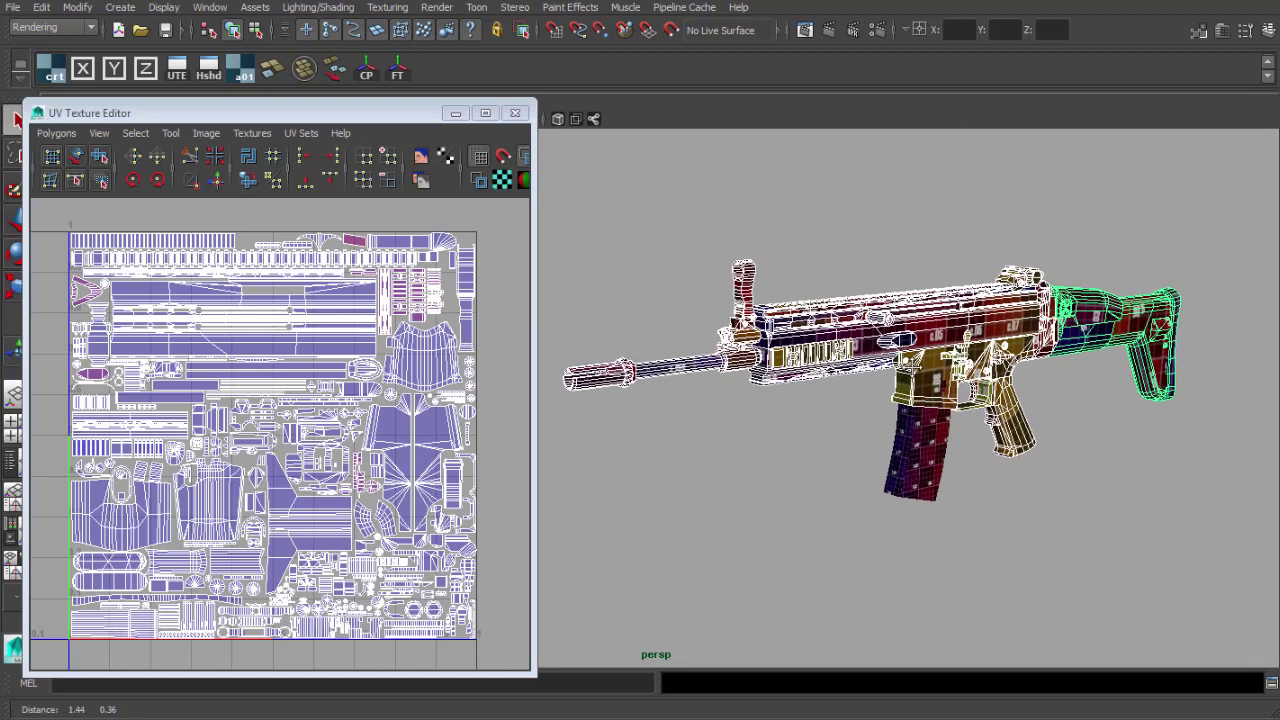
# - Compare the magazine's checker density with the rest of the rifle in the perspective view
pyautogui.keyDown('alt'); pyautogui.moveTo(929, 369); pyautogui.dragTo(967, 381, button='right'); pyautogui.keyUp('alt')
pyautogui.keyDown('alt'); pyautogui.moveTo(967, 381); pyautogui.dragTo(985, 374, button='middle'); pyautogui.keyUp('alt')
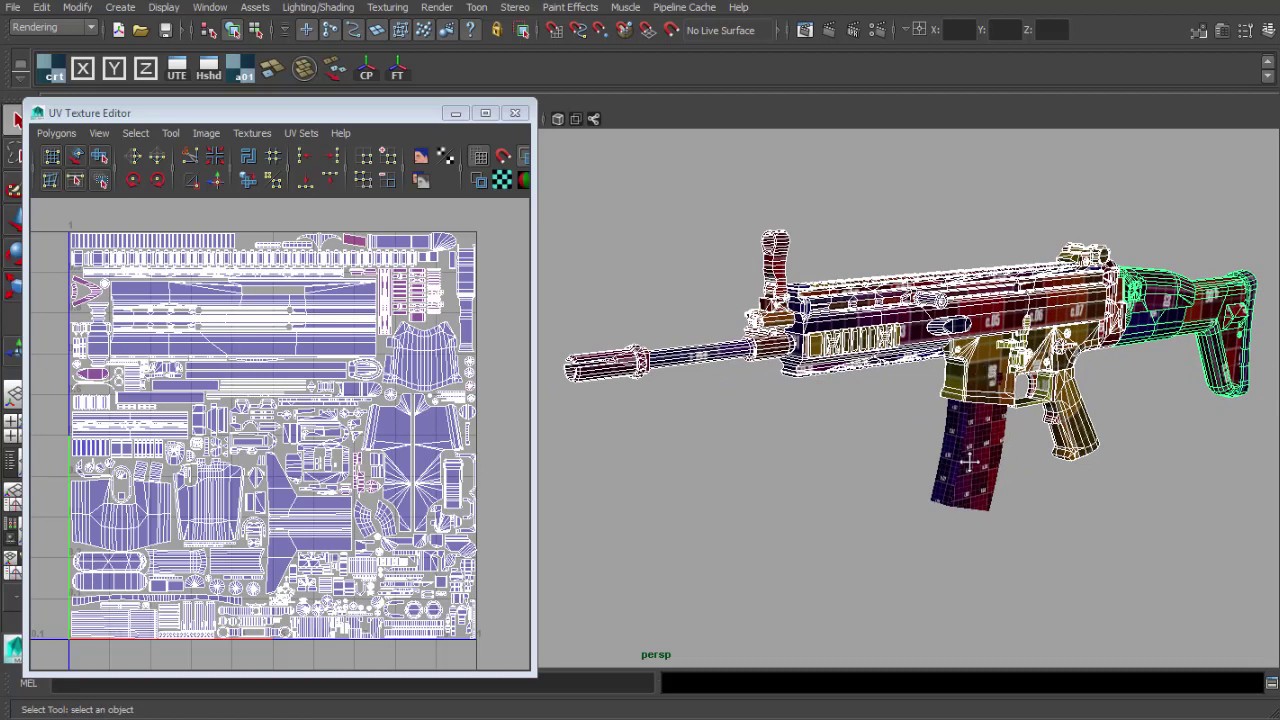
pyautogui.keyDown('alt'); pyautogui.moveTo(969, 461); pyautogui.dragTo(962, 431, button='middle'); pyautogui.keyUp('alt')
pyautogui.keyDown('alt'); pyautogui.moveTo(992, 441); pyautogui.dragTo(945, 430); pyautogui.keyUp('alt')
pyautogui.keyDown('alt'); pyautogui.moveTo(962, 433); pyautogui.dragTo(947, 432, button='right'); pyautogui.keyUp('alt')
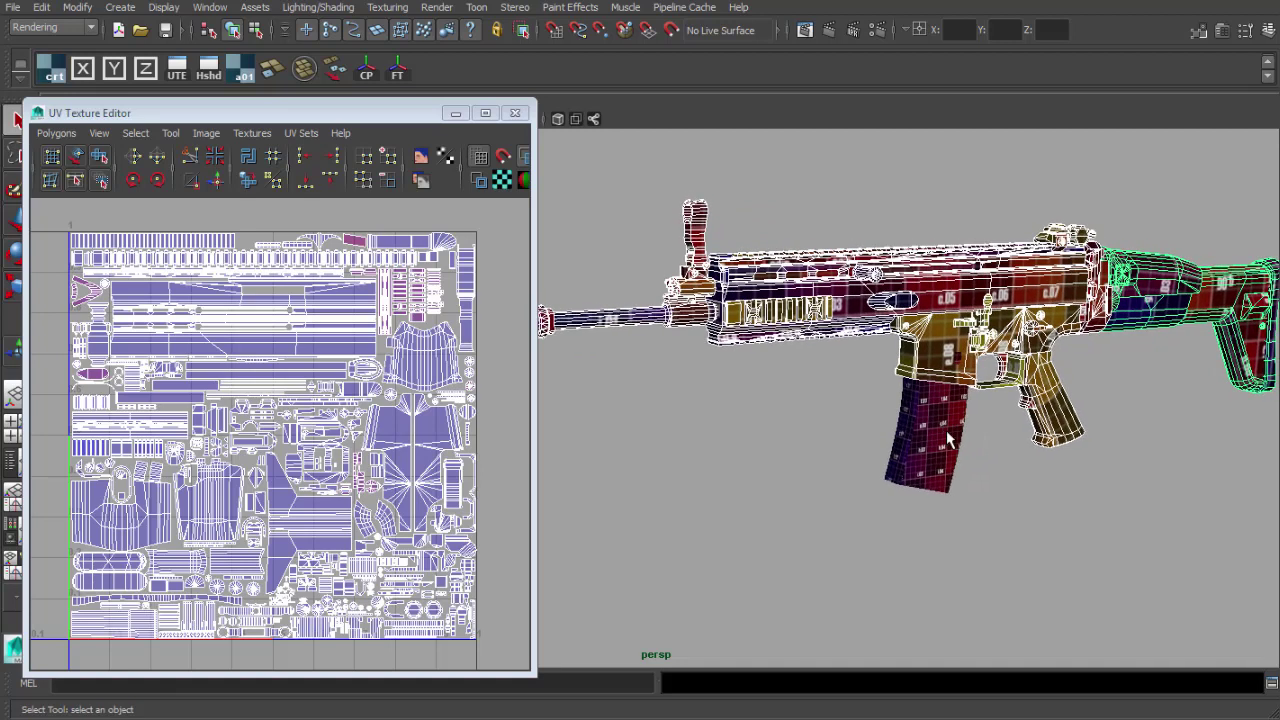
pyautogui.keyDown('alt'); pyautogui.moveTo(918, 464); pyautogui.dragTo(947, 461, button='middle'); pyautogui.keyUp('alt')
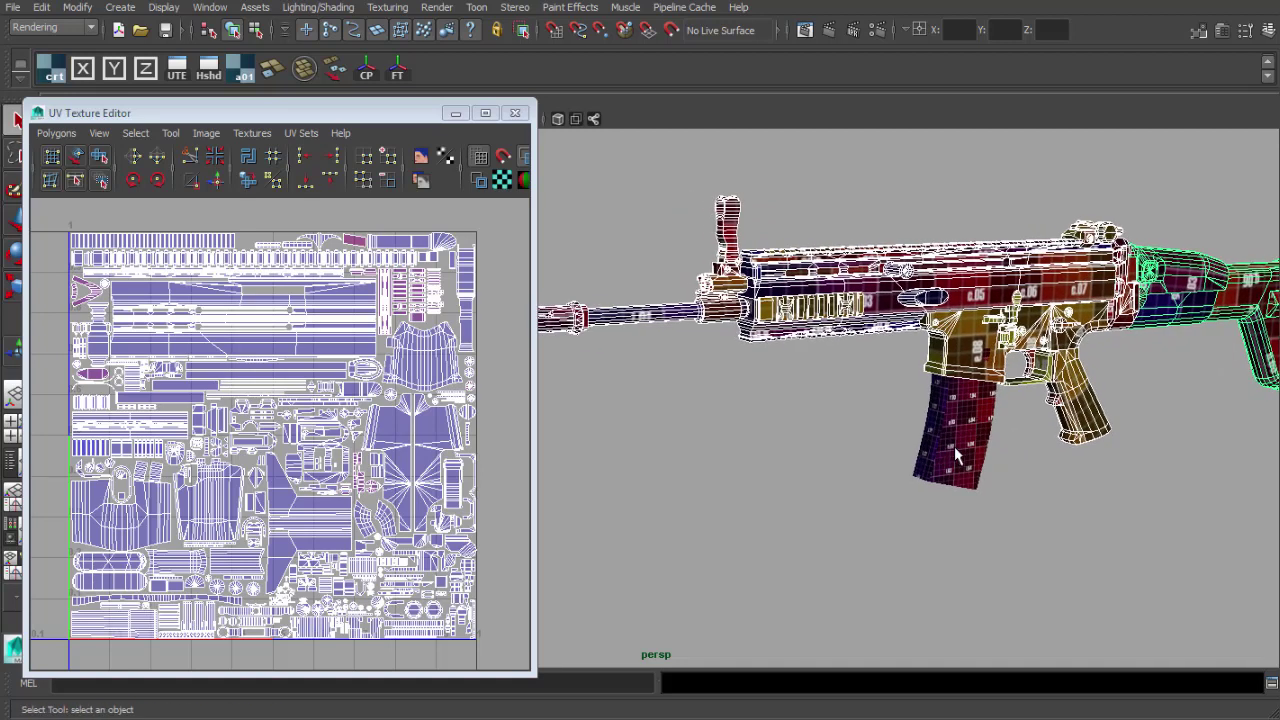
pyautogui.keyDown('alt'); pyautogui.moveTo(954, 446); pyautogui.dragTo(953, 442); pyautogui.keyUp('alt')
pyautogui.keyDown('alt'); pyautogui.moveTo(953, 442); pyautogui.dragTo(953, 438, button='middle'); pyautogui.keyUp('alt')
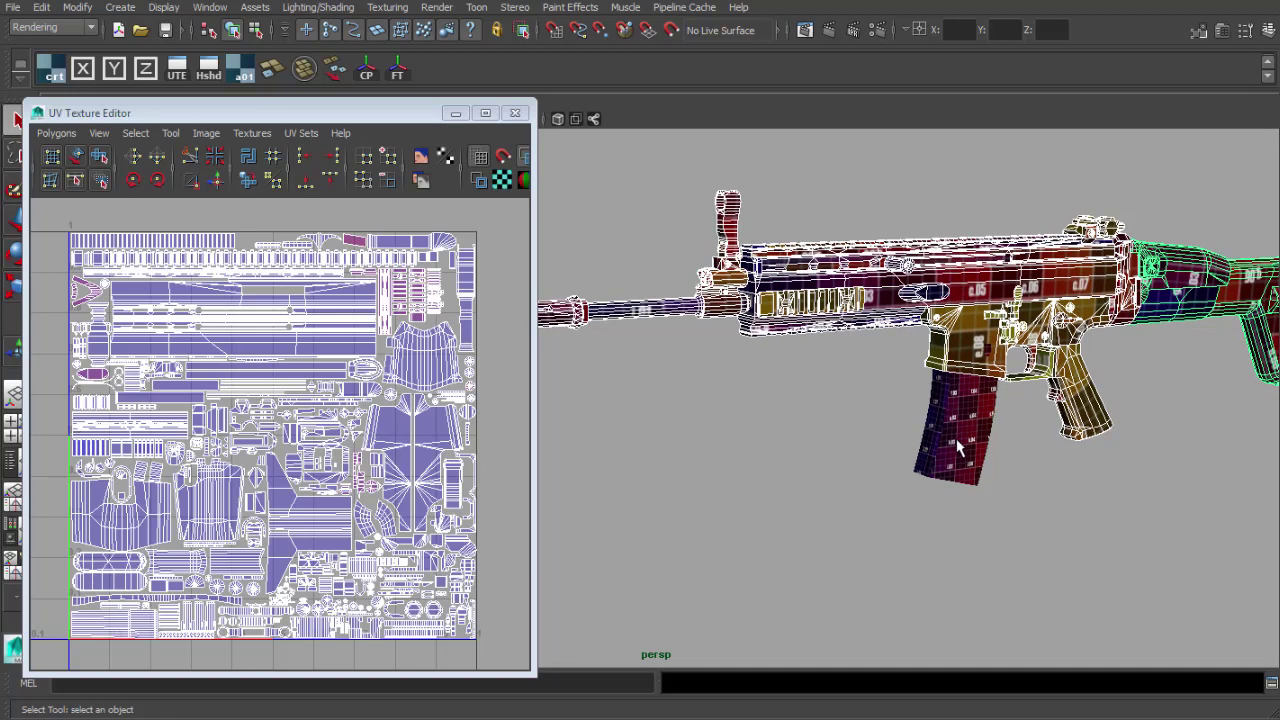
pyautogui.keyDown('alt'); pyautogui.moveTo(952, 440); pyautogui.dragTo(936, 436, button='right'); pyautogui.keyUp('alt')
pyautogui.keyDown('alt'); pyautogui.moveTo(935, 434); pyautogui.dragTo(941, 432, button='middle'); pyautogui.keyUp('alt')
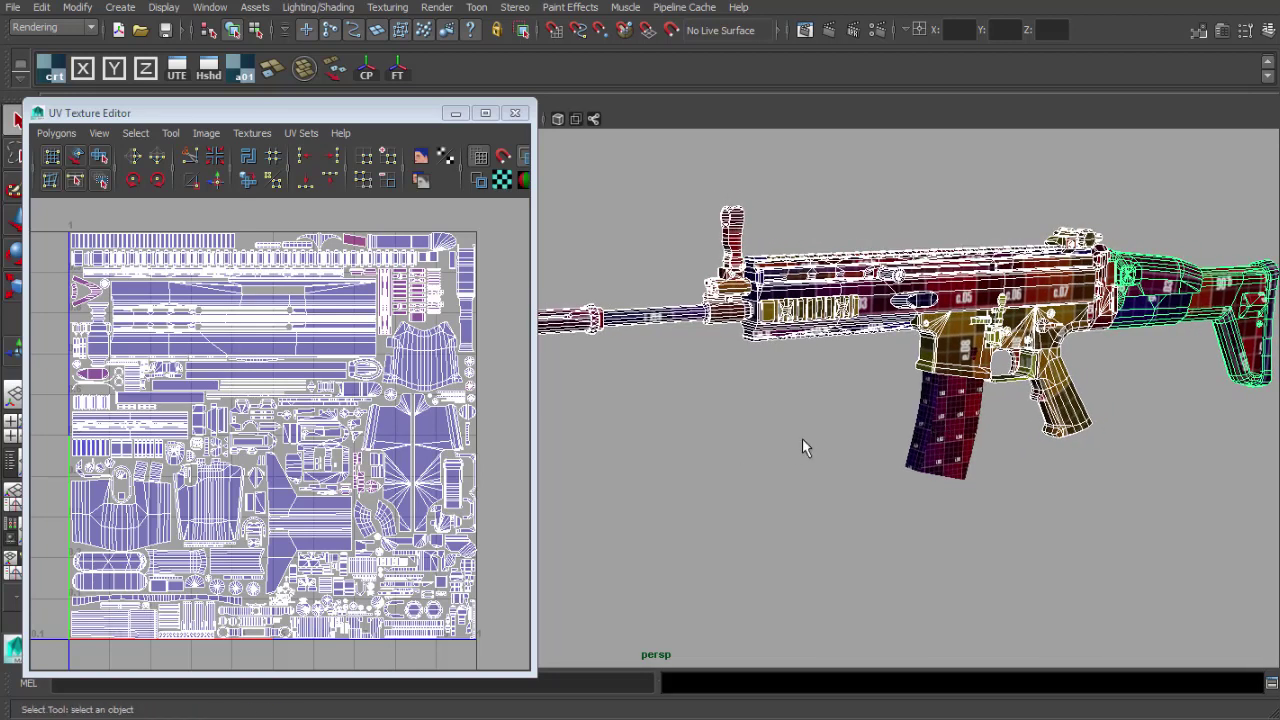
# - Enlarge the UV Texture Editor window upward and sideways, fitting the full 0 to 1 layout and the whole rifle into view
pyautogui.keyDown('alt'); pyautogui.moveTo(406, 429); pyautogui.dragTo(285, 425, button='right'); pyautogui.keyUp('alt')
pyautogui.moveTo(285, 425)
pyautogui.keyDown('alt'); pyautogui.mouseDown(button='middle')
pyautogui.moveTo(321, 418)
pyautogui.moveTo(260, 430)
pyautogui.mouseUp(button='middle'); pyautogui.keyUp('alt')
pyautogui.keyDown('alt'); pyautogui.moveTo(261, 430); pyautogui.dragTo(580, 484, button='right'); pyautogui.keyUp('alt')
pyautogui.keyDown('alt'); pyautogui.moveTo(304, 454); pyautogui.dragTo(348, 438, button='middle'); pyautogui.keyUp('alt')
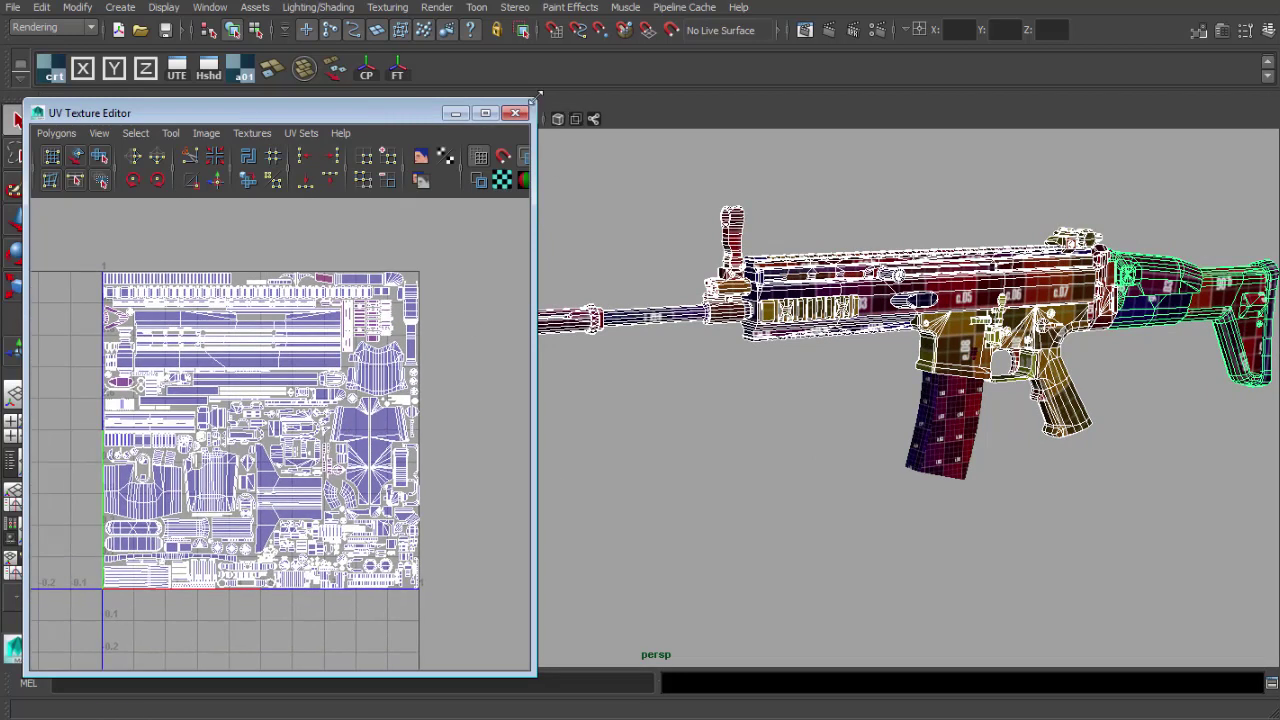
pyautogui.moveTo(536, 98); pyautogui.dragTo(657, 8)
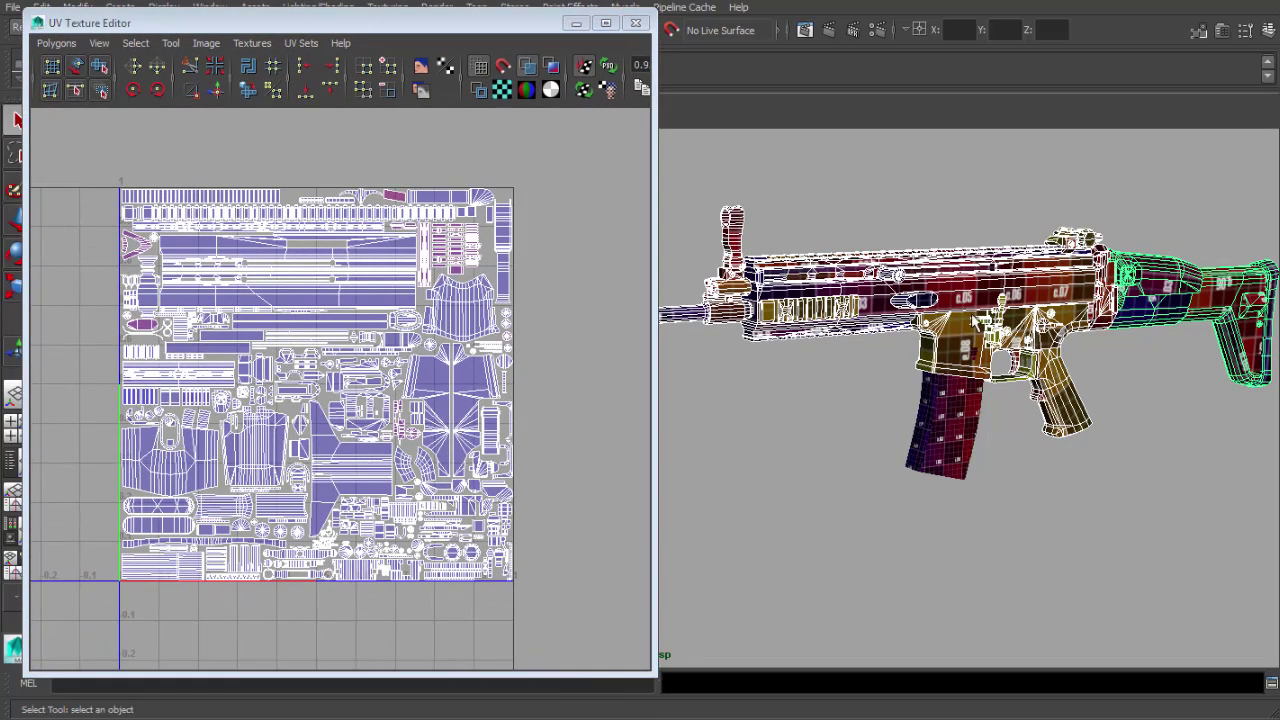
pyautogui.keyDown('alt'); pyautogui.moveTo(973, 320); pyautogui.dragTo(801, 318, button='right'); pyautogui.keyUp('alt')
pyautogui.keyDown('alt'); pyautogui.moveTo(396, 351); pyautogui.dragTo(396, 351, button='middle'); pyautogui.keyUp('alt')
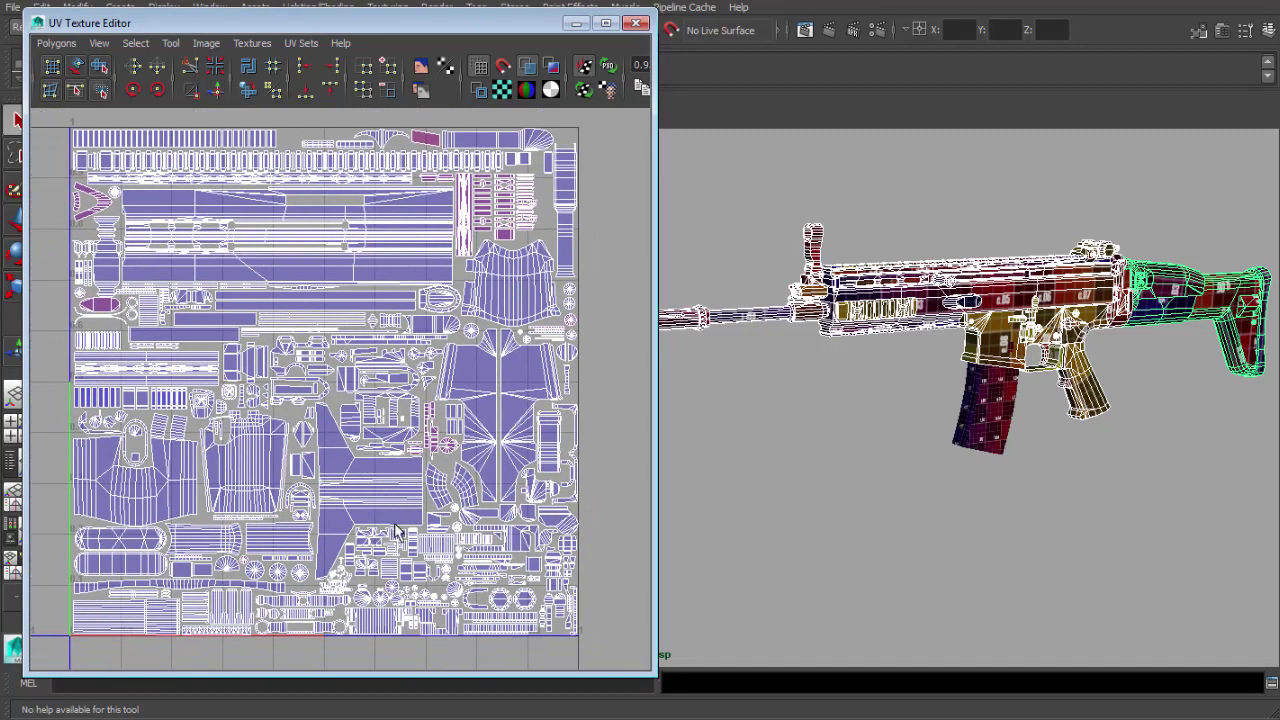
# - Examine how tightly the shells are packed across the 0 to 1 layout, including the small parts along its lower edge
pyautogui.scroll(5, 376, 462)
pyautogui.keyDown('alt'); pyautogui.moveTo(376, 462); pyautogui.dragTo(343, 409, button='middle'); pyautogui.keyUp('alt')
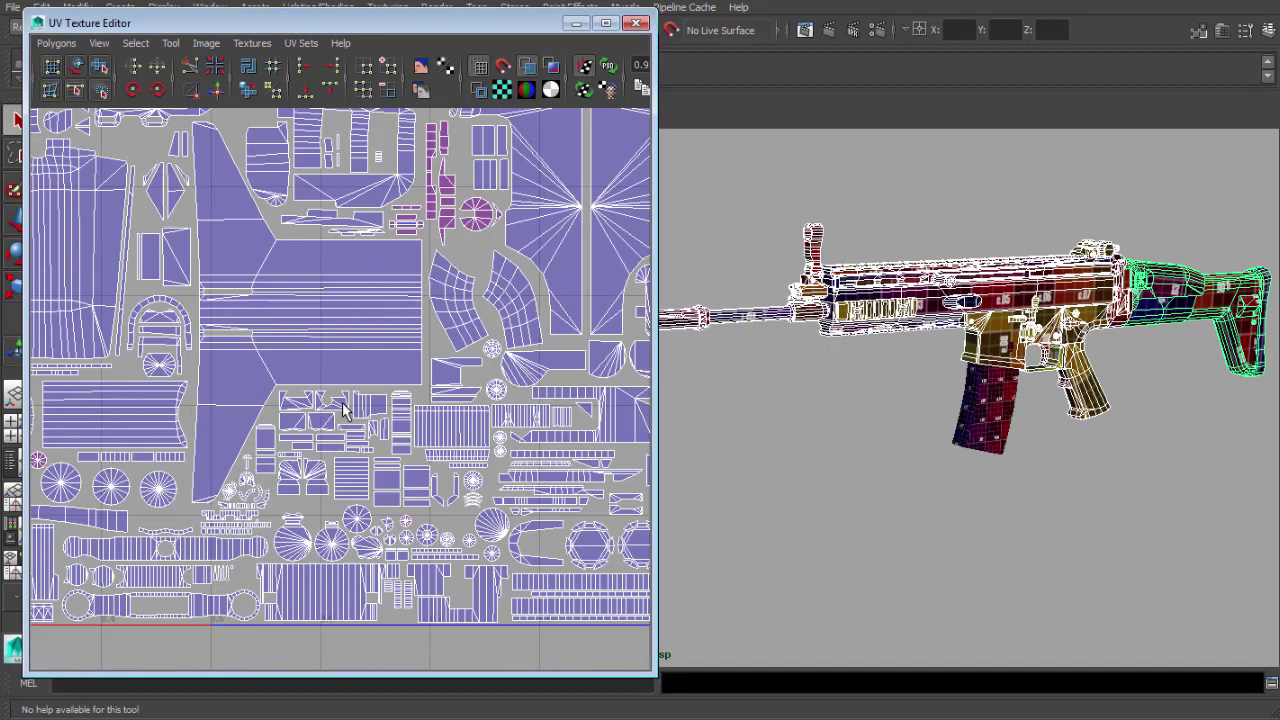
pyautogui.keyDown('alt'); pyautogui.moveTo(628, 453); pyautogui.dragTo(398, 398, button='middle'); pyautogui.keyUp('alt')
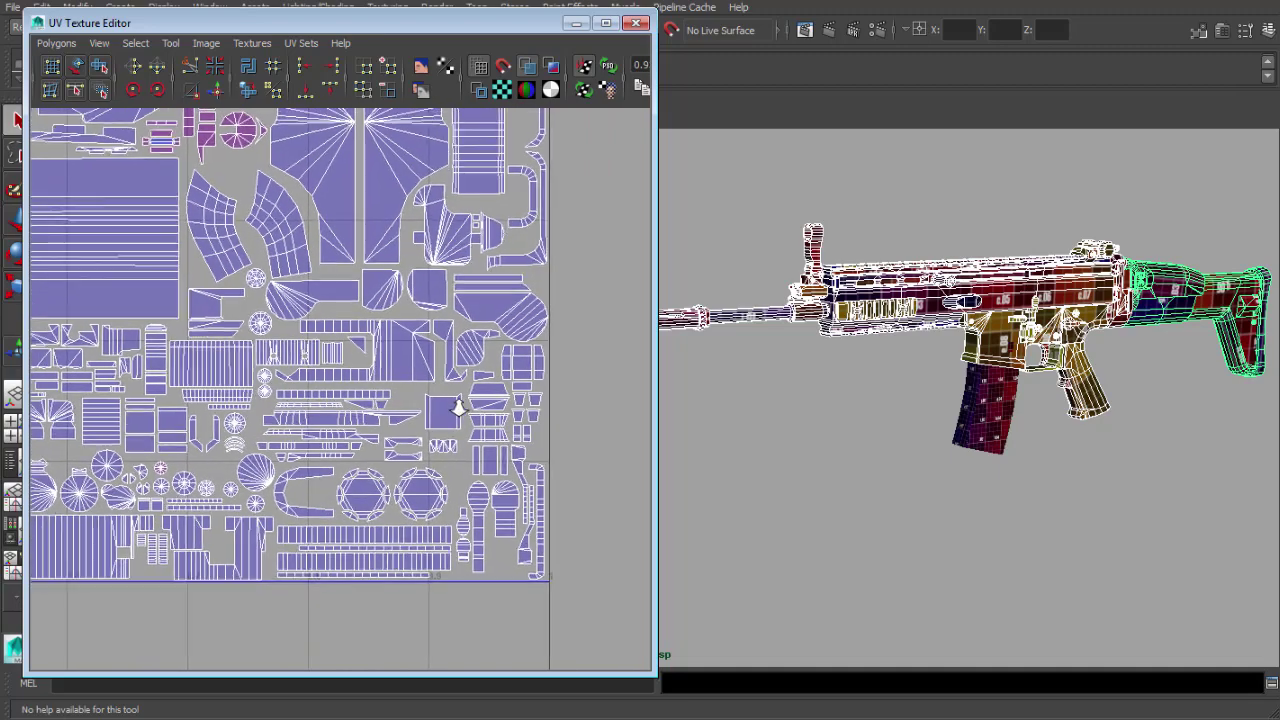
pyautogui.scroll(5, 458, 405)
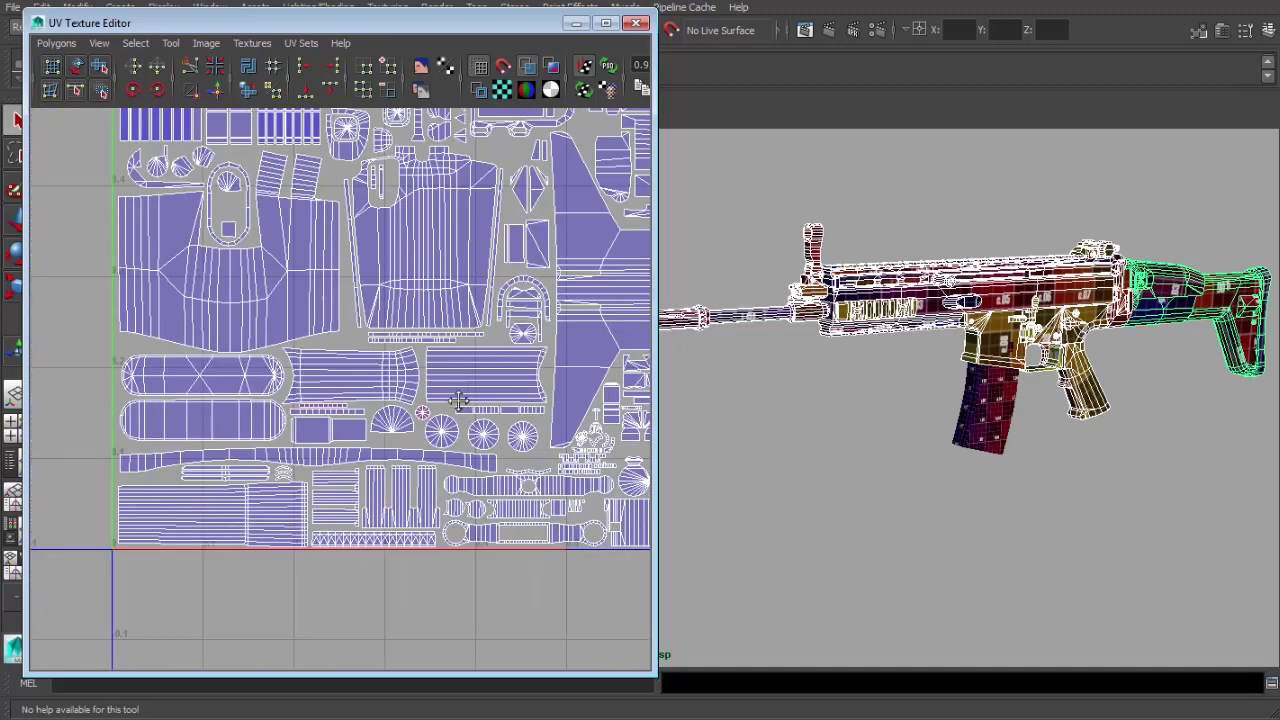
pyautogui.scroll(-5, 458, 400)
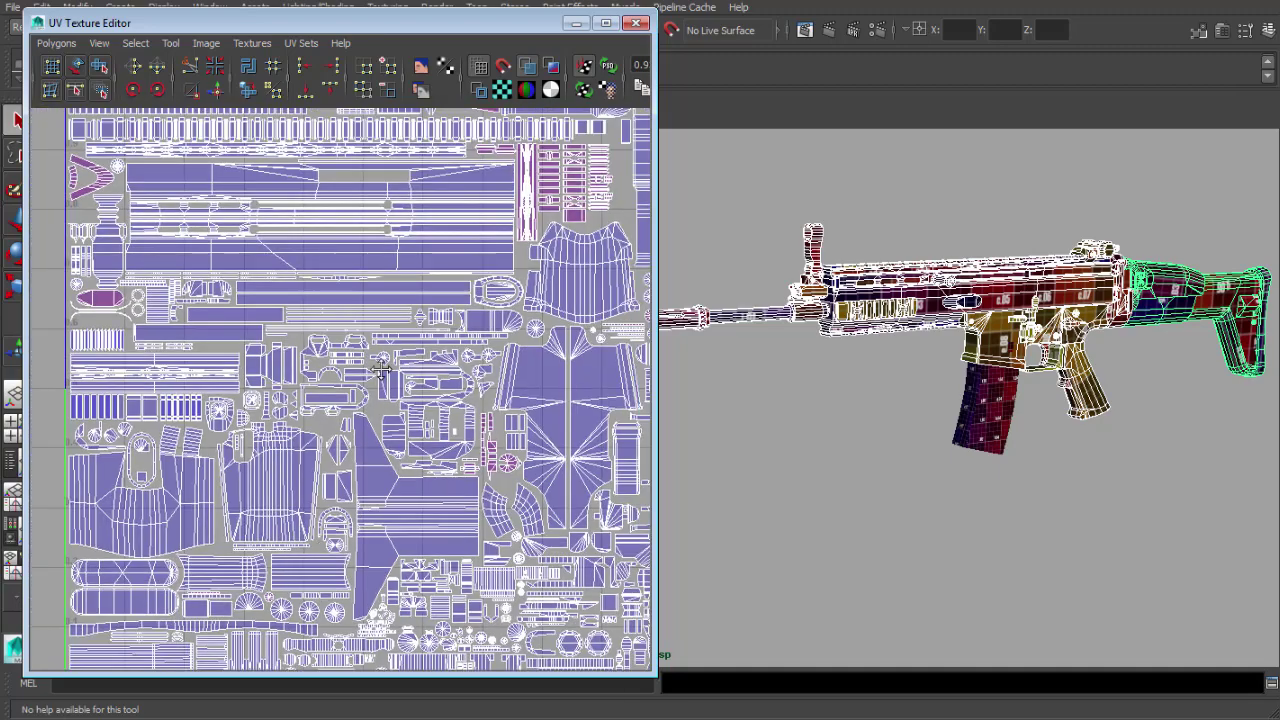
pyautogui.keyDown('alt'); pyautogui.moveTo(381, 371); pyautogui.dragTo(324, 434, button='middle'); pyautogui.keyUp('alt')
pyautogui.scroll(4, 326, 462)
pyautogui.scroll(-3, 237, 477)
pyautogui.keyDown('alt'); pyautogui.moveTo(237, 477); pyautogui.dragTo(376, 432, button='middle'); pyautogui.keyUp('alt')
pyautogui.moveTo(376, 432)
pyautogui.keyDown('alt'); pyautogui.mouseDown(button='right')
pyautogui.moveTo(366, 423)
pyautogui.moveTo(394, 449)
pyautogui.mouseUp(button='right'); pyautogui.keyUp('alt')
pyautogui.keyDown('alt'); pyautogui.moveTo(394, 449); pyautogui.dragTo(264, 364, button='middle'); pyautogui.keyUp('alt')
pyautogui.keyDown('alt'); pyautogui.moveTo(264, 364); pyautogui.dragTo(197, 354, button='right'); pyautogui.keyUp('alt')
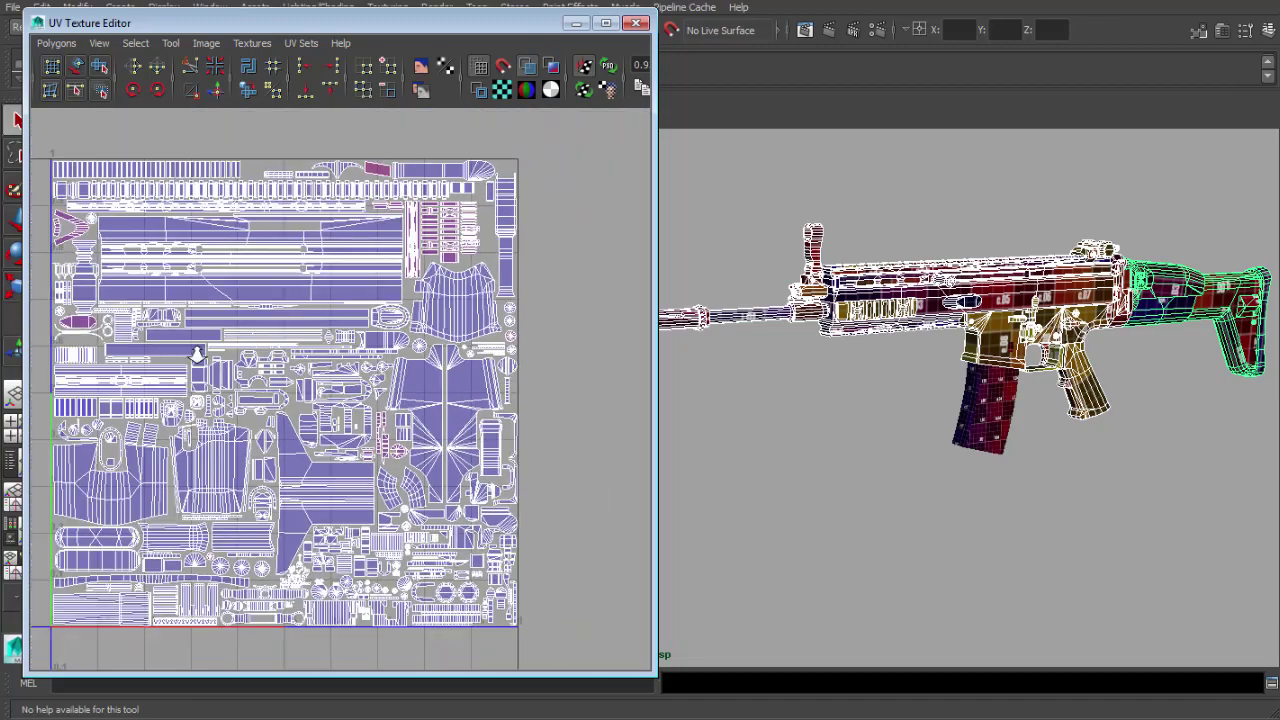
pyautogui.keyDown('alt'); pyautogui.moveTo(197, 354); pyautogui.dragTo(255, 350, button='middle'); pyautogui.keyUp('alt')
pyautogui.keyDown('alt'); pyautogui.moveTo(257, 366); pyautogui.dragTo(302, 382, button='right'); pyautogui.keyUp('alt')
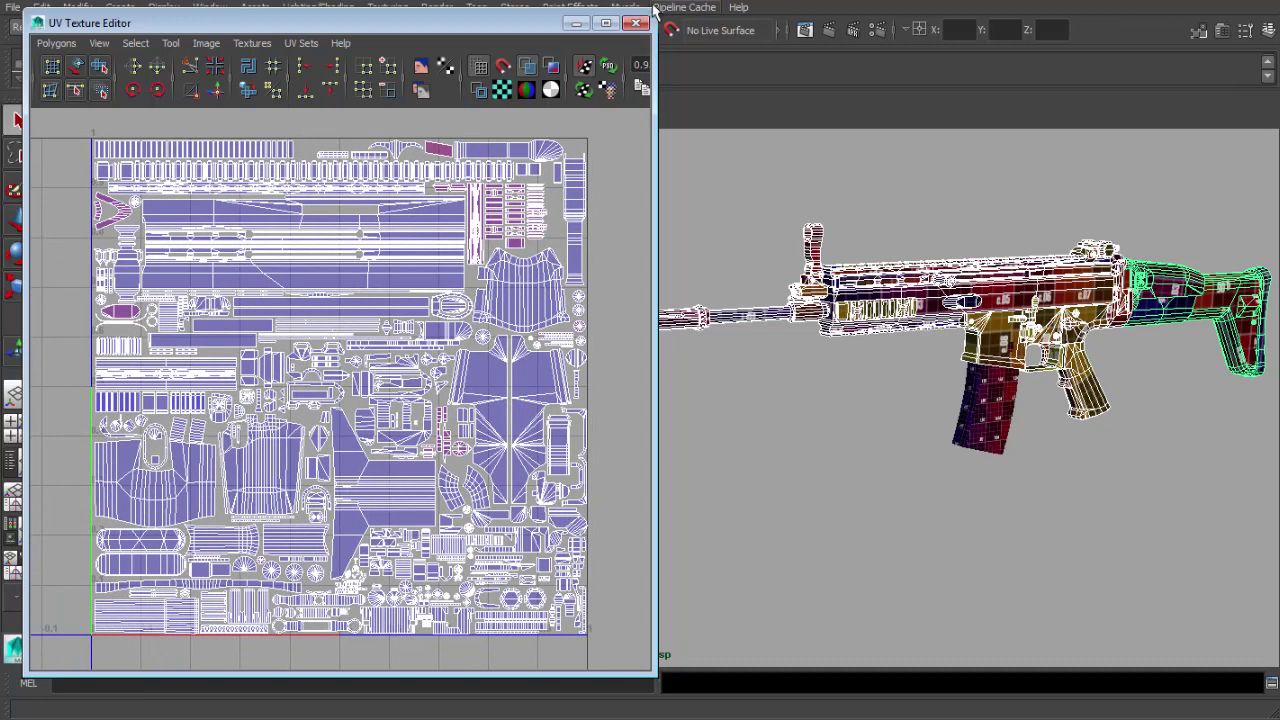
# - Shrink the UV Texture Editor window and display the Channel Box and Layer Editor beside the rifle
pyautogui.moveTo(646, 10); pyautogui.dragTo(564, 100)
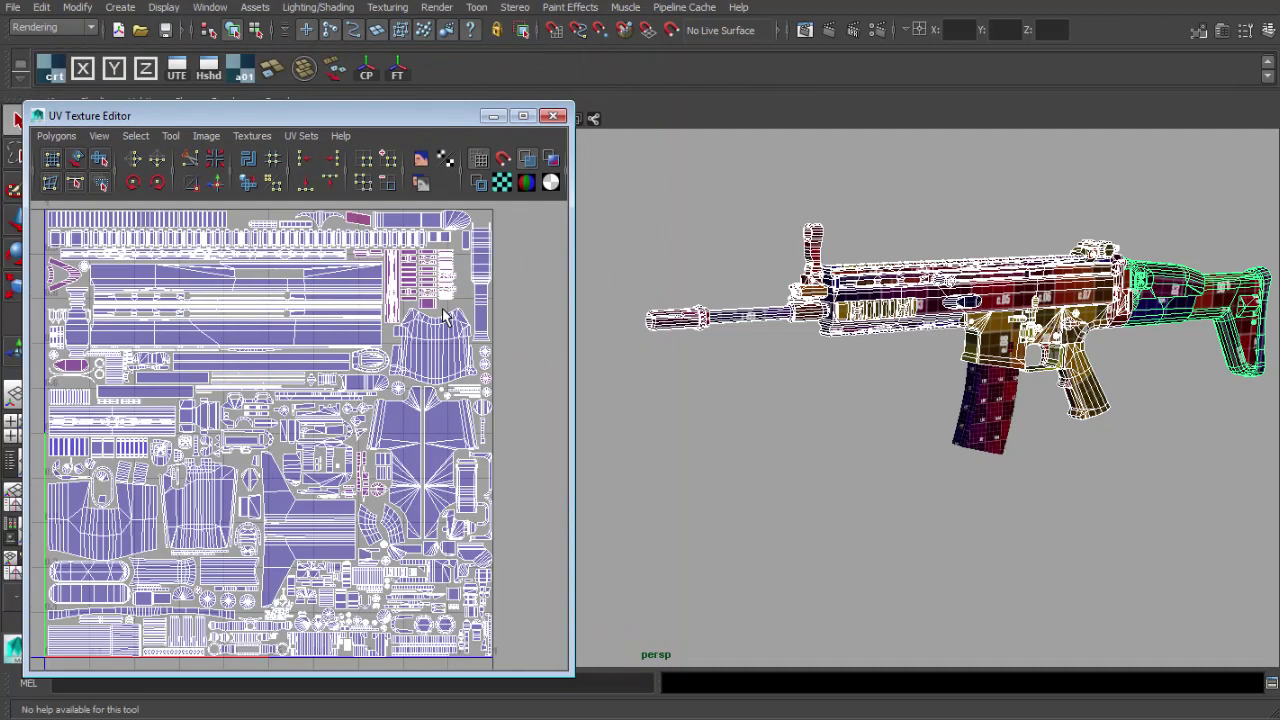
pyautogui.keyDown('alt'); pyautogui.moveTo(1174, 174); pyautogui.dragTo(1117, 190, button='middle'); pyautogui.keyUp('alt')
pyautogui.click(1269, 31)
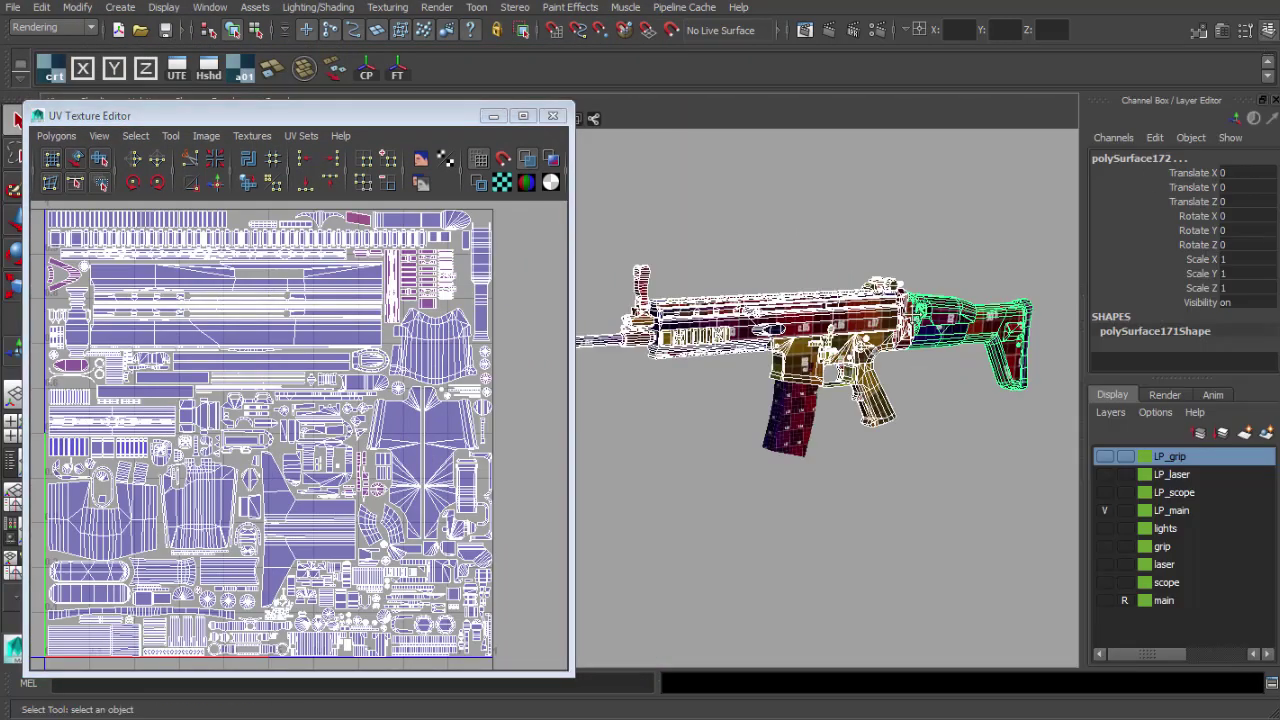
# - Narrow the UV Texture Editor window and make the LP_scope layer visible on the rifle
pyautogui.keyDown('alt'); pyautogui.moveTo(912, 314); pyautogui.dragTo(1000, 310, button='middle'); pyautogui.keyUp('alt')
pyautogui.keyDown('alt'); pyautogui.moveTo(850, 300); pyautogui.dragTo(891, 296, button='right'); pyautogui.keyUp('alt')
pyautogui.keyDown('alt'); pyautogui.moveTo(891, 296); pyautogui.dragTo(868, 297); pyautogui.keyUp('alt')
pyautogui.moveTo(572, 204); pyautogui.dragTo(526, 204)
pyautogui.click(1104, 492)
pyautogui.keyDown('alt'); pyautogui.moveTo(932, 326); pyautogui.dragTo(836, 376, button='middle'); pyautogui.keyUp('alt')
pyautogui.keyDown('alt'); pyautogui.moveTo(836, 376); pyautogui.dragTo(950, 372, button='right'); pyautogui.keyUp('alt')
pyautogui.keyDown('alt'); pyautogui.moveTo(970, 366); pyautogui.dragTo(899, 406, button='middle'); pyautogui.keyUp('alt')
pyautogui.keyDown('alt'); pyautogui.moveTo(899, 406); pyautogui.dragTo(890, 395); pyautogui.keyUp('alt')
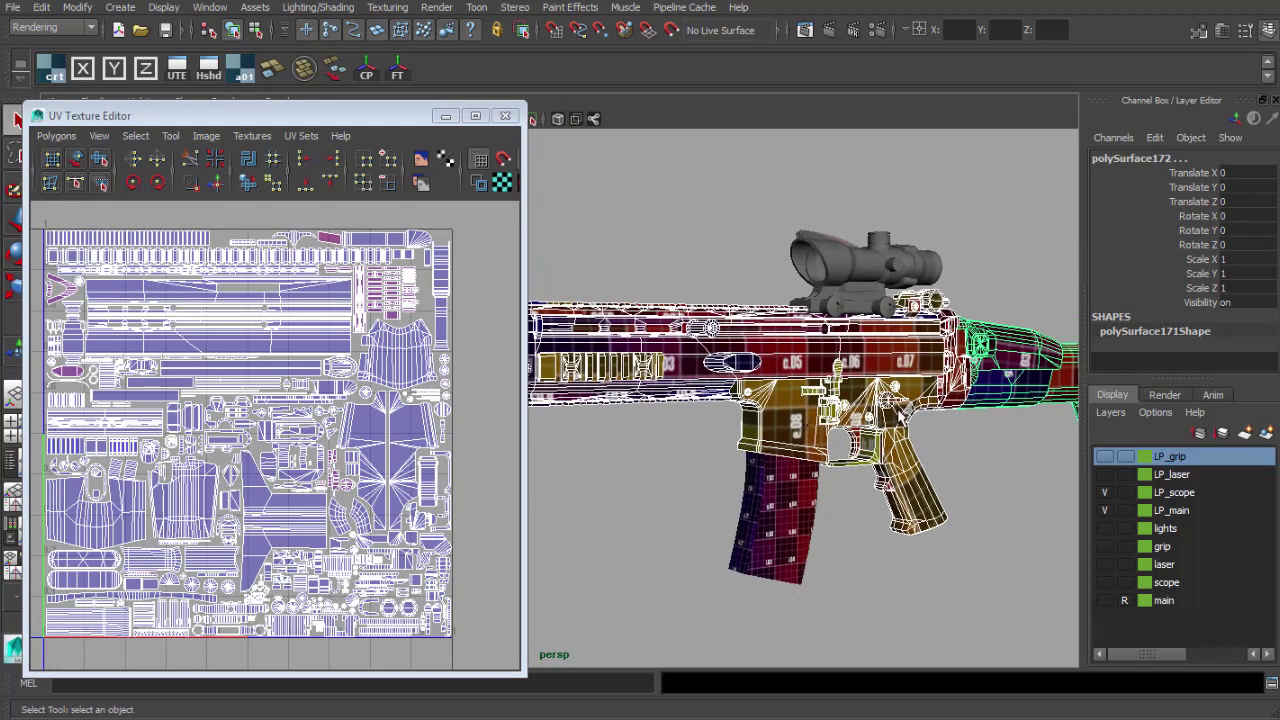
pyautogui.keyDown('alt'); pyautogui.moveTo(890, 395); pyautogui.dragTo(1008, 396, button='middle'); pyautogui.keyUp('alt')
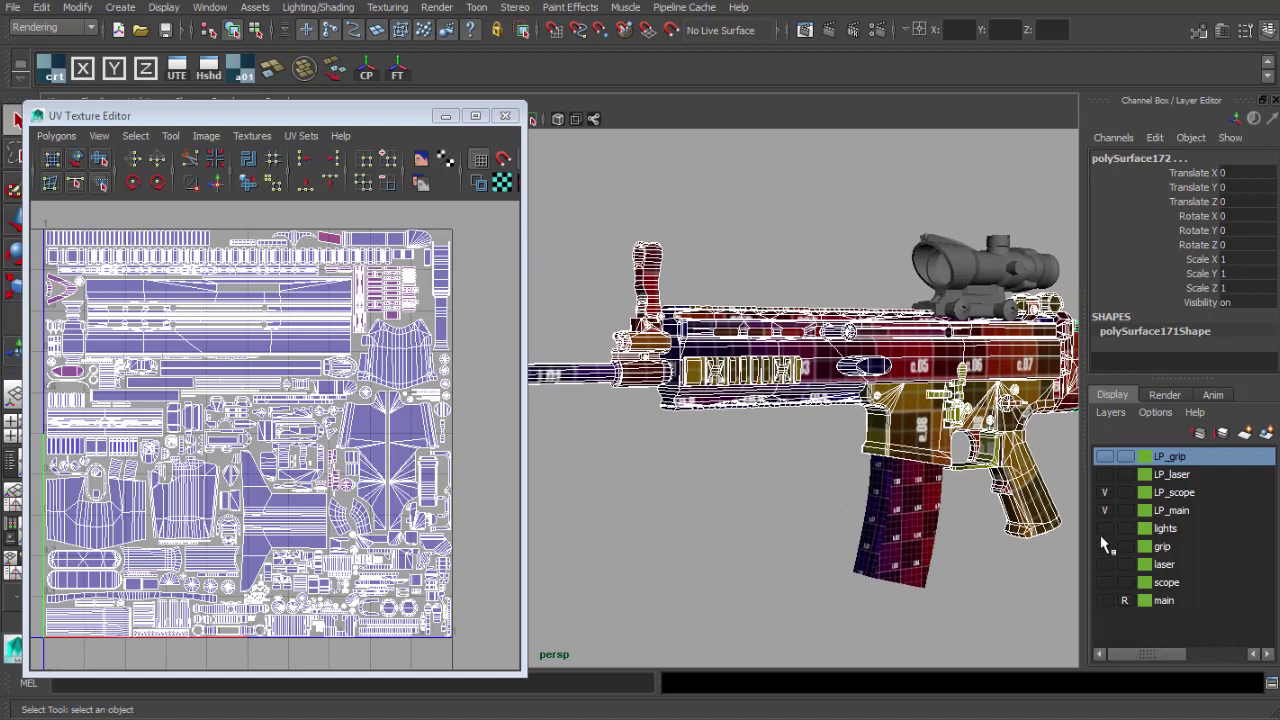
# - Make the LP_laser layer visible and view the laser unit and scope mounted on the rifle
pyautogui.click(1105, 475)
pyautogui.keyDown('alt'); pyautogui.moveTo(1034, 460); pyautogui.dragTo(1072, 468); pyautogui.keyUp('alt')
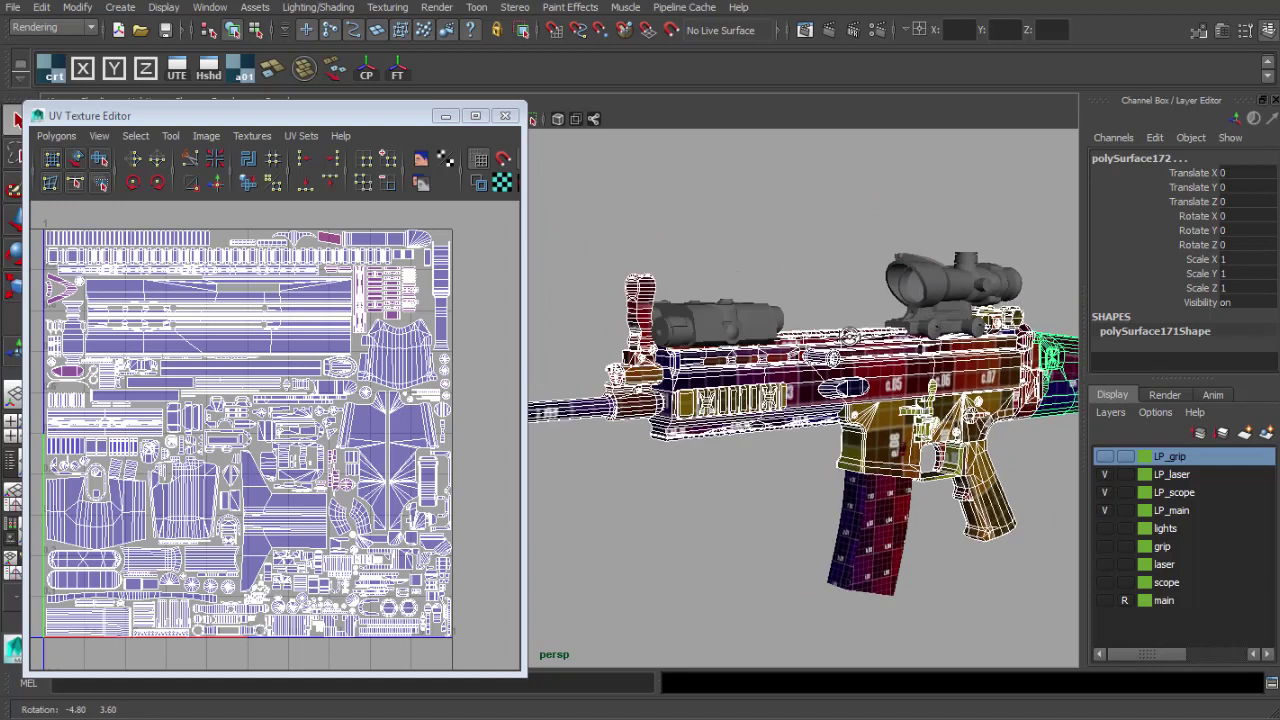
pyautogui.keyDown('alt'); pyautogui.moveTo(1072, 468); pyautogui.dragTo(1030, 480, button='middle'); pyautogui.keyUp('alt')
pyautogui.keyDown('alt'); pyautogui.moveTo(790, 368); pyautogui.dragTo(818, 373); pyautogui.keyUp('alt')
pyautogui.keyDown('alt'); pyautogui.moveTo(818, 373); pyautogui.dragTo(899, 374, button='right'); pyautogui.keyUp('alt')
pyautogui.keyDown('alt'); pyautogui.moveTo(899, 374); pyautogui.dragTo(903, 370); pyautogui.keyUp('alt')
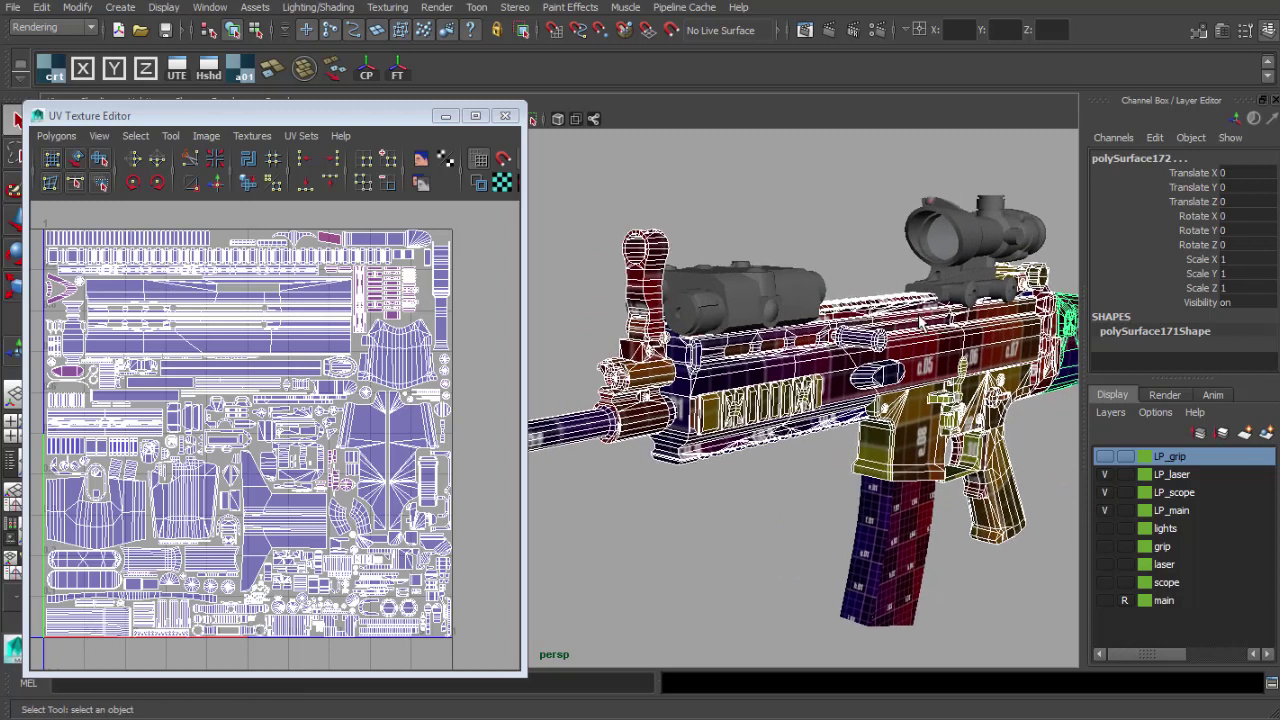
pyautogui.keyDown('alt'); pyautogui.moveTo(945, 312); pyautogui.dragTo(925, 320); pyautogui.keyUp('alt')
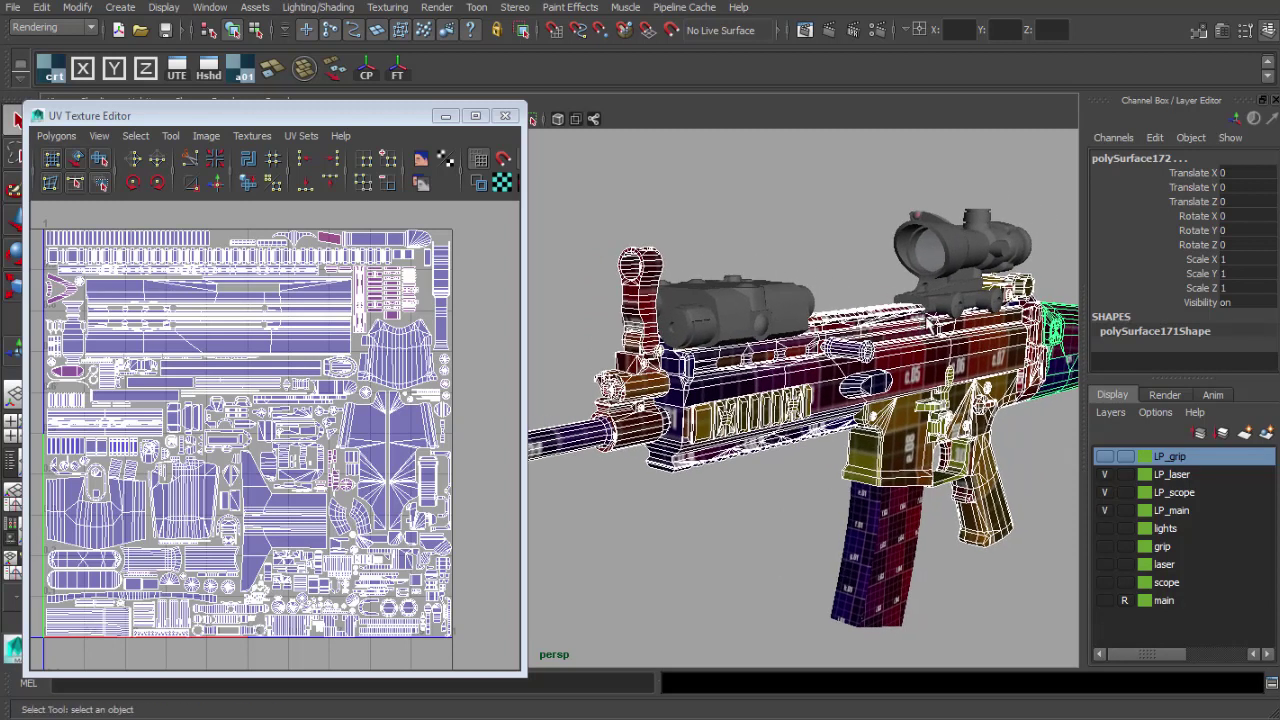
pyautogui.keyDown('alt'); pyautogui.moveTo(917, 282); pyautogui.dragTo(896, 294, button='middle'); pyautogui.keyUp('alt')
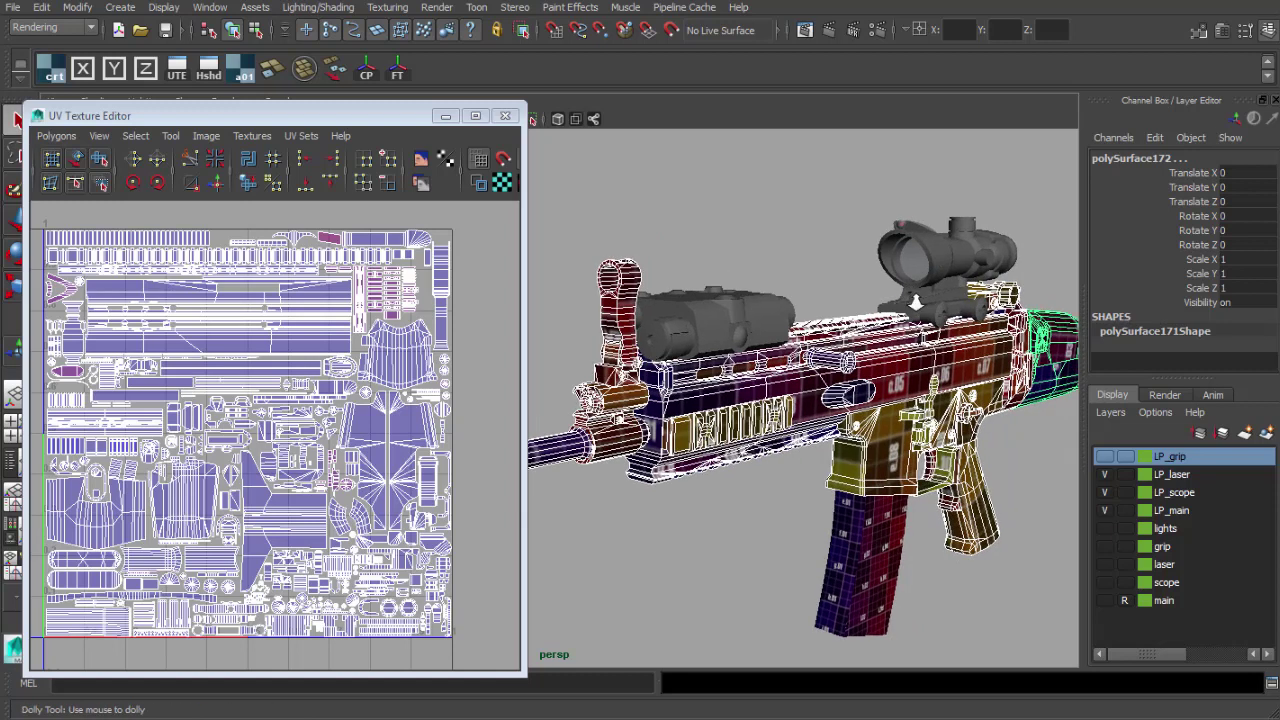
# - Delete all UVs of the scope and of the laser unit
pyautogui.keyDown('alt'); pyautogui.moveTo(896, 294); pyautogui.dragTo(903, 298, button='right'); pyautogui.keyUp('alt')
pyautogui.keyDown('alt'); pyautogui.moveTo(903, 298); pyautogui.dragTo(955, 250); pyautogui.keyUp('alt')
pyautogui.click(955, 258)
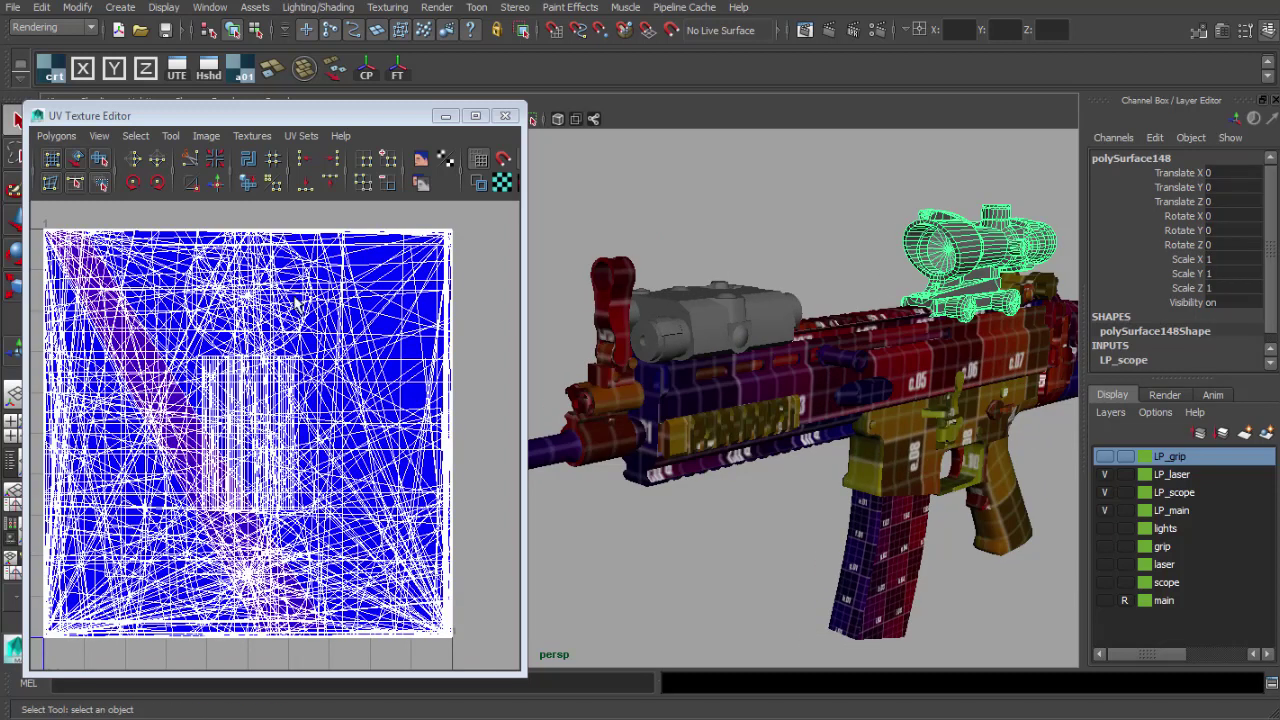
pyautogui.click(56, 135)
pyautogui.click(100, 648)
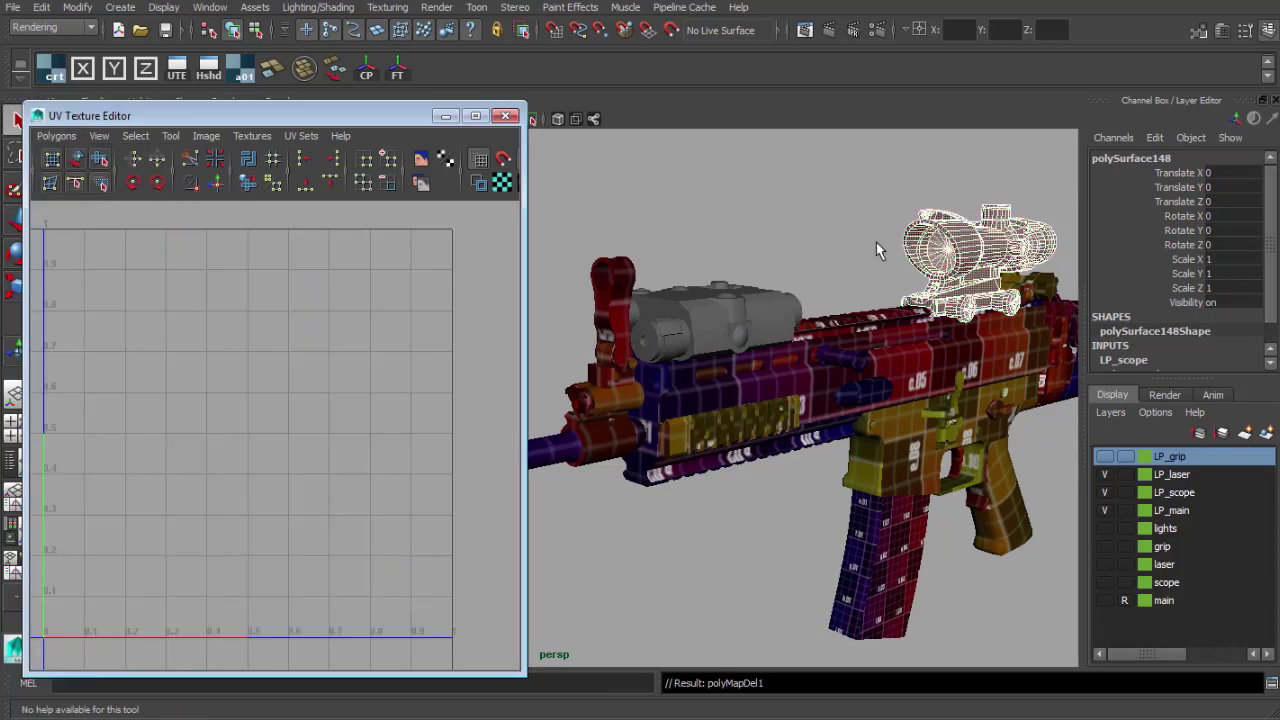
pyautogui.click(728, 295)
pyautogui.click(56, 135)
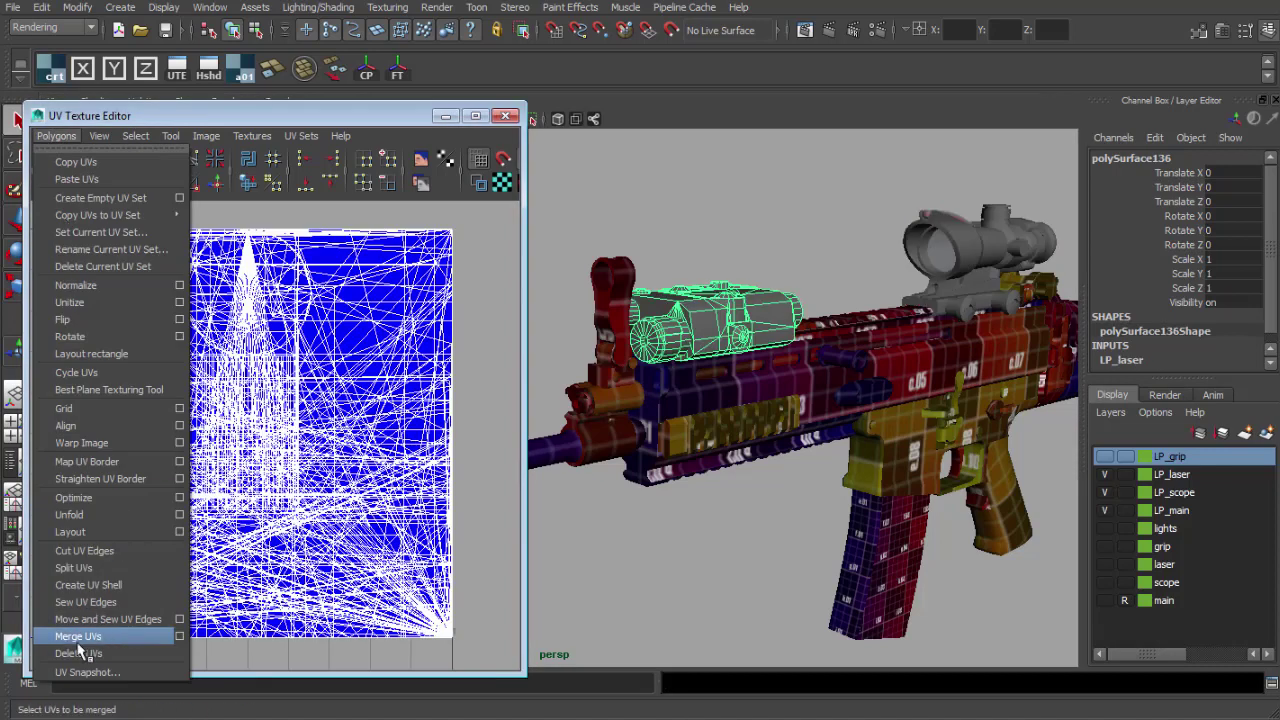
pyautogui.click(100, 648)
# - Select the laser unit together with the scope to inspect them, and clear the selection
pyautogui.keyDown('shift'); pyautogui.click(717, 297); pyautogui.keyUp('shift')
pyautogui.keyDown('shift'); pyautogui.click(720, 298); pyautogui.keyUp('shift')
pyautogui.keyDown('shift'); pyautogui.click(932, 250); pyautogui.keyUp('shift')
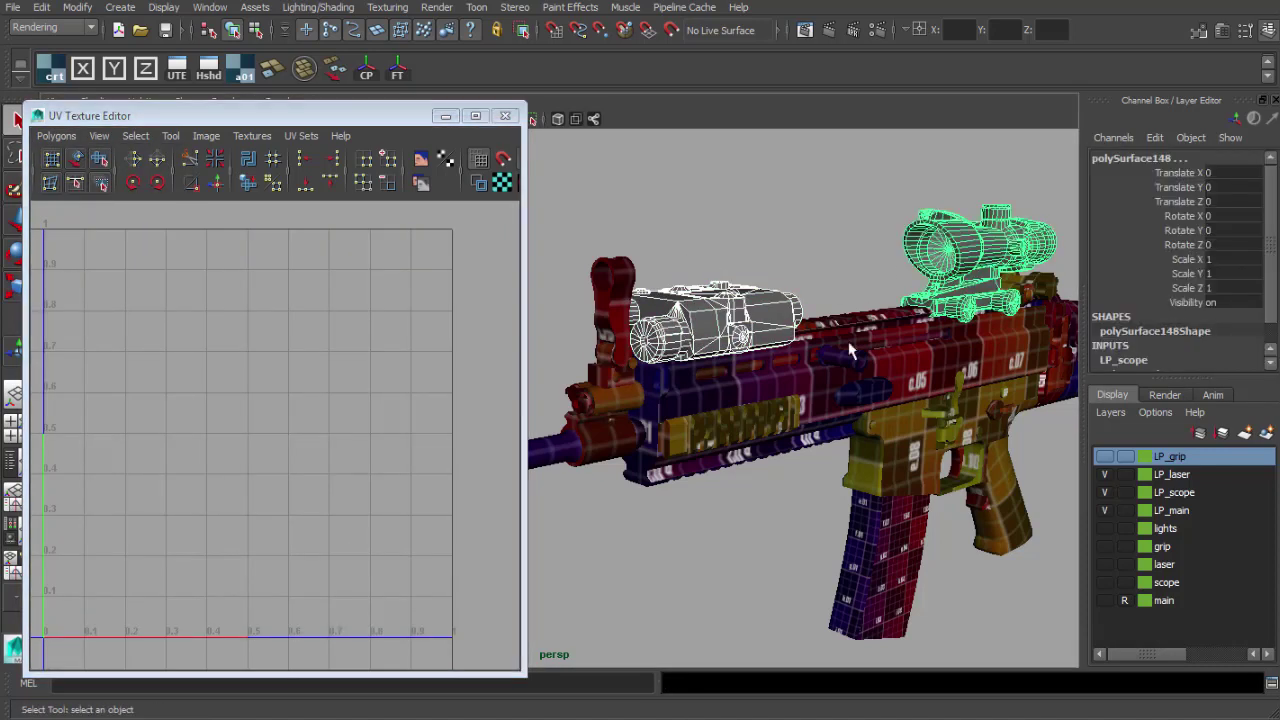
pyautogui.keyDown('alt'); pyautogui.moveTo(840, 340); pyautogui.dragTo(832, 342, button='right'); pyautogui.keyUp('alt')
pyautogui.keyDown('alt'); pyautogui.moveTo(934, 278); pyautogui.dragTo(925, 281, button='middle'); pyautogui.keyUp('alt')
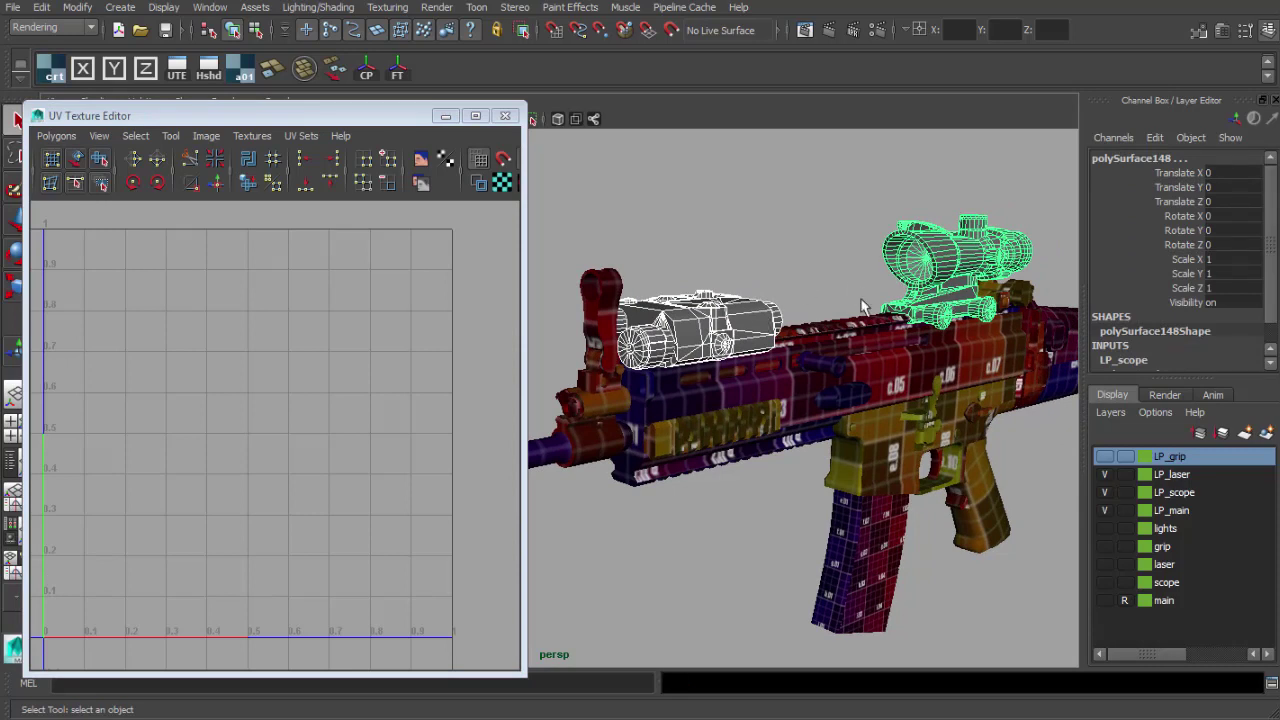
pyautogui.click(774, 255)
pyautogui.keyDown('alt'); pyautogui.moveTo(808, 322); pyautogui.dragTo(820, 290); pyautogui.keyUp('alt')
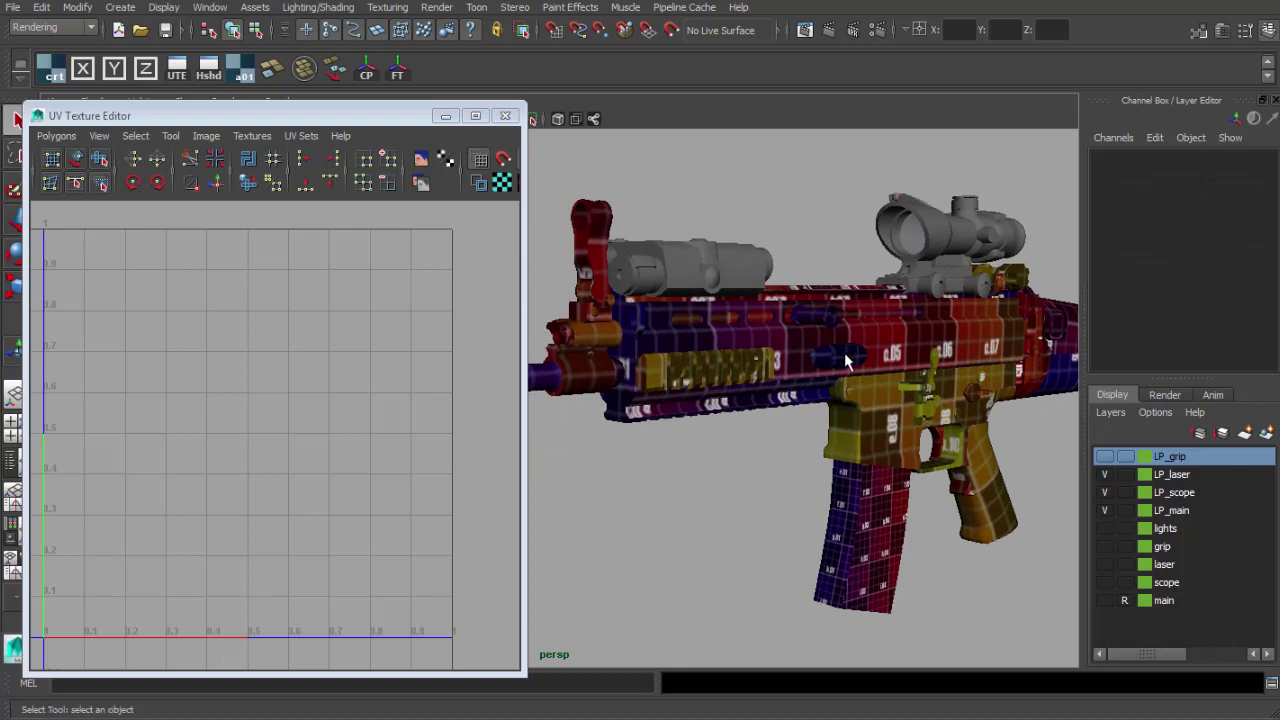
# - Undo the selection changes and the UV deletions on the laser unit and scope
pyautogui.hotkey('ctrl', 'z')
pyautogui.hotkey('ctrl', 'z')
pyautogui.hotkey('ctrl', 'z')
pyautogui.hotkey('ctrl', 'z')
pyautogui.hotkey('ctrl', 'z')
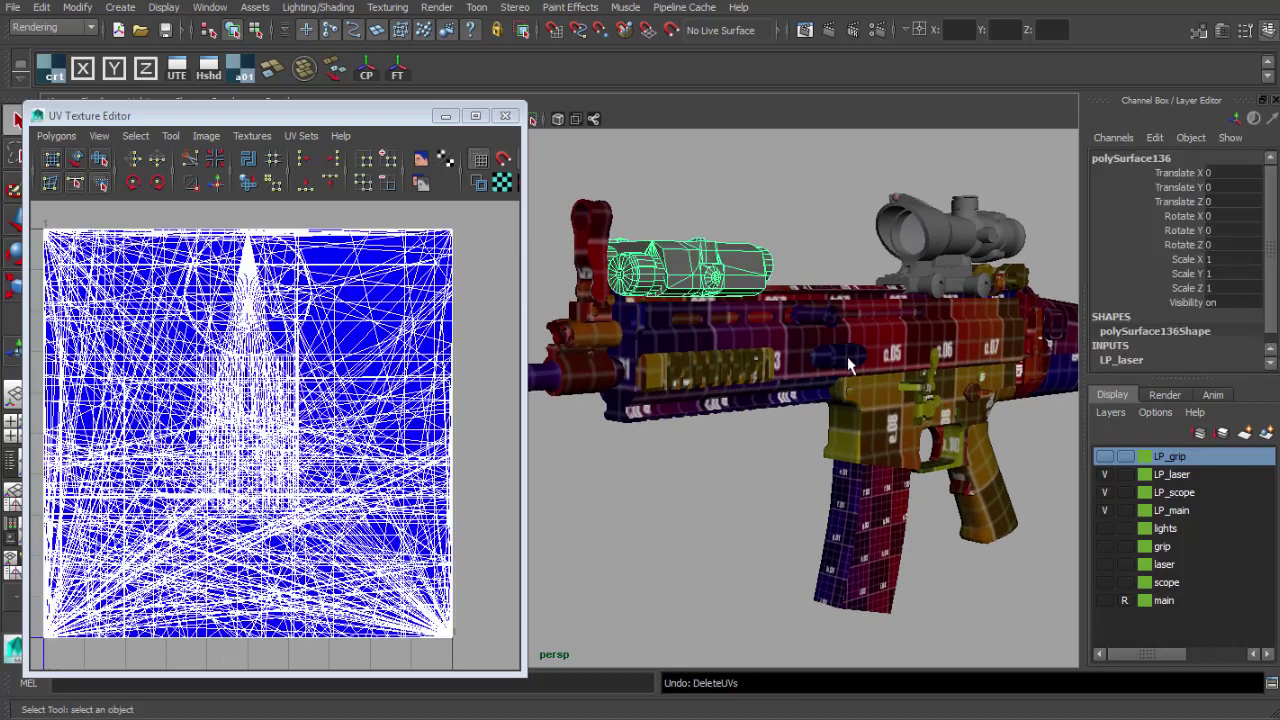
pyautogui.hotkey('ctrl', 'z')
pyautogui.hotkey('ctrl', 'z')
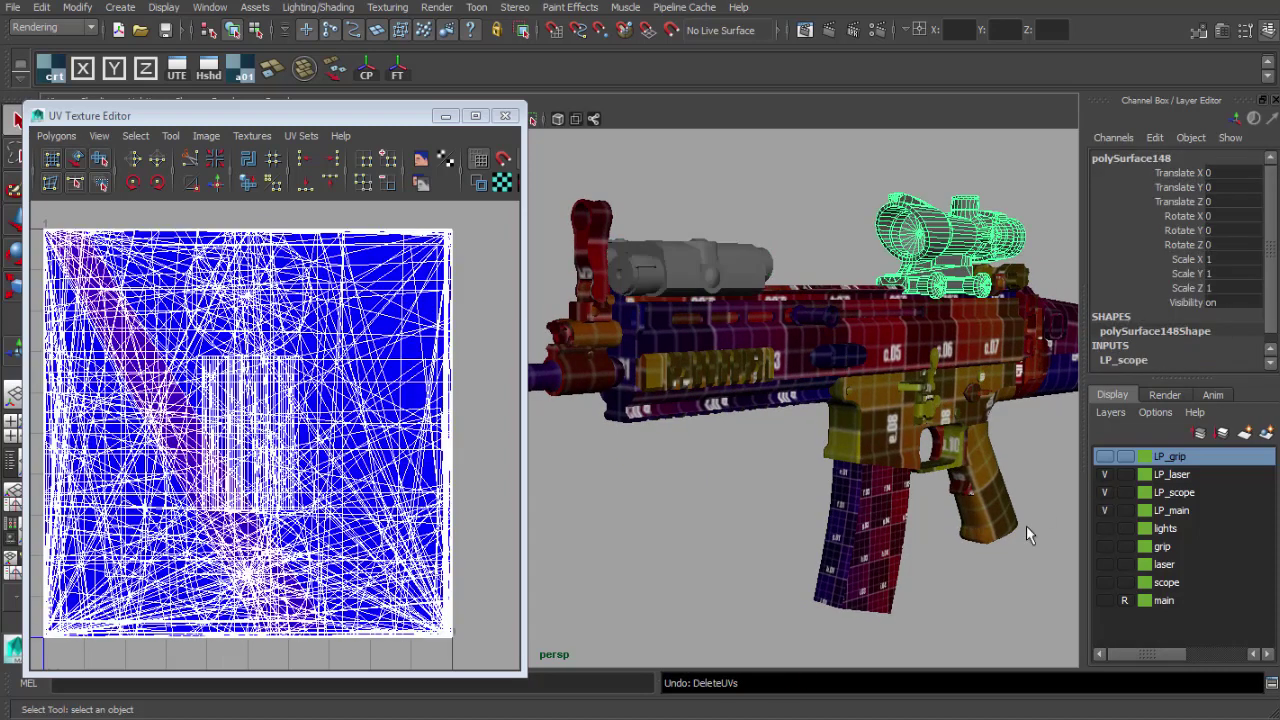
pyautogui.hotkey('ctrl', 'z')
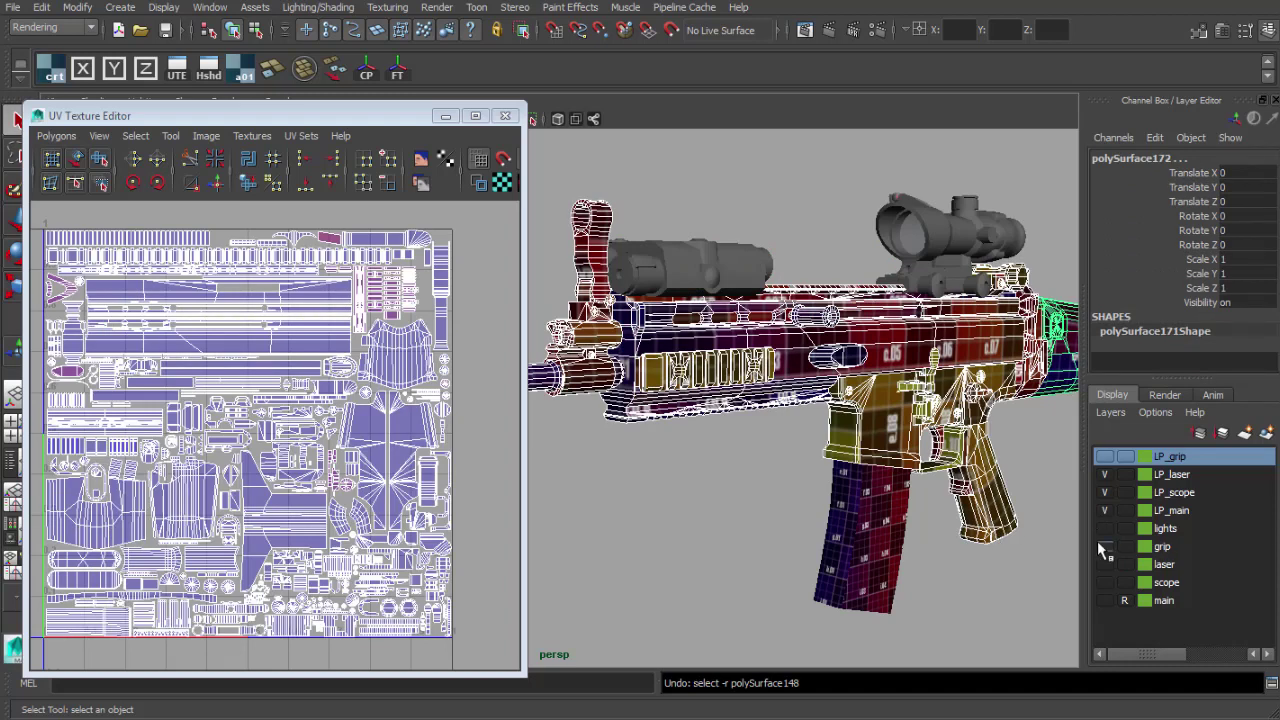
# - Make the LP_grip layer visible and delete all UVs of the foregrip
pyautogui.click(1103, 546)
pyautogui.click(1104, 546)
pyautogui.click(1103, 456)
pyautogui.click(741, 437)
pyautogui.keyDown('alt'); pyautogui.moveTo(741, 435); pyautogui.dragTo(728, 428); pyautogui.keyUp('alt')
pyautogui.click(46, 136)
pyautogui.click(132, 648)
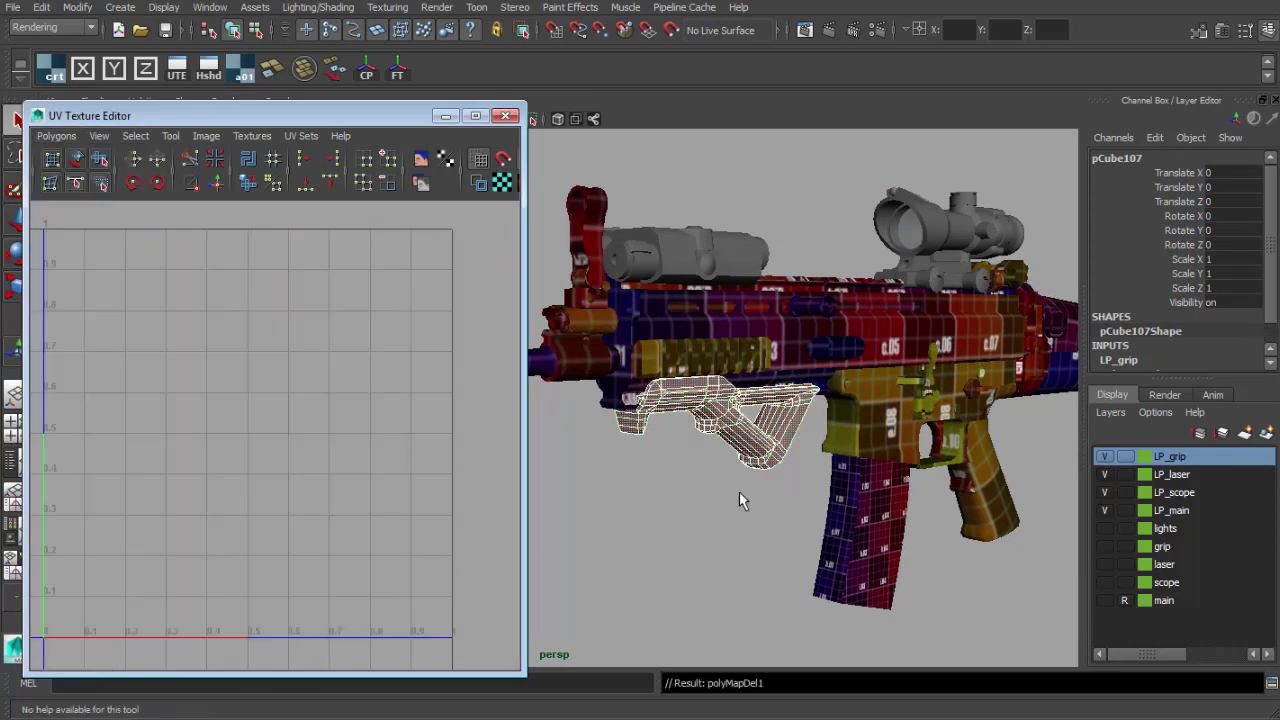
# - Select the magazine together with the foregrip to compare them, and clear the selection
pyautogui.keyDown('alt'); pyautogui.moveTo(739, 491); pyautogui.dragTo(708, 469); pyautogui.keyUp('alt')
pyautogui.click(724, 474)
pyautogui.click(845, 512)
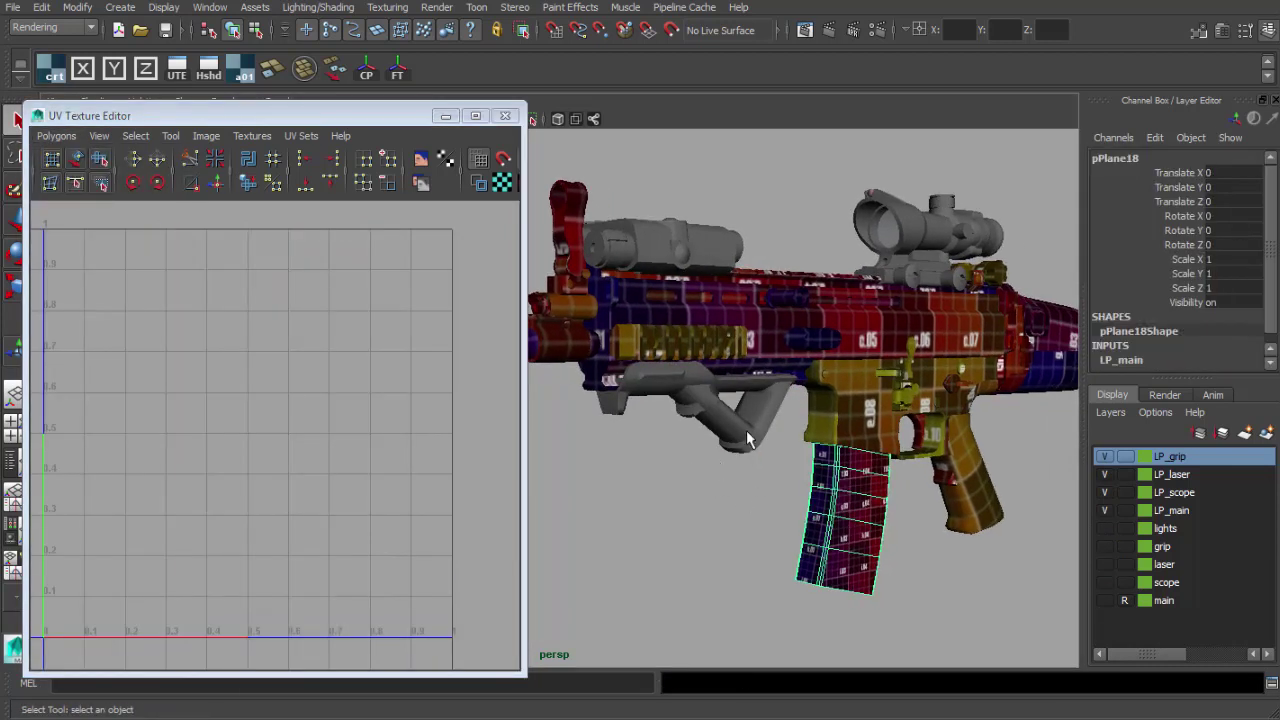
pyautogui.keyDown('shift'); pyautogui.click(746, 430); pyautogui.keyUp('shift')
pyautogui.keyDown('alt'); pyautogui.moveTo(788, 451); pyautogui.dragTo(718, 408); pyautogui.keyUp('alt')
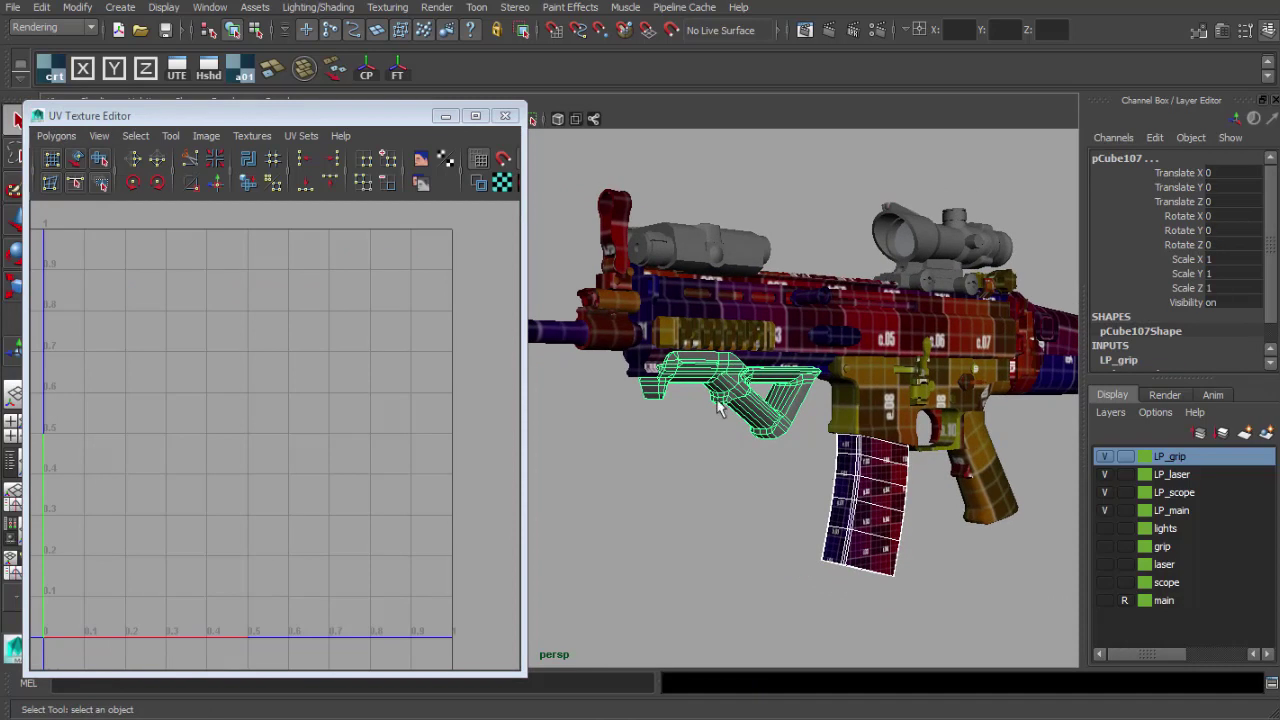
pyautogui.click(803, 476)
pyautogui.keyDown('alt'); pyautogui.moveTo(803, 476); pyautogui.dragTo(766, 469); pyautogui.keyUp('alt')
# - Narrow the UV Texture Editor window further and fit the whole rifle with its attachments into the perspective view
pyautogui.scroll(-1, 781, 475)
pyautogui.scroll(1, 781, 475)
pyautogui.scroll(-2, 717, 466)
pyautogui.moveTo(524, 418); pyautogui.dragTo(428, 404)
pyautogui.scroll(-3, 693, 409)
pyautogui.scroll(2, 693, 409)
pyautogui.keyDown('alt'); pyautogui.moveTo(693, 409); pyautogui.dragTo(800, 442); pyautogui.keyUp('alt')
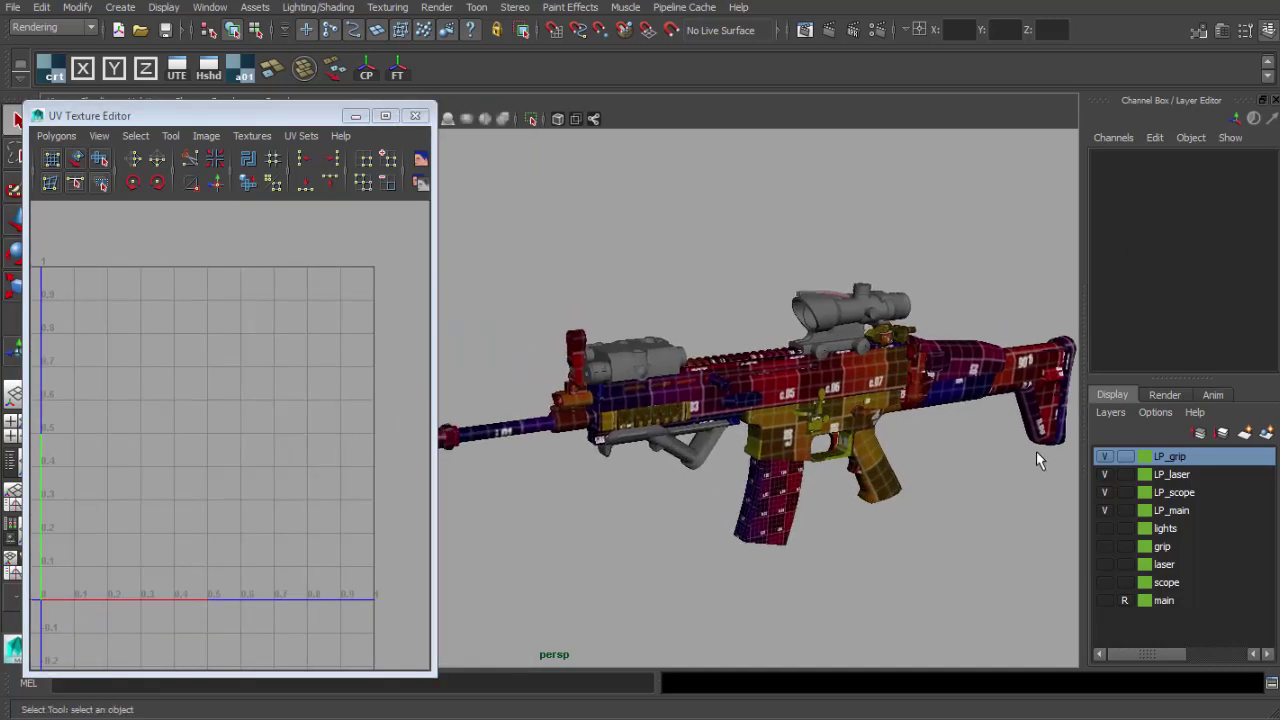
# - Hide the LP_grip, LP_scope and LP_laser layers, leaving only LP_main visible
pyautogui.click(1105, 456)
pyautogui.click(1100, 510)
pyautogui.click(1100, 510)
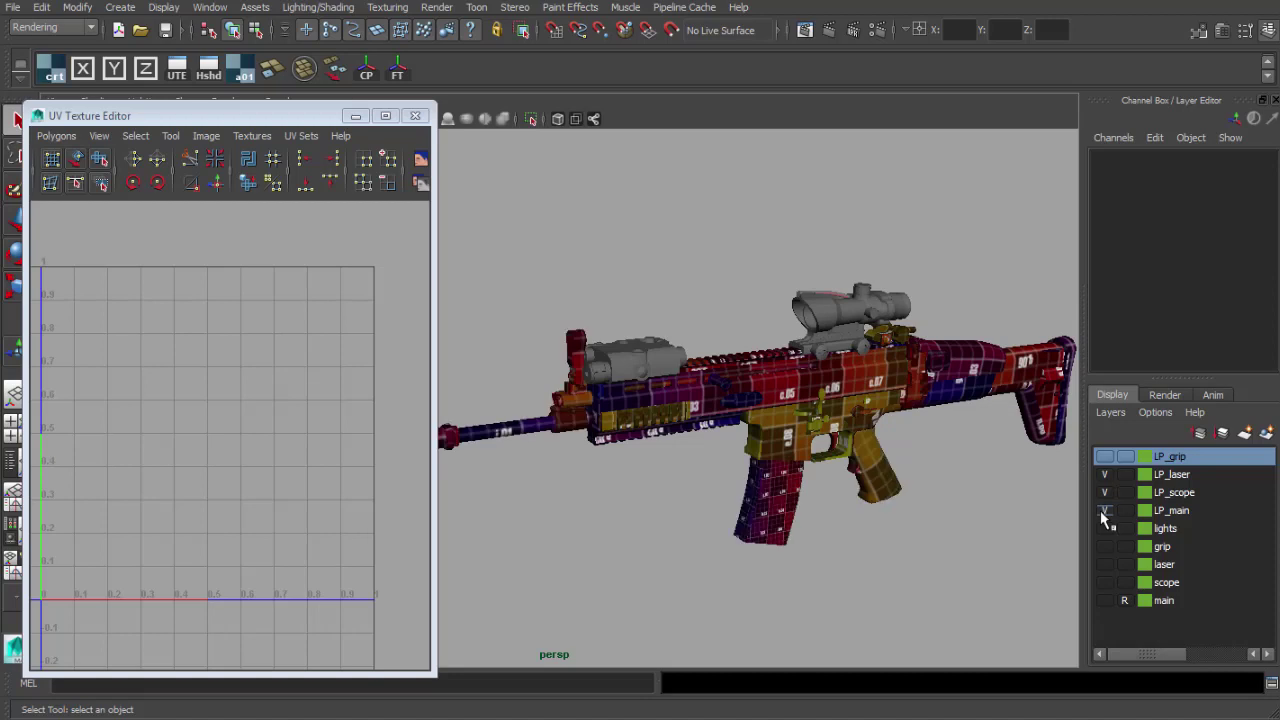
pyautogui.click(1106, 491)
pyautogui.click(1106, 478)
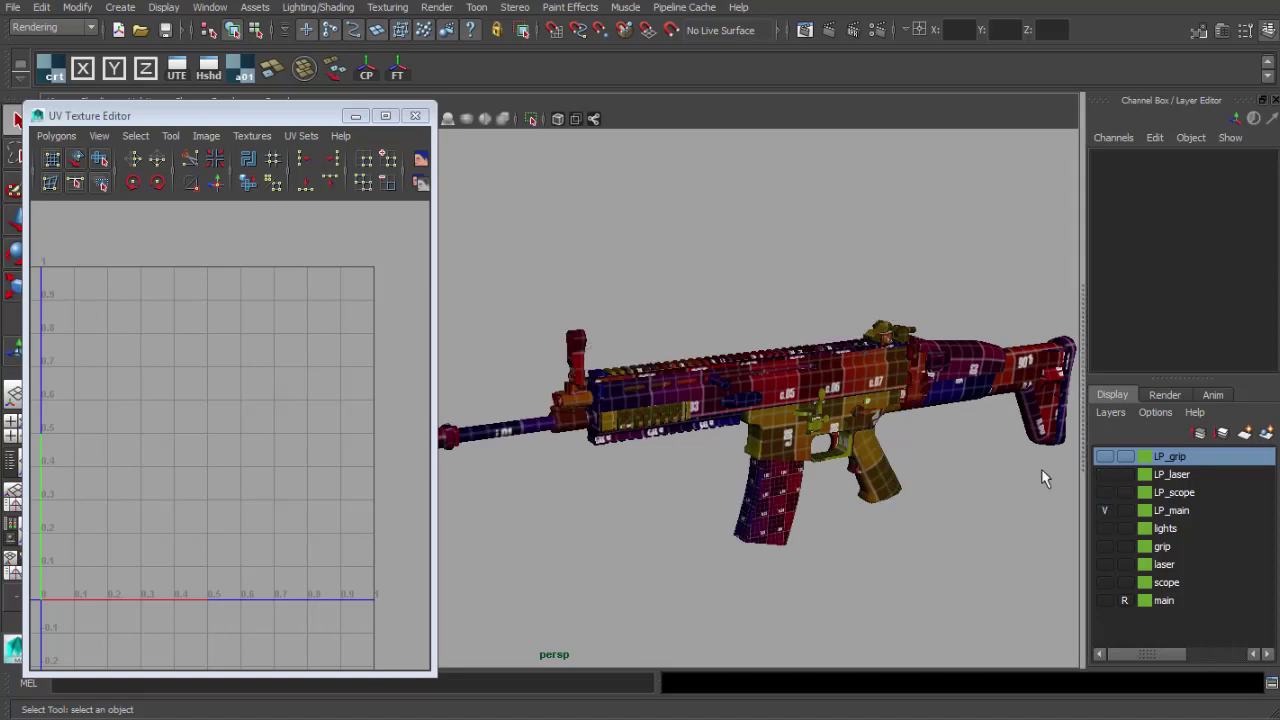
# - Examine the checker texture on the main rifle body from several angles
pyautogui.keyDown('alt'); pyautogui.moveTo(1000, 455); pyautogui.dragTo(928, 416); pyautogui.keyUp('alt')
pyautogui.scroll(4, 928, 416)
pyautogui.keyDown('alt'); pyautogui.moveTo(928, 416); pyautogui.dragTo(800, 407, button='right'); pyautogui.keyUp('alt')
pyautogui.keyDown('alt'); pyautogui.moveTo(800, 407); pyautogui.dragTo(597, 375); pyautogui.keyUp('alt')
pyautogui.scroll(-3, 597, 350)
pyautogui.keyDown('alt'); pyautogui.moveTo(600, 340); pyautogui.dragTo(742, 328, button='middle'); pyautogui.keyUp('alt')
pyautogui.keyDown('alt'); pyautogui.moveTo(736, 314); pyautogui.dragTo(826, 328); pyautogui.keyUp('alt')
pyautogui.keyDown('alt'); pyautogui.moveTo(826, 328); pyautogui.dragTo(875, 346, button='middle'); pyautogui.keyUp('alt')
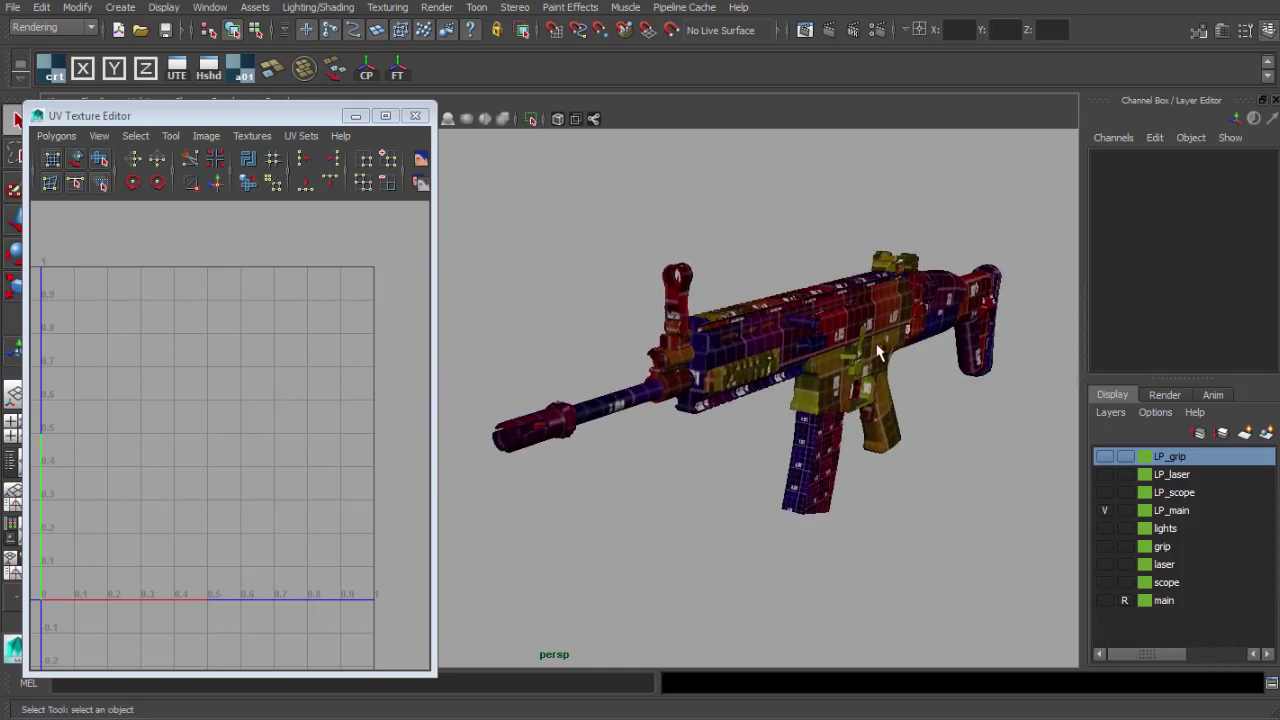
pyautogui.keyDown('alt'); pyautogui.moveTo(875, 346); pyautogui.dragTo(917, 353, button='right'); pyautogui.keyUp('alt')
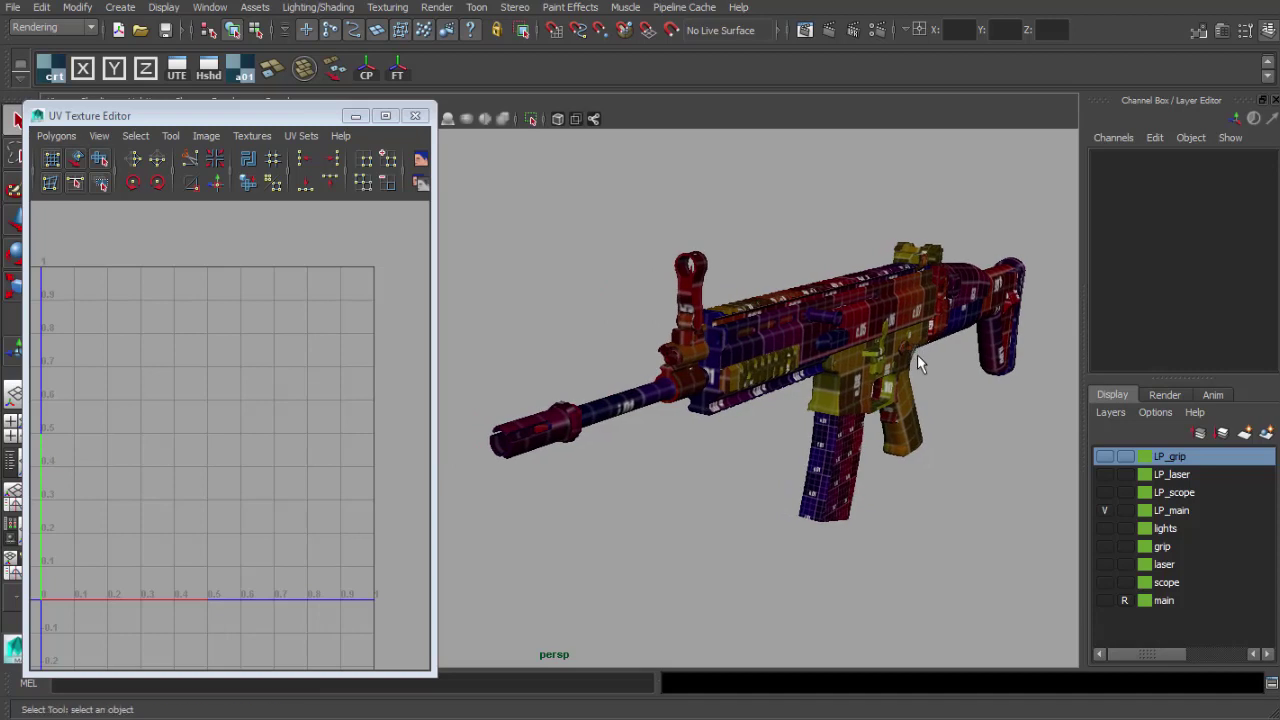